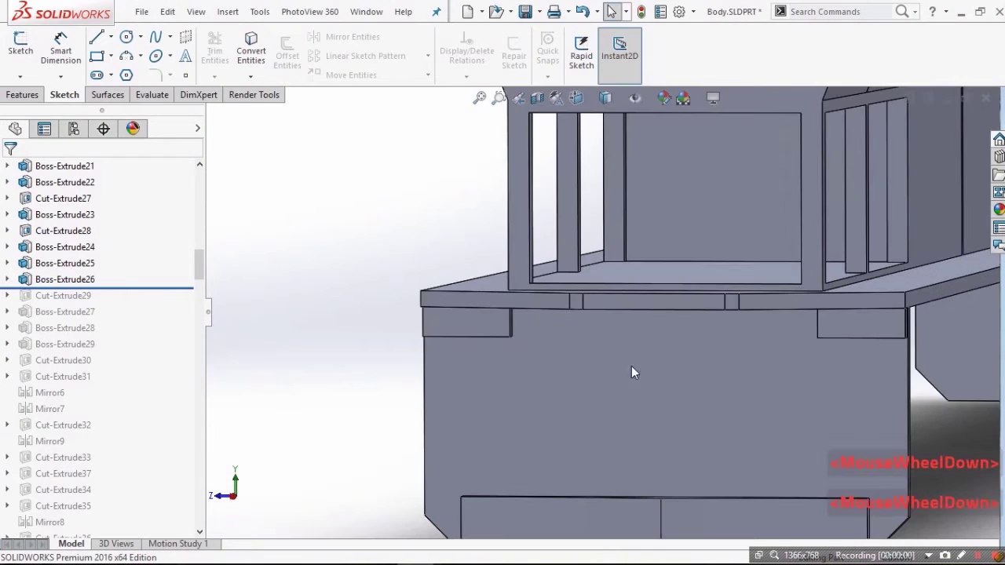
Step: Select Boss-Extrude26 and examine the two rectangular blocks beneath the edge of the end platform
{"action": "left_click", "coordinate": [491, 330]}
{"action": "middle_click_drag", "start_coordinate": [492, 329], "coordinate": [479, 362]}
{"action": "left_click", "coordinate": [58, 263]}
{"action": "left_click", "coordinate": [55, 280]}
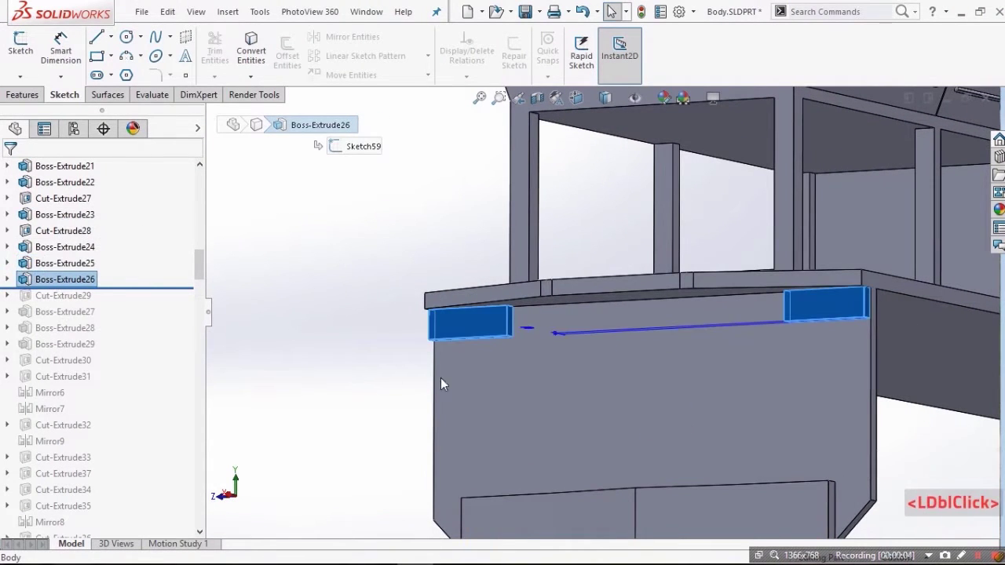
{"action": "scroll", "coordinate": [474, 320], "scroll_direction": "down", "scroll_amount": 7}
{"action": "mouse_move", "coordinate": [475, 322]}
{"action": "middle_mouse_down"}
{"action": "mouse_move", "coordinate": [502, 345]}
{"action": "mouse_move", "coordinate": [495, 322]}
{"action": "mouse_move", "coordinate": [475, 325]}
{"action": "middle_mouse_up"}
{"action": "scroll", "coordinate": [439, 314], "scroll_direction": "down", "scroll_amount": 3}
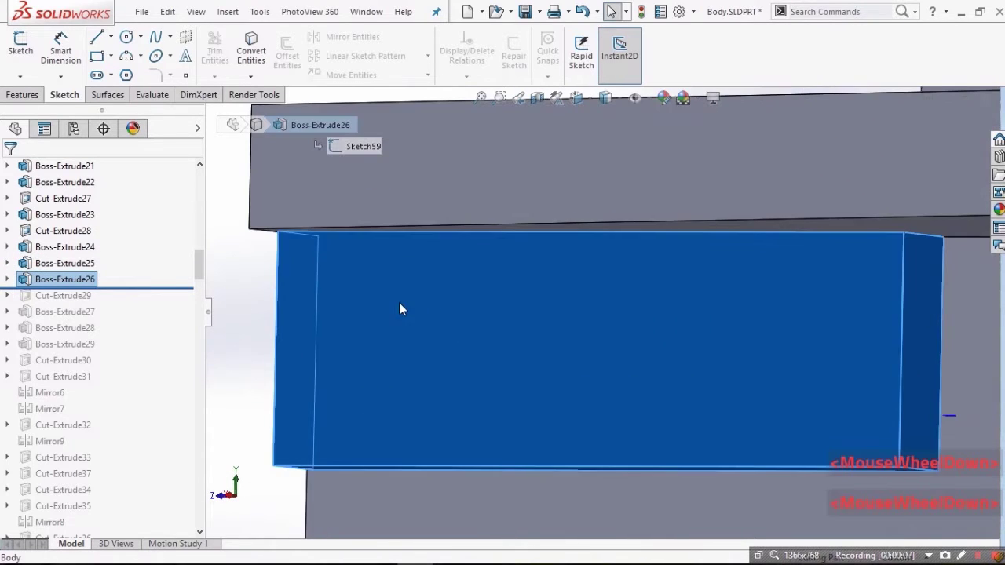
{"action": "scroll", "coordinate": [399, 304], "scroll_direction": "up", "scroll_amount": 1}
{"action": "middle_click_drag", "start_coordinate": [397, 304], "coordinate": [377, 302]}
{"action": "left_click", "coordinate": [285, 296]}
Step: Open the sketch of Boss-Extrude54, the pair of rings on the lamp block, for editing
{"action": "scroll", "coordinate": [250, 315], "scroll_direction": "down", "scroll_amount": 2}
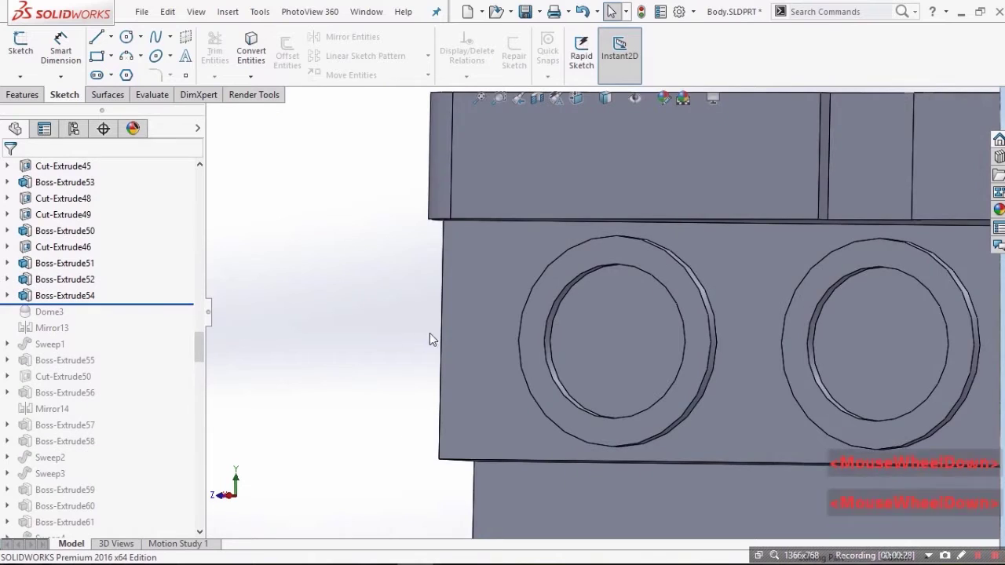
{"action": "middle_click_drag", "start_coordinate": [429, 333], "coordinate": [392, 326]}
{"action": "scroll", "coordinate": [308, 269], "scroll_direction": "down", "scroll_amount": 2}
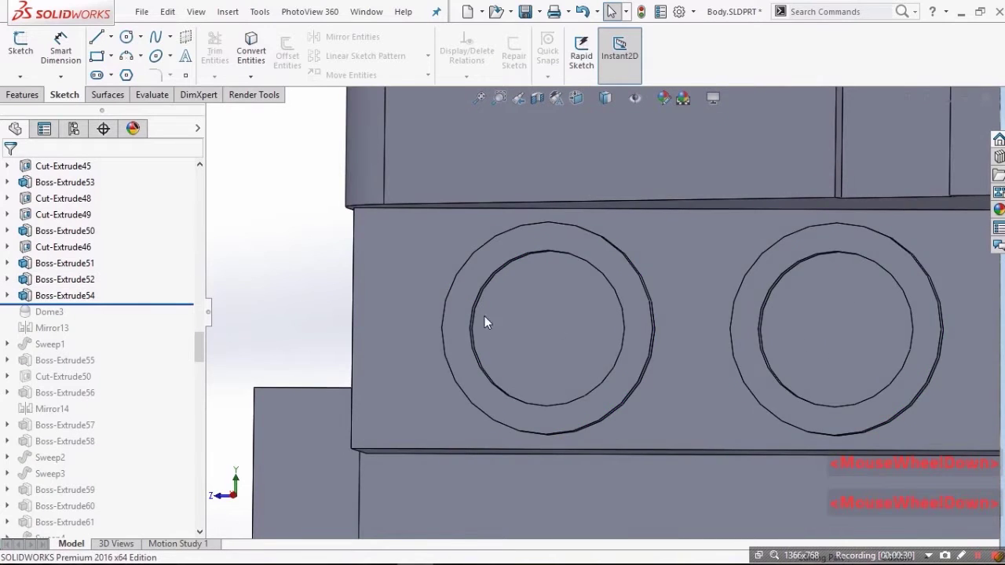
{"action": "scroll", "coordinate": [485, 316], "scroll_direction": "up", "scroll_amount": 2}
{"action": "scroll", "coordinate": [802, 321], "scroll_direction": "down", "scroll_amount": 3}
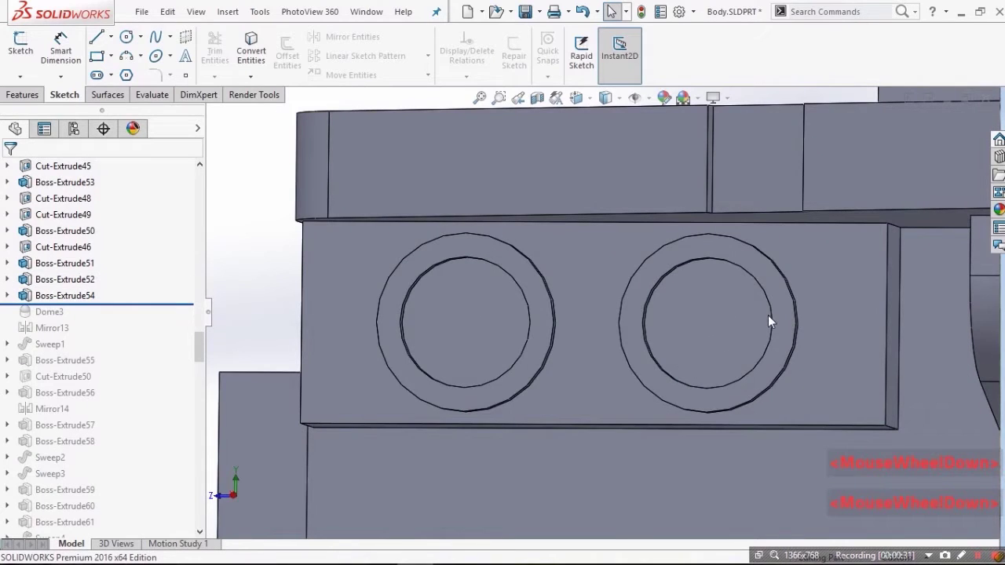
{"action": "left_click", "coordinate": [93, 296]}
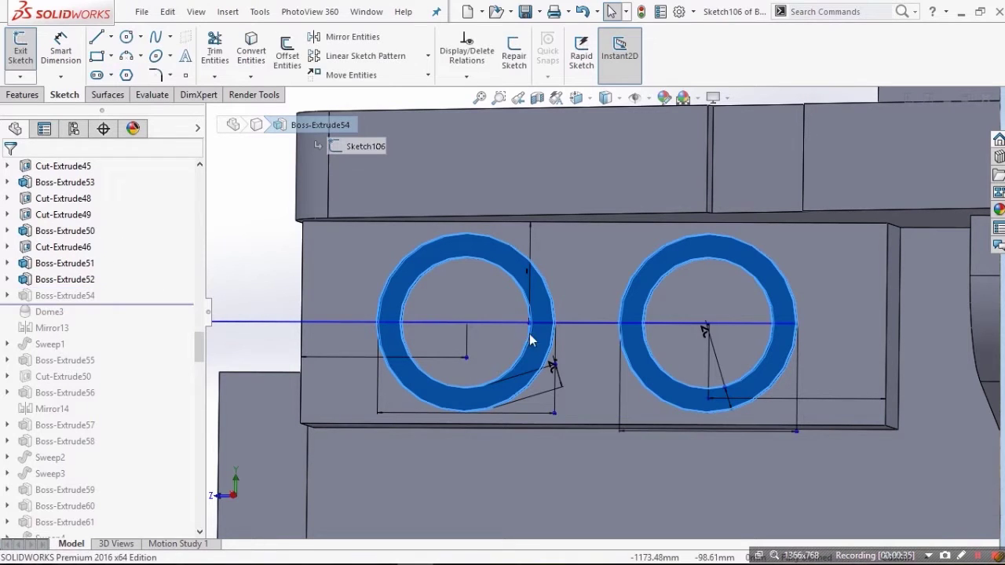
Step: View the ring sketch normal to its plane, examine its circle diameters, ring thickness and position dimensions, and exit the sketch
{"action": "scroll", "coordinate": [531, 339], "scroll_direction": "up", "scroll_amount": 3}
{"action": "mouse_move", "coordinate": [531, 336]}
{"action": "middle_mouse_down"}
{"action": "mouse_move", "coordinate": [547, 343]}
{"action": "mouse_move", "coordinate": [533, 339]}
{"action": "middle_mouse_up"}
{"action": "scroll", "coordinate": [544, 339], "scroll_direction": "down", "scroll_amount": 2}
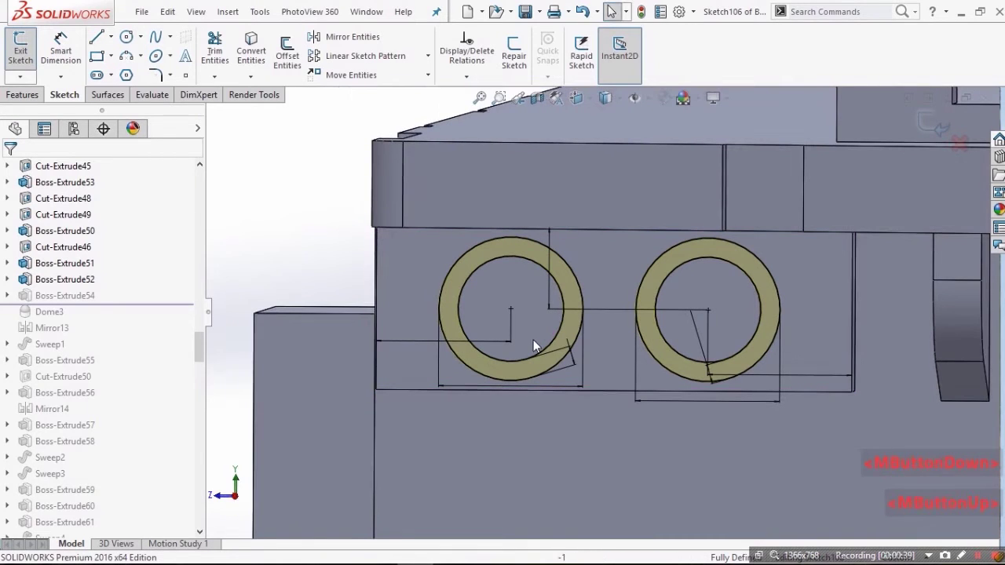
{"action": "key", "text": "ctrl+b"}
{"action": "scroll", "coordinate": [509, 328], "scroll_direction": "down", "scroll_amount": 3}
{"action": "scroll", "coordinate": [637, 490], "scroll_direction": "up", "scroll_amount": 1}
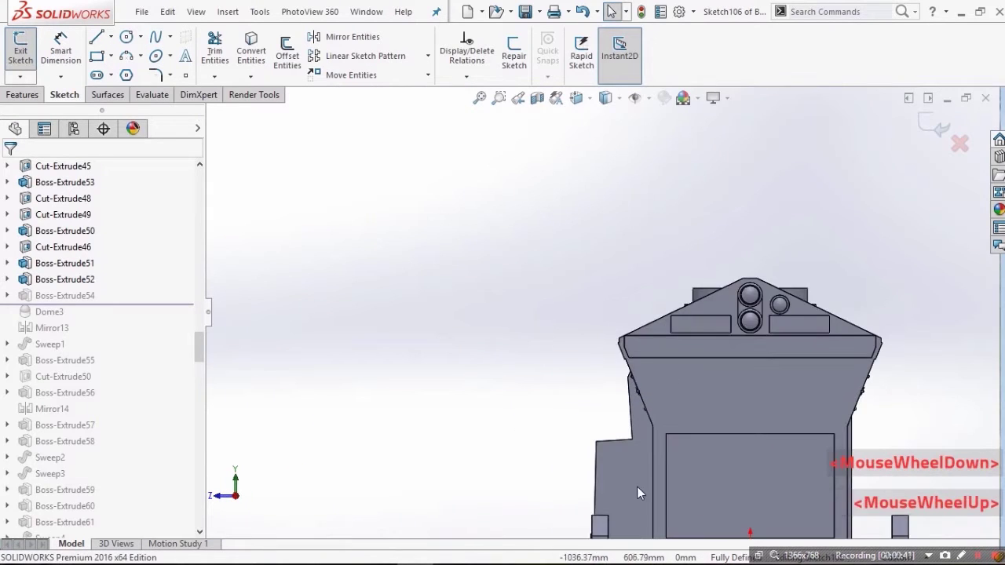
{"action": "scroll", "coordinate": [592, 449], "scroll_direction": "down", "scroll_amount": 2}
{"action": "scroll", "coordinate": [585, 338], "scroll_direction": "down", "scroll_amount": 4}
{"action": "scroll", "coordinate": [675, 422], "scroll_direction": "up", "scroll_amount": 1}
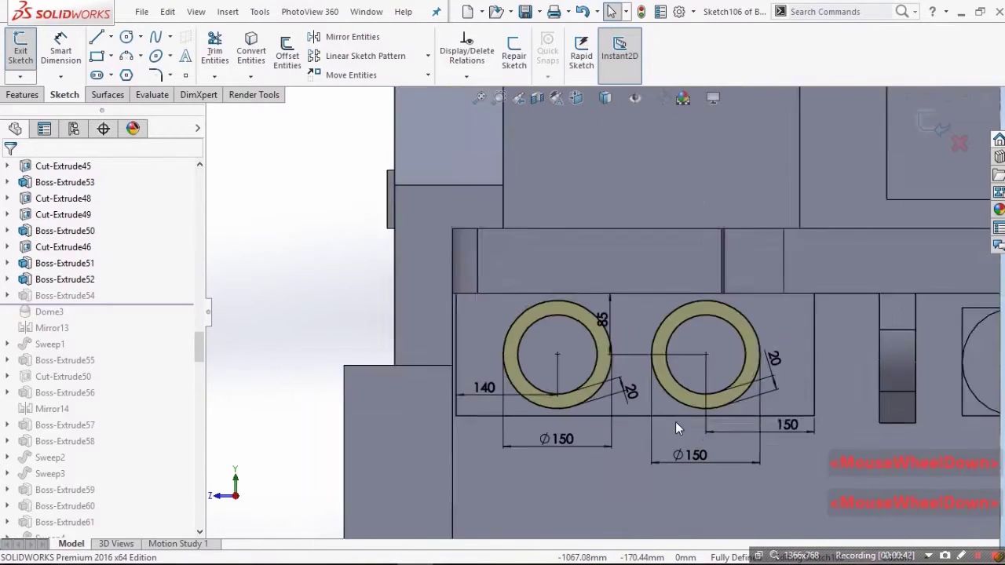
{"action": "scroll", "coordinate": [675, 422], "scroll_direction": "down", "scroll_amount": 1}
{"action": "scroll", "coordinate": [589, 321], "scroll_direction": "down", "scroll_amount": 1}
{"action": "scroll", "coordinate": [584, 312], "scroll_direction": "up", "scroll_amount": 1}
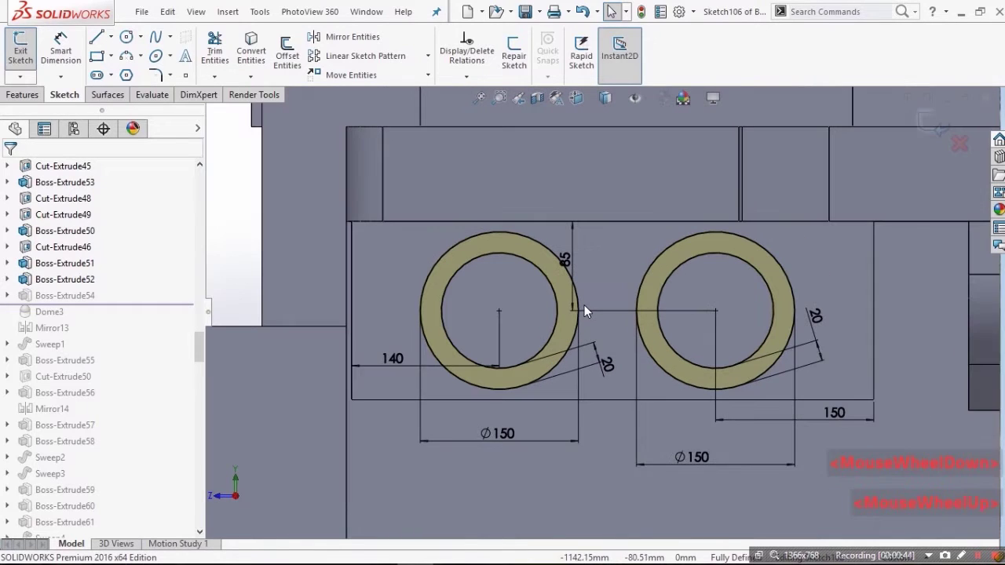
{"action": "left_click", "coordinate": [925, 133]}
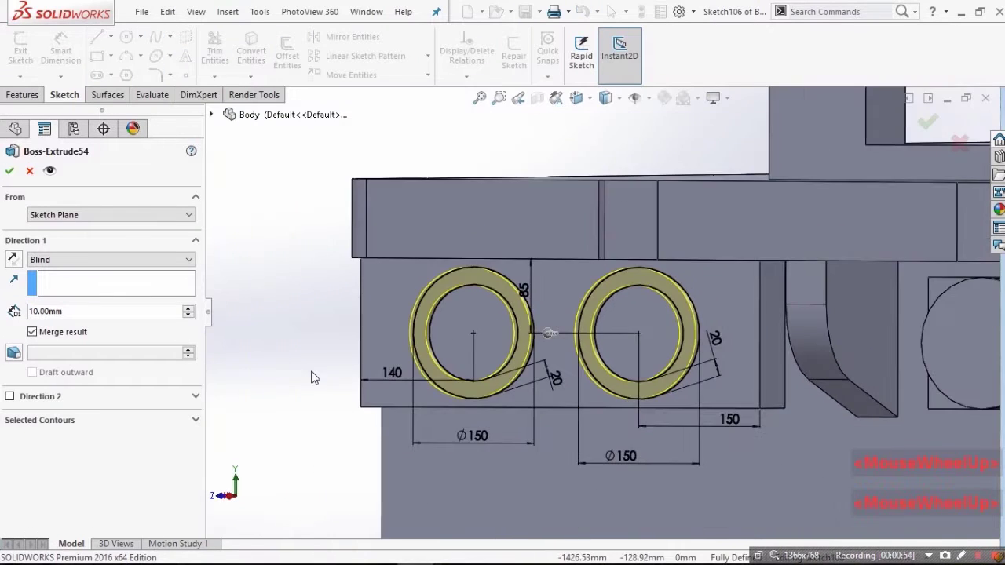
Step: Review the extrusion settings of the two lamp rings from an angled view and accept the feature
{"action": "scroll", "coordinate": [566, 314], "scroll_direction": "down", "scroll_amount": 2}
{"action": "scroll", "coordinate": [658, 309], "scroll_direction": "down", "scroll_amount": 2}
{"action": "middle_click_drag", "start_coordinate": [650, 300], "coordinate": [614, 303]}
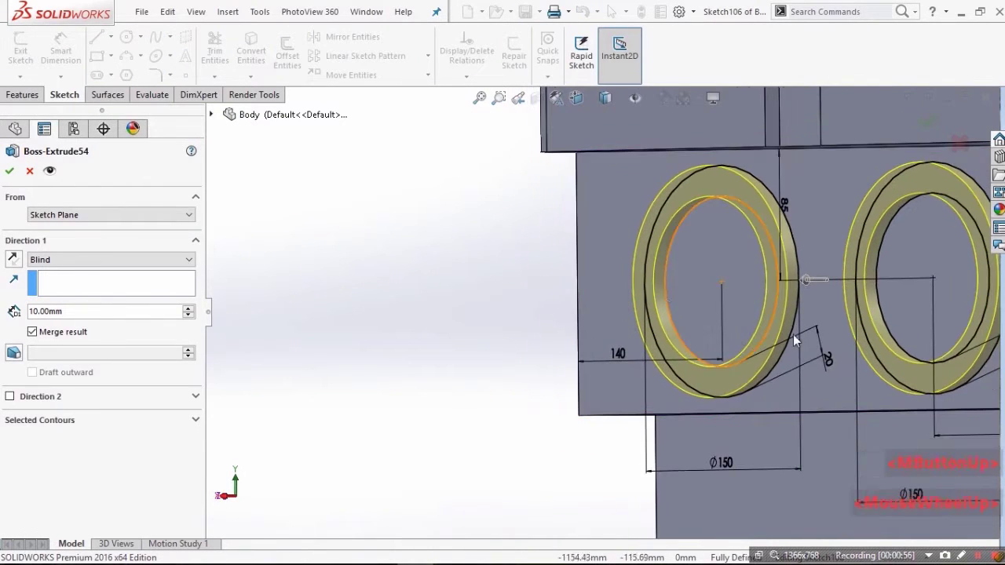
{"action": "scroll", "coordinate": [790, 324], "scroll_direction": "up", "scroll_amount": 2}
{"action": "scroll", "coordinate": [786, 316], "scroll_direction": "down", "scroll_amount": 2}
{"action": "scroll", "coordinate": [824, 279], "scroll_direction": "up", "scroll_amount": 1}
{"action": "scroll", "coordinate": [822, 272], "scroll_direction": "down", "scroll_amount": 1}
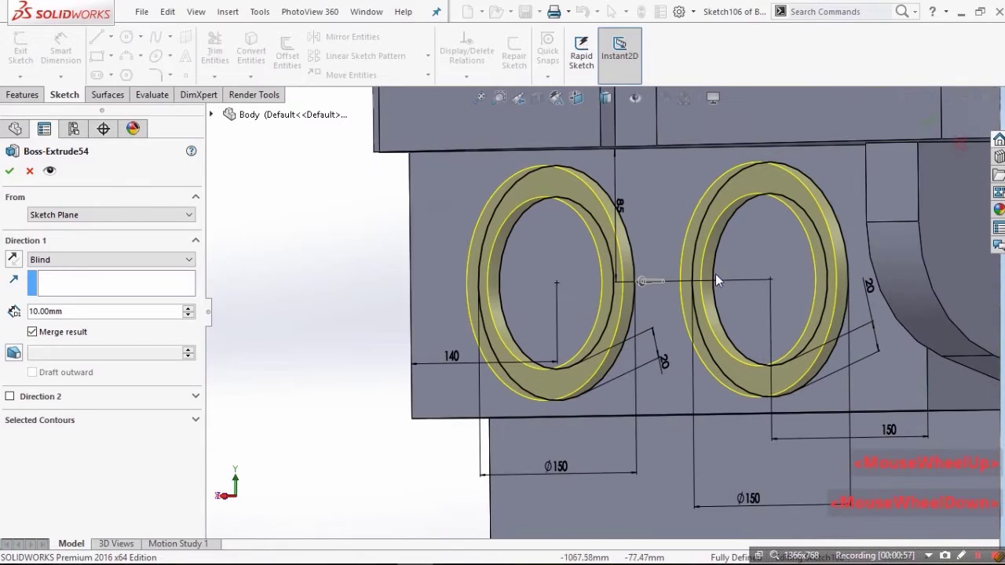
{"action": "mouse_move", "coordinate": [714, 277]}
{"action": "middle_mouse_down"}
{"action": "mouse_move", "coordinate": [728, 259]}
{"action": "mouse_move", "coordinate": [697, 284]}
{"action": "middle_mouse_up"}
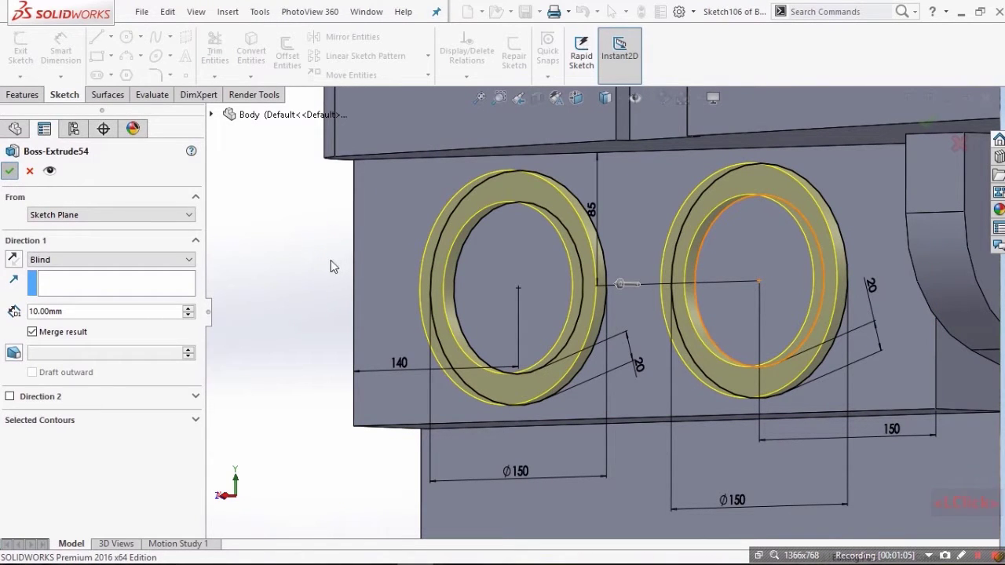
{"action": "key", "text": "Return"}
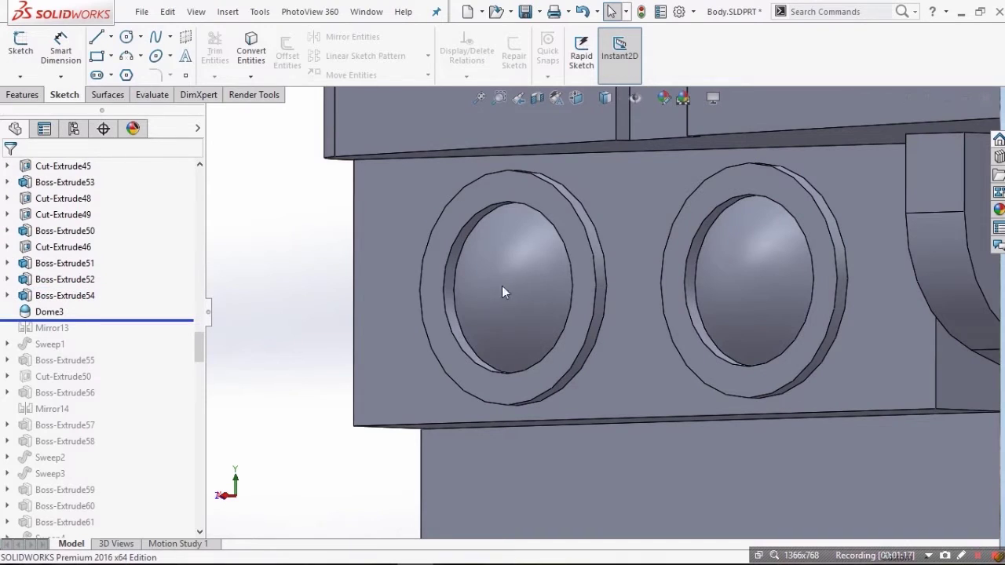
Step: Open the lamp dome feature for editing, review its faces and parameters and where the Dome command is found, and accept it
{"action": "left_click", "coordinate": [505, 292]}
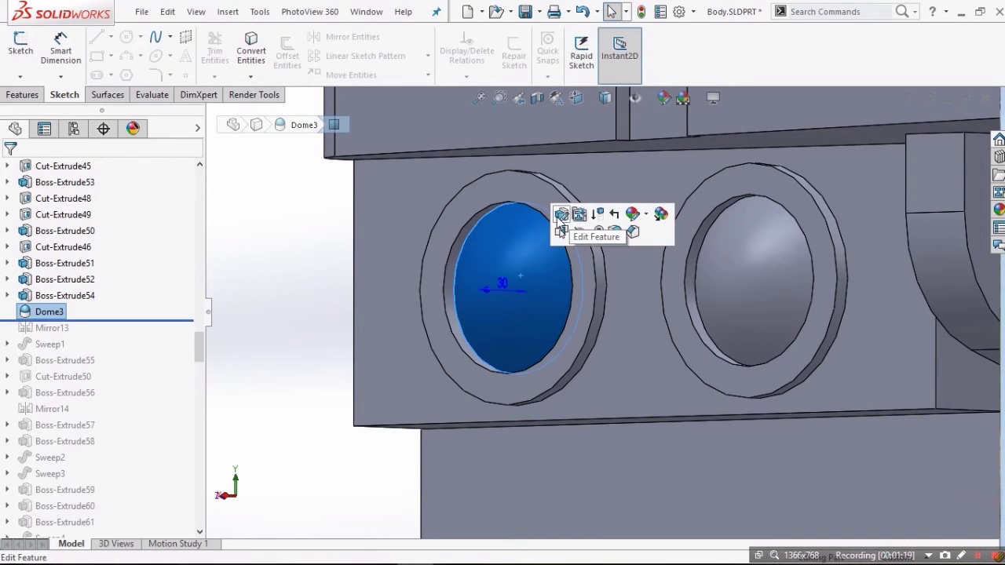
{"action": "left_click", "coordinate": [559, 217]}
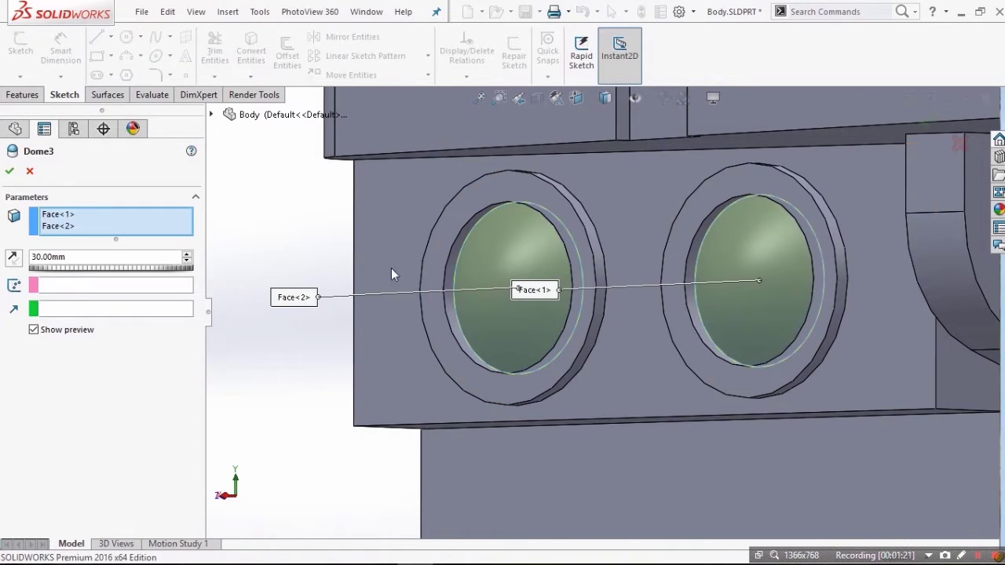
{"action": "middle_click_drag", "start_coordinate": [391, 272], "coordinate": [405, 288]}
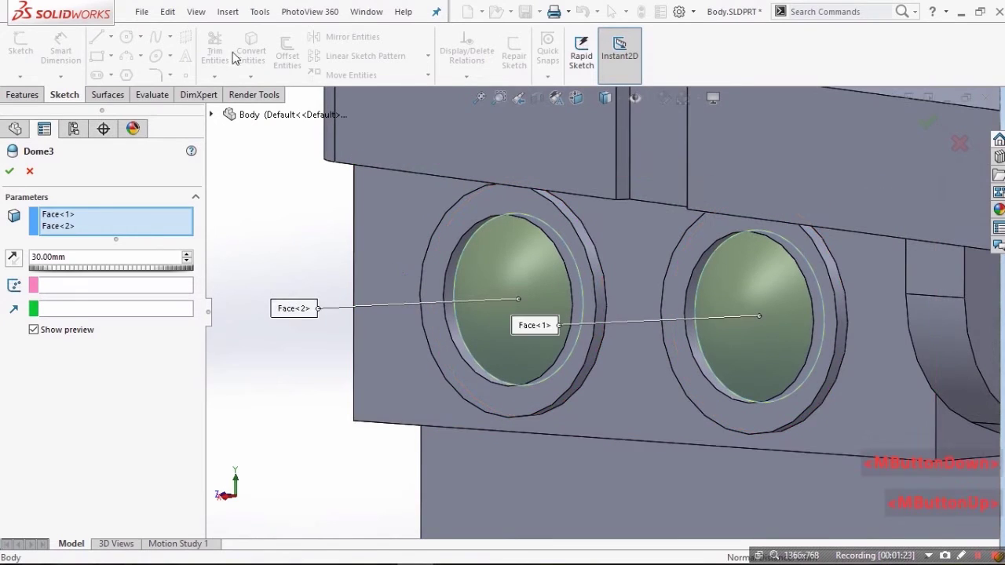
{"action": "left_click", "coordinate": [228, 11]}
{"action": "mouse_move", "coordinate": [298, 81]}
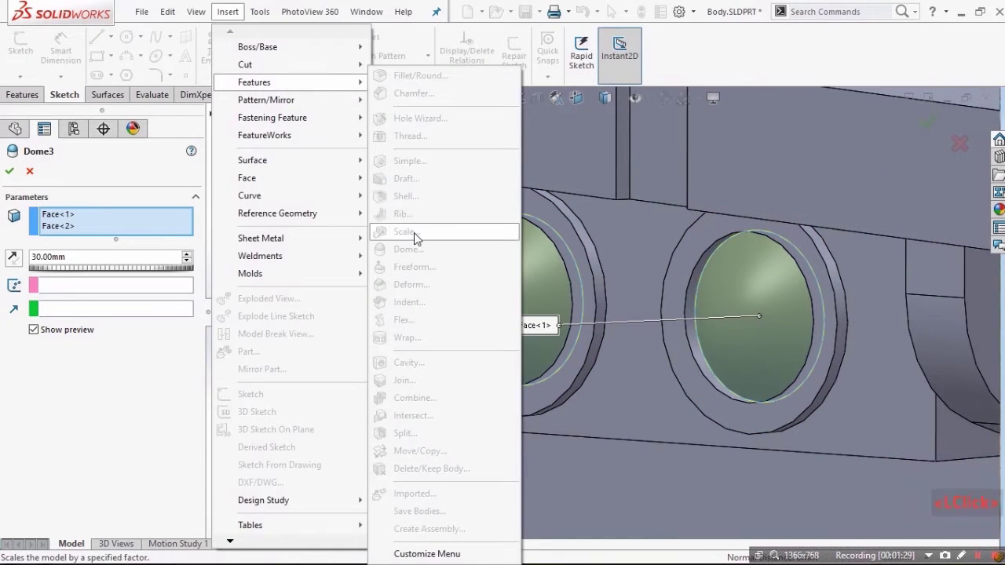
{"action": "left_click", "coordinate": [117, 434]}
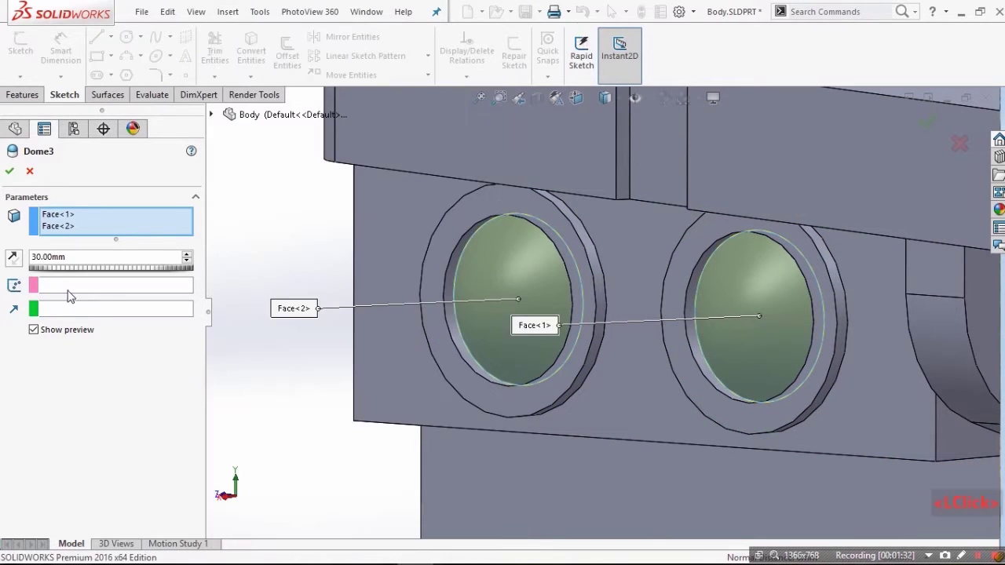
{"action": "middle_click_drag", "start_coordinate": [440, 356], "coordinate": [408, 330]}
{"action": "key", "text": "Return"}
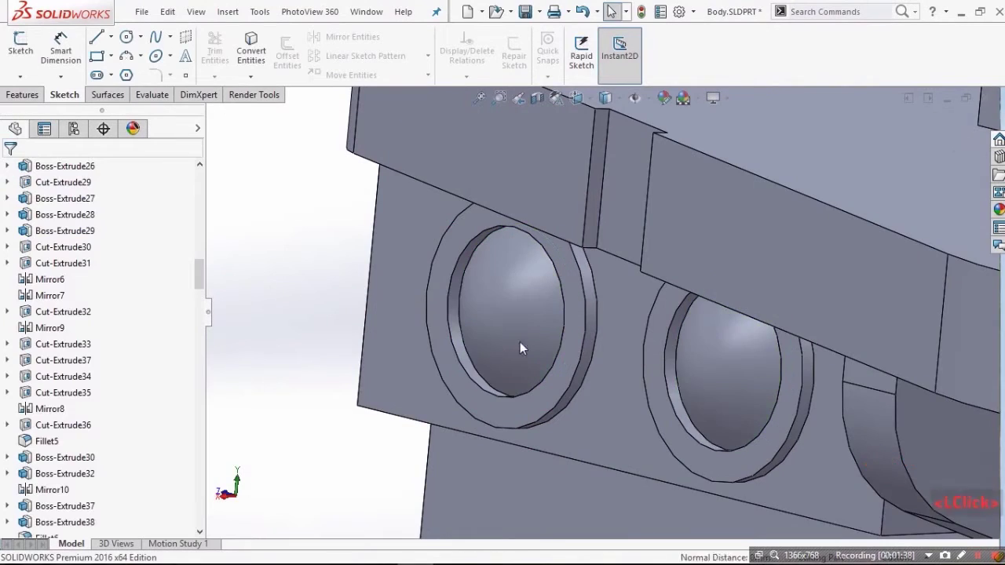
Step: Roll the feature history forward to include Mirror13 and select it to view the mirrored lamps
{"action": "middle_click_drag", "start_coordinate": [520, 345], "coordinate": [332, 337]}
{"action": "scroll", "coordinate": [332, 337], "scroll_direction": "down", "scroll_amount": 1}
{"action": "scroll", "coordinate": [179, 311], "scroll_direction": "down", "scroll_amount": 17}
{"action": "left_click_drag", "start_coordinate": [48, 369], "coordinate": [49, 377]}
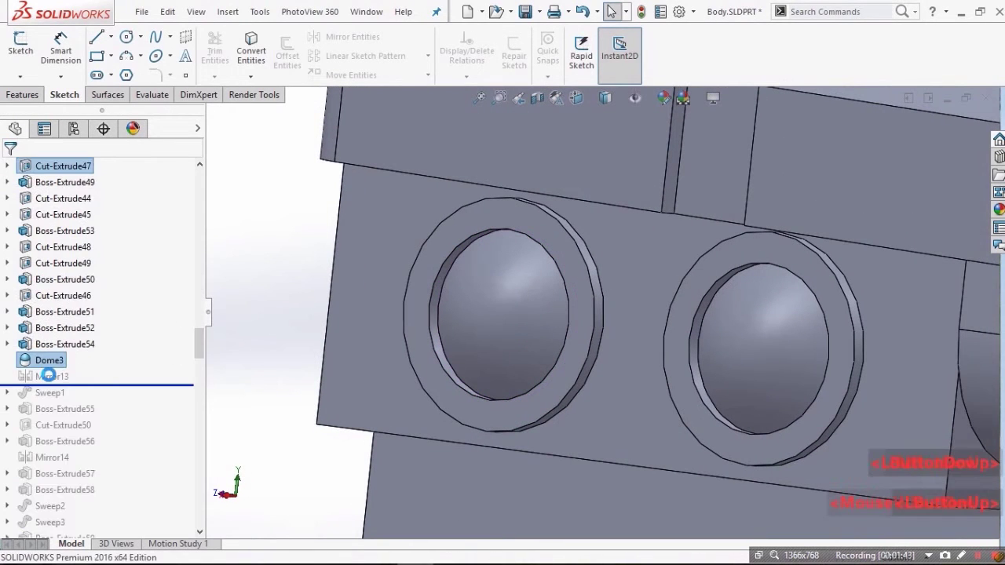
{"action": "left_click", "coordinate": [51, 377]}
{"action": "scroll", "coordinate": [679, 427], "scroll_direction": "up", "scroll_amount": 11}
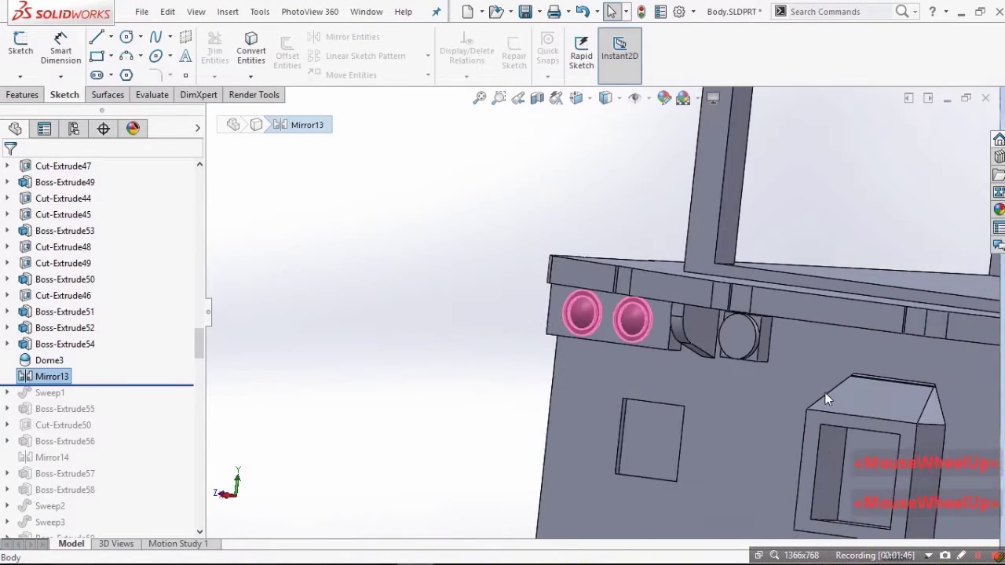
{"action": "scroll", "coordinate": [827, 377], "scroll_direction": "down", "scroll_amount": 3}
{"action": "scroll", "coordinate": [827, 372], "scroll_direction": "down", "scroll_amount": 6}
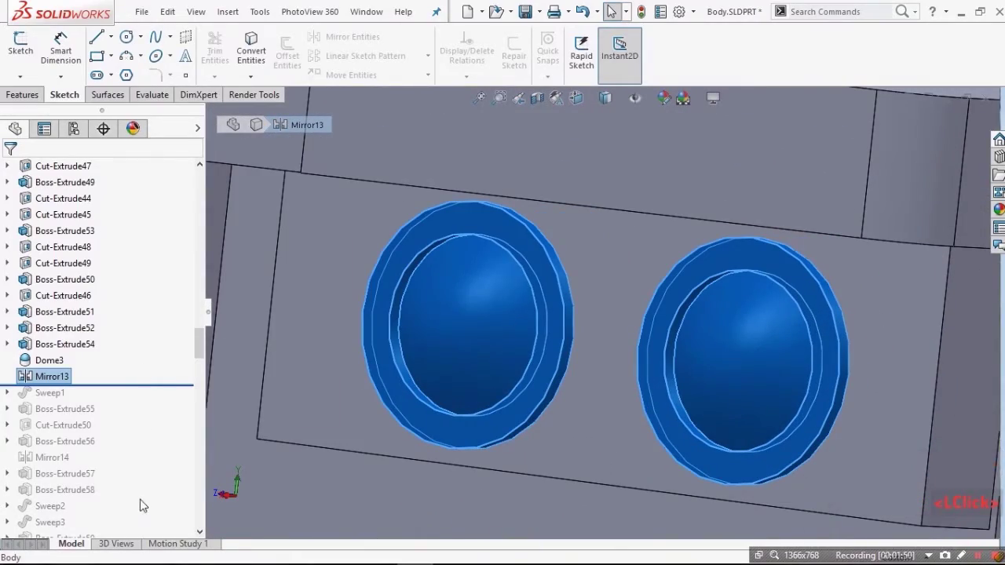
{"action": "left_click", "coordinate": [118, 393]}
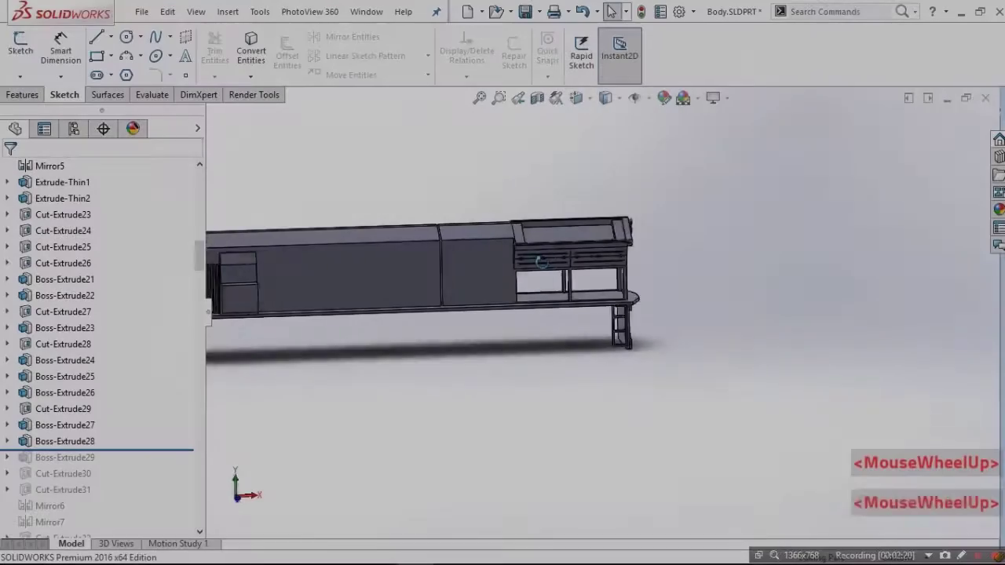
Step: Examine the cab end of the body and the ladder frame below the platform from several angles
{"action": "middle_click_drag", "start_coordinate": [471, 306], "coordinate": [493, 312]}
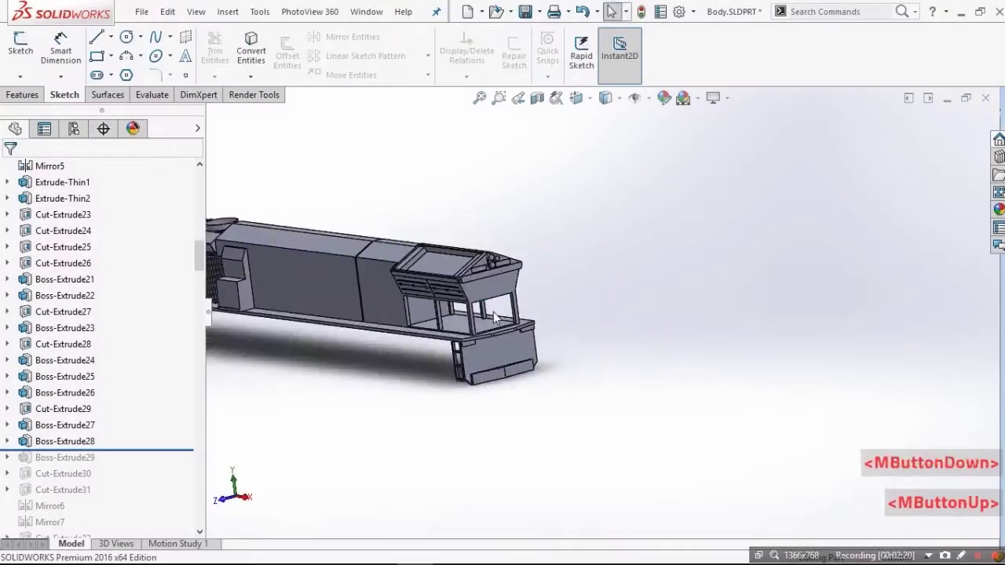
{"action": "scroll", "coordinate": [480, 291], "scroll_direction": "up", "scroll_amount": 3}
{"action": "scroll", "coordinate": [531, 268], "scroll_direction": "down", "scroll_amount": 2}
{"action": "middle_click_drag", "start_coordinate": [531, 275], "coordinate": [539, 269]}
{"action": "scroll", "coordinate": [577, 351], "scroll_direction": "down", "scroll_amount": 2}
{"action": "middle_click_drag", "start_coordinate": [577, 351], "coordinate": [691, 361]}
{"action": "scroll", "coordinate": [719, 340], "scroll_direction": "down", "scroll_amount": 5}
{"action": "scroll", "coordinate": [691, 361], "scroll_direction": "down", "scroll_amount": 2}
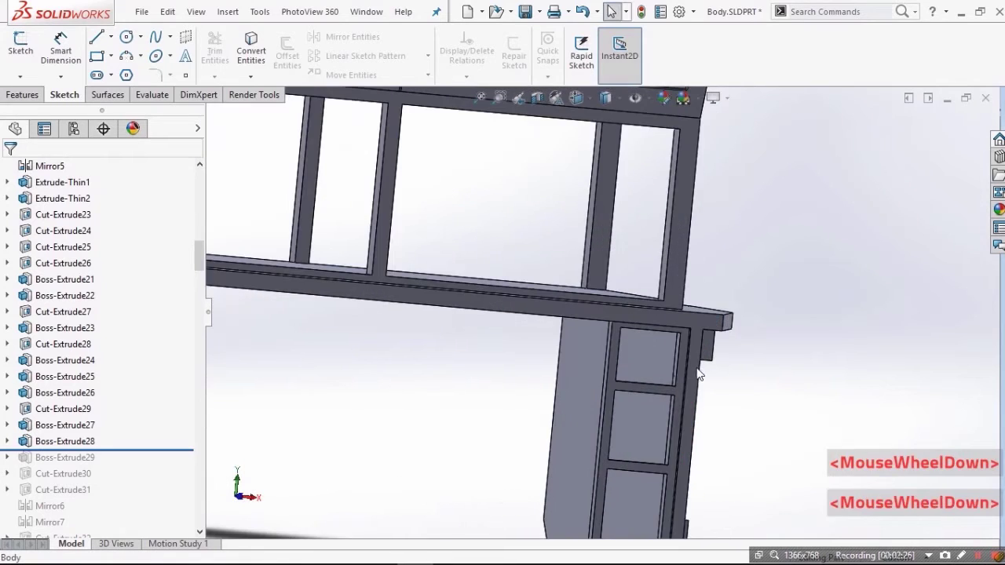
{"action": "scroll", "coordinate": [667, 372], "scroll_direction": "up", "scroll_amount": 2}
{"action": "scroll", "coordinate": [667, 372], "scroll_direction": "down", "scroll_amount": 2}
Step: Open the sketch of the ladder frame Boss-Extrude28 for editing and view it normal to its plane
{"action": "left_click", "coordinate": [88, 442]}
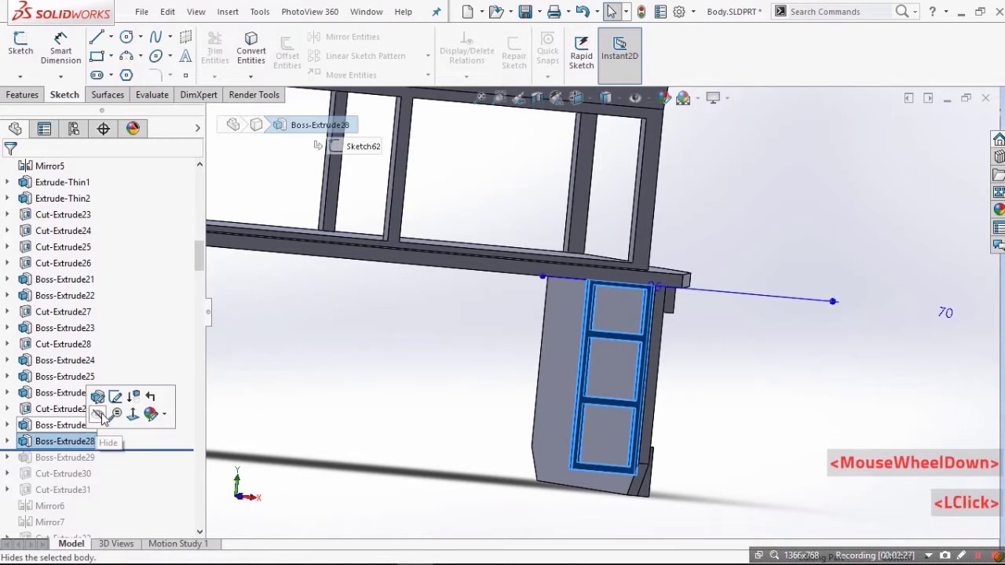
{"action": "middle_click_drag", "start_coordinate": [539, 306], "coordinate": [437, 325]}
{"action": "scroll", "coordinate": [438, 325], "scroll_direction": "up", "scroll_amount": 2}
{"action": "scroll", "coordinate": [624, 286], "scroll_direction": "down", "scroll_amount": 4}
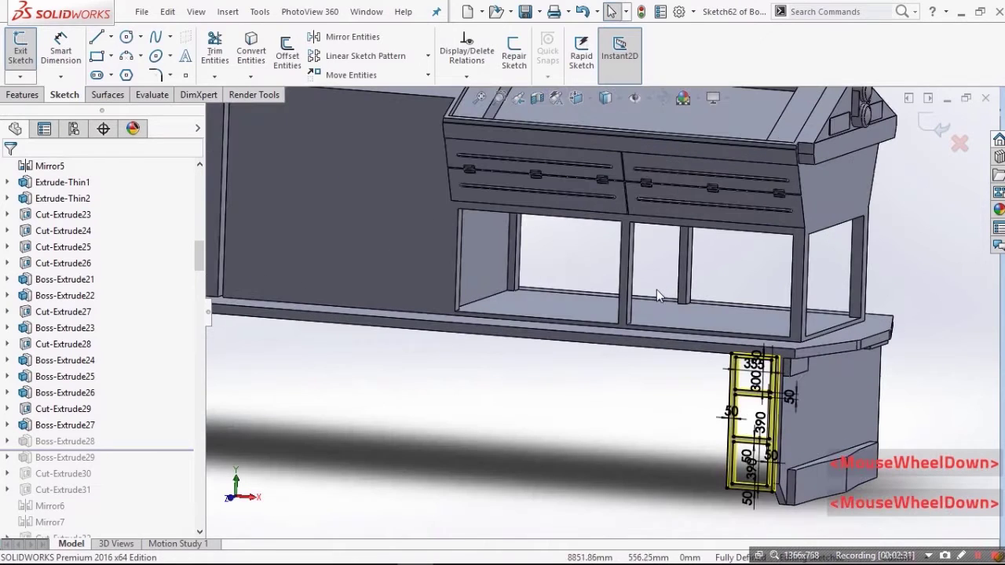
{"action": "key", "text": "ctrl+8"}
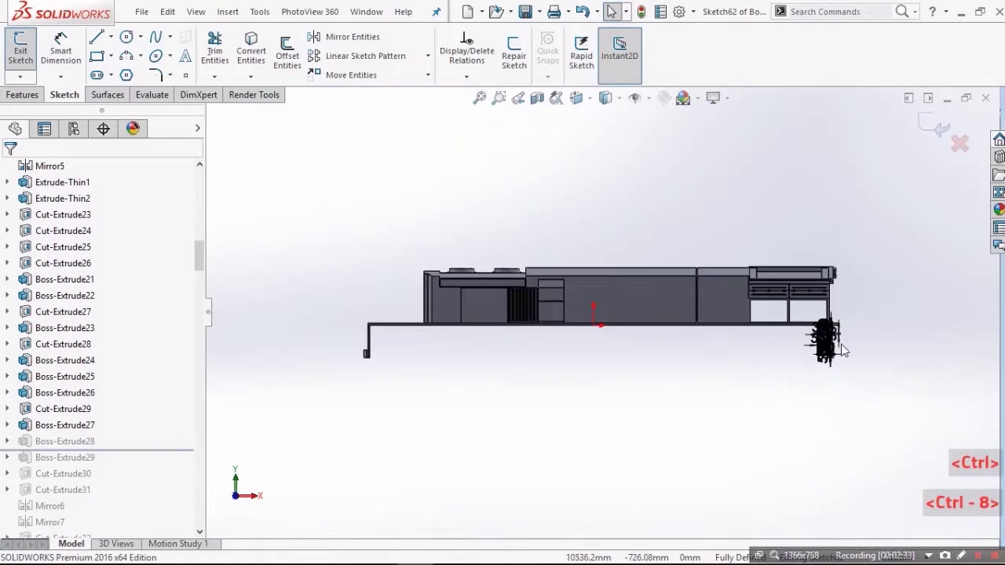
{"action": "scroll", "coordinate": [707, 338], "scroll_direction": "down", "scroll_amount": 4}
{"action": "scroll", "coordinate": [703, 340], "scroll_direction": "down", "scroll_amount": 3}
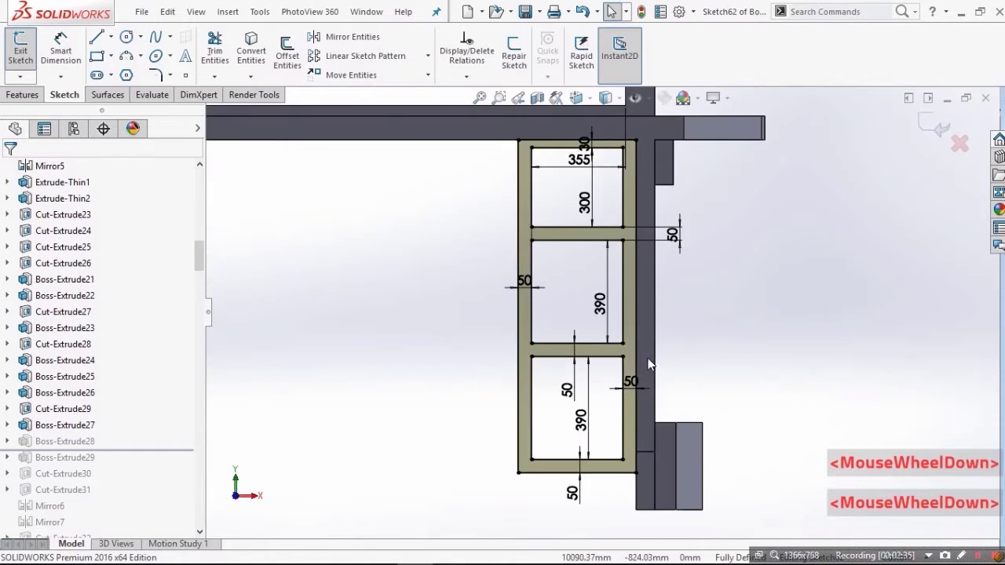
Step: Move the ladder sketch's 50, 30, 300 and 355 mm dimensions outside the frame profile
{"action": "left_click_drag", "start_coordinate": [487, 494], "coordinate": [442, 493]}
{"action": "left_click", "coordinate": [424, 402]}
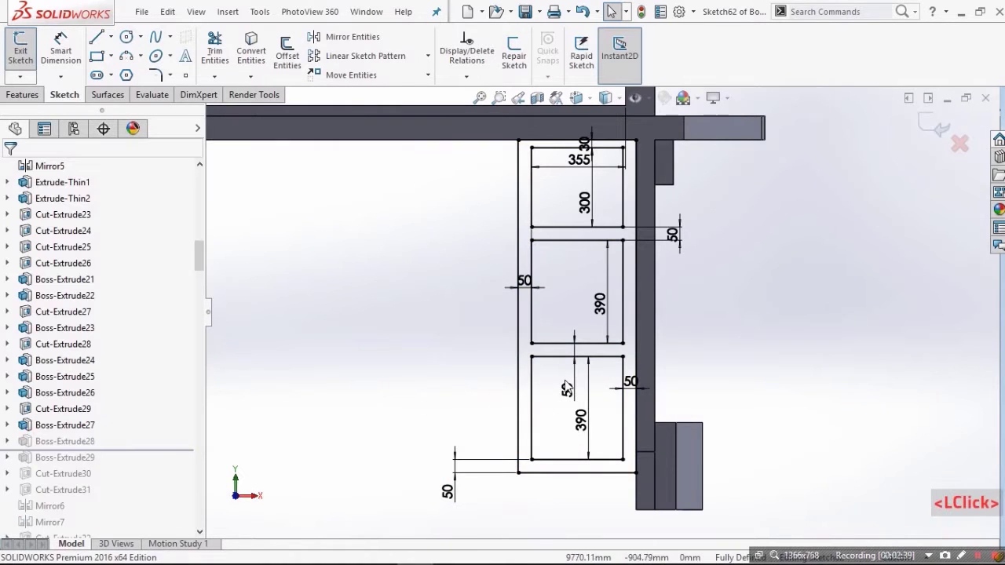
{"action": "left_click_drag", "start_coordinate": [567, 390], "coordinate": [448, 312]}
{"action": "mouse_move", "coordinate": [524, 280]}
{"action": "left_mouse_down"}
{"action": "mouse_move", "coordinate": [463, 220]}
{"action": "mouse_move", "coordinate": [485, 223]}
{"action": "left_mouse_up"}
{"action": "left_click_drag", "start_coordinate": [584, 143], "coordinate": [461, 168]}
{"action": "left_click_drag", "start_coordinate": [588, 207], "coordinate": [751, 210]}
{"action": "left_click_drag", "start_coordinate": [578, 164], "coordinate": [584, 124]}
Step: Reposition the 390 mm opening height and the side rail's 50 mm width dimension for clarity, and exit the sketch
{"action": "scroll", "coordinate": [602, 157], "scroll_direction": "up", "scroll_amount": 2}
{"action": "scroll", "coordinate": [602, 153], "scroll_direction": "down", "scroll_amount": 2}
{"action": "left_click_drag", "start_coordinate": [600, 380], "coordinate": [575, 380]}
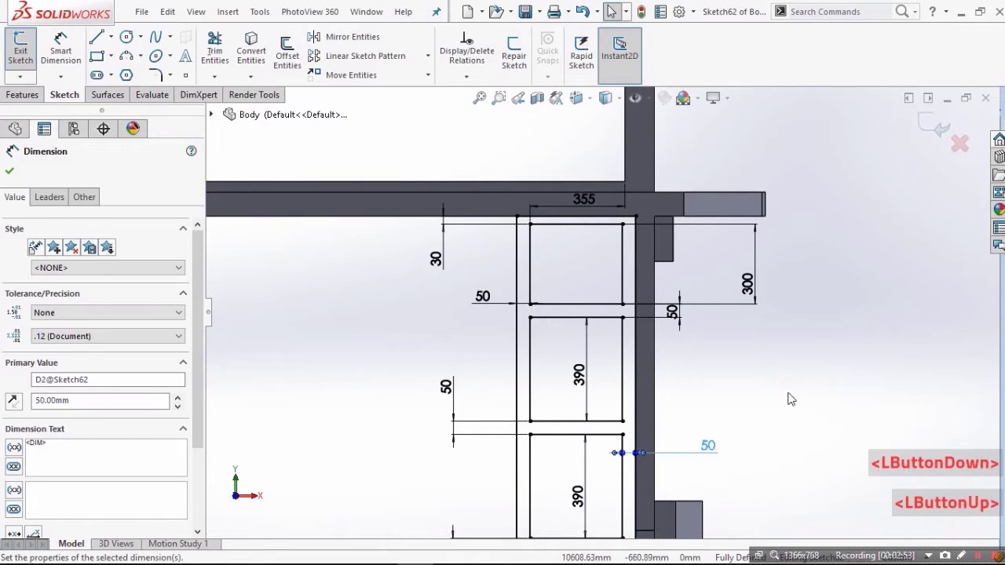
{"action": "left_click", "coordinate": [788, 393]}
{"action": "scroll", "coordinate": [729, 400], "scroll_direction": "up", "scroll_amount": 2}
{"action": "scroll", "coordinate": [729, 399], "scroll_direction": "down", "scroll_amount": 1}
{"action": "left_click", "coordinate": [933, 126]}
Step: Examine the Boss-Extrude28 ladder frame preview from several angles, including its offset from the sketch plane
{"action": "mouse_move", "coordinate": [455, 367]}
{"action": "middle_mouse_down"}
{"action": "mouse_move", "coordinate": [473, 376]}
{"action": "mouse_move", "coordinate": [458, 290]}
{"action": "middle_mouse_up"}
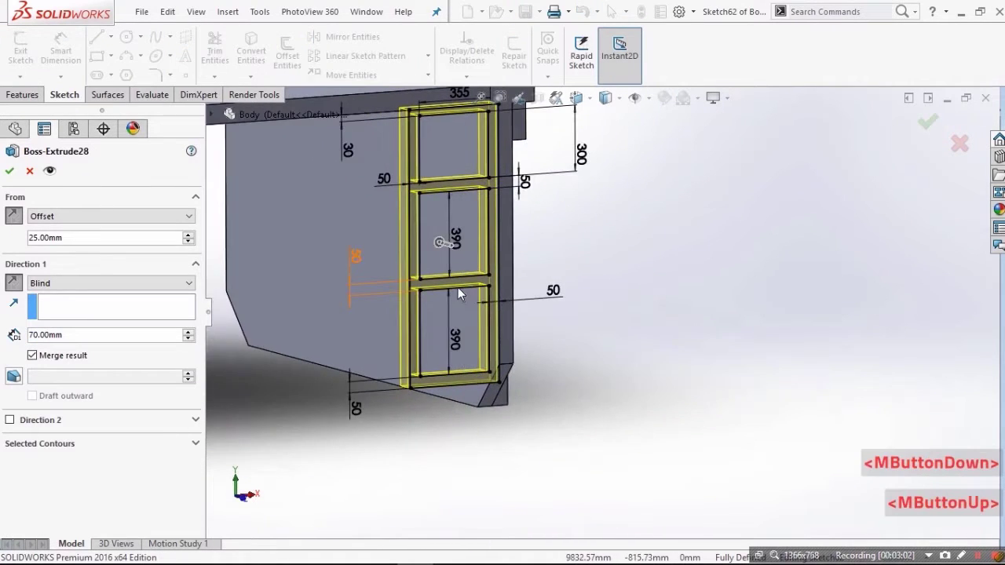
{"action": "scroll", "coordinate": [457, 287], "scroll_direction": "up", "scroll_amount": 2}
{"action": "scroll", "coordinate": [513, 195], "scroll_direction": "down", "scroll_amount": 3}
{"action": "middle_click_drag", "start_coordinate": [513, 191], "coordinate": [756, 404]}
{"action": "scroll", "coordinate": [576, 194], "scroll_direction": "up", "scroll_amount": 2}
{"action": "scroll", "coordinate": [608, 207], "scroll_direction": "down", "scroll_amount": 2}
{"action": "scroll", "coordinate": [756, 403], "scroll_direction": "down", "scroll_amount": 4}
{"action": "mouse_move", "coordinate": [581, 357]}
{"action": "middle_mouse_down"}
{"action": "mouse_move", "coordinate": [567, 381]}
{"action": "mouse_move", "coordinate": [386, 272]}
{"action": "mouse_move", "coordinate": [588, 432]}
{"action": "mouse_move", "coordinate": [562, 246]}
{"action": "mouse_move", "coordinate": [549, 253]}
{"action": "middle_mouse_up"}
Step: Try the Sketch Plane start condition and a 45 mm start offset on the ladder extrusion, restoring Offset at 25 mm
{"action": "left_click", "coordinate": [155, 217]}
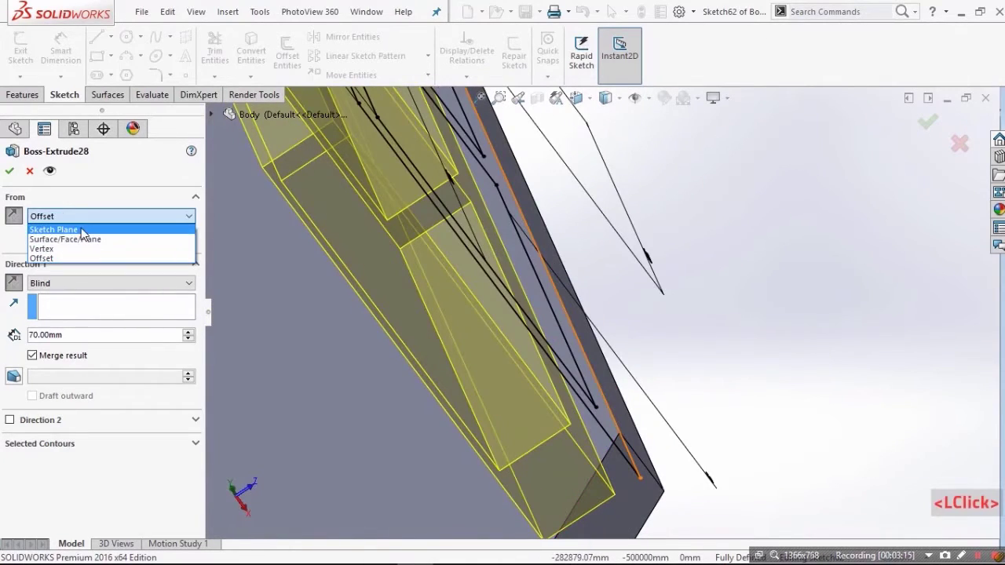
{"action": "left_click", "coordinate": [82, 230]}
{"action": "left_click", "coordinate": [81, 218]}
{"action": "left_click", "coordinate": [47, 257]}
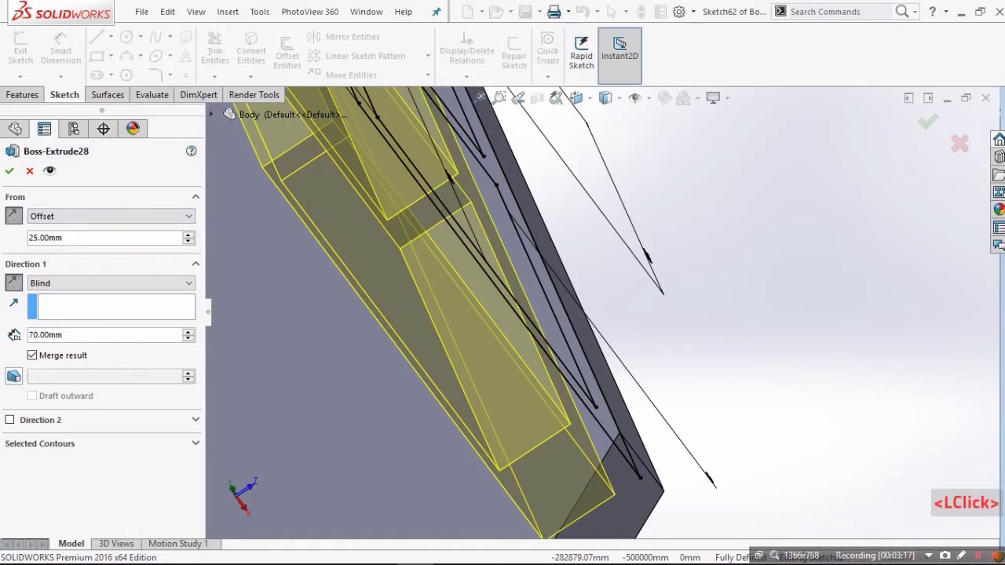
{"action": "scroll", "coordinate": [78, 241], "scroll_direction": "up", "scroll_amount": 2}
{"action": "scroll", "coordinate": [78, 240], "scroll_direction": "down", "scroll_amount": 4}
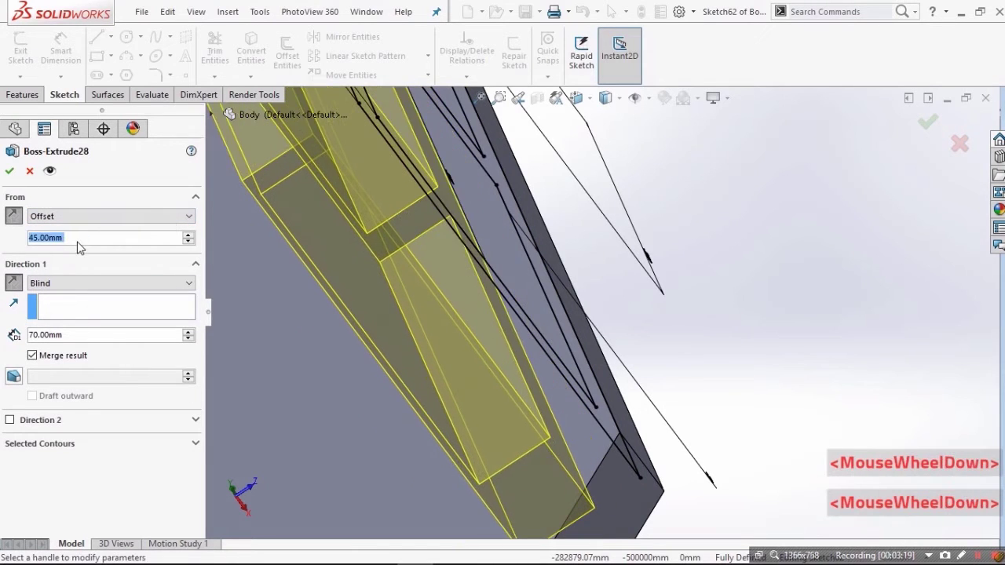
{"action": "scroll", "coordinate": [103, 237], "scroll_direction": "up", "scroll_amount": 2}
Step: Try reversing the ladder extrusion's start offset direction, switch it back, and cancel the feature edit
{"action": "left_click", "coordinate": [16, 220]}
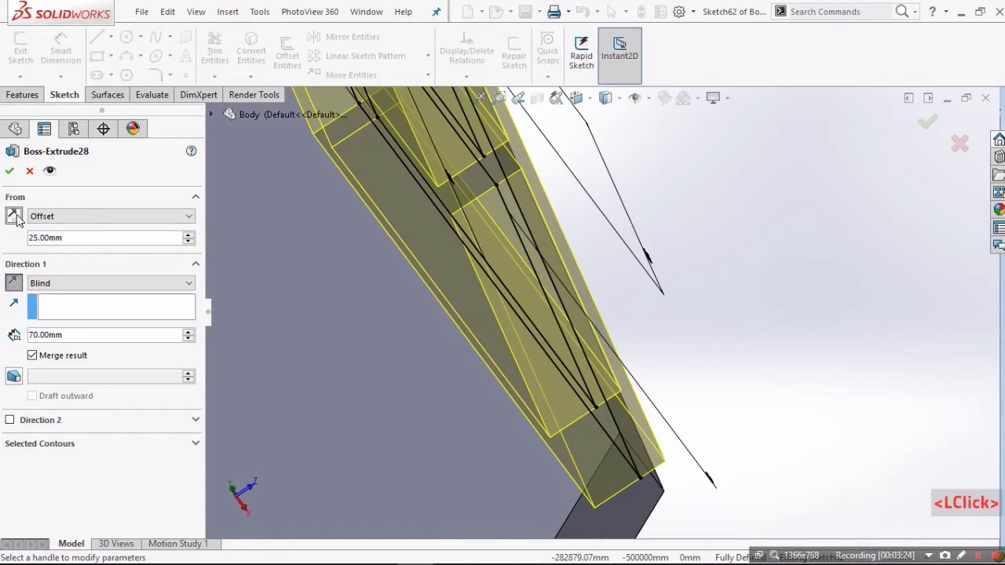
{"action": "left_click", "coordinate": [16, 219]}
{"action": "scroll", "coordinate": [500, 214], "scroll_direction": "up", "scroll_amount": 3}
{"action": "middle_click_drag", "start_coordinate": [500, 215], "coordinate": [516, 369]}
{"action": "scroll", "coordinate": [539, 186], "scroll_direction": "down", "scroll_amount": 4}
{"action": "middle_click_drag", "start_coordinate": [539, 186], "coordinate": [534, 163]}
{"action": "left_click", "coordinate": [29, 172]}
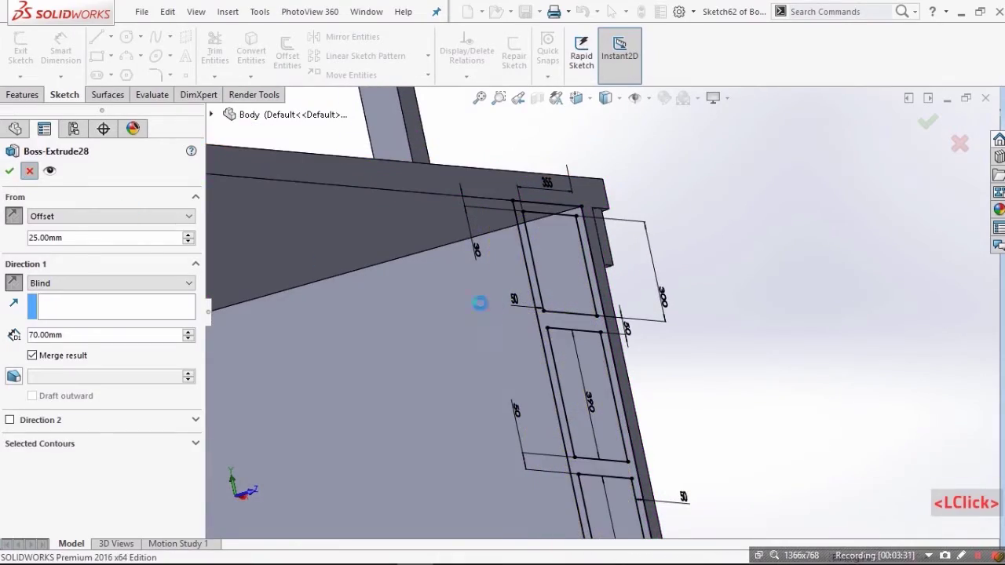
Step: Roll the feature history forward to Boss-Extrude29 and open that feature for editing, viewed normal to its sketch plane
{"action": "scroll", "coordinate": [524, 328], "scroll_direction": "up", "scroll_amount": 3}
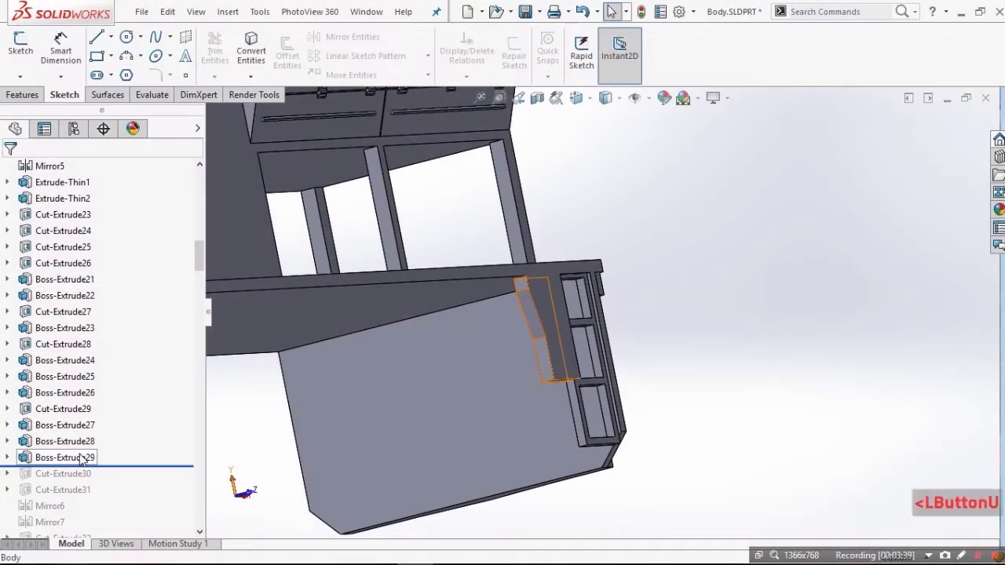
{"action": "left_click", "coordinate": [82, 460]}
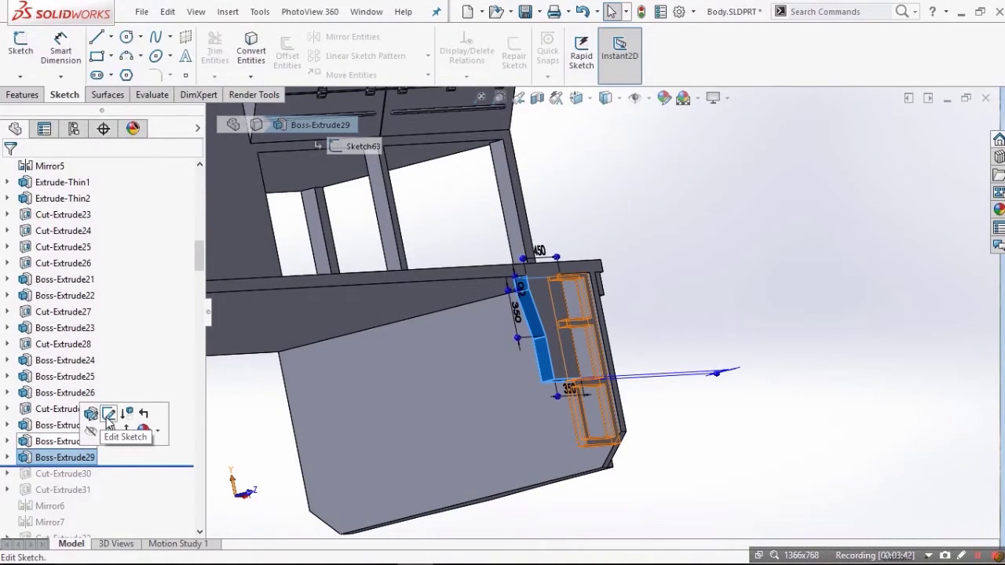
{"action": "left_click", "coordinate": [107, 416]}
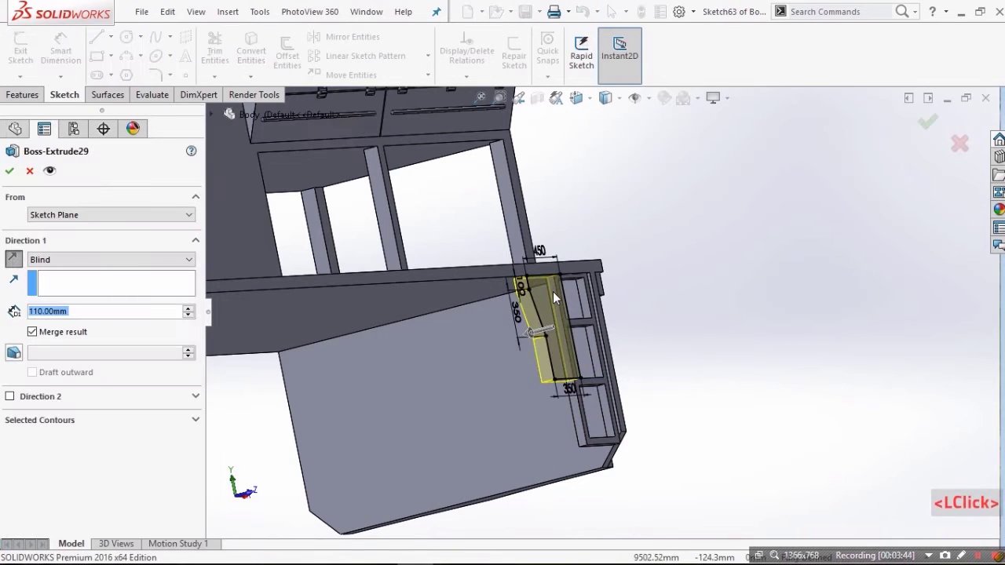
{"action": "key", "text": "ctrl+8"}
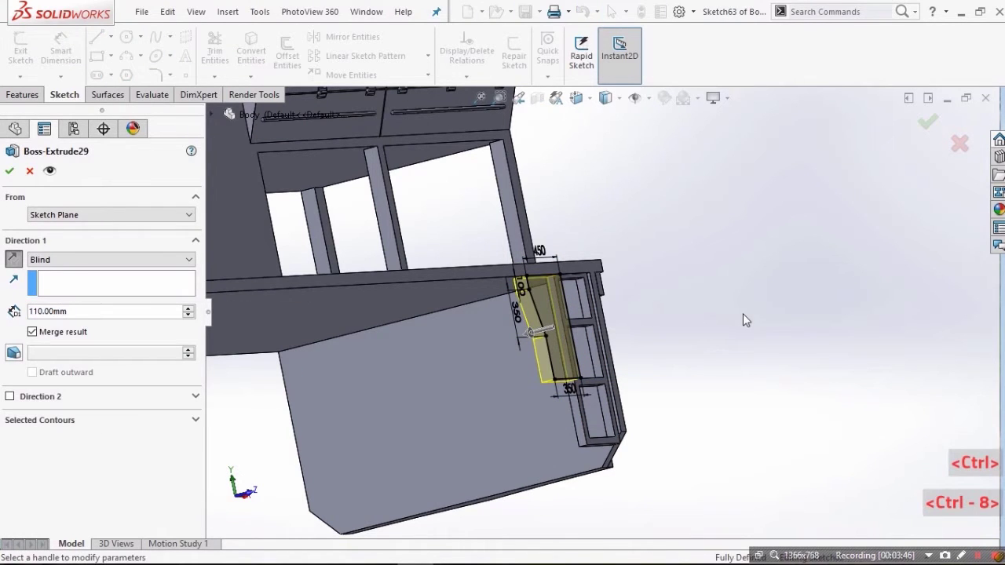
{"action": "scroll", "coordinate": [832, 364], "scroll_direction": "down", "scroll_amount": 2}
{"action": "scroll", "coordinate": [832, 363], "scroll_direction": "down", "scroll_amount": 5}
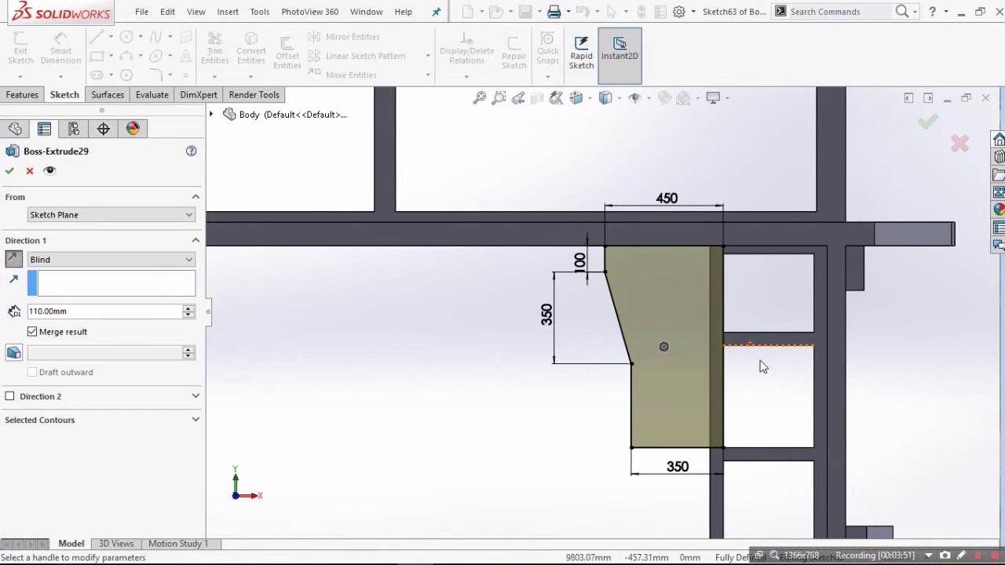
Step: Examine the blind extrusion preview of the stepped plate beside the ladder from several angles, and close the feature
{"action": "middle_click_drag", "start_coordinate": [762, 367], "coordinate": [714, 170]}
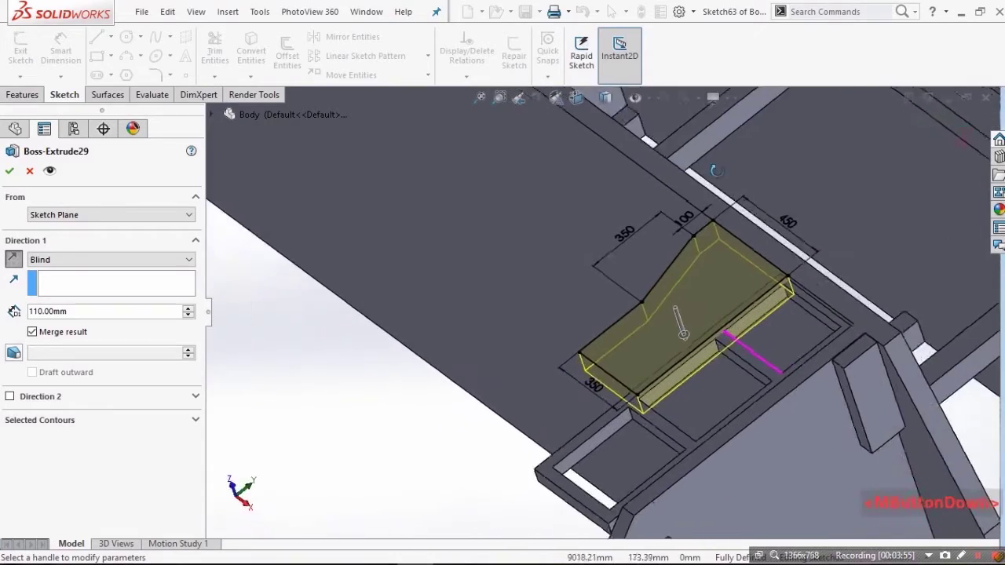
{"action": "scroll", "coordinate": [802, 318], "scroll_direction": "down", "scroll_amount": 2}
{"action": "scroll", "coordinate": [797, 314], "scroll_direction": "up", "scroll_amount": 3}
{"action": "middle_click_drag", "start_coordinate": [797, 314], "coordinate": [721, 435]}
{"action": "scroll", "coordinate": [787, 475], "scroll_direction": "up", "scroll_amount": 2}
{"action": "scroll", "coordinate": [669, 456], "scroll_direction": "down", "scroll_amount": 2}
{"action": "scroll", "coordinate": [576, 393], "scroll_direction": "down", "scroll_amount": 1}
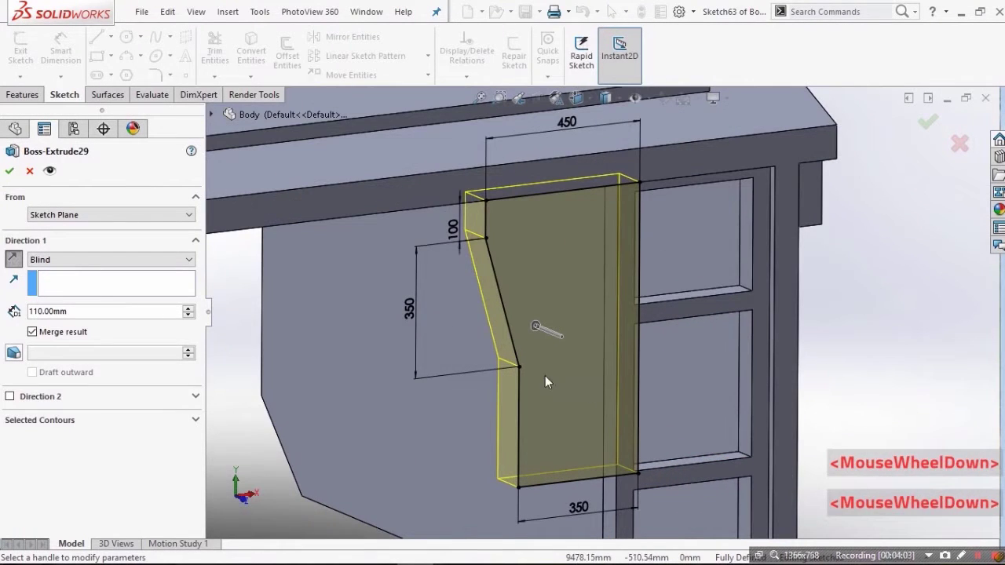
{"action": "middle_click_drag", "start_coordinate": [547, 382], "coordinate": [33, 163]}
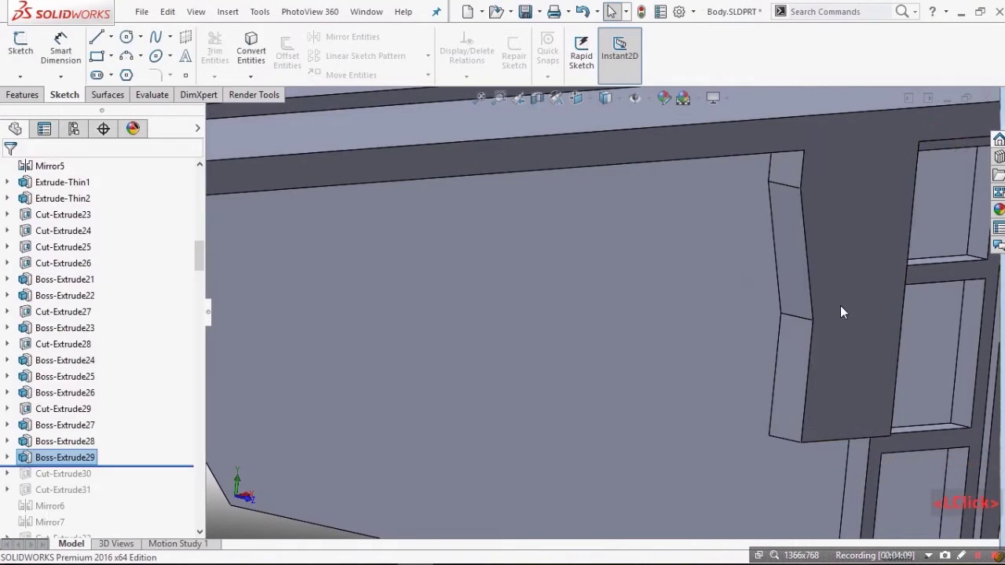
Step: Roll the feature history forward past Cut-Extrude30 and open that cut above the ladder for editing
{"action": "scroll", "coordinate": [819, 306], "scroll_direction": "up", "scroll_amount": 2}
{"action": "left_click_drag", "start_coordinate": [118, 466], "coordinate": [118, 481]}
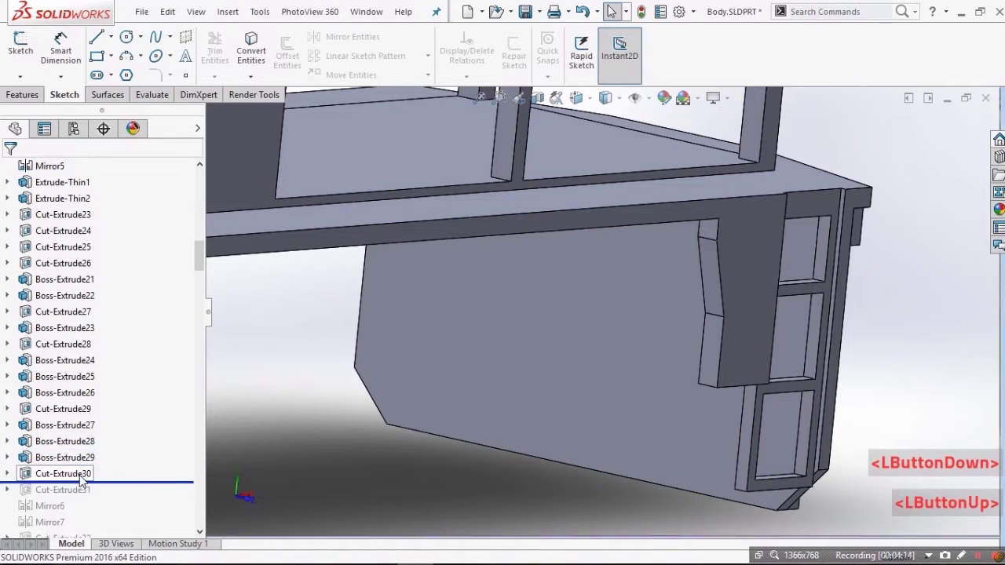
{"action": "left_click", "coordinate": [86, 473]}
{"action": "middle_click_drag", "start_coordinate": [683, 314], "coordinate": [677, 348]}
{"action": "scroll", "coordinate": [723, 322], "scroll_direction": "down", "scroll_amount": 4}
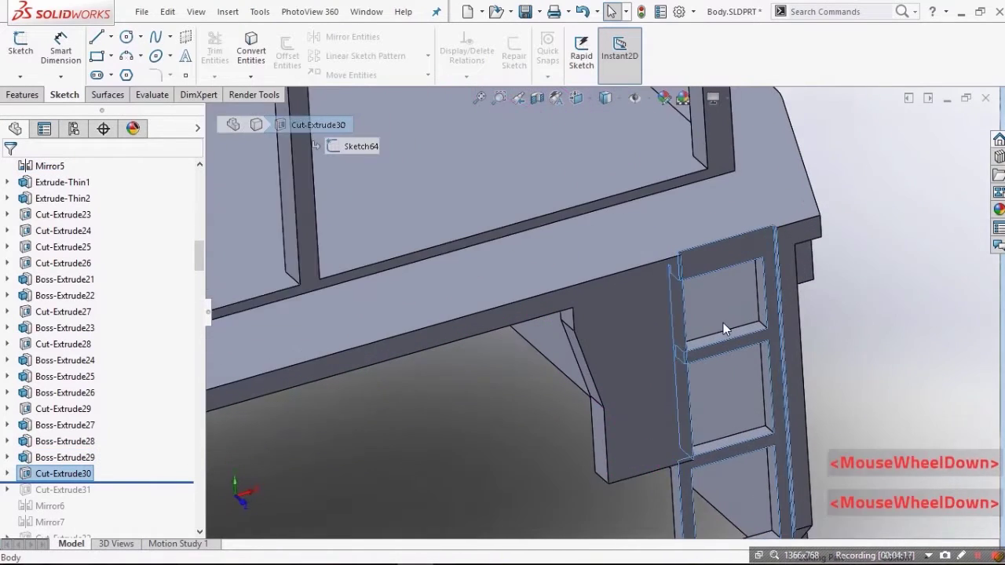
{"action": "double_click", "coordinate": [55, 463]}
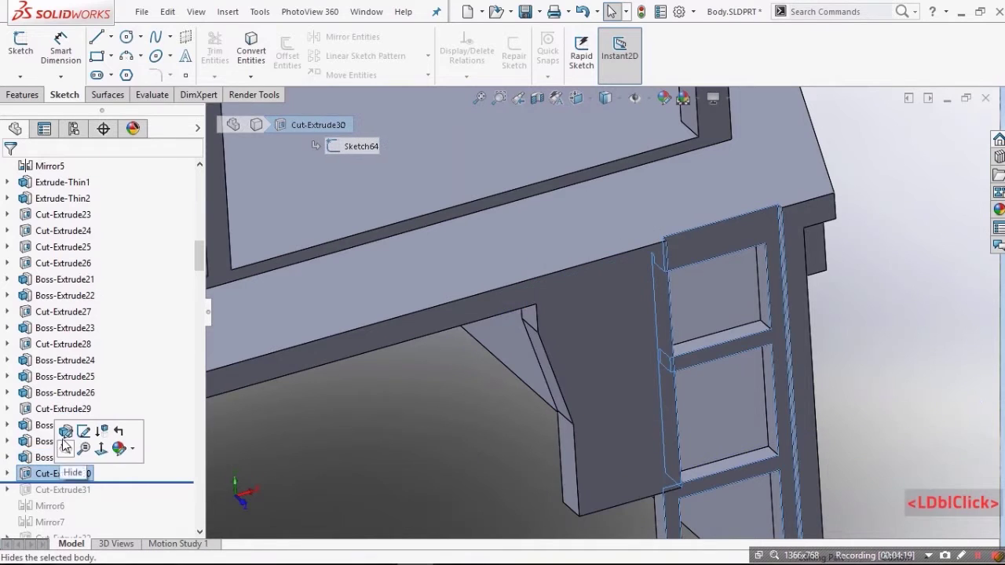
{"action": "scroll", "coordinate": [713, 231], "scroll_direction": "down", "scroll_amount": 3}
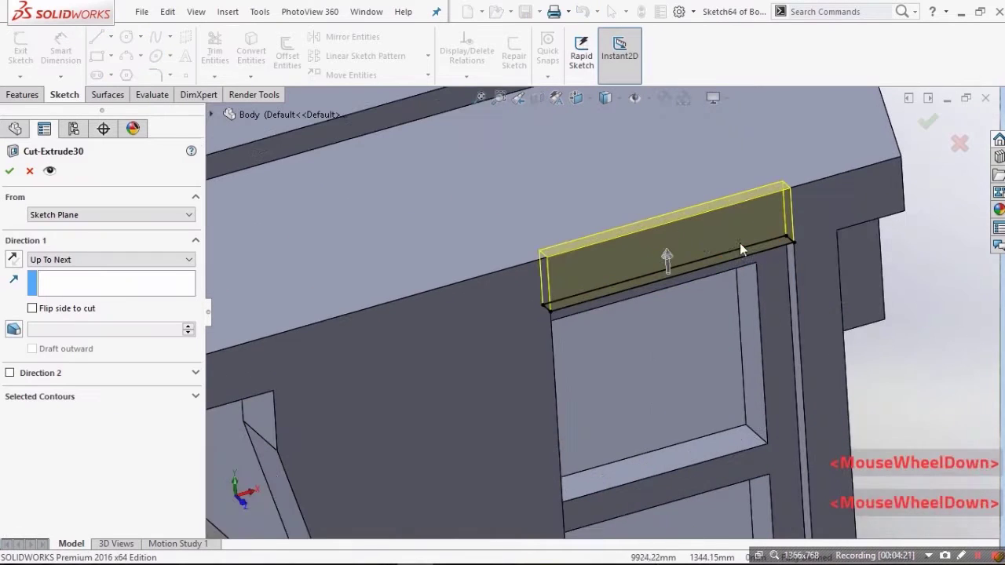
Step: Examine the Up To Next cut through the platform edge above the ladder, and cancel the feature edit
{"action": "middle_click_drag", "start_coordinate": [666, 242], "coordinate": [683, 214]}
{"action": "left_click", "coordinate": [73, 385]}
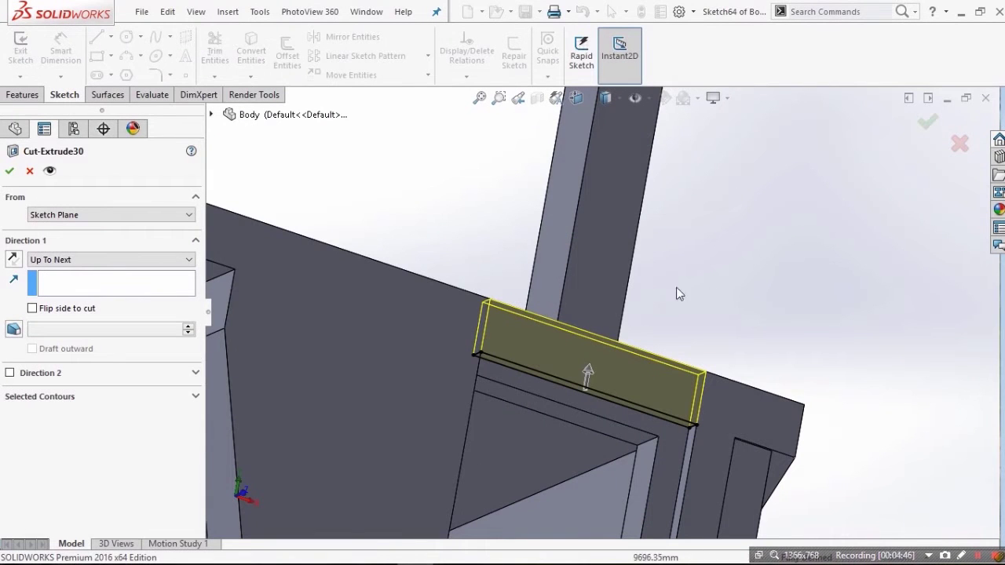
{"action": "left_click", "coordinate": [30, 172]}
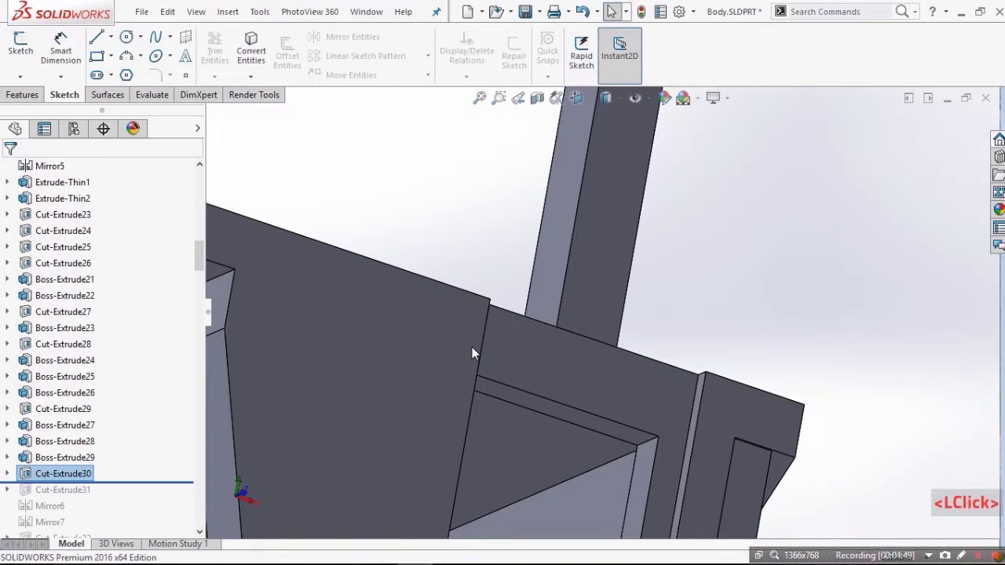
{"action": "middle_click_drag", "start_coordinate": [472, 347], "coordinate": [445, 506]}
{"action": "scroll", "coordinate": [447, 478], "scroll_direction": "up", "scroll_amount": 6}
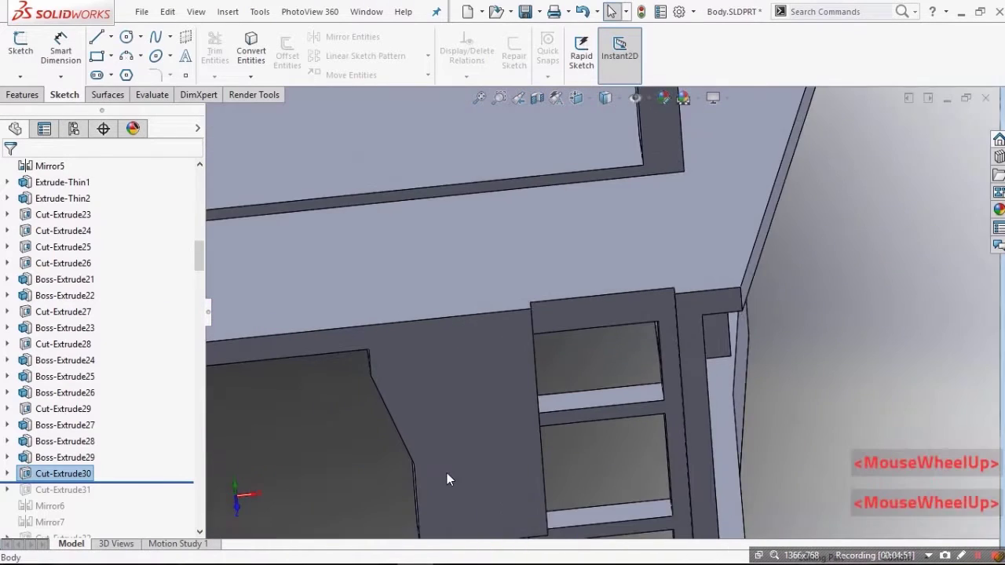
Step: Roll the feature history forward past Cut-Extrude31 and open the rounded rectangular cut for editing, viewed normal to its sketch plane
{"action": "left_click_drag", "start_coordinate": [102, 482], "coordinate": [104, 500]}
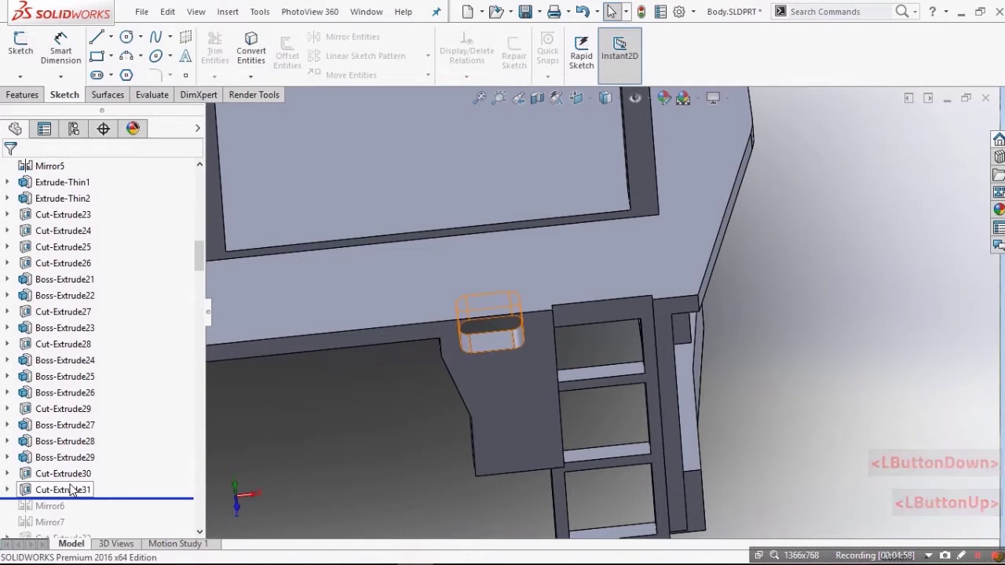
{"action": "left_click", "coordinate": [78, 490]}
{"action": "middle_click_drag", "start_coordinate": [479, 360], "coordinate": [476, 346]}
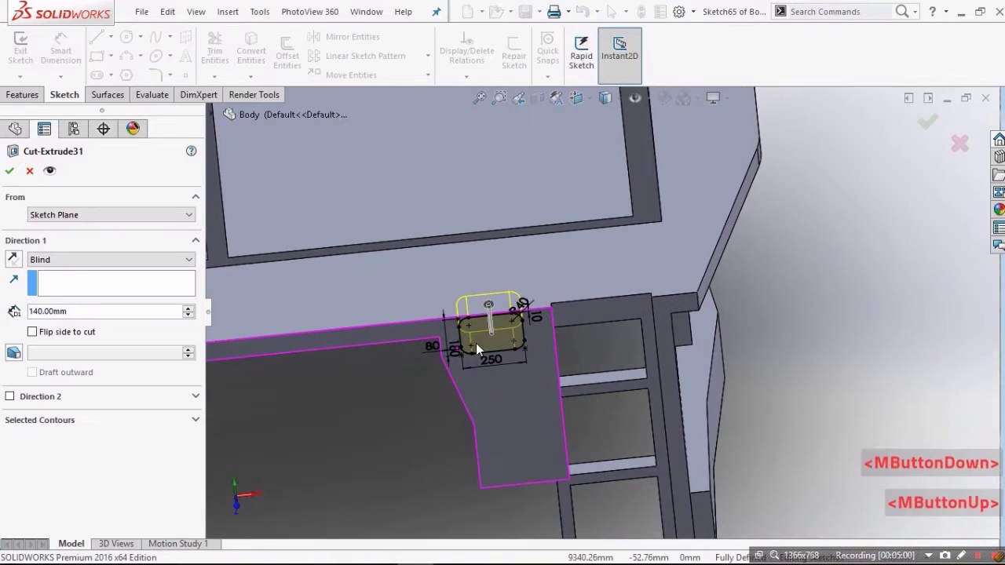
{"action": "key", "text": "ctrl+8"}
{"action": "scroll", "coordinate": [829, 311], "scroll_direction": "down", "scroll_amount": 14}
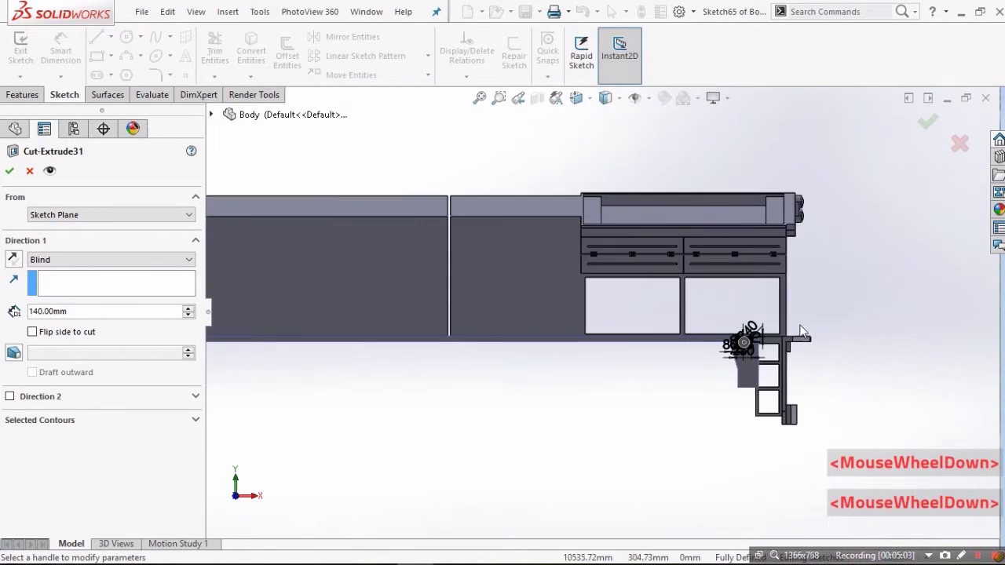
{"action": "scroll", "coordinate": [667, 311], "scroll_direction": "down", "scroll_amount": 4}
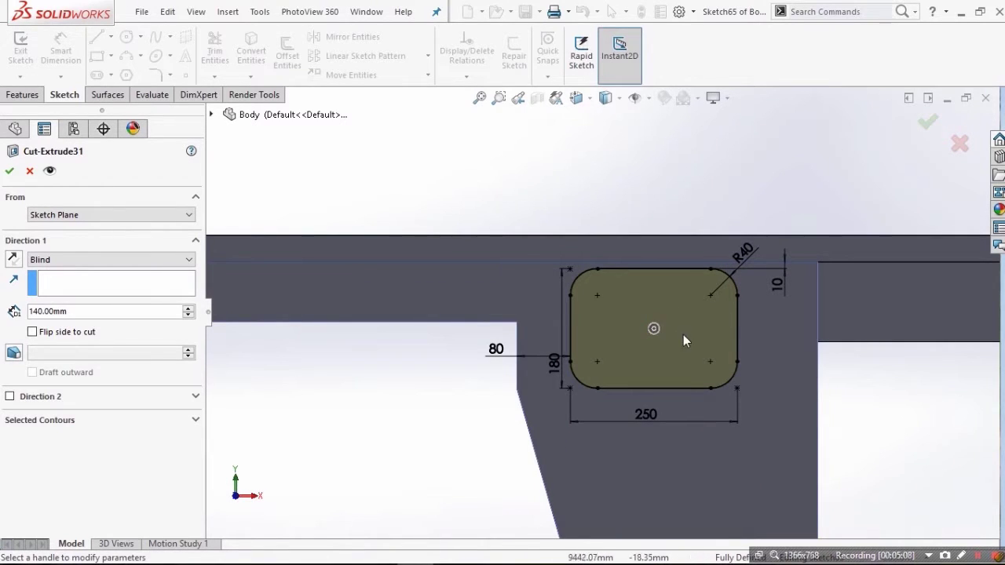
Step: Try the Up To Next end condition on the rounded rectangular cut and restore Blind
{"action": "middle_click_drag", "start_coordinate": [683, 334], "coordinate": [707, 374]}
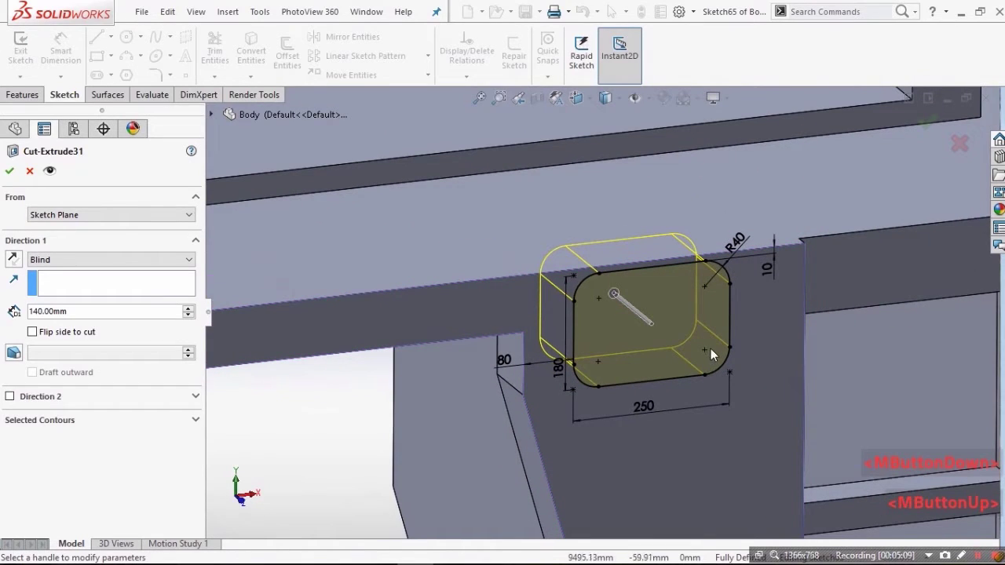
{"action": "middle_click_drag", "start_coordinate": [696, 336], "coordinate": [779, 230]}
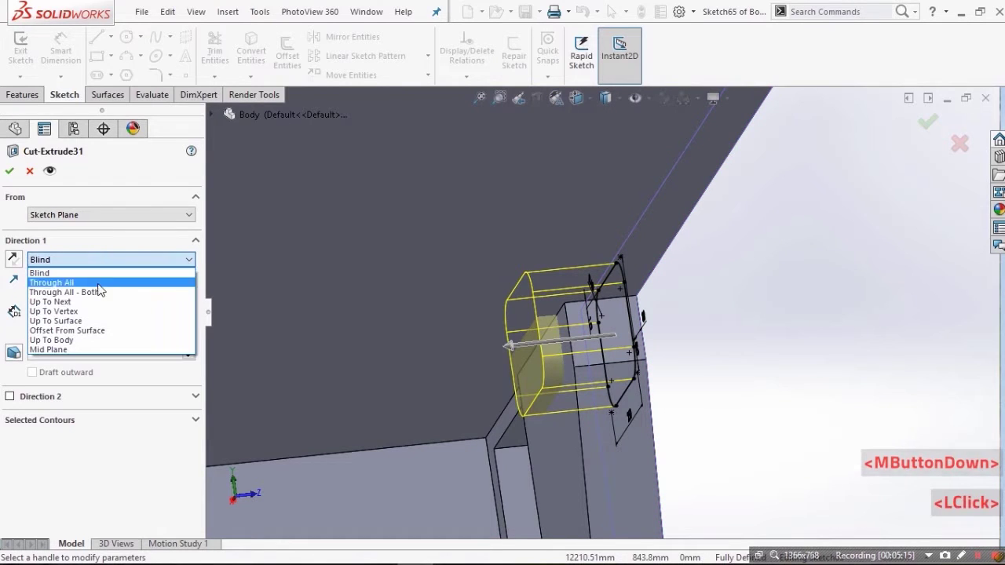
{"action": "left_click", "coordinate": [94, 309]}
{"action": "left_click", "coordinate": [111, 261]}
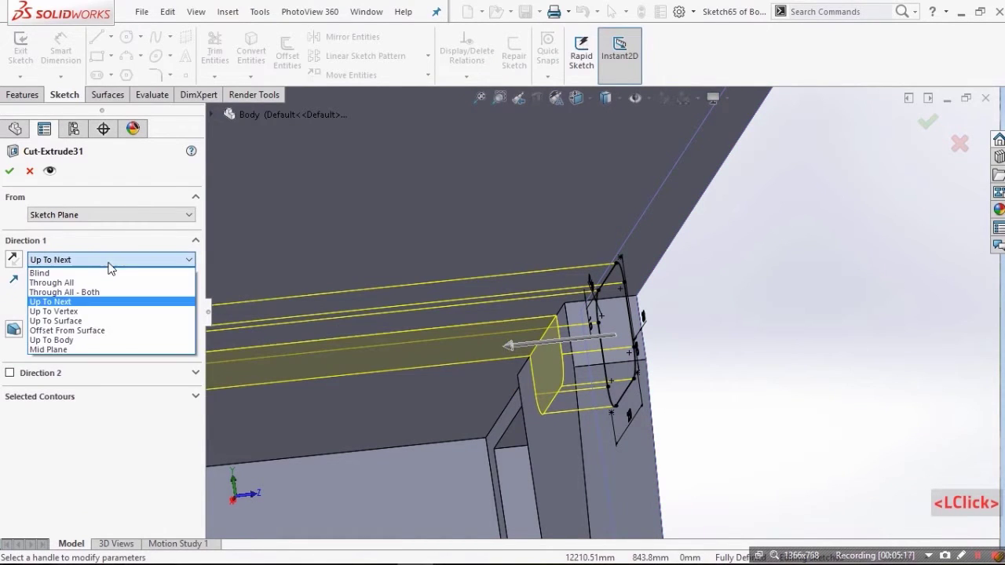
{"action": "left_click", "coordinate": [98, 274]}
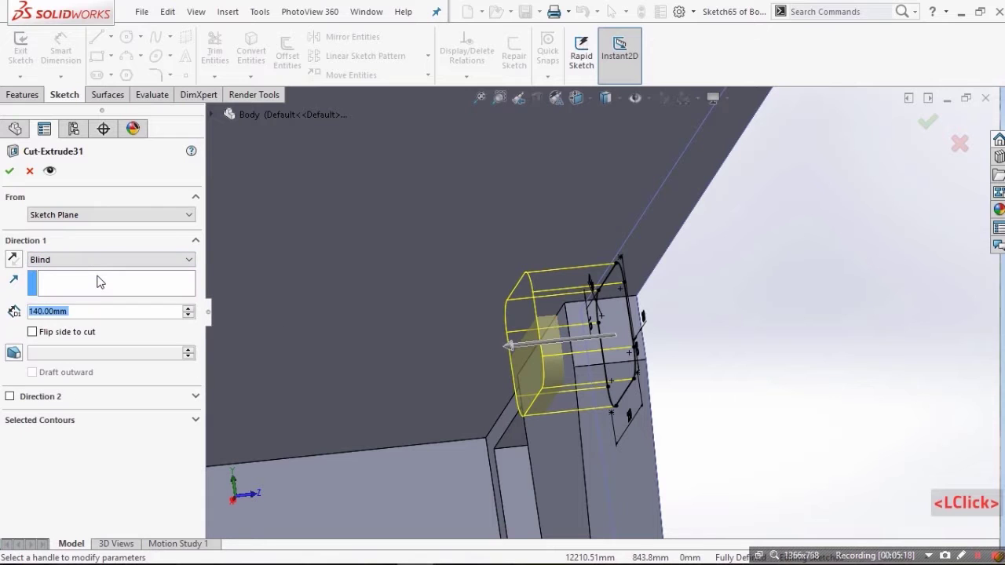
Step: Examine the rounded cut beside the ladder from other angles, cancelling its feature edit without changes
{"action": "middle_click_drag", "start_coordinate": [579, 344], "coordinate": [772, 375]}
{"action": "scroll", "coordinate": [871, 224], "scroll_direction": "up", "scroll_amount": 4}
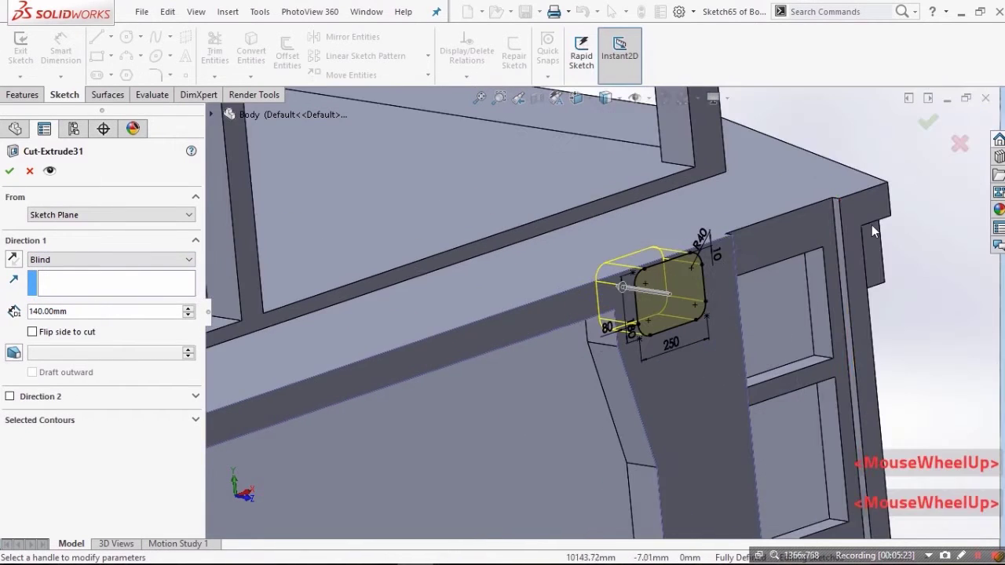
{"action": "scroll", "coordinate": [867, 192], "scroll_direction": "down", "scroll_amount": 2}
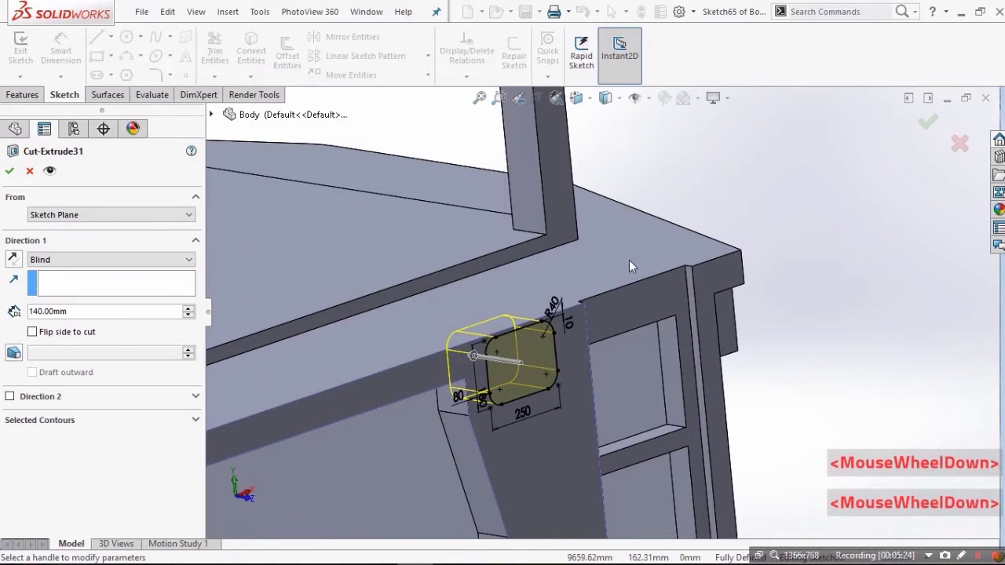
{"action": "left_click", "coordinate": [958, 143]}
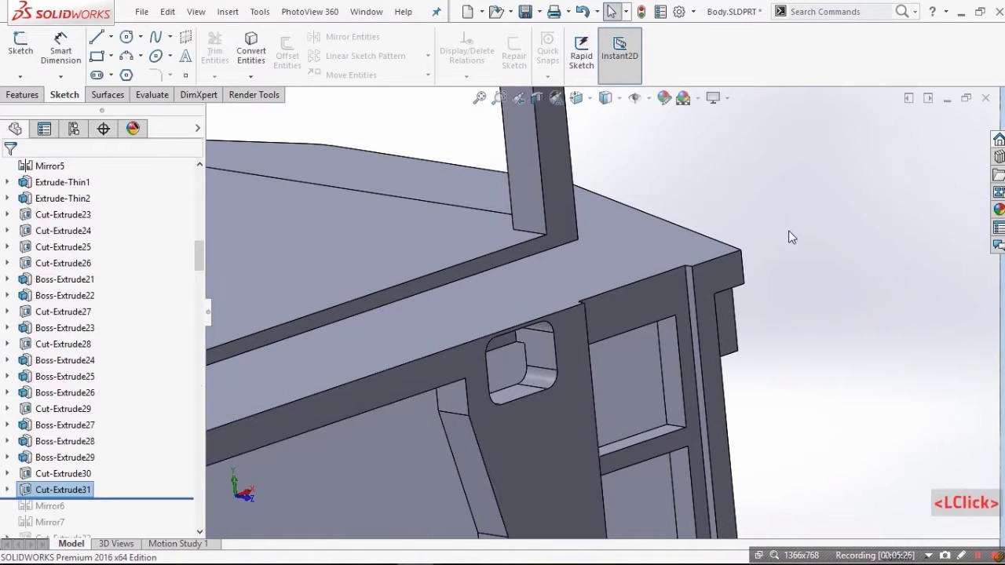
{"action": "middle_click_drag", "start_coordinate": [494, 389], "coordinate": [414, 428]}
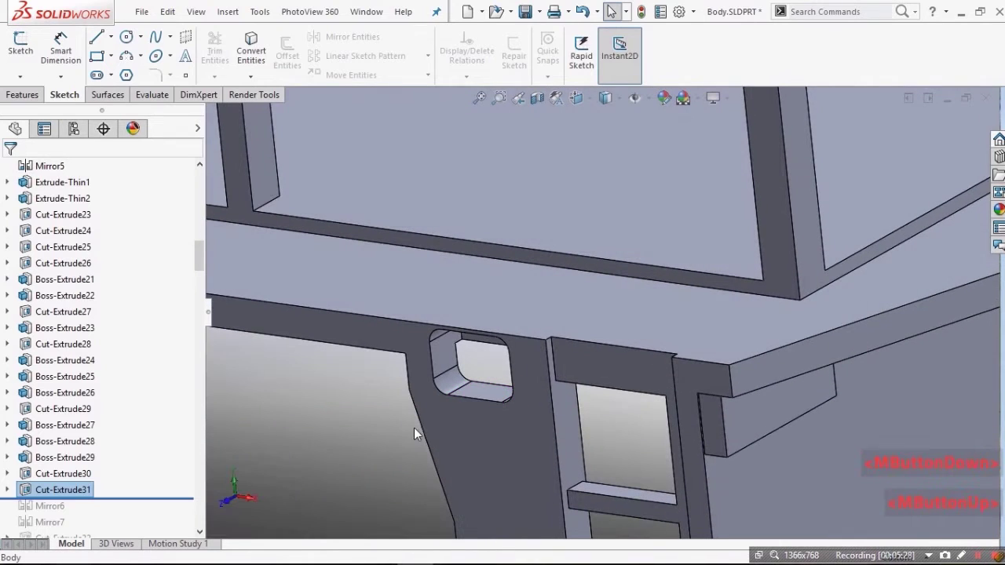
Step: Roll the feature history forward past Mirror6 and open the ladder frame's mirror feature for editing
{"action": "left_click_drag", "start_coordinate": [157, 497], "coordinate": [154, 514]}
{"action": "left_click", "coordinate": [52, 379]}
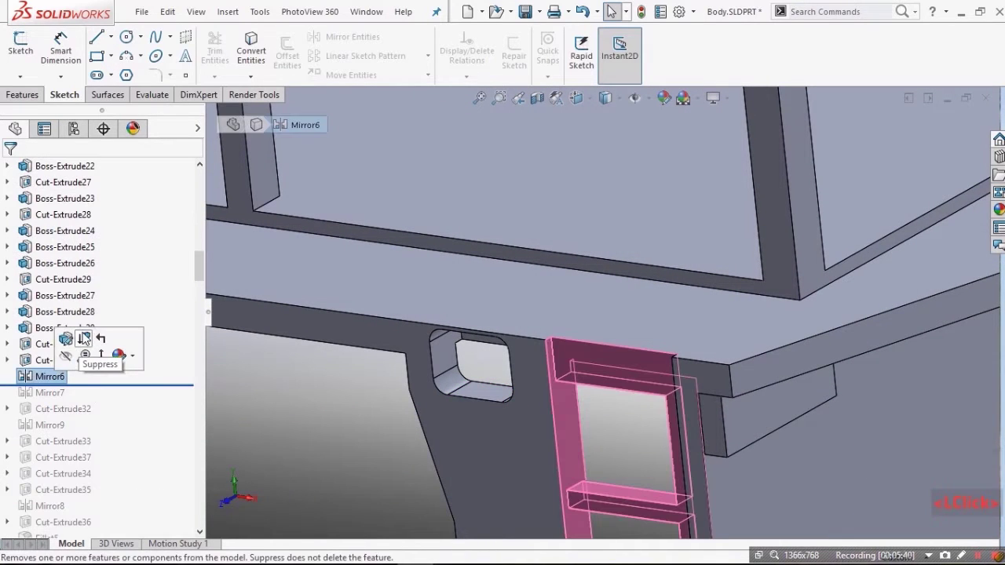
{"action": "left_click", "coordinate": [66, 340]}
{"action": "scroll", "coordinate": [630, 438], "scroll_direction": "up", "scroll_amount": 2}
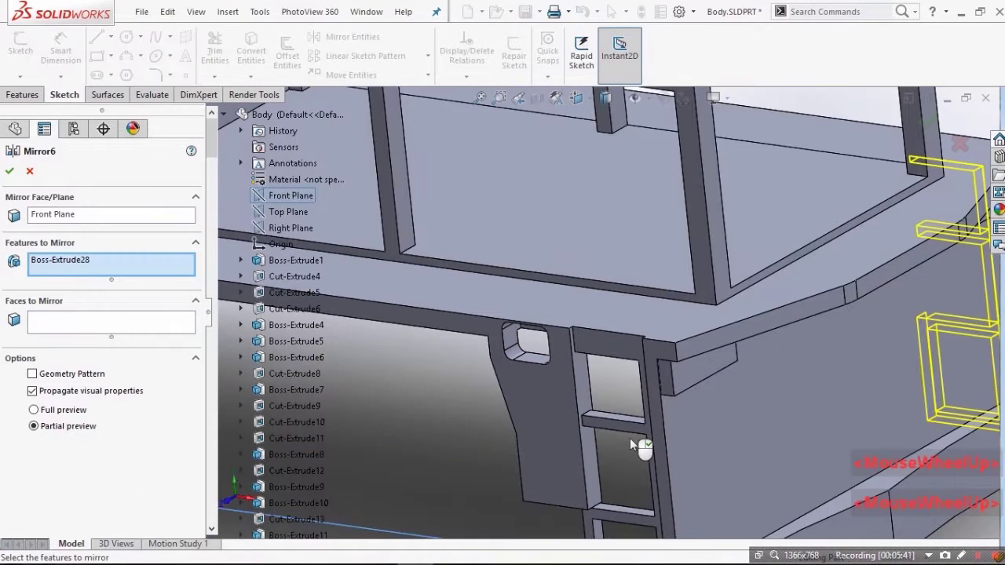
Step: Compare the full and partial previews of the ladder frame's mirror across the Front Plane, cancelling the feature edit
{"action": "middle_click_drag", "start_coordinate": [635, 416], "coordinate": [710, 345]}
{"action": "scroll", "coordinate": [511, 400], "scroll_direction": "up", "scroll_amount": 2}
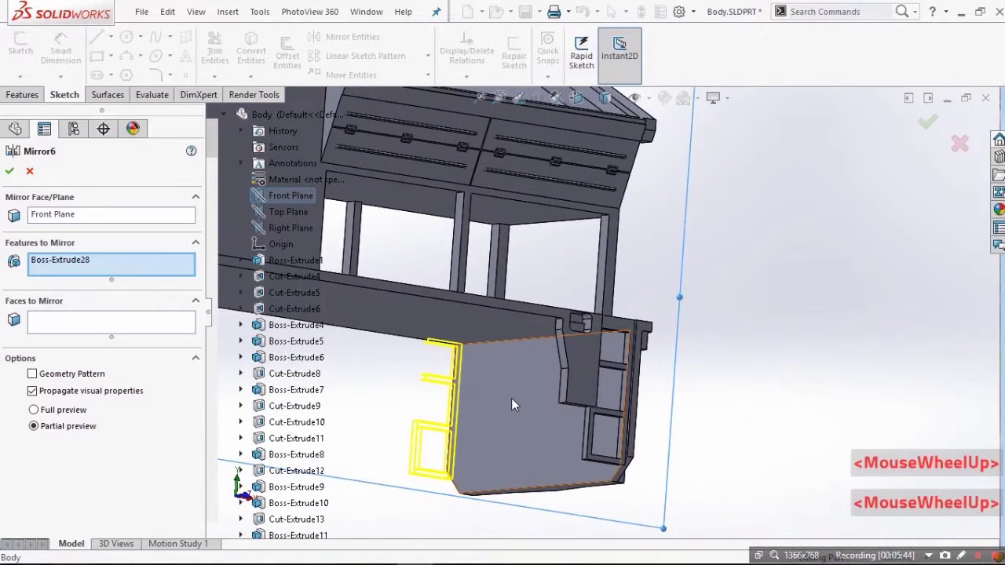
{"action": "scroll", "coordinate": [511, 401], "scroll_direction": "down", "scroll_amount": 3}
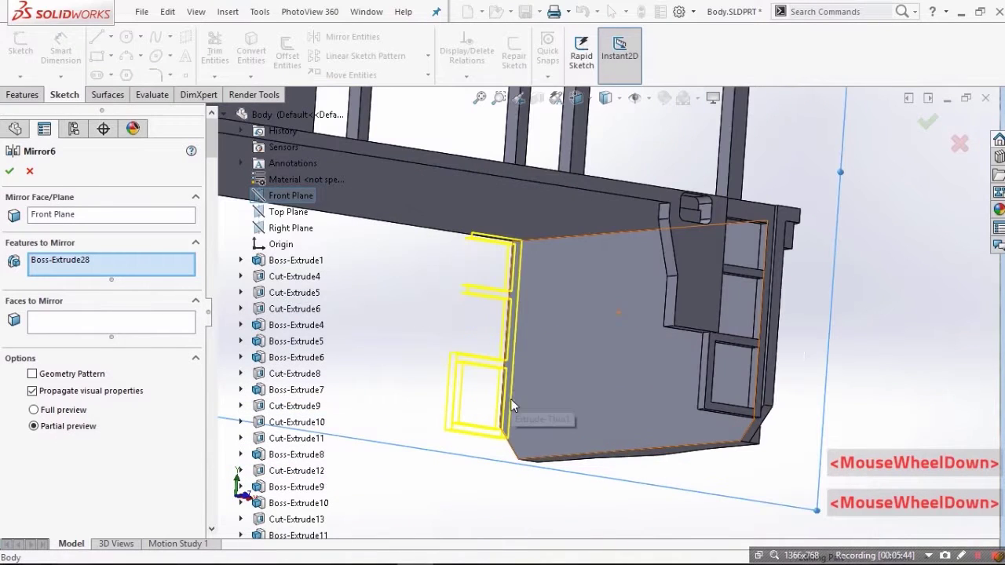
{"action": "left_click", "coordinate": [44, 411]}
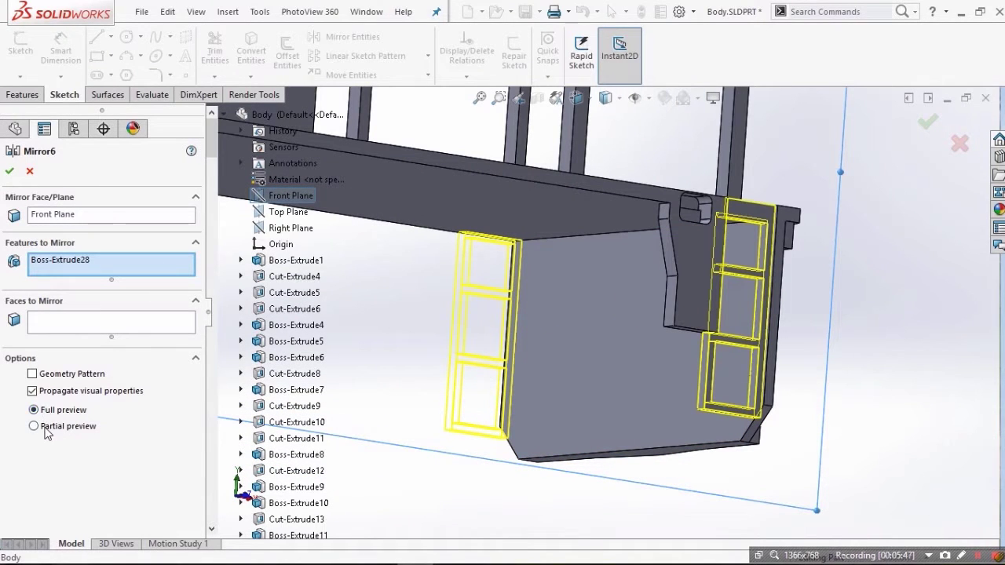
{"action": "left_click", "coordinate": [35, 426]}
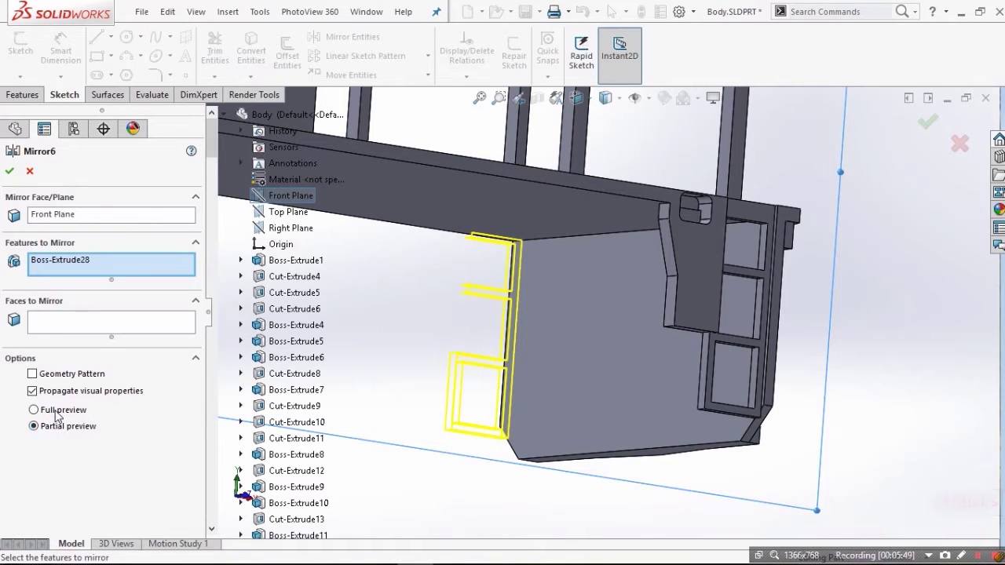
{"action": "left_click", "coordinate": [57, 414]}
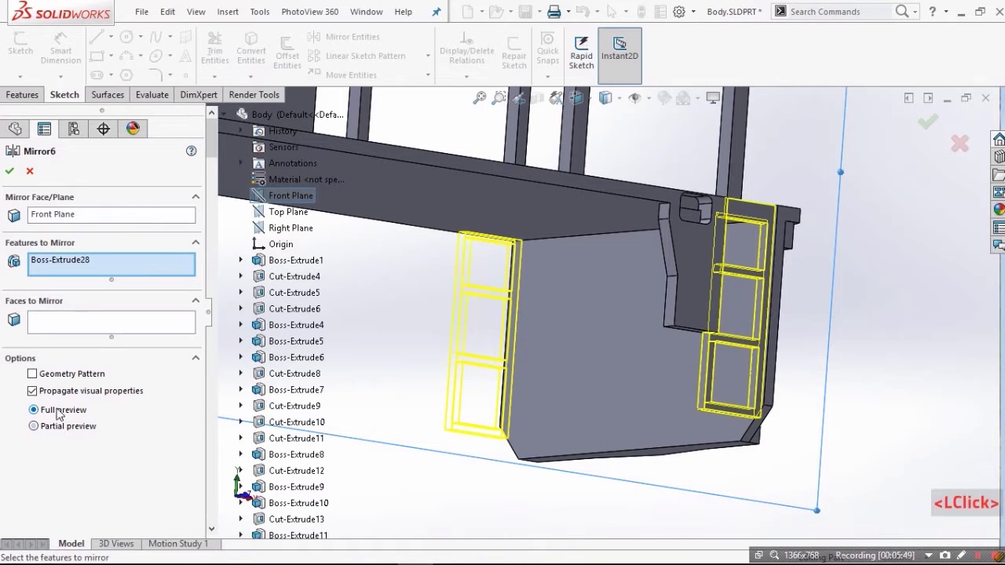
{"action": "left_click", "coordinate": [29, 173]}
Step: Roll the feature history forward past Mirror7, open the side plate's mirror for editing and check its partial preview
{"action": "middle_click_drag", "start_coordinate": [507, 392], "coordinate": [505, 406]}
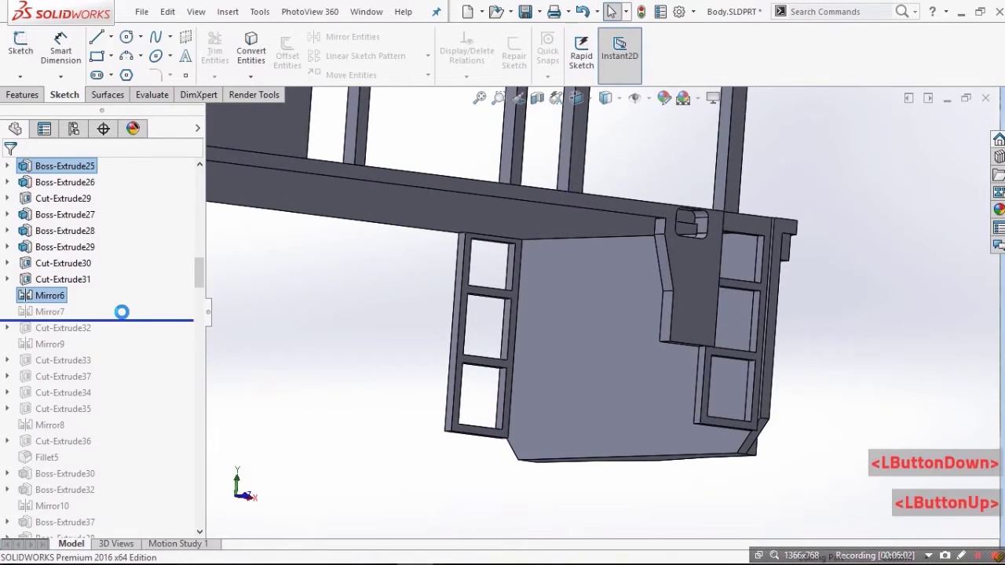
{"action": "left_click", "coordinate": [28, 312]}
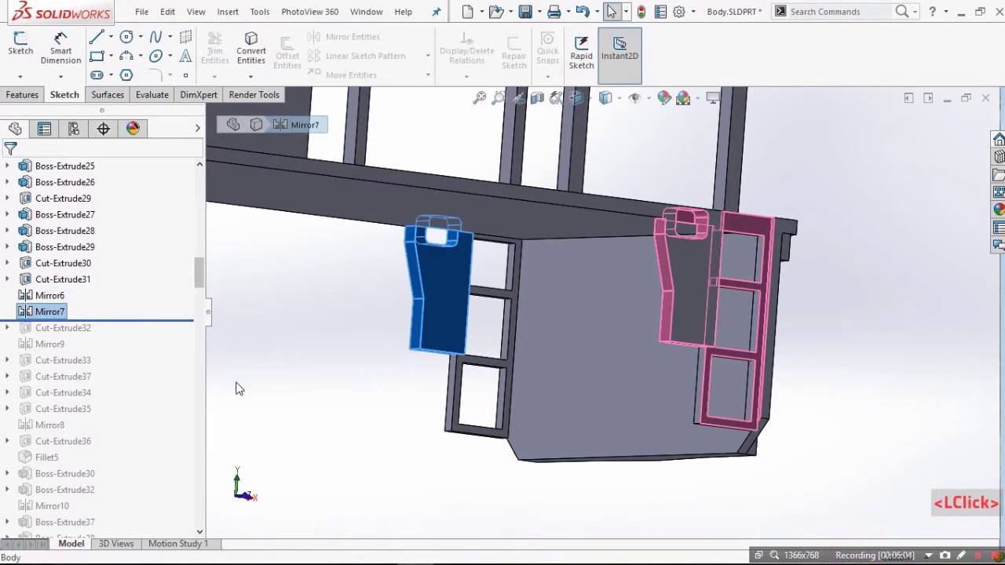
{"action": "left_click", "coordinate": [50, 275]}
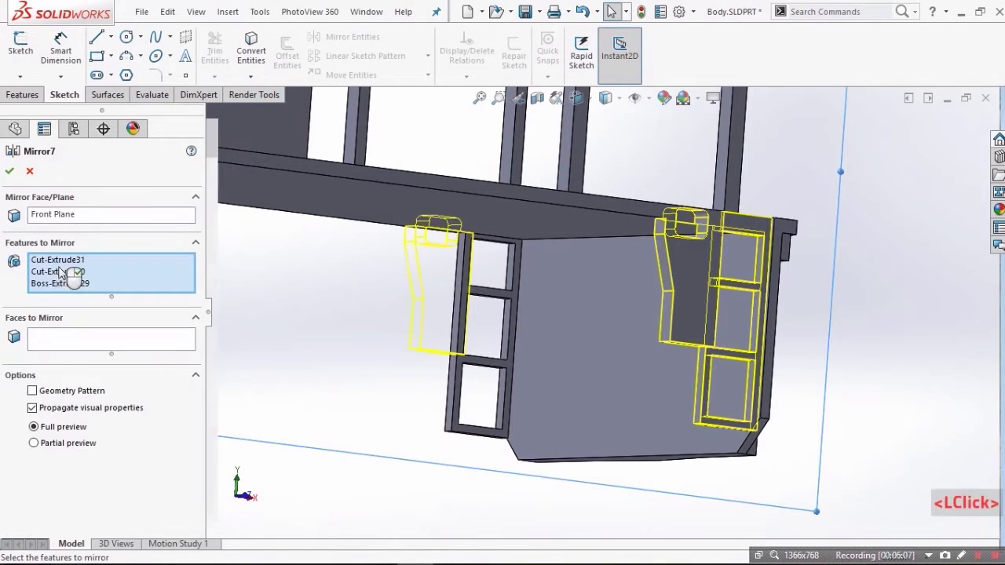
{"action": "left_click", "coordinate": [34, 442]}
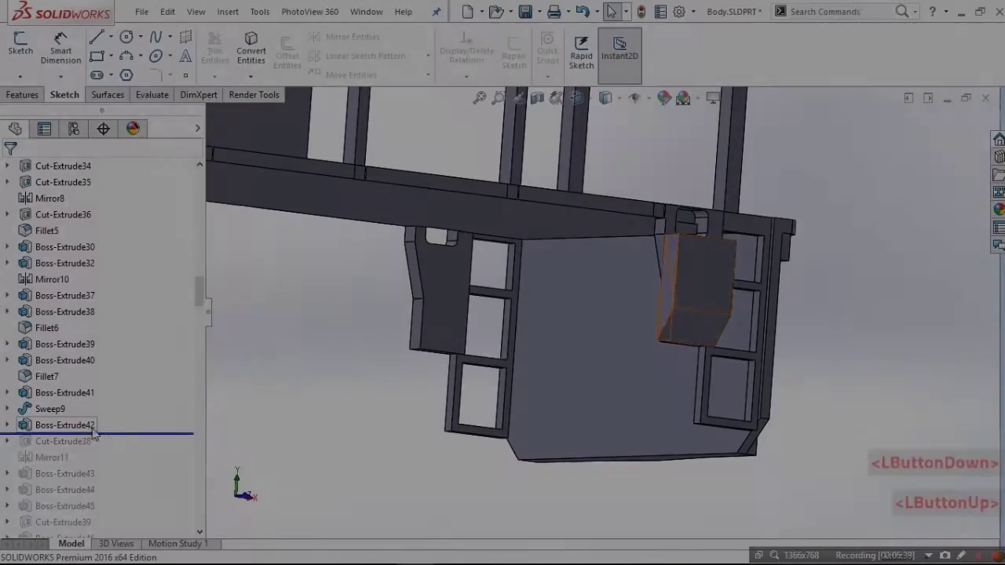
Step: Open Boss-Extrude42, the angled box on the side plate, for editing and examine its Up To Surface preview from several angles
{"action": "left_click", "coordinate": [81, 428]}
{"action": "left_click", "coordinate": [89, 384]}
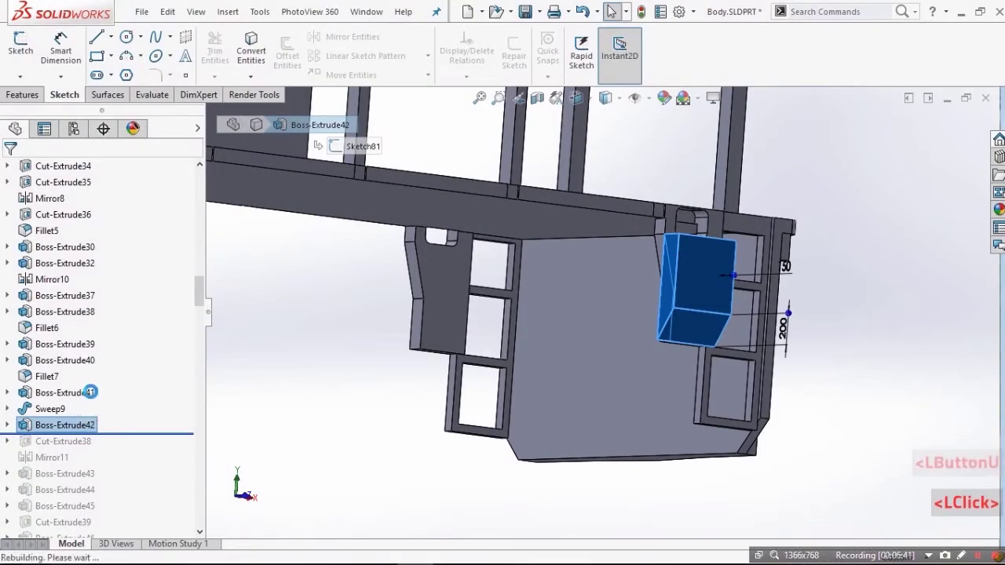
{"action": "middle_click_drag", "start_coordinate": [628, 330], "coordinate": [578, 315]}
{"action": "scroll", "coordinate": [395, 275], "scroll_direction": "up", "scroll_amount": 10}
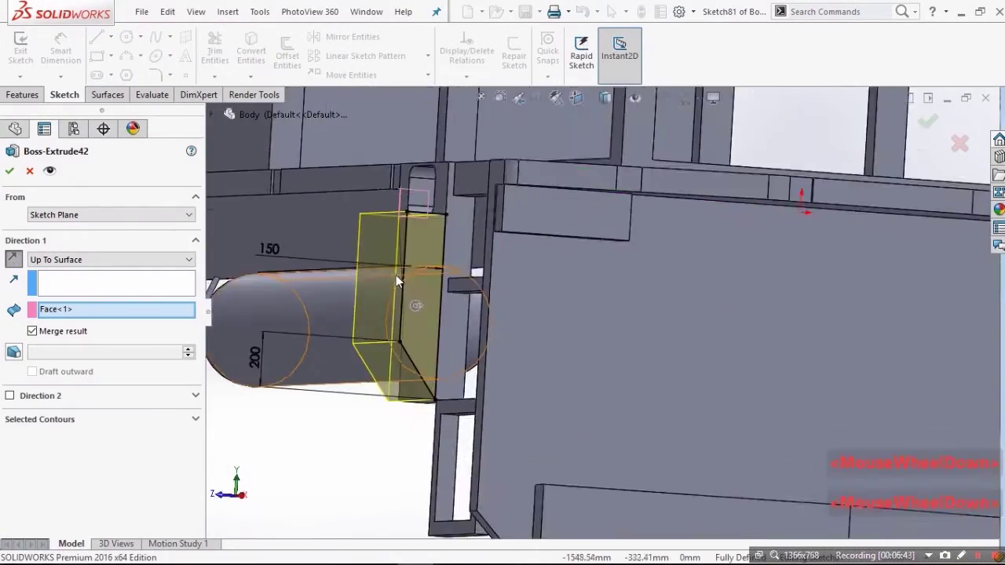
{"action": "middle_click_drag", "start_coordinate": [459, 361], "coordinate": [498, 316]}
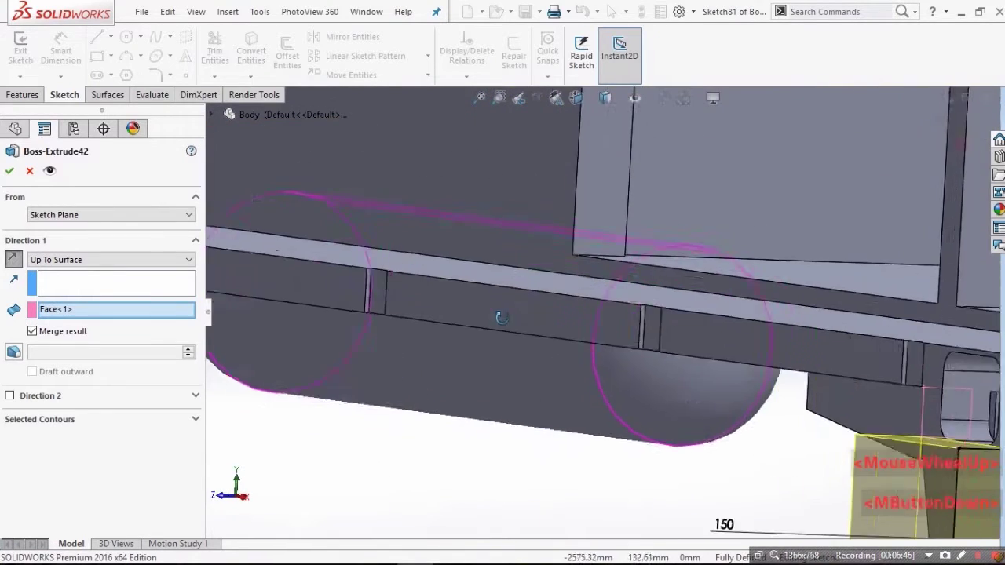
{"action": "scroll", "coordinate": [644, 429], "scroll_direction": "down", "scroll_amount": 5}
{"action": "scroll", "coordinate": [649, 442], "scroll_direction": "up", "scroll_amount": 4}
{"action": "scroll", "coordinate": [812, 447], "scroll_direction": "down", "scroll_amount": 2}
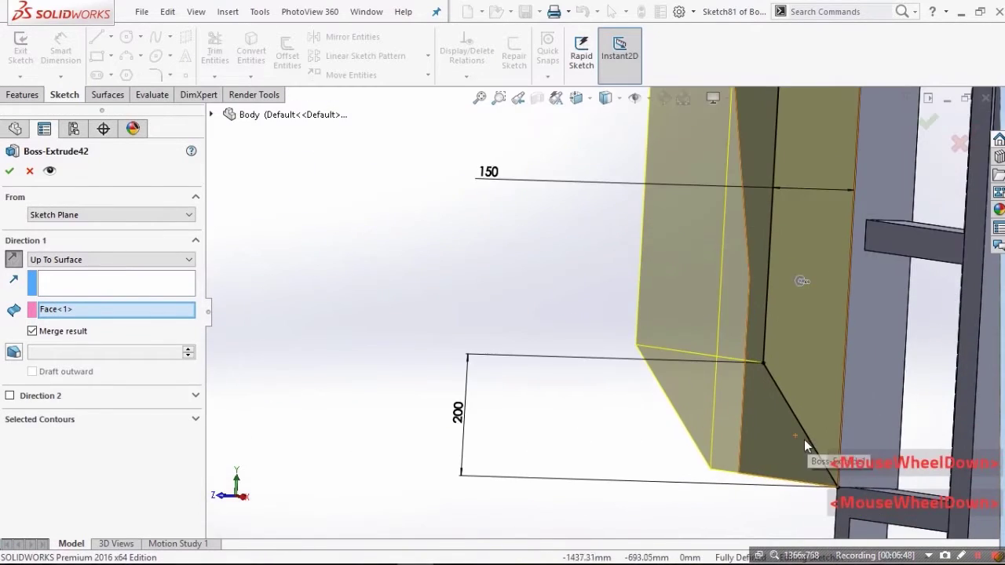
{"action": "scroll", "coordinate": [781, 381], "scroll_direction": "up", "scroll_amount": 1}
{"action": "middle_click_drag", "start_coordinate": [781, 380], "coordinate": [779, 401]}
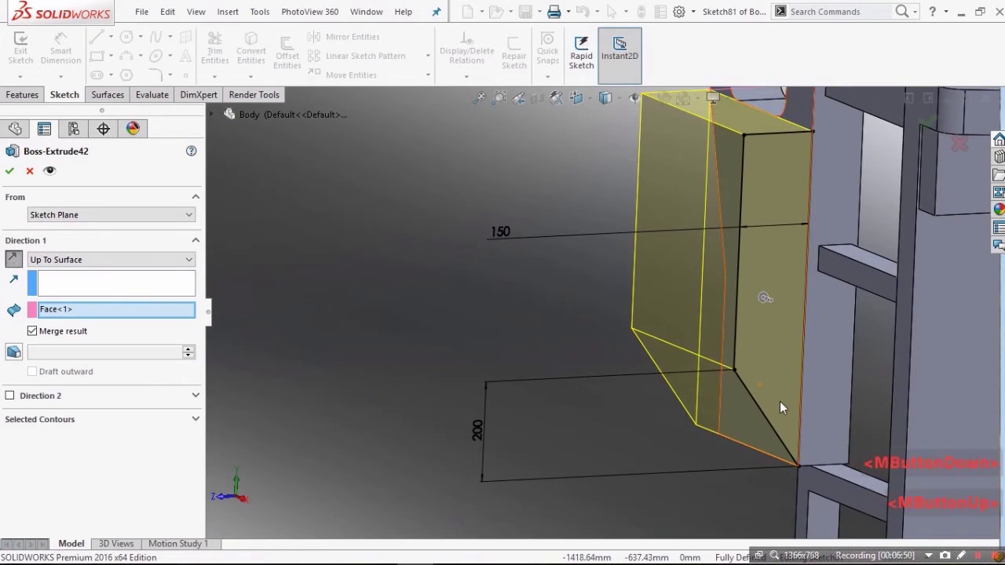
Step: Examine the angled box's profile and its dimensions normal to the sketch plane from both sides, cancelling the feature edit
{"action": "key", "text": "ctrl+8"}
{"action": "scroll", "coordinate": [648, 398], "scroll_direction": "down", "scroll_amount": 3}
{"action": "scroll", "coordinate": [656, 366], "scroll_direction": "down", "scroll_amount": 3}
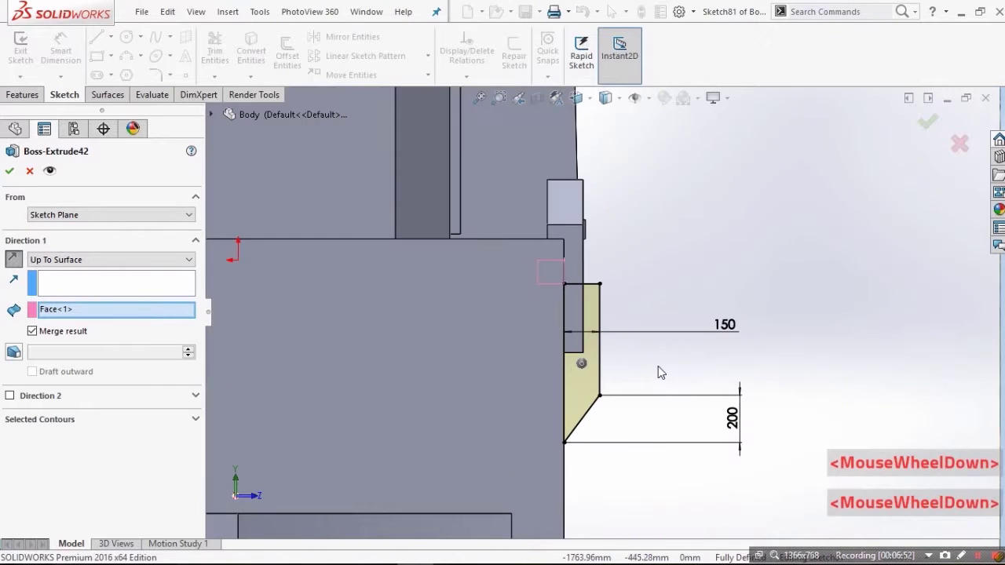
{"action": "key", "text": "ctrl+8"}
{"action": "scroll", "coordinate": [476, 424], "scroll_direction": "down", "scroll_amount": 2}
{"action": "scroll", "coordinate": [538, 295], "scroll_direction": "down", "scroll_amount": 3}
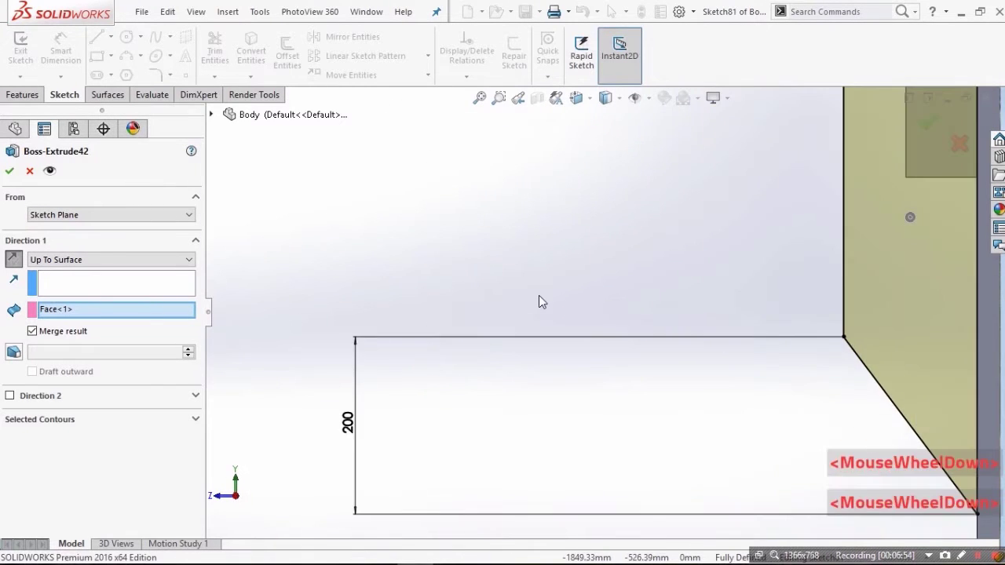
{"action": "scroll", "coordinate": [538, 295], "scroll_direction": "up", "scroll_amount": 5}
{"action": "scroll", "coordinate": [653, 194], "scroll_direction": "down", "scroll_amount": 3}
{"action": "scroll", "coordinate": [542, 345], "scroll_direction": "up", "scroll_amount": 3}
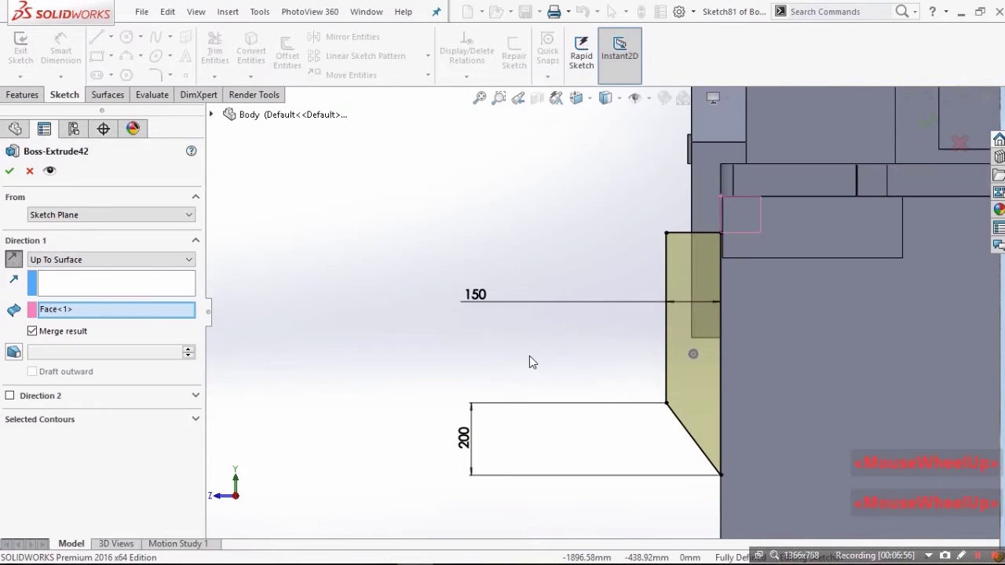
{"action": "scroll", "coordinate": [526, 366], "scroll_direction": "down", "scroll_amount": 1}
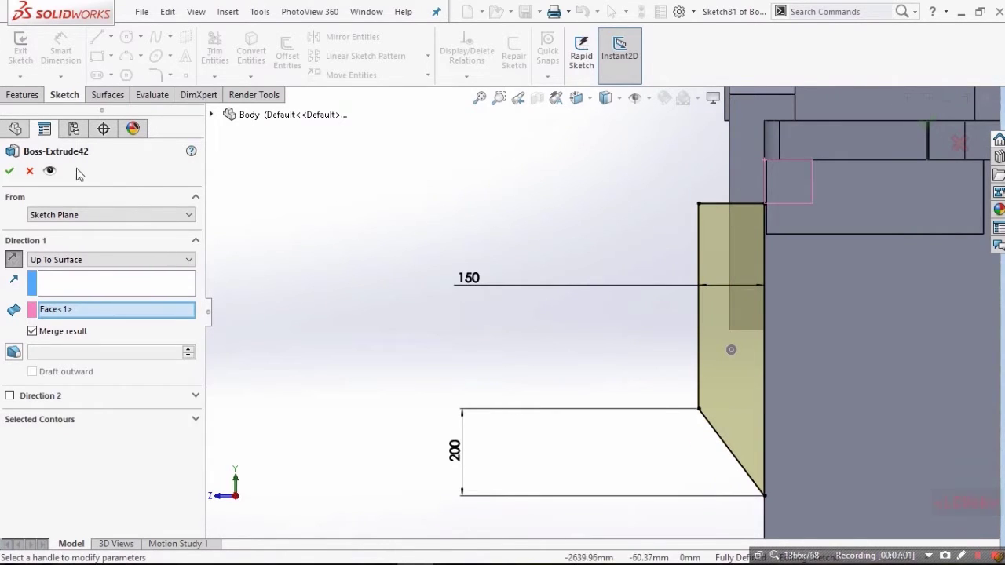
{"action": "left_click", "coordinate": [29, 171]}
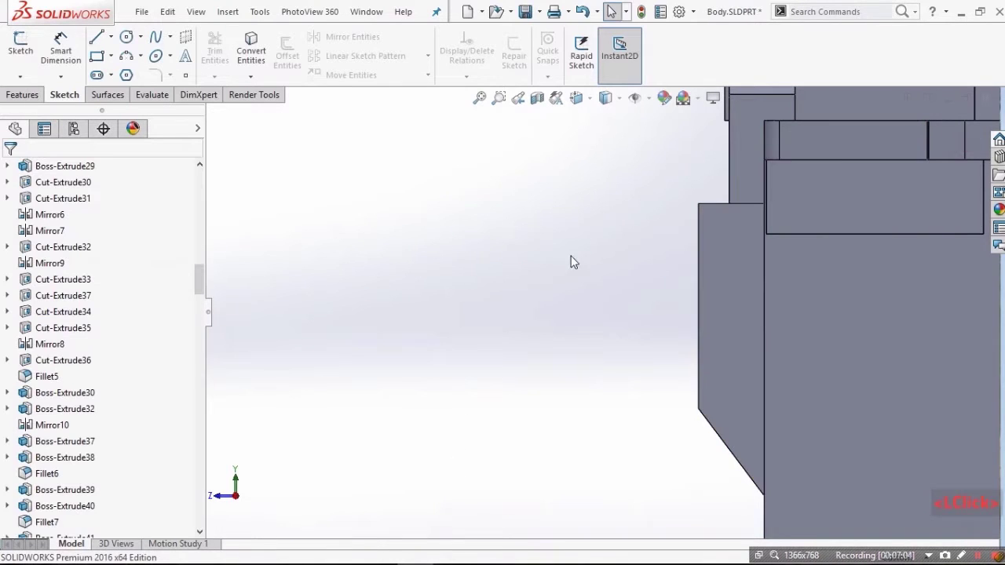
Step: Reopen the angled box's extrusion, try the side plate's slanted face as its end surface, restore the original face and cancel
{"action": "middle_click_drag", "start_coordinate": [570, 262], "coordinate": [632, 310]}
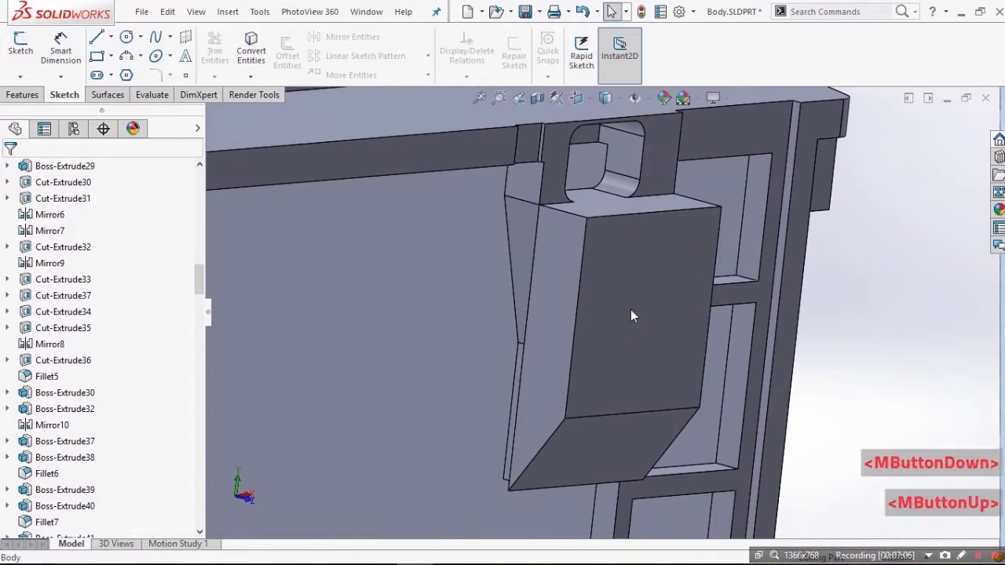
{"action": "left_click", "coordinate": [632, 311]}
{"action": "left_click", "coordinate": [675, 249]}
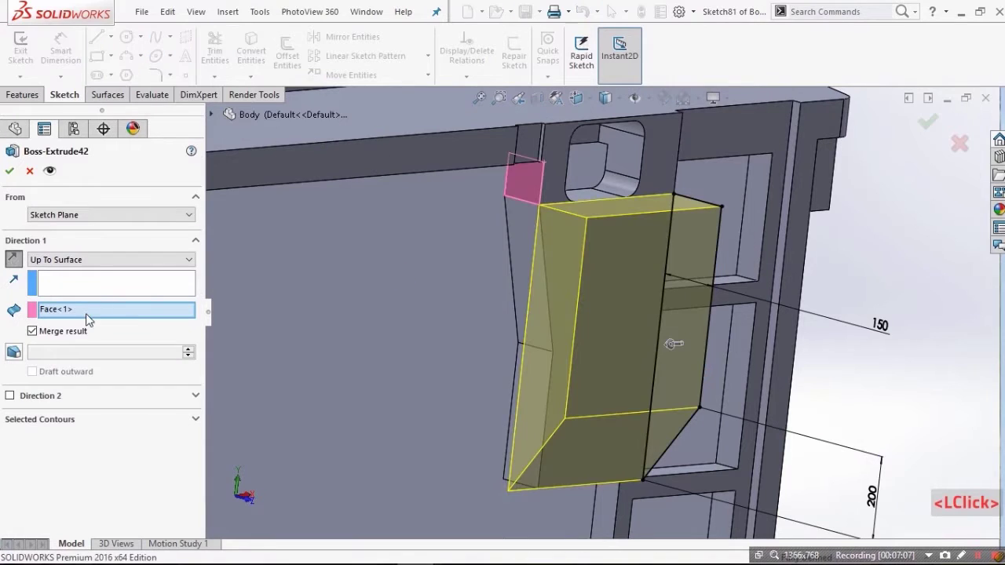
{"action": "middle_click_drag", "start_coordinate": [477, 292], "coordinate": [594, 267]}
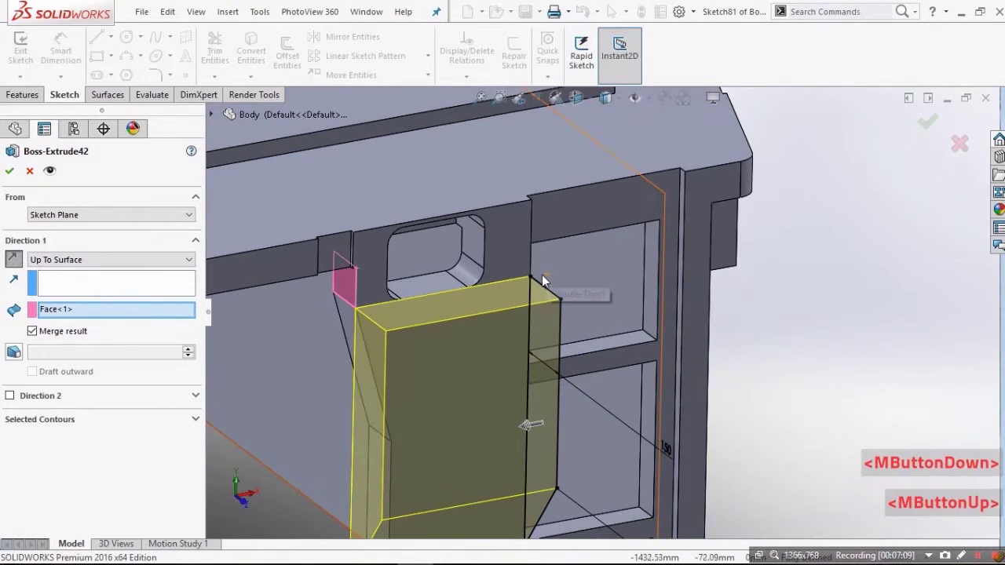
{"action": "left_click", "coordinate": [348, 284]}
{"action": "left_click", "coordinate": [349, 312]}
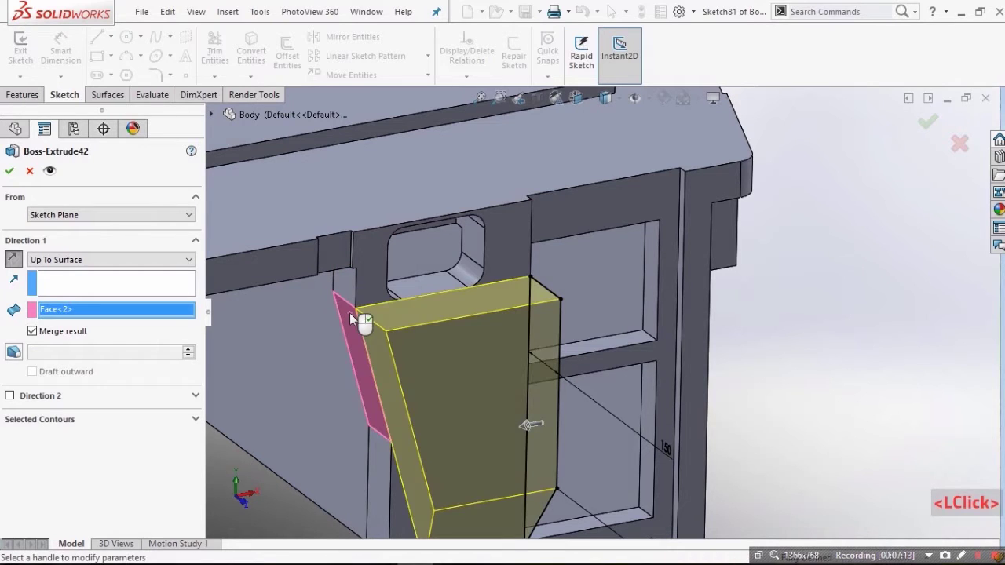
{"action": "double_click", "coordinate": [346, 288]}
{"action": "left_click", "coordinate": [30, 170]}
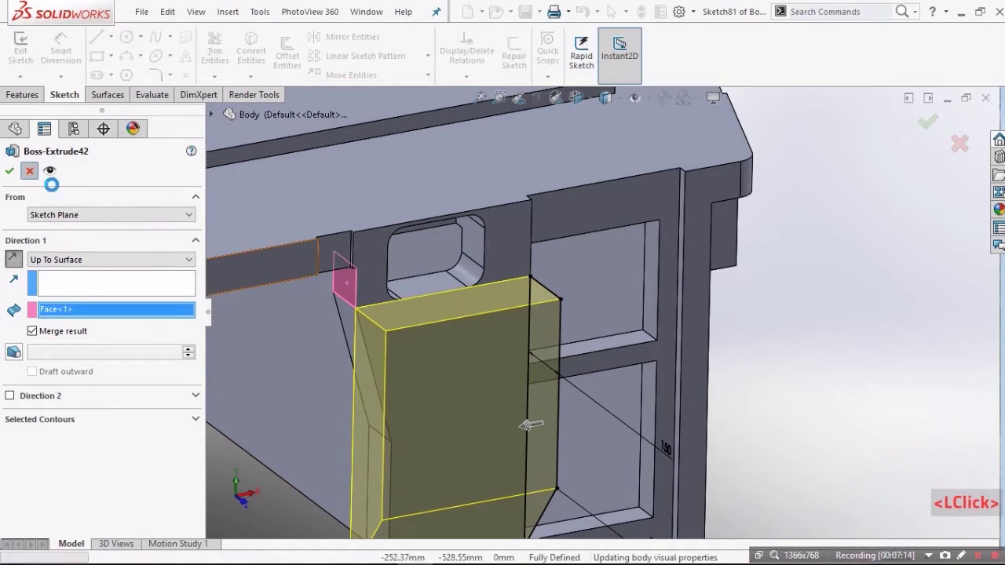
Step: Roll the feature history forward past Cut-Extrude38, the cut that trims the angled box on the side plate
{"action": "scroll", "coordinate": [423, 354], "scroll_direction": "down", "scroll_amount": 3}
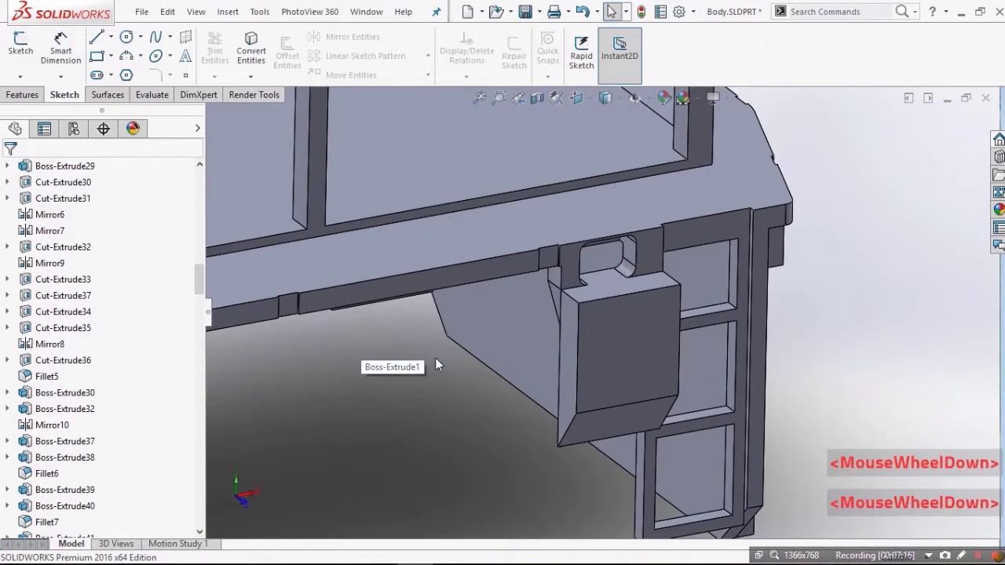
{"action": "scroll", "coordinate": [437, 364], "scroll_direction": "up", "scroll_amount": 2}
{"action": "middle_click_drag", "start_coordinate": [436, 364], "coordinate": [404, 318]}
{"action": "scroll", "coordinate": [466, 477], "scroll_direction": "up", "scroll_amount": 4}
{"action": "middle_click_drag", "start_coordinate": [466, 477], "coordinate": [471, 446]}
{"action": "scroll", "coordinate": [523, 424], "scroll_direction": "down", "scroll_amount": 2}
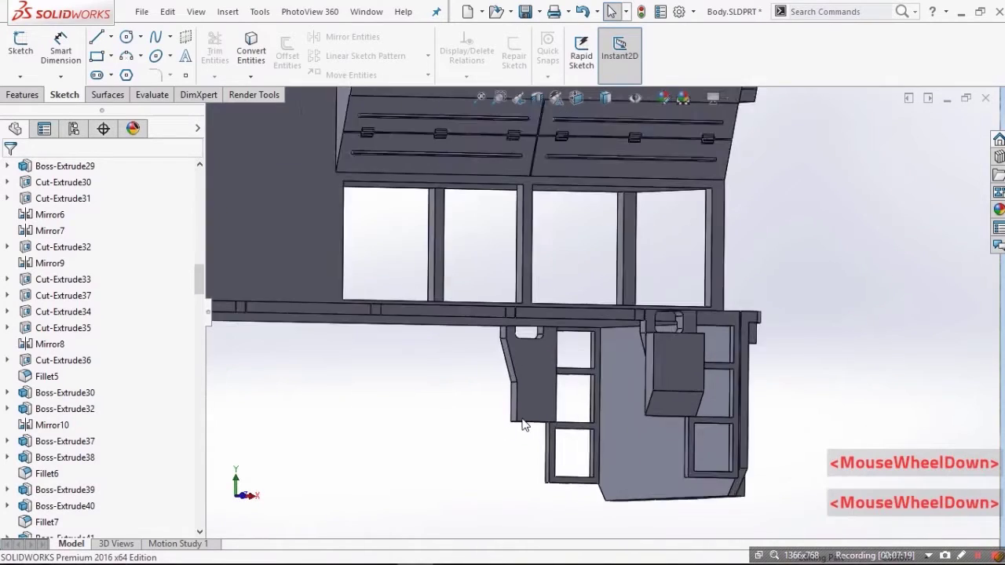
{"action": "scroll", "coordinate": [523, 420], "scroll_direction": "down", "scroll_amount": 1}
{"action": "scroll", "coordinate": [102, 397], "scroll_direction": "down", "scroll_amount": 4}
{"action": "left_click_drag", "start_coordinate": [140, 386], "coordinate": [140, 402]}
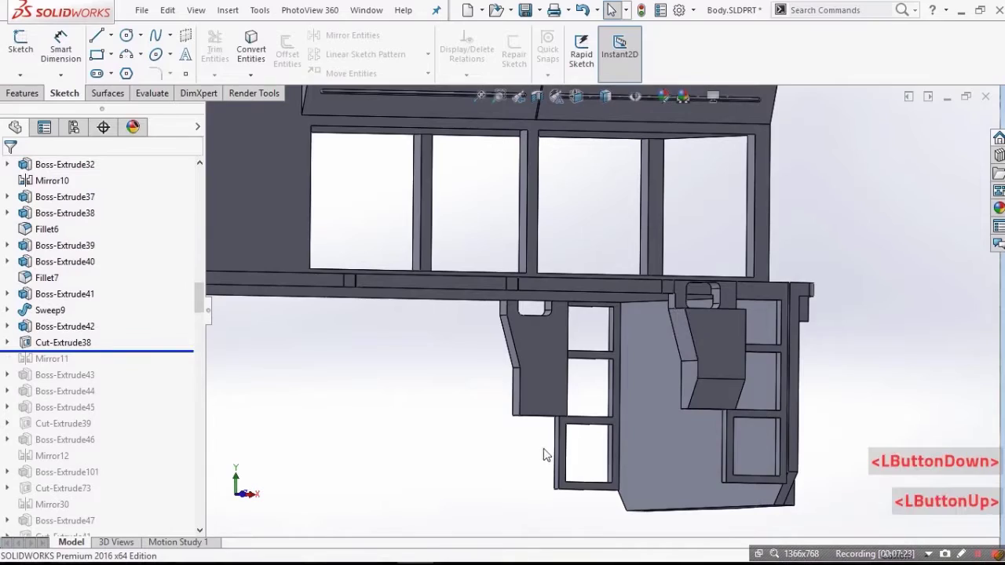
Step: Display the side plate's dimensions from its lower edge face and open Cut-Extrude38 for editing
{"action": "scroll", "coordinate": [700, 368], "scroll_direction": "down", "scroll_amount": 3}
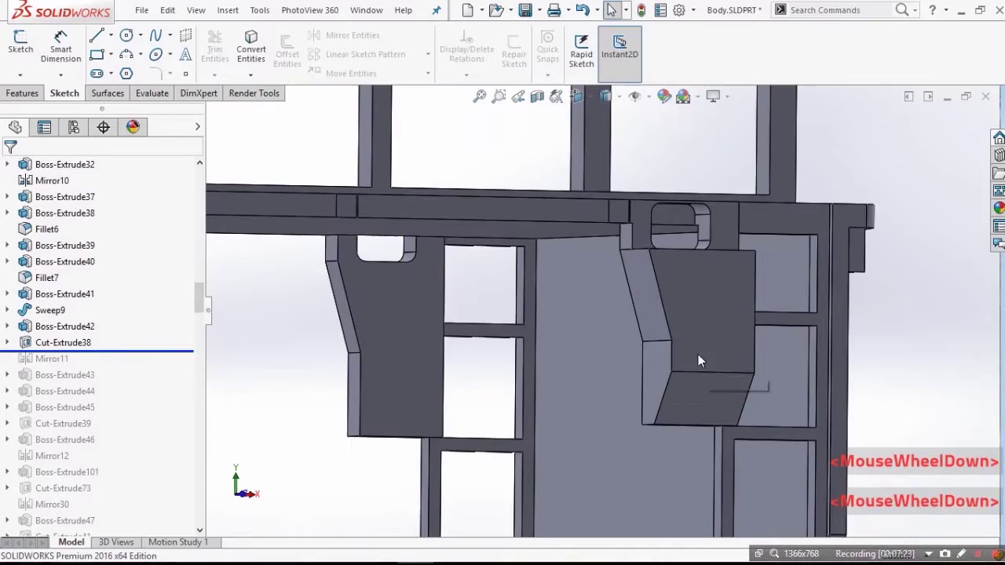
{"action": "left_click", "coordinate": [654, 315]}
{"action": "double_click", "coordinate": [656, 362]}
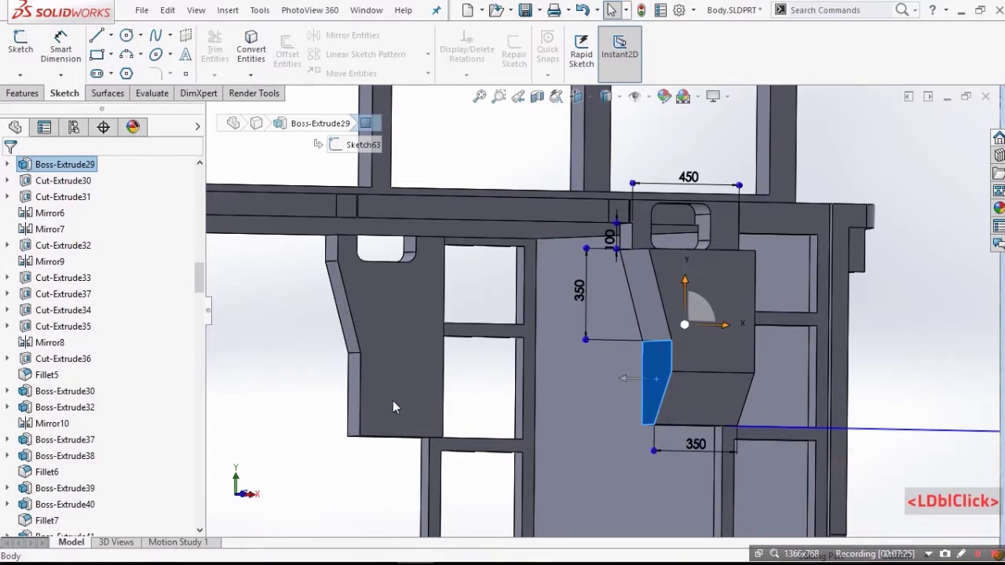
{"action": "left_click_drag", "start_coordinate": [195, 283], "coordinate": [195, 323]}
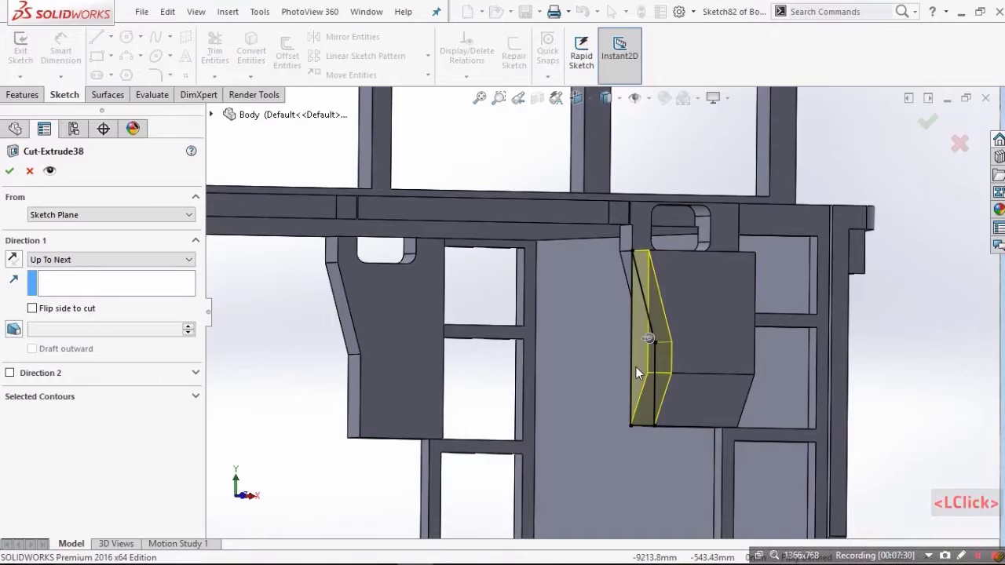
Step: Examine the Up To Next cut through the angled box from several angles, cancelling the feature edit
{"action": "scroll", "coordinate": [643, 351], "scroll_direction": "down", "scroll_amount": 2}
{"action": "middle_click_drag", "start_coordinate": [643, 350], "coordinate": [864, 262]}
{"action": "scroll", "coordinate": [706, 336], "scroll_direction": "up", "scroll_amount": 3}
{"action": "scroll", "coordinate": [708, 307], "scroll_direction": "down", "scroll_amount": 5}
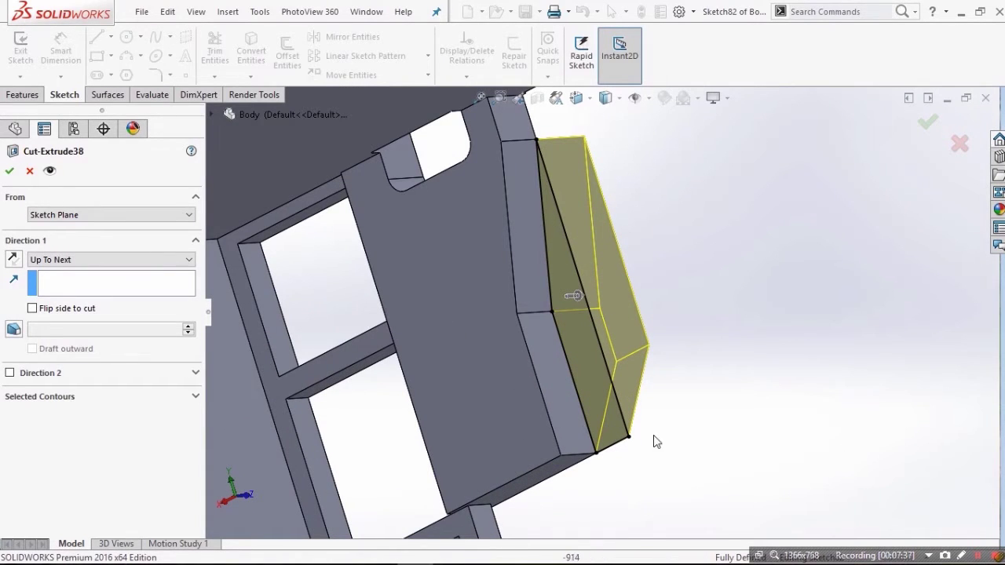
{"action": "middle_click_drag", "start_coordinate": [656, 442], "coordinate": [528, 340]}
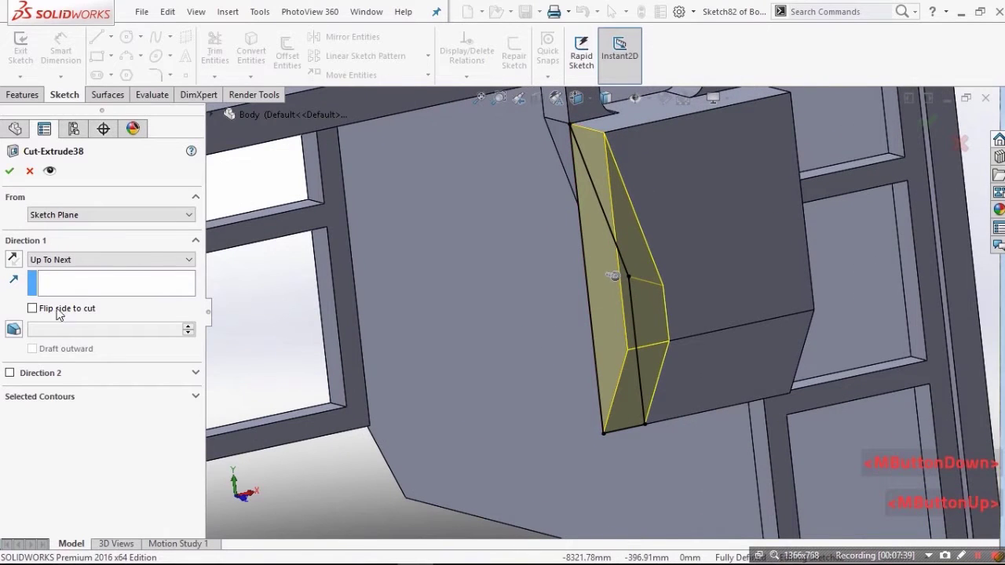
{"action": "left_click", "coordinate": [28, 172]}
Step: Roll the feature history forward past Mirror11 and open the angled box's mirror feature for editing
{"action": "scroll", "coordinate": [621, 301], "scroll_direction": "down", "scroll_amount": 3}
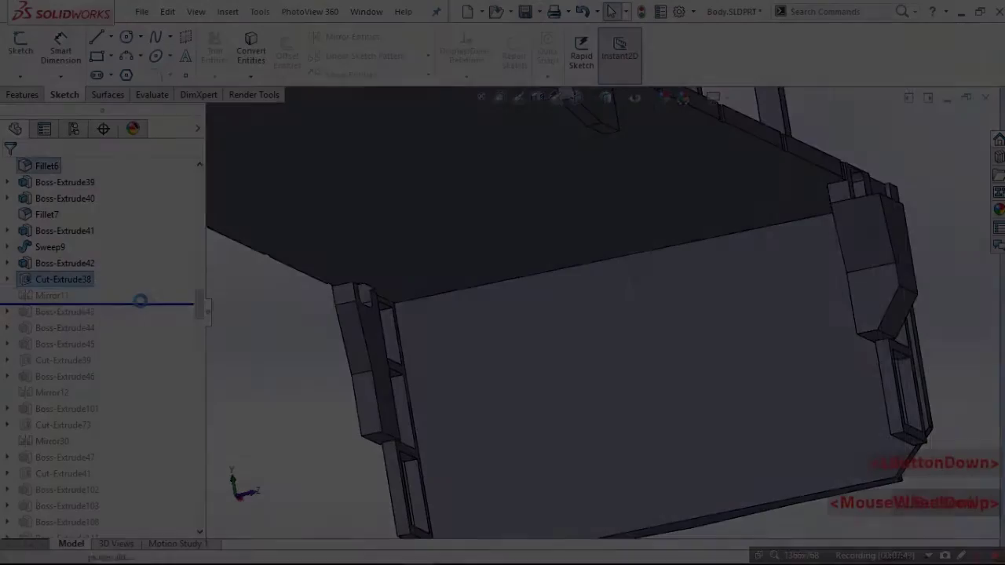
{"action": "left_click_drag", "start_coordinate": [139, 297], "coordinate": [106, 303]}
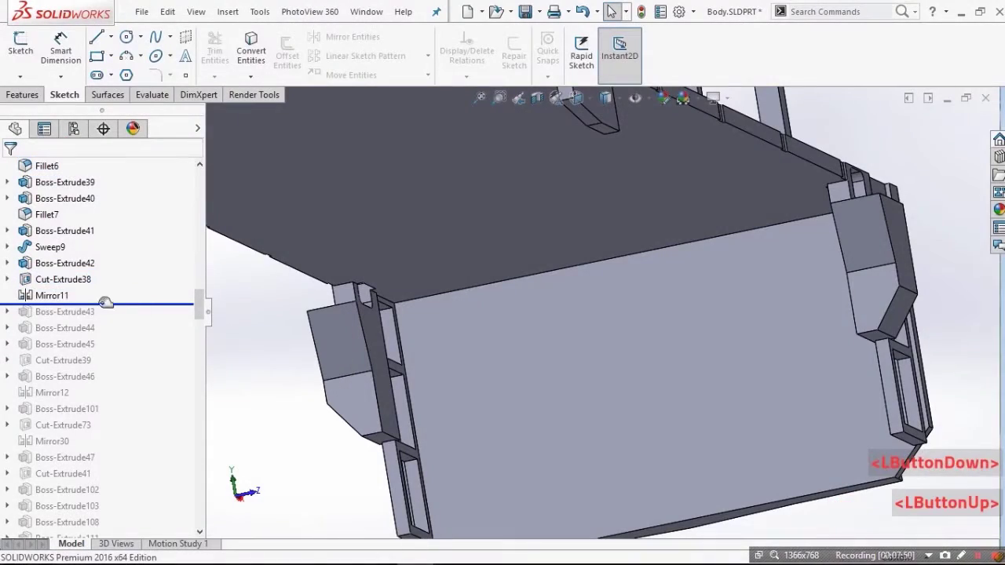
{"action": "left_click", "coordinate": [52, 295]}
{"action": "left_click", "coordinate": [64, 271]}
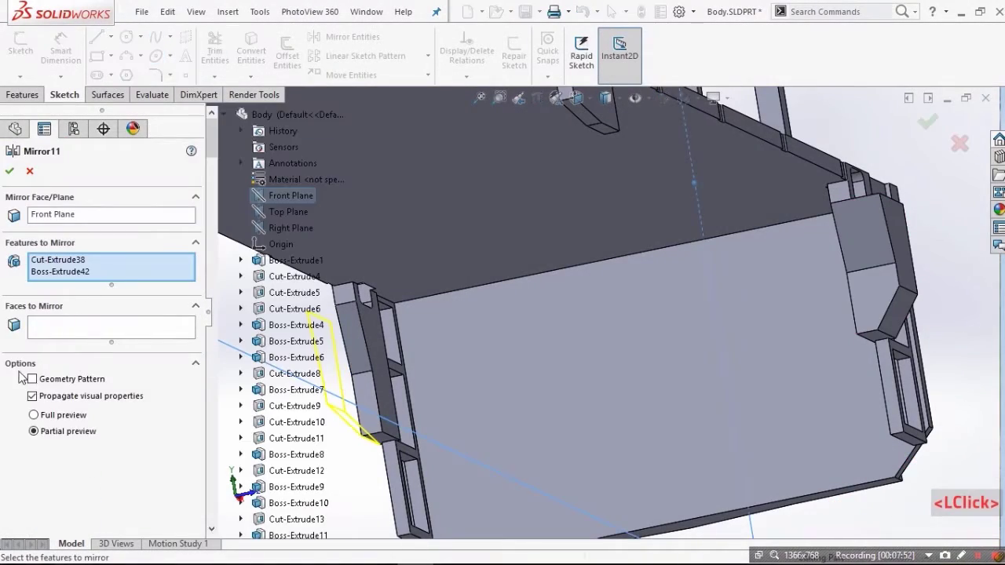
Step: Compare the full and partial previews of the angled box's mirror, leaving Mirror11 on partial preview, and close the feature edit
{"action": "scroll", "coordinate": [617, 344], "scroll_direction": "up", "scroll_amount": 2}
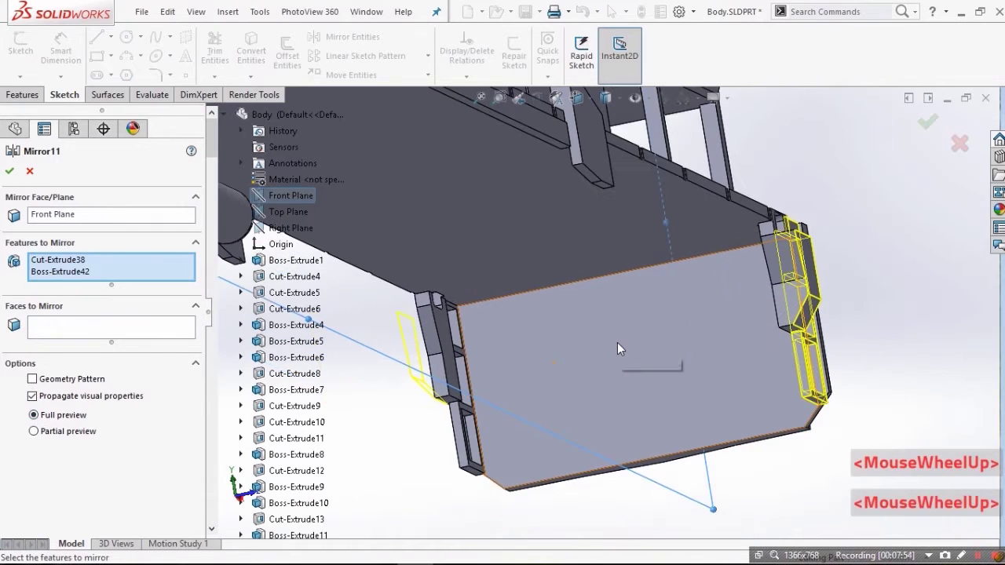
{"action": "left_click", "coordinate": [55, 433]}
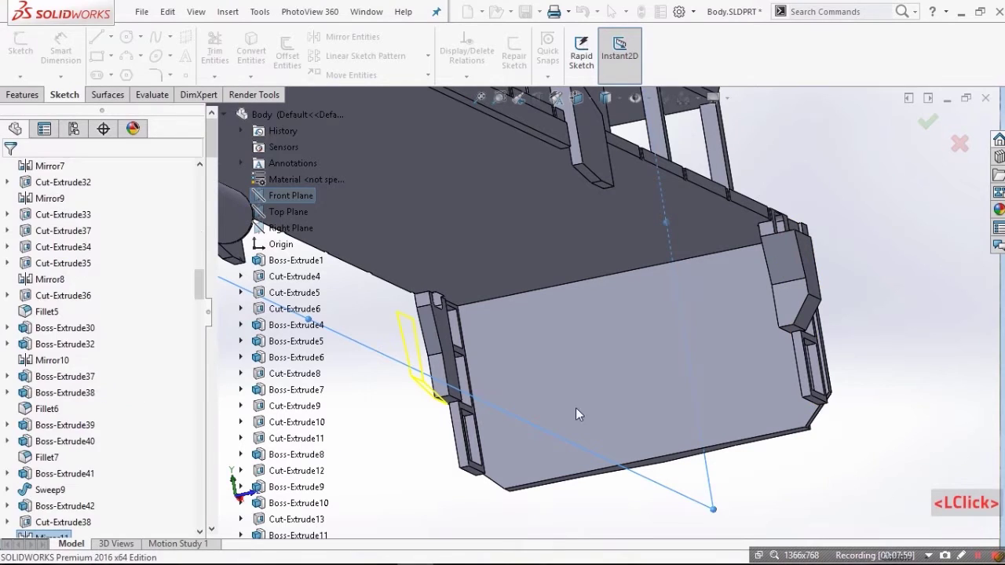
{"action": "middle_click_drag", "start_coordinate": [583, 374], "coordinate": [534, 411]}
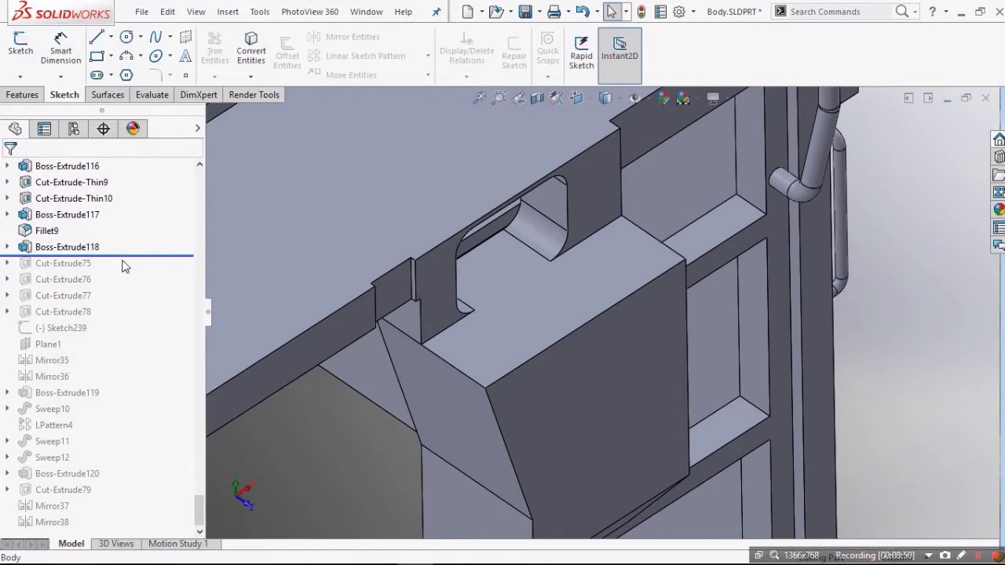
Step: Roll the feature history forward past Cut-Extrude76 and open that round hole's cut for editing to examine its depth
{"action": "left_click_drag", "start_coordinate": [121, 258], "coordinate": [175, 288]}
{"action": "scroll", "coordinate": [694, 324], "scroll_direction": "down", "scroll_amount": 3}
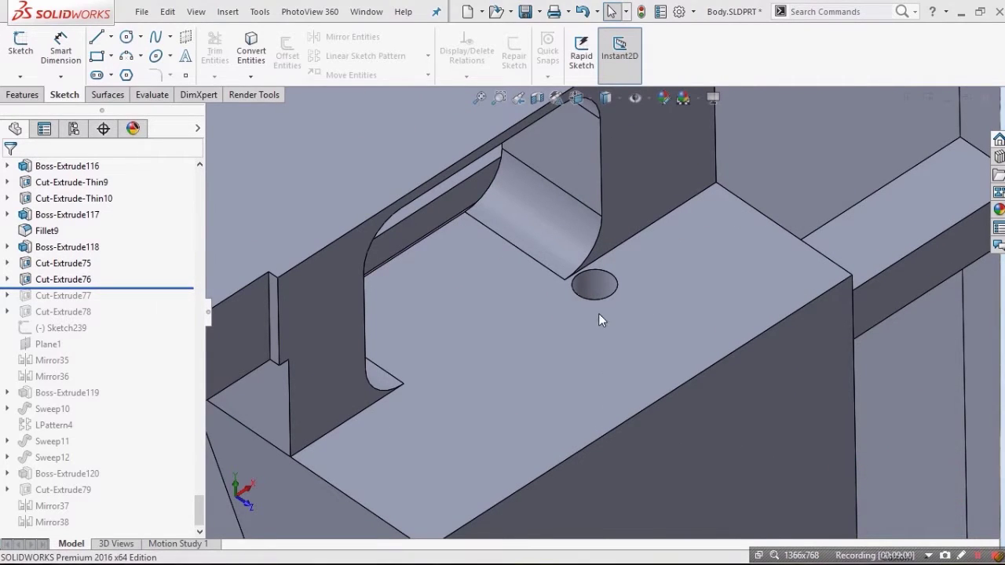
{"action": "left_click", "coordinate": [76, 280]}
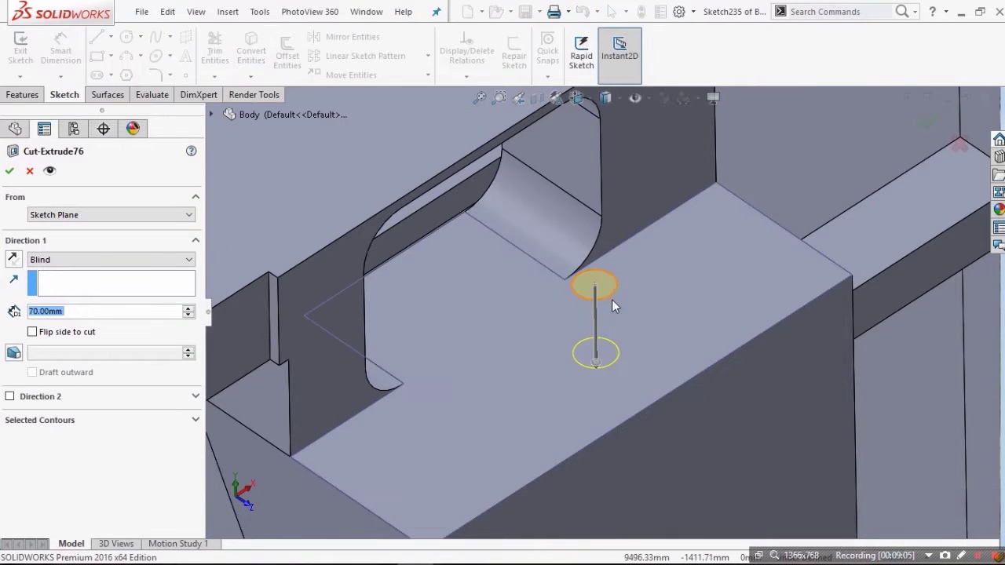
{"action": "middle_click_drag", "start_coordinate": [611, 299], "coordinate": [582, 271]}
{"action": "scroll", "coordinate": [604, 296], "scroll_direction": "down", "scroll_amount": 2}
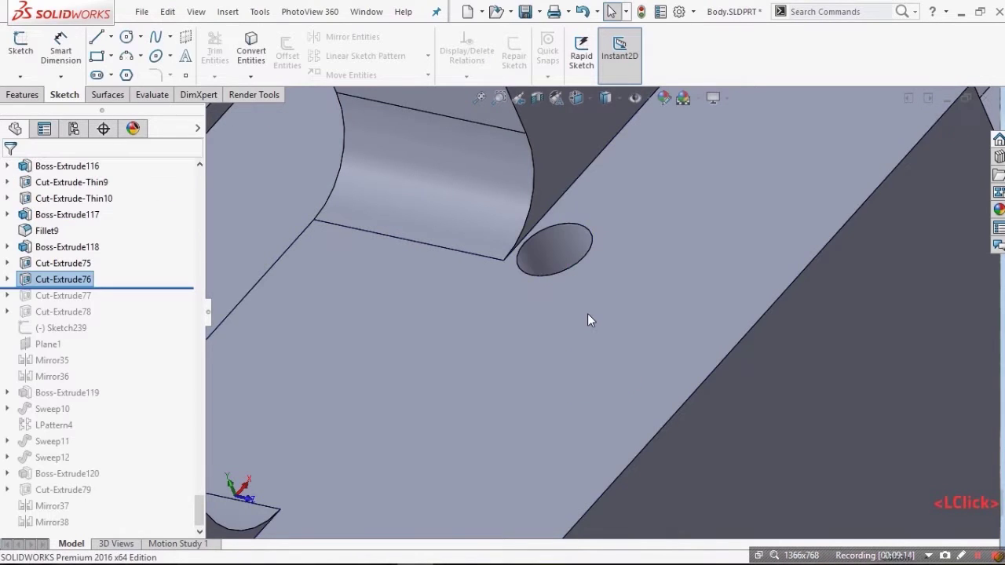
Step: Open the sketch of Cut-Extrude76 on the box's top face and dimension the circle's diameter
{"action": "scroll", "coordinate": [589, 314], "scroll_direction": "up", "scroll_amount": 3}
{"action": "mouse_move", "coordinate": [587, 285]}
{"action": "middle_mouse_down"}
{"action": "mouse_move", "coordinate": [576, 298]}
{"action": "mouse_move", "coordinate": [596, 292]}
{"action": "middle_mouse_up"}
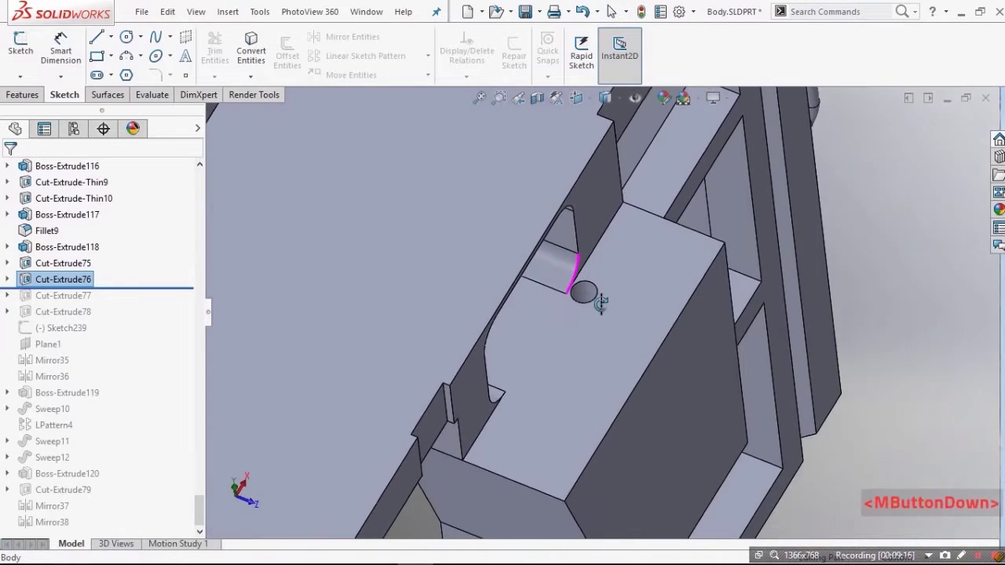
{"action": "scroll", "coordinate": [598, 305], "scroll_direction": "down", "scroll_amount": 2}
{"action": "left_click", "coordinate": [69, 271]}
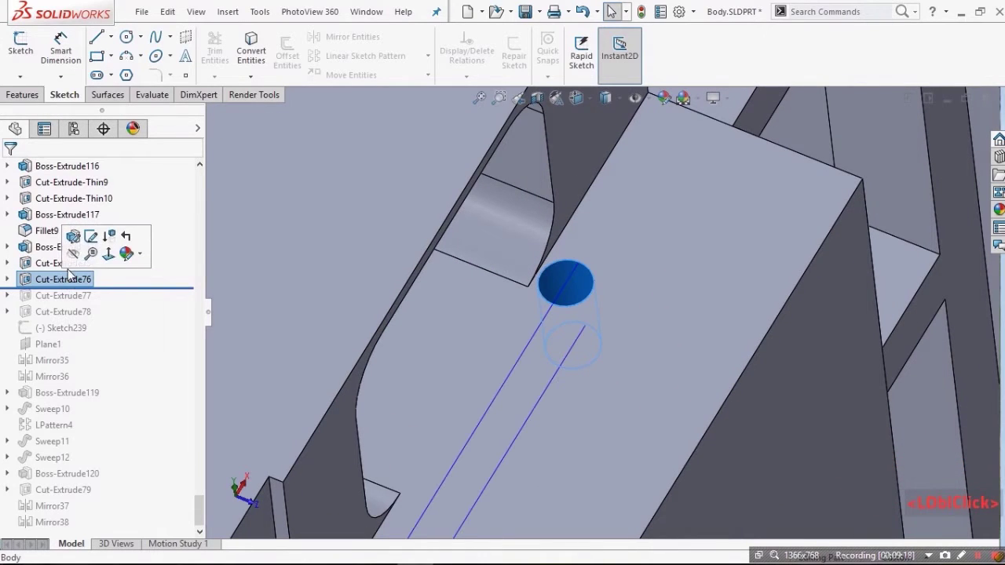
{"action": "left_click", "coordinate": [592, 286]}
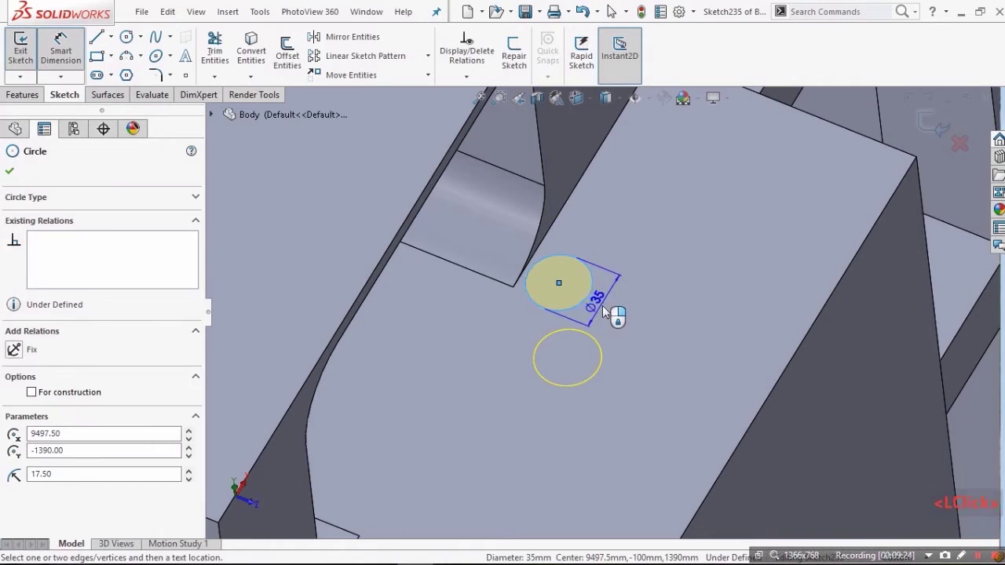
{"action": "left_click", "coordinate": [602, 305]}
{"action": "left_click", "coordinate": [545, 298]}
Step: Dimension the circle's distances from the top face's long outer edge and from its short end edge
{"action": "left_click", "coordinate": [549, 254]}
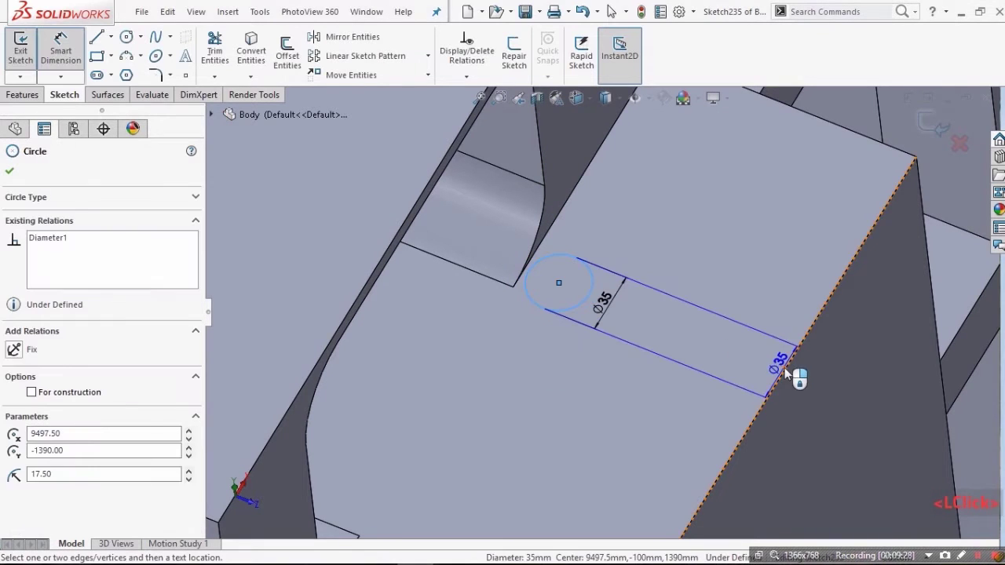
{"action": "left_click", "coordinate": [785, 367]}
{"action": "left_click", "coordinate": [646, 390]}
{"action": "key", "text": "Return"}
{"action": "left_click", "coordinate": [583, 269]}
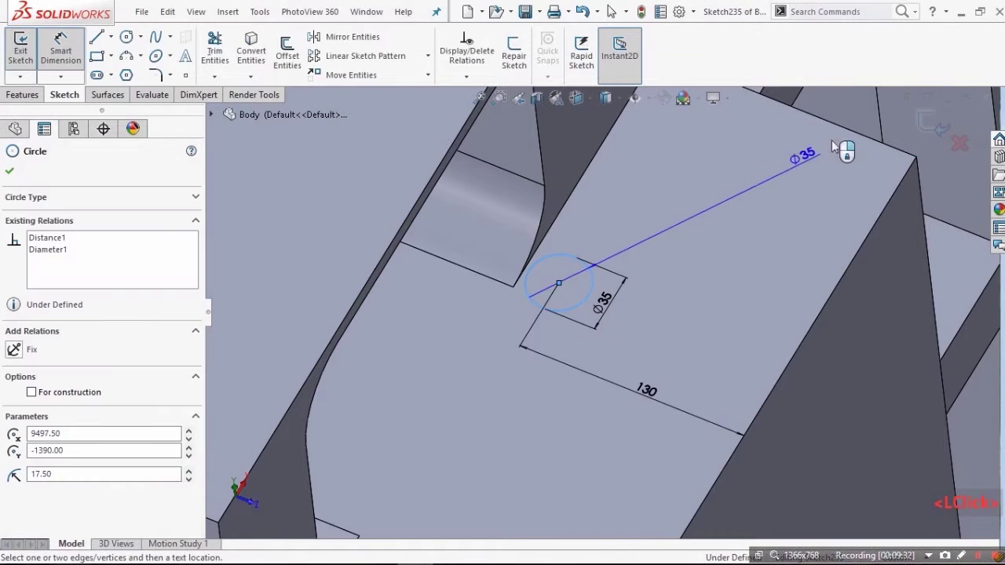
{"action": "left_click", "coordinate": [863, 143]}
{"action": "left_click", "coordinate": [813, 258]}
{"action": "key", "text": "Return"}
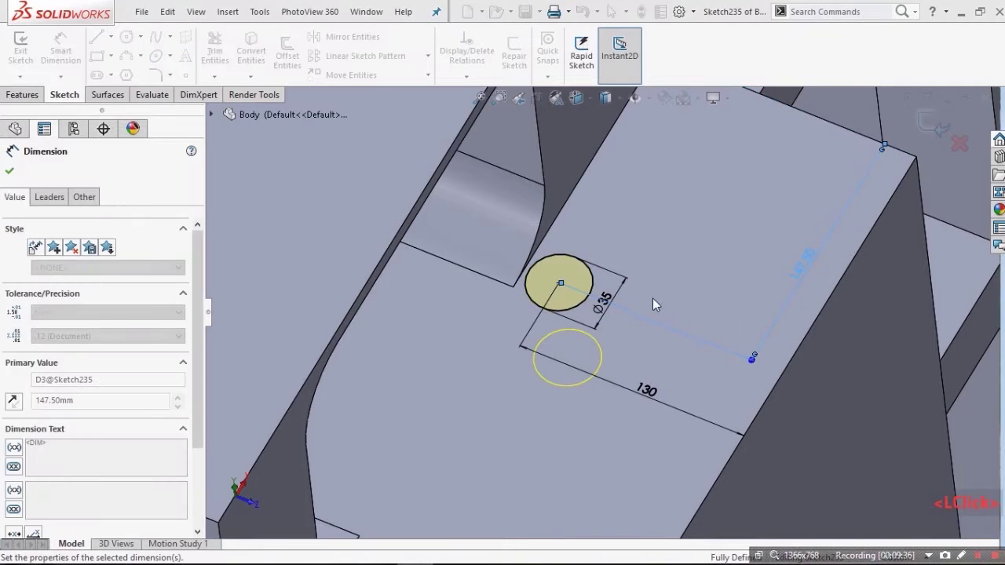
Step: Finish the hole's dimensioned sketch, inspect the blind cut preview and close the Cut-Extrude76 edit
{"action": "key", "text": "Escape"}
{"action": "key", "text": "c"}
{"action": "middle_click_drag", "start_coordinate": [590, 352], "coordinate": [535, 312]}
{"action": "scroll", "coordinate": [868, 201], "scroll_direction": "up", "scroll_amount": 4}
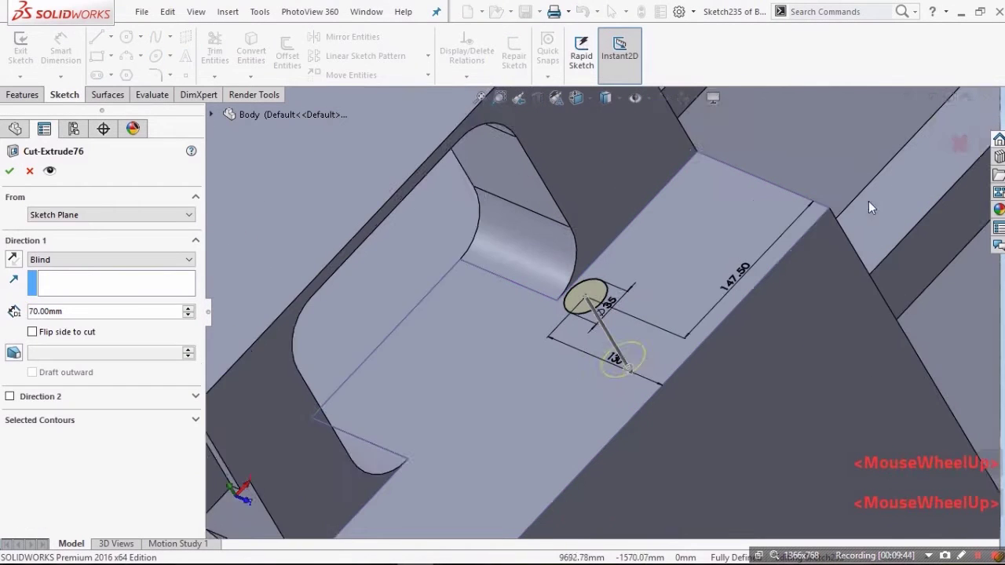
{"action": "left_click", "coordinate": [510, 367]}
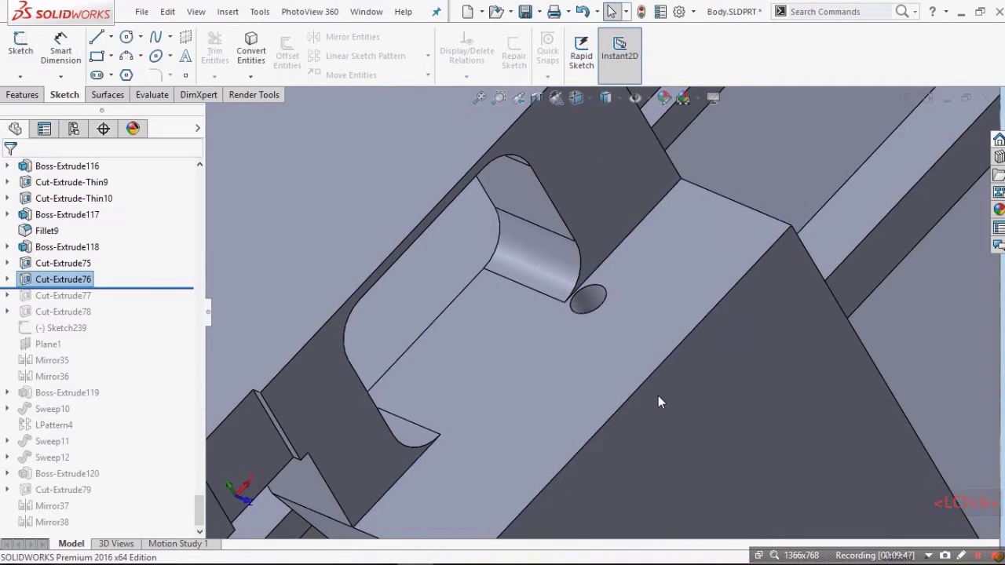
Step: Display the dimensions of Cut-Extrude75, the other round hole in the box's top face, and examine its size and position
{"action": "left_click", "coordinate": [81, 265]}
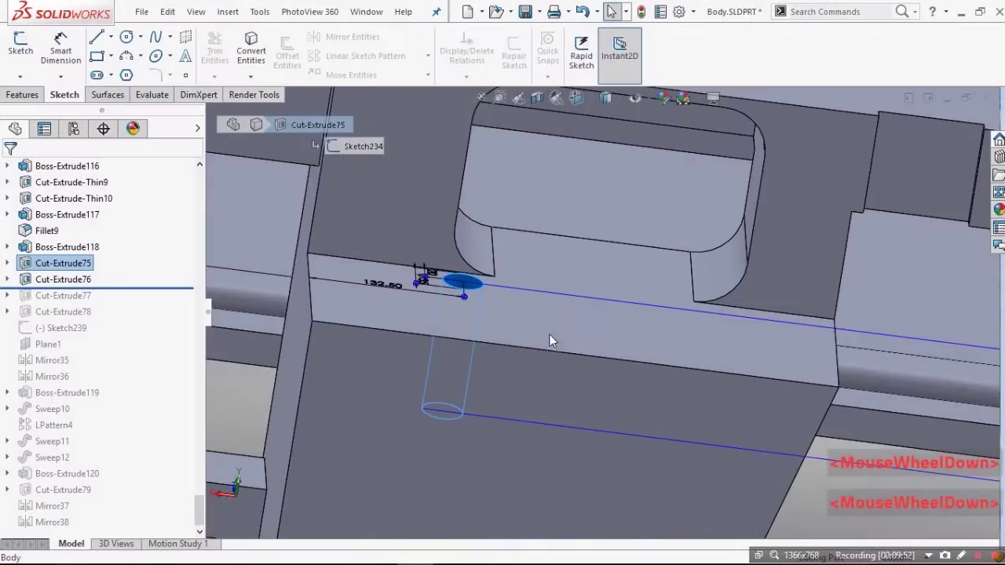
{"action": "middle_click_drag", "start_coordinate": [549, 338], "coordinate": [497, 358]}
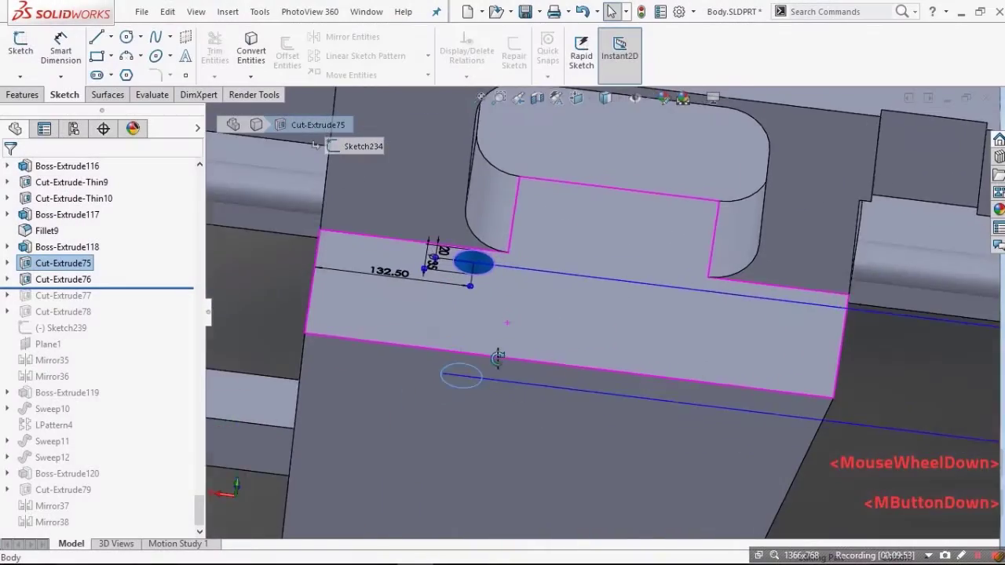
{"action": "scroll", "coordinate": [486, 251], "scroll_direction": "down", "scroll_amount": 5}
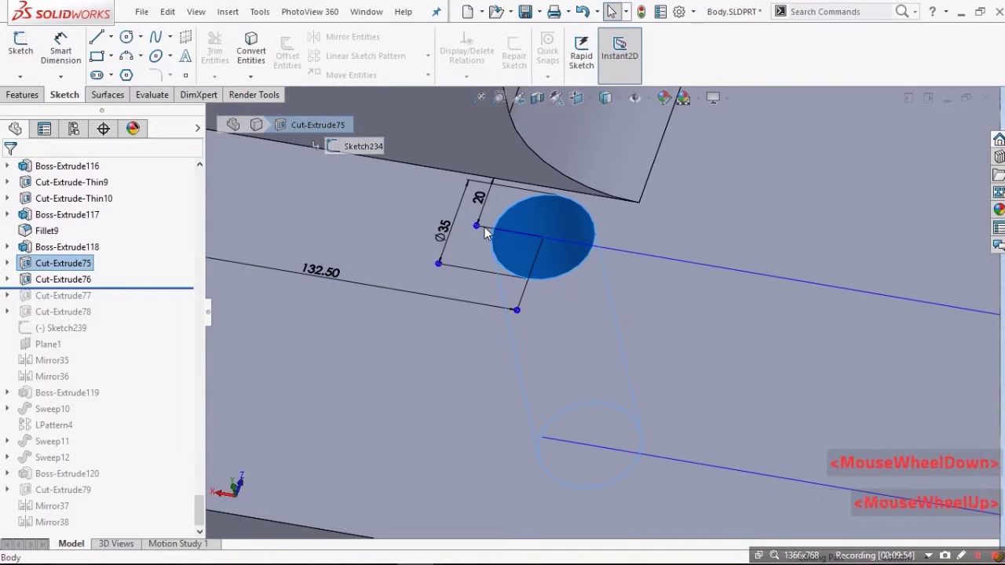
{"action": "scroll", "coordinate": [485, 236], "scroll_direction": "up", "scroll_amount": 1}
{"action": "scroll", "coordinate": [505, 284], "scroll_direction": "up", "scroll_amount": 1}
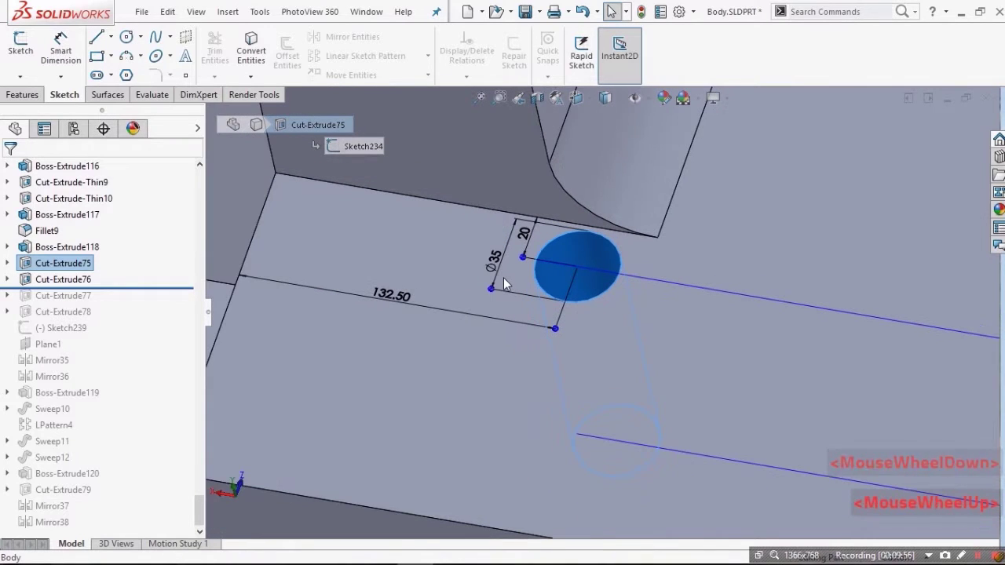
{"action": "scroll", "coordinate": [532, 288], "scroll_direction": "up", "scroll_amount": 2}
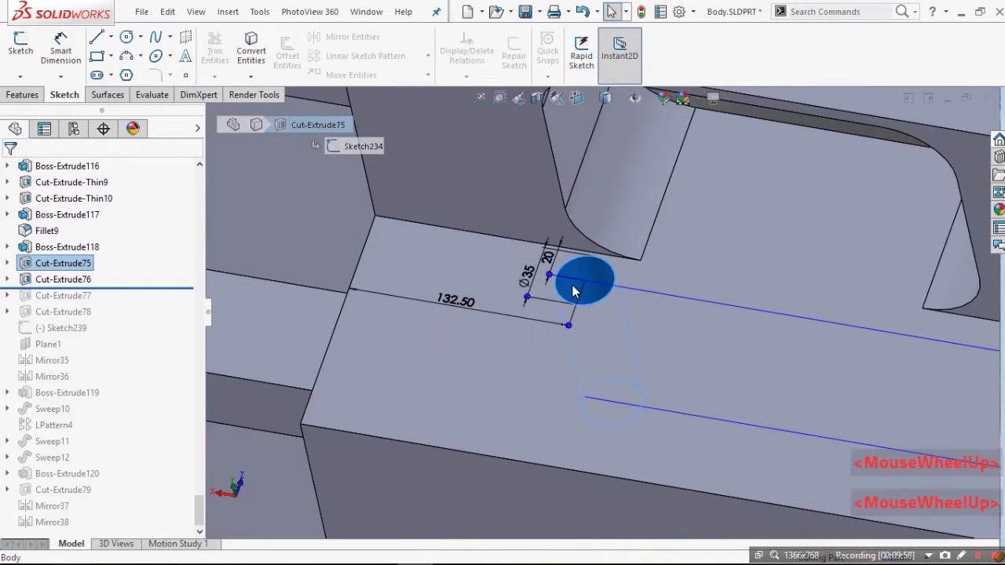
{"action": "scroll", "coordinate": [575, 293], "scroll_direction": "down", "scroll_amount": 1}
{"action": "scroll", "coordinate": [575, 294], "scroll_direction": "down", "scroll_amount": 1}
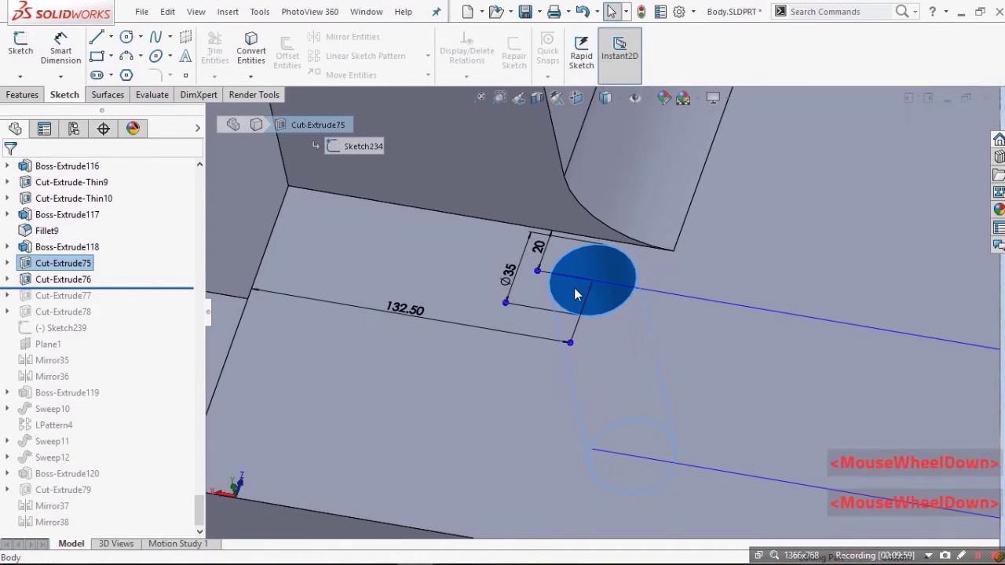
{"action": "mouse_move", "coordinate": [575, 292]}
{"action": "middle_mouse_down"}
{"action": "mouse_move", "coordinate": [606, 241]}
{"action": "mouse_move", "coordinate": [579, 256]}
{"action": "mouse_move", "coordinate": [572, 300]}
{"action": "middle_mouse_up"}
{"action": "scroll", "coordinate": [648, 408], "scroll_direction": "up", "scroll_amount": 4}
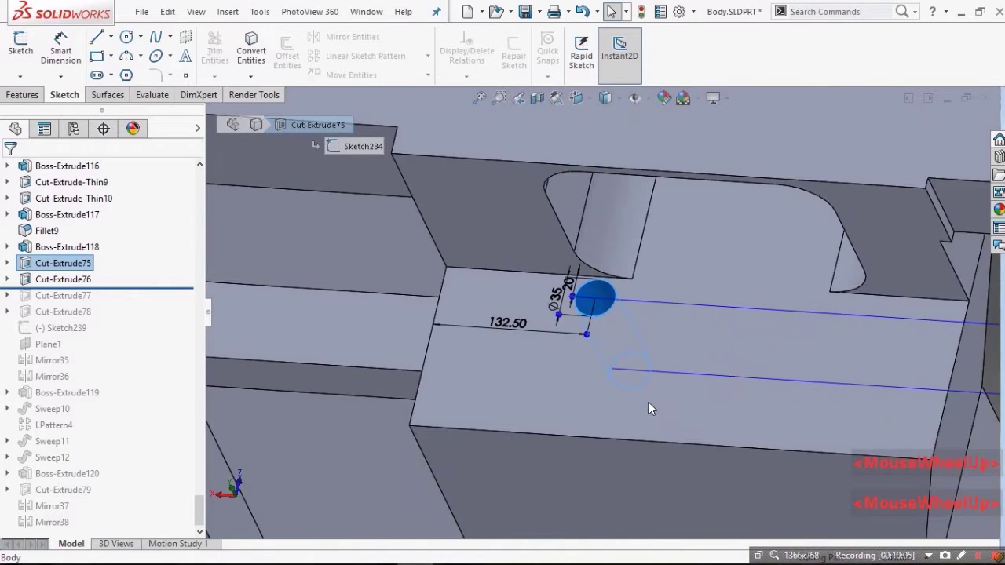
{"action": "middle_click_drag", "start_coordinate": [643, 401], "coordinate": [646, 352]}
{"action": "left_click", "coordinate": [872, 442]}
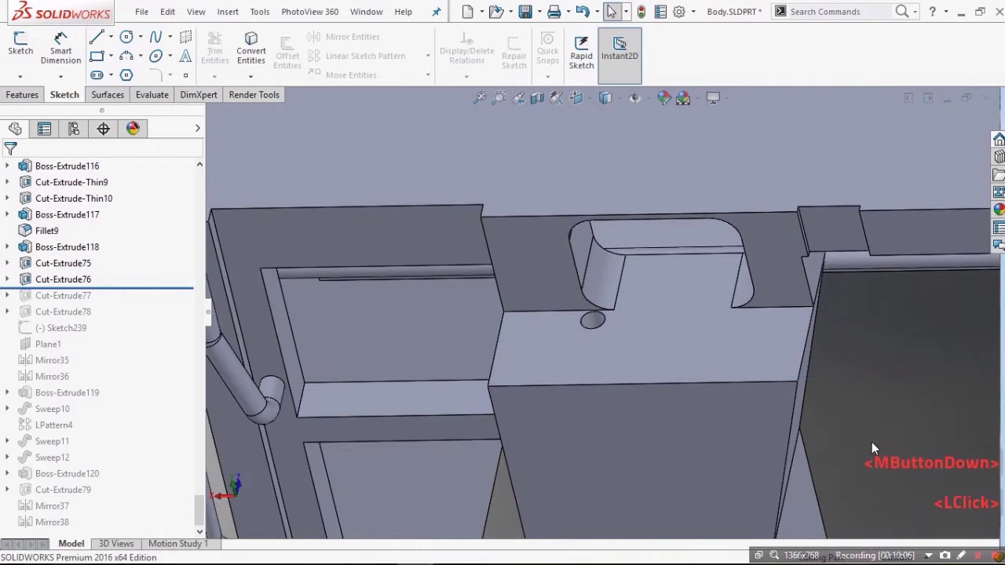
{"action": "scroll", "coordinate": [841, 413], "scroll_direction": "up", "scroll_amount": 2}
{"action": "middle_click_drag", "start_coordinate": [663, 427], "coordinate": [731, 406]}
{"action": "scroll", "coordinate": [731, 406], "scroll_direction": "up", "scroll_amount": 2}
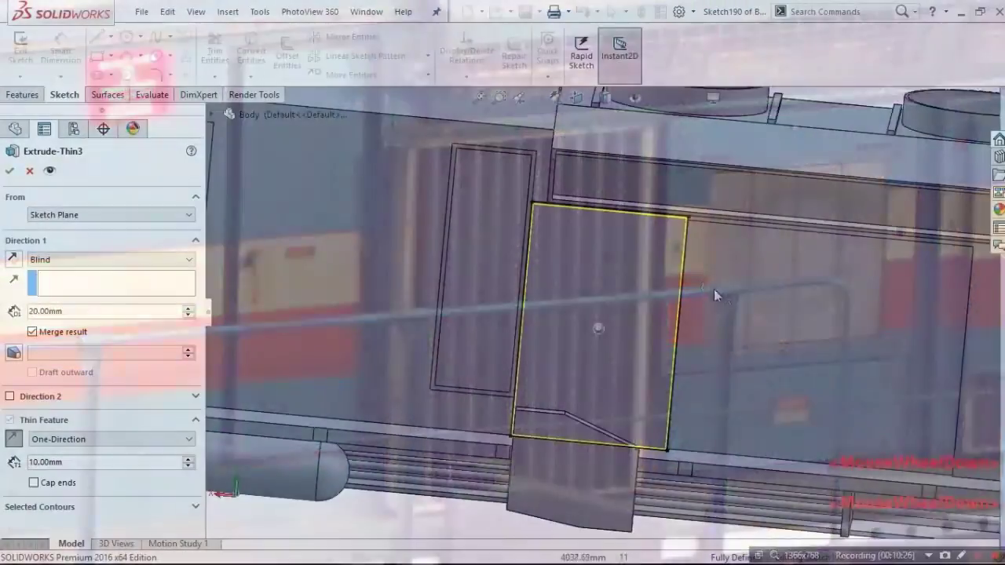
Step: Examine the Extrude-Thin3 settings and the thin rectangular frame's preview on the body side, especially around its corners
{"action": "scroll", "coordinate": [683, 256], "scroll_direction": "down", "scroll_amount": 5}
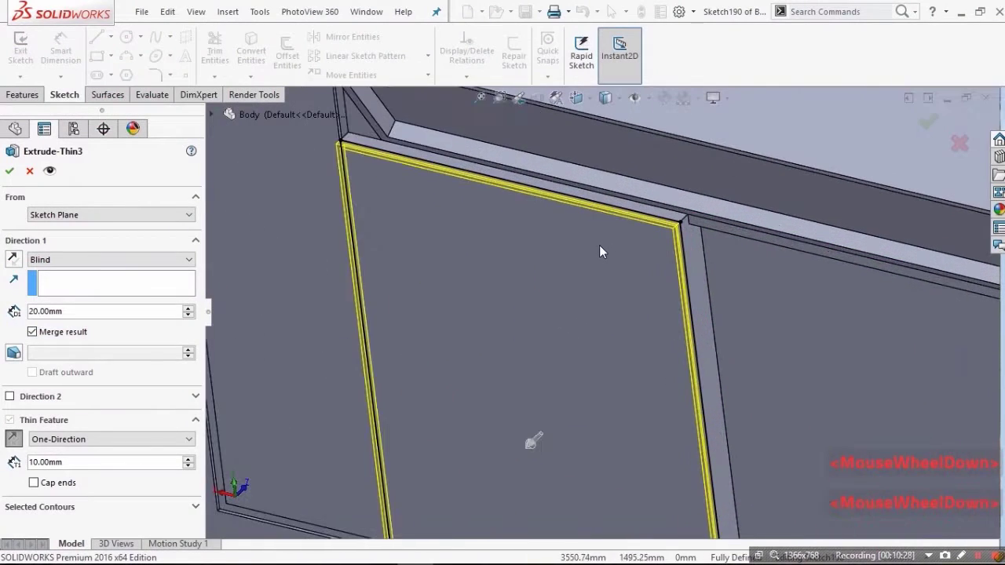
{"action": "scroll", "coordinate": [583, 252], "scroll_direction": "up", "scroll_amount": 5}
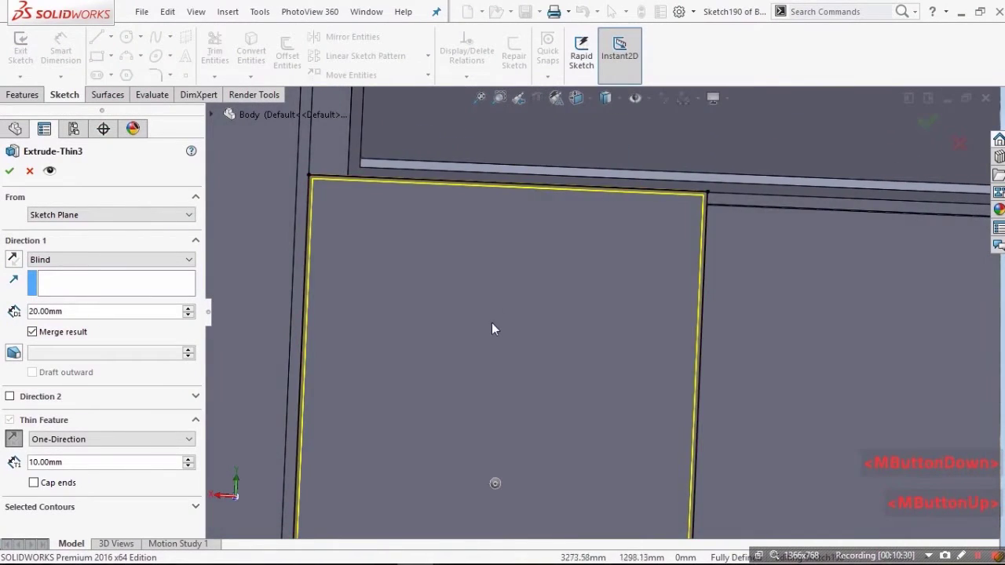
{"action": "middle_click_drag", "start_coordinate": [500, 417], "coordinate": [591, 479]}
{"action": "scroll", "coordinate": [596, 475], "scroll_direction": "up", "scroll_amount": 4}
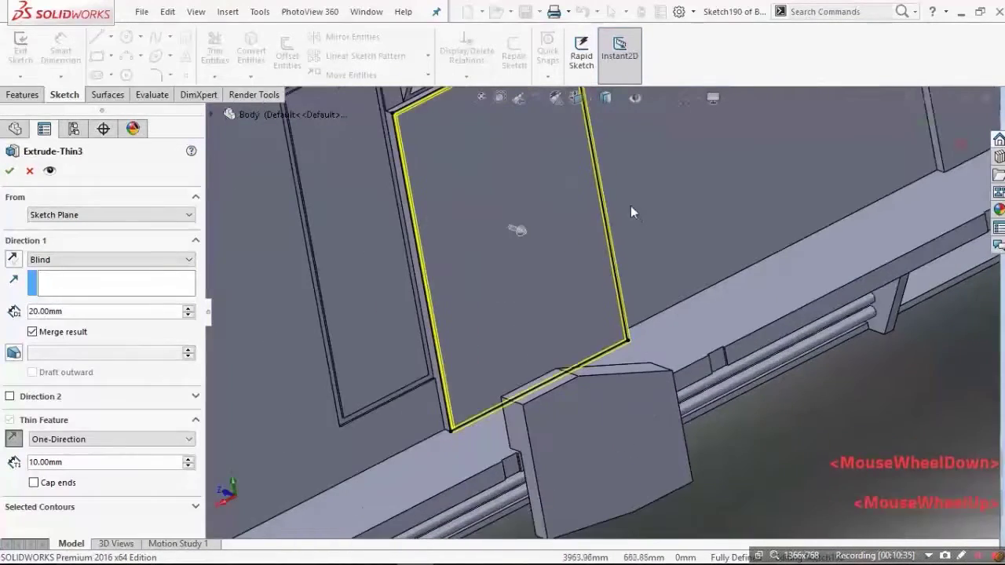
{"action": "scroll", "coordinate": [604, 168], "scroll_direction": "down", "scroll_amount": 2}
{"action": "scroll", "coordinate": [595, 169], "scroll_direction": "up", "scroll_amount": 1}
{"action": "scroll", "coordinate": [450, 166], "scroll_direction": "down", "scroll_amount": 1}
{"action": "scroll", "coordinate": [418, 162], "scroll_direction": "down", "scroll_amount": 2}
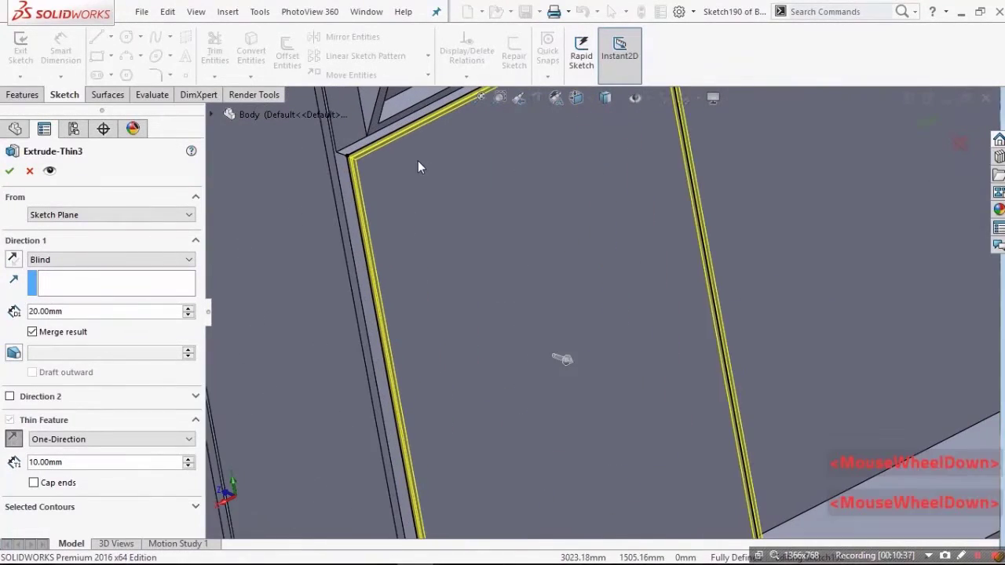
{"action": "middle_click_drag", "start_coordinate": [378, 167], "coordinate": [68, 293]}
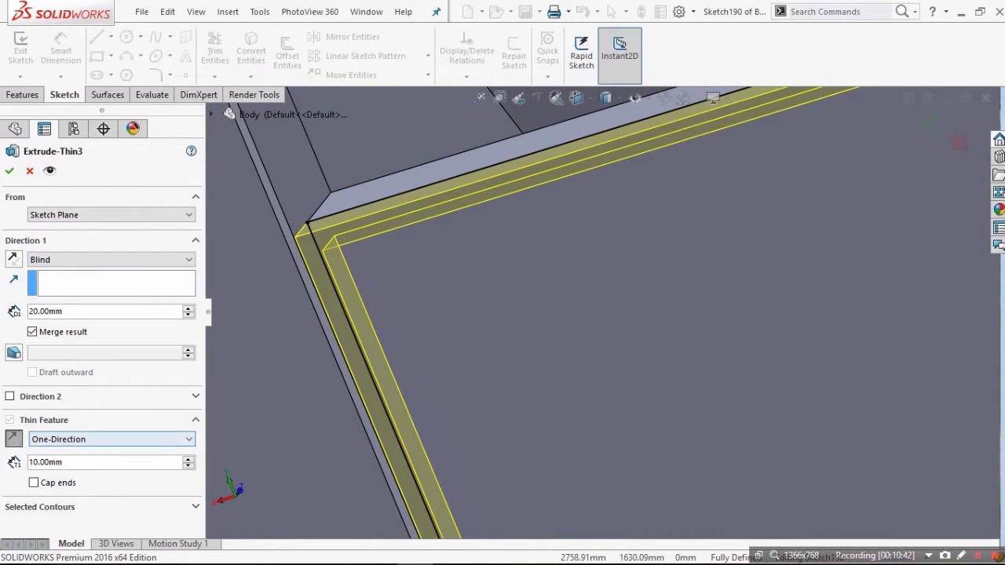
{"action": "scroll", "coordinate": [67, 462], "scroll_direction": "up", "scroll_amount": 1}
{"action": "scroll", "coordinate": [68, 462], "scroll_direction": "down", "scroll_amount": 1}
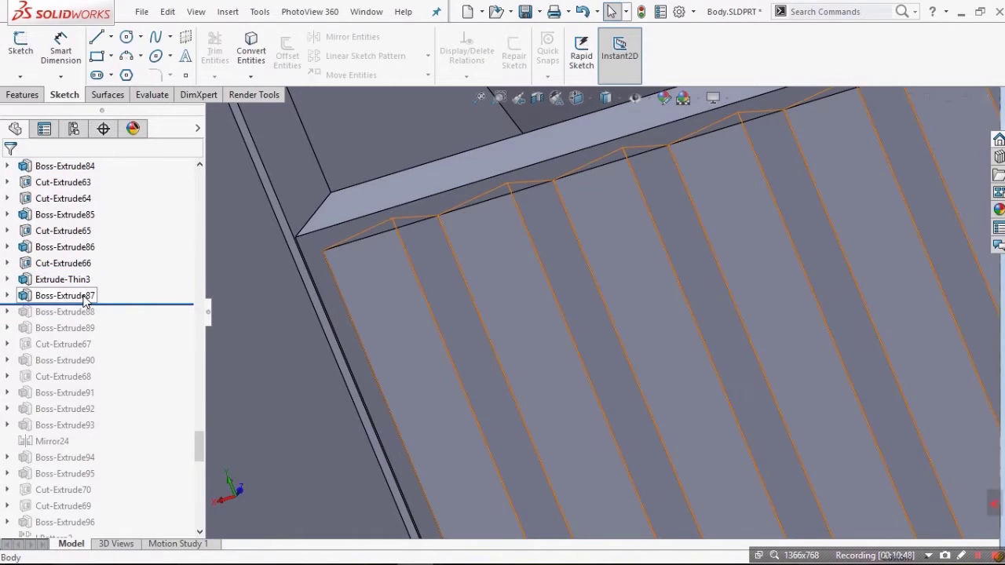
Step: Open Boss-Extrude87 for editing and examine its triangular contours, their dimensions and the Up To Surface preview along the frame's upper edge
{"action": "left_click", "coordinate": [87, 297]}
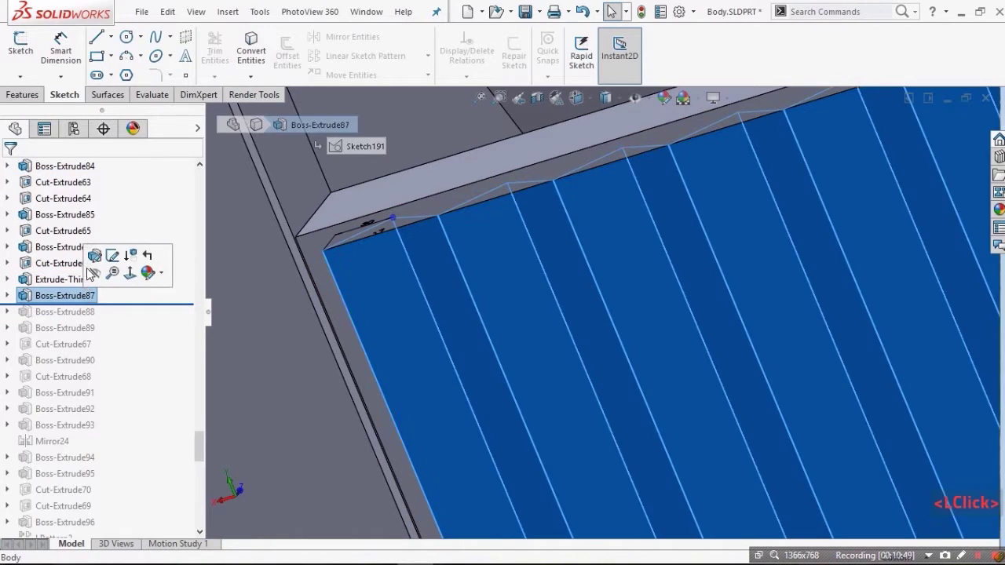
{"action": "left_click", "coordinate": [93, 255]}
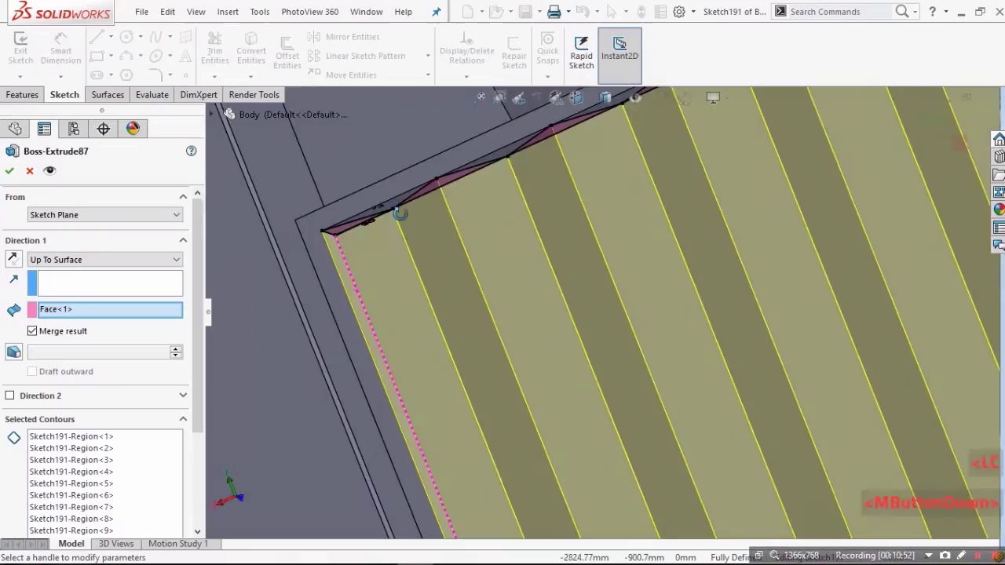
{"action": "middle_click_drag", "start_coordinate": [400, 214], "coordinate": [385, 164]}
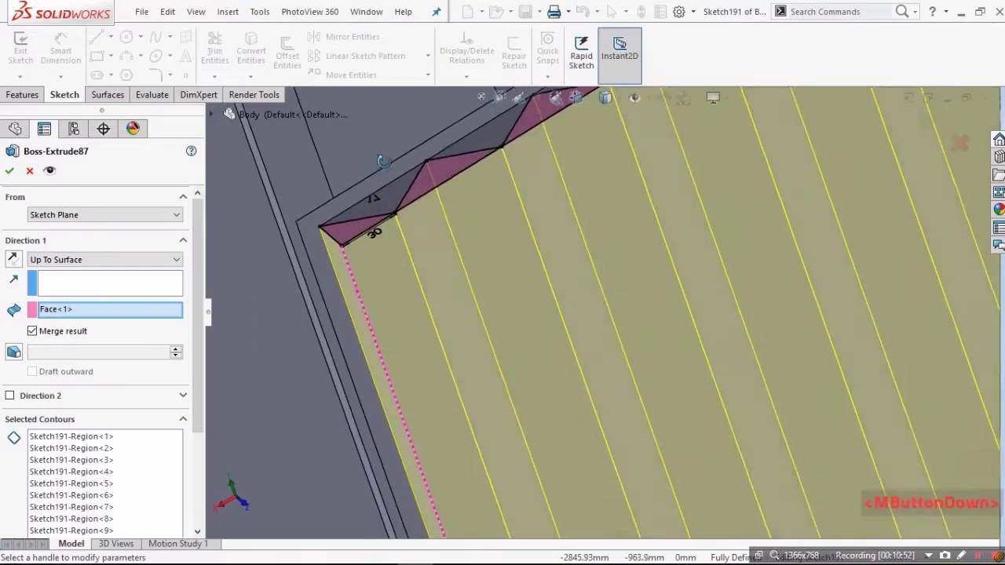
{"action": "scroll", "coordinate": [464, 246], "scroll_direction": "up", "scroll_amount": 2}
{"action": "scroll", "coordinate": [454, 256], "scroll_direction": "down", "scroll_amount": 1}
{"action": "middle_click_drag", "start_coordinate": [453, 257], "coordinate": [427, 300]}
{"action": "scroll", "coordinate": [428, 300], "scroll_direction": "down", "scroll_amount": 2}
{"action": "scroll", "coordinate": [382, 297], "scroll_direction": "down", "scroll_amount": 2}
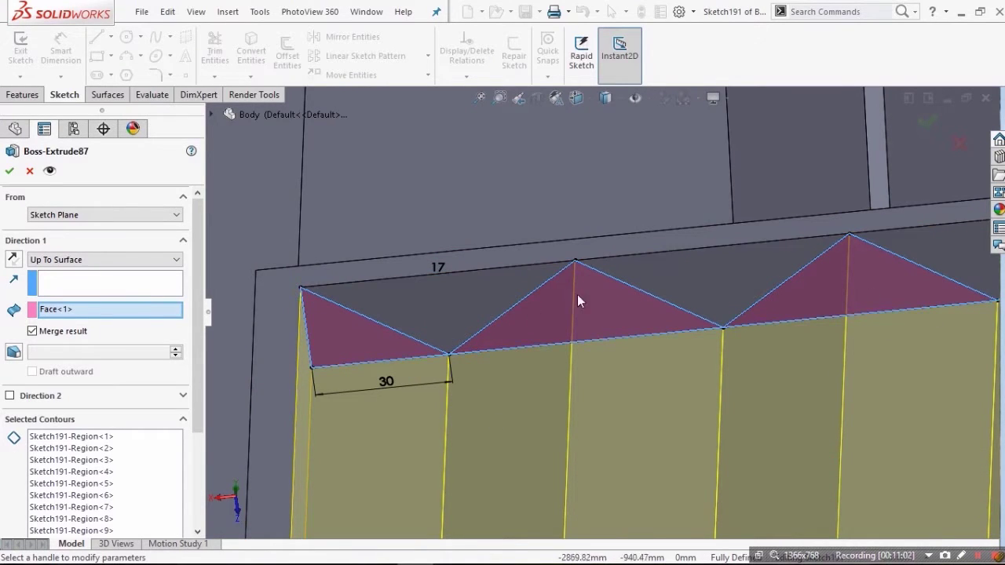
{"action": "scroll", "coordinate": [461, 284], "scroll_direction": "up", "scroll_amount": 1}
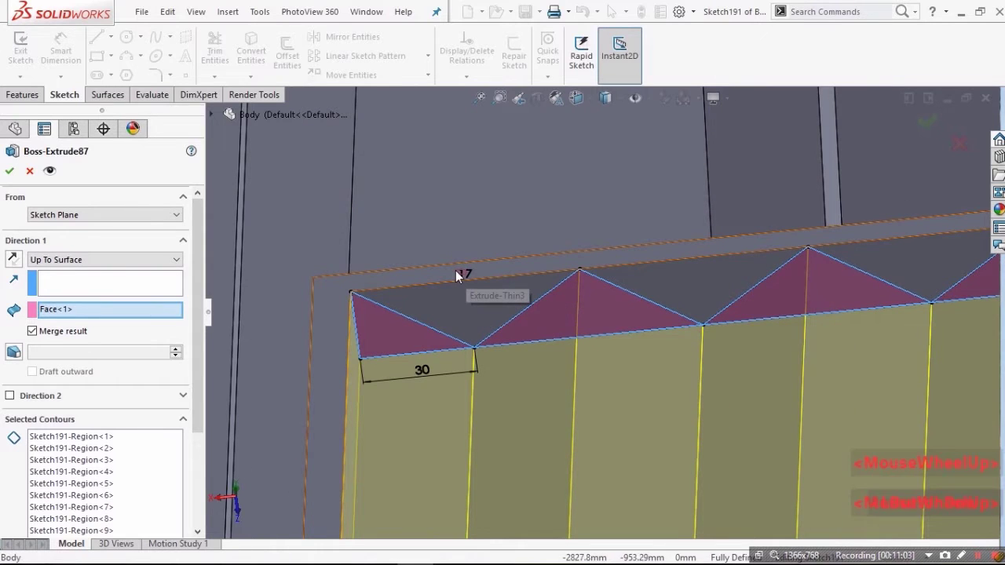
Step: Clear the end face of the Up To Surface extrusion and inspect the whole row of triangular contours
{"action": "left_click", "coordinate": [450, 273]}
{"action": "left_click", "coordinate": [469, 275]}
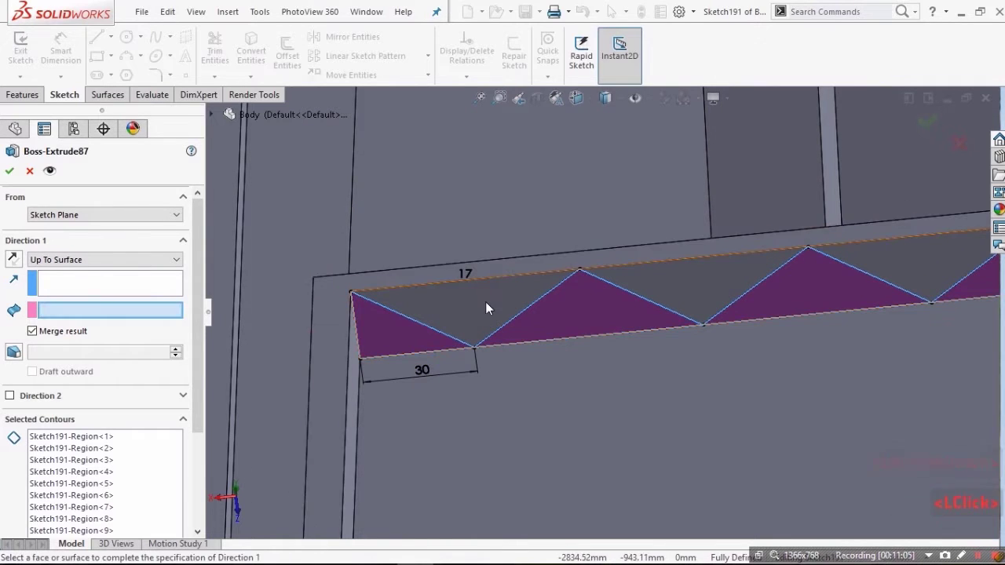
{"action": "scroll", "coordinate": [774, 293], "scroll_direction": "up", "scroll_amount": 4}
{"action": "scroll", "coordinate": [830, 295], "scroll_direction": "down", "scroll_amount": 3}
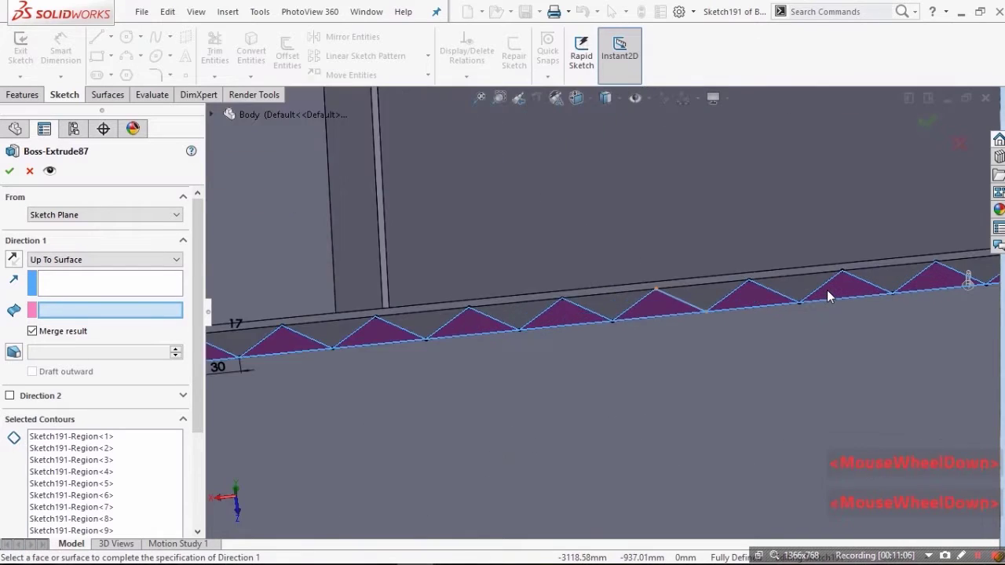
{"action": "scroll", "coordinate": [405, 371], "scroll_direction": "down", "scroll_amount": 3}
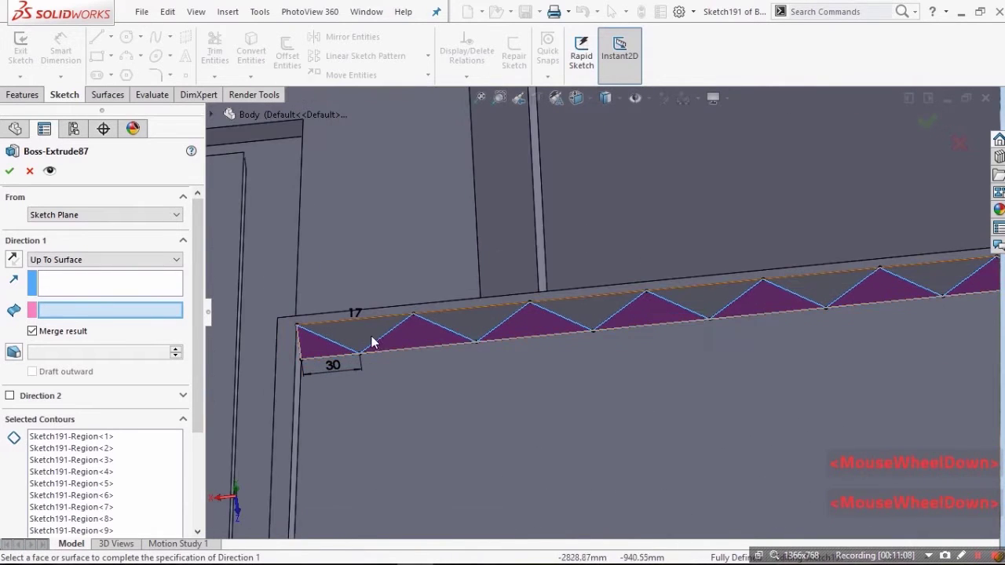
Step: Remove the first two triangular regions from the selected contours in turn and add them back
{"action": "left_click", "coordinate": [111, 463]}
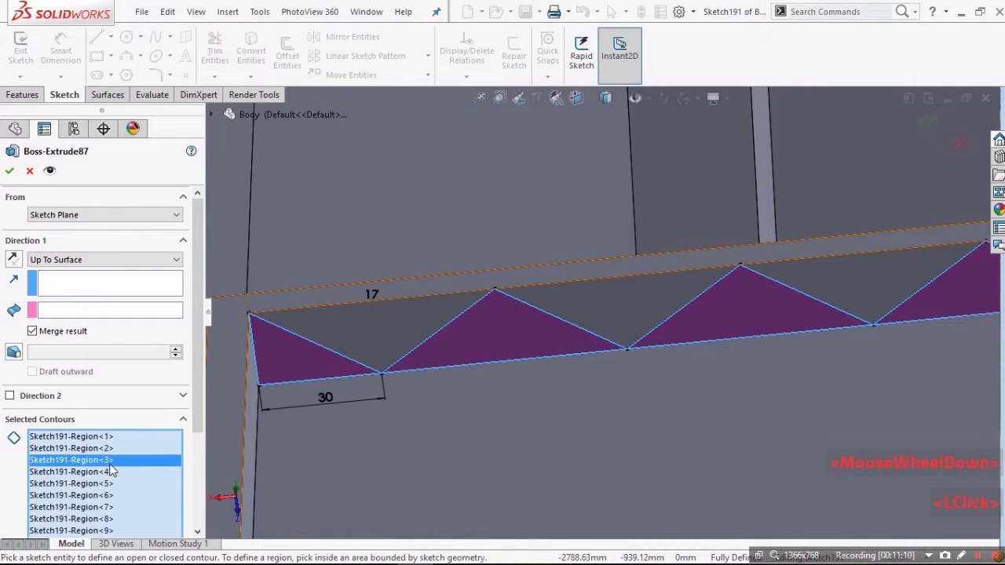
{"action": "left_click", "coordinate": [278, 361]}
{"action": "left_click", "coordinate": [281, 362]}
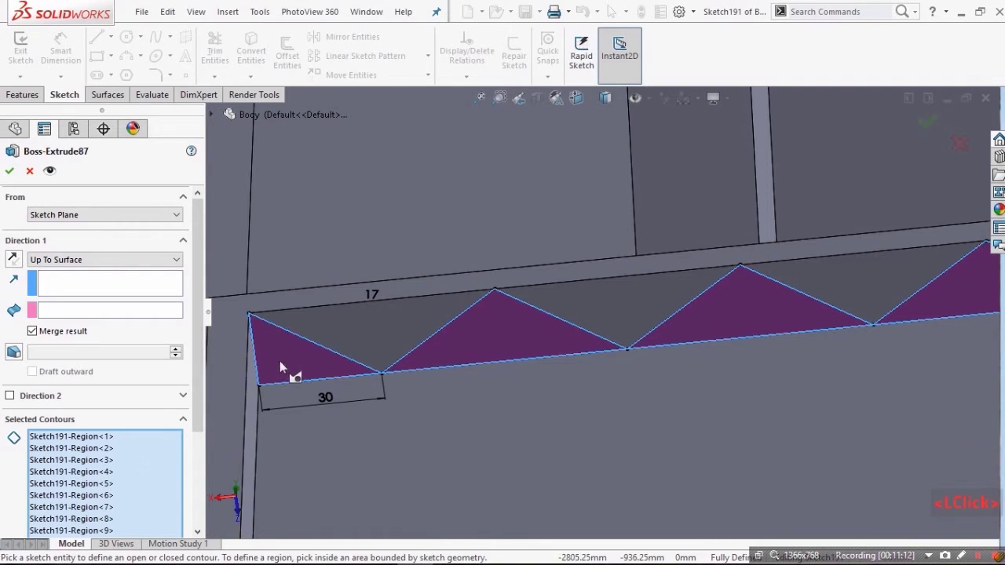
{"action": "left_click", "coordinate": [480, 346]}
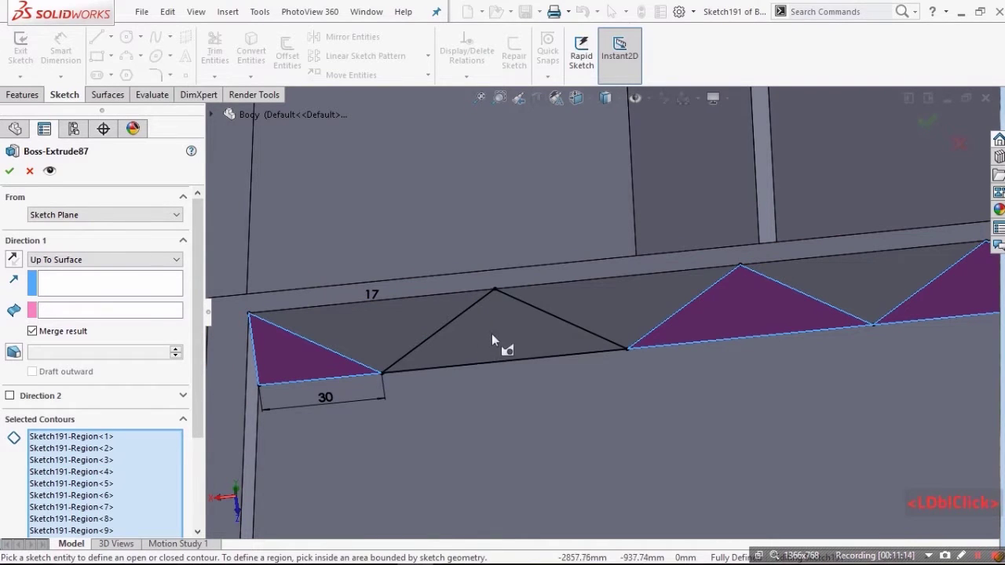
{"action": "left_click", "coordinate": [492, 331]}
{"action": "scroll", "coordinate": [486, 338], "scroll_direction": "up", "scroll_amount": 5}
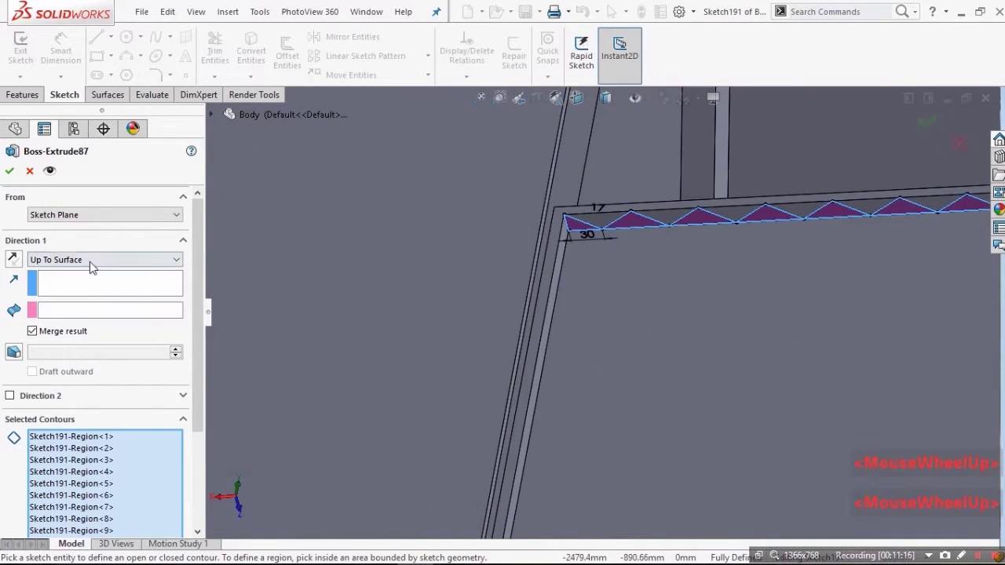
Step: Set the end condition to Up To Surface, pick the frame's lower inner face as the end face and accept the extrusion
{"action": "left_click", "coordinate": [91, 260]}
{"action": "left_click", "coordinate": [71, 316]}
{"action": "scroll", "coordinate": [675, 345], "scroll_direction": "up", "scroll_amount": 2}
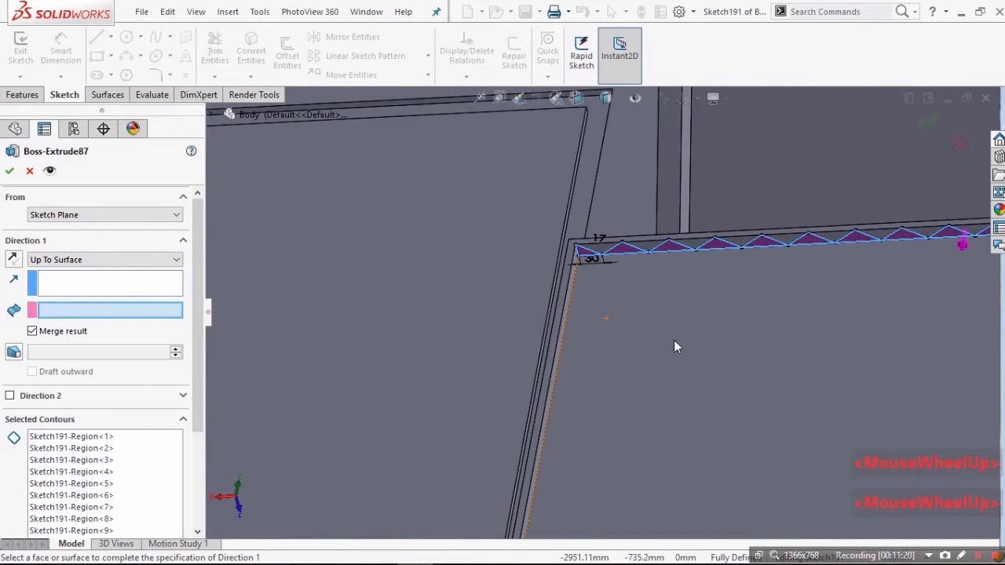
{"action": "scroll", "coordinate": [674, 345], "scroll_direction": "up", "scroll_amount": 2}
{"action": "scroll", "coordinate": [640, 526], "scroll_direction": "down", "scroll_amount": 4}
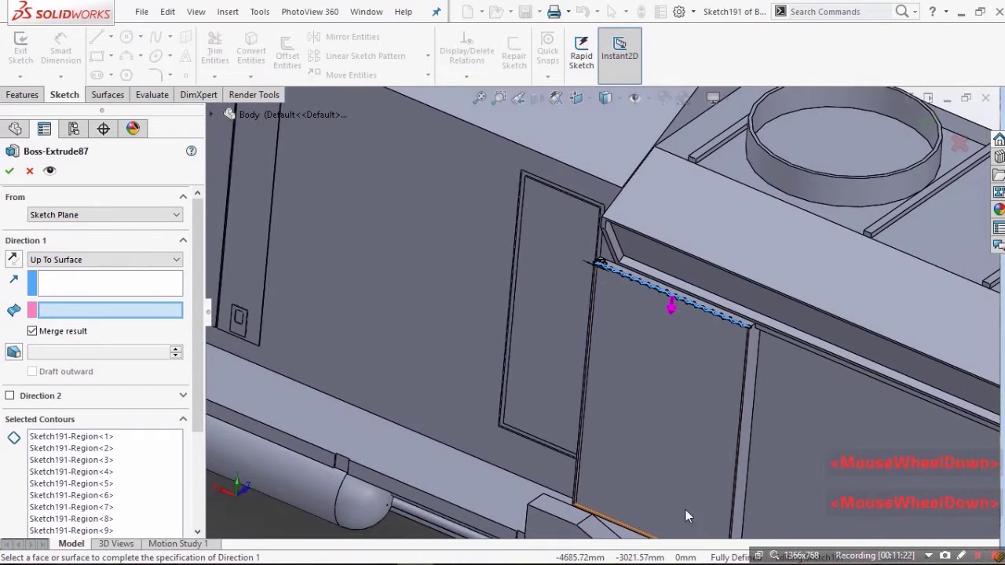
{"action": "scroll", "coordinate": [685, 516], "scroll_direction": "up", "scroll_amount": 2}
{"action": "scroll", "coordinate": [710, 439], "scroll_direction": "down", "scroll_amount": 4}
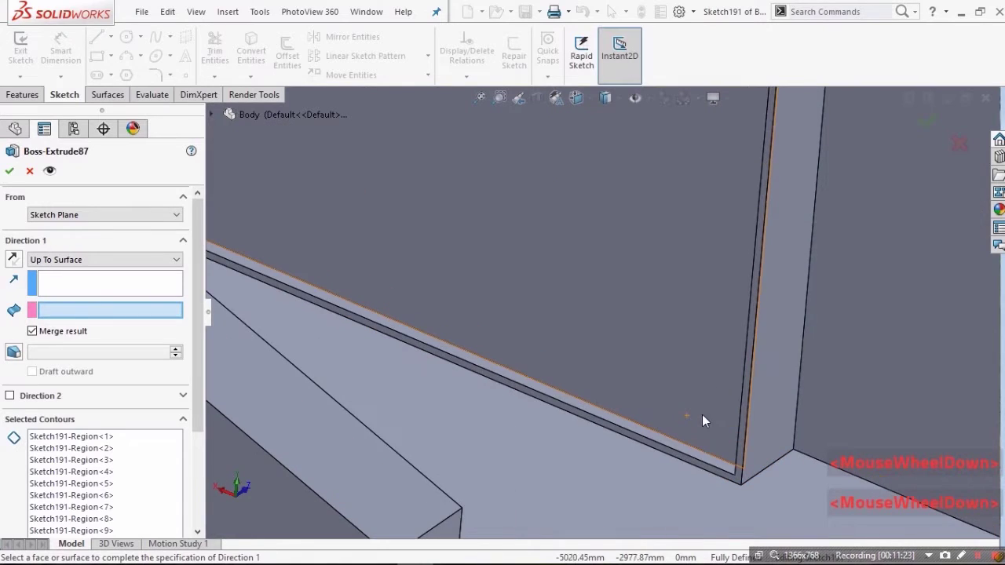
{"action": "left_click", "coordinate": [683, 457]}
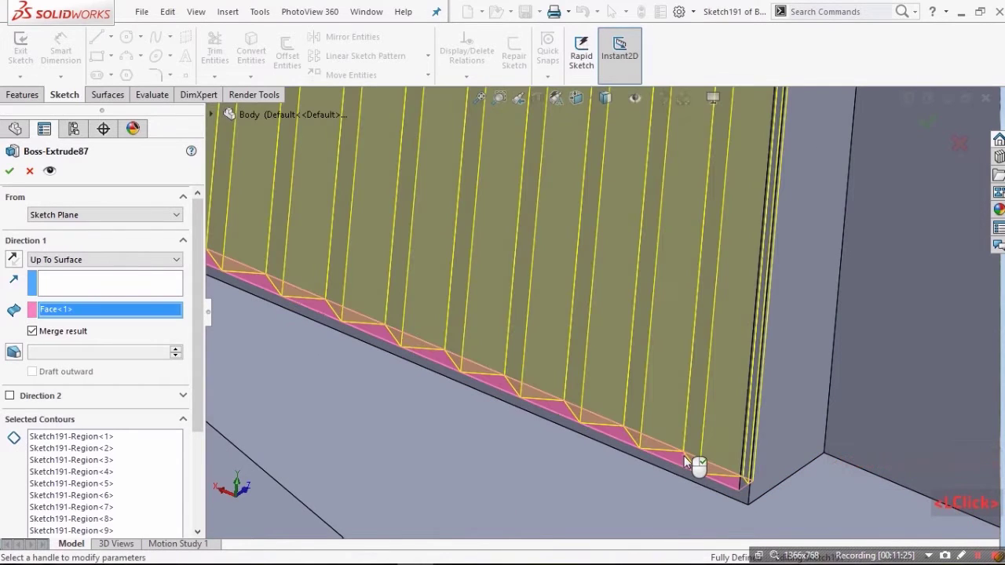
{"action": "right_click", "coordinate": [683, 456]}
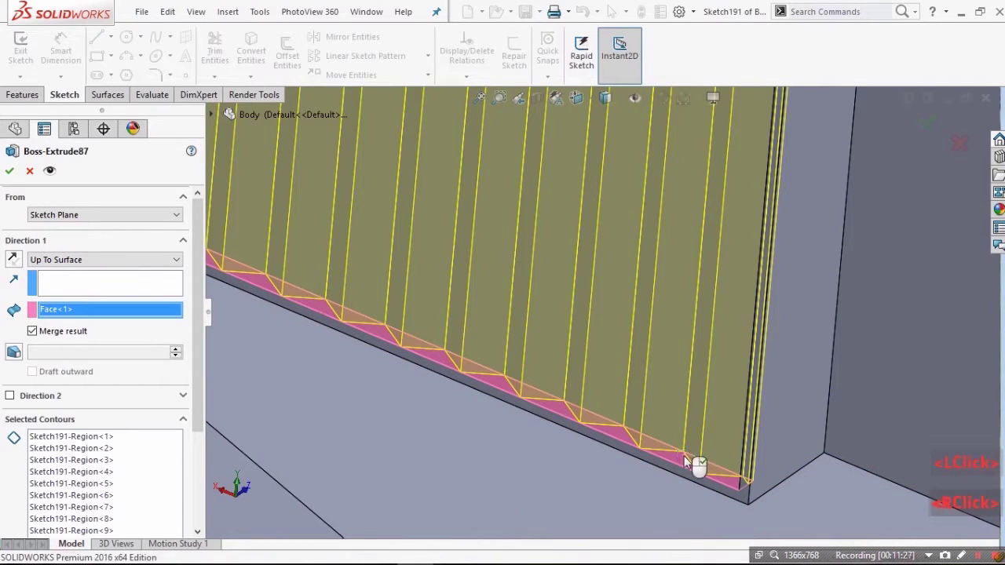
Step: Examine the finished corrugated panel within its frame on the body side
{"action": "scroll", "coordinate": [684, 461], "scroll_direction": "down", "scroll_amount": 6}
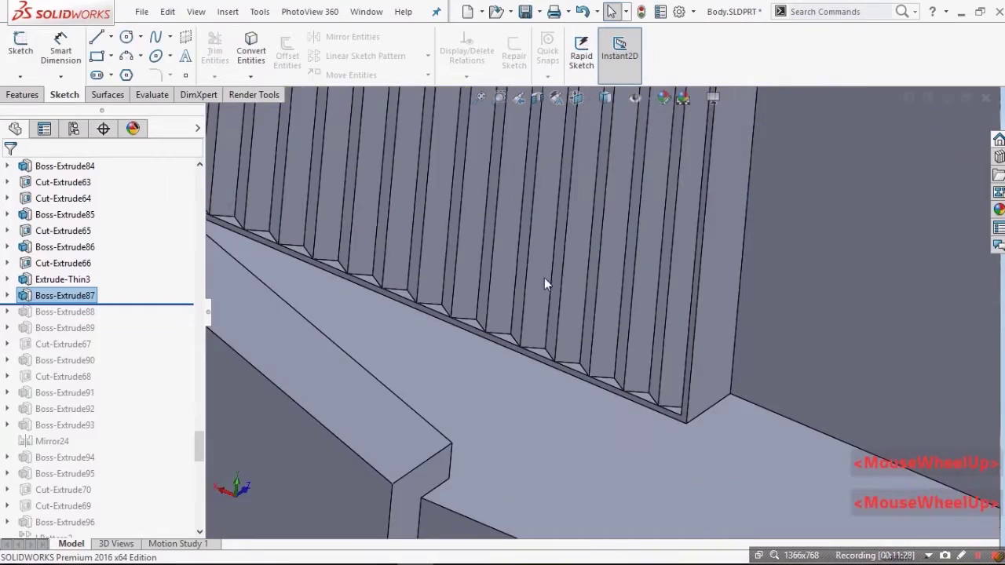
{"action": "scroll", "coordinate": [560, 169], "scroll_direction": "up", "scroll_amount": 3}
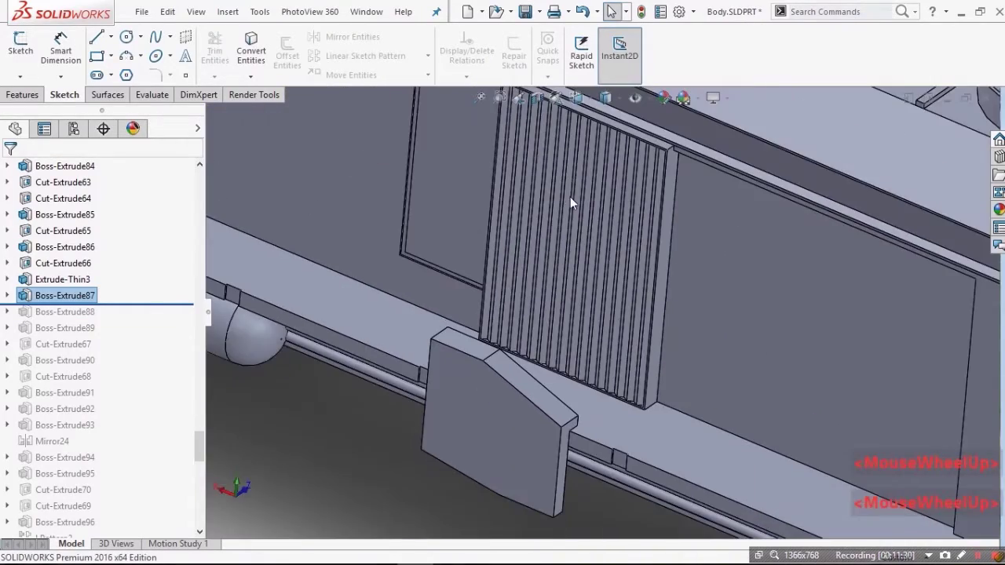
{"action": "middle_click_drag", "start_coordinate": [570, 199], "coordinate": [619, 170]}
{"action": "scroll", "coordinate": [618, 152], "scroll_direction": "down", "scroll_amount": 3}
{"action": "scroll", "coordinate": [651, 267], "scroll_direction": "down", "scroll_amount": 2}
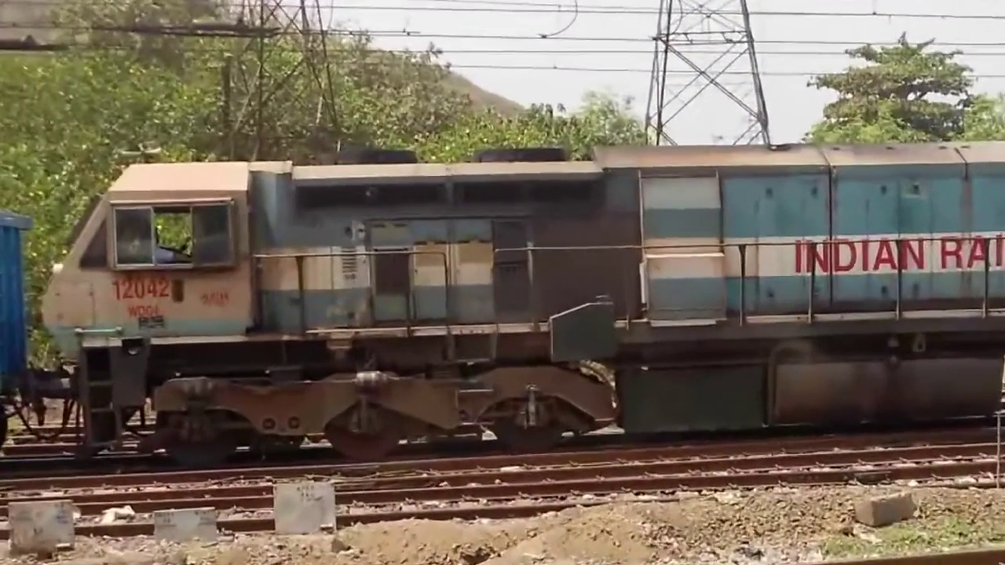
Step: Open Boss-Extrude27, the corrugated panel on the body's other side, for editing and examine its triangular contours and sketch dimensions
{"action": "left_click", "coordinate": [84, 328]}
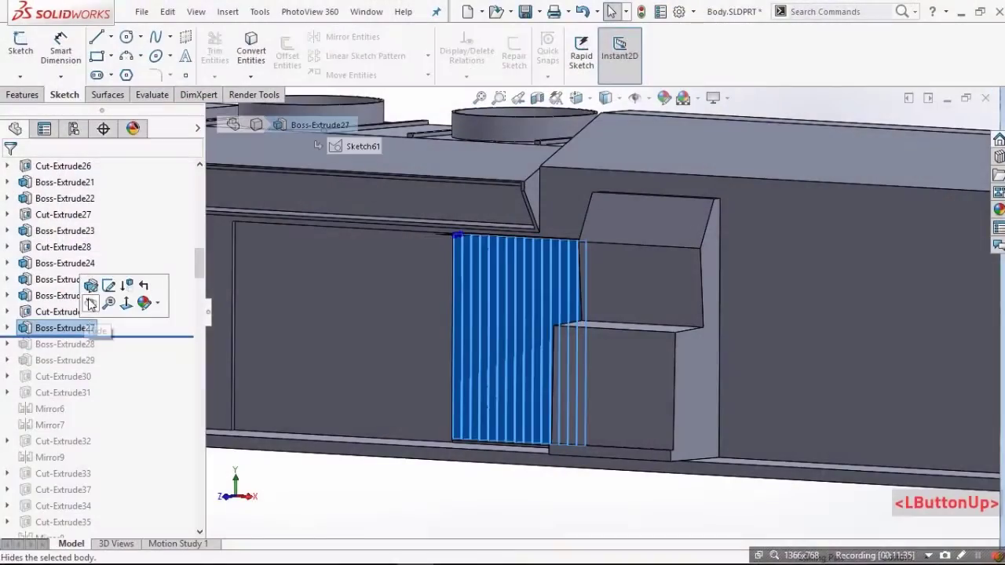
{"action": "left_click", "coordinate": [91, 288]}
{"action": "scroll", "coordinate": [497, 254], "scroll_direction": "down", "scroll_amount": 2}
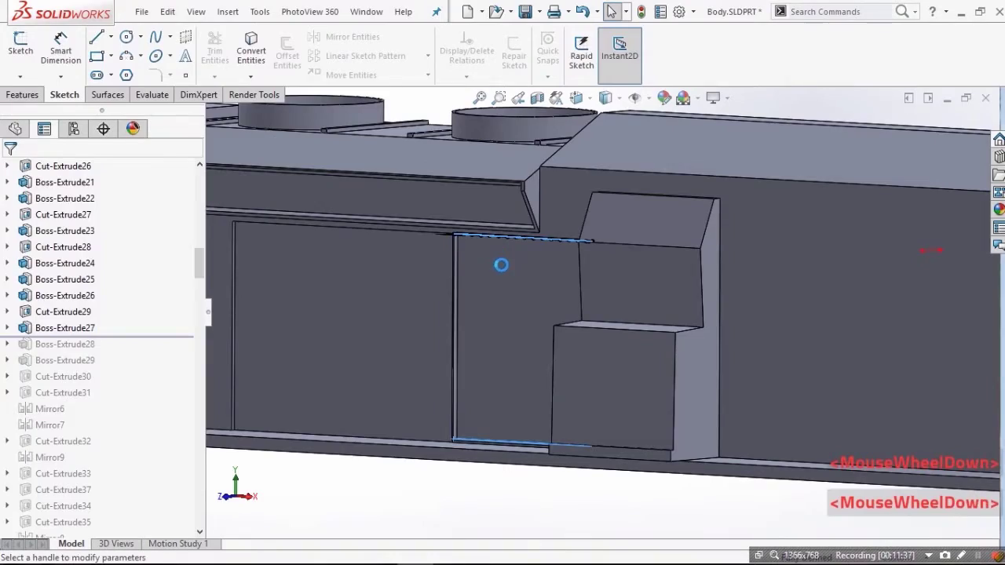
{"action": "scroll", "coordinate": [504, 266], "scroll_direction": "down", "scroll_amount": 5}
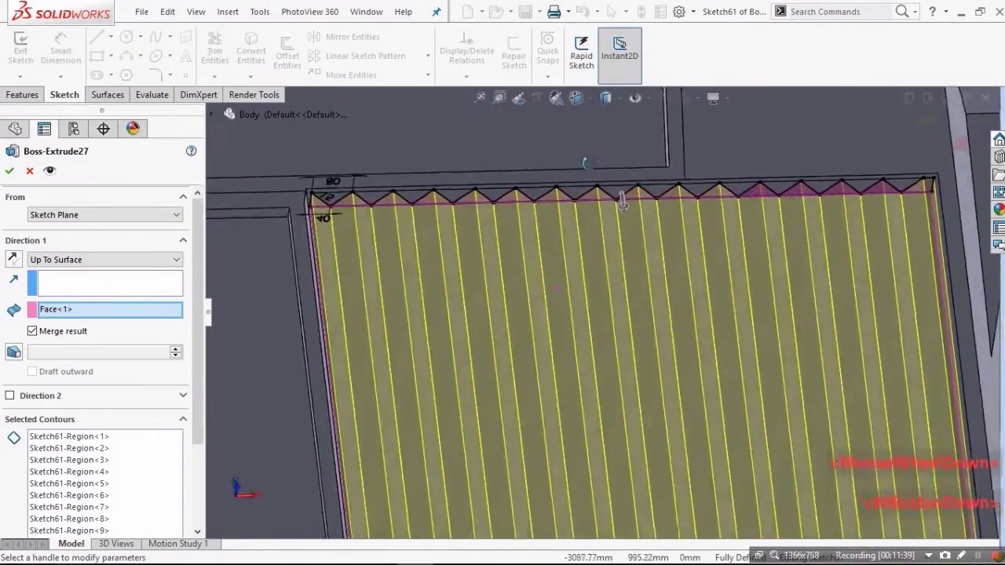
{"action": "scroll", "coordinate": [621, 202], "scroll_direction": "down", "scroll_amount": 5}
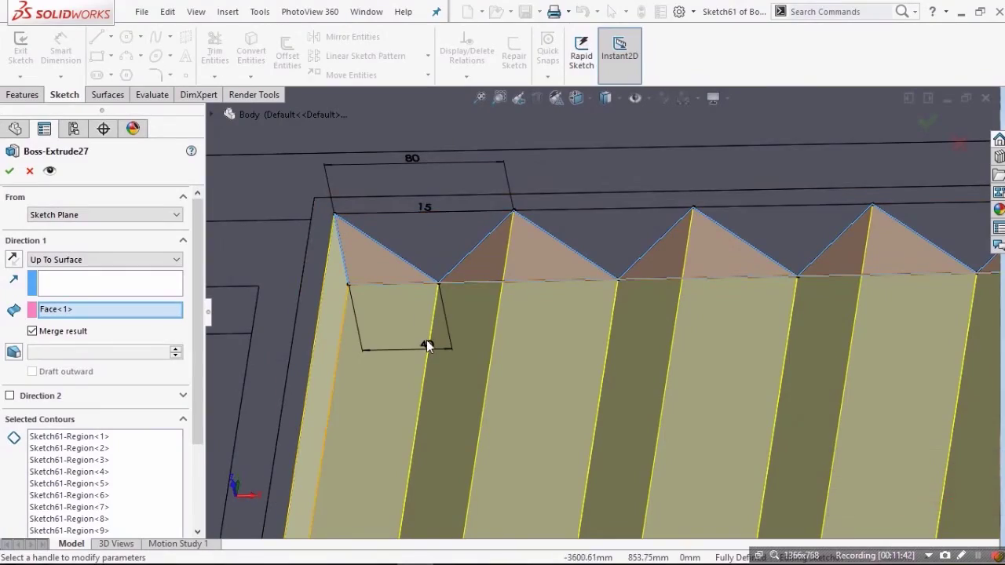
{"action": "scroll", "coordinate": [426, 347], "scroll_direction": "down", "scroll_amount": 10}
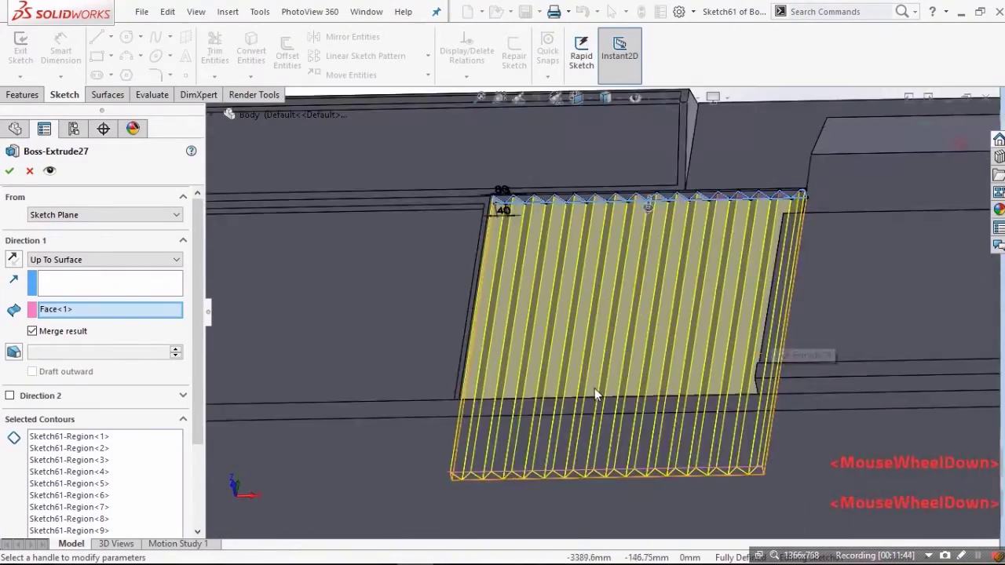
Step: Inspect the Boss-Extrude27 preview down to its end face beside the angled box, and cancel the edit
{"action": "middle_click_drag", "start_coordinate": [594, 388], "coordinate": [646, 462]}
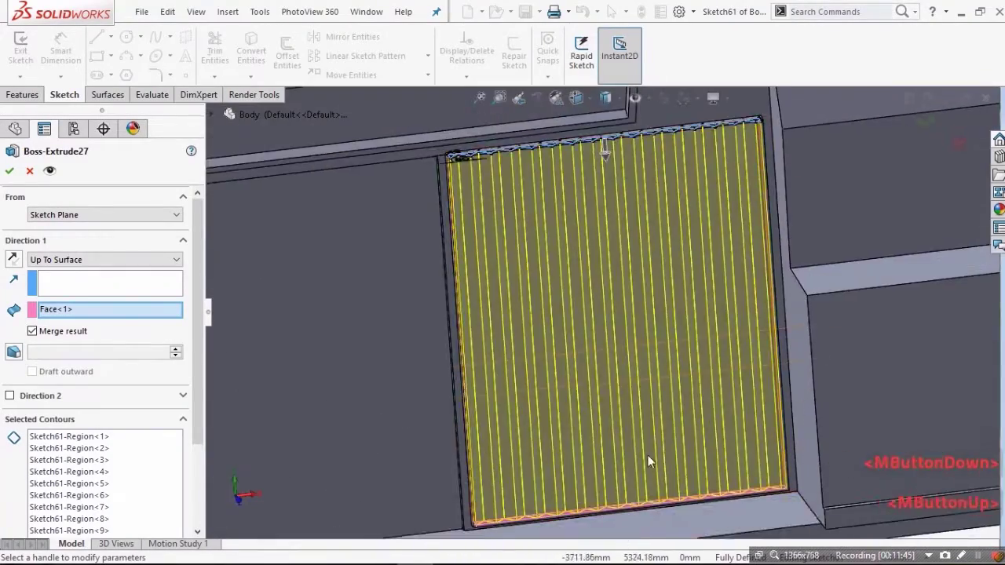
{"action": "scroll", "coordinate": [648, 463], "scroll_direction": "up", "scroll_amount": 10}
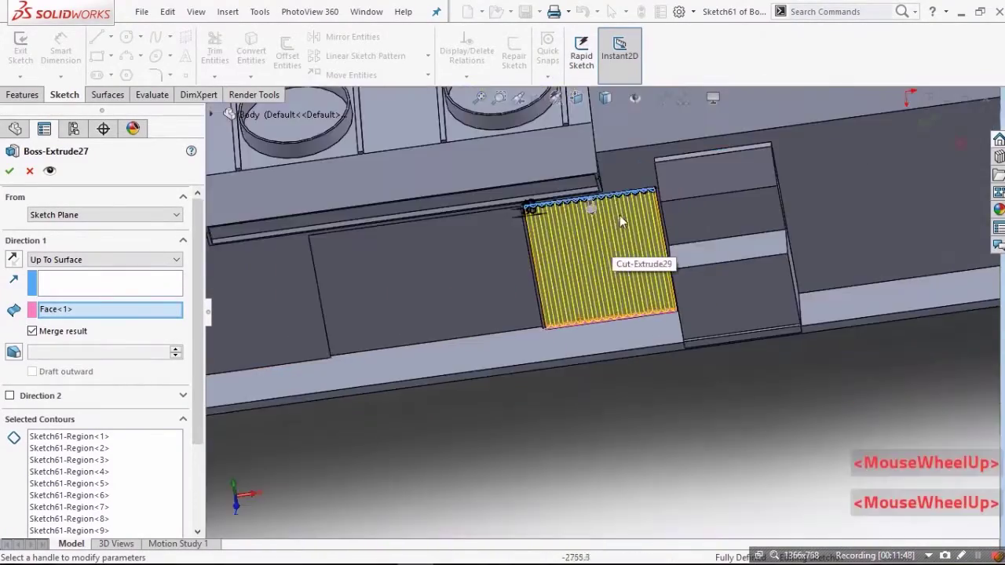
{"action": "middle_click_drag", "start_coordinate": [619, 215], "coordinate": [597, 284]}
{"action": "scroll", "coordinate": [561, 296], "scroll_direction": "down", "scroll_amount": 6}
{"action": "scroll", "coordinate": [594, 270], "scroll_direction": "down", "scroll_amount": 3}
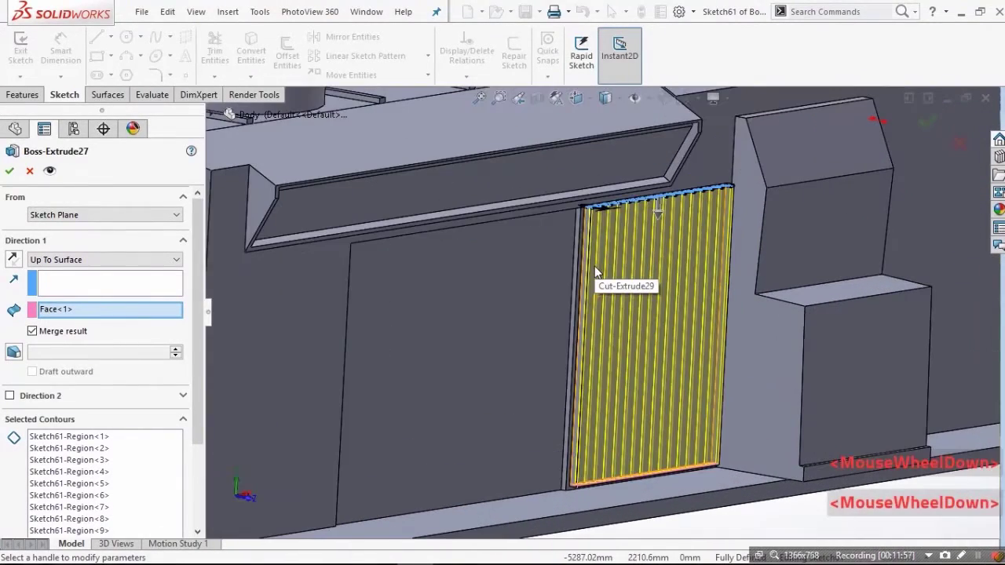
{"action": "left_click", "coordinate": [32, 171]}
{"action": "middle_click_drag", "start_coordinate": [615, 347], "coordinate": [520, 295]}
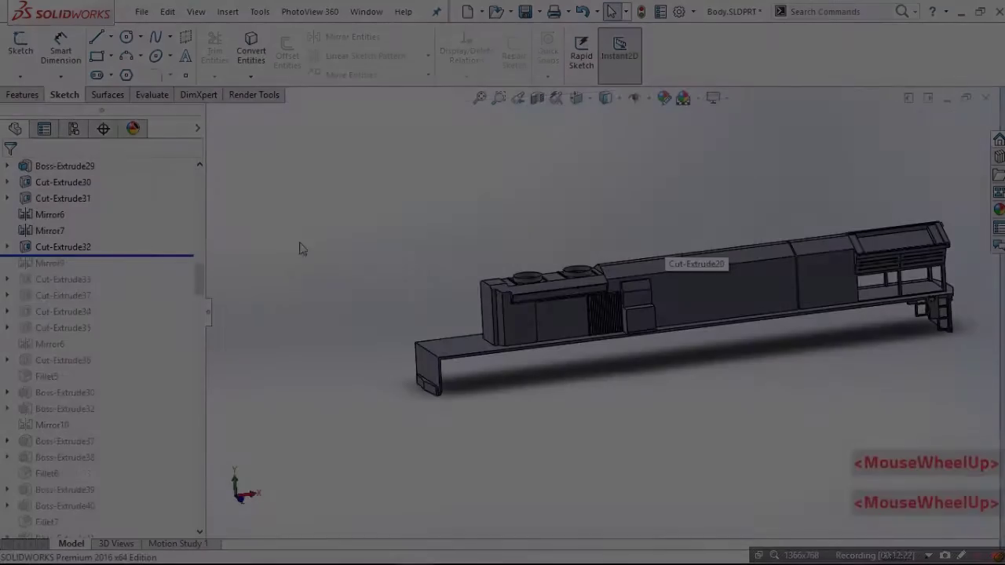
Step: Open Cut-Extrude32 for editing and examine its dimensioned rectangle and blind cut preview on the platform edge beside the steps
{"action": "left_click", "coordinate": [62, 247]}
{"action": "left_click", "coordinate": [77, 215]}
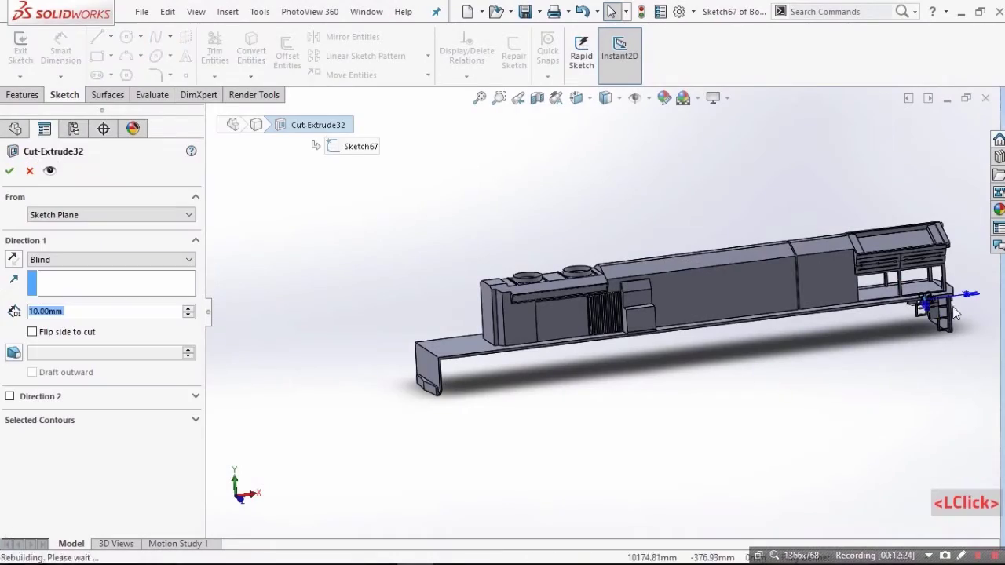
{"action": "scroll", "coordinate": [954, 312], "scroll_direction": "down", "scroll_amount": 10}
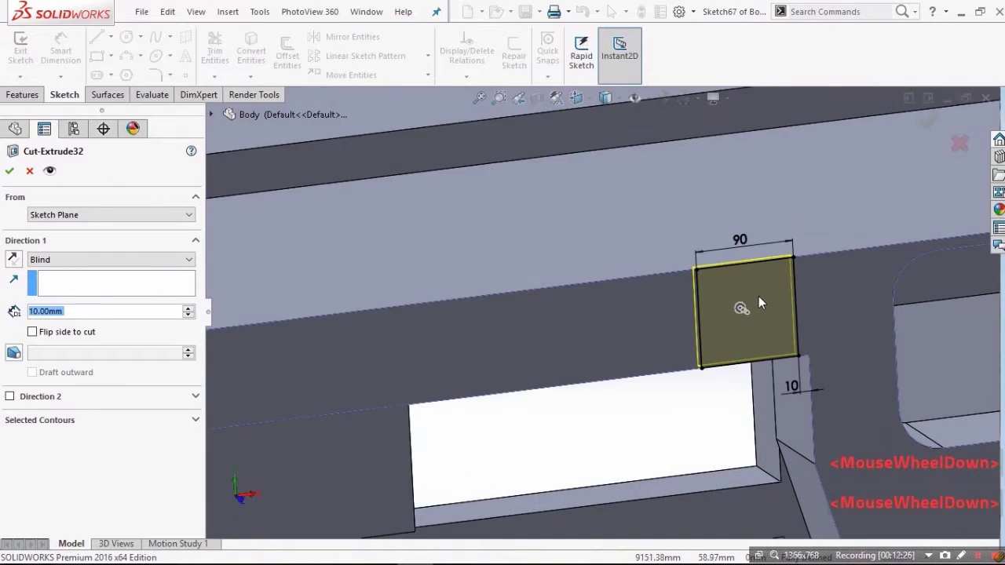
{"action": "middle_click_drag", "start_coordinate": [758, 297], "coordinate": [806, 325]}
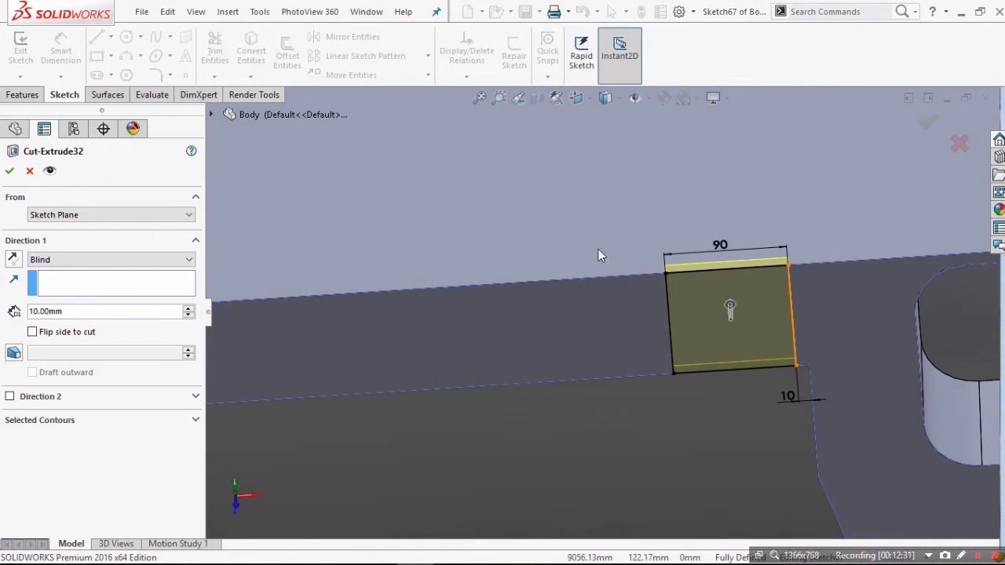
{"action": "middle_click_drag", "start_coordinate": [793, 404], "coordinate": [680, 381]}
{"action": "scroll", "coordinate": [663, 327], "scroll_direction": "up", "scroll_amount": 2}
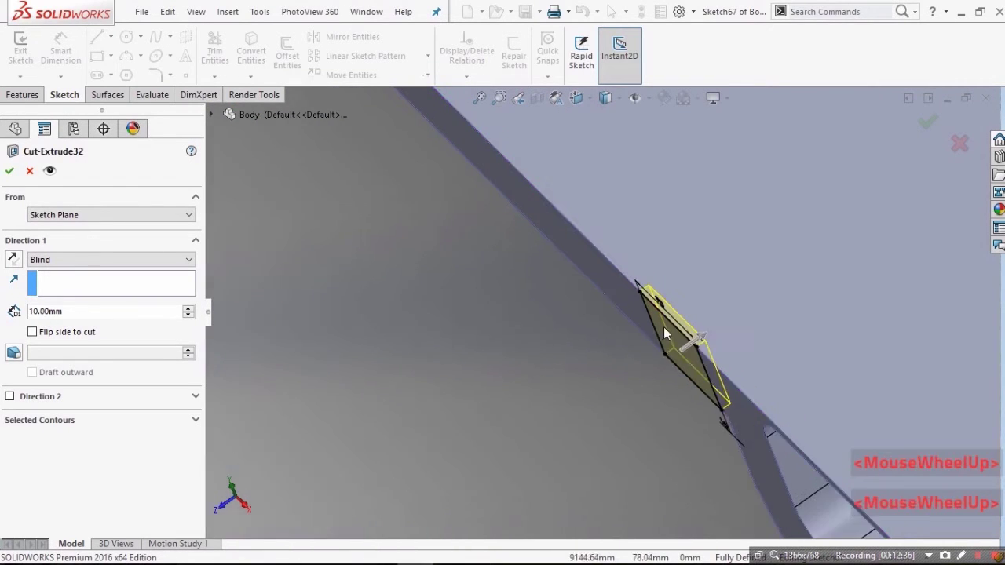
{"action": "middle_click_drag", "start_coordinate": [665, 328], "coordinate": [695, 229]}
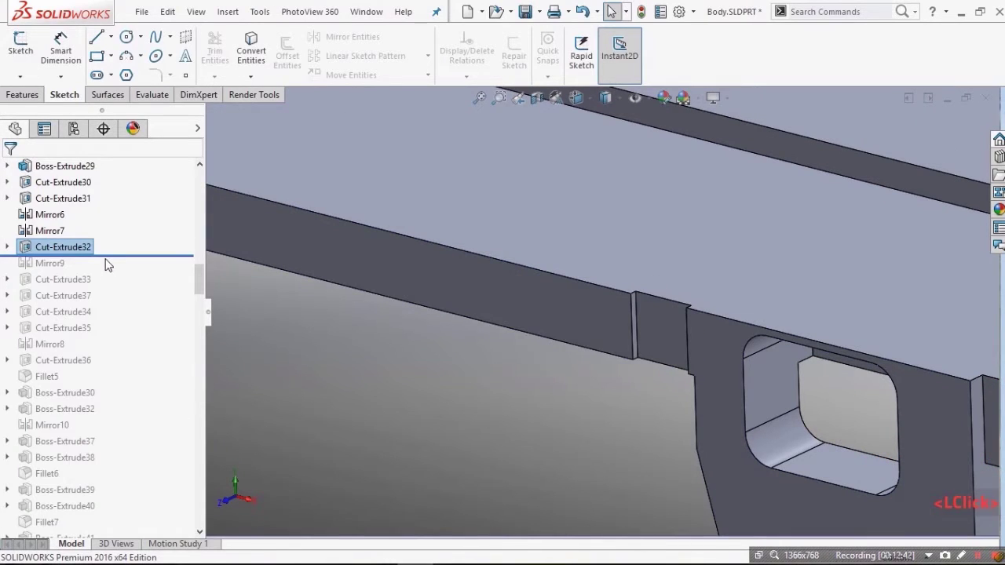
Step: Roll the model forward past Mirror9, open it for editing to examine its mirror plane, source cut and preview, and cancel the edit
{"action": "left_click_drag", "start_coordinate": [112, 259], "coordinate": [70, 271]}
{"action": "left_click", "coordinate": [49, 263]}
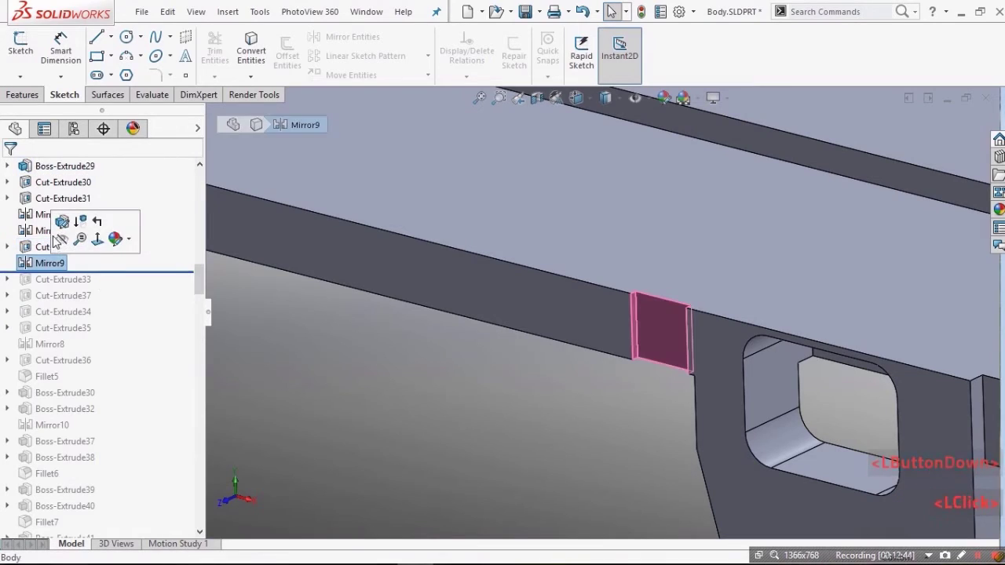
{"action": "scroll", "coordinate": [660, 365], "scroll_direction": "up", "scroll_amount": 8}
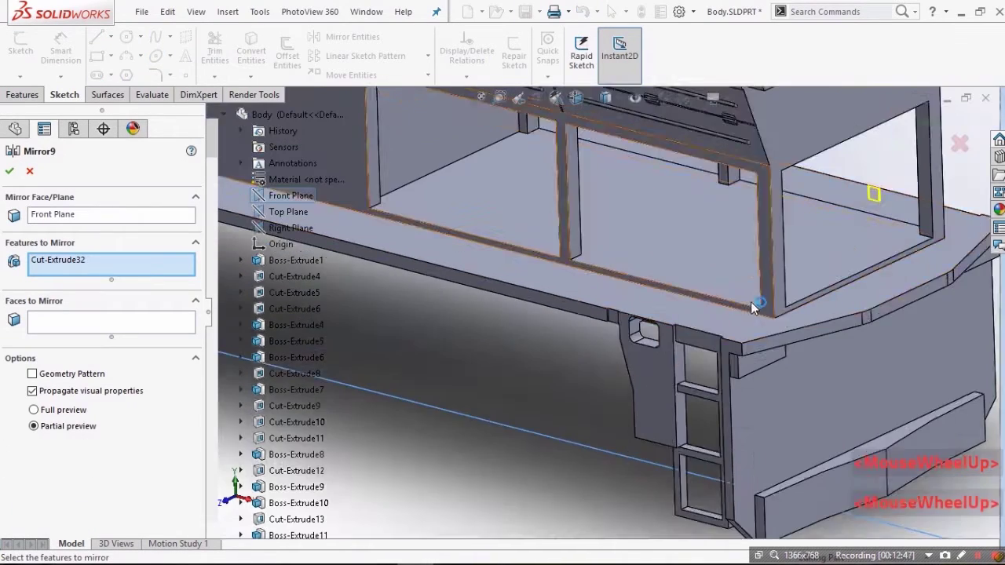
{"action": "scroll", "coordinate": [752, 306], "scroll_direction": "up", "scroll_amount": 2}
{"action": "middle_click_drag", "start_coordinate": [752, 306], "coordinate": [932, 452]}
{"action": "scroll", "coordinate": [466, 364], "scroll_direction": "down", "scroll_amount": 5}
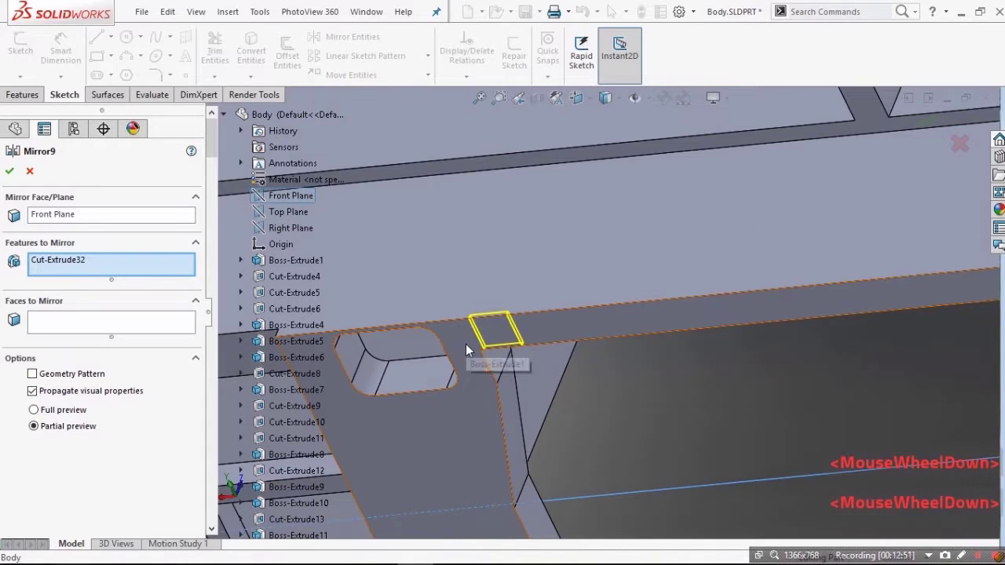
{"action": "middle_click_drag", "start_coordinate": [466, 344], "coordinate": [481, 367]}
{"action": "scroll", "coordinate": [481, 366], "scroll_direction": "down", "scroll_amount": 4}
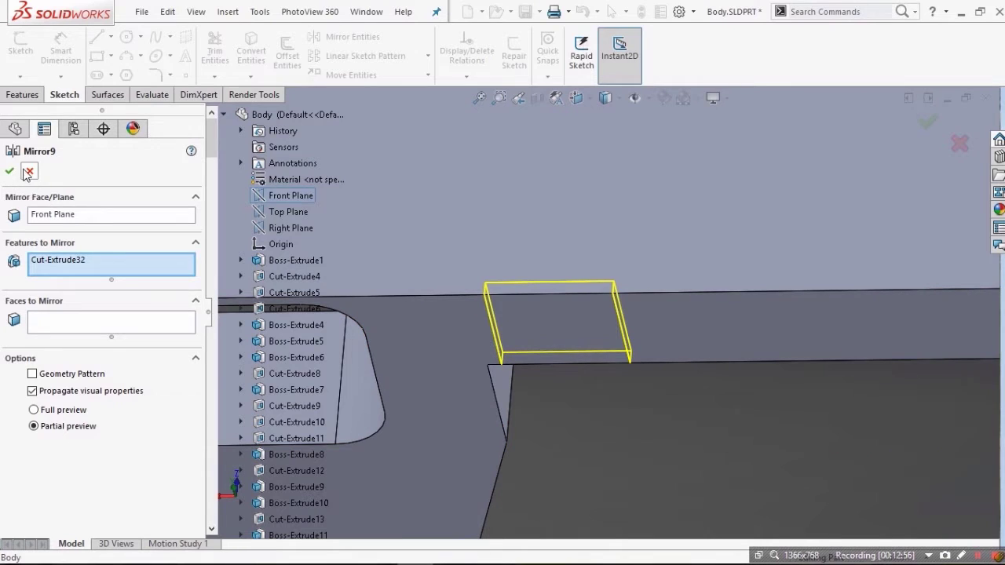
{"action": "scroll", "coordinate": [108, 348], "scroll_direction": "down", "scroll_amount": 5}
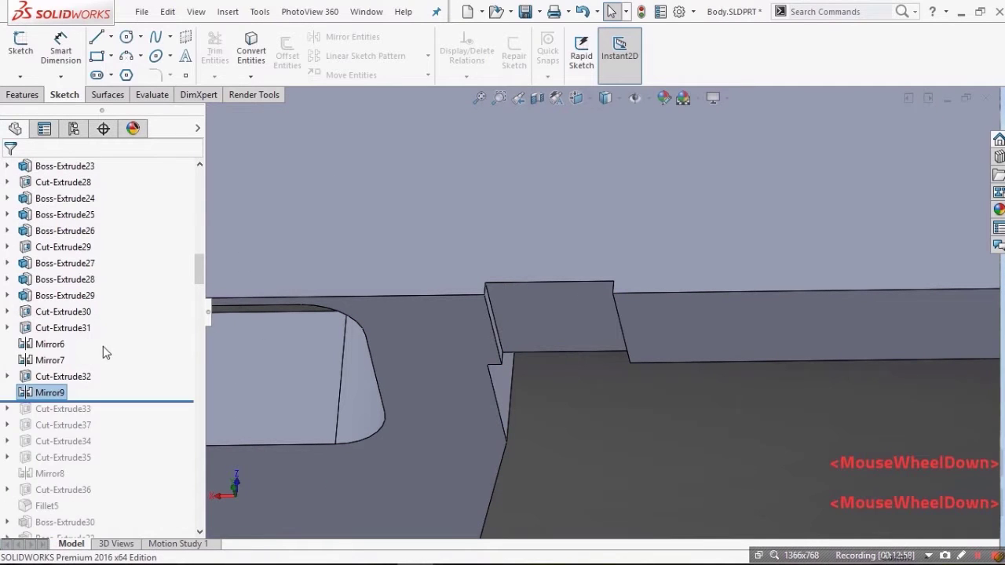
Step: Examine the mirrored notch beside the steps and the platform edge around the cab end
{"action": "scroll", "coordinate": [623, 363], "scroll_direction": "up", "scroll_amount": 6}
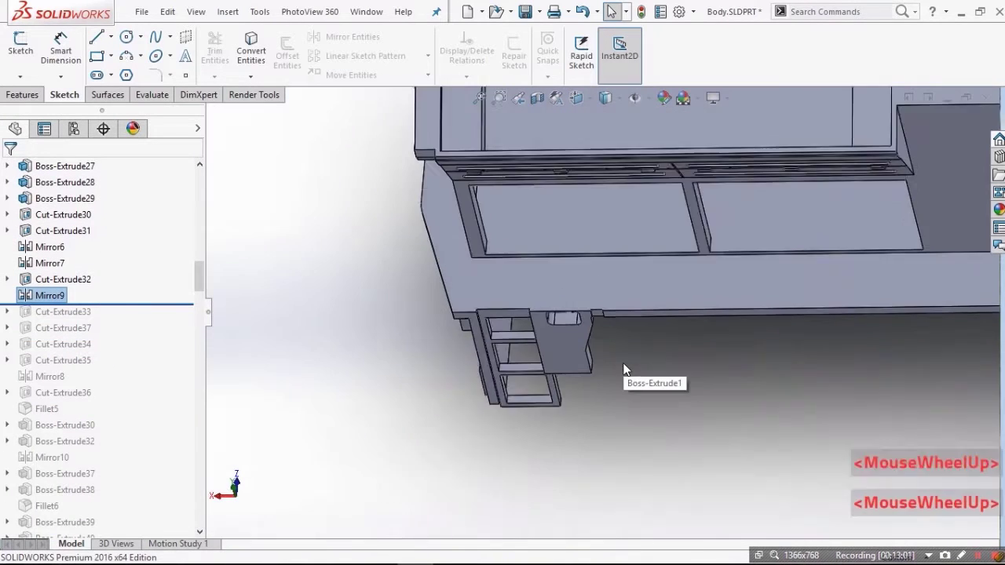
{"action": "middle_click_drag", "start_coordinate": [623, 291], "coordinate": [735, 316]}
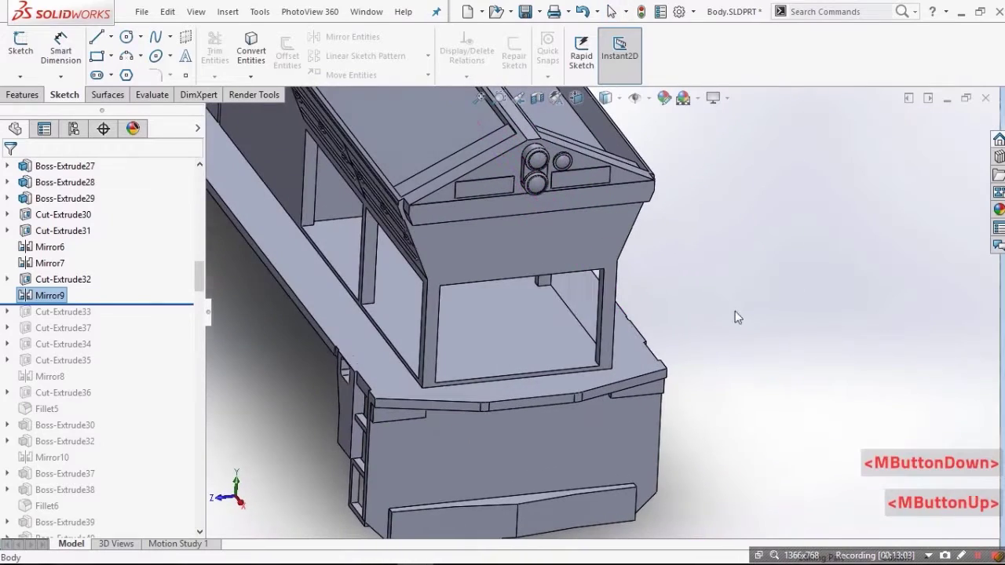
{"action": "scroll", "coordinate": [340, 355], "scroll_direction": "down", "scroll_amount": 2}
{"action": "scroll", "coordinate": [306, 335], "scroll_direction": "up", "scroll_amount": 5}
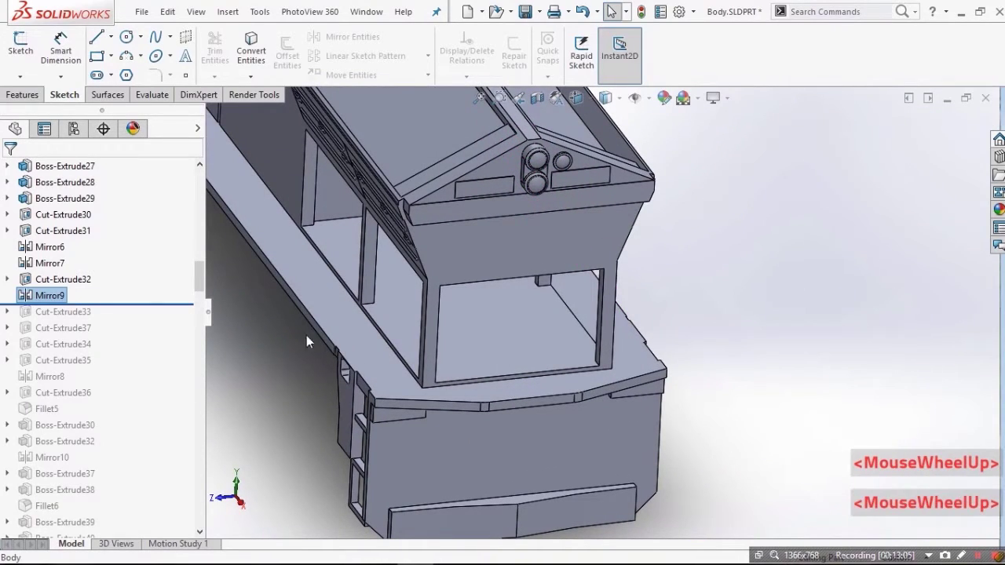
{"action": "scroll", "coordinate": [298, 360], "scroll_direction": "down", "scroll_amount": 2}
{"action": "middle_click_drag", "start_coordinate": [346, 311], "coordinate": [332, 305]}
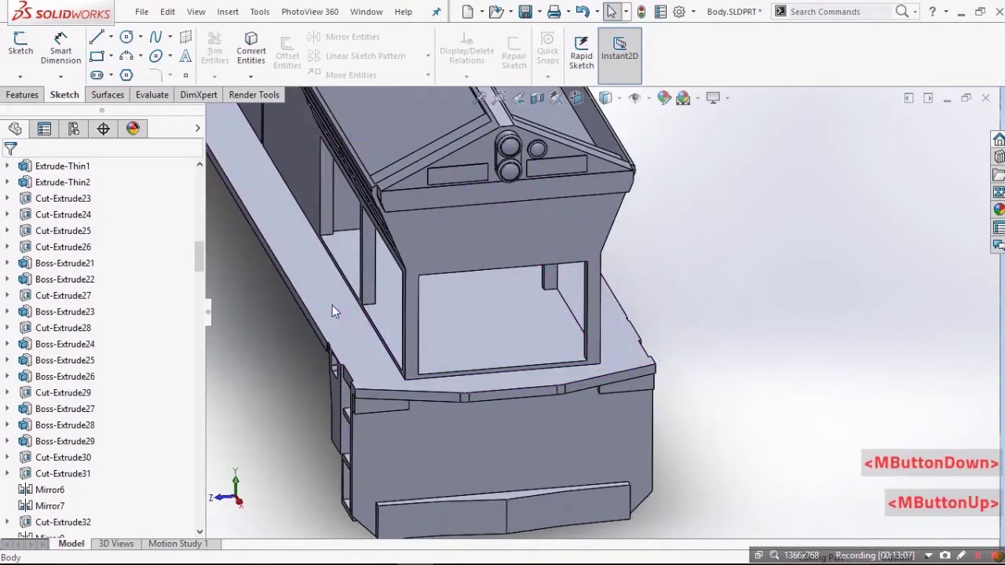
{"action": "scroll", "coordinate": [275, 303], "scroll_direction": "up", "scroll_amount": 1}
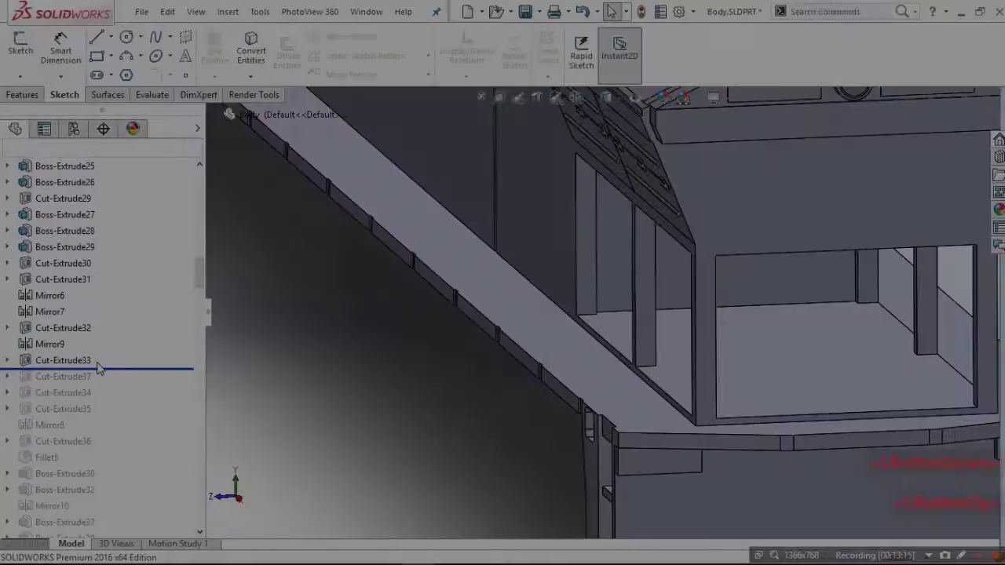
Step: Open Cut-Extrude33 for editing and examine its square contours and spacing dimensions near the steps, viewed normal to the sketch
{"action": "left_click", "coordinate": [98, 363]}
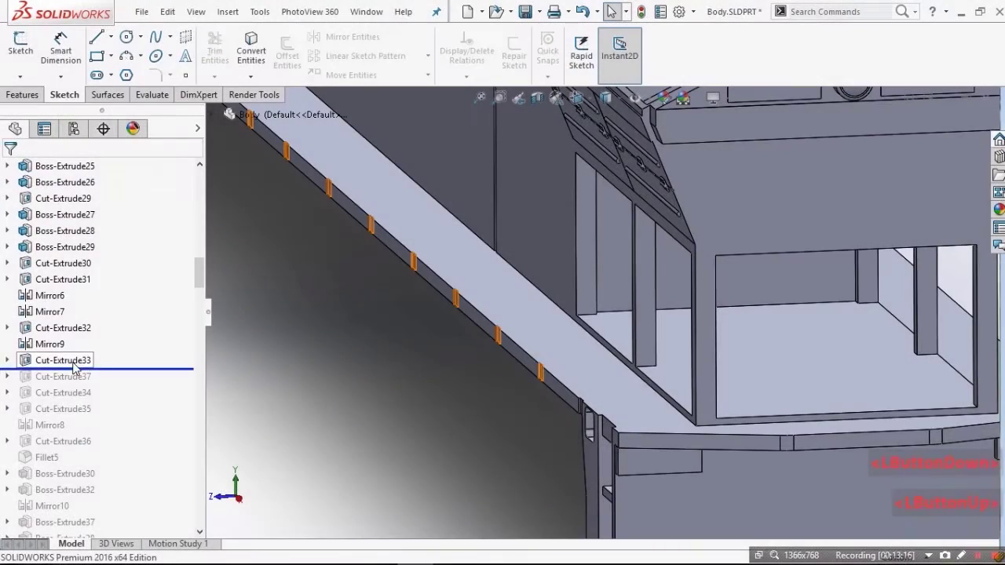
{"action": "left_click", "coordinate": [85, 323]}
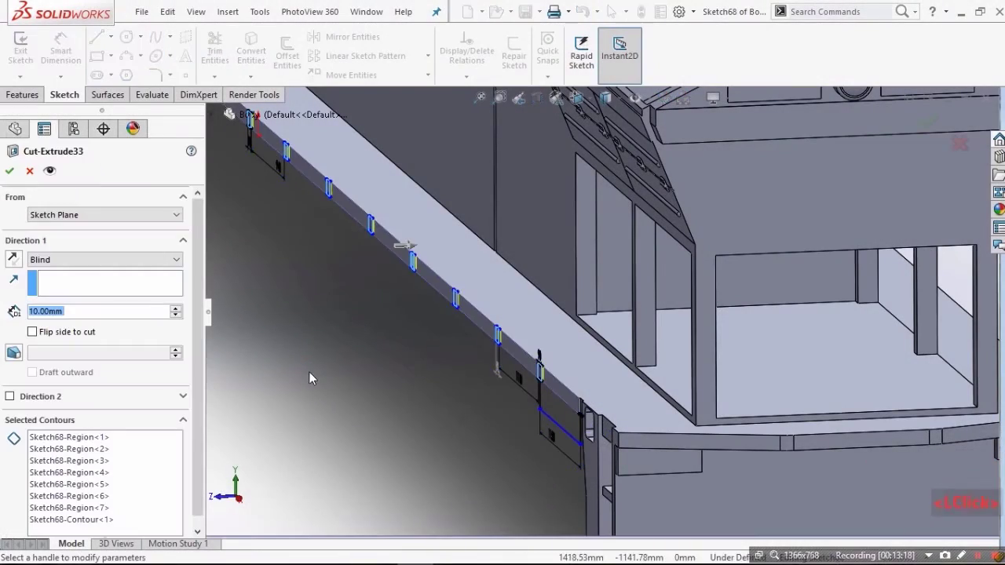
{"action": "key", "text": "ctrl"}
{"action": "key", "text": "ctrl+8"}
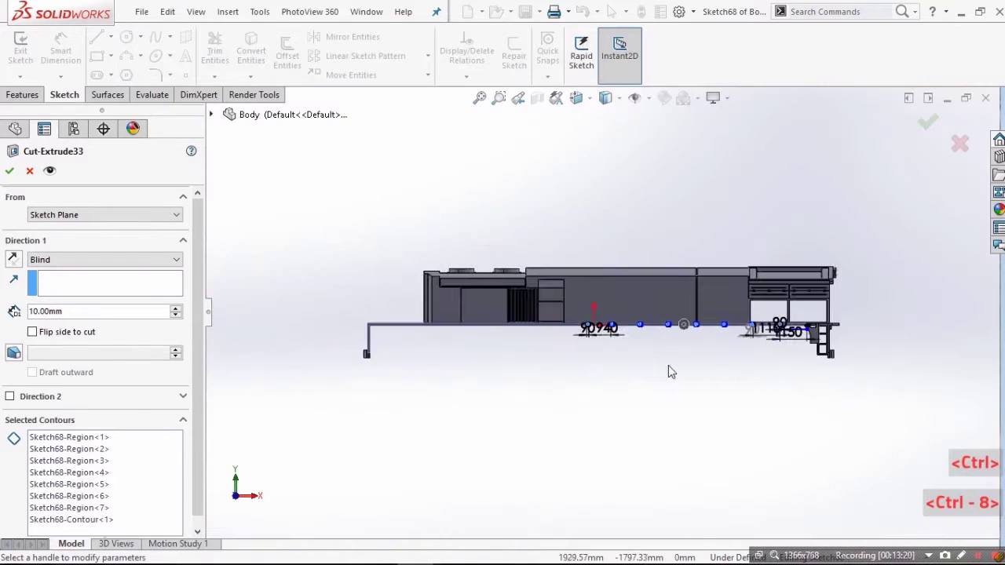
{"action": "scroll", "coordinate": [842, 346], "scroll_direction": "down", "scroll_amount": 5}
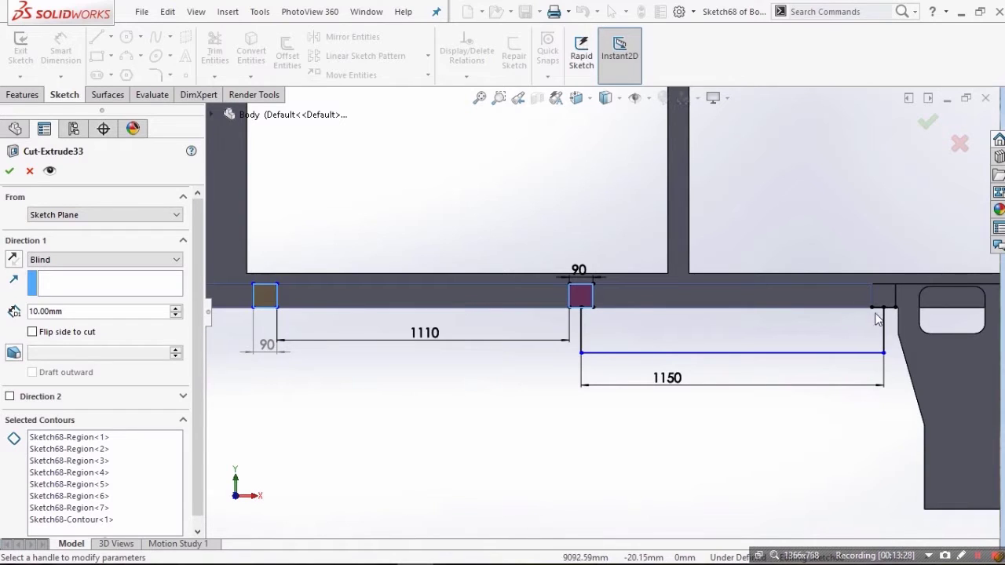
{"action": "scroll", "coordinate": [878, 318], "scroll_direction": "down", "scroll_amount": 4}
{"action": "scroll", "coordinate": [821, 314], "scroll_direction": "up", "scroll_amount": 2}
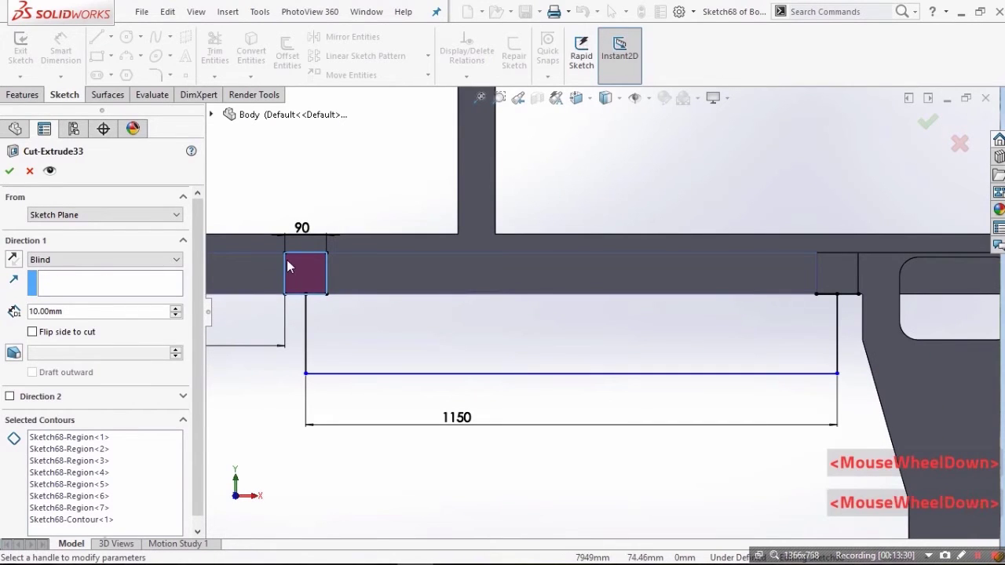
{"action": "scroll", "coordinate": [295, 292], "scroll_direction": "up", "scroll_amount": 2}
{"action": "scroll", "coordinate": [518, 403], "scroll_direction": "up", "scroll_amount": 4}
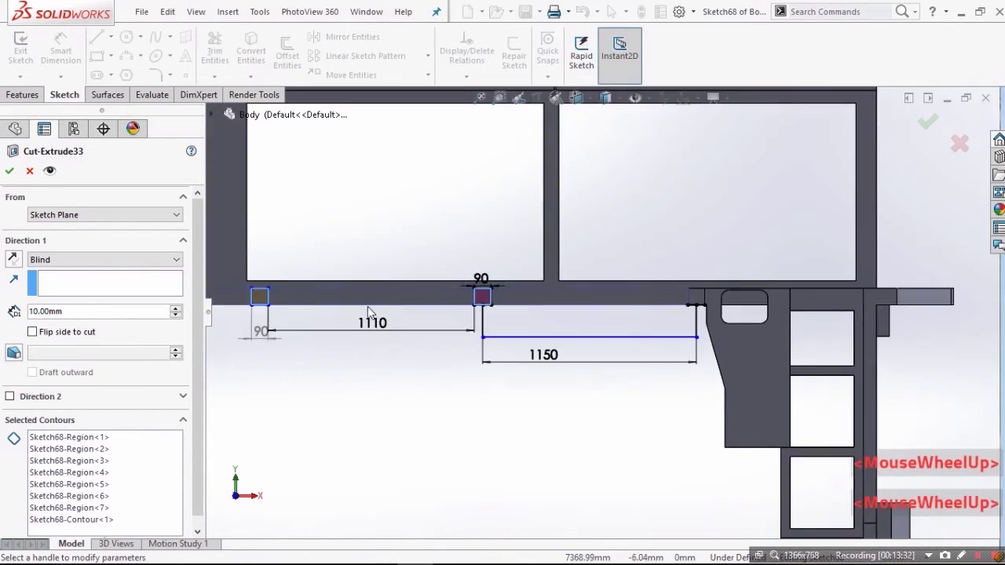
Step: Follow Cut-Extrude33's row of square contours along the platform edge and examine their spacing and cut preview up close
{"action": "scroll", "coordinate": [354, 312], "scroll_direction": "down", "scroll_amount": 3}
{"action": "scroll", "coordinate": [466, 342], "scroll_direction": "up", "scroll_amount": 4}
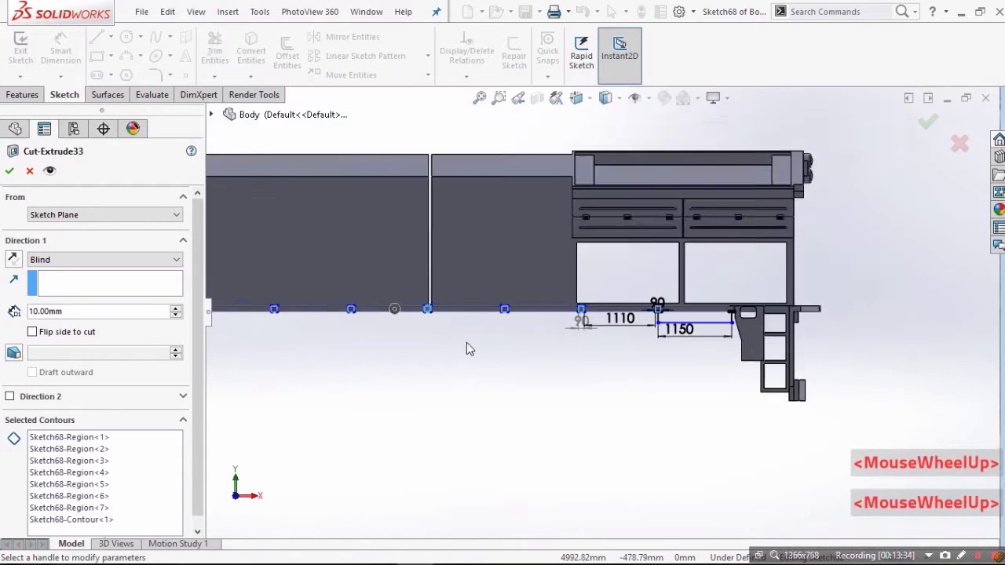
{"action": "scroll", "coordinate": [460, 343], "scroll_direction": "down", "scroll_amount": 1}
{"action": "scroll", "coordinate": [450, 344], "scroll_direction": "up", "scroll_amount": 2}
{"action": "scroll", "coordinate": [450, 344], "scroll_direction": "down", "scroll_amount": 4}
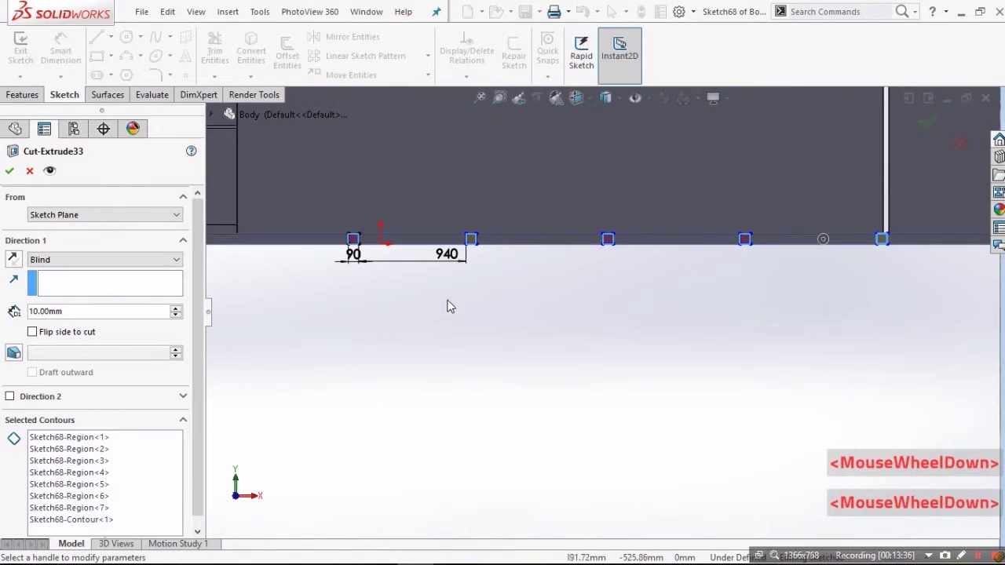
{"action": "middle_click_drag", "start_coordinate": [526, 299], "coordinate": [518, 330]}
{"action": "scroll", "coordinate": [806, 329], "scroll_direction": "up", "scroll_amount": 2}
{"action": "scroll", "coordinate": [848, 292], "scroll_direction": "down", "scroll_amount": 4}
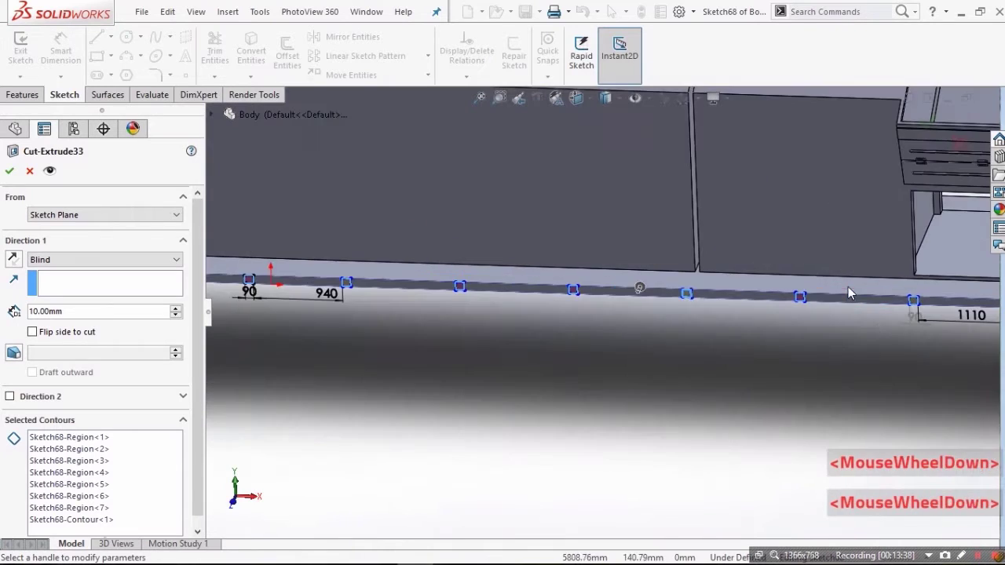
{"action": "scroll", "coordinate": [856, 306], "scroll_direction": "down", "scroll_amount": 3}
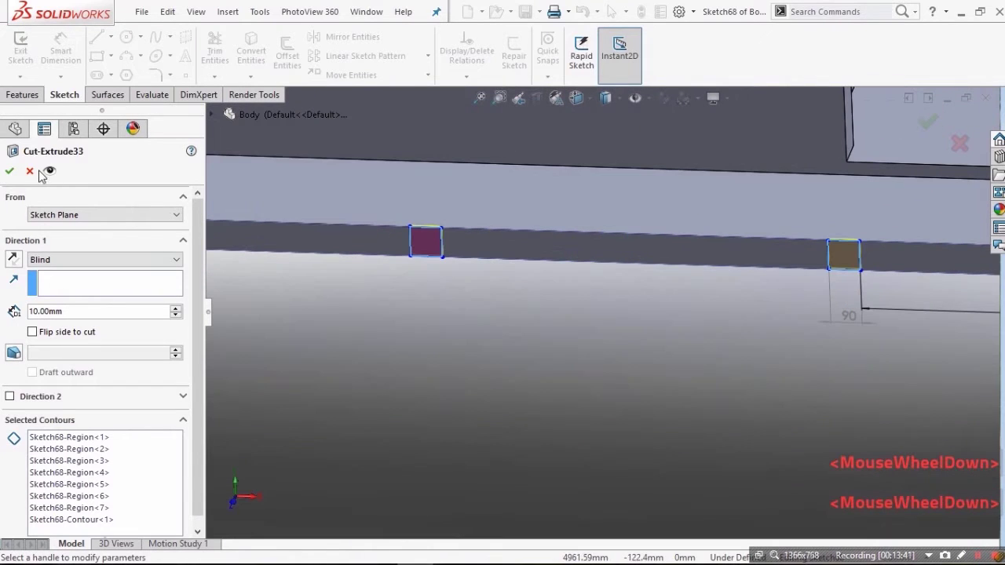
Step: Review the full row of Cut-Extrude33 contours, its blind depth and its selected contours, and close the edit
{"action": "scroll", "coordinate": [879, 320], "scroll_direction": "up", "scroll_amount": 3}
{"action": "scroll", "coordinate": [878, 315], "scroll_direction": "down", "scroll_amount": 1}
{"action": "scroll", "coordinate": [875, 315], "scroll_direction": "up", "scroll_amount": 3}
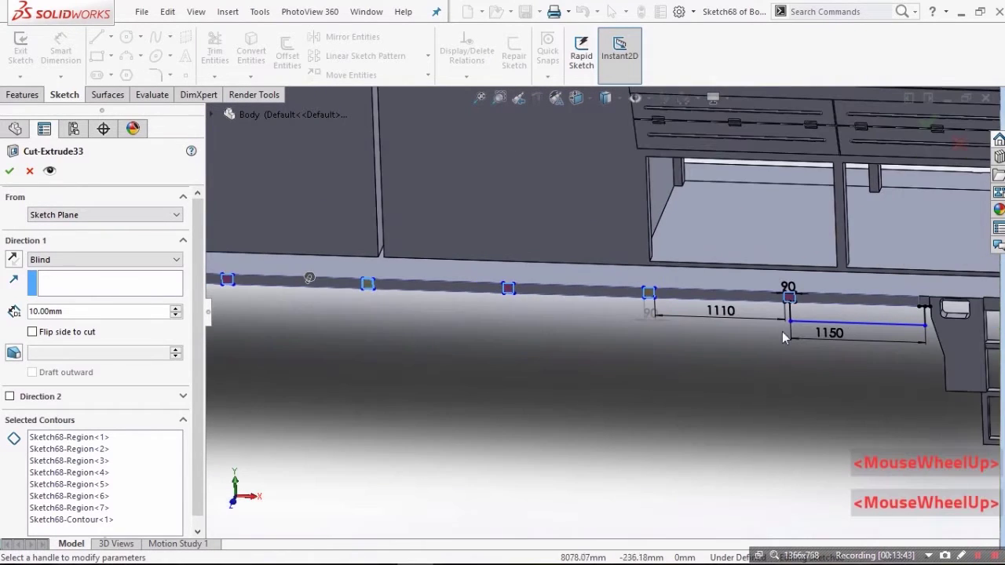
{"action": "scroll", "coordinate": [510, 306], "scroll_direction": "up", "scroll_amount": 4}
{"action": "scroll", "coordinate": [346, 313], "scroll_direction": "down", "scroll_amount": 1}
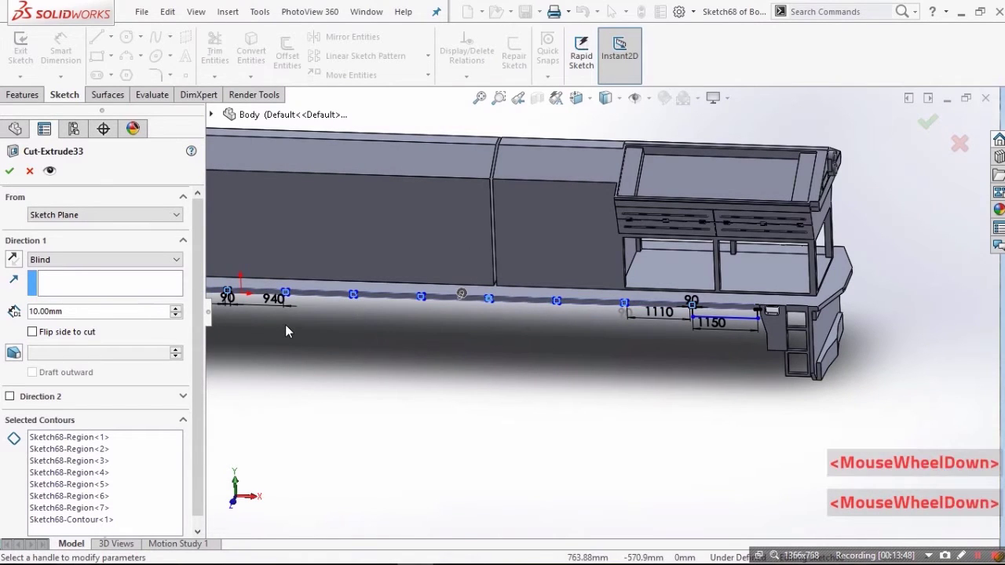
{"action": "scroll", "coordinate": [135, 291], "scroll_direction": "up", "scroll_amount": 2}
{"action": "scroll", "coordinate": [135, 291], "scroll_direction": "down", "scroll_amount": 2}
{"action": "left_click_drag", "start_coordinate": [196, 362], "coordinate": [268, 338]}
{"action": "key", "text": "Return"}
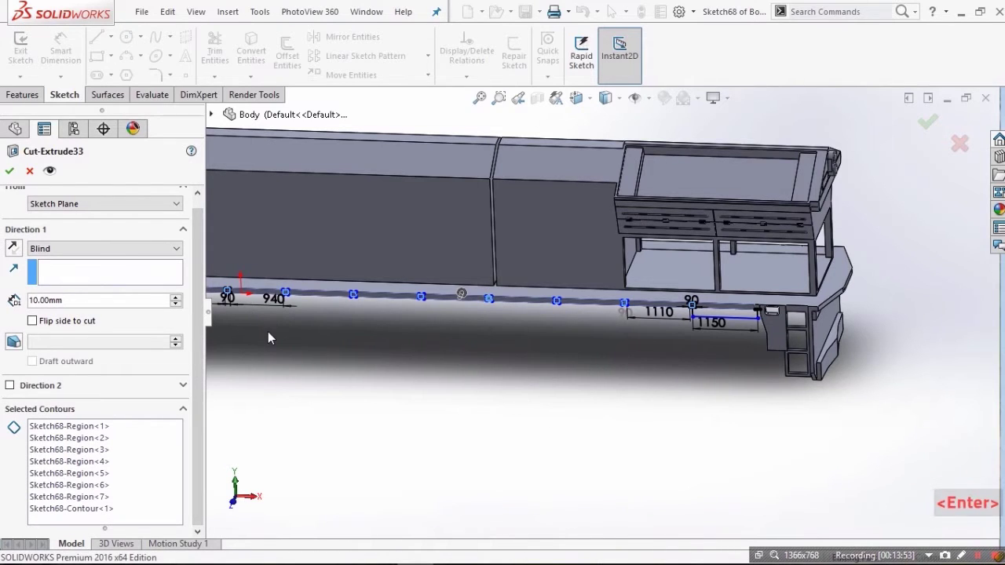
Step: Inspect the finished notches, reopen Cut-Extrude33 to check the contours nearest the projecting side box, and close the edit
{"action": "scroll", "coordinate": [267, 338], "scroll_direction": "up", "scroll_amount": 2}
{"action": "scroll", "coordinate": [267, 337], "scroll_direction": "down", "scroll_amount": 2}
{"action": "scroll", "coordinate": [426, 264], "scroll_direction": "down", "scroll_amount": 7}
{"action": "middle_click", "coordinate": [480, 297]}
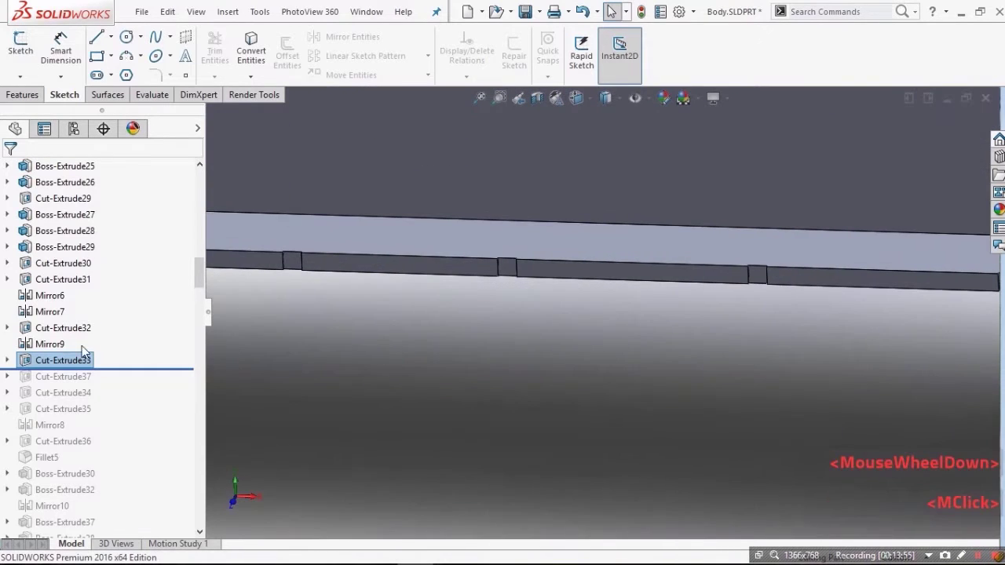
{"action": "left_click", "coordinate": [55, 357]}
{"action": "left_click", "coordinate": [72, 316]}
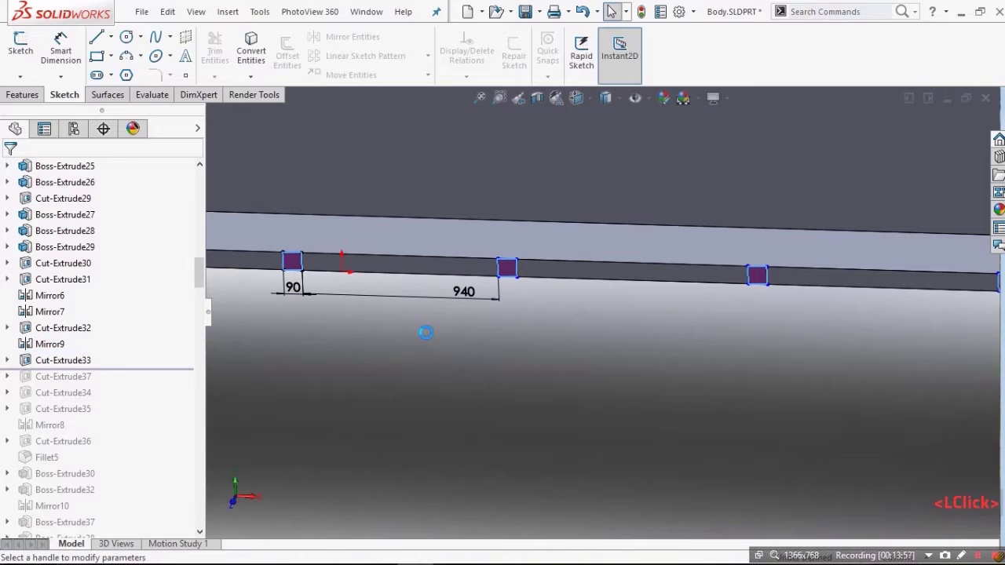
{"action": "scroll", "coordinate": [438, 336], "scroll_direction": "down", "scroll_amount": 2}
{"action": "scroll", "coordinate": [520, 242], "scroll_direction": "down", "scroll_amount": 2}
{"action": "scroll", "coordinate": [515, 250], "scroll_direction": "up", "scroll_amount": 4}
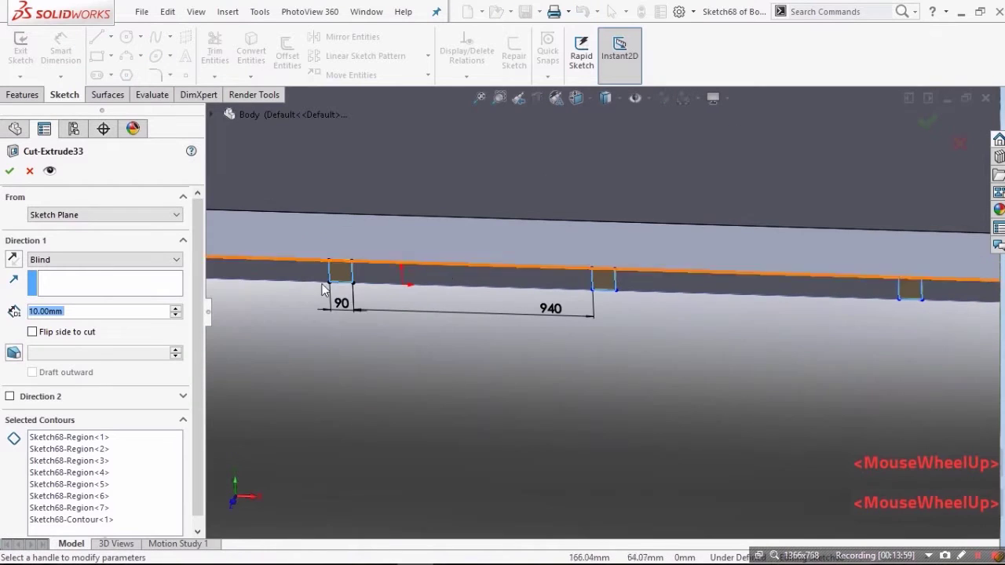
{"action": "scroll", "coordinate": [381, 308], "scroll_direction": "up", "scroll_amount": 3}
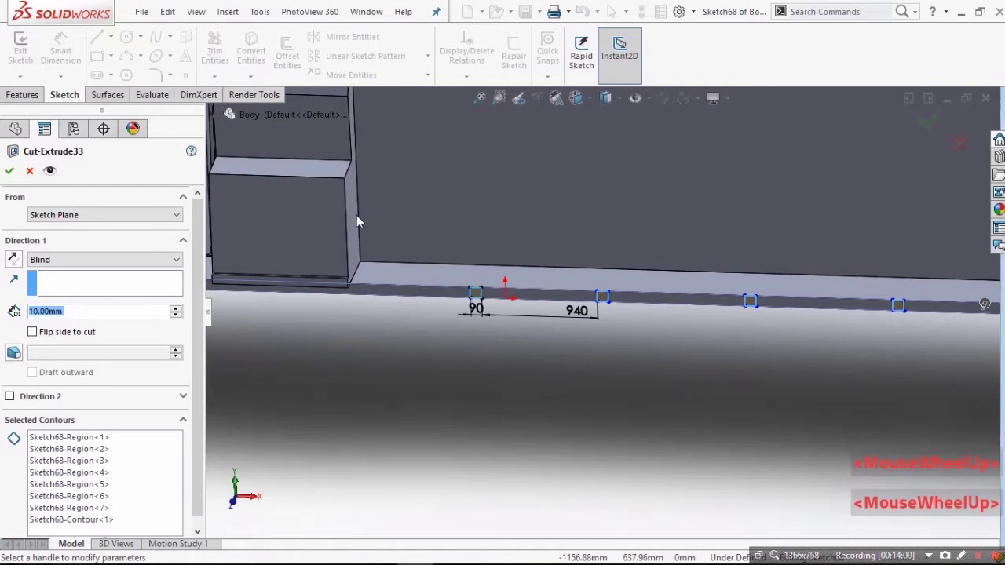
{"action": "left_click", "coordinate": [9, 170]}
Step: Roll the model forward past Cut-Extrude37, examine its dimensioned squares below the corrugated panel and side box in edit mode, and cancel
{"action": "left_click_drag", "start_coordinate": [106, 384], "coordinate": [107, 385]}
{"action": "scroll", "coordinate": [447, 315], "scroll_direction": "down", "scroll_amount": 4}
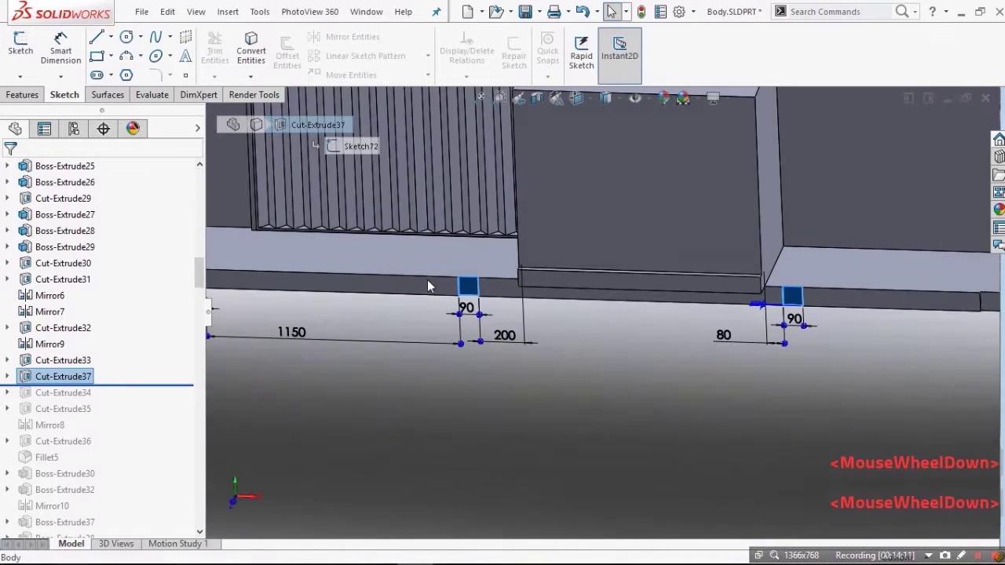
{"action": "left_click", "coordinate": [69, 361]}
{"action": "left_click", "coordinate": [84, 316]}
{"action": "scroll", "coordinate": [455, 292], "scroll_direction": "down", "scroll_amount": 3}
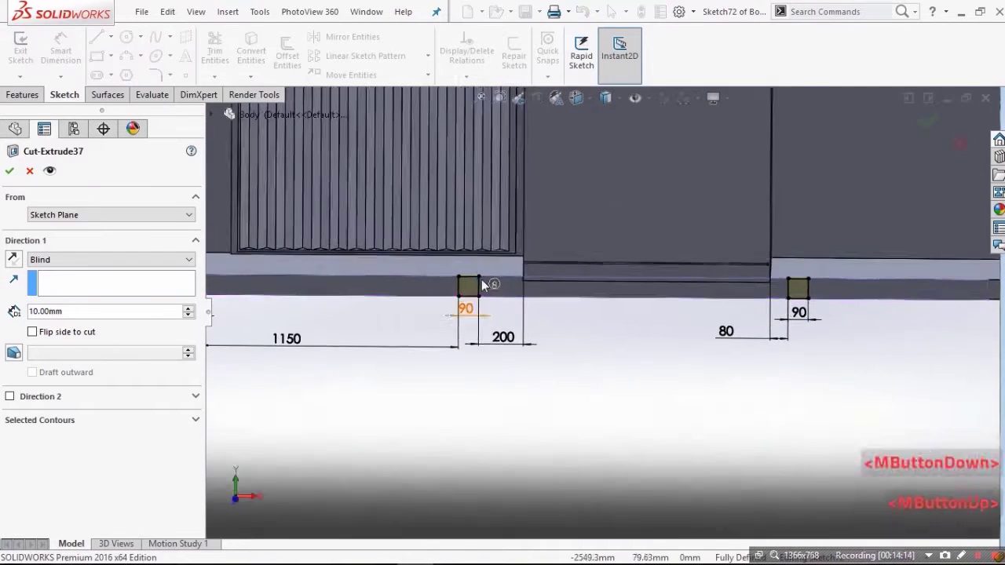
{"action": "scroll", "coordinate": [455, 293], "scroll_direction": "up", "scroll_amount": 1}
{"action": "scroll", "coordinate": [454, 293], "scroll_direction": "down", "scroll_amount": 2}
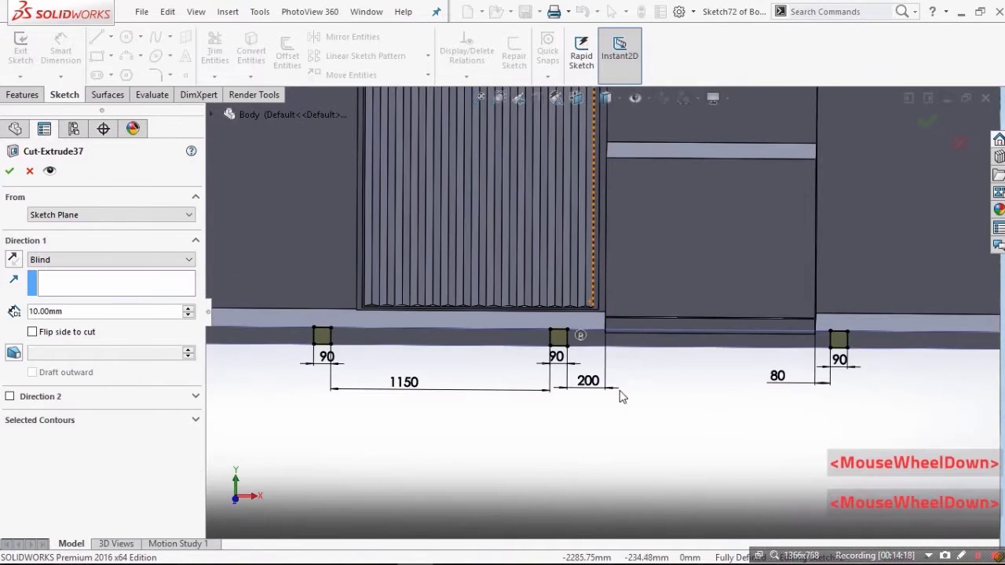
{"action": "key", "text": "f"}
{"action": "scroll", "coordinate": [529, 333], "scroll_direction": "down", "scroll_amount": 3}
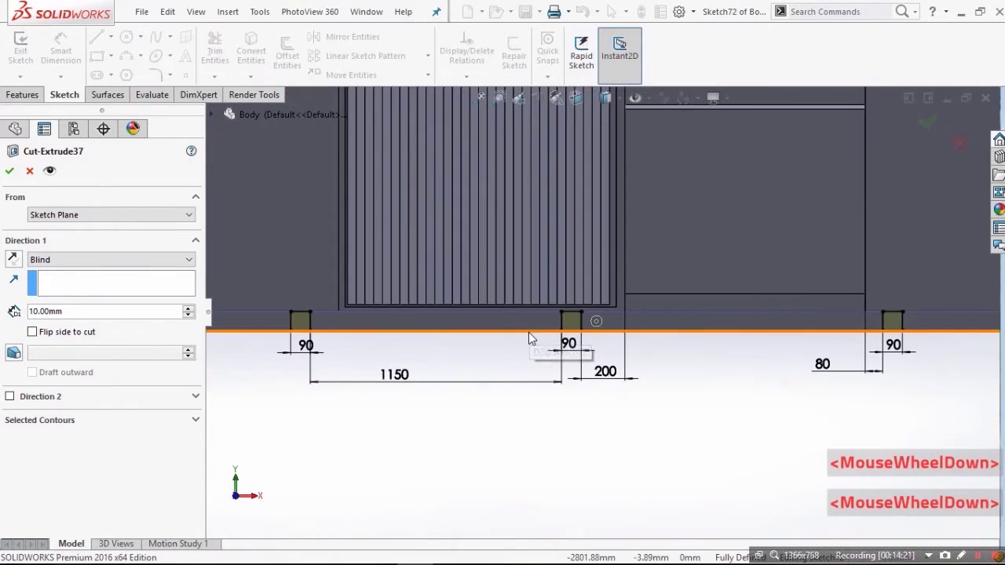
{"action": "left_click", "coordinate": [29, 170]}
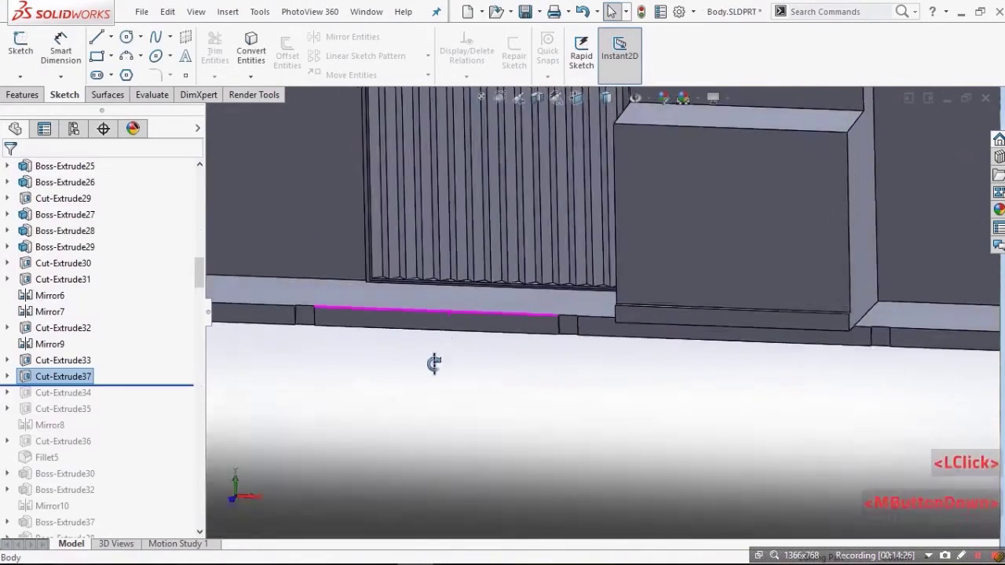
Step: Roll the model forward past Cut-Extrude34, examine its two dimensioned squares on the platform's front edge, and inspect the finished notches
{"action": "scroll", "coordinate": [538, 408], "scroll_direction": "up", "scroll_amount": 3}
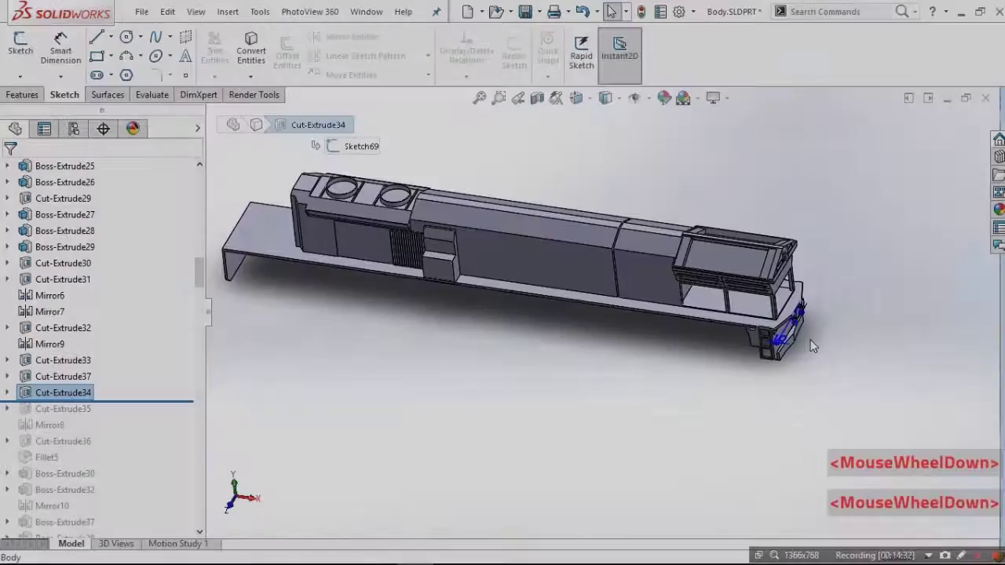
{"action": "scroll", "coordinate": [763, 303], "scroll_direction": "down", "scroll_amount": 5}
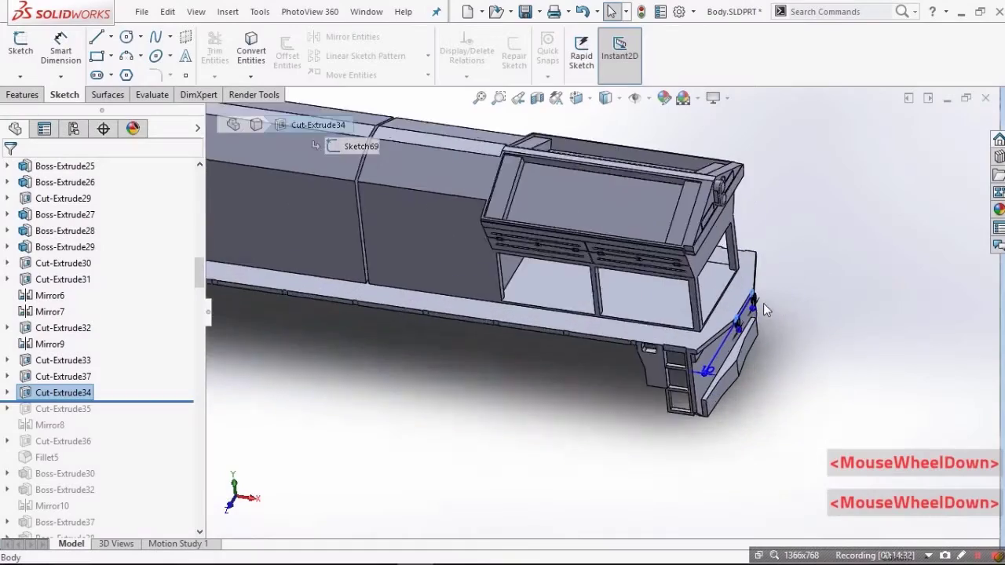
{"action": "mouse_move", "coordinate": [763, 303]}
{"action": "middle_mouse_down"}
{"action": "mouse_move", "coordinate": [635, 390]}
{"action": "mouse_move", "coordinate": [652, 367]}
{"action": "middle_mouse_up"}
{"action": "scroll", "coordinate": [653, 367], "scroll_direction": "down", "scroll_amount": 4}
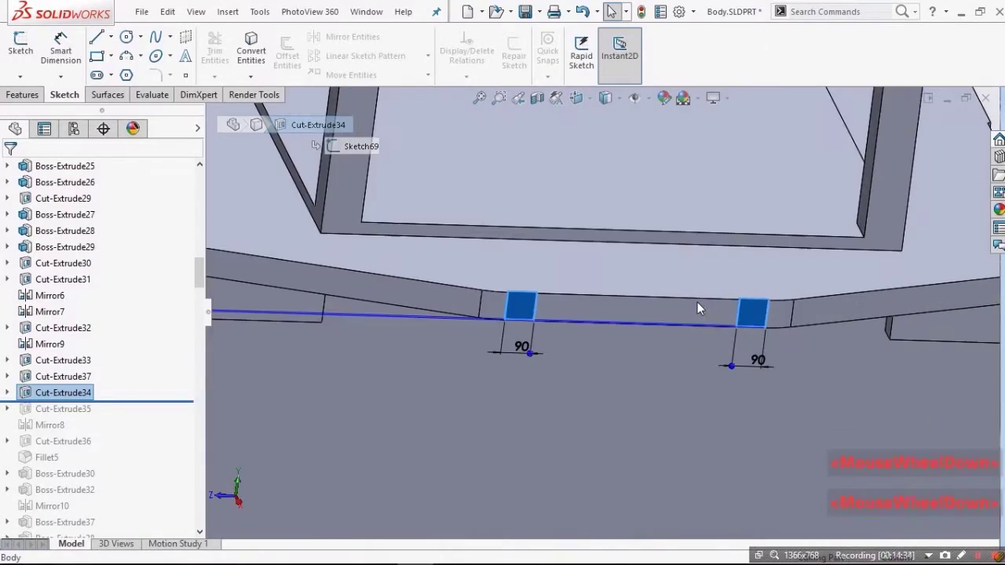
{"action": "scroll", "coordinate": [641, 291], "scroll_direction": "down", "scroll_amount": 3}
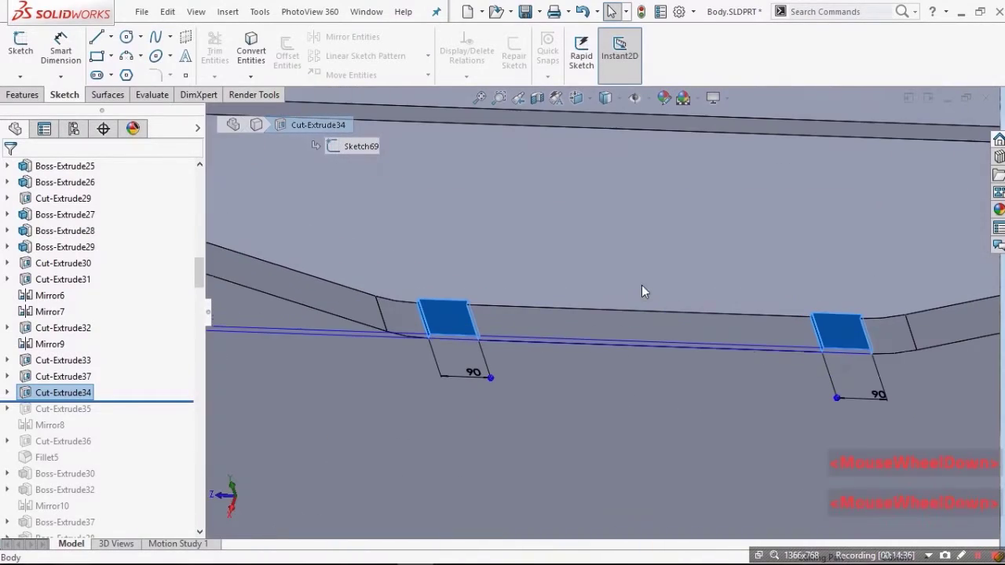
{"action": "left_click", "coordinate": [74, 377]}
{"action": "left_click", "coordinate": [90, 352]}
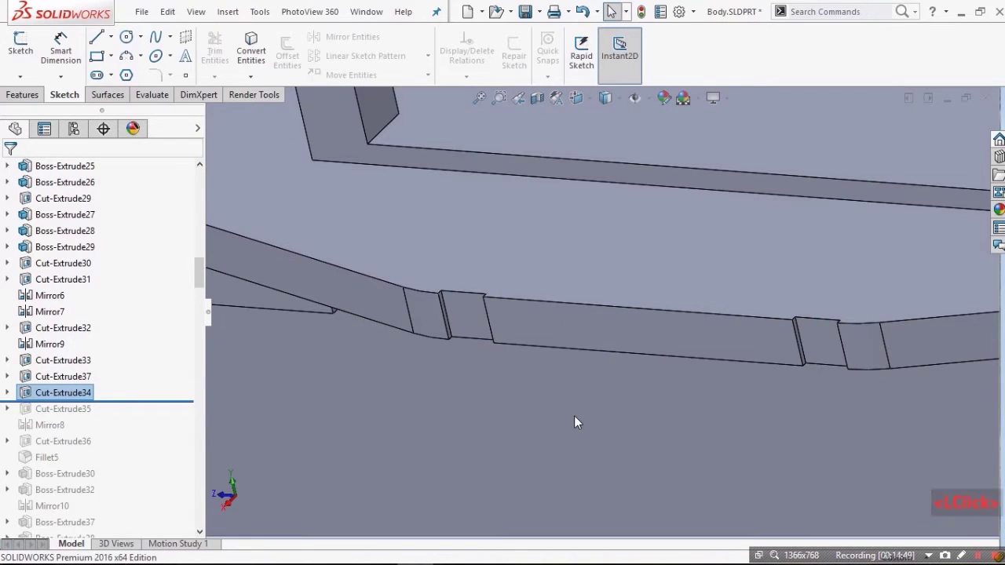
{"action": "middle_click_drag", "start_coordinate": [577, 422], "coordinate": [648, 404]}
{"action": "scroll", "coordinate": [813, 314], "scroll_direction": "up", "scroll_amount": 1}
{"action": "middle_click_drag", "start_coordinate": [810, 311], "coordinate": [738, 322]}
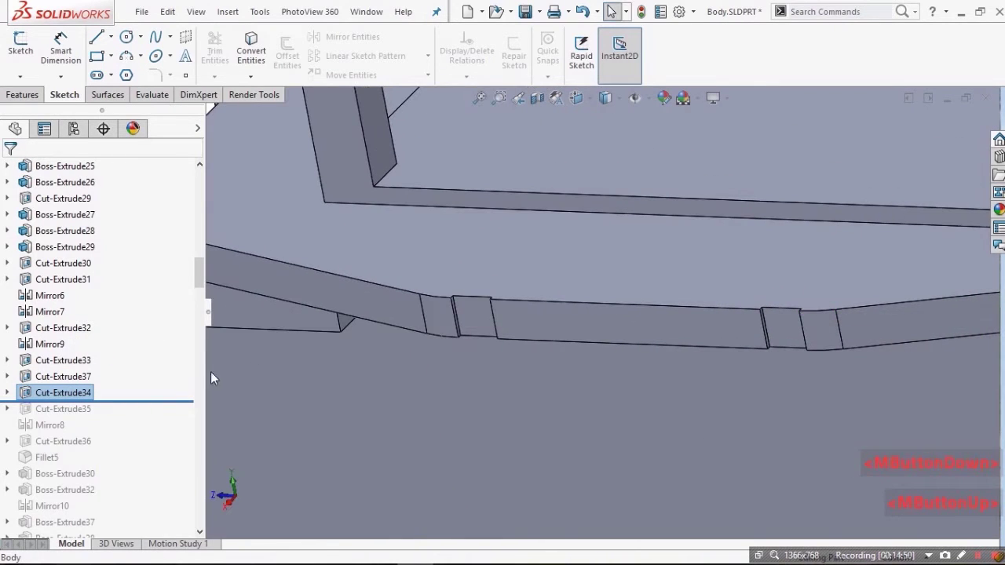
Step: Roll forward past Cut-Extrude35, examine its square contour on the angled front edge and its blind depth in edit mode, and close the edit
{"action": "left_click_drag", "start_coordinate": [85, 412], "coordinate": [76, 411]}
{"action": "left_click", "coordinate": [71, 409]}
{"action": "left_click", "coordinate": [86, 382]}
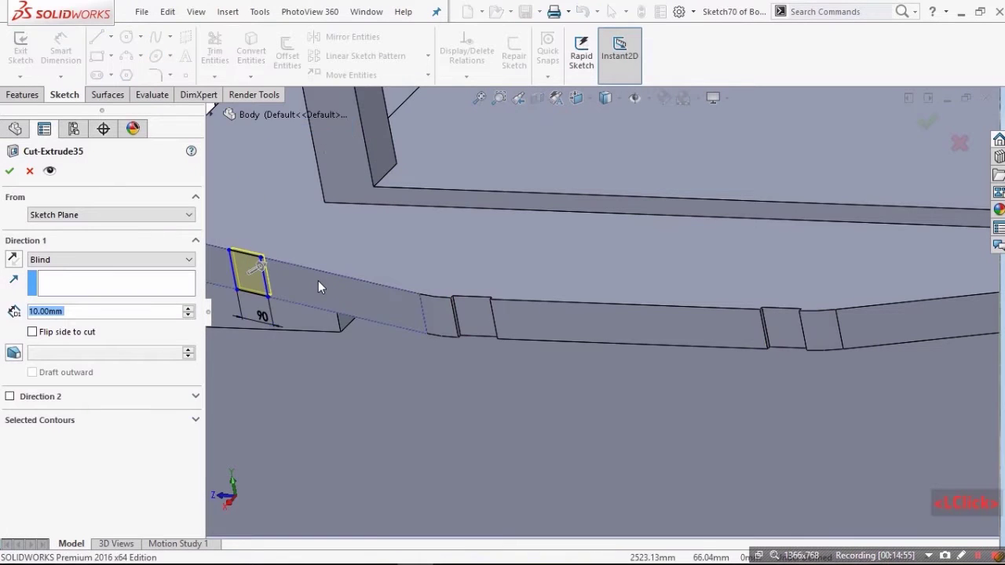
{"action": "scroll", "coordinate": [318, 280], "scroll_direction": "up", "scroll_amount": 4}
{"action": "scroll", "coordinate": [427, 257], "scroll_direction": "down", "scroll_amount": 5}
{"action": "mouse_move", "coordinate": [486, 330]}
{"action": "middle_mouse_down"}
{"action": "mouse_move", "coordinate": [524, 254]}
{"action": "mouse_move", "coordinate": [526, 204]}
{"action": "mouse_move", "coordinate": [675, 296]}
{"action": "middle_mouse_up"}
{"action": "scroll", "coordinate": [666, 340], "scroll_direction": "up", "scroll_amount": 3}
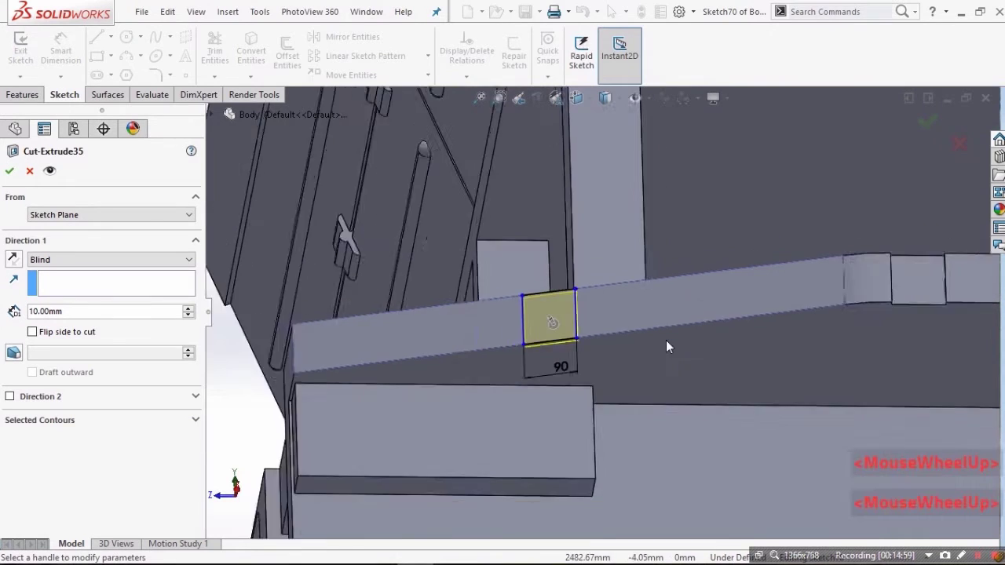
{"action": "mouse_move", "coordinate": [658, 281]}
{"action": "middle_mouse_down"}
{"action": "mouse_move", "coordinate": [642, 338]}
{"action": "mouse_move", "coordinate": [643, 431]}
{"action": "middle_mouse_up"}
{"action": "scroll", "coordinate": [643, 431], "scroll_direction": "up", "scroll_amount": 4}
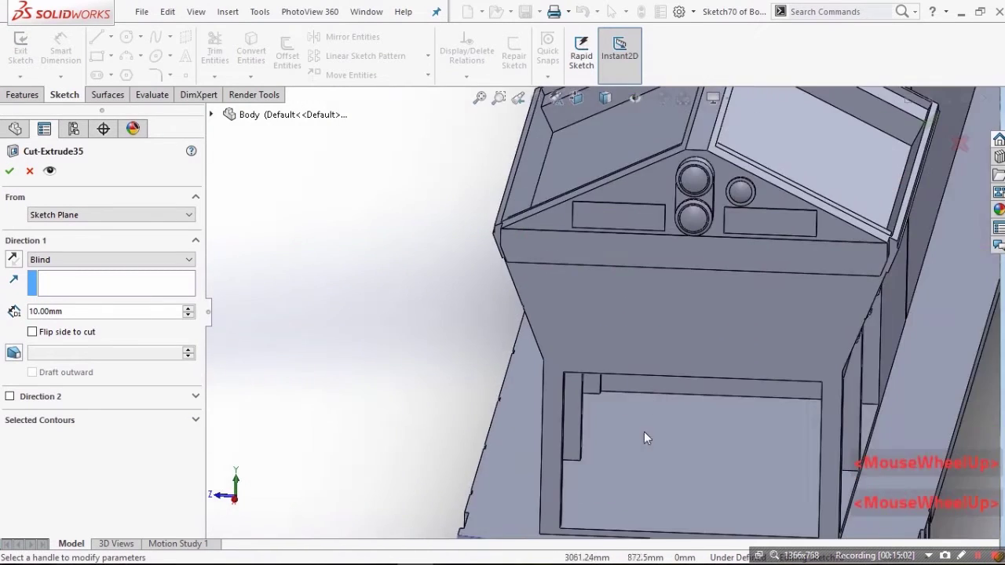
{"action": "scroll", "coordinate": [572, 361], "scroll_direction": "down", "scroll_amount": 4}
{"action": "left_click", "coordinate": [11, 172]}
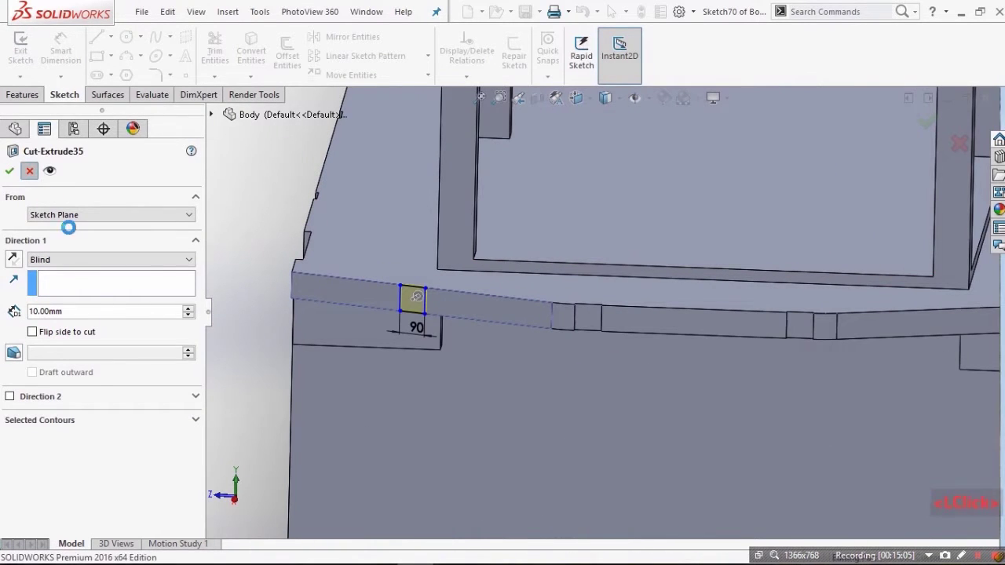
Step: Roll forward past Mirror8 and compare the original and mirrored notches on the two angled parts of the platform's front edge
{"action": "left_click_drag", "start_coordinate": [108, 416], "coordinate": [102, 425]}
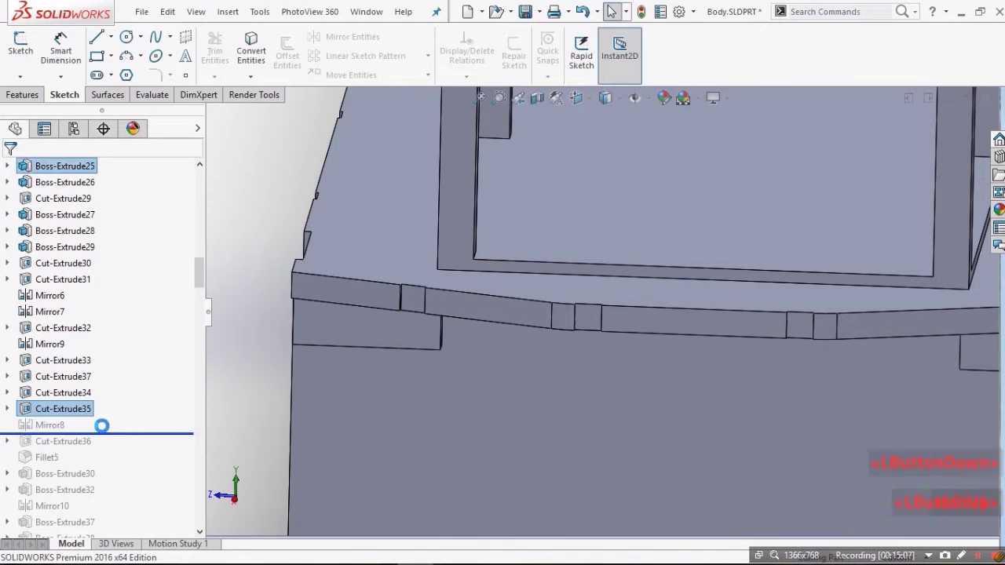
{"action": "scroll", "coordinate": [671, 306], "scroll_direction": "up", "scroll_amount": 3}
{"action": "scroll", "coordinate": [734, 302], "scroll_direction": "down", "scroll_amount": 3}
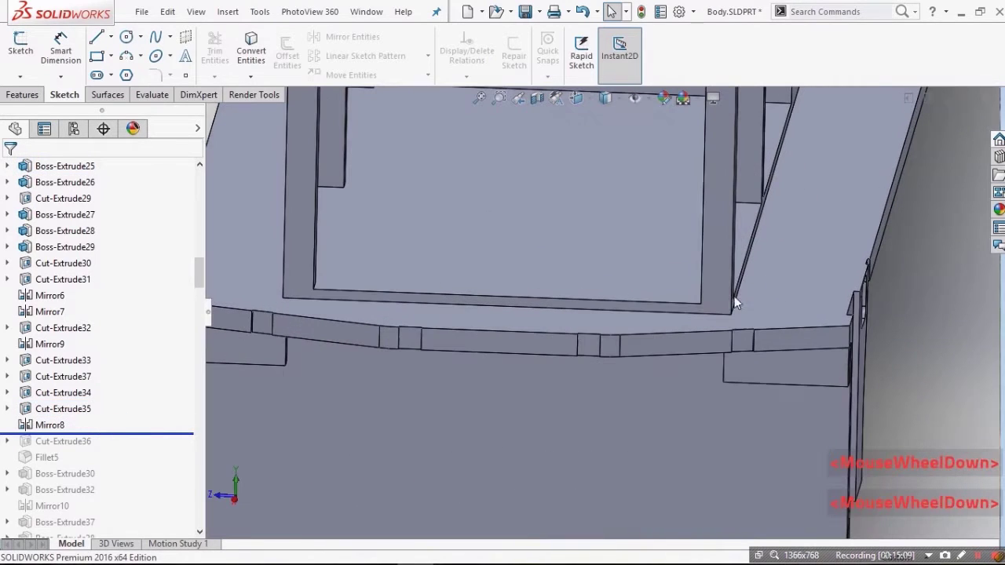
{"action": "left_click", "coordinate": [49, 425]}
{"action": "scroll", "coordinate": [543, 308], "scroll_direction": "up", "scroll_amount": 3}
{"action": "scroll", "coordinate": [503, 330], "scroll_direction": "down", "scroll_amount": 4}
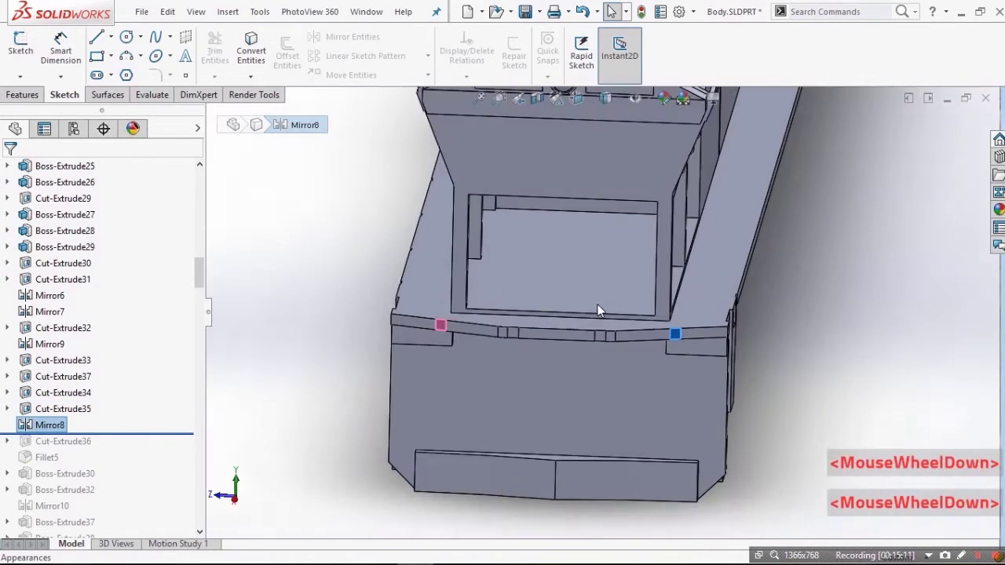
{"action": "scroll", "coordinate": [451, 343], "scroll_direction": "down", "scroll_amount": 3}
{"action": "scroll", "coordinate": [662, 318], "scroll_direction": "up", "scroll_amount": 3}
{"action": "left_click", "coordinate": [262, 271]}
{"action": "scroll", "coordinate": [843, 307], "scroll_direction": "down", "scroll_amount": 1}
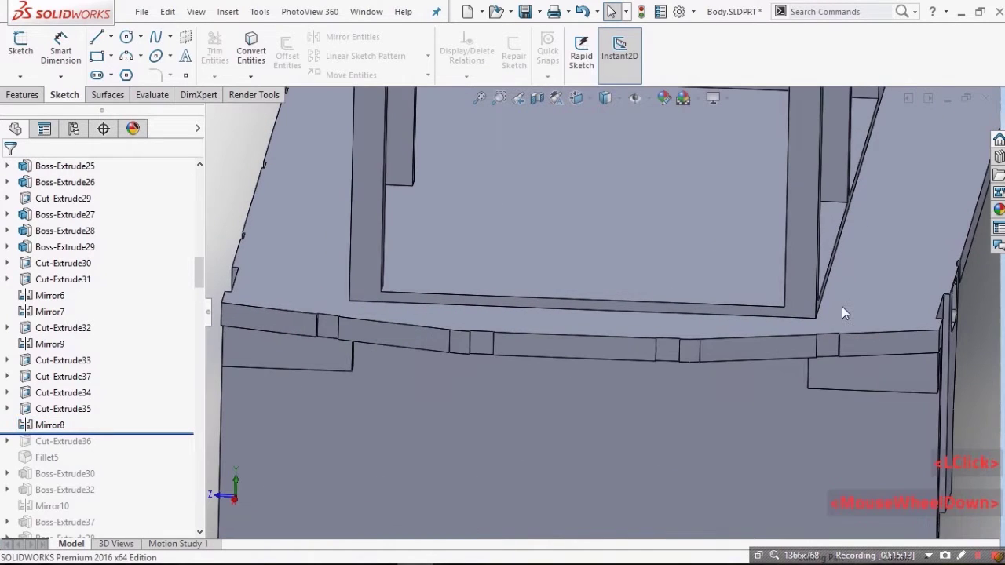
{"action": "left_click", "coordinate": [50, 424]}
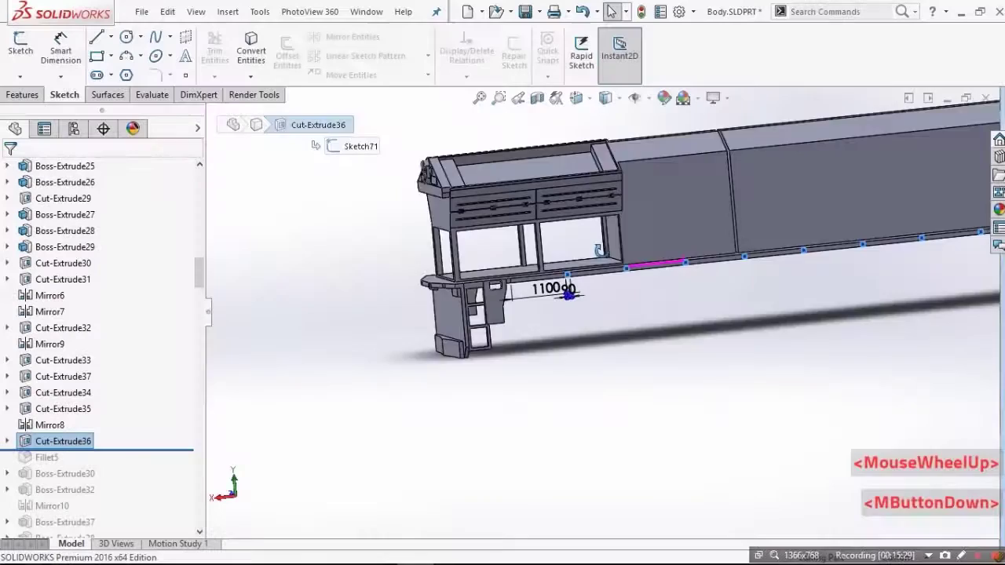
Step: Open the sketch of Cut-Extrude36 and examine the first square's dimensions and its lower line's relations below the cab opening
{"action": "scroll", "coordinate": [563, 301], "scroll_direction": "down", "scroll_amount": 7}
{"action": "left_click", "coordinate": [84, 442]}
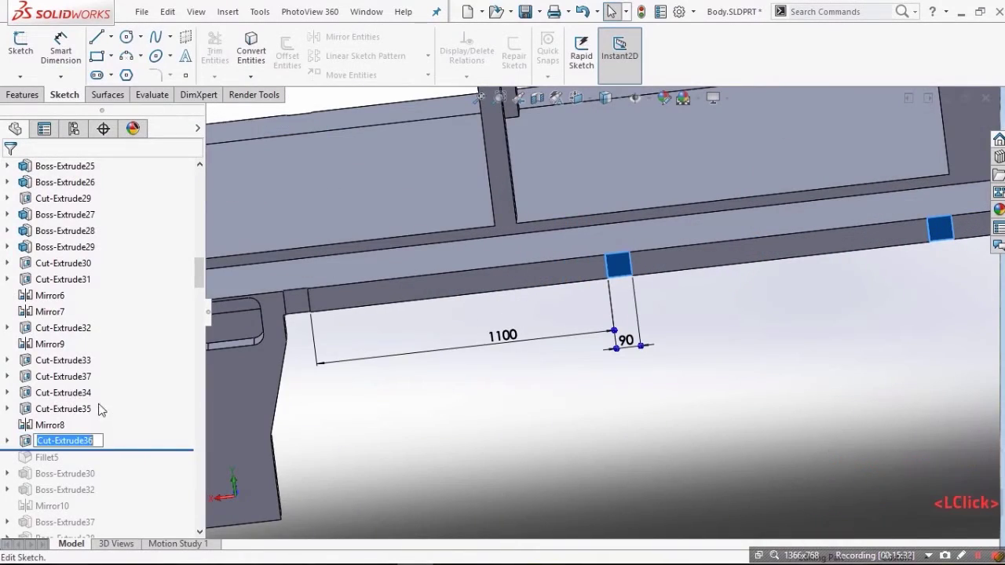
{"action": "left_click", "coordinate": [90, 399]}
{"action": "scroll", "coordinate": [797, 279], "scroll_direction": "up", "scroll_amount": 5}
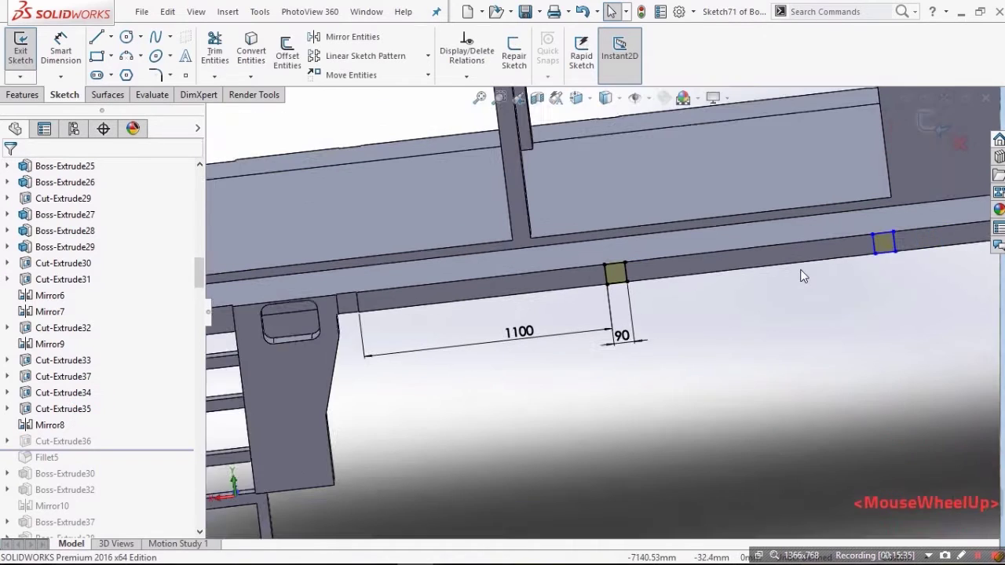
{"action": "scroll", "coordinate": [461, 336], "scroll_direction": "down", "scroll_amount": 5}
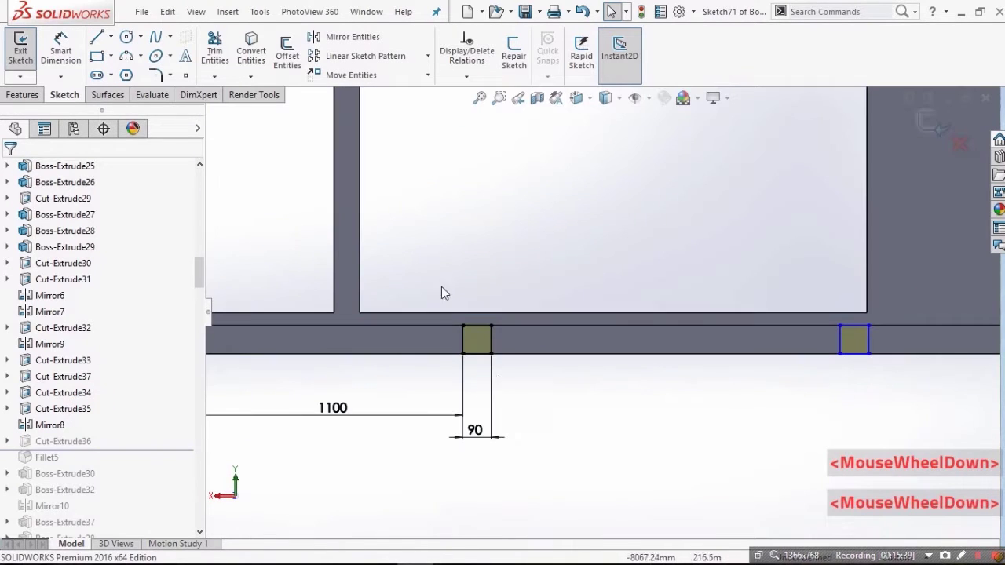
{"action": "left_click", "coordinate": [477, 361]}
{"action": "left_click", "coordinate": [479, 390]}
{"action": "left_click", "coordinate": [479, 354]}
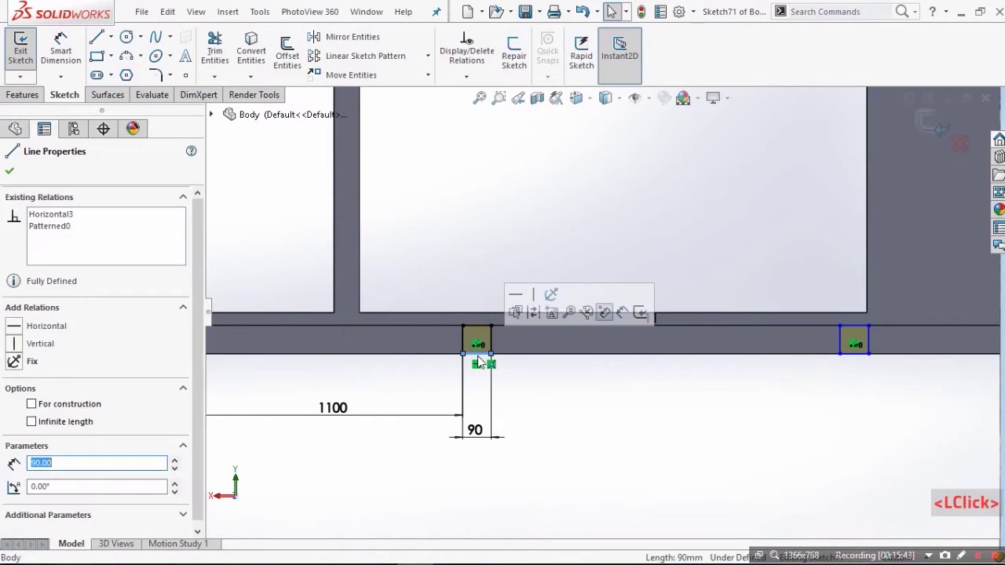
Step: Follow the patterned squares along the platform's side edge, select one of their lines to check its pattern relation, and exit the sketch
{"action": "scroll", "coordinate": [538, 386], "scroll_direction": "up", "scroll_amount": 4}
{"action": "scroll", "coordinate": [630, 341], "scroll_direction": "down", "scroll_amount": 5}
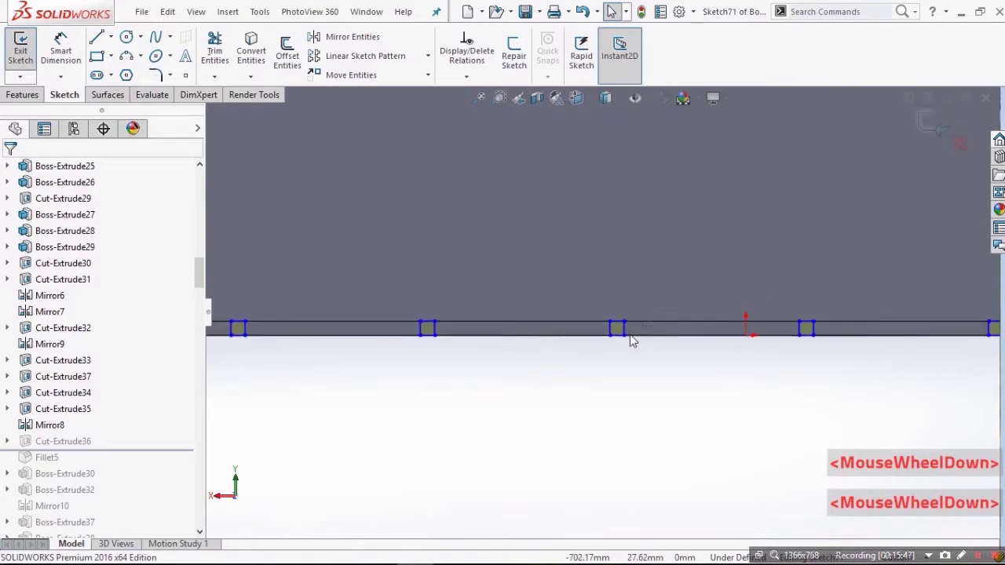
{"action": "left_click", "coordinate": [555, 327]}
{"action": "scroll", "coordinate": [454, 365], "scroll_direction": "up", "scroll_amount": 4}
{"action": "scroll", "coordinate": [454, 358], "scroll_direction": "down", "scroll_amount": 3}
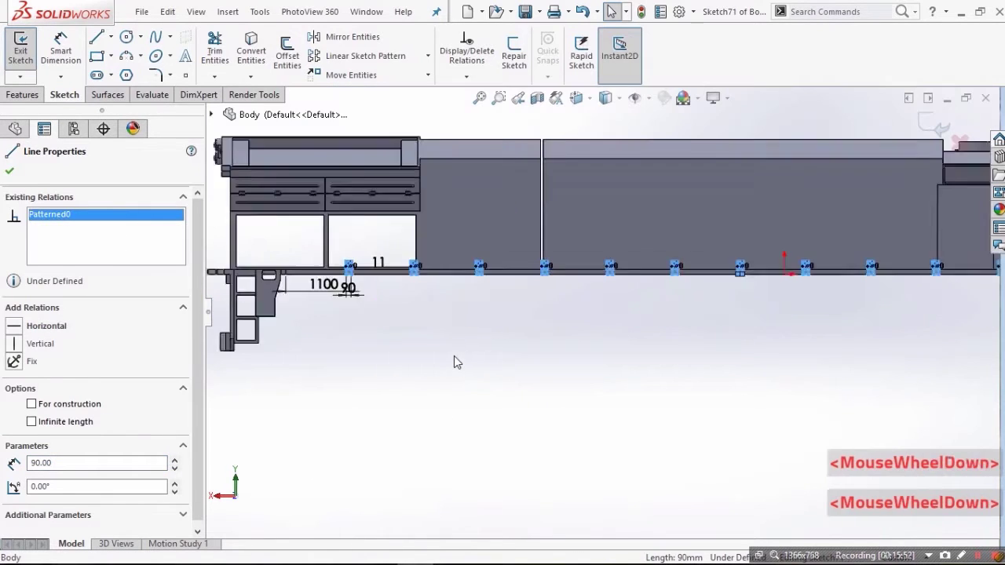
{"action": "left_click", "coordinate": [454, 355]}
{"action": "middle_click_drag", "start_coordinate": [454, 355], "coordinate": [393, 361]}
{"action": "scroll", "coordinate": [552, 241], "scroll_direction": "down", "scroll_amount": 8}
{"action": "left_click", "coordinate": [932, 123]}
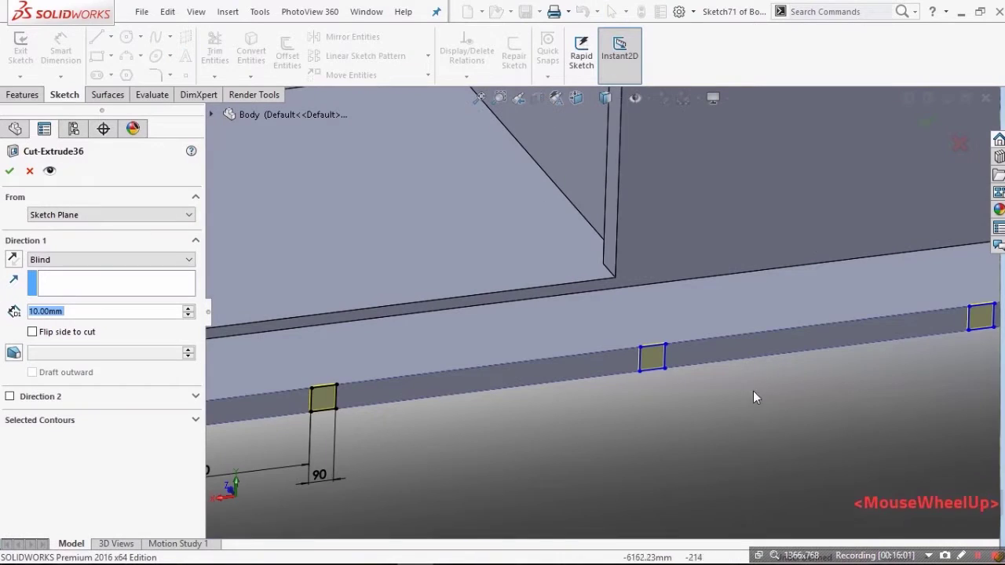
Step: Review Cut-Extrude36's blind depth and its full row of square contours along the platform edge in edit mode
{"action": "scroll", "coordinate": [334, 383], "scroll_direction": "down", "scroll_amount": 4}
{"action": "middle_click_drag", "start_coordinate": [333, 383], "coordinate": [310, 428]}
{"action": "scroll", "coordinate": [728, 317], "scroll_direction": "up", "scroll_amount": 12}
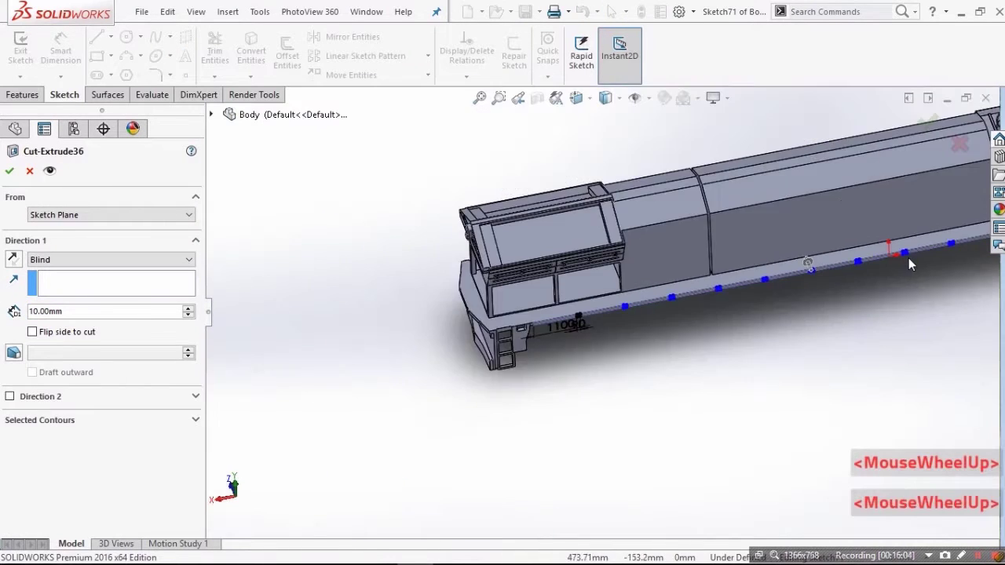
{"action": "scroll", "coordinate": [428, 277], "scroll_direction": "down", "scroll_amount": 6}
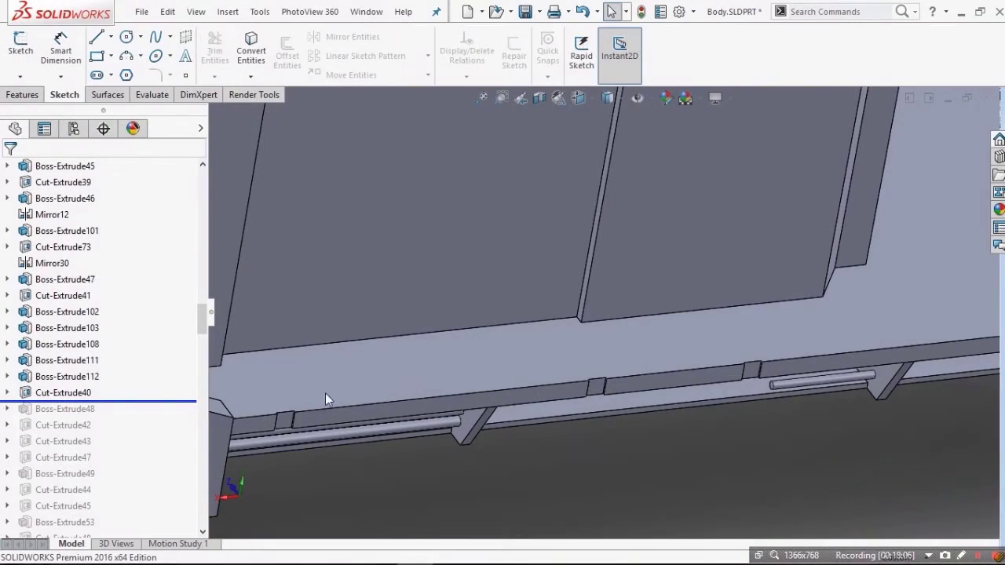
Step: Open Cut-Extrude40 for editing, examine its two dimensioned squares and blind depth, cancel the edit, and inspect the notches
{"action": "left_click", "coordinate": [66, 393]}
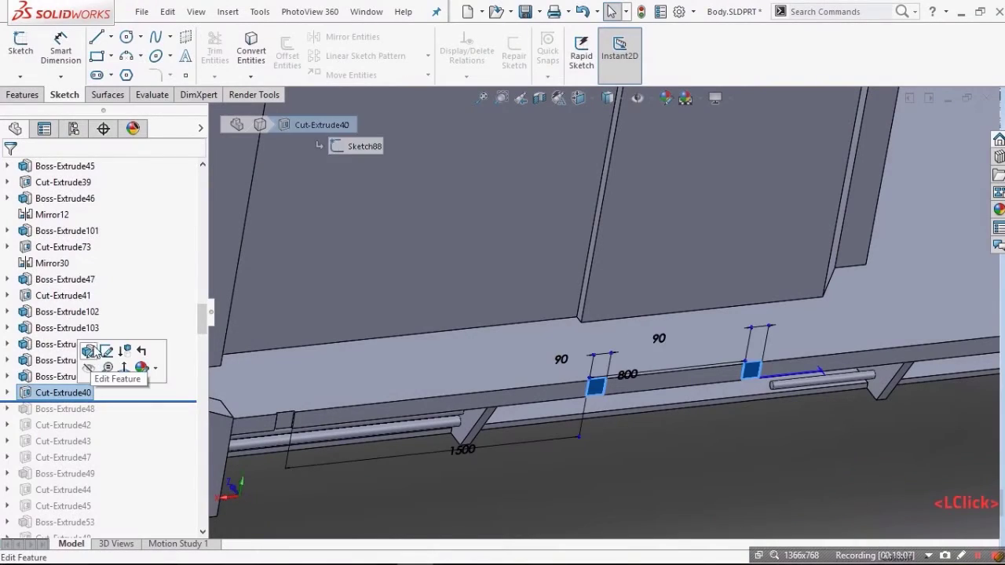
{"action": "left_click", "coordinate": [89, 353]}
{"action": "middle_click_drag", "start_coordinate": [601, 363], "coordinate": [609, 353]}
{"action": "scroll", "coordinate": [785, 341], "scroll_direction": "down", "scroll_amount": 3}
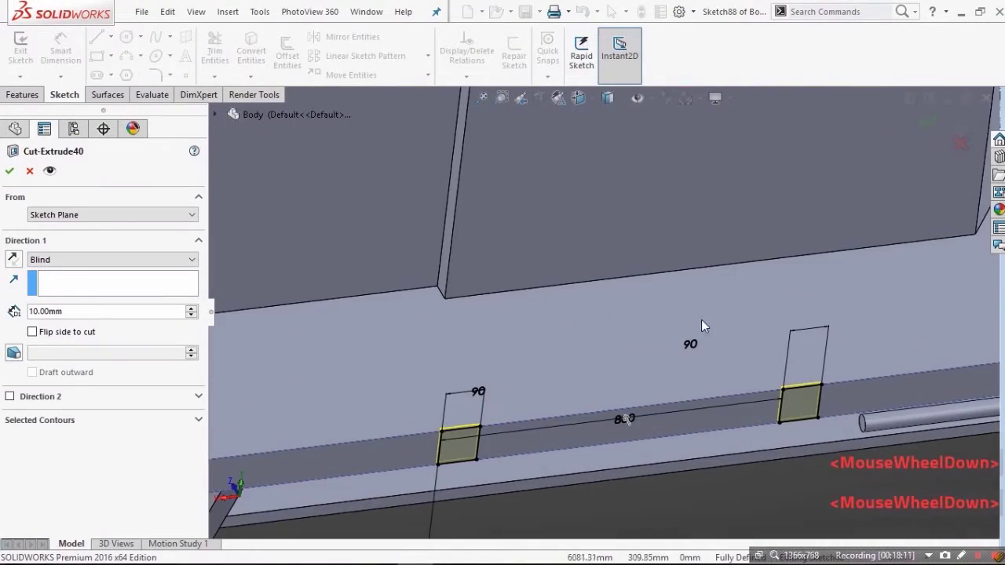
{"action": "middle_click_drag", "start_coordinate": [699, 345], "coordinate": [738, 388]}
{"action": "left_click", "coordinate": [30, 171]}
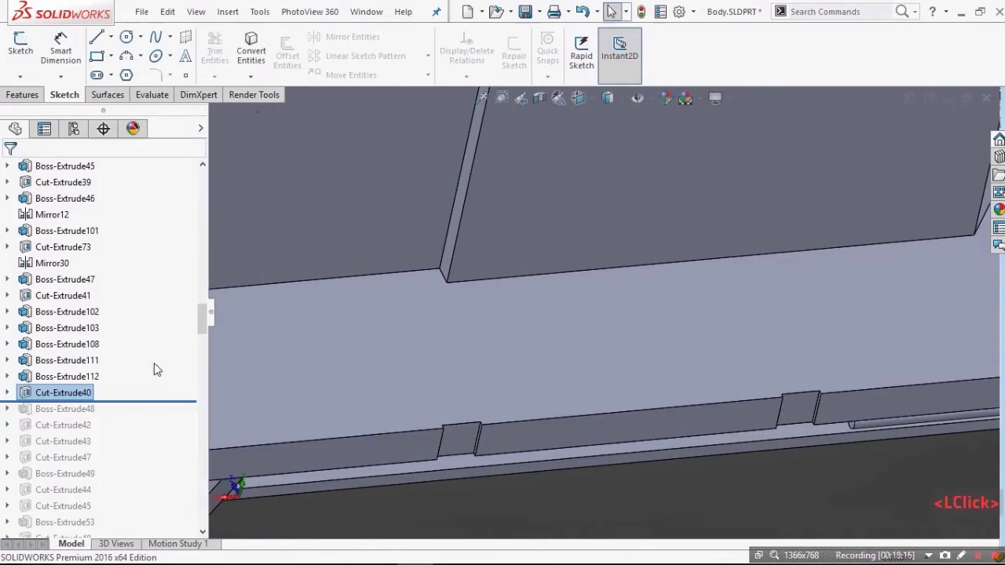
{"action": "scroll", "coordinate": [471, 262], "scroll_direction": "down", "scroll_amount": 3}
Step: Examine Cut-Extrude74's two dimensioned squares on the platform edge and its blind depth in edit mode
{"action": "scroll", "coordinate": [715, 250], "scroll_direction": "down", "scroll_amount": 2}
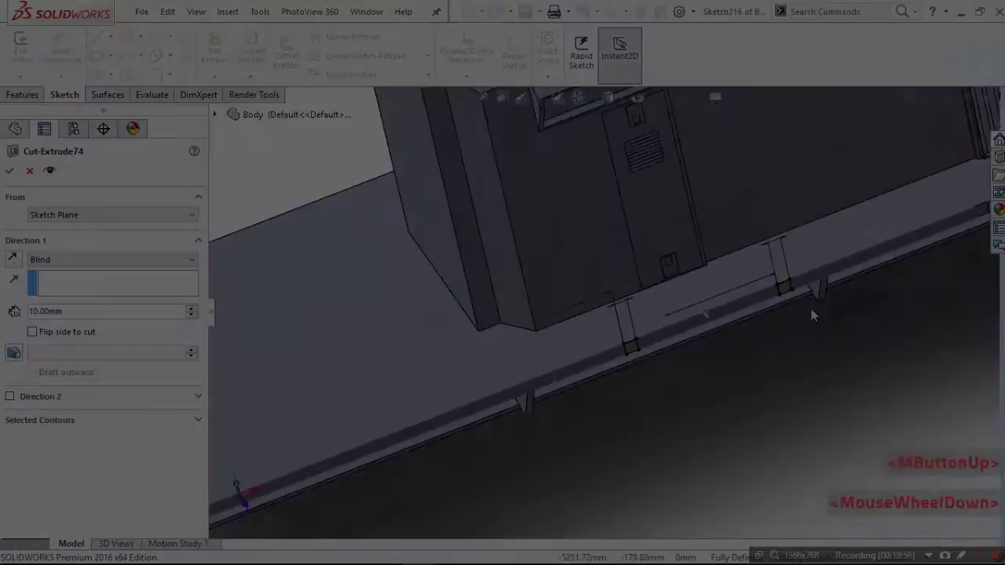
{"action": "scroll", "coordinate": [805, 311], "scroll_direction": "down", "scroll_amount": 2}
{"action": "middle_click_drag", "start_coordinate": [804, 307], "coordinate": [828, 287]}
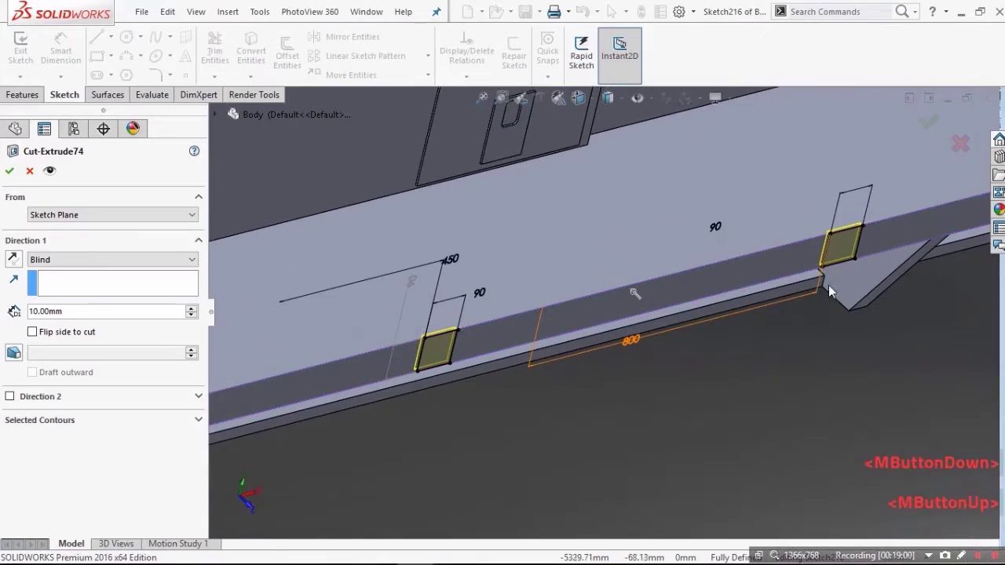
{"action": "scroll", "coordinate": [742, 257], "scroll_direction": "up", "scroll_amount": 2}
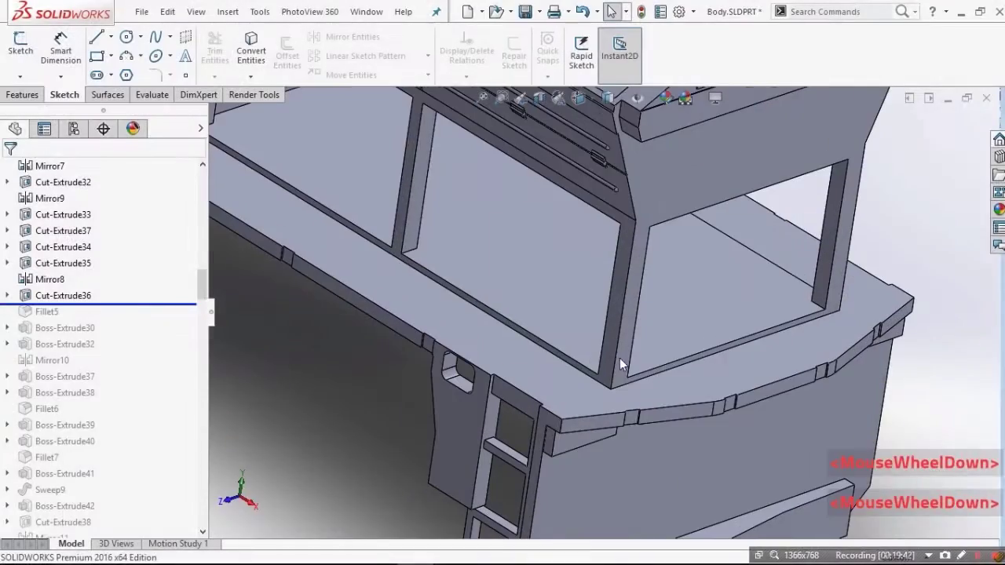
Step: Inspect the platform's front corner above the ladder with the model rolled back to Cut-Extrude36, and select the corner's vertical edge
{"action": "scroll", "coordinate": [636, 432], "scroll_direction": "down", "scroll_amount": 2}
{"action": "scroll", "coordinate": [637, 432], "scroll_direction": "up", "scroll_amount": 1}
{"action": "scroll", "coordinate": [757, 370], "scroll_direction": "down", "scroll_amount": 2}
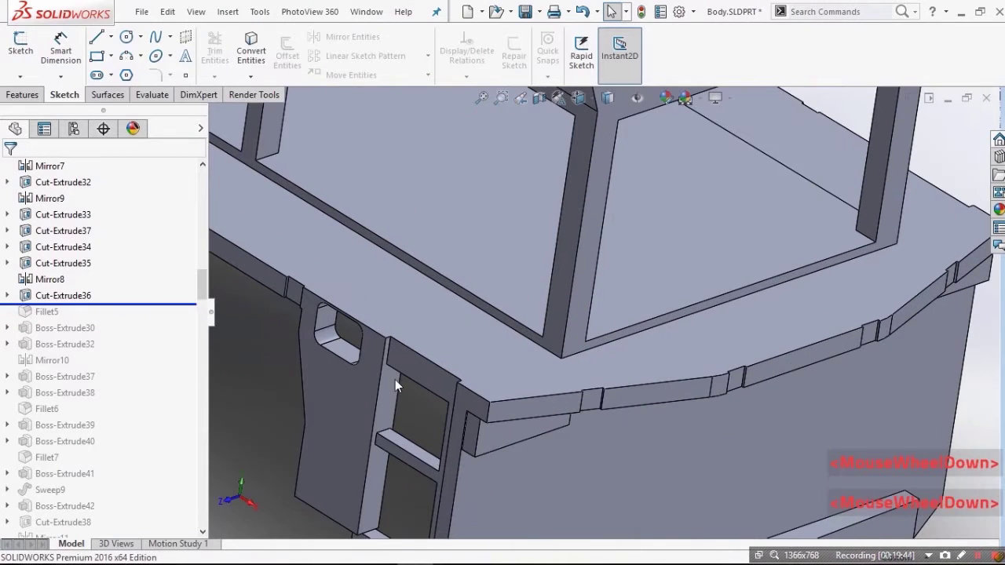
{"action": "scroll", "coordinate": [439, 368], "scroll_direction": "down", "scroll_amount": 2}
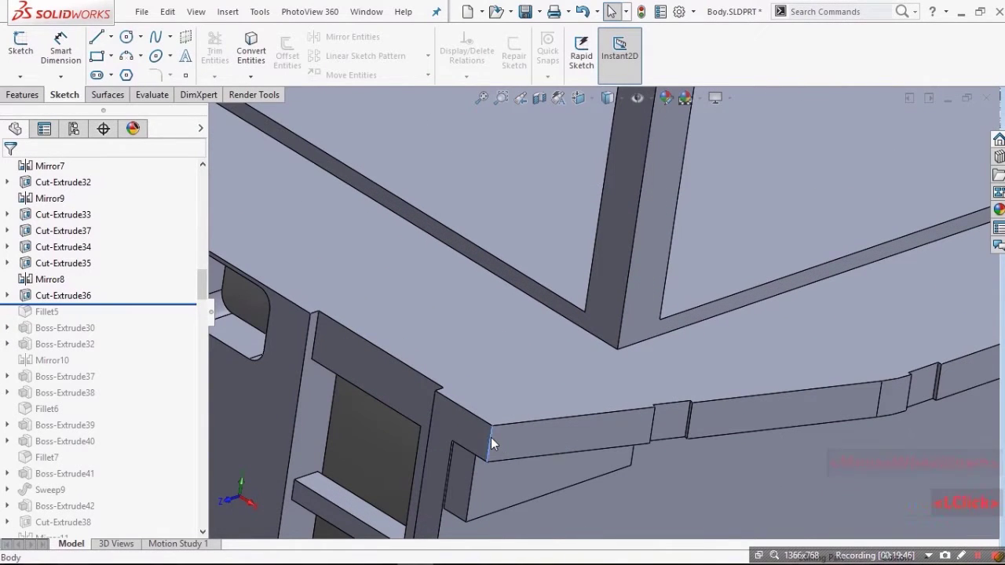
{"action": "left_click", "coordinate": [491, 437]}
Step: Open Fillet5 for editing and examine its radius and edge preview at the platform corner above the ladder
{"action": "scroll", "coordinate": [490, 438], "scroll_direction": "up", "scroll_amount": 2}
{"action": "scroll", "coordinate": [488, 439], "scroll_direction": "down", "scroll_amount": 2}
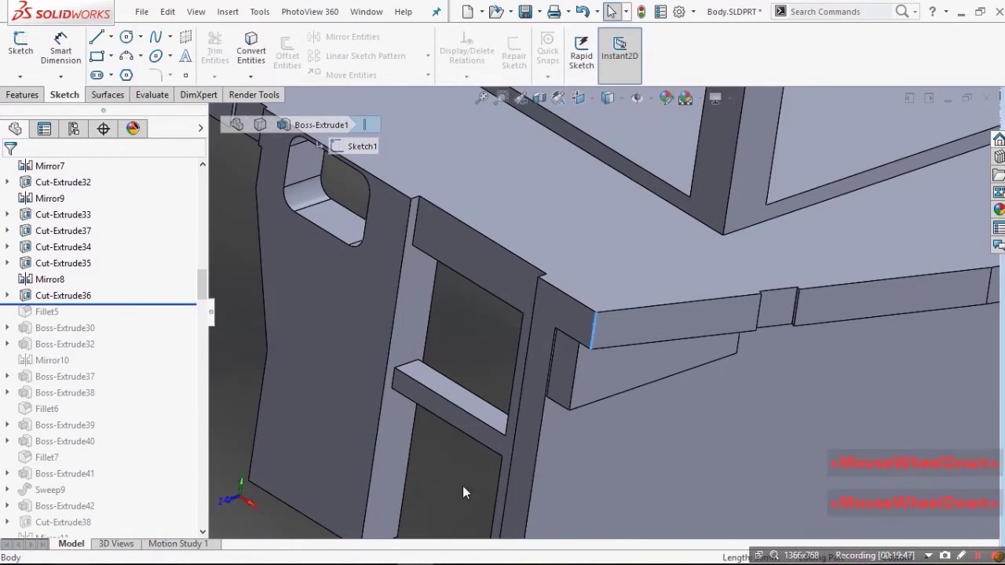
{"action": "scroll", "coordinate": [616, 329], "scroll_direction": "down", "scroll_amount": 2}
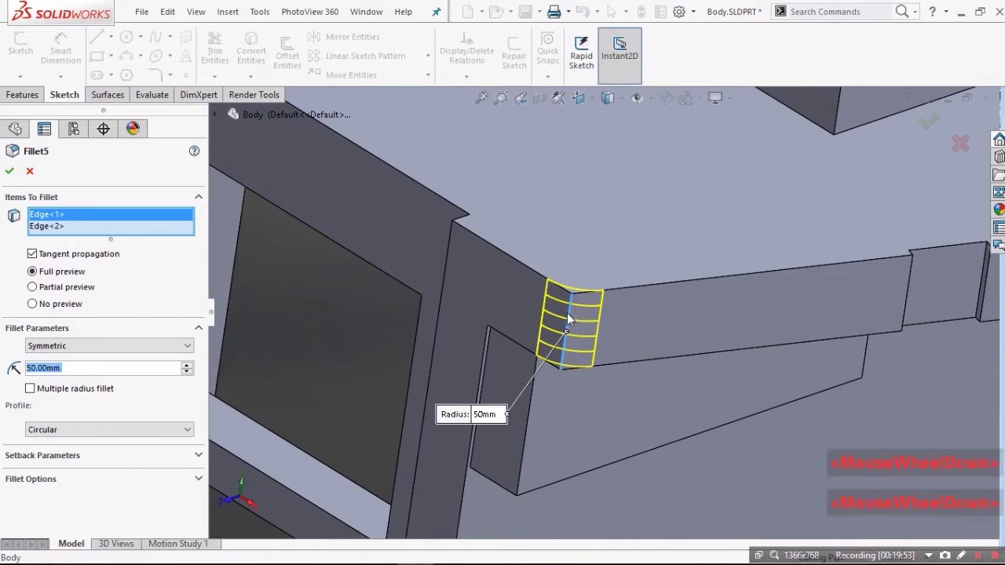
{"action": "middle_click_drag", "start_coordinate": [568, 314], "coordinate": [544, 354]}
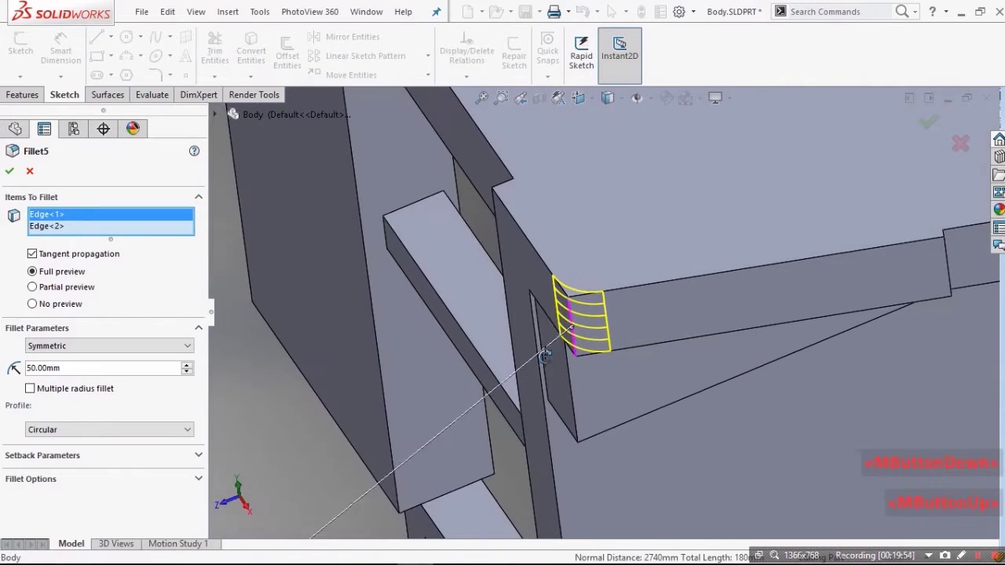
{"action": "left_click", "coordinate": [67, 370]}
{"action": "scroll", "coordinate": [908, 243], "scroll_direction": "up", "scroll_amount": 2}
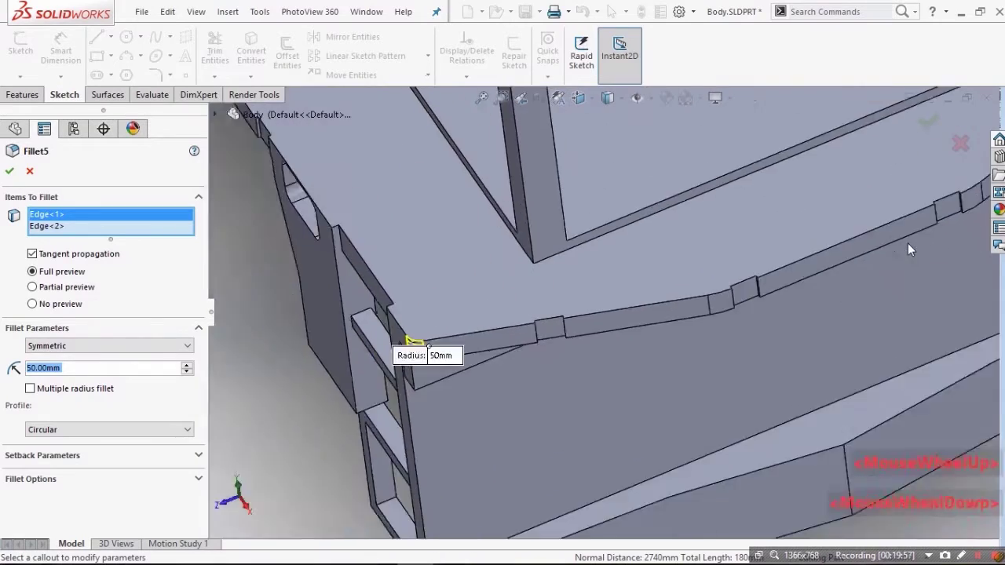
Step: Examine Fillet5's second edge at the opposite front corner of the platform and close the fillet edit
{"action": "scroll", "coordinate": [911, 228], "scroll_direction": "up", "scroll_amount": 2}
{"action": "scroll", "coordinate": [879, 138], "scroll_direction": "down", "scroll_amount": 3}
{"action": "scroll", "coordinate": [879, 136], "scroll_direction": "up", "scroll_amount": 2}
{"action": "scroll", "coordinate": [879, 136], "scroll_direction": "down", "scroll_amount": 4}
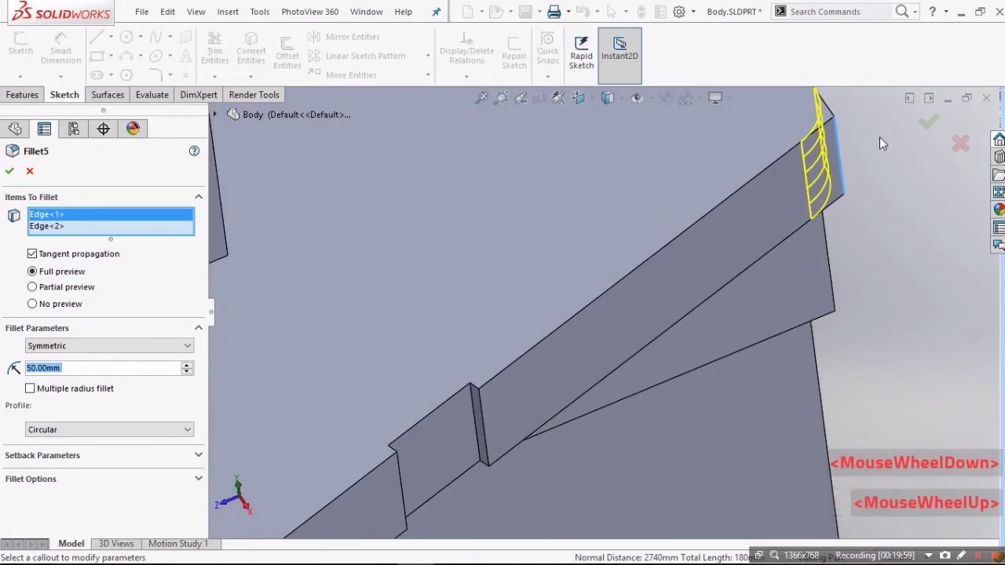
{"action": "middle_click_drag", "start_coordinate": [879, 136], "coordinate": [926, 160]}
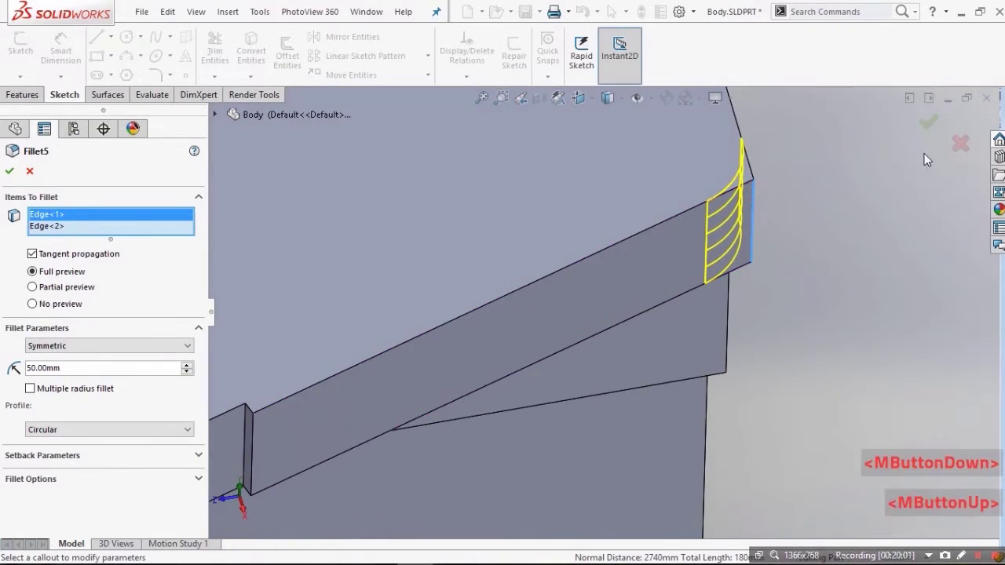
{"action": "scroll", "coordinate": [502, 396], "scroll_direction": "up", "scroll_amount": 6}
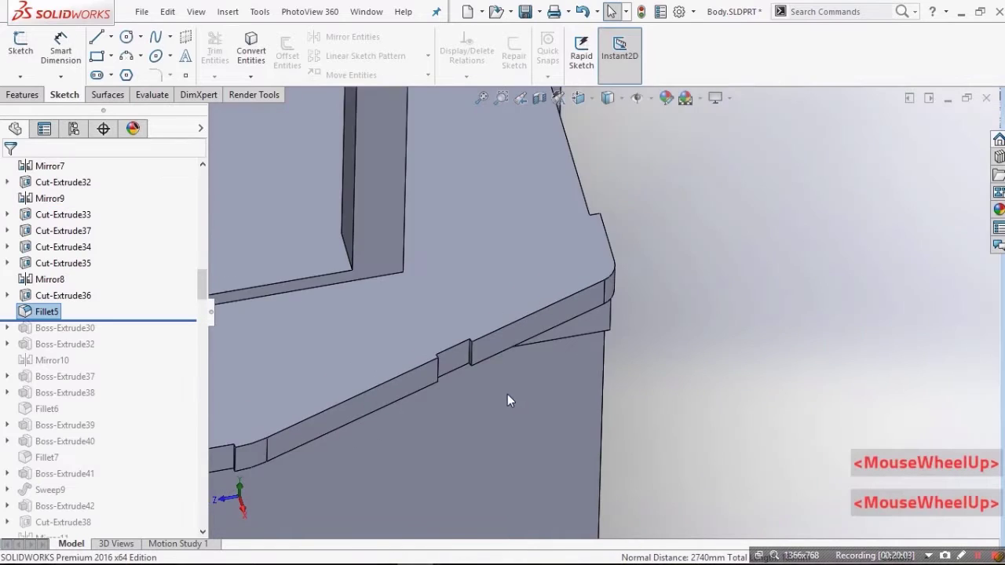
Step: View the whole body, roll the model forward past Boss-Extrude30, and open that feature for editing in a front view
{"action": "middle_click_drag", "start_coordinate": [486, 375], "coordinate": [416, 272]}
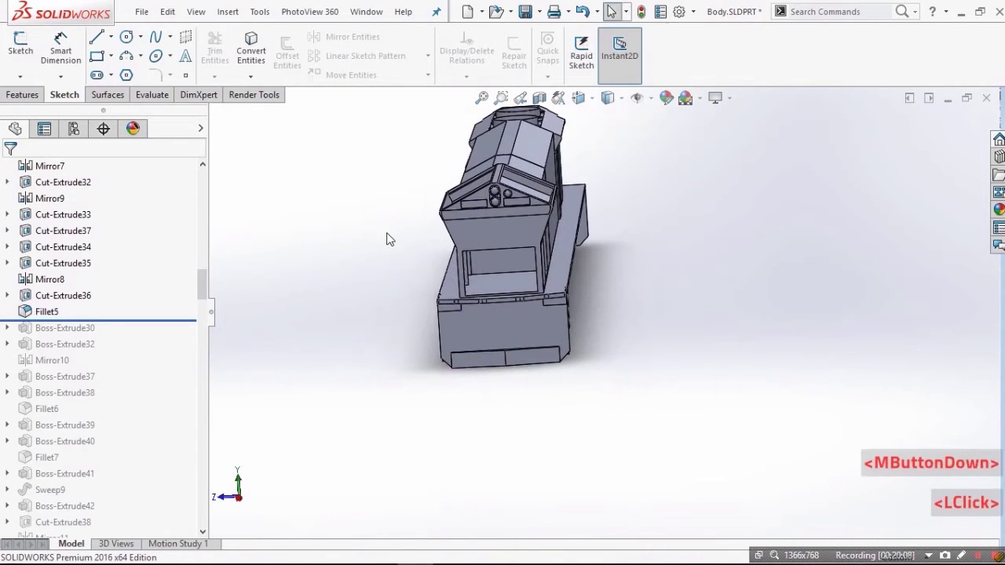
{"action": "mouse_move", "coordinate": [387, 238]}
{"action": "middle_mouse_down"}
{"action": "mouse_move", "coordinate": [397, 213]}
{"action": "mouse_move", "coordinate": [390, 226]}
{"action": "middle_mouse_up"}
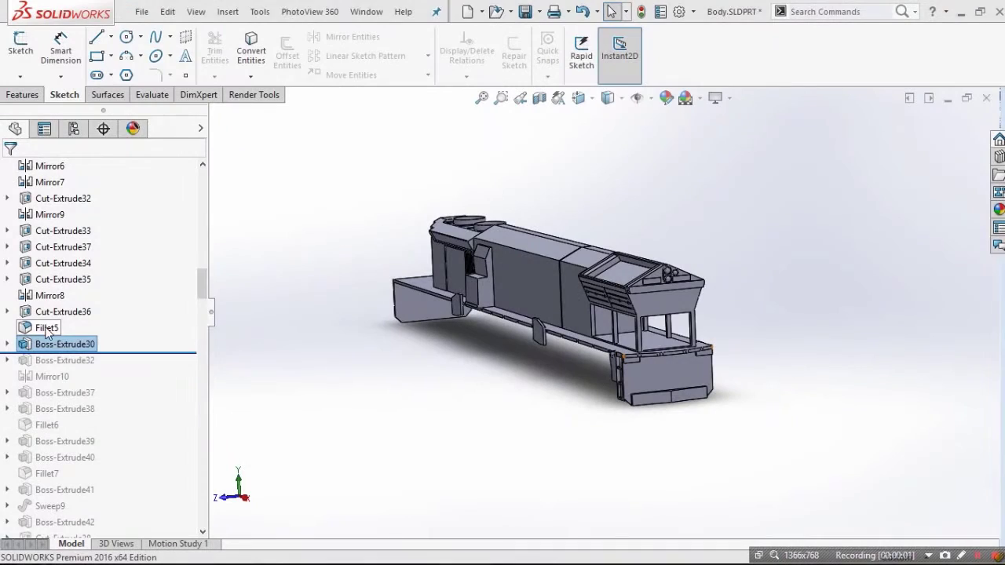
{"action": "left_click", "coordinate": [46, 328]}
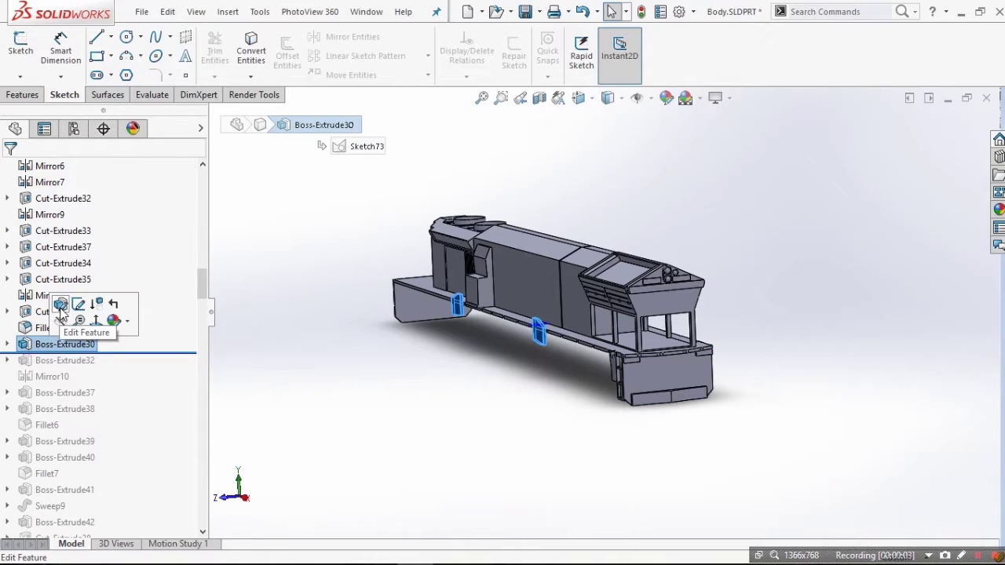
{"action": "middle_click_drag", "start_coordinate": [460, 315], "coordinate": [504, 292]}
{"action": "key", "text": "ctrl+1"}
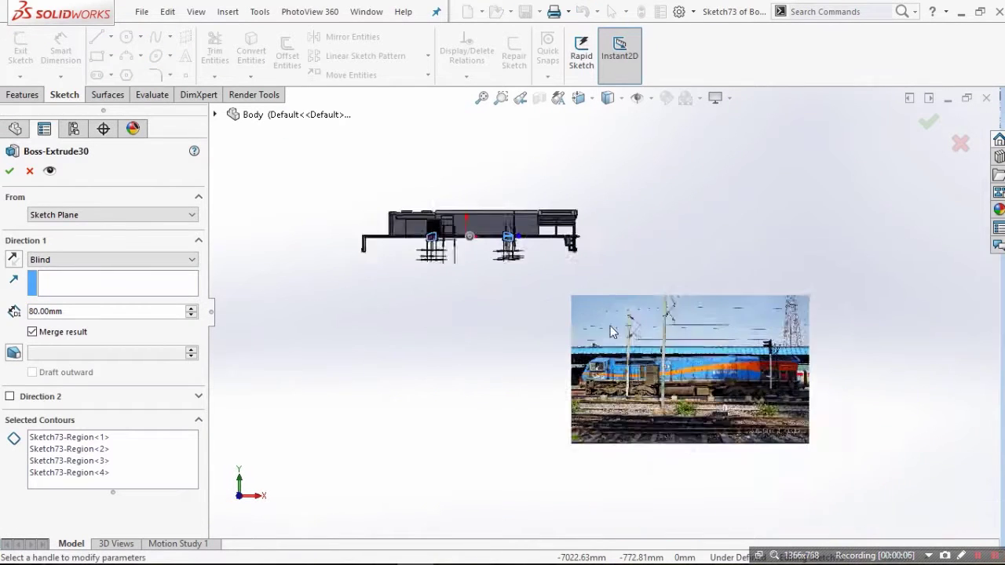
Step: Examine the side plate below the radiator grille in the locomotive reference photo
{"action": "scroll", "coordinate": [612, 328], "scroll_direction": "down", "scroll_amount": 4}
{"action": "scroll", "coordinate": [747, 419], "scroll_direction": "down", "scroll_amount": 2}
{"action": "scroll", "coordinate": [749, 420], "scroll_direction": "down", "scroll_amount": 3}
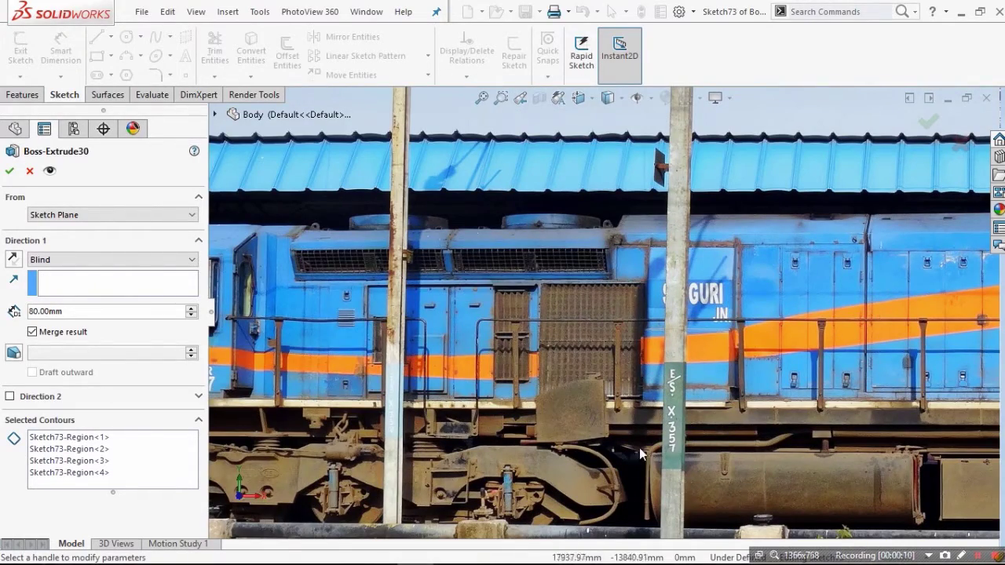
{"action": "scroll", "coordinate": [585, 317], "scroll_direction": "up", "scroll_amount": 8}
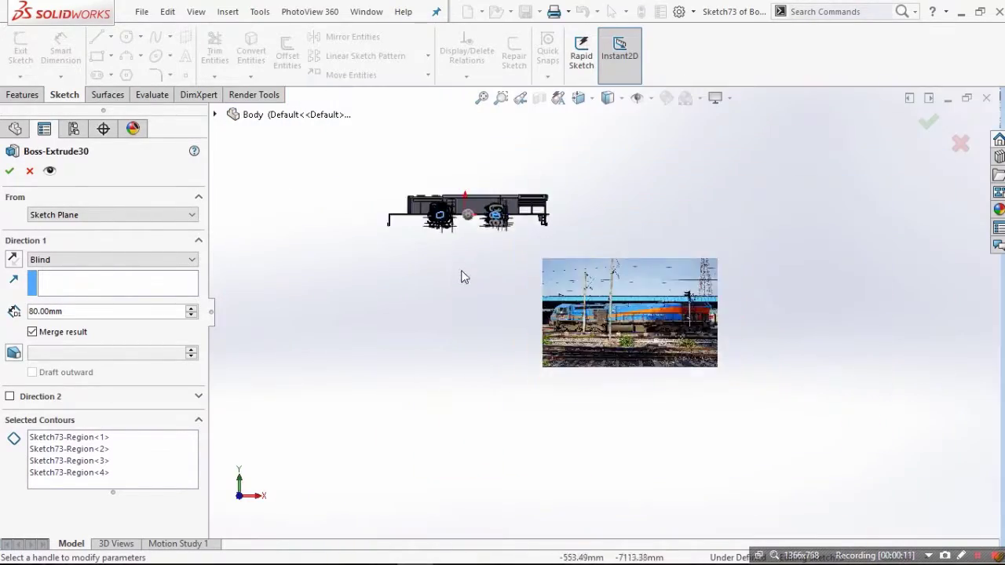
Step: Examine the dimensioned profiles of both side plates along the platform edge in Boss-Extrude30's sketch
{"action": "scroll", "coordinate": [482, 217], "scroll_direction": "down", "scroll_amount": 8}
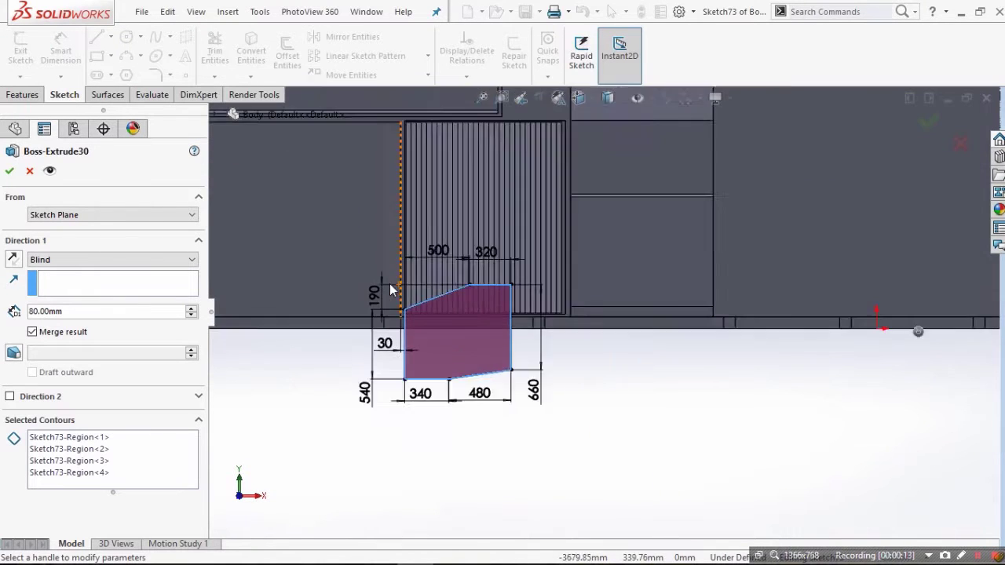
{"action": "scroll", "coordinate": [533, 302], "scroll_direction": "down", "scroll_amount": 1}
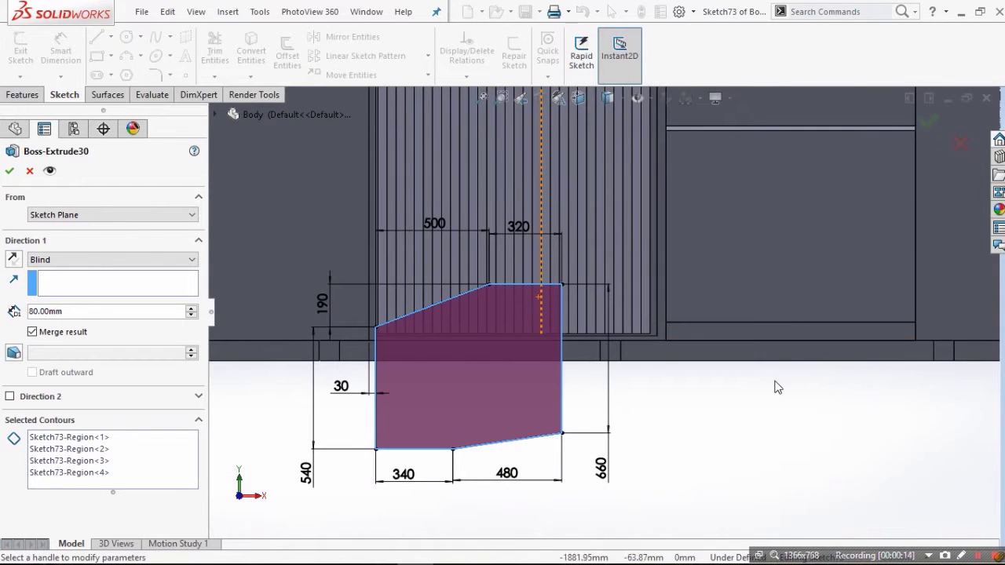
{"action": "scroll", "coordinate": [775, 373], "scroll_direction": "up", "scroll_amount": 8}
{"action": "scroll", "coordinate": [956, 325], "scroll_direction": "down", "scroll_amount": 4}
{"action": "scroll", "coordinate": [698, 314], "scroll_direction": "down", "scroll_amount": 4}
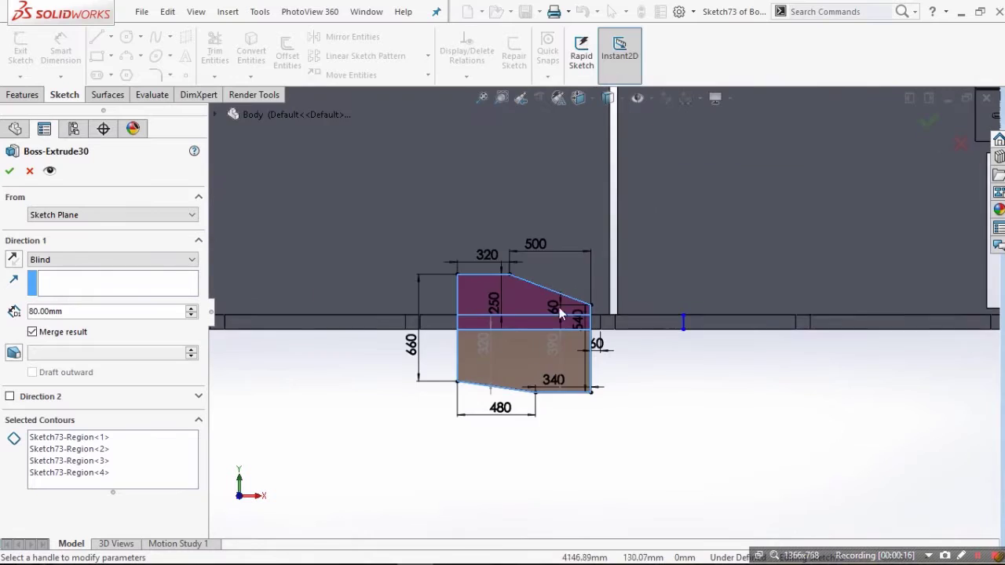
{"action": "scroll", "coordinate": [560, 314], "scroll_direction": "down", "scroll_amount": 2}
Step: Inspect Boss-Extrude30's blind extrusion preview on both side plates from oblique angles
{"action": "middle_click_drag", "start_coordinate": [572, 364], "coordinate": [507, 410]}
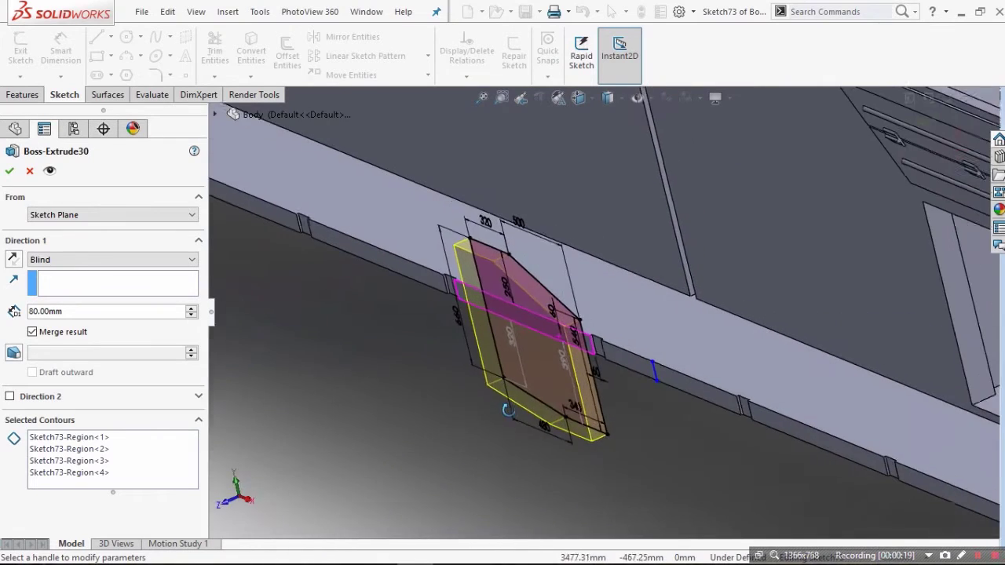
{"action": "scroll", "coordinate": [406, 272], "scroll_direction": "up", "scroll_amount": 5}
{"action": "scroll", "coordinate": [401, 265], "scroll_direction": "up", "scroll_amount": 2}
{"action": "scroll", "coordinate": [391, 211], "scroll_direction": "down", "scroll_amount": 7}
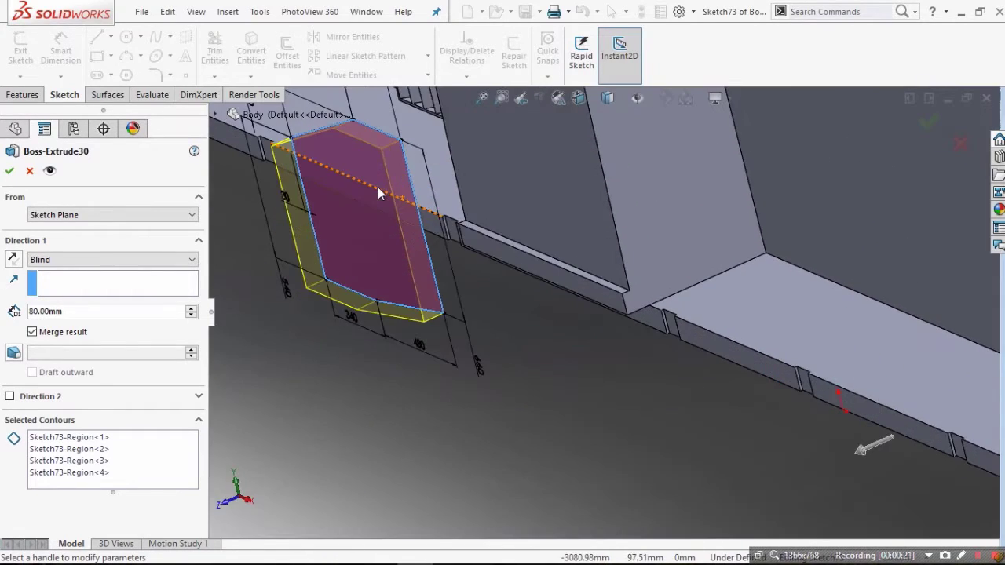
{"action": "middle_click_drag", "start_coordinate": [377, 189], "coordinate": [386, 233]}
{"action": "scroll", "coordinate": [385, 232], "scroll_direction": "up", "scroll_amount": 3}
{"action": "scroll", "coordinate": [386, 236], "scroll_direction": "down", "scroll_amount": 2}
{"action": "scroll", "coordinate": [438, 166], "scroll_direction": "up", "scroll_amount": 1}
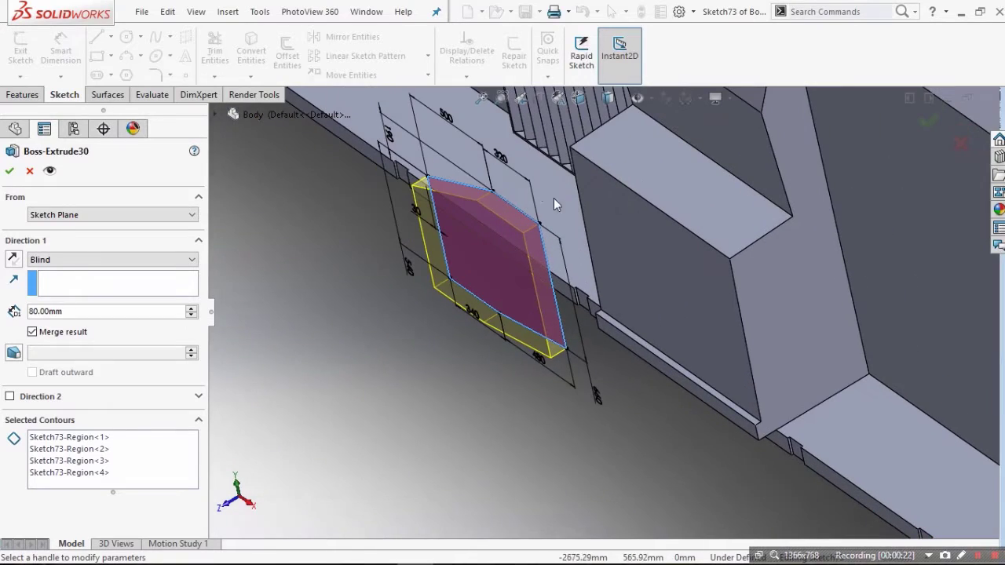
{"action": "scroll", "coordinate": [600, 335], "scroll_direction": "up", "scroll_amount": 6}
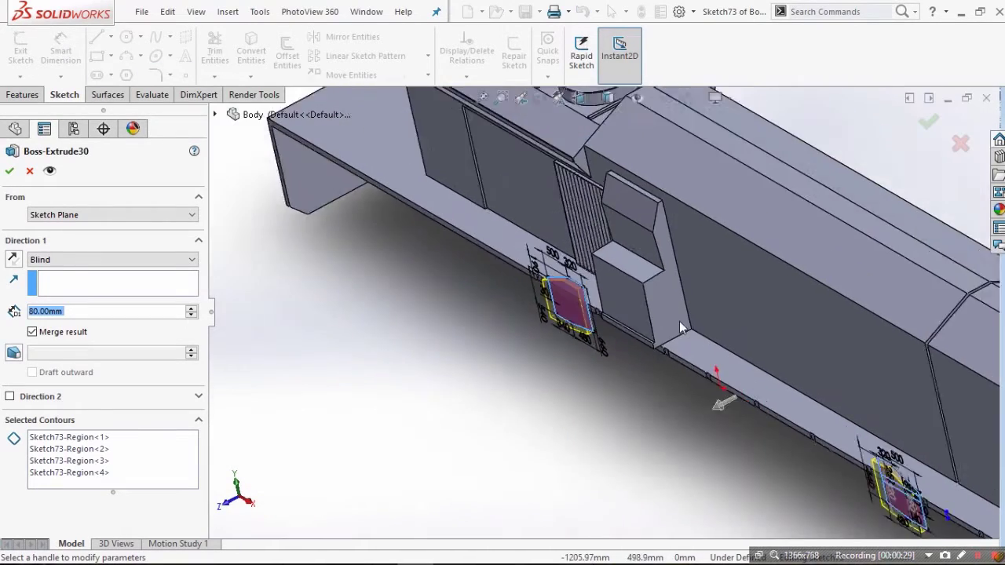
{"action": "scroll", "coordinate": [679, 321], "scroll_direction": "up", "scroll_amount": 3}
{"action": "scroll", "coordinate": [687, 357], "scroll_direction": "down", "scroll_amount": 8}
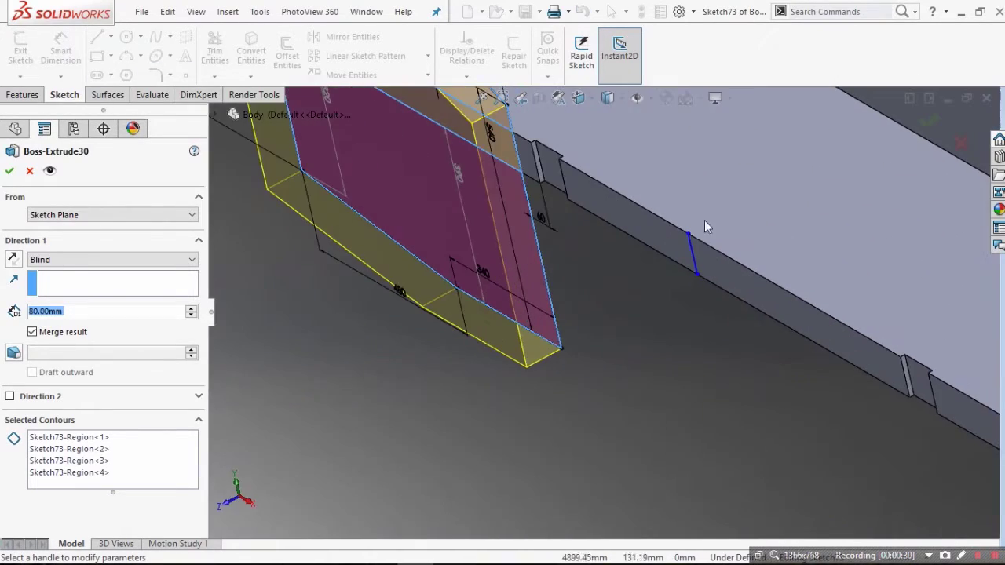
Step: Check each of Boss-Extrude30's selected contour regions on the side plate and cancel the edit
{"action": "left_click", "coordinate": [170, 462]}
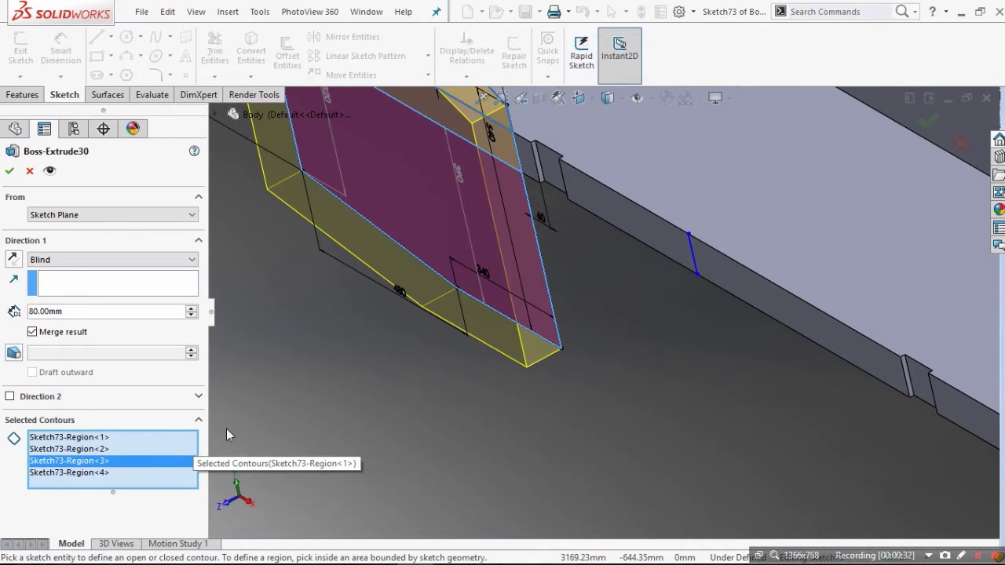
{"action": "scroll", "coordinate": [399, 308], "scroll_direction": "up", "scroll_amount": 4}
{"action": "scroll", "coordinate": [503, 203], "scroll_direction": "down", "scroll_amount": 5}
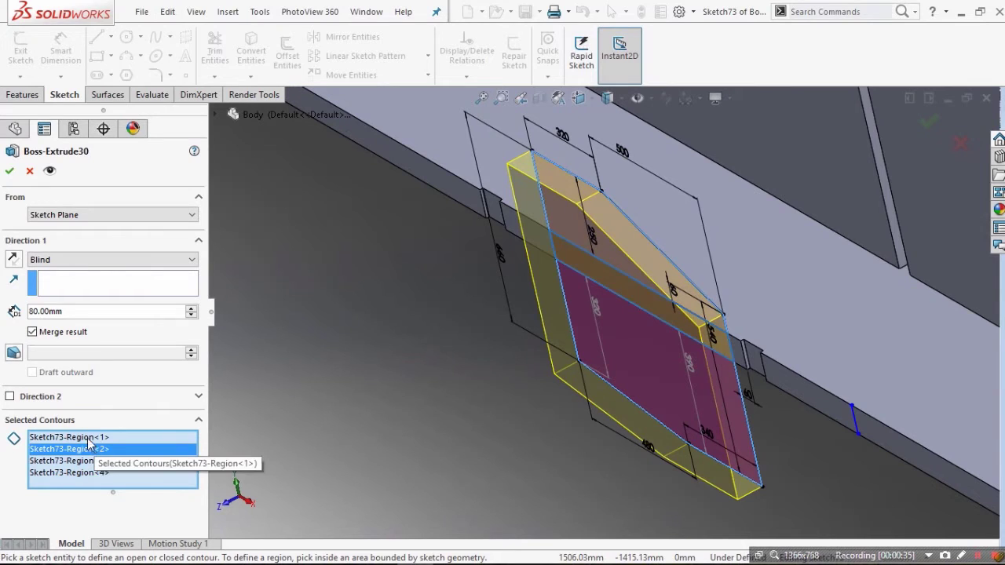
{"action": "left_click", "coordinate": [29, 172]}
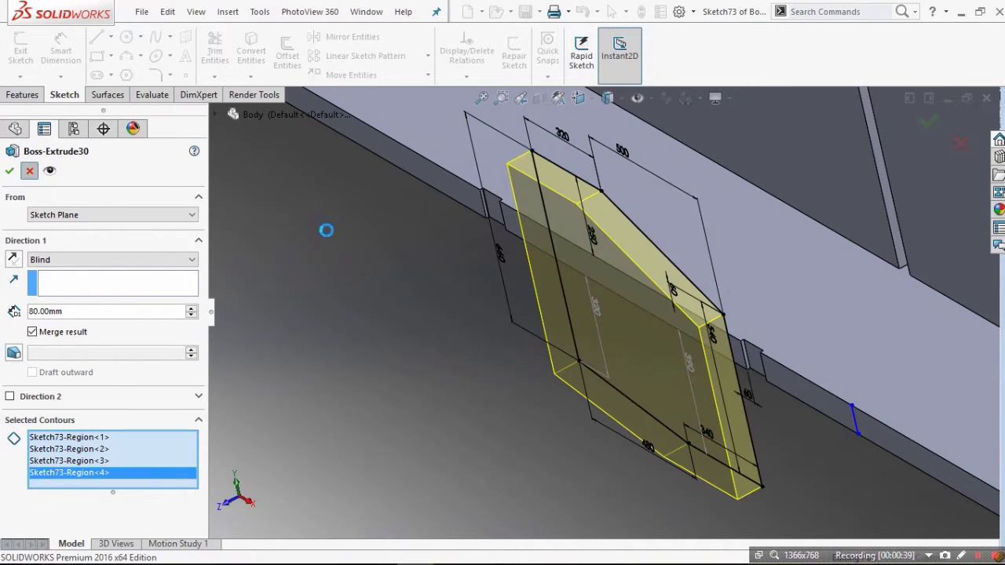
Step: Roll forward to Boss-Extrude32, open it for editing, and examine its blind extrusion behind the side plate near the cab
{"action": "scroll", "coordinate": [416, 217], "scroll_direction": "down", "scroll_amount": 3}
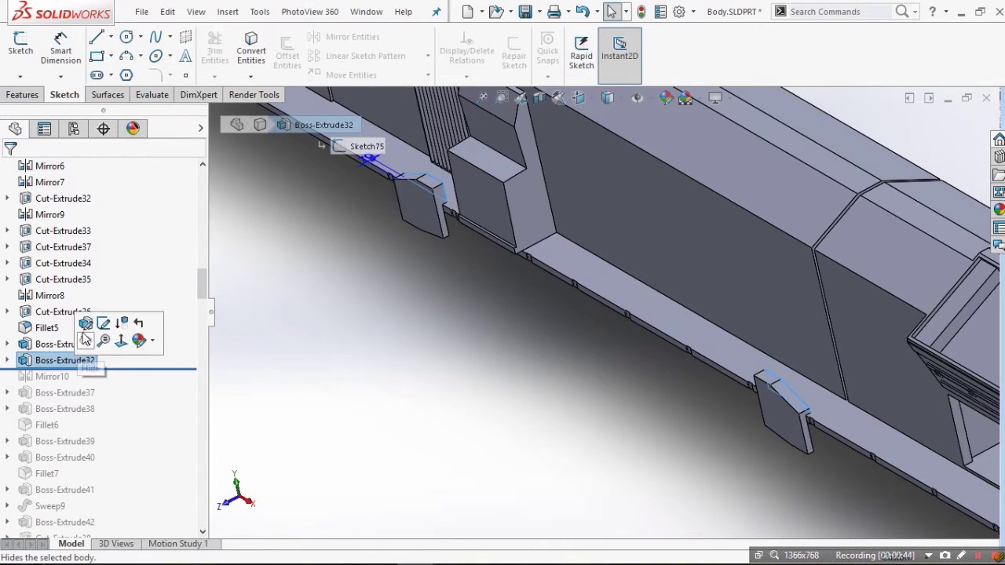
{"action": "middle_click_drag", "start_coordinate": [465, 272], "coordinate": [424, 227]}
{"action": "scroll", "coordinate": [564, 288], "scroll_direction": "down", "scroll_amount": 5}
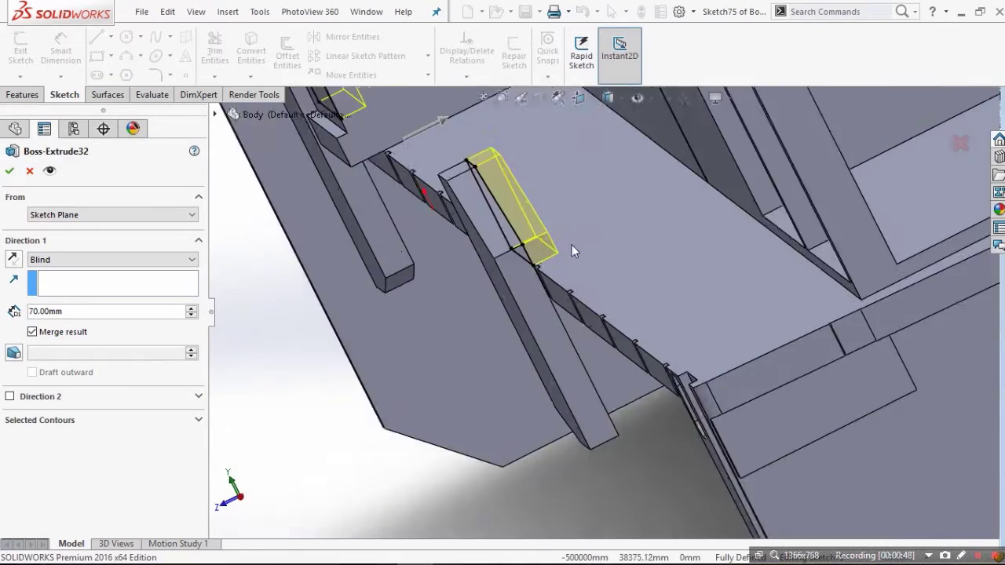
{"action": "middle_click_drag", "start_coordinate": [571, 234], "coordinate": [667, 436]}
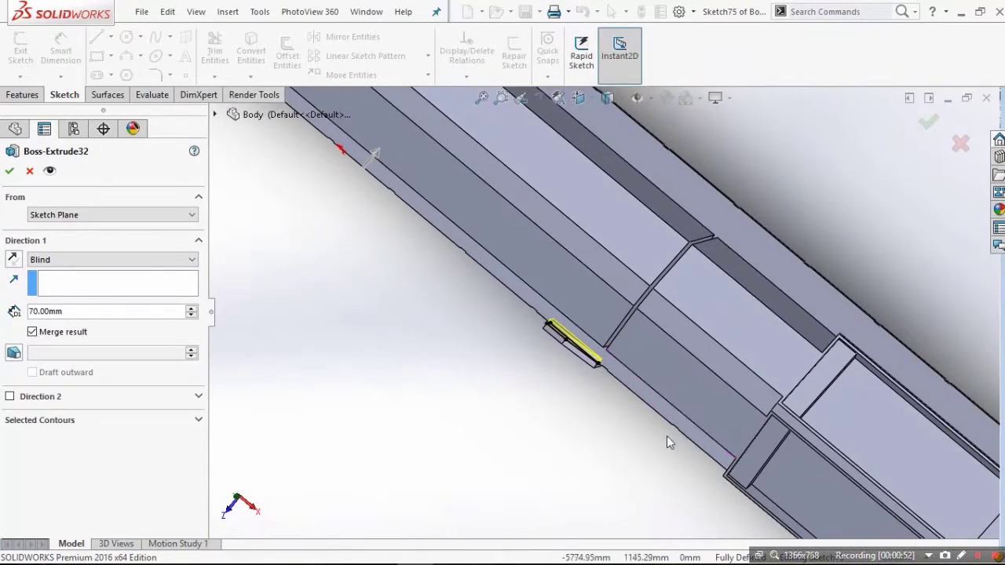
{"action": "scroll", "coordinate": [596, 361], "scroll_direction": "down", "scroll_amount": 5}
{"action": "scroll", "coordinate": [511, 290], "scroll_direction": "down", "scroll_amount": 5}
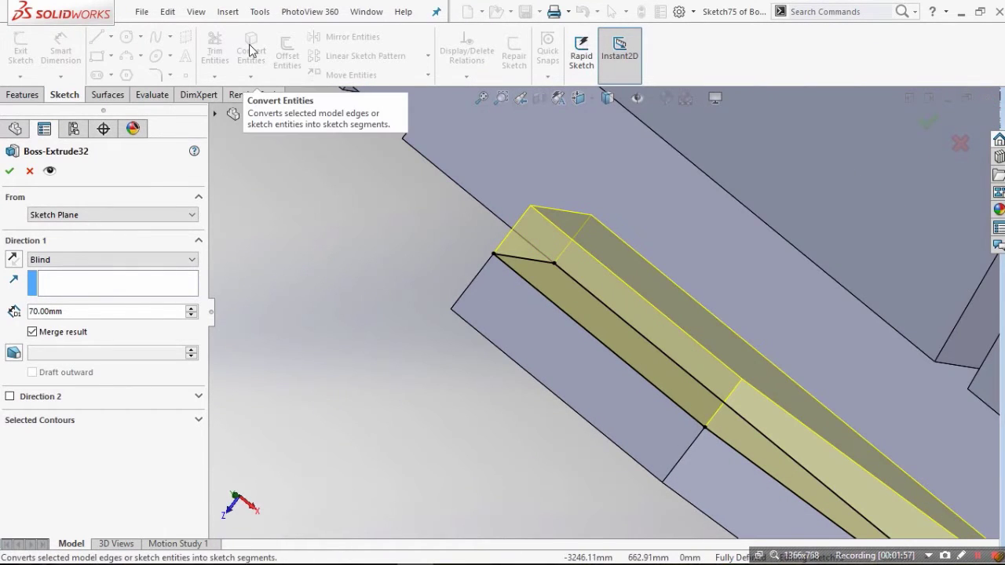
Step: Inspect Boss-Extrude32's preview behind the side plate by the grille, check its selected contours, and close the edit
{"action": "scroll", "coordinate": [550, 367], "scroll_direction": "up", "scroll_amount": 6}
{"action": "scroll", "coordinate": [451, 222], "scroll_direction": "up", "scroll_amount": 10}
{"action": "scroll", "coordinate": [430, 187], "scroll_direction": "down", "scroll_amount": 4}
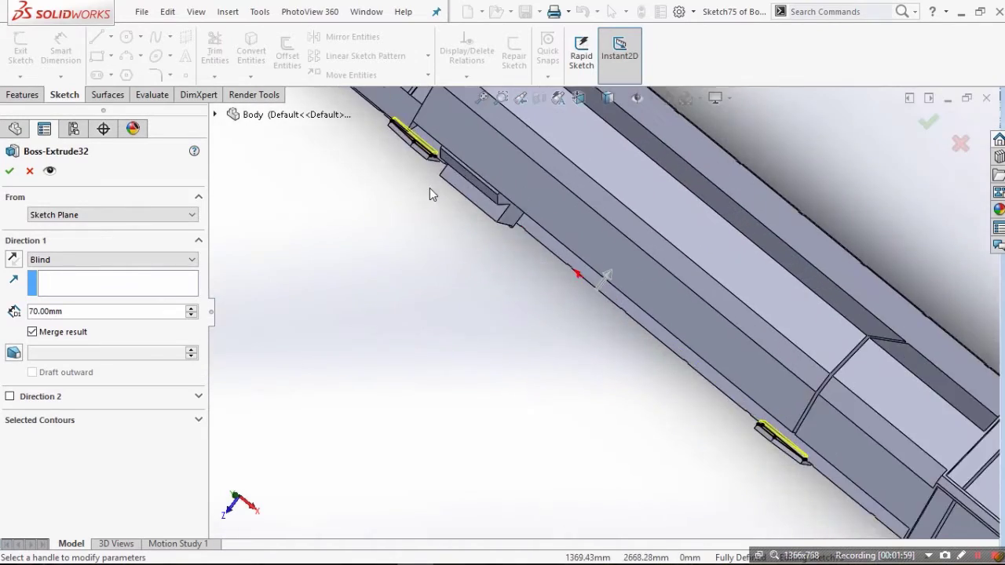
{"action": "scroll", "coordinate": [429, 188], "scroll_direction": "up", "scroll_amount": 4}
{"action": "scroll", "coordinate": [429, 187], "scroll_direction": "down", "scroll_amount": 3}
{"action": "scroll", "coordinate": [560, 338], "scroll_direction": "down", "scroll_amount": 5}
{"action": "middle_click_drag", "start_coordinate": [538, 348], "coordinate": [533, 243]}
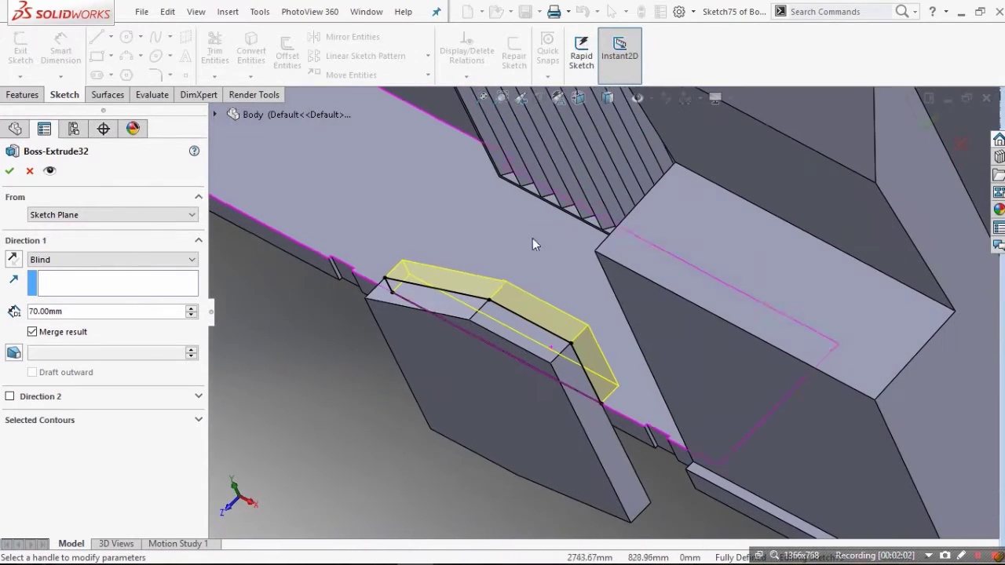
{"action": "left_click", "coordinate": [60, 422]}
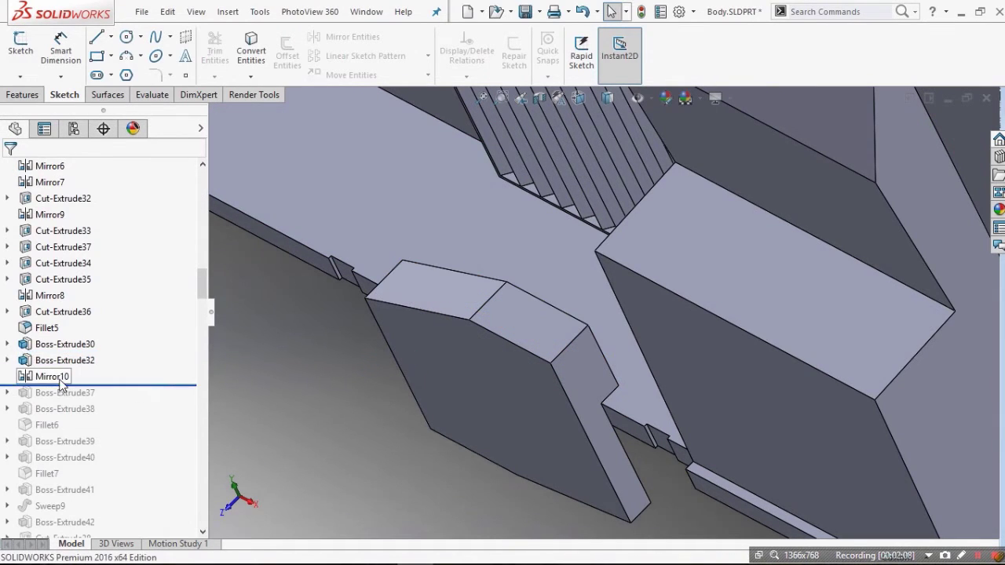
Step: Select Mirror10 in the rolled-forward model, inspect the side plates on both sides of the body, and open the mirror for editing
{"action": "left_click", "coordinate": [61, 377]}
{"action": "scroll", "coordinate": [476, 364], "scroll_direction": "up", "scroll_amount": 10}
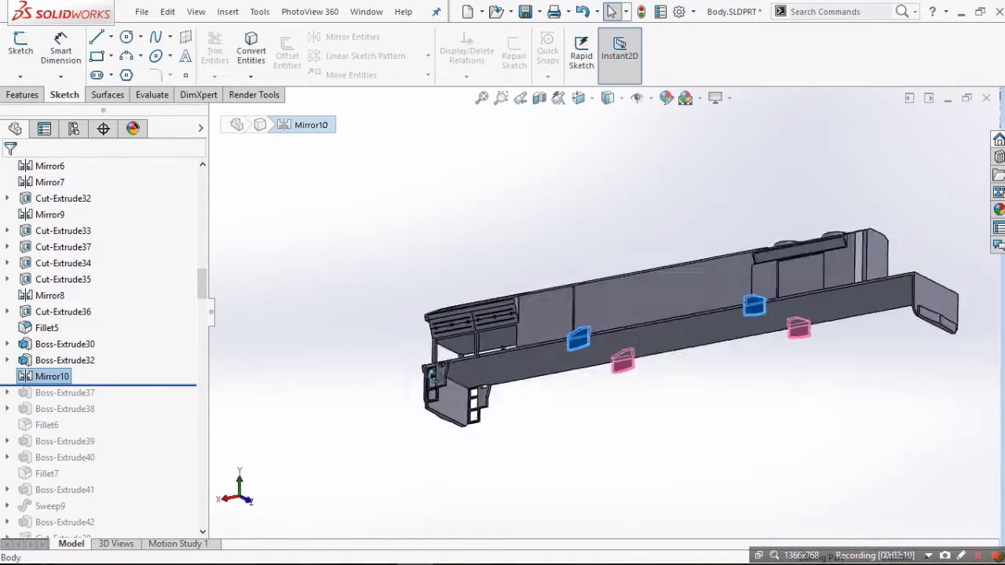
{"action": "middle_click_drag", "start_coordinate": [476, 364], "coordinate": [380, 435]}
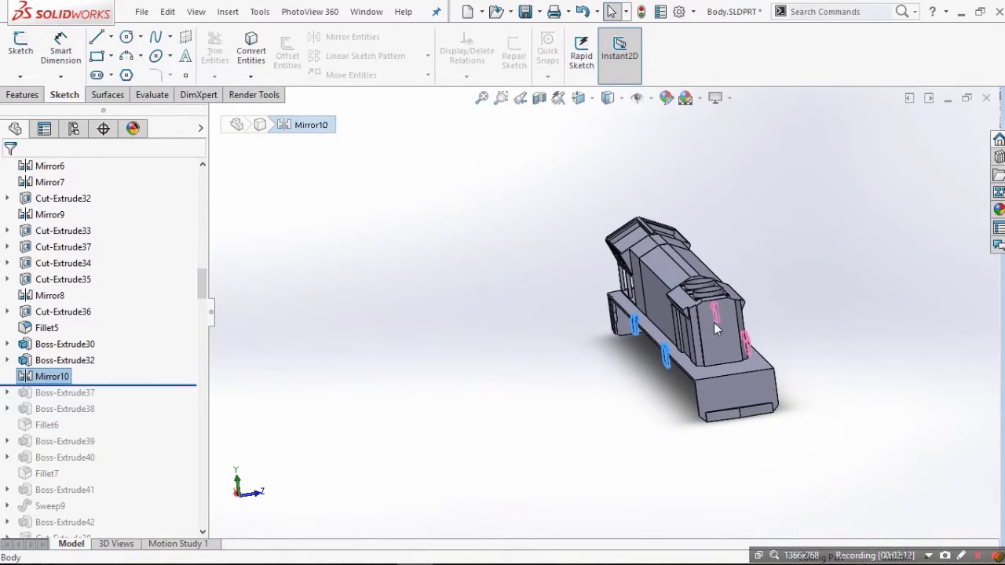
{"action": "scroll", "coordinate": [713, 329], "scroll_direction": "down", "scroll_amount": 5}
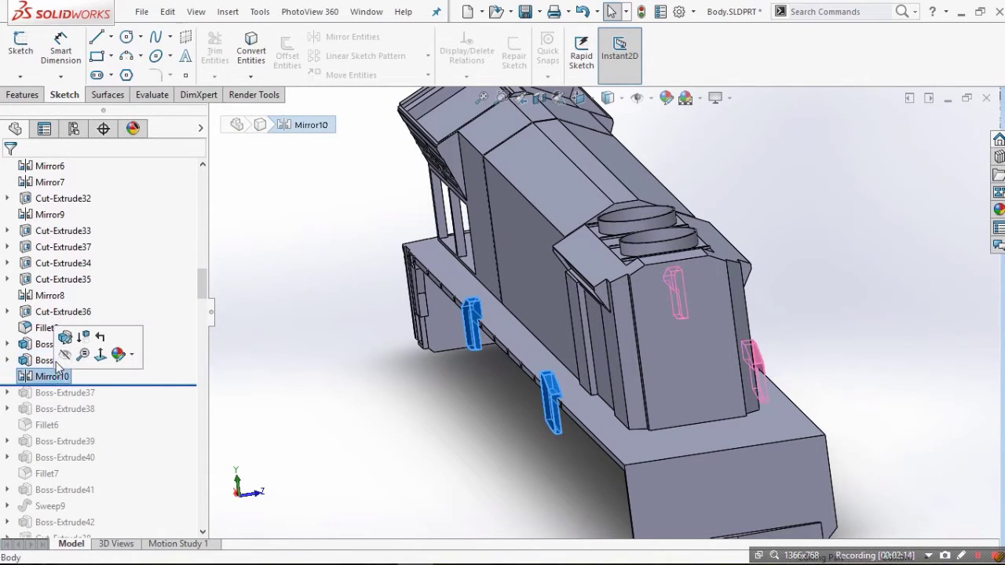
{"action": "left_click", "coordinate": [69, 350]}
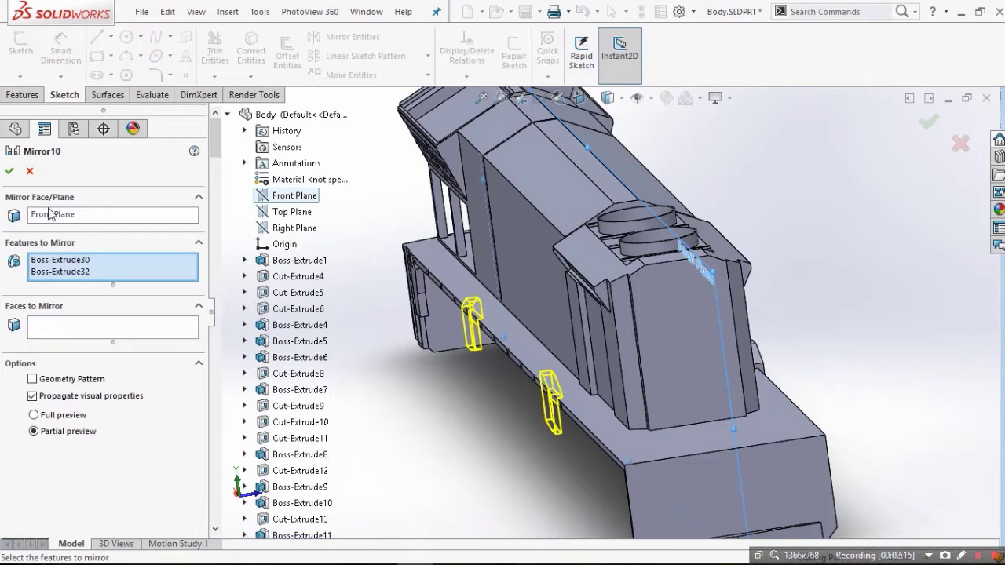
Step: Check the Front Plane used as Mirror10's mirror plane against the side plate previews and close the edit
{"action": "left_click", "coordinate": [82, 220]}
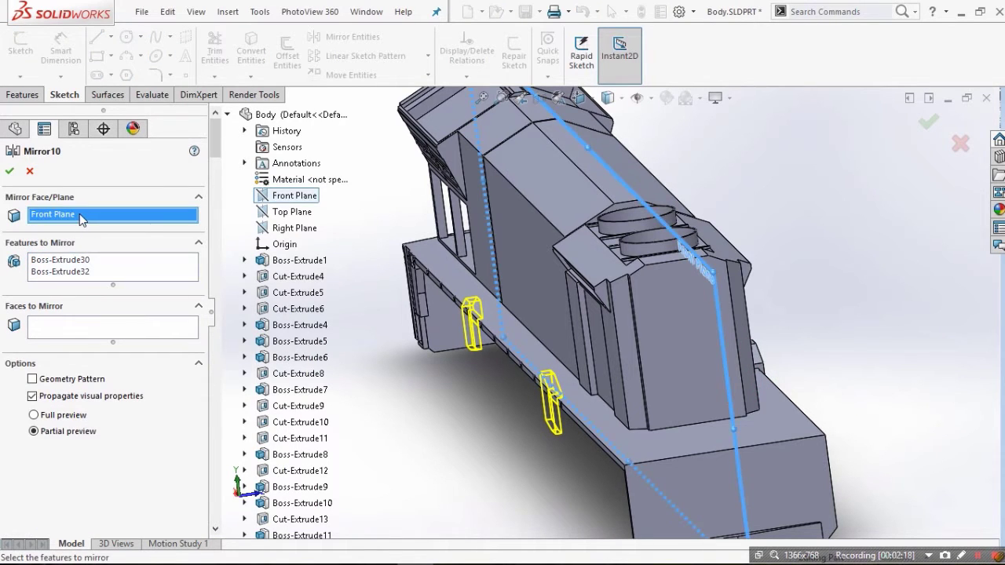
{"action": "middle_click_drag", "start_coordinate": [692, 289], "coordinate": [944, 171]}
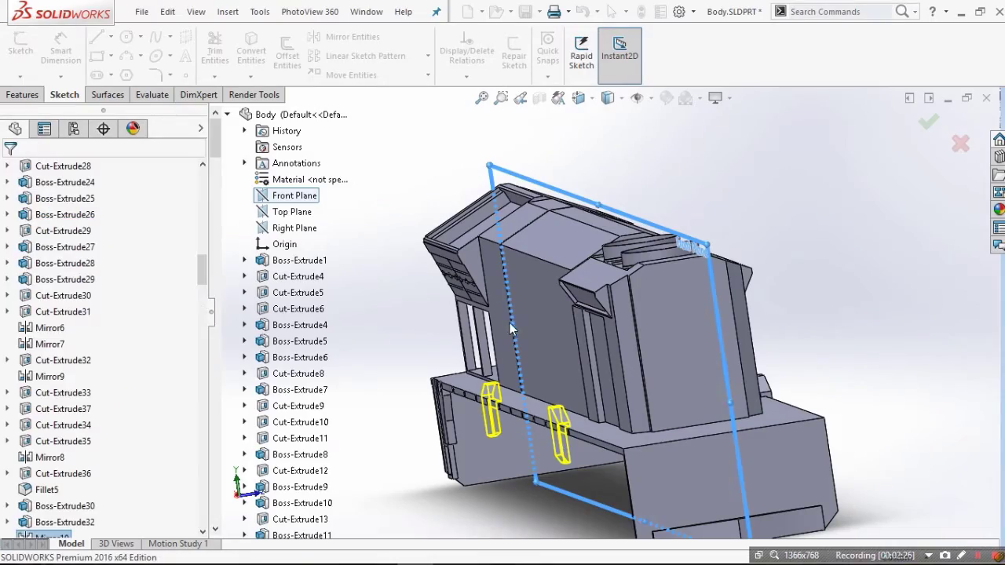
{"action": "middle_click_drag", "start_coordinate": [415, 317], "coordinate": [463, 352]}
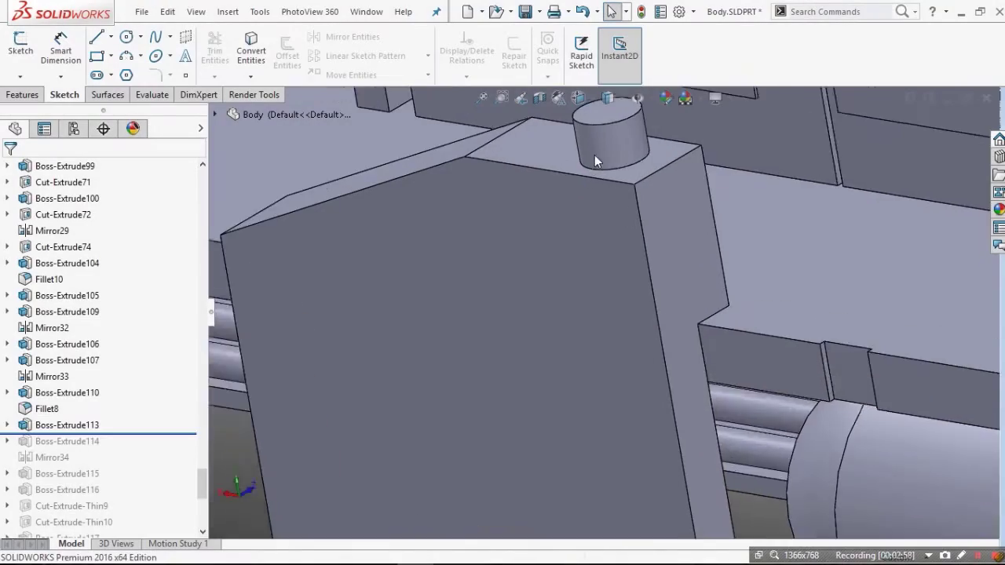
Step: Inspect the round post on top of the side plate and open Boss-Extrude113 for editing
{"action": "scroll", "coordinate": [596, 160], "scroll_direction": "up", "scroll_amount": 6}
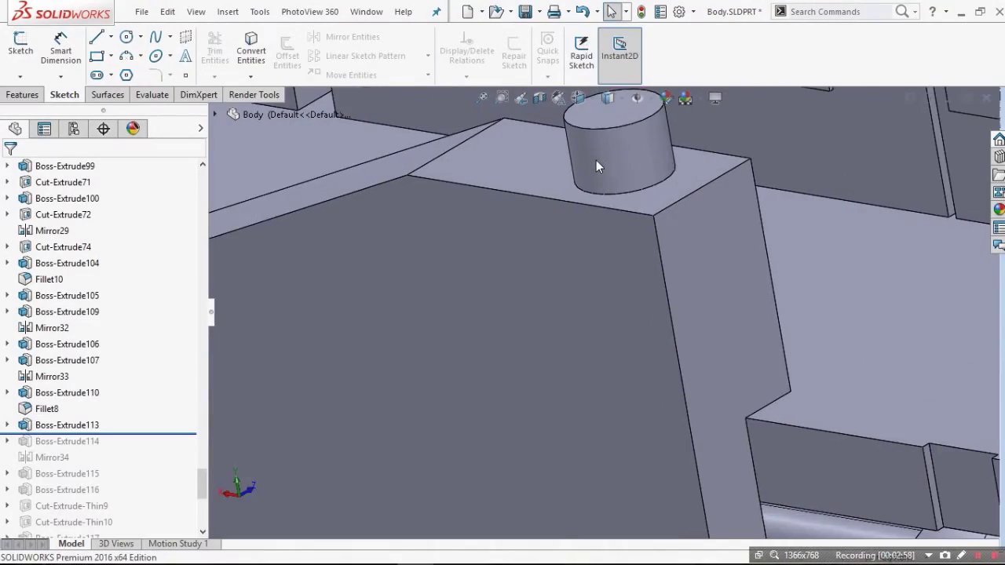
{"action": "scroll", "coordinate": [528, 235], "scroll_direction": "down", "scroll_amount": 5}
{"action": "scroll", "coordinate": [528, 304], "scroll_direction": "down", "scroll_amount": 2}
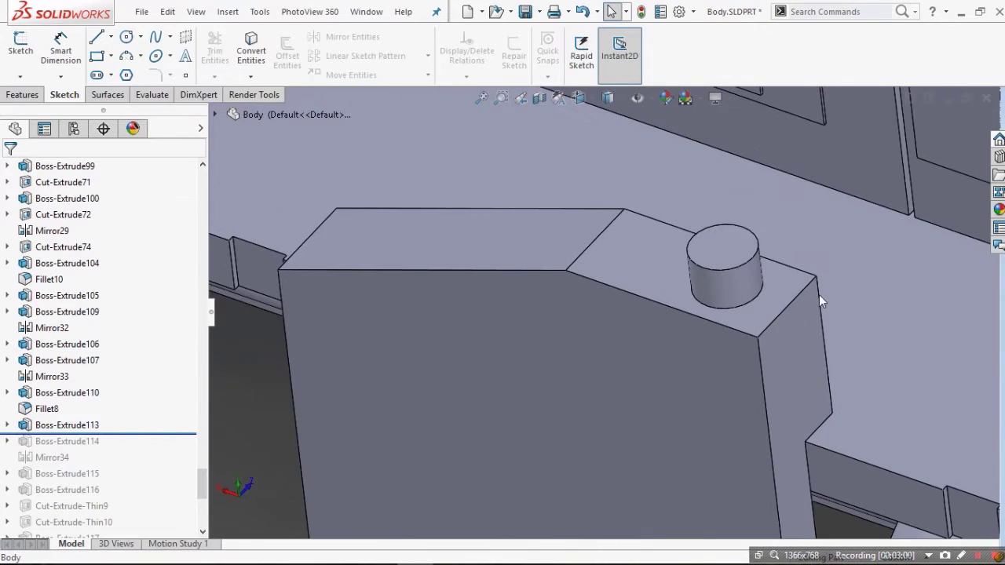
{"action": "left_click", "coordinate": [92, 430]}
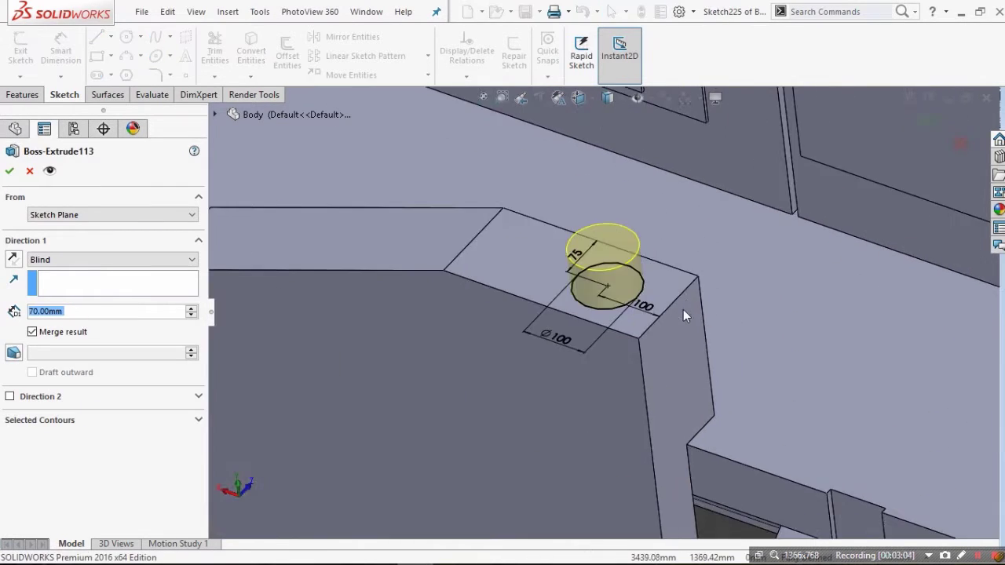
{"action": "scroll", "coordinate": [683, 309], "scroll_direction": "down", "scroll_amount": 4}
Step: Examine Boss-Extrude113's blind extrusion preview on both side plates and close the edit
{"action": "mouse_move", "coordinate": [650, 315]}
{"action": "middle_mouse_down"}
{"action": "mouse_move", "coordinate": [640, 426]}
{"action": "mouse_move", "coordinate": [645, 420]}
{"action": "mouse_move", "coordinate": [567, 321]}
{"action": "mouse_move", "coordinate": [560, 269]}
{"action": "middle_mouse_up"}
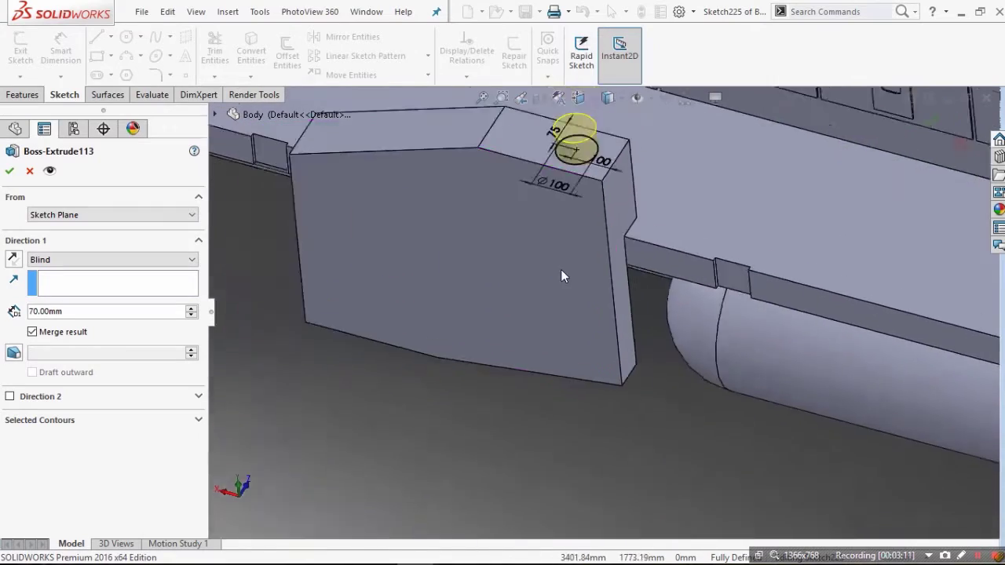
{"action": "scroll", "coordinate": [560, 277], "scroll_direction": "up", "scroll_amount": 10}
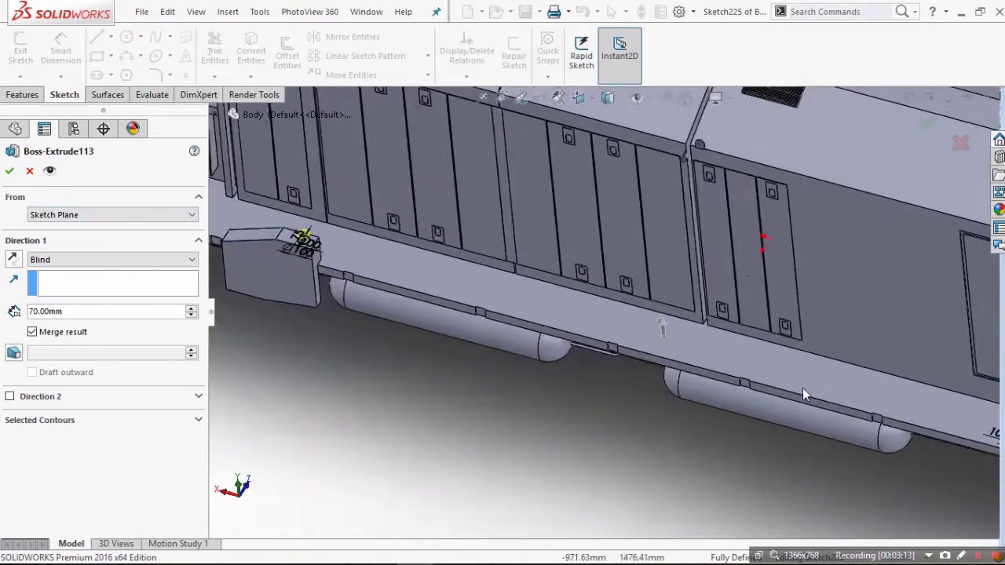
{"action": "scroll", "coordinate": [908, 418], "scroll_direction": "down", "scroll_amount": 10}
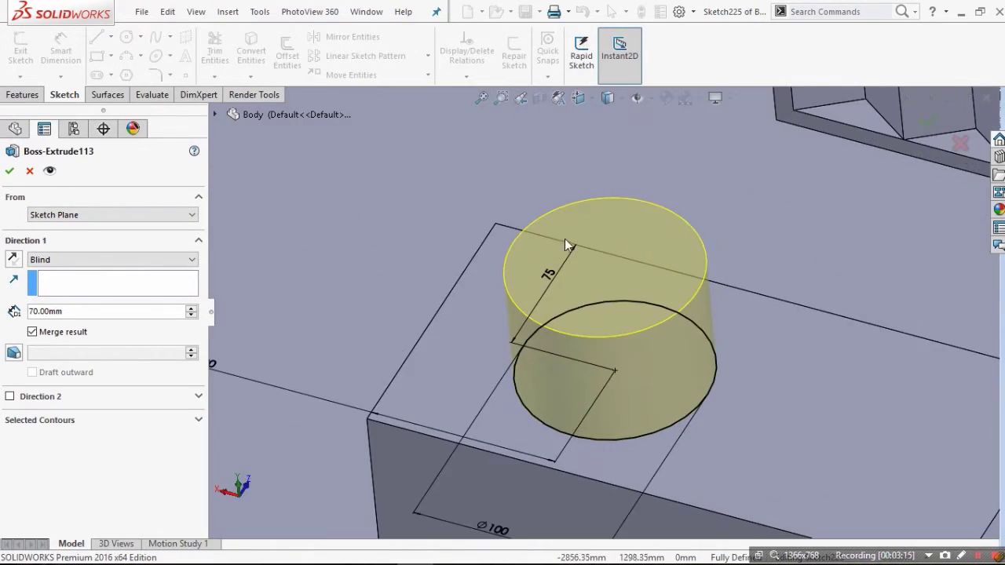
{"action": "mouse_move", "coordinate": [565, 239]}
{"action": "middle_mouse_down"}
{"action": "mouse_move", "coordinate": [565, 285]}
{"action": "mouse_move", "coordinate": [559, 224]}
{"action": "middle_mouse_up"}
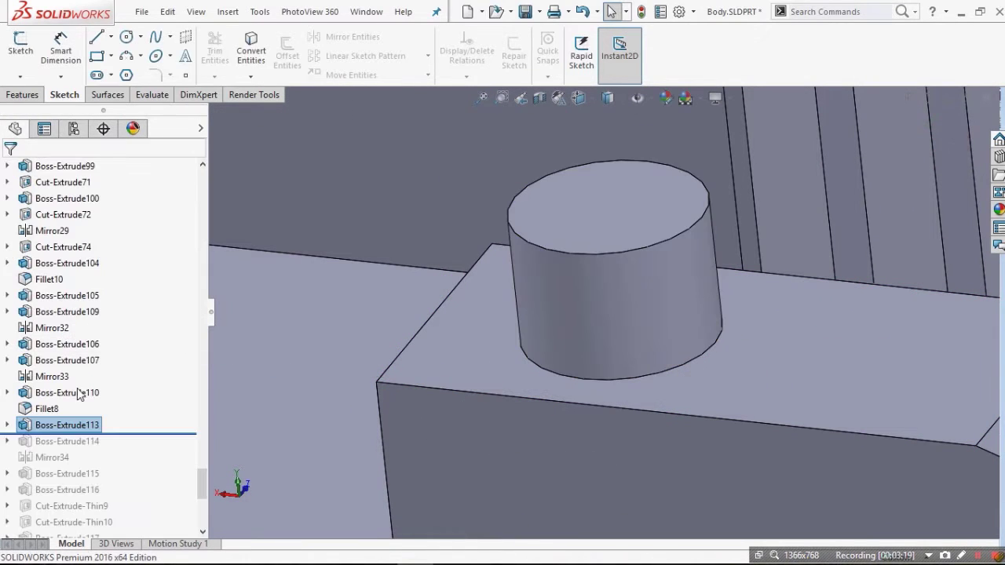
Step: Roll forward to Boss-Extrude114, open it for editing, and test its extrusion direction reversed and back again
{"action": "left_click", "coordinate": [74, 441]}
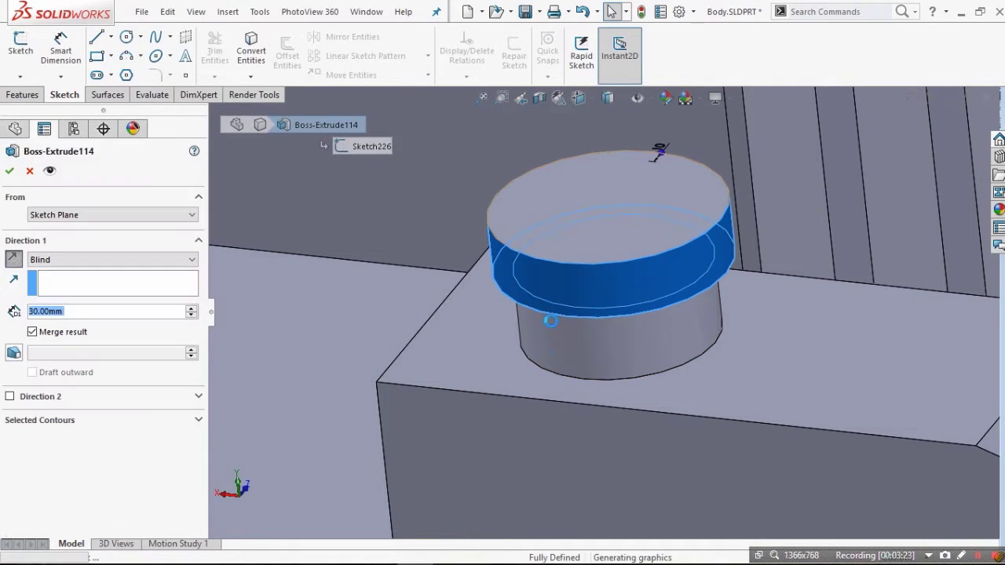
{"action": "middle_click_drag", "start_coordinate": [651, 206], "coordinate": [704, 339]}
{"action": "scroll", "coordinate": [690, 396], "scroll_direction": "down", "scroll_amount": 3}
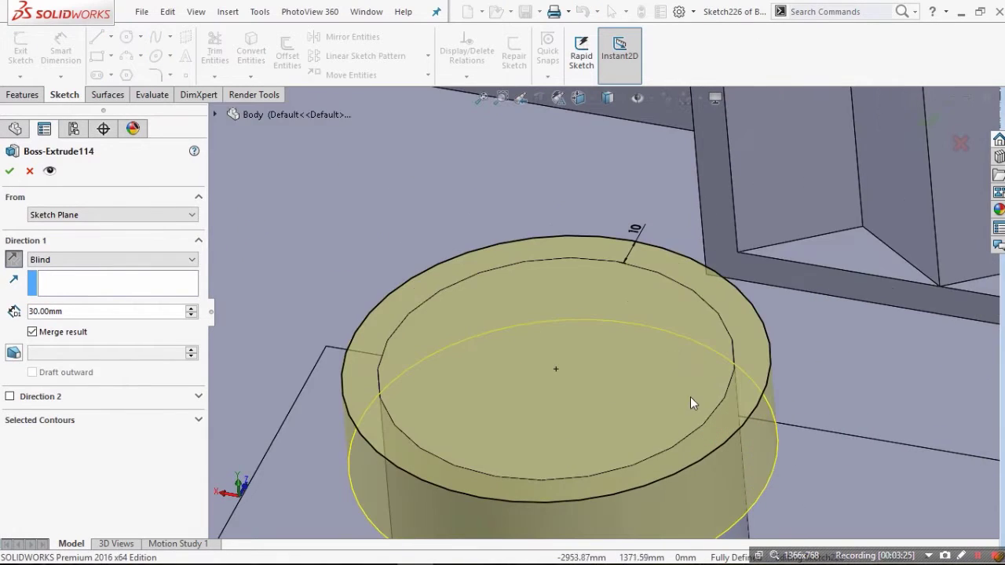
{"action": "middle_click_drag", "start_coordinate": [690, 396], "coordinate": [663, 318]}
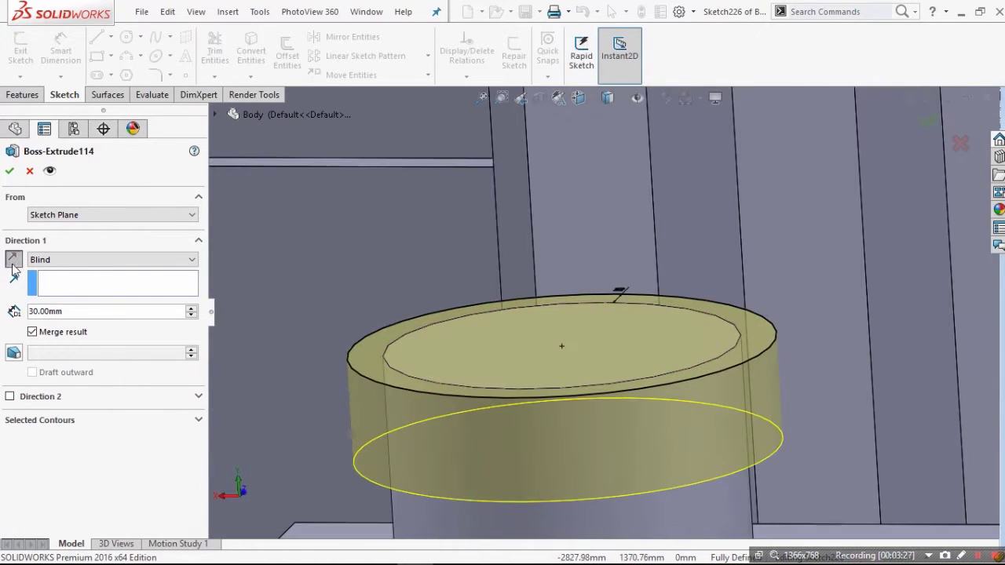
{"action": "left_click", "coordinate": [13, 258]}
{"action": "left_click", "coordinate": [14, 258]}
Step: Inspect Boss-Extrude114's cap preview on the posts of both side plates along the body and close the edit
{"action": "scroll", "coordinate": [581, 300], "scroll_direction": "up", "scroll_amount": 5}
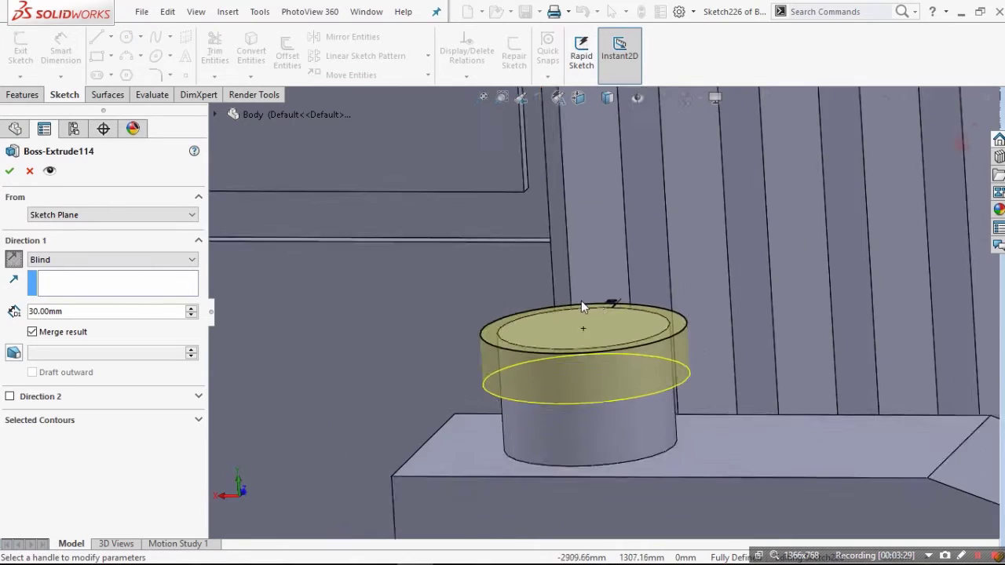
{"action": "scroll", "coordinate": [472, 322], "scroll_direction": "up", "scroll_amount": 8}
{"action": "scroll", "coordinate": [307, 312], "scroll_direction": "down", "scroll_amount": 4}
{"action": "scroll", "coordinate": [291, 310], "scroll_direction": "up", "scroll_amount": 6}
{"action": "scroll", "coordinate": [287, 312], "scroll_direction": "down", "scroll_amount": 4}
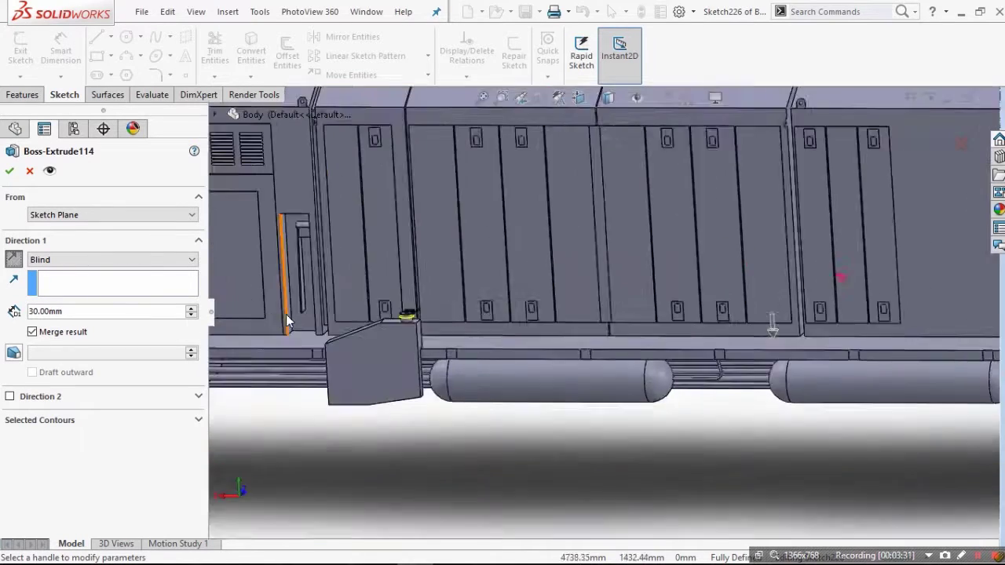
{"action": "scroll", "coordinate": [286, 316], "scroll_direction": "up", "scroll_amount": 2}
{"action": "scroll", "coordinate": [286, 316], "scroll_direction": "down", "scroll_amount": 3}
{"action": "scroll", "coordinate": [642, 328], "scroll_direction": "down", "scroll_amount": 6}
{"action": "scroll", "coordinate": [613, 287], "scroll_direction": "down", "scroll_amount": 2}
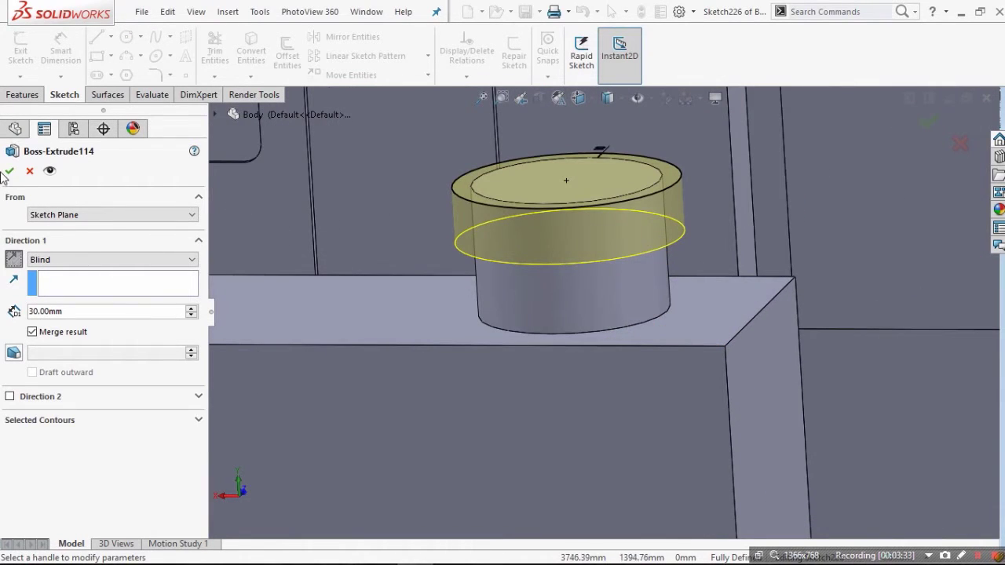
{"action": "key", "text": "Return"}
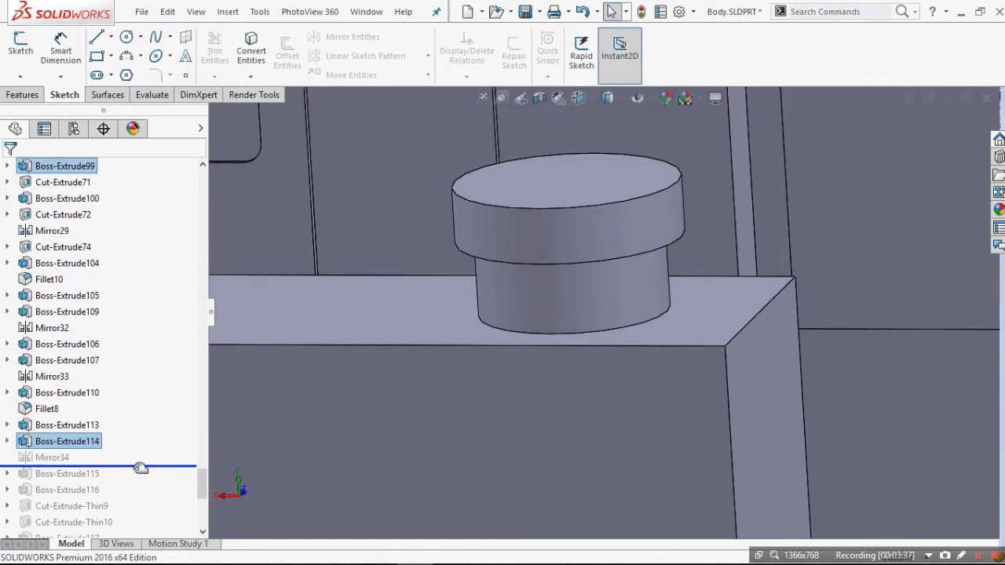
Step: Select Mirror34 in the rolled-forward model and inspect the mirrored capped posts on the opposite side plates
{"action": "left_click", "coordinate": [52, 459]}
{"action": "scroll", "coordinate": [611, 348], "scroll_direction": "up", "scroll_amount": 10}
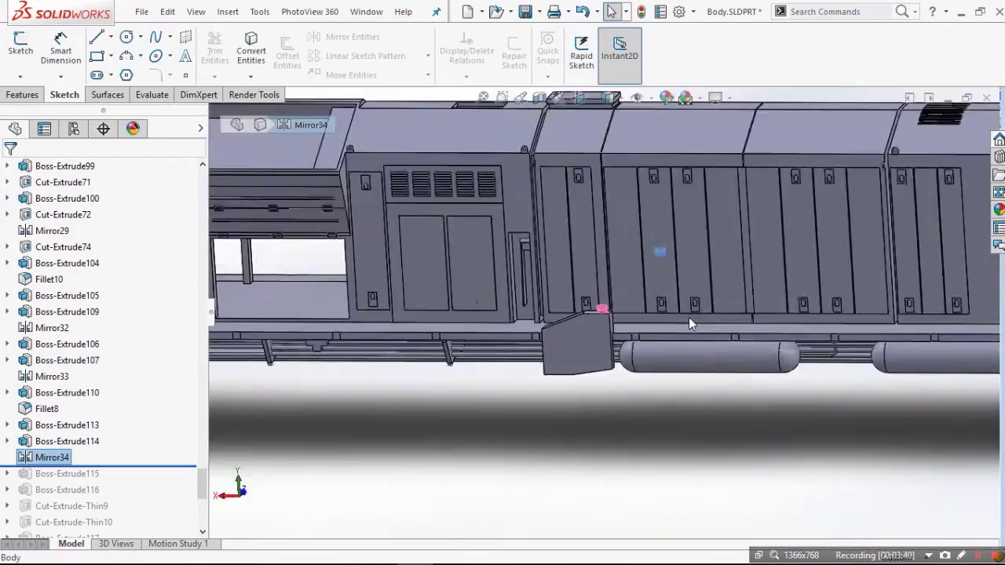
{"action": "middle_click_drag", "start_coordinate": [690, 323], "coordinate": [455, 353]}
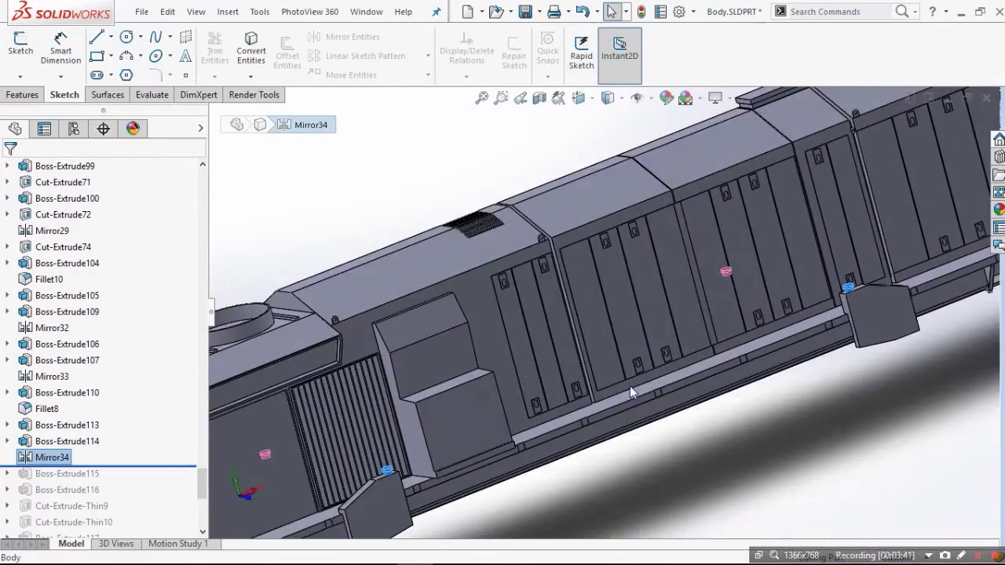
{"action": "scroll", "coordinate": [796, 315], "scroll_direction": "down", "scroll_amount": 9}
{"action": "scroll", "coordinate": [585, 334], "scroll_direction": "up", "scroll_amount": 6}
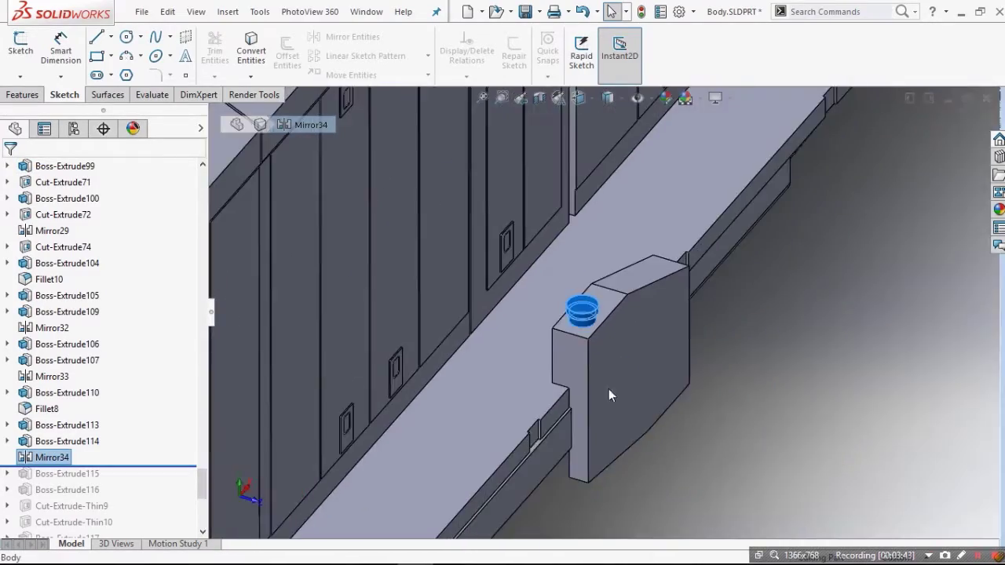
{"action": "scroll", "coordinate": [482, 483], "scroll_direction": "down", "scroll_amount": 3}
{"action": "scroll", "coordinate": [482, 483], "scroll_direction": "down", "scroll_amount": 8}
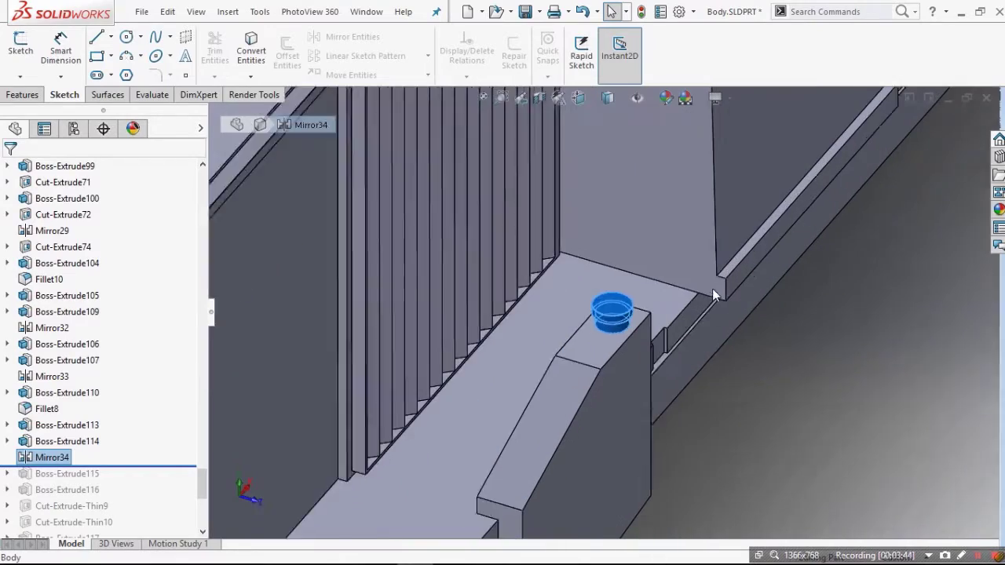
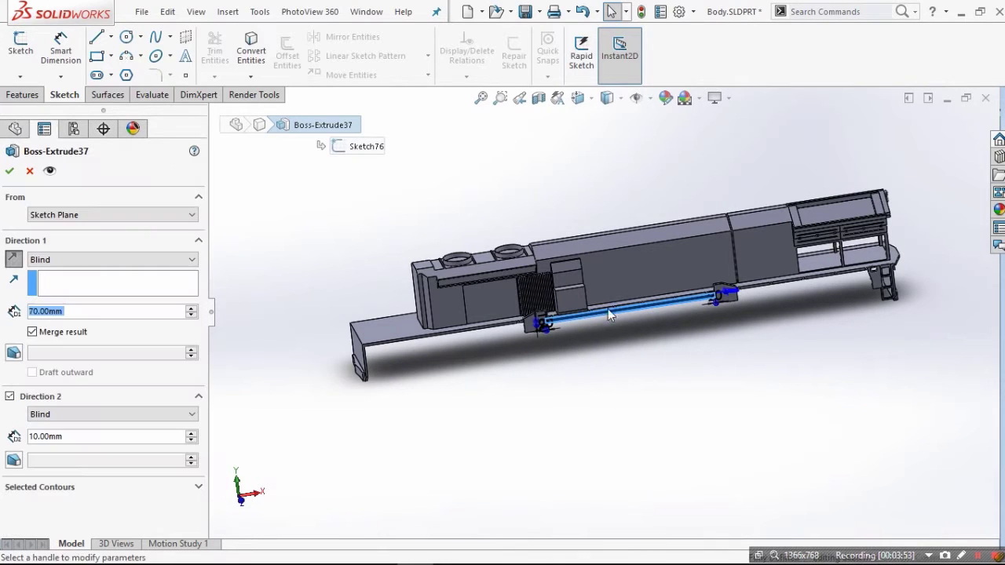
Step: Examine Boss-Extrude37's two-direction blind extrusion running under the platform edge between the side plates
{"action": "scroll", "coordinate": [589, 349], "scroll_direction": "down", "scroll_amount": 10}
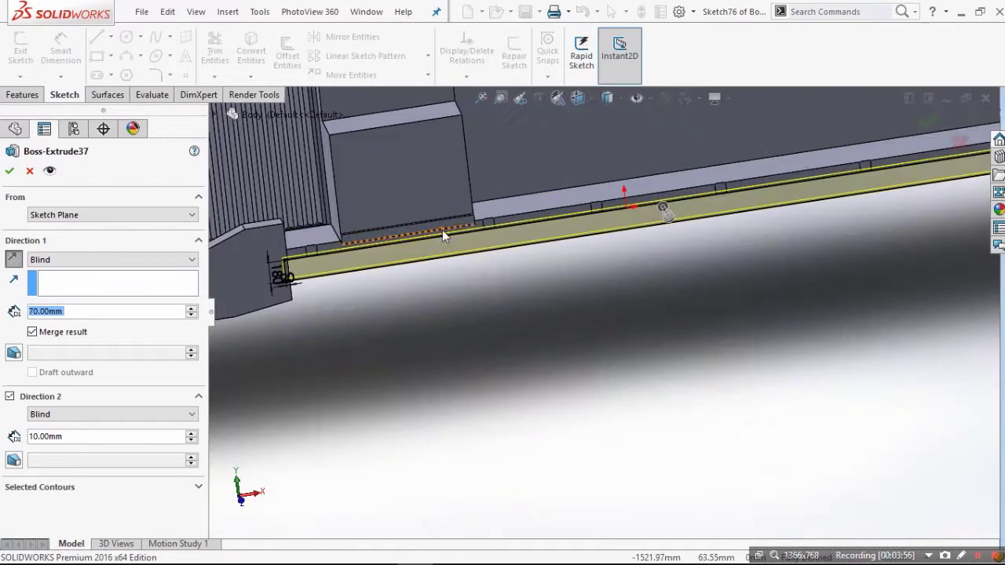
{"action": "middle_click_drag", "start_coordinate": [386, 227], "coordinate": [497, 273]}
{"action": "scroll", "coordinate": [518, 267], "scroll_direction": "up", "scroll_amount": 3}
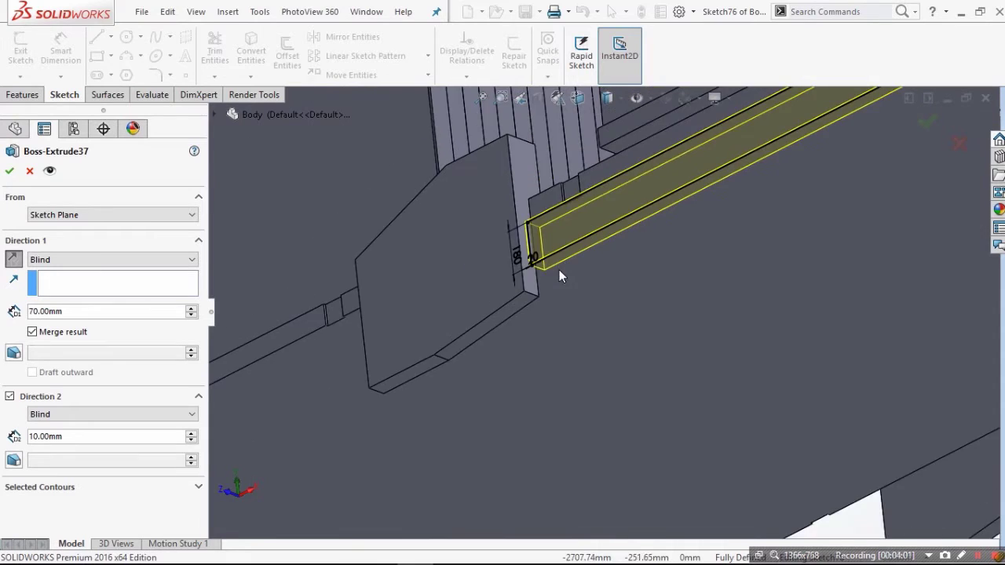
{"action": "middle_click_drag", "start_coordinate": [560, 268], "coordinate": [607, 281]}
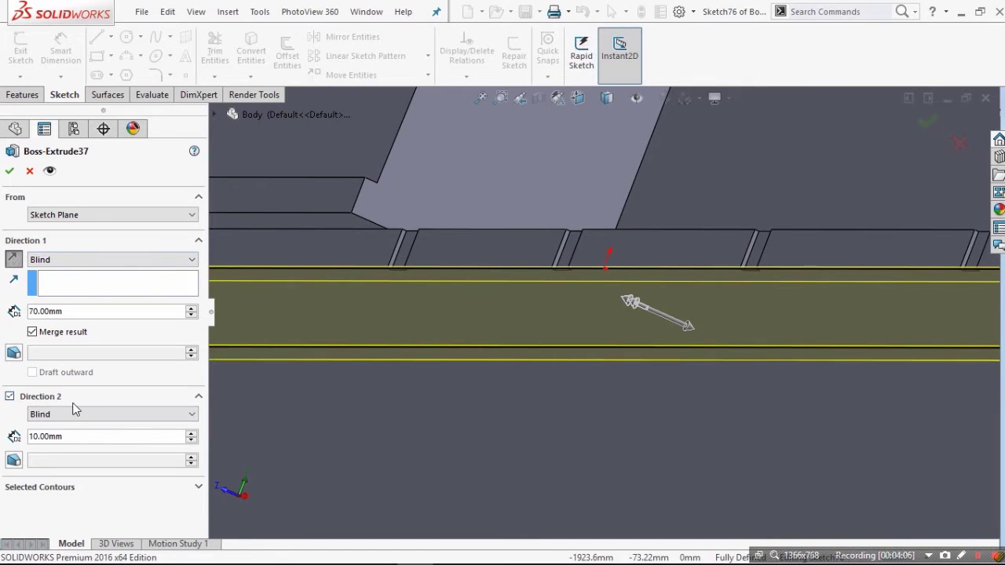
Step: Switch off Boss-Extrude37's second direction to compare the preview, and switch it back on
{"action": "left_click", "coordinate": [10, 396]}
{"action": "middle_click_drag", "start_coordinate": [149, 372], "coordinate": [484, 299]}
{"action": "scroll", "coordinate": [484, 299], "scroll_direction": "down", "scroll_amount": 5}
{"action": "scroll", "coordinate": [472, 292], "scroll_direction": "up", "scroll_amount": 4}
{"action": "scroll", "coordinate": [469, 292], "scroll_direction": "down", "scroll_amount": 4}
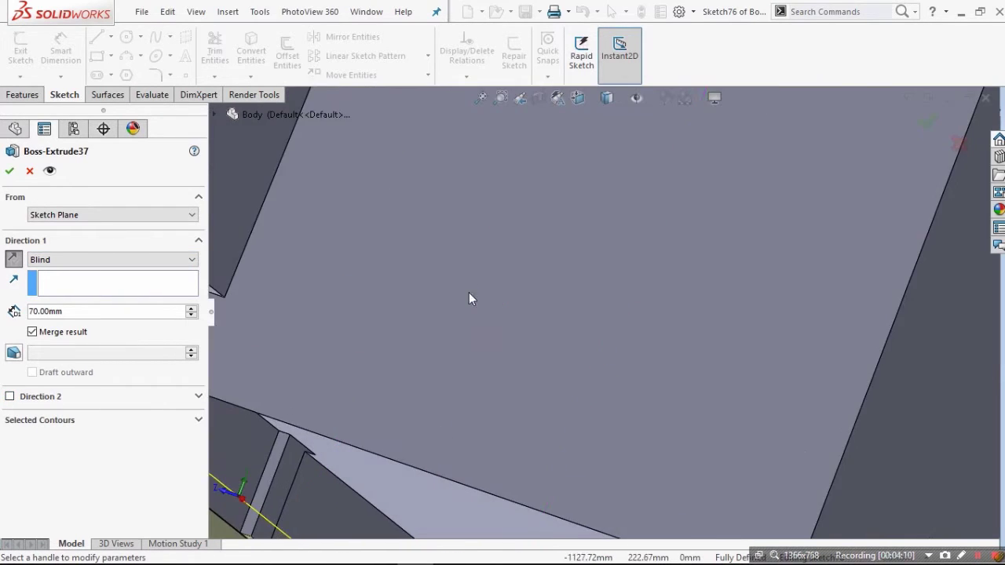
{"action": "scroll", "coordinate": [469, 292], "scroll_direction": "up", "scroll_amount": 3}
{"action": "scroll", "coordinate": [416, 383], "scroll_direction": "down", "scroll_amount": 3}
{"action": "scroll", "coordinate": [381, 387], "scroll_direction": "up", "scroll_amount": 3}
{"action": "scroll", "coordinate": [344, 363], "scroll_direction": "down", "scroll_amount": 3}
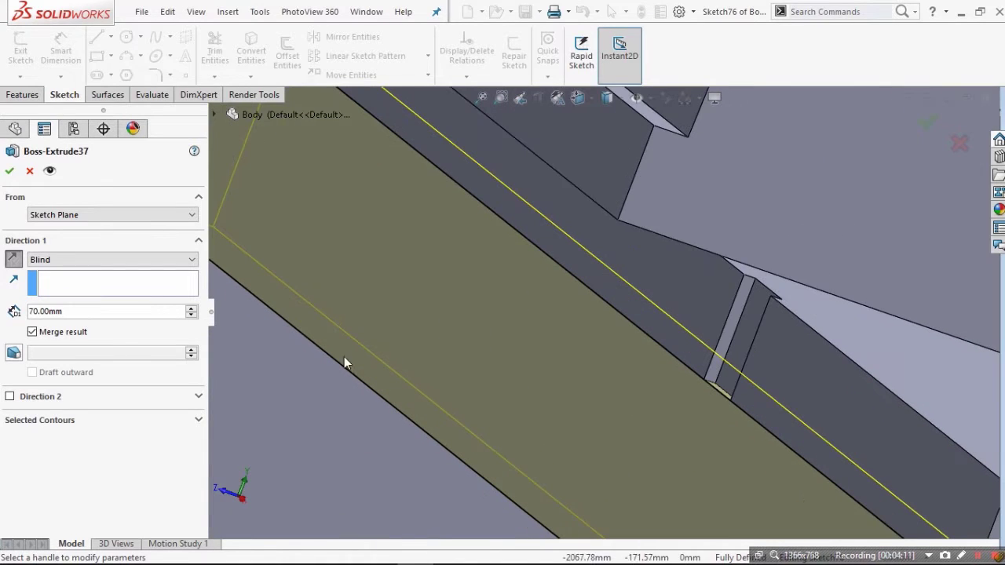
{"action": "left_click", "coordinate": [9, 396]}
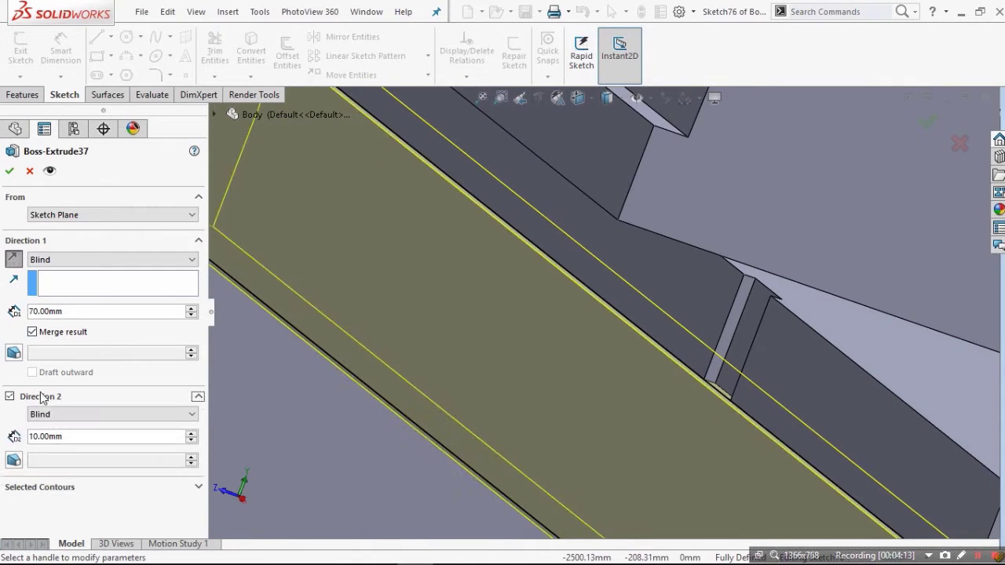
Step: Examine how far Boss-Extrude37's preview extends in both directions from the platform edge beside the side plate
{"action": "scroll", "coordinate": [473, 343], "scroll_direction": "up", "scroll_amount": 3}
{"action": "scroll", "coordinate": [466, 332], "scroll_direction": "down", "scroll_amount": 4}
{"action": "scroll", "coordinate": [426, 377], "scroll_direction": "up", "scroll_amount": 6}
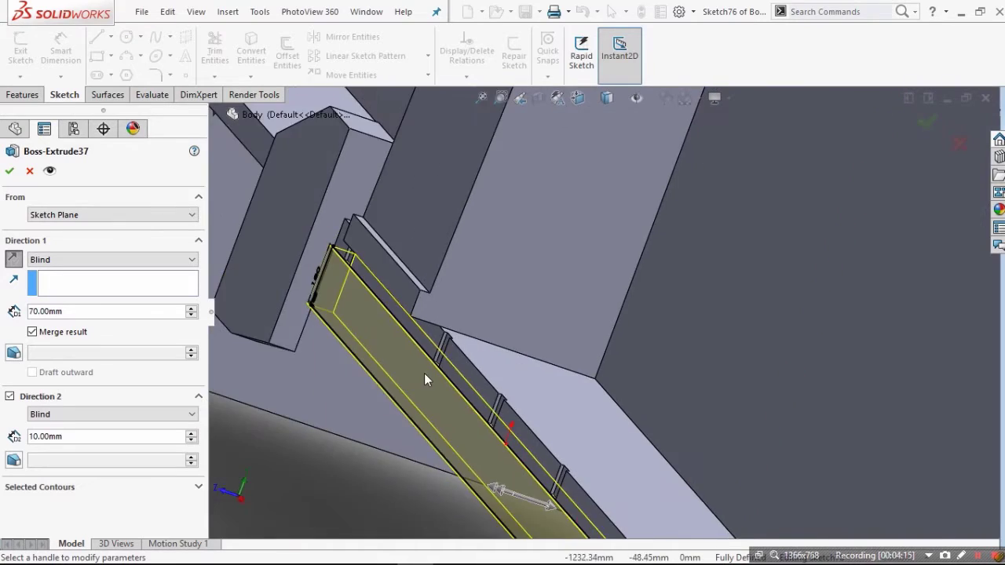
{"action": "scroll", "coordinate": [448, 366], "scroll_direction": "up", "scroll_amount": 2}
{"action": "middle_click_drag", "start_coordinate": [449, 366], "coordinate": [441, 404]}
{"action": "scroll", "coordinate": [455, 416], "scroll_direction": "up", "scroll_amount": 2}
{"action": "scroll", "coordinate": [489, 475], "scroll_direction": "down", "scroll_amount": 4}
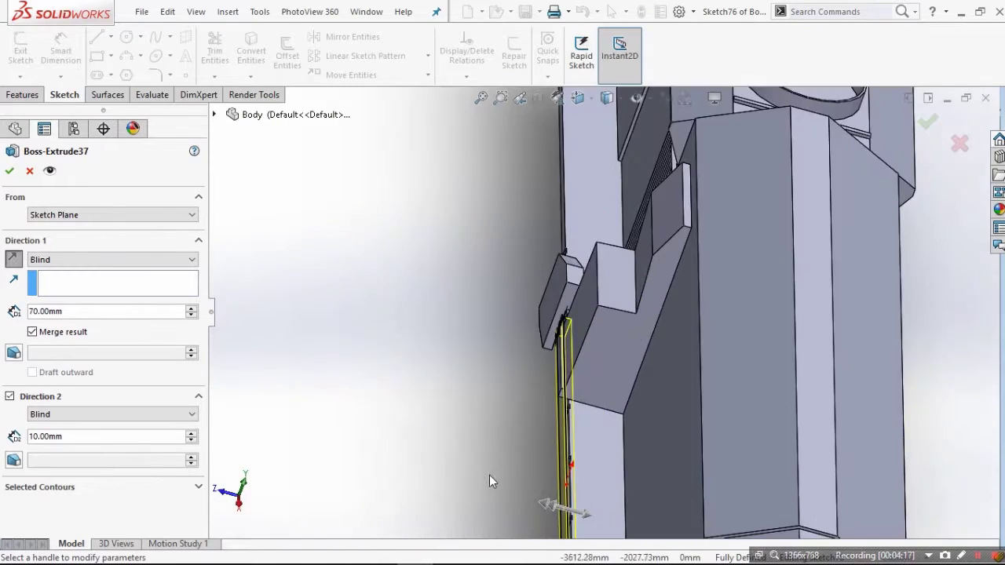
{"action": "scroll", "coordinate": [567, 510], "scroll_direction": "down", "scroll_amount": 6}
{"action": "scroll", "coordinate": [578, 481], "scroll_direction": "down", "scroll_amount": 6}
{"action": "scroll", "coordinate": [559, 404], "scroll_direction": "up", "scroll_amount": 6}
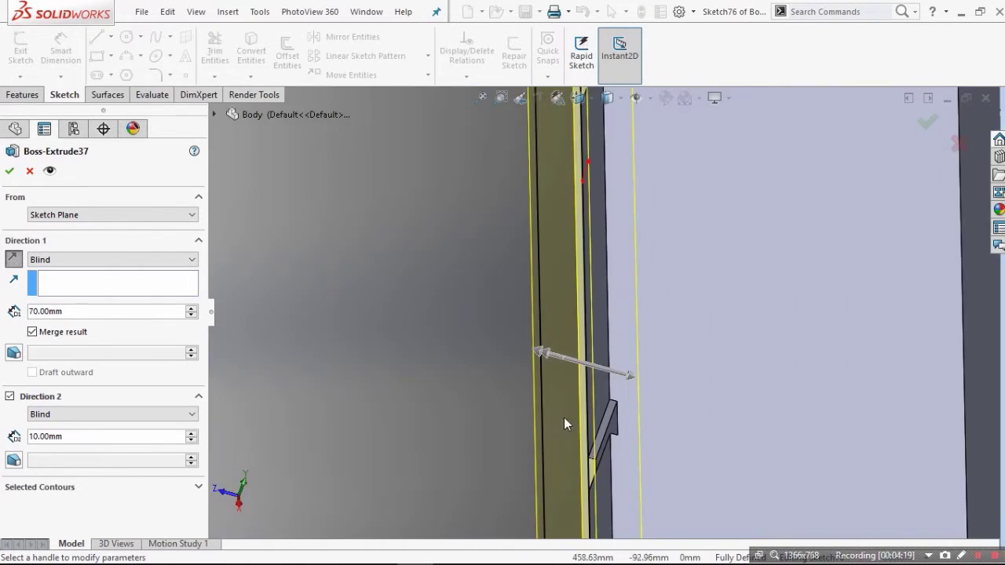
Step: Inspect Boss-Extrude37's preview from beneath the platform and at the side plate, and cancel the edit
{"action": "middle_click_drag", "start_coordinate": [562, 438], "coordinate": [585, 262]}
{"action": "scroll", "coordinate": [540, 355], "scroll_direction": "up", "scroll_amount": 6}
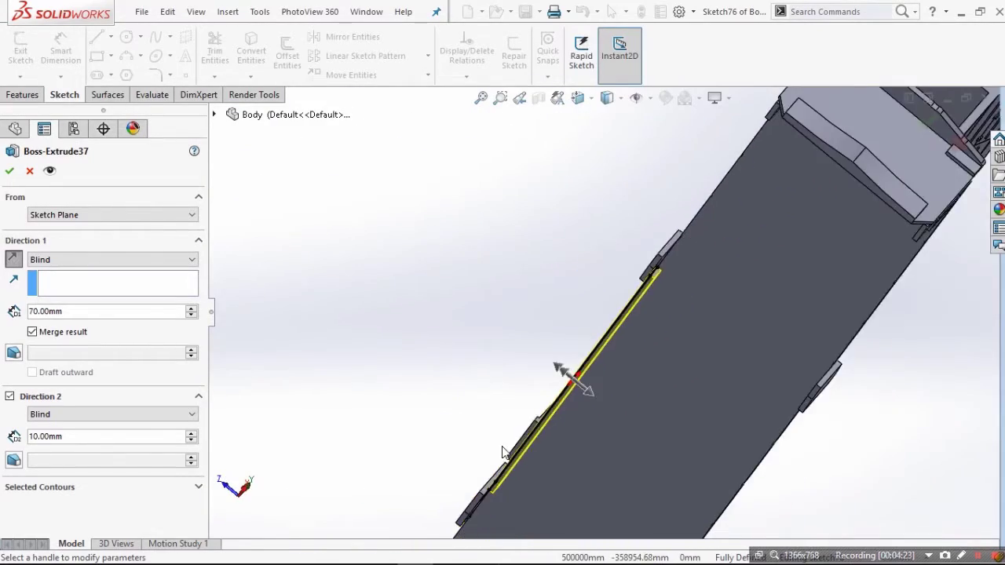
{"action": "scroll", "coordinate": [503, 453], "scroll_direction": "down", "scroll_amount": 5}
{"action": "scroll", "coordinate": [553, 460], "scroll_direction": "up", "scroll_amount": 3}
{"action": "middle_click_drag", "start_coordinate": [553, 466], "coordinate": [572, 392]}
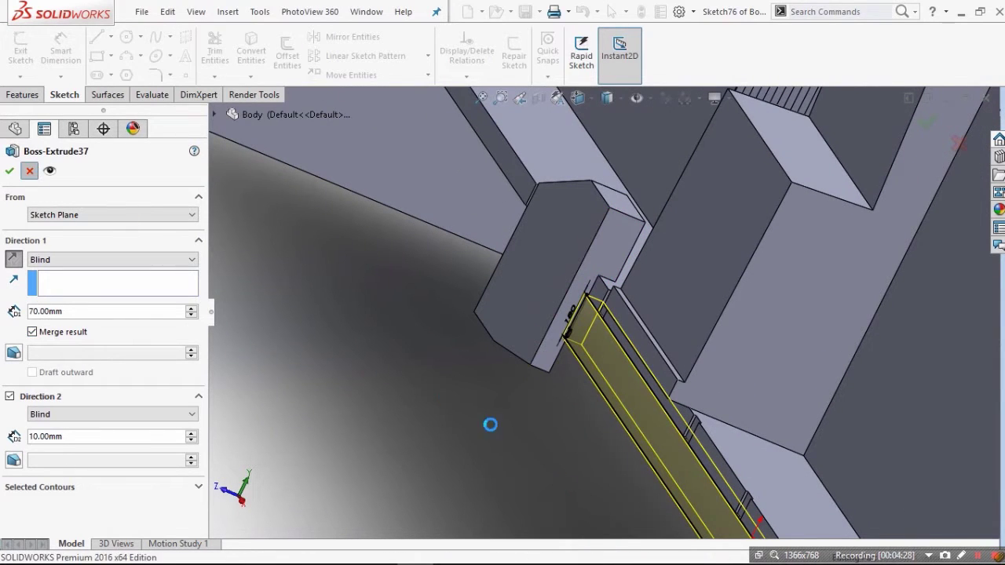
Step: Inspect the long strip between the side plates and roll the model forward to Boss-Extrude38
{"action": "middle_click_drag", "start_coordinate": [637, 457], "coordinate": [757, 471]}
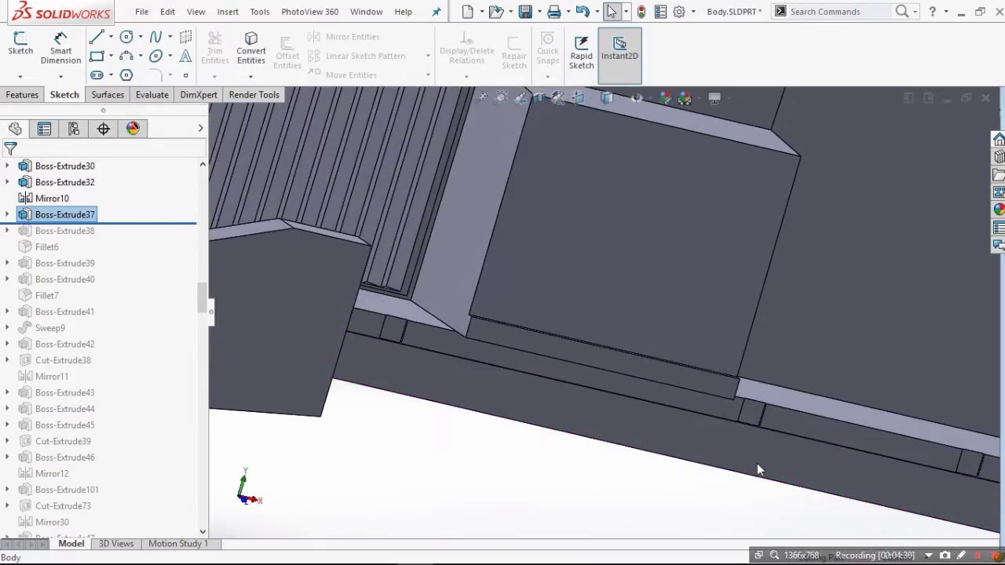
{"action": "scroll", "coordinate": [755, 464], "scroll_direction": "up", "scroll_amount": 10}
{"action": "middle_click_drag", "start_coordinate": [738, 404], "coordinate": [832, 385]}
{"action": "middle_click_drag", "start_coordinate": [832, 385], "coordinate": [697, 395]}
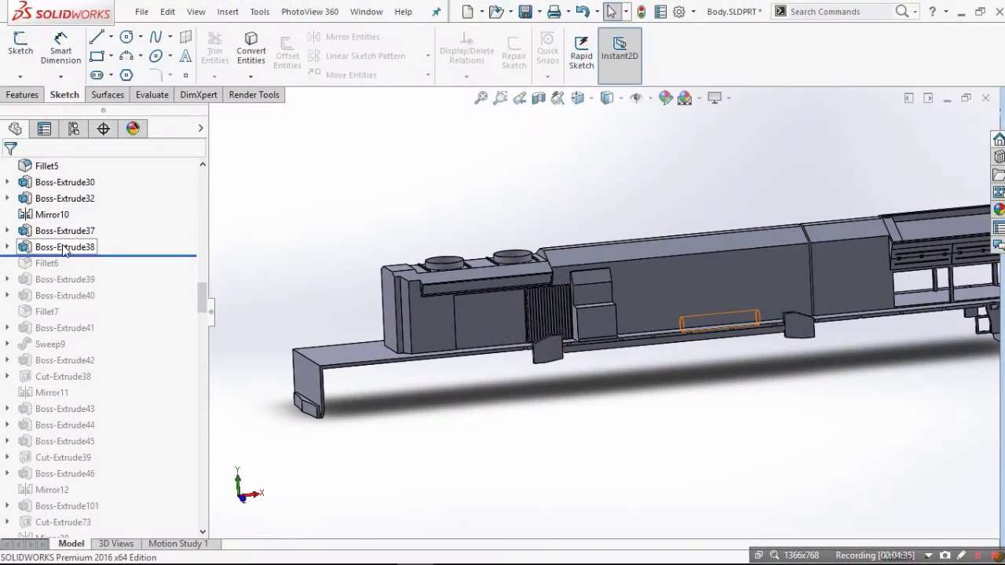
Step: Select Boss-Extrude38 and inspect its cylinder under the platform edge from both sides of the body
{"action": "left_click", "coordinate": [65, 250]}
{"action": "scroll", "coordinate": [739, 341], "scroll_direction": "up", "scroll_amount": 3}
{"action": "mouse_move", "coordinate": [739, 341]}
{"action": "middle_mouse_down"}
{"action": "mouse_move", "coordinate": [734, 291]}
{"action": "mouse_move", "coordinate": [931, 266]}
{"action": "mouse_move", "coordinate": [910, 289]}
{"action": "middle_mouse_up"}
{"action": "scroll", "coordinate": [654, 376], "scroll_direction": "down", "scroll_amount": 3}
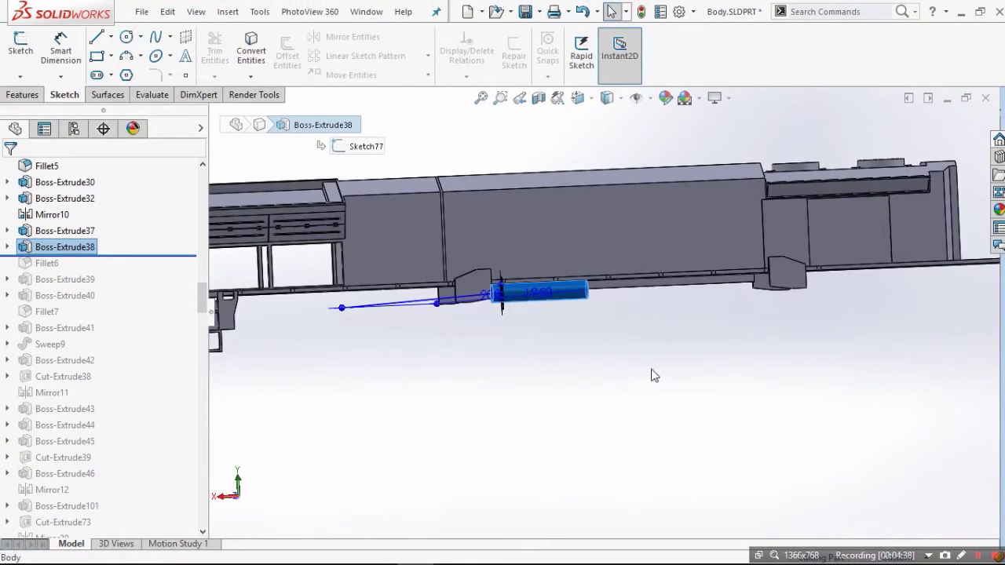
{"action": "middle_click_drag", "start_coordinate": [592, 306], "coordinate": [399, 370]}
{"action": "left_click", "coordinate": [160, 290]}
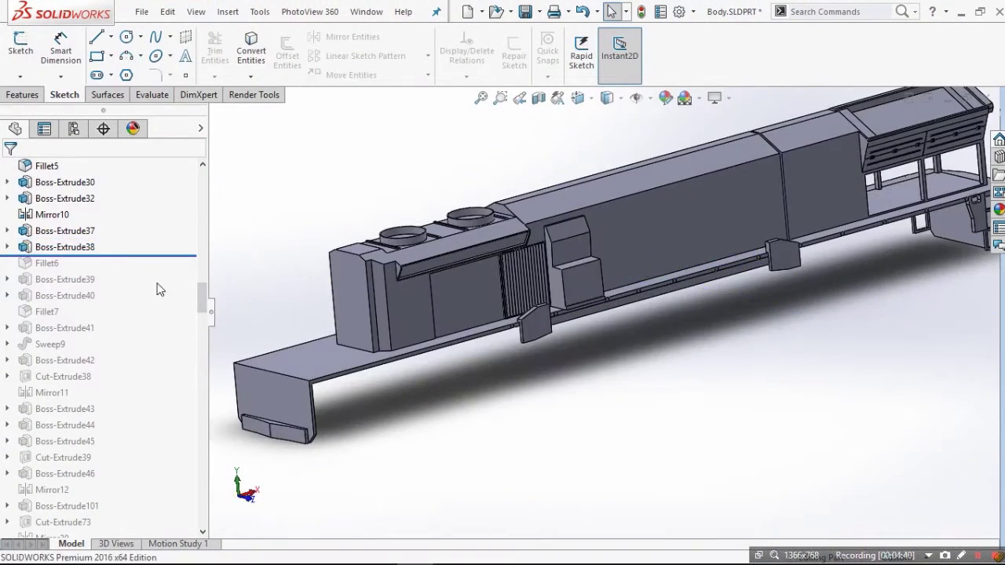
Step: Open Boss-Extrude38 for editing and inspect its cylindrical preview beneath the platform edge
{"action": "left_click", "coordinate": [69, 248]}
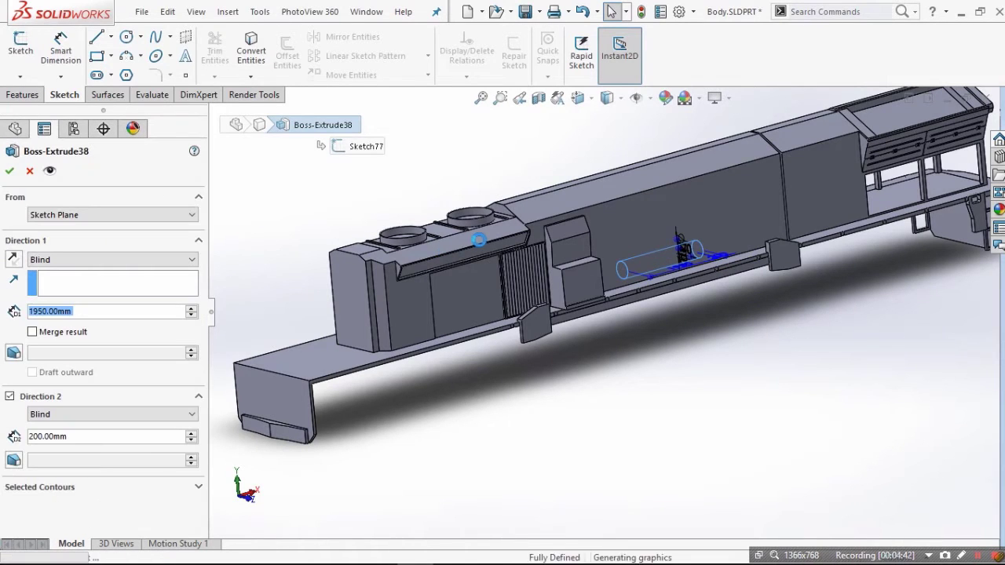
{"action": "middle_click_drag", "start_coordinate": [478, 240], "coordinate": [720, 195]}
{"action": "scroll", "coordinate": [524, 286], "scroll_direction": "down", "scroll_amount": 5}
{"action": "scroll", "coordinate": [462, 330], "scroll_direction": "down", "scroll_amount": 10}
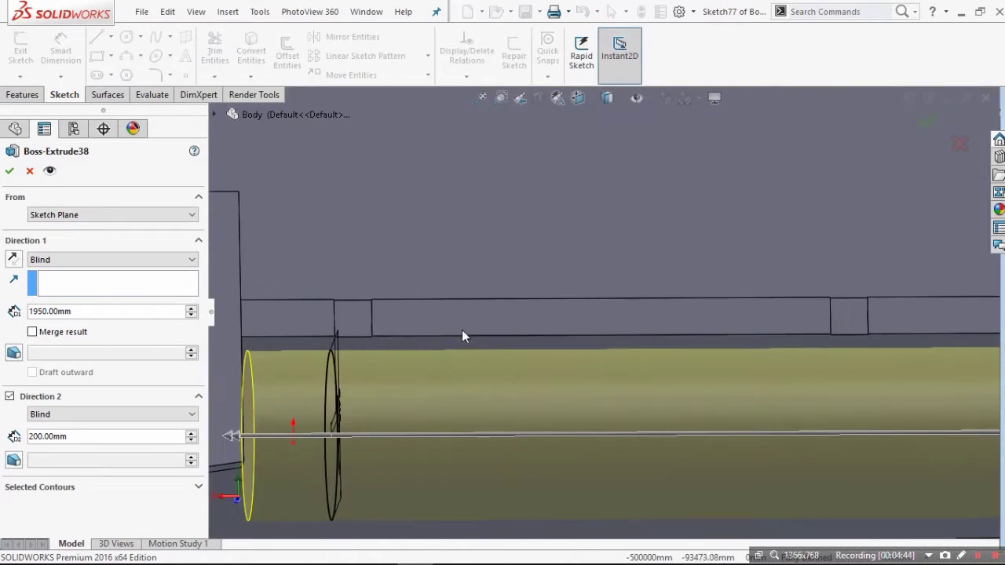
Step: Examine the end of Boss-Extrude38's preview around the notch in the platform strip beside the side plate
{"action": "middle_click_drag", "start_coordinate": [326, 388], "coordinate": [551, 374]}
{"action": "scroll", "coordinate": [462, 402], "scroll_direction": "up", "scroll_amount": 5}
{"action": "scroll", "coordinate": [552, 374], "scroll_direction": "down", "scroll_amount": 6}
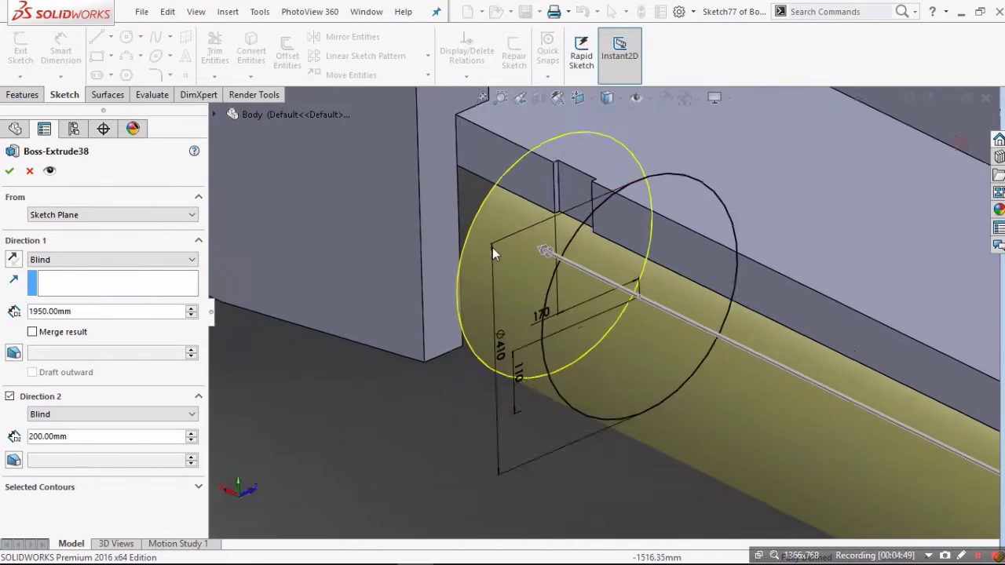
{"action": "scroll", "coordinate": [589, 186], "scroll_direction": "down", "scroll_amount": 3}
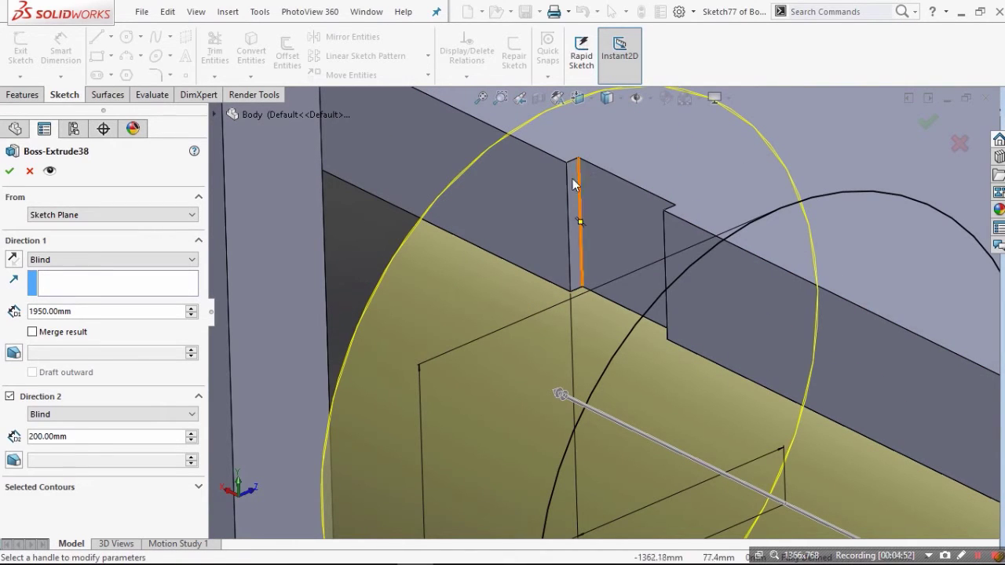
{"action": "scroll", "coordinate": [571, 188], "scroll_direction": "up", "scroll_amount": 5}
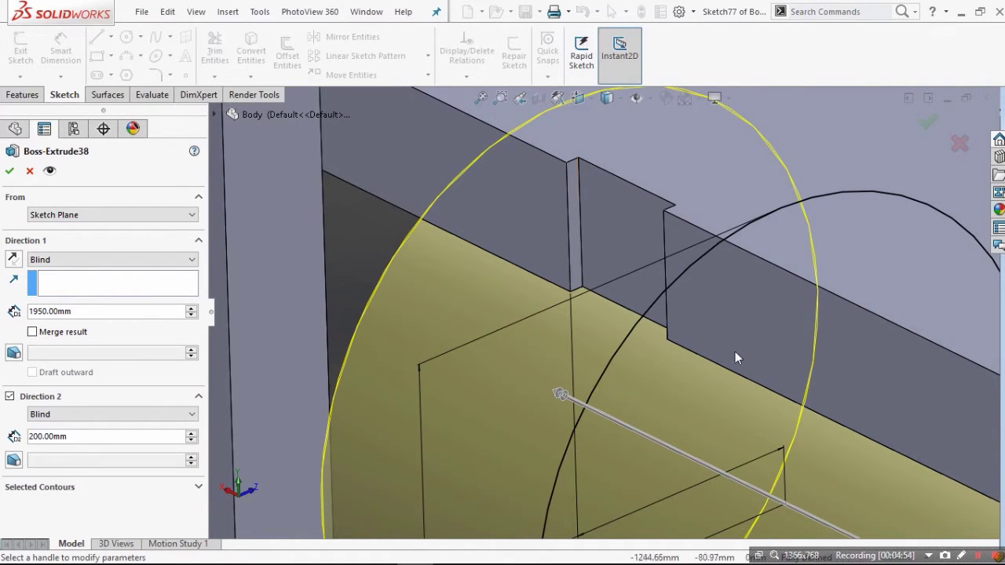
{"action": "scroll", "coordinate": [605, 314], "scroll_direction": "down", "scroll_amount": 4}
{"action": "scroll", "coordinate": [604, 312], "scroll_direction": "down", "scroll_amount": 2}
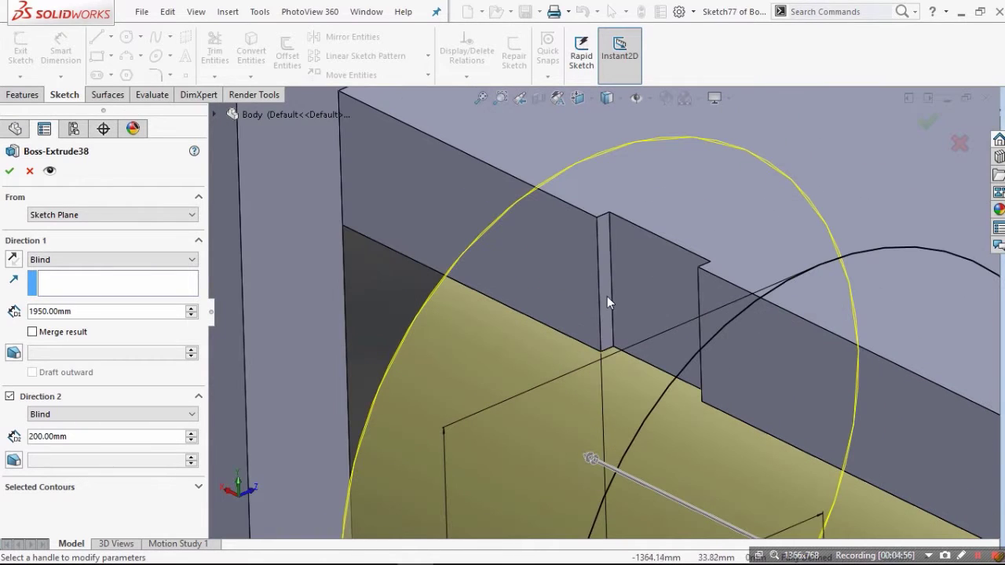
Step: View Boss-Extrude38's profile circle head-on and examine its diameter and centre-position dimensions
{"action": "key", "text": "ctrl+8"}
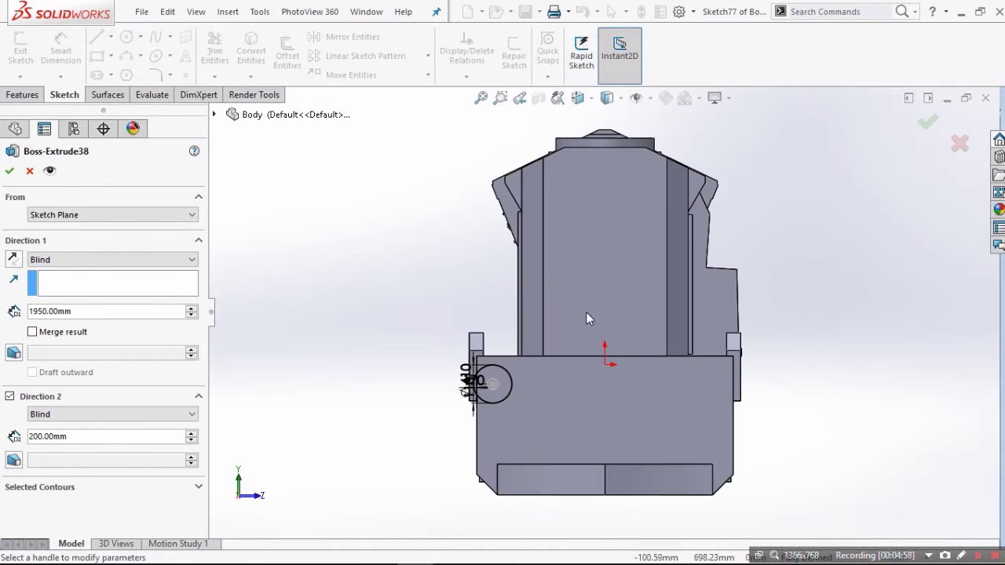
{"action": "scroll", "coordinate": [503, 388], "scroll_direction": "down", "scroll_amount": 6}
{"action": "scroll", "coordinate": [440, 342], "scroll_direction": "down", "scroll_amount": 2}
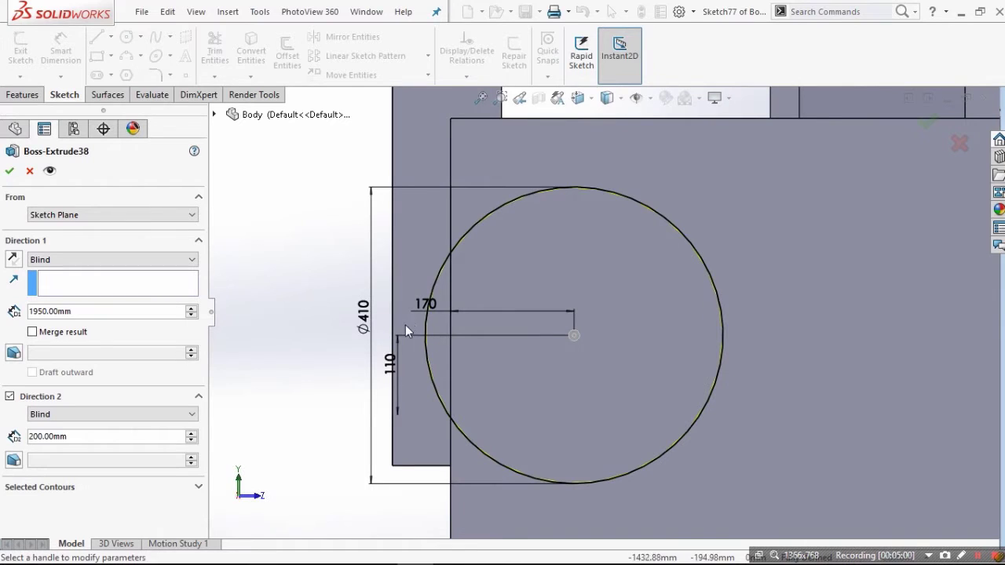
{"action": "scroll", "coordinate": [414, 314], "scroll_direction": "up", "scroll_amount": 1}
{"action": "scroll", "coordinate": [442, 336], "scroll_direction": "down", "scroll_amount": 1}
{"action": "middle_click_drag", "start_coordinate": [472, 383], "coordinate": [468, 394]}
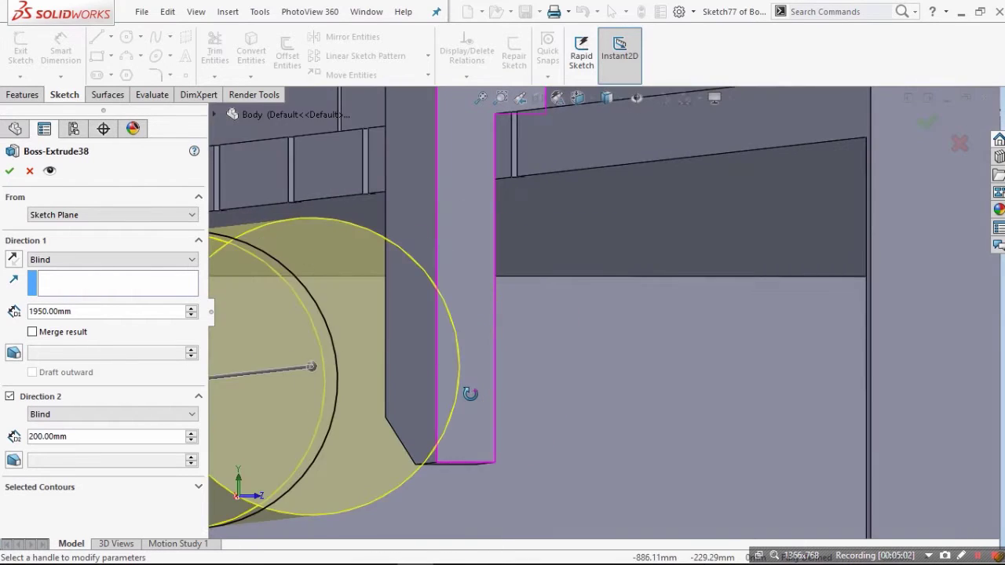
Step: Examine which edges of the side plate and platform strip the circle's position dimensions are measured from
{"action": "scroll", "coordinate": [461, 394], "scroll_direction": "up", "scroll_amount": 5}
{"action": "scroll", "coordinate": [460, 390], "scroll_direction": "down", "scroll_amount": 4}
{"action": "scroll", "coordinate": [494, 287], "scroll_direction": "down", "scroll_amount": 3}
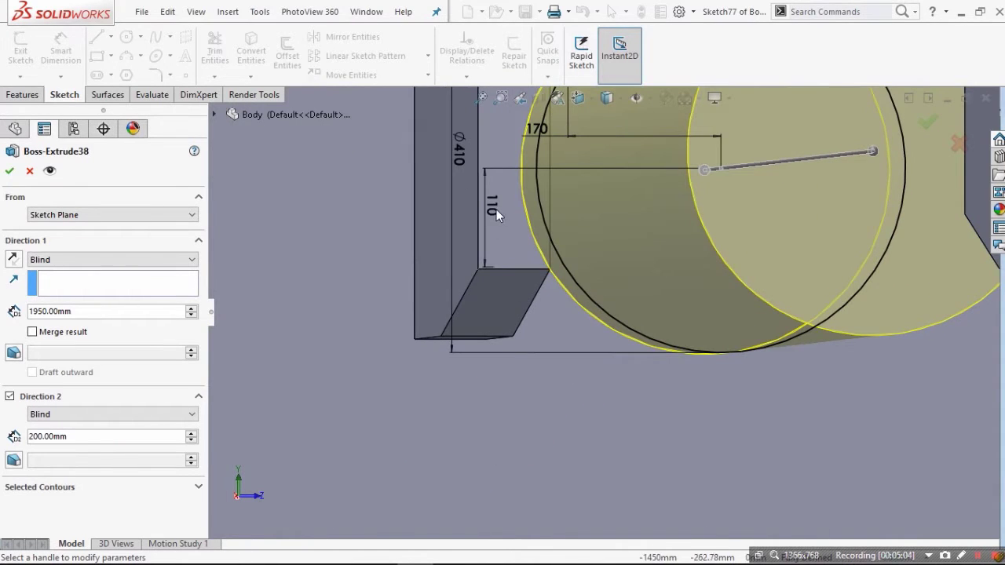
{"action": "scroll", "coordinate": [499, 212], "scroll_direction": "up", "scroll_amount": 3}
{"action": "scroll", "coordinate": [588, 161], "scroll_direction": "down", "scroll_amount": 2}
{"action": "scroll", "coordinate": [591, 166], "scroll_direction": "down", "scroll_amount": 1}
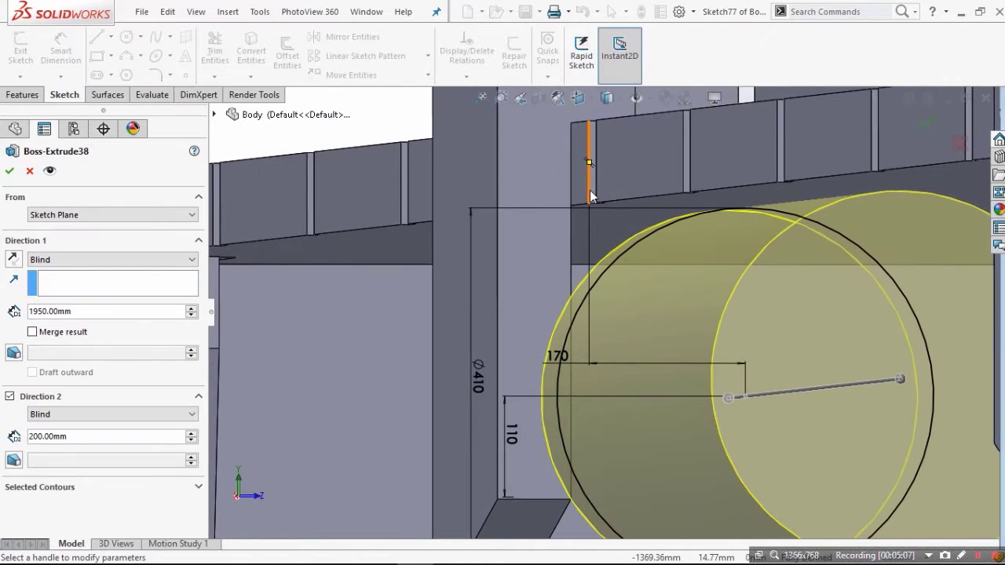
{"action": "scroll", "coordinate": [503, 377], "scroll_direction": "up", "scroll_amount": 4}
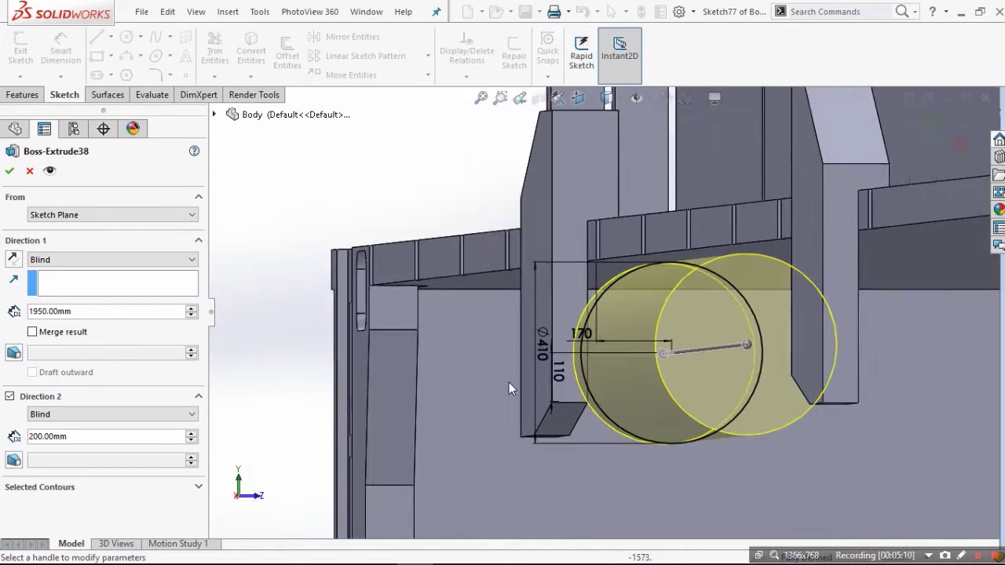
Step: Inspect Boss-Extrude38's extent along the platform, switch its second direction off and back on to compare, and cancel the edit
{"action": "scroll", "coordinate": [660, 328], "scroll_direction": "down", "scroll_amount": 3}
{"action": "scroll", "coordinate": [716, 324], "scroll_direction": "down", "scroll_amount": 5}
{"action": "scroll", "coordinate": [715, 321], "scroll_direction": "up", "scroll_amount": 5}
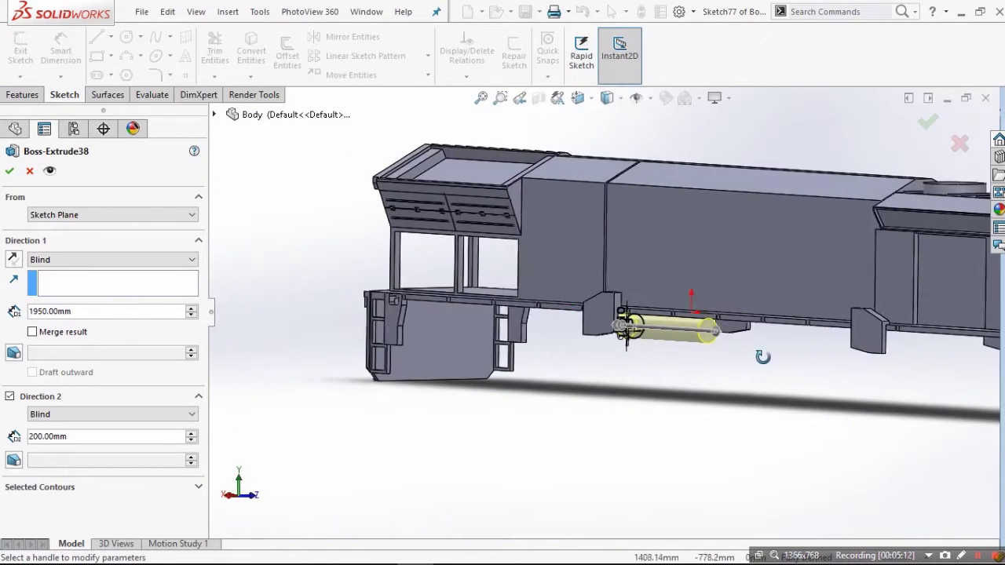
{"action": "scroll", "coordinate": [696, 343], "scroll_direction": "down", "scroll_amount": 5}
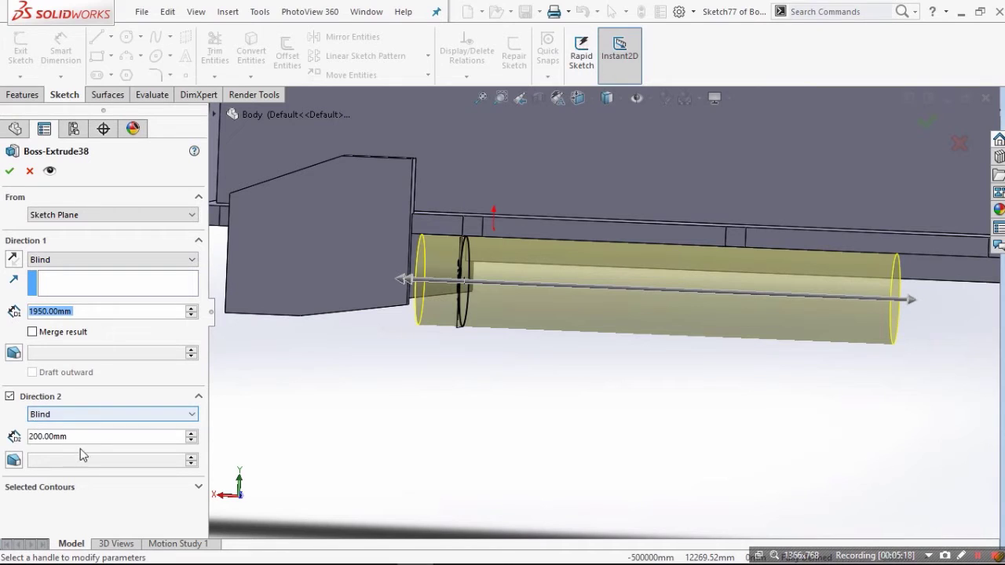
{"action": "left_click", "coordinate": [9, 397]}
{"action": "left_click", "coordinate": [10, 398]}
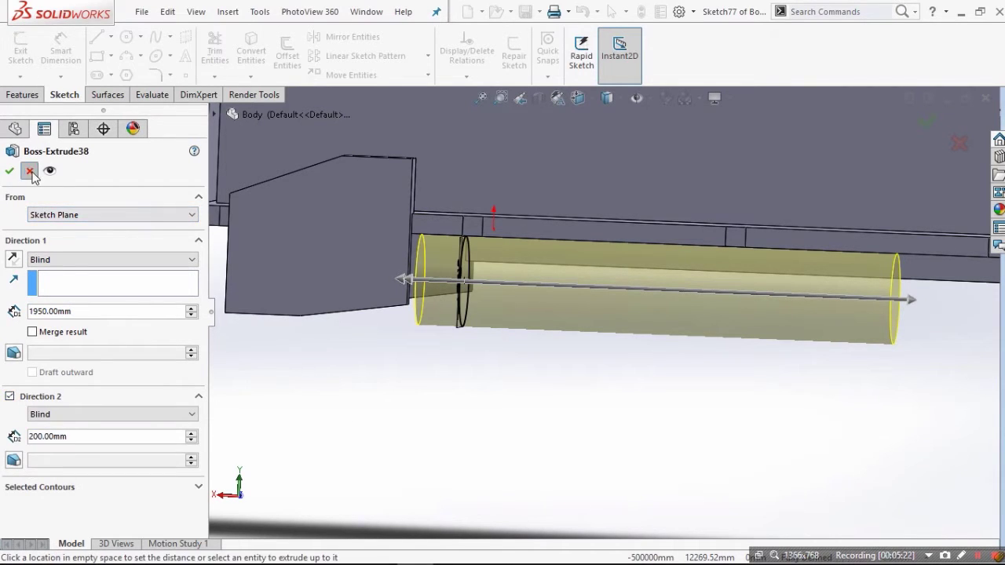
{"action": "scroll", "coordinate": [880, 300], "scroll_direction": "up", "scroll_amount": 2}
{"action": "scroll", "coordinate": [880, 301], "scroll_direction": "down", "scroll_amount": 2}
Step: Roll the model forward to Fillet6 and open it to inspect the rounding on both ends of the cylinder
{"action": "left_click_drag", "start_coordinate": [59, 256], "coordinate": [58, 263]}
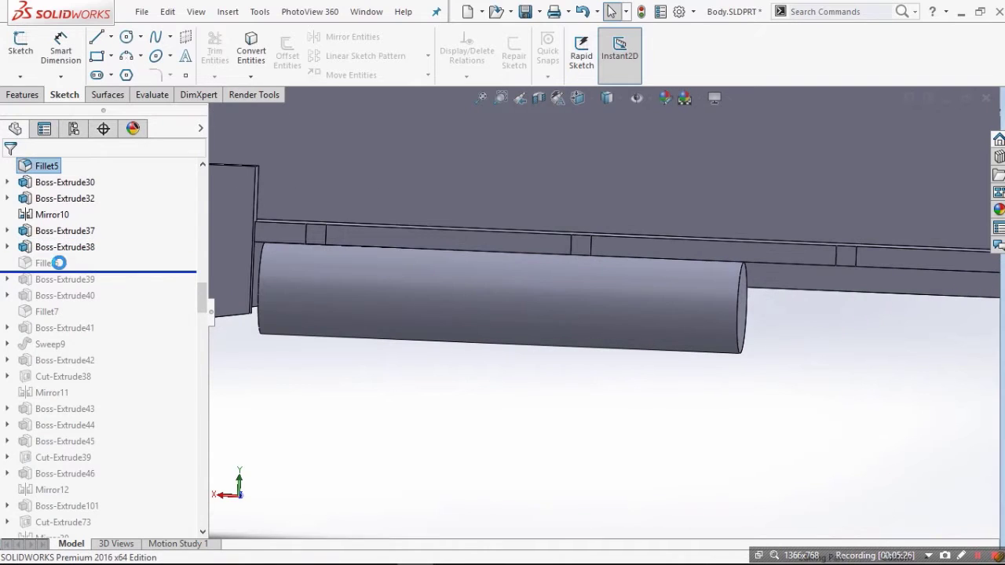
{"action": "left_click", "coordinate": [53, 264]}
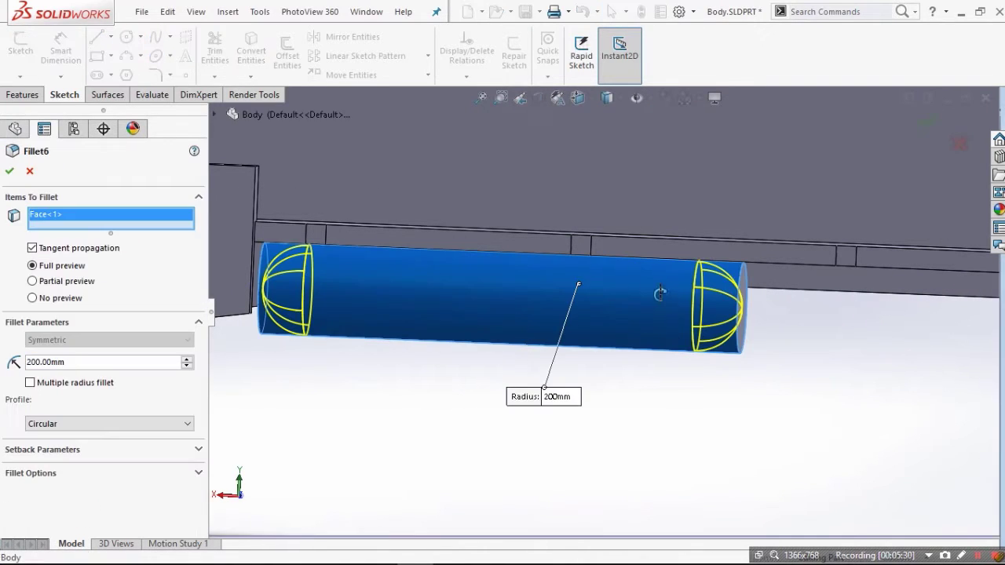
{"action": "middle_click_drag", "start_coordinate": [659, 294], "coordinate": [636, 320]}
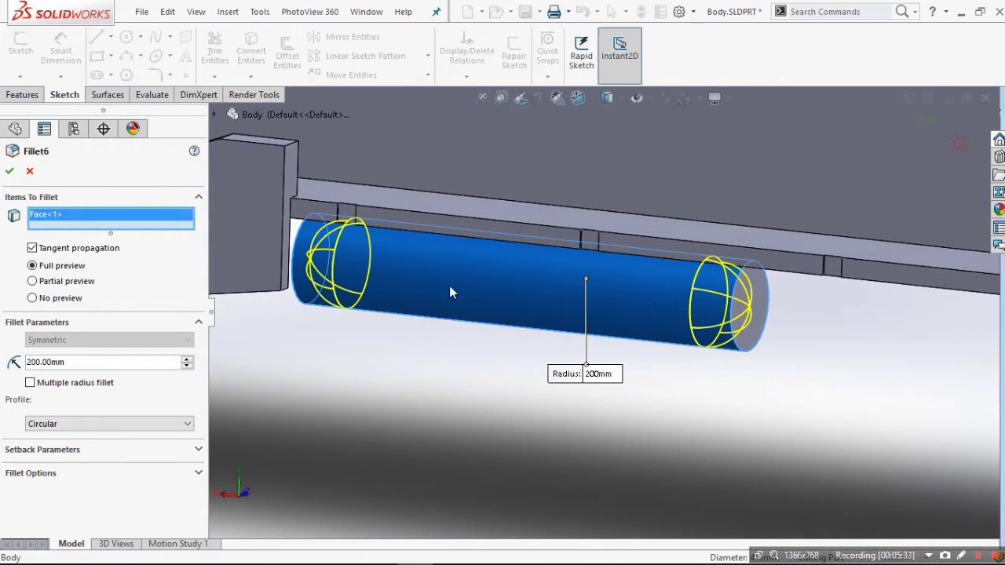
{"action": "left_click", "coordinate": [643, 305]}
{"action": "left_click", "coordinate": [548, 288]}
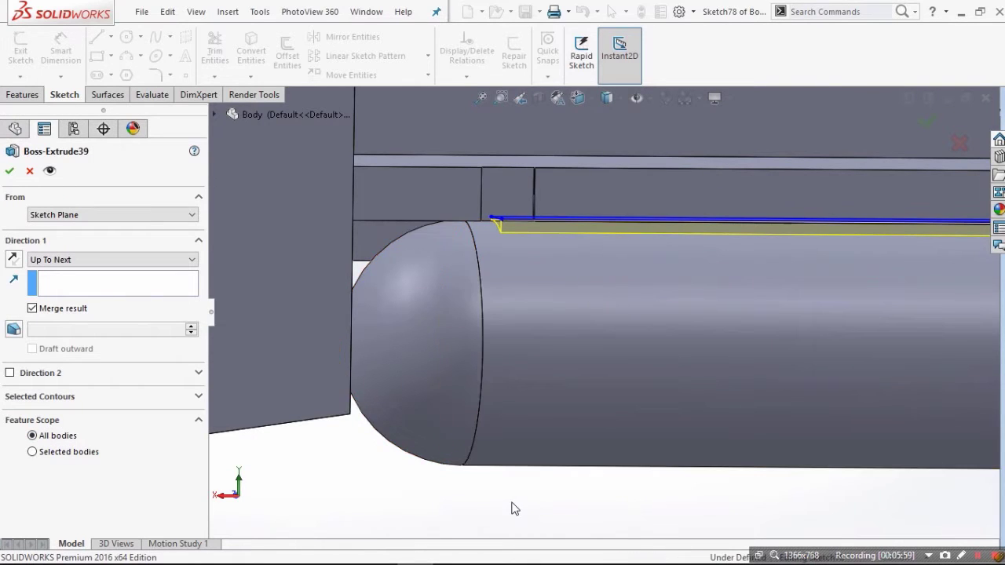
Step: Examine Boss-Extrude39's Up To Next preview from beneath and from the side, where its narrow rectangle meets the rounded cylinder
{"action": "key", "text": "ctrl+6"}
{"action": "scroll", "coordinate": [667, 273], "scroll_direction": "down", "scroll_amount": 10}
{"action": "middle_click_drag", "start_coordinate": [639, 296], "coordinate": [643, 225]}
{"action": "scroll", "coordinate": [643, 224], "scroll_direction": "up", "scroll_amount": 2}
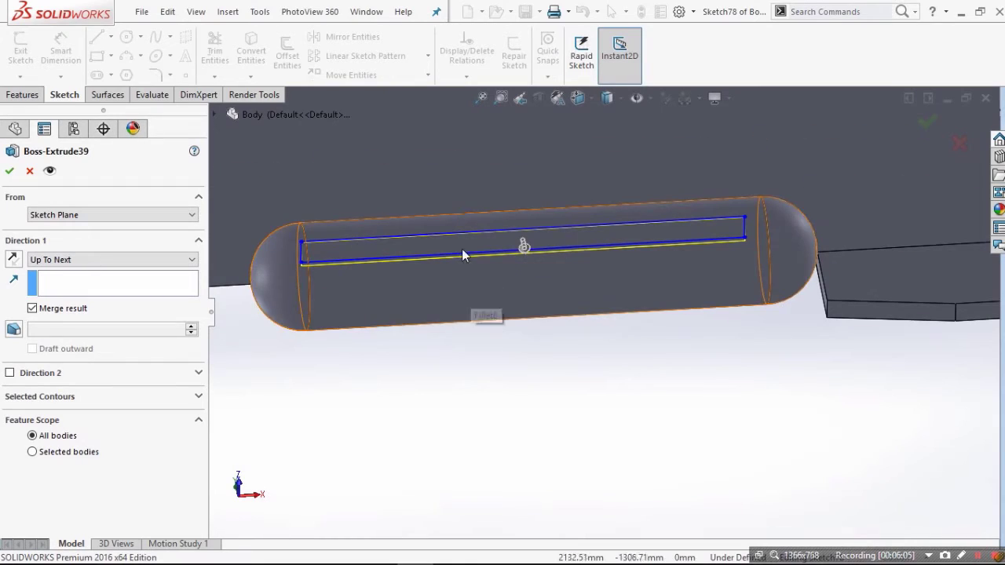
{"action": "middle_click_drag", "start_coordinate": [412, 246], "coordinate": [327, 275]}
{"action": "scroll", "coordinate": [327, 275], "scroll_direction": "up", "scroll_amount": 2}
{"action": "scroll", "coordinate": [551, 328], "scroll_direction": "down", "scroll_amount": 4}
{"action": "middle_click_drag", "start_coordinate": [558, 343], "coordinate": [626, 287]}
{"action": "scroll", "coordinate": [433, 412], "scroll_direction": "down", "scroll_amount": 3}
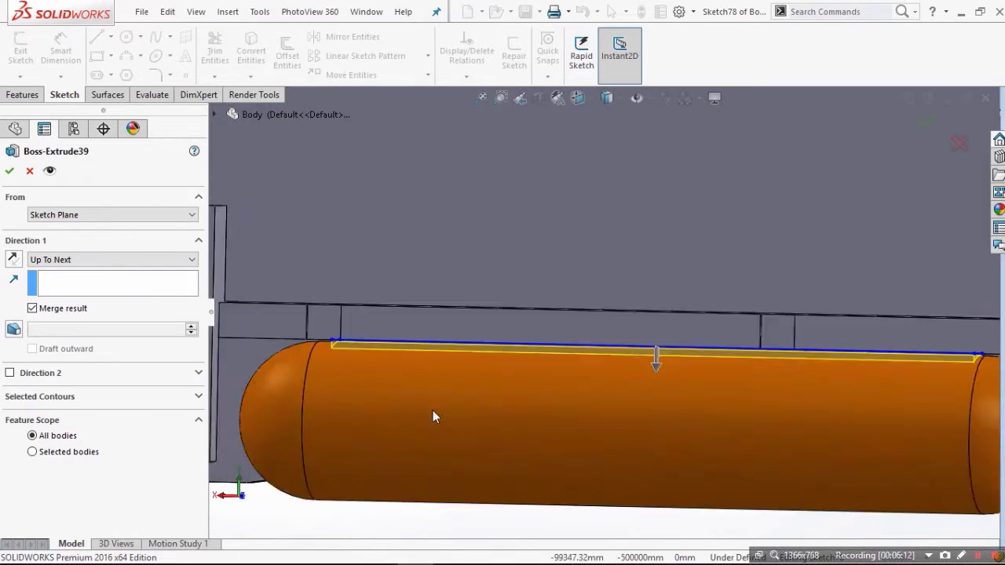
{"action": "scroll", "coordinate": [464, 432], "scroll_direction": "down", "scroll_amount": 2}
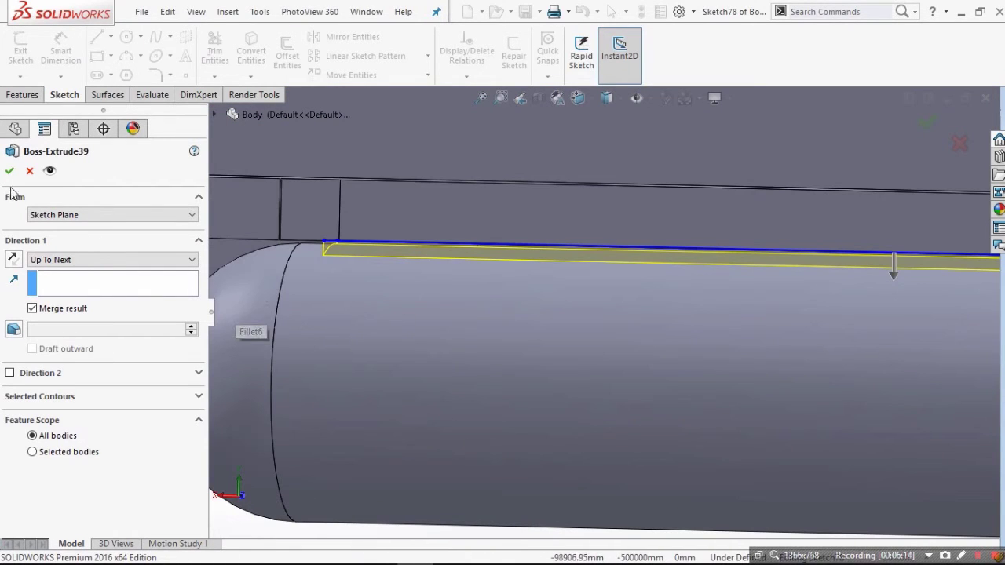
Step: Cancel Boss-Extrude39's edit, roll the model forward to Boss-Extrude40 and open that second cylinder for editing
{"action": "left_click", "coordinate": [29, 171]}
{"action": "scroll", "coordinate": [713, 334], "scroll_direction": "up", "scroll_amount": 5}
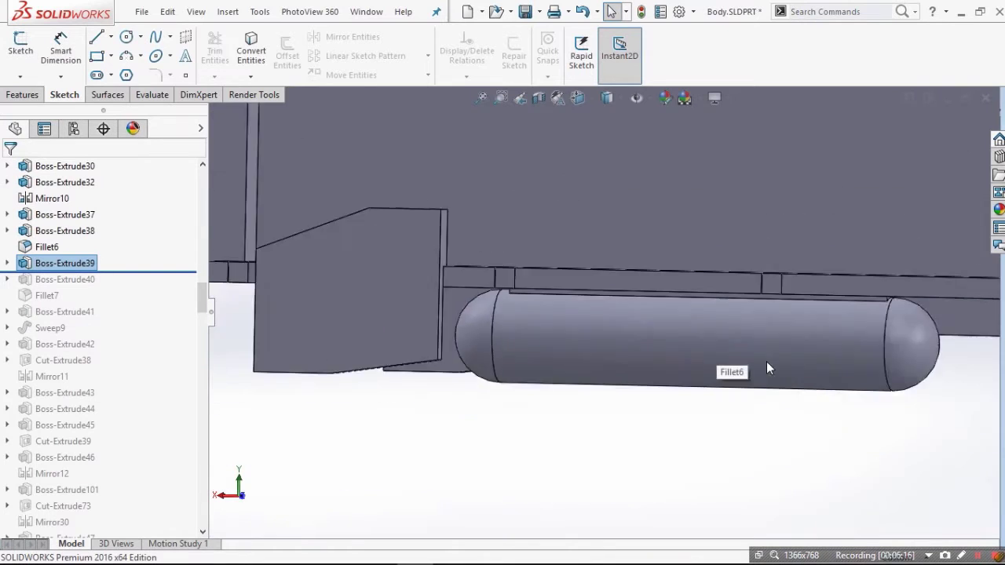
{"action": "scroll", "coordinate": [836, 350], "scroll_direction": "up", "scroll_amount": 3}
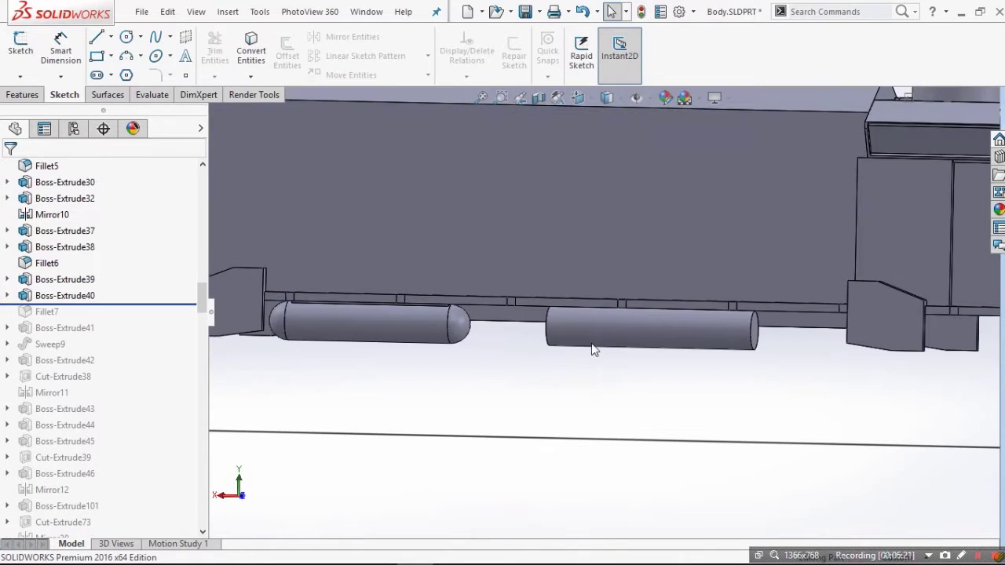
{"action": "middle_click_drag", "start_coordinate": [619, 325], "coordinate": [627, 341]}
{"action": "left_click", "coordinate": [627, 333]}
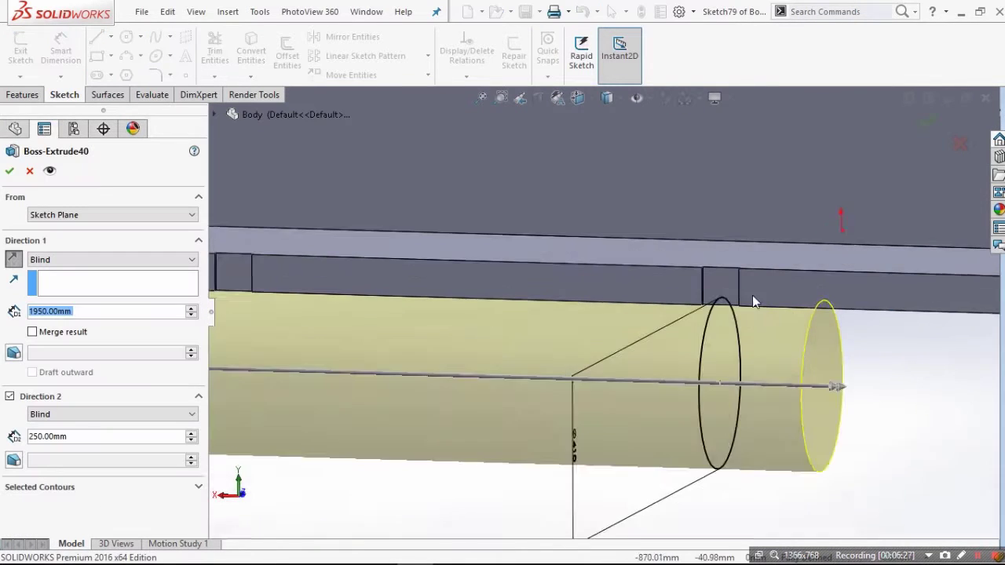
Step: Accept the unmerged tank cylinder extrusion with blind depths of 1950 mm and 250 mm, and roll the feature history forward past Boss-Extrude41
{"action": "scroll", "coordinate": [701, 287], "scroll_direction": "up", "scroll_amount": 5}
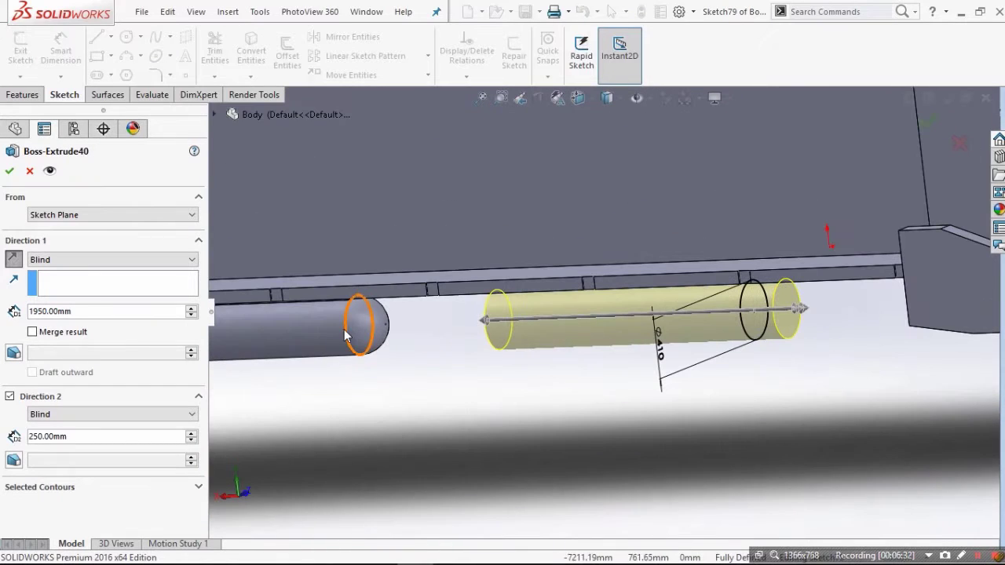
{"action": "key", "text": "Return"}
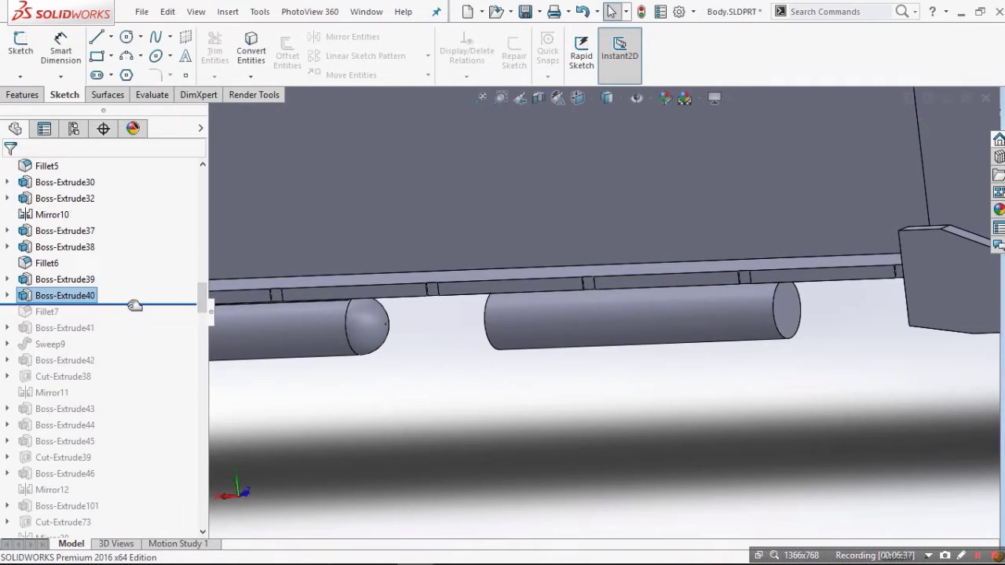
{"action": "mouse_move", "coordinate": [134, 303]}
{"action": "left_mouse_down"}
{"action": "mouse_move", "coordinate": [130, 320]}
{"action": "mouse_move", "coordinate": [101, 320]}
{"action": "left_mouse_up"}
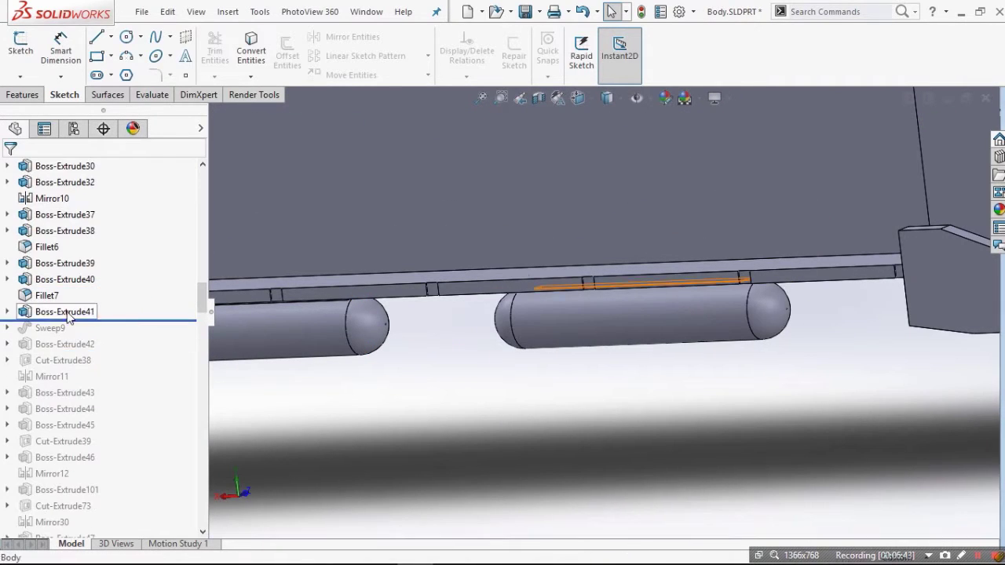
Step: Examine the definition of Boss-Extrude41, the narrow strip along the tank's upper side, including from below, and cancel out of it
{"action": "middle_click_drag", "start_coordinate": [641, 197], "coordinate": [642, 259]}
{"action": "scroll", "coordinate": [365, 322], "scroll_direction": "down", "scroll_amount": 5}
{"action": "scroll", "coordinate": [439, 320], "scroll_direction": "down", "scroll_amount": 4}
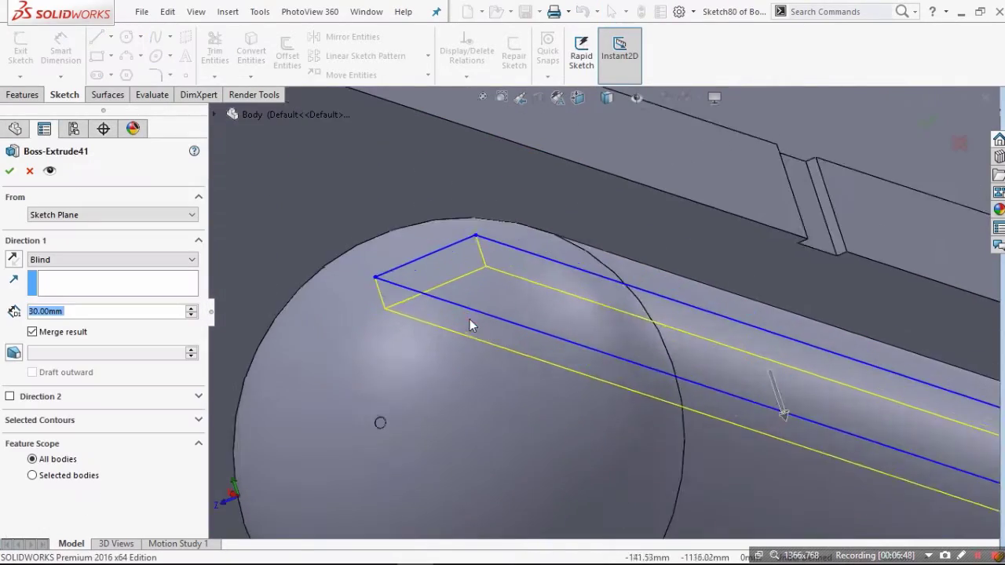
{"action": "scroll", "coordinate": [469, 319], "scroll_direction": "up", "scroll_amount": 8}
{"action": "middle_click_drag", "start_coordinate": [469, 319], "coordinate": [611, 389]}
{"action": "scroll", "coordinate": [611, 388], "scroll_direction": "up", "scroll_amount": 5}
{"action": "key", "text": "ctrl+6"}
{"action": "scroll", "coordinate": [425, 290], "scroll_direction": "down", "scroll_amount": 5}
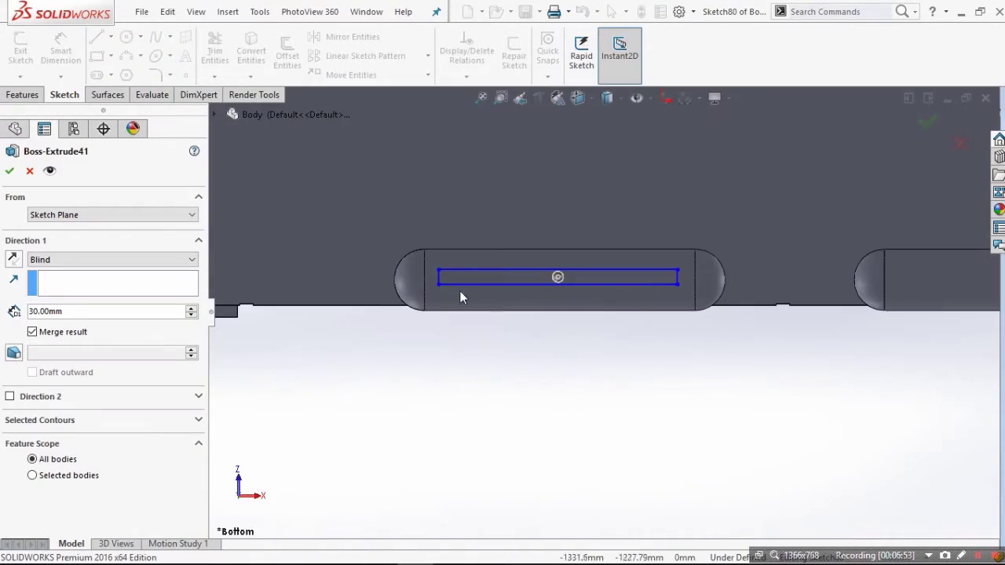
{"action": "middle_click_drag", "start_coordinate": [460, 297], "coordinate": [577, 189]}
{"action": "scroll", "coordinate": [610, 231], "scroll_direction": "down", "scroll_amount": 4}
{"action": "scroll", "coordinate": [610, 231], "scroll_direction": "down", "scroll_amount": 3}
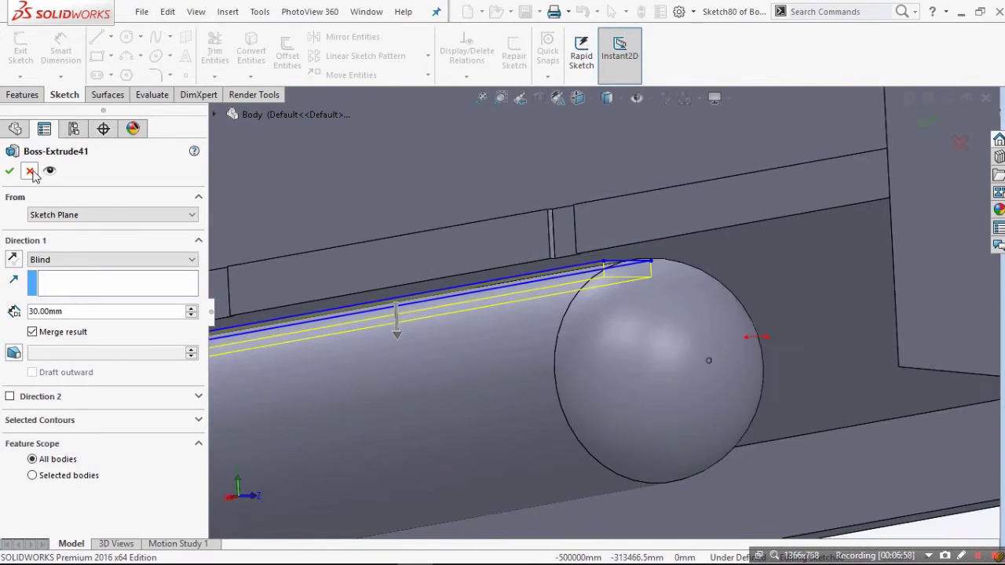
{"action": "left_click", "coordinate": [30, 171]}
Step: Roll the feature history forward past Sweep9 and examine the bent pipe between the two tanks
{"action": "scroll", "coordinate": [496, 312], "scroll_direction": "up", "scroll_amount": 5}
{"action": "middle_click_drag", "start_coordinate": [496, 312], "coordinate": [687, 290]}
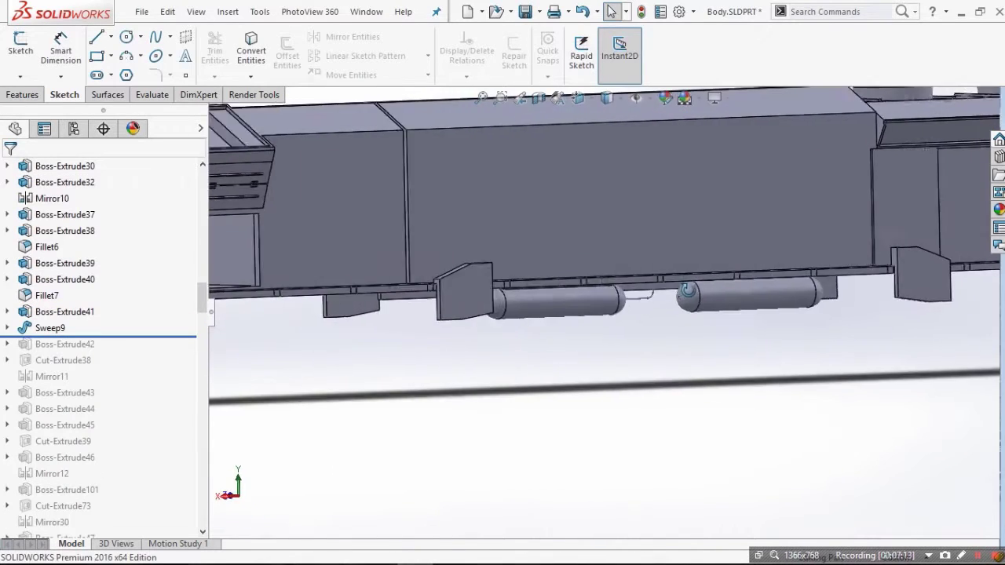
{"action": "scroll", "coordinate": [626, 335], "scroll_direction": "down", "scroll_amount": 5}
{"action": "scroll", "coordinate": [496, 333], "scroll_direction": "down", "scroll_amount": 5}
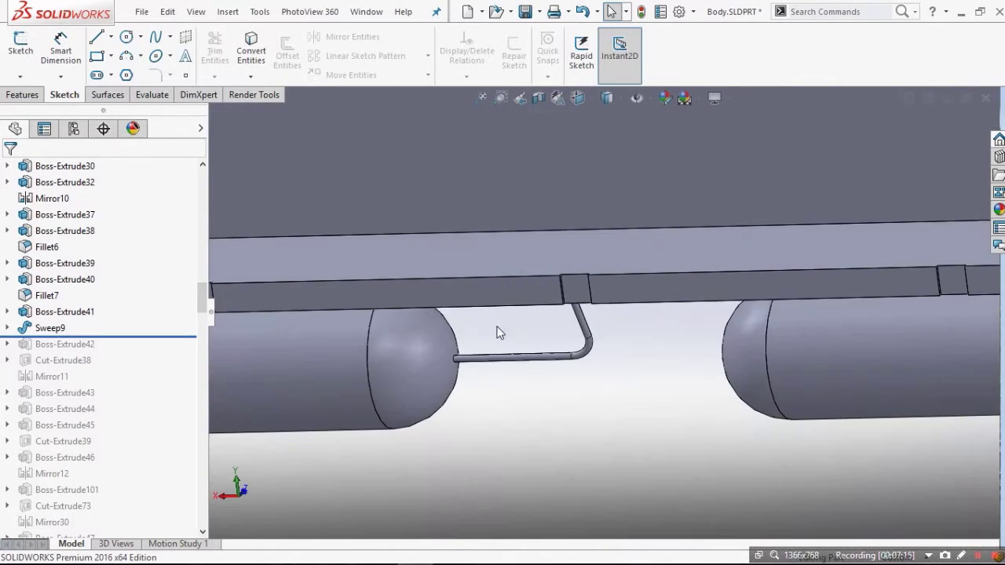
{"action": "scroll", "coordinate": [496, 333], "scroll_direction": "up", "scroll_amount": 3}
{"action": "middle_click_drag", "start_coordinate": [487, 330], "coordinate": [574, 331]}
{"action": "scroll", "coordinate": [574, 330], "scroll_direction": "down", "scroll_amount": 5}
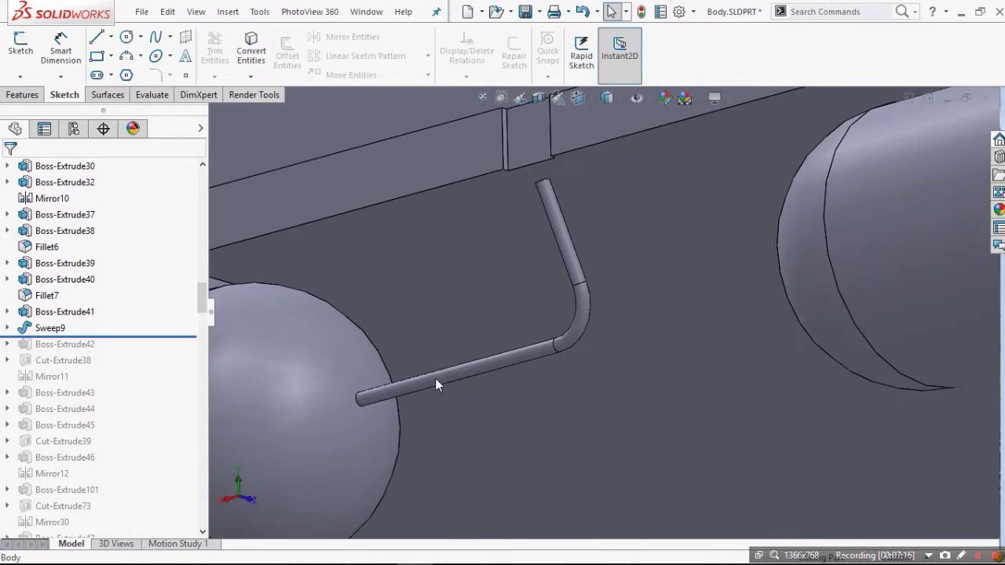
Step: Examine the sketches behind the swept pipe, including the profile circle Sketch227 at the domed tank end
{"action": "left_click", "coordinate": [418, 388]}
{"action": "scroll", "coordinate": [562, 390], "scroll_direction": "up", "scroll_amount": 7}
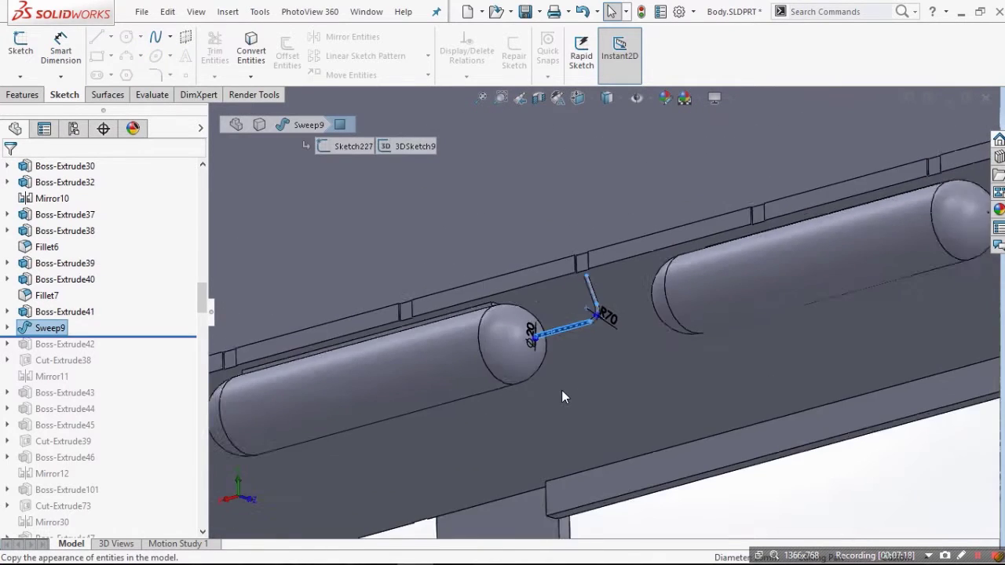
{"action": "left_click", "coordinate": [600, 442]}
{"action": "middle_click_drag", "start_coordinate": [592, 331], "coordinate": [596, 352]}
{"action": "scroll", "coordinate": [600, 345], "scroll_direction": "down", "scroll_amount": 6}
{"action": "scroll", "coordinate": [601, 379], "scroll_direction": "down", "scroll_amount": 3}
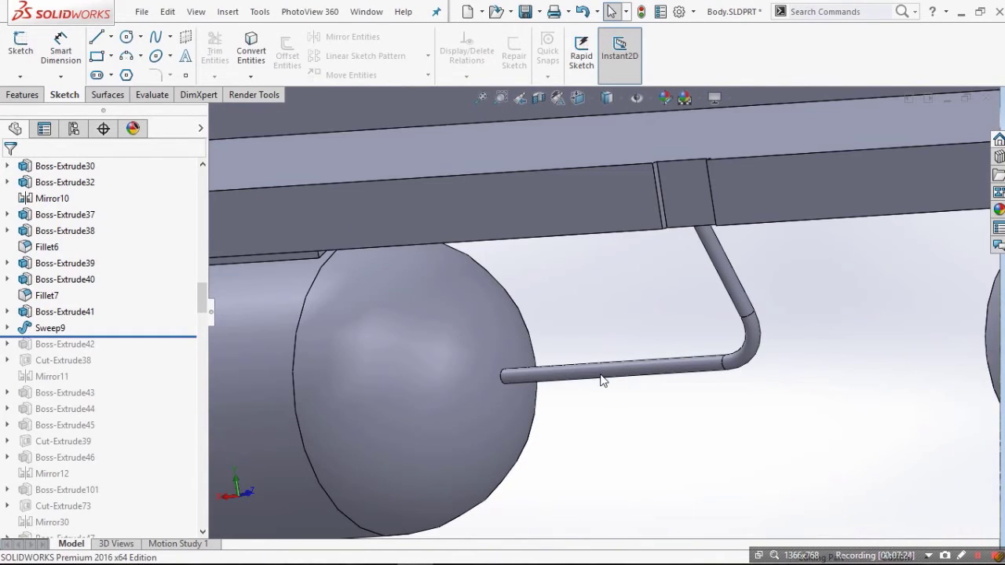
{"action": "left_click", "coordinate": [8, 329]}
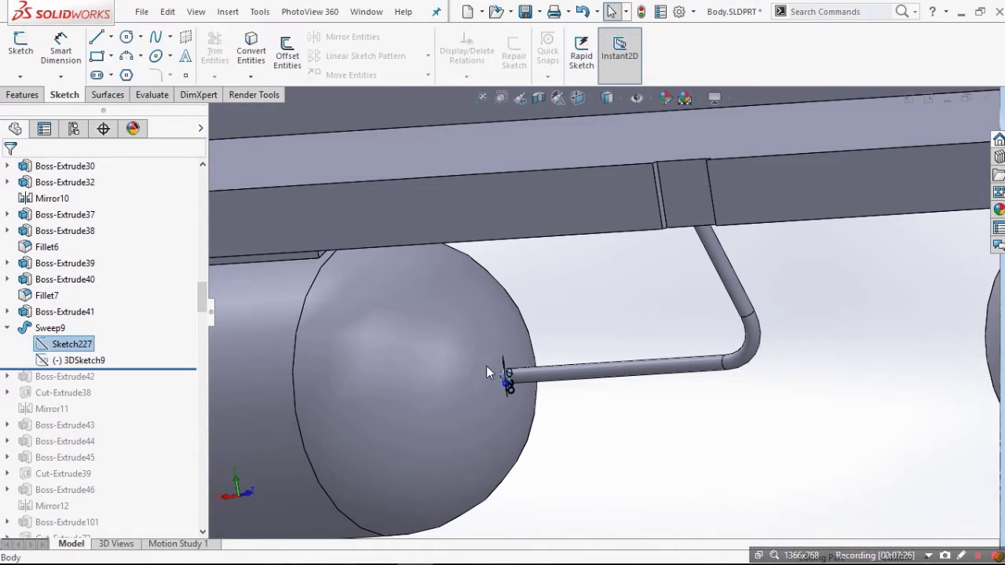
{"action": "scroll", "coordinate": [487, 372], "scroll_direction": "down", "scroll_amount": 5}
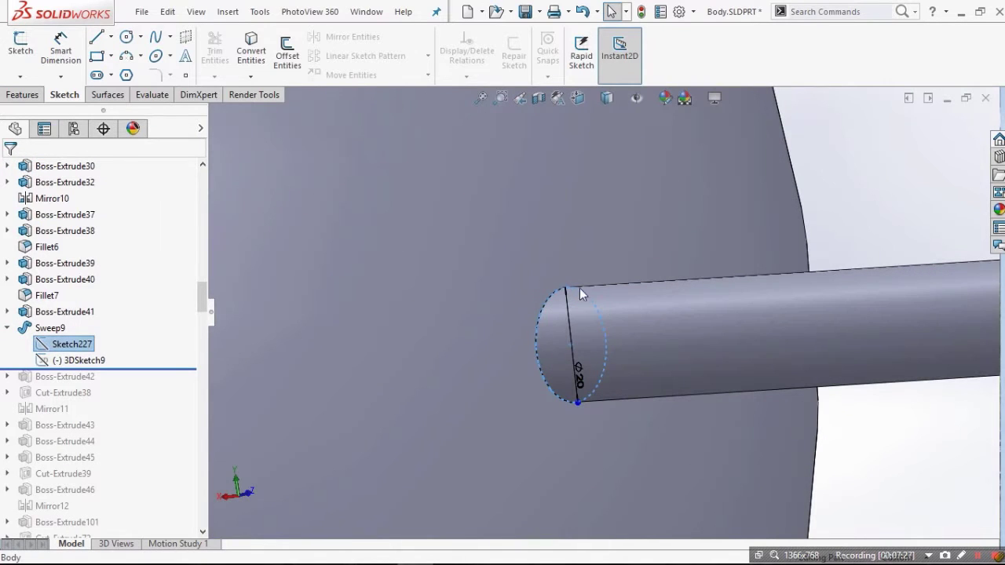
{"action": "scroll", "coordinate": [584, 312], "scroll_direction": "up", "scroll_amount": 10}
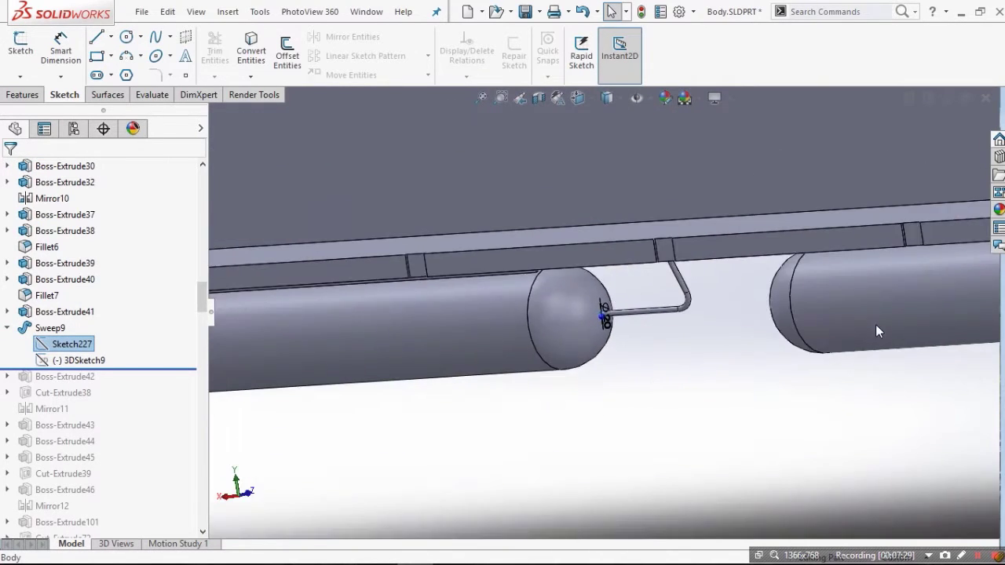
Step: Examine the small circular face on the domed end of the neighbouring tank
{"action": "middle_click_drag", "start_coordinate": [870, 325], "coordinate": [940, 318]}
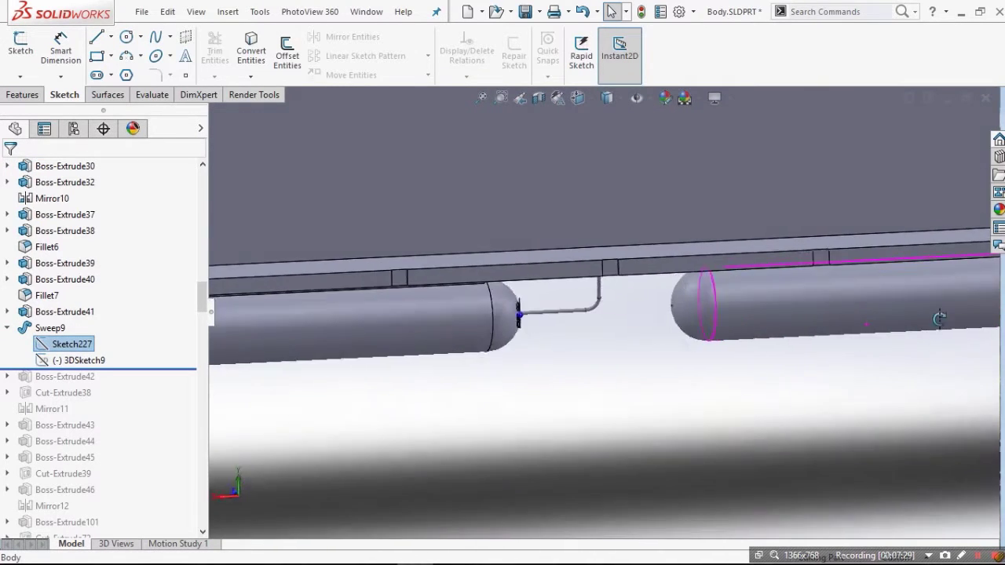
{"action": "scroll", "coordinate": [707, 307], "scroll_direction": "down", "scroll_amount": 10}
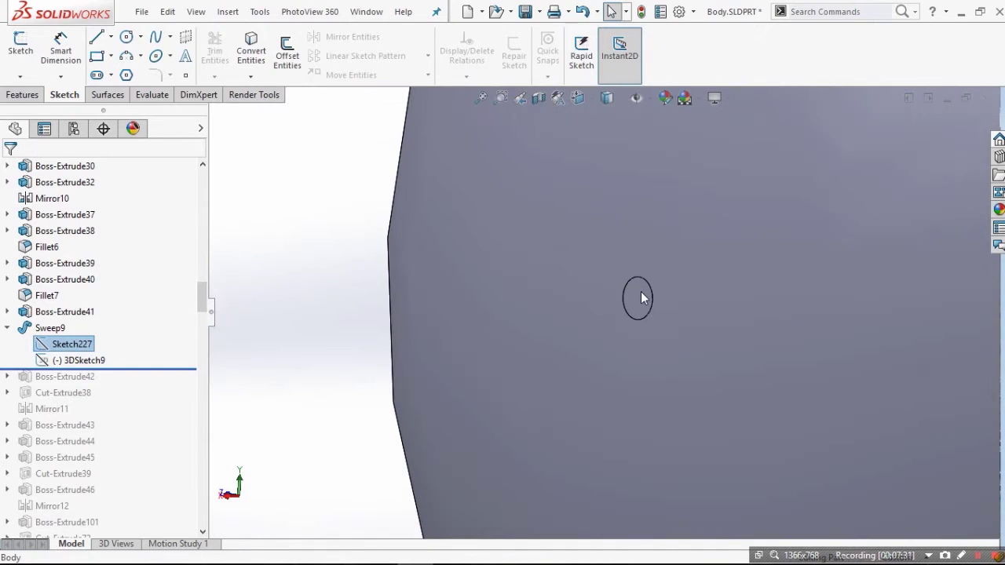
{"action": "left_click", "coordinate": [641, 296]}
{"action": "scroll", "coordinate": [603, 312], "scroll_direction": "up", "scroll_amount": 3}
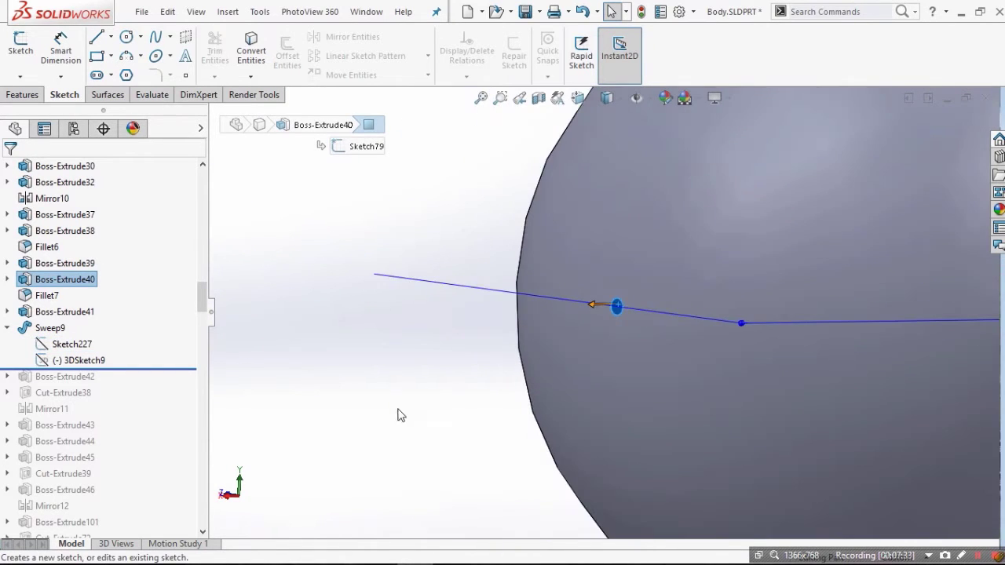
Step: Suppress Sweep9 and examine its path sketch 3DSketch9 between the tanks
{"action": "scroll", "coordinate": [383, 412], "scroll_direction": "up", "scroll_amount": 5}
{"action": "scroll", "coordinate": [448, 370], "scroll_direction": "down", "scroll_amount": 1}
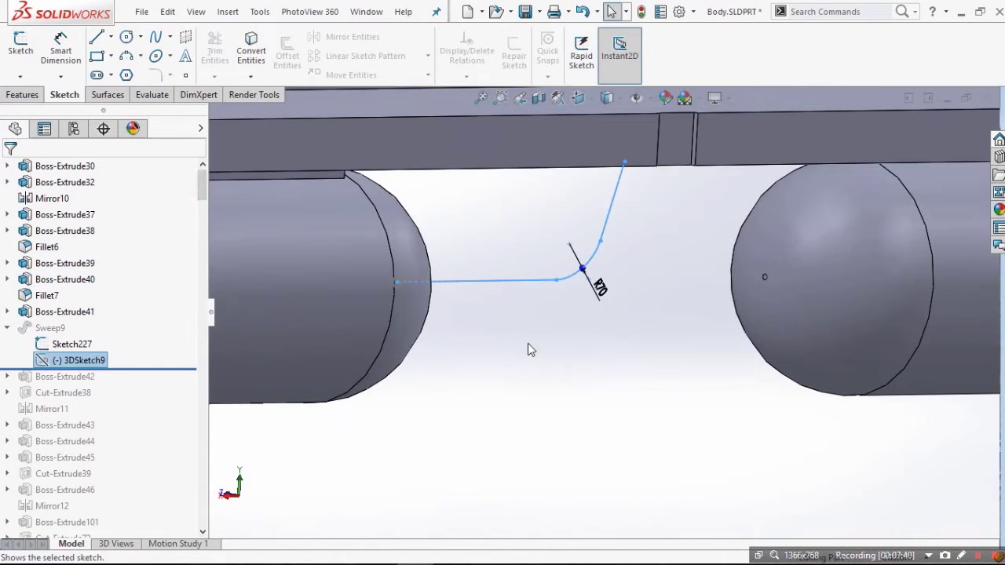
{"action": "left_click", "coordinate": [473, 350]}
{"action": "left_click", "coordinate": [114, 338]}
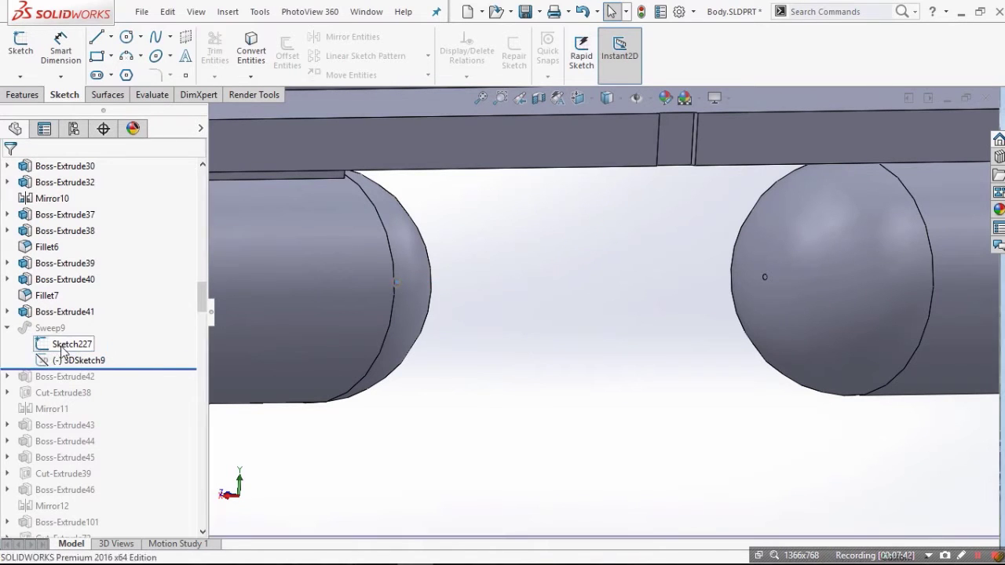
Step: Open the profile sketch Sketch227, compare its circle with the small circular face on the tank end, and exit discarding changes
{"action": "left_click", "coordinate": [72, 344]}
{"action": "left_click", "coordinate": [73, 312]}
{"action": "mouse_move", "coordinate": [377, 314]}
{"action": "middle_mouse_down"}
{"action": "mouse_move", "coordinate": [260, 323]}
{"action": "mouse_move", "coordinate": [392, 316]}
{"action": "middle_mouse_up"}
{"action": "scroll", "coordinate": [569, 287], "scroll_direction": "down", "scroll_amount": 9}
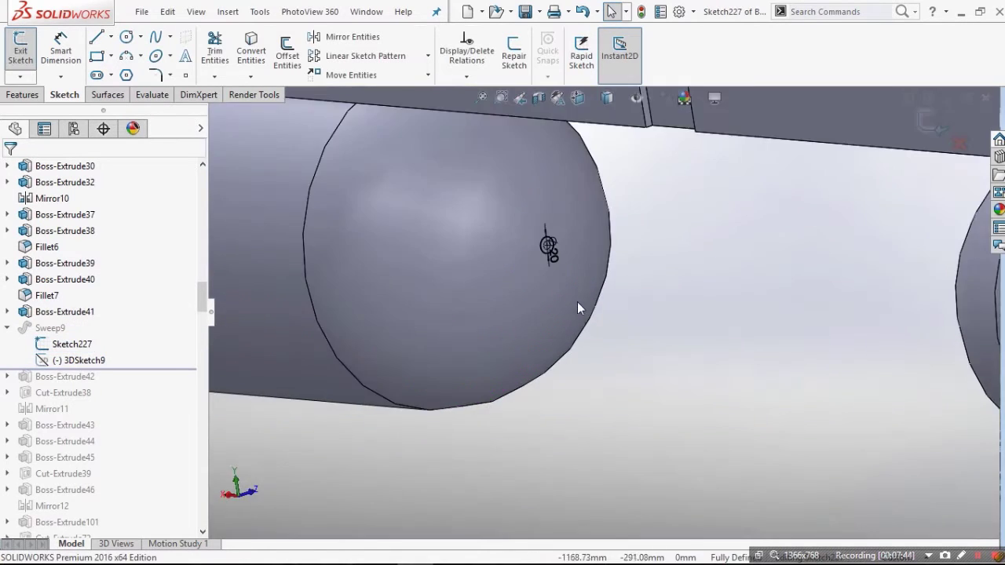
{"action": "left_click", "coordinate": [542, 227]}
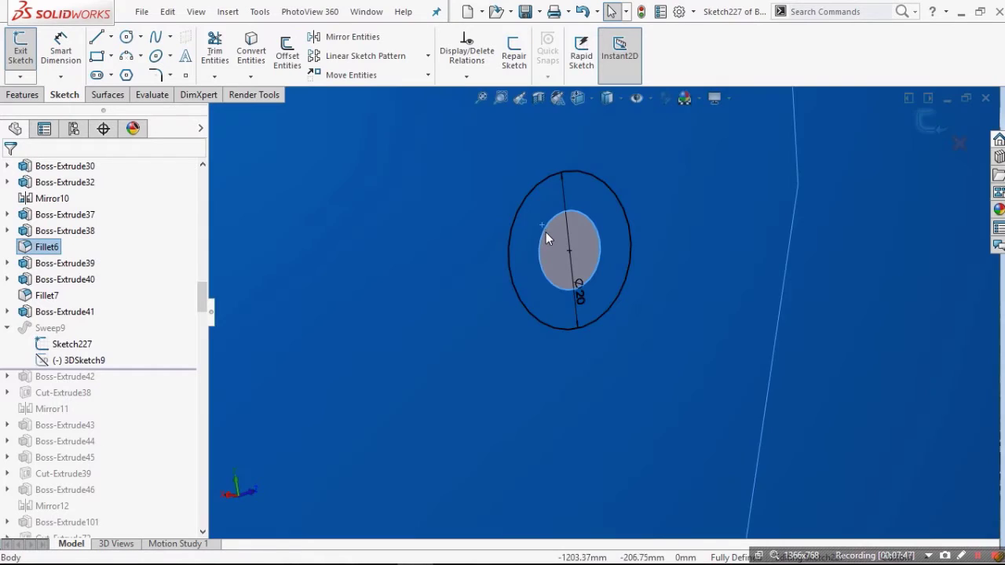
{"action": "scroll", "coordinate": [652, 337], "scroll_direction": "up", "scroll_amount": 5}
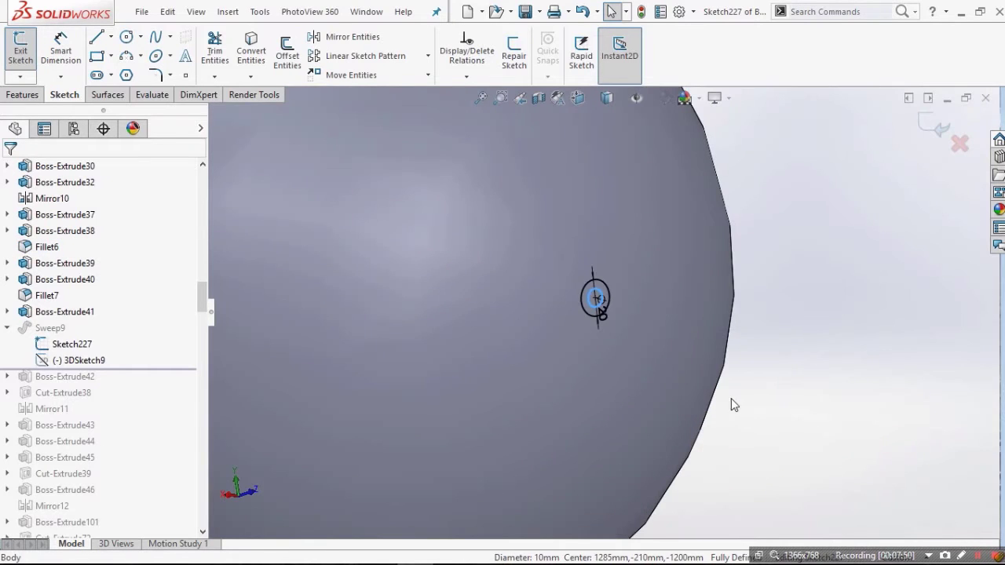
{"action": "scroll", "coordinate": [805, 281], "scroll_direction": "up", "scroll_amount": 3}
{"action": "scroll", "coordinate": [943, 162], "scroll_direction": "down", "scroll_amount": 3}
{"action": "left_click", "coordinate": [959, 143]}
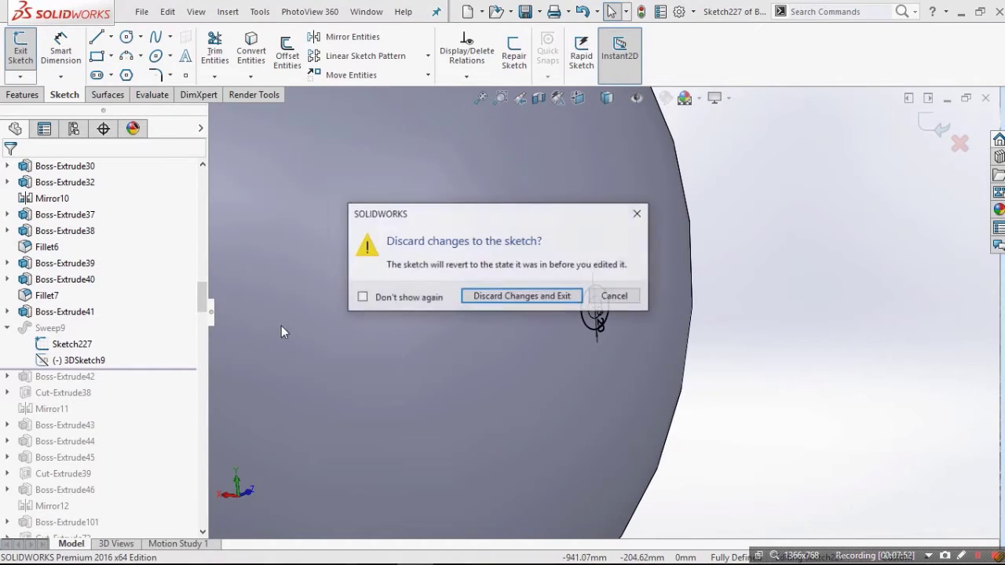
{"action": "left_click", "coordinate": [537, 298]}
{"action": "left_click", "coordinate": [85, 361]}
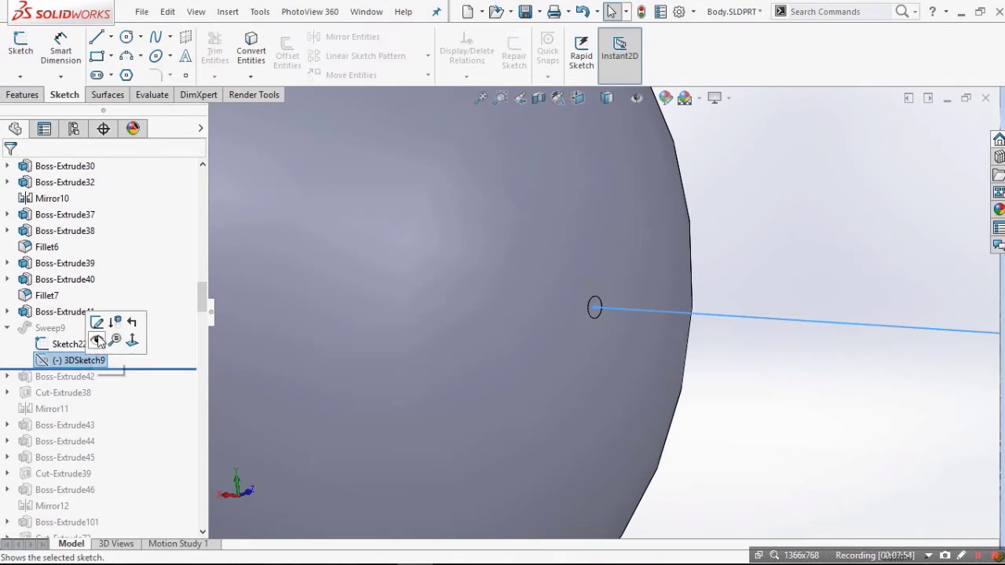
{"action": "left_click", "coordinate": [8, 96]}
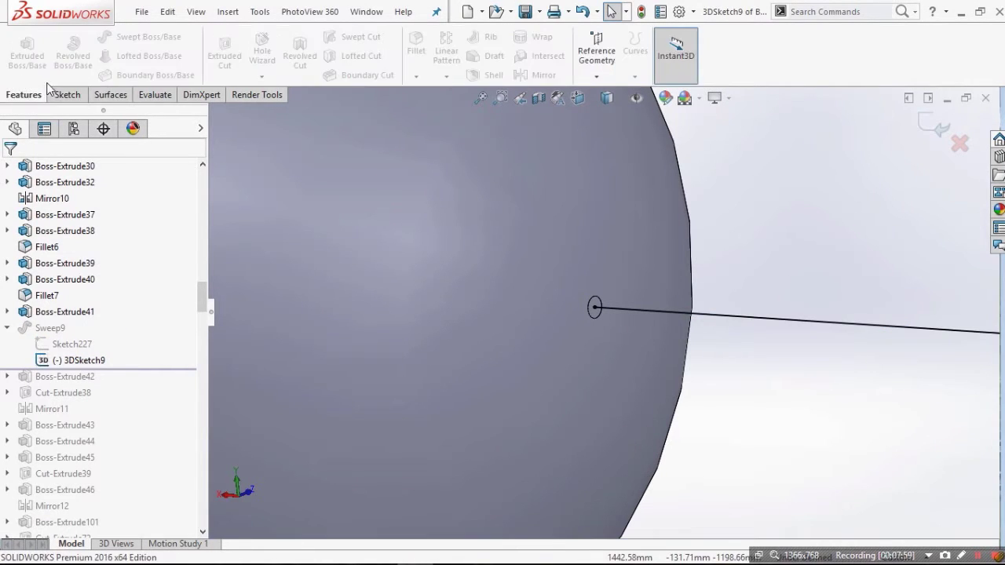
{"action": "left_click", "coordinate": [65, 94]}
{"action": "left_click", "coordinate": [959, 143]}
{"action": "left_click", "coordinate": [522, 296]}
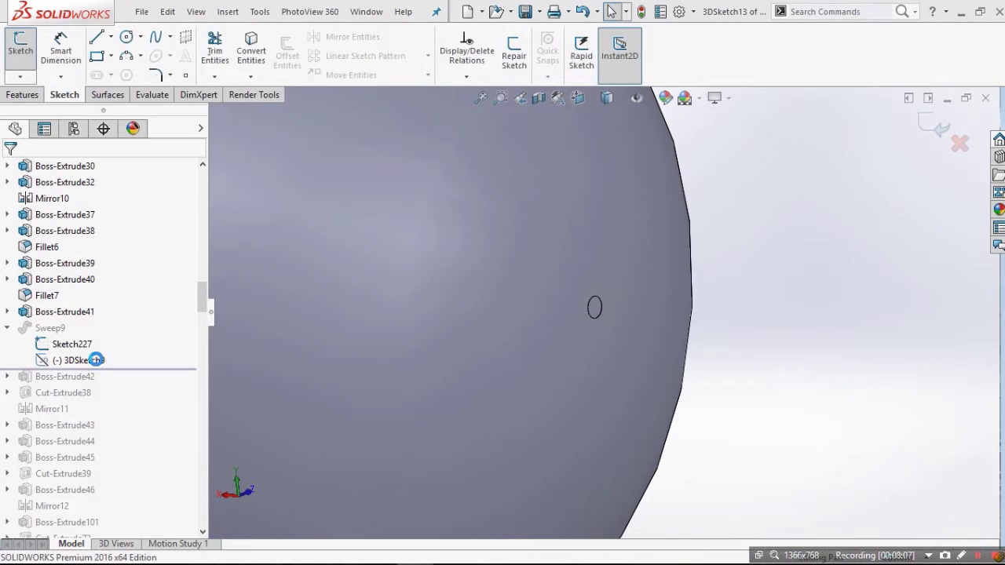
Step: In 3DSketch9, draw a line about 323 mm long from the centre of the neighbouring tank's end face along its axis, plus a line up towards the frame
{"action": "left_click", "coordinate": [78, 361]}
{"action": "scroll", "coordinate": [615, 311], "scroll_direction": "down", "scroll_amount": 4}
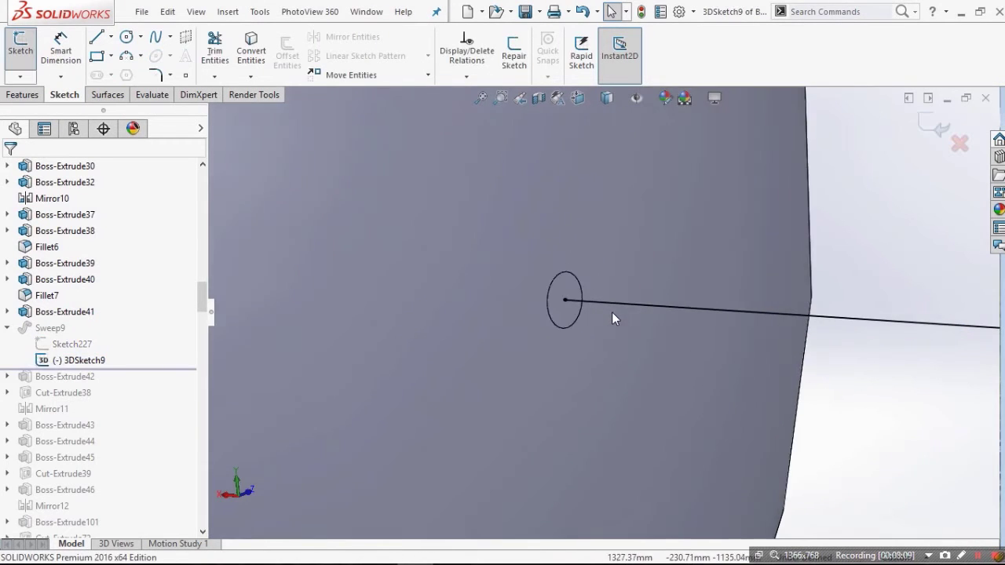
{"action": "scroll", "coordinate": [613, 312], "scroll_direction": "up", "scroll_amount": 12}
{"action": "mouse_move", "coordinate": [706, 251]}
{"action": "middle_mouse_down"}
{"action": "mouse_move", "coordinate": [738, 317]}
{"action": "mouse_move", "coordinate": [781, 341]}
{"action": "middle_mouse_up"}
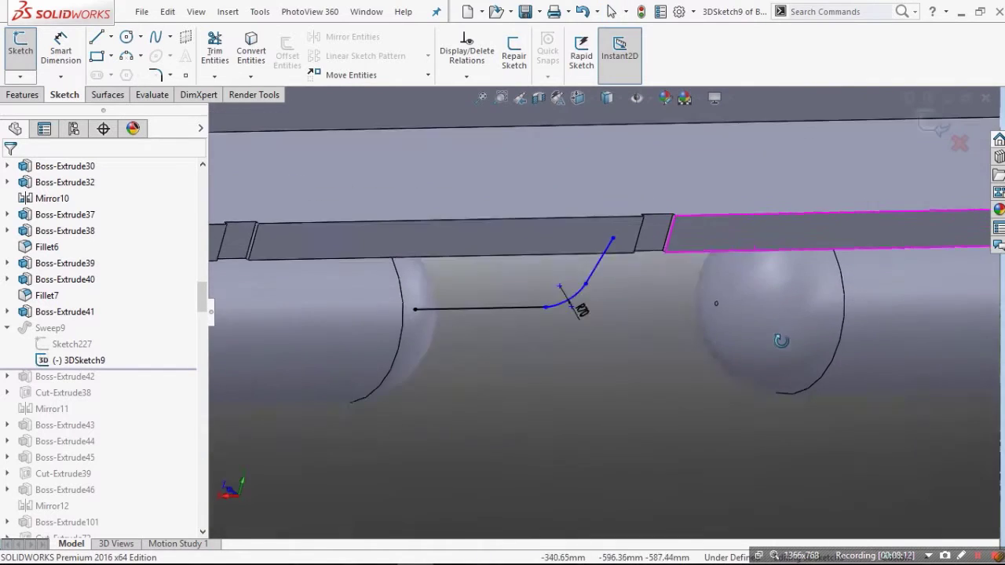
{"action": "scroll", "coordinate": [783, 336], "scroll_direction": "down", "scroll_amount": 2}
{"action": "scroll", "coordinate": [661, 286], "scroll_direction": "down", "scroll_amount": 3}
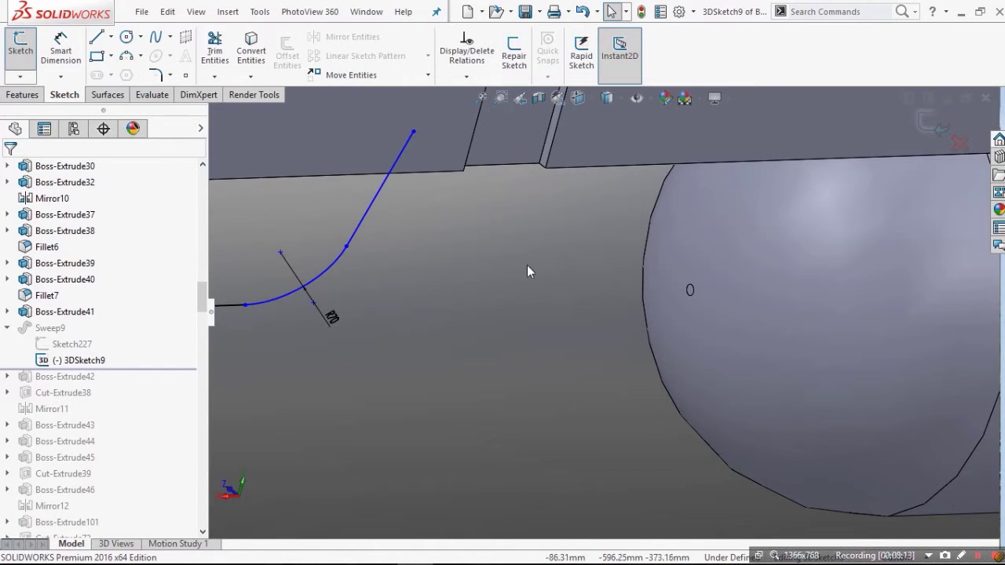
{"action": "left_click", "coordinate": [96, 39]}
{"action": "scroll", "coordinate": [627, 306], "scroll_direction": "down", "scroll_amount": 7}
{"action": "scroll", "coordinate": [903, 281], "scroll_direction": "down", "scroll_amount": 2}
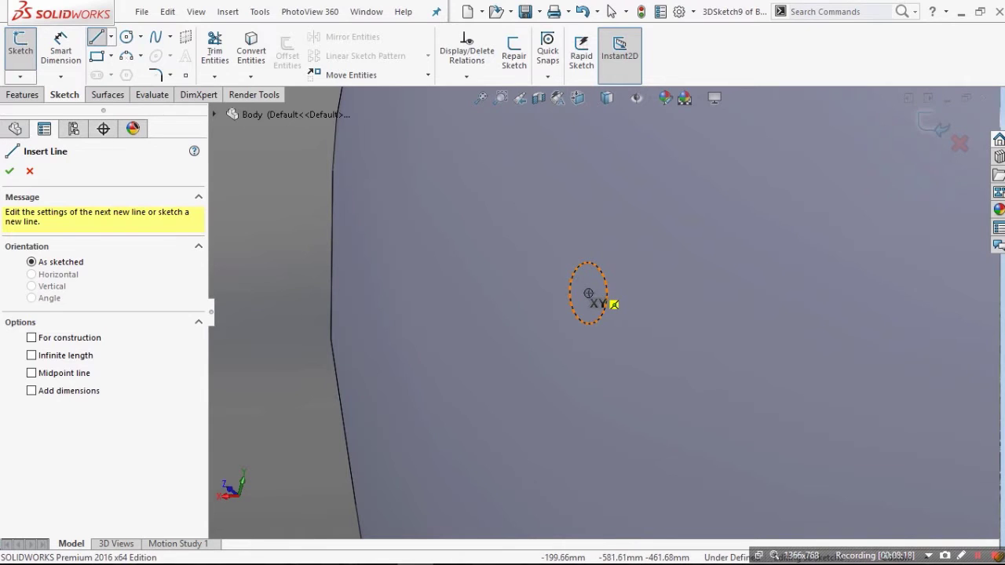
{"action": "left_click", "coordinate": [589, 293]}
{"action": "scroll", "coordinate": [479, 340], "scroll_direction": "up", "scroll_amount": 5}
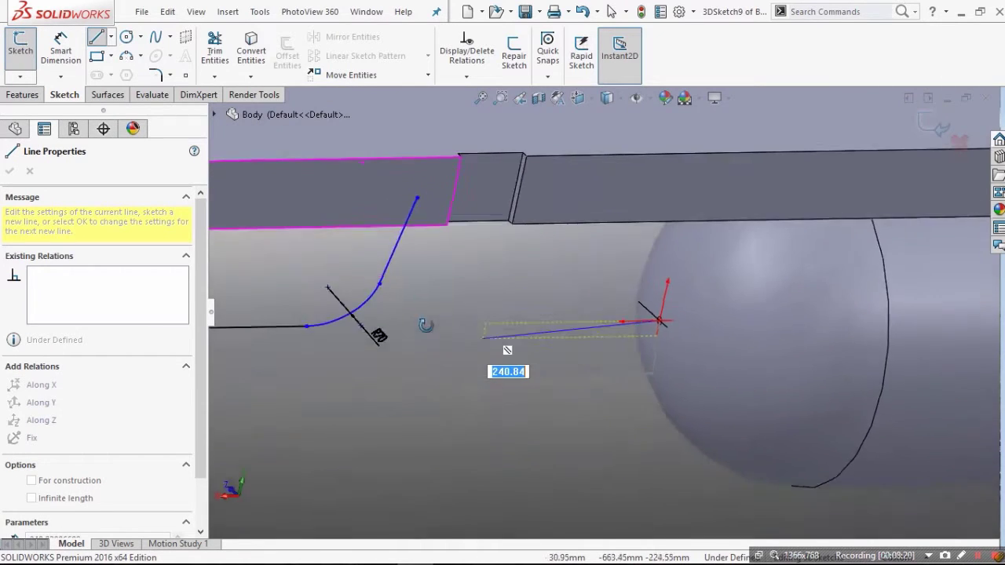
{"action": "middle_click_drag", "start_coordinate": [425, 325], "coordinate": [408, 301]}
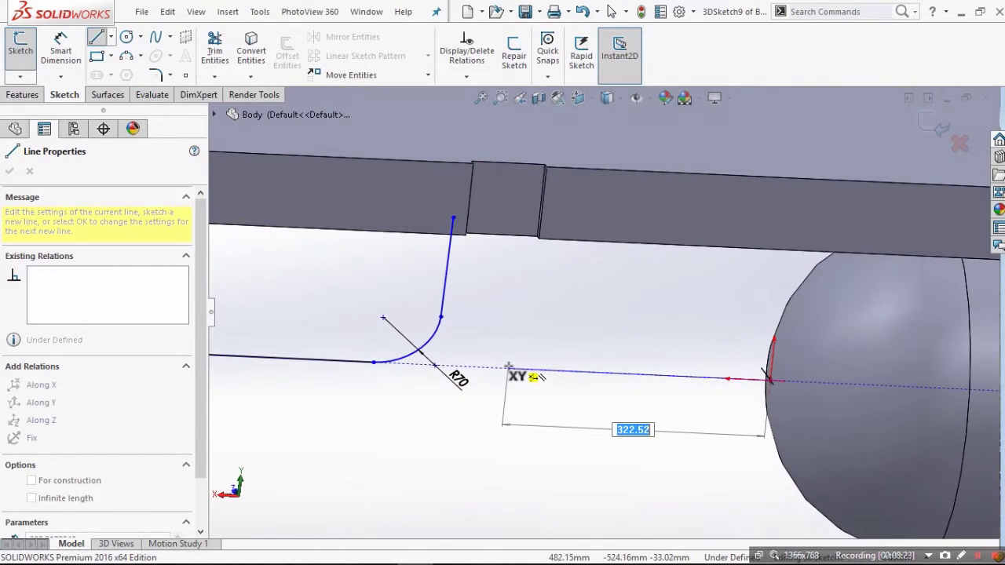
{"action": "left_click", "coordinate": [509, 367]}
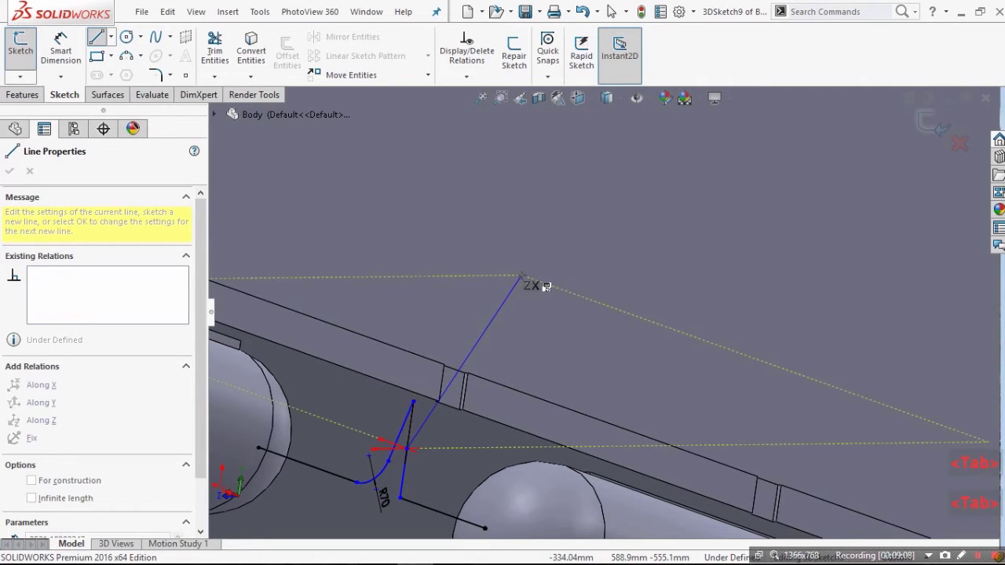
{"action": "key", "text": "Escape"}
{"action": "scroll", "coordinate": [553, 397], "scroll_direction": "up", "scroll_amount": 5}
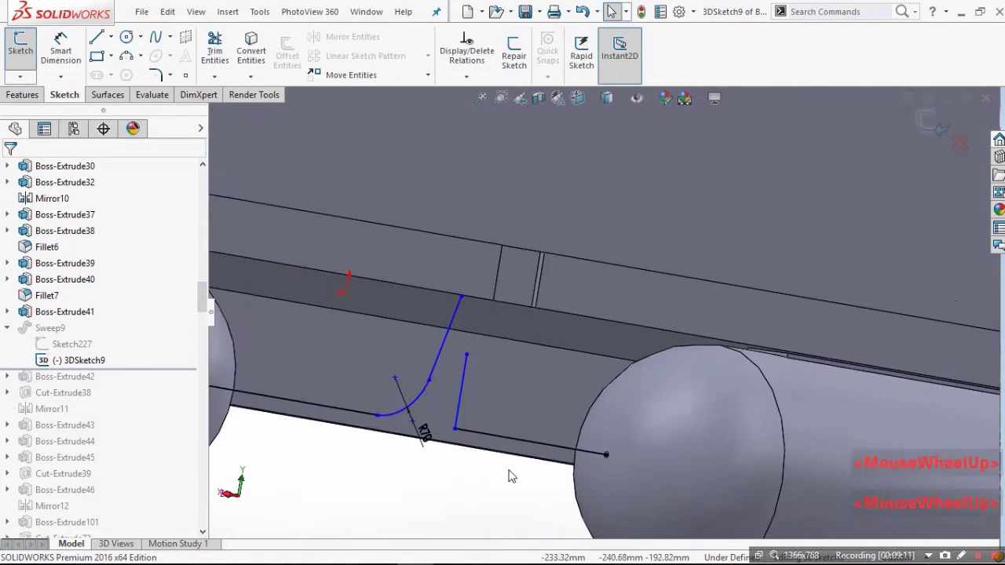
{"action": "scroll", "coordinate": [476, 471], "scroll_direction": "down", "scroll_amount": 6}
{"action": "middle_click_drag", "start_coordinate": [436, 346], "coordinate": [415, 375]}
{"action": "scroll", "coordinate": [400, 392], "scroll_direction": "up", "scroll_amount": 8}
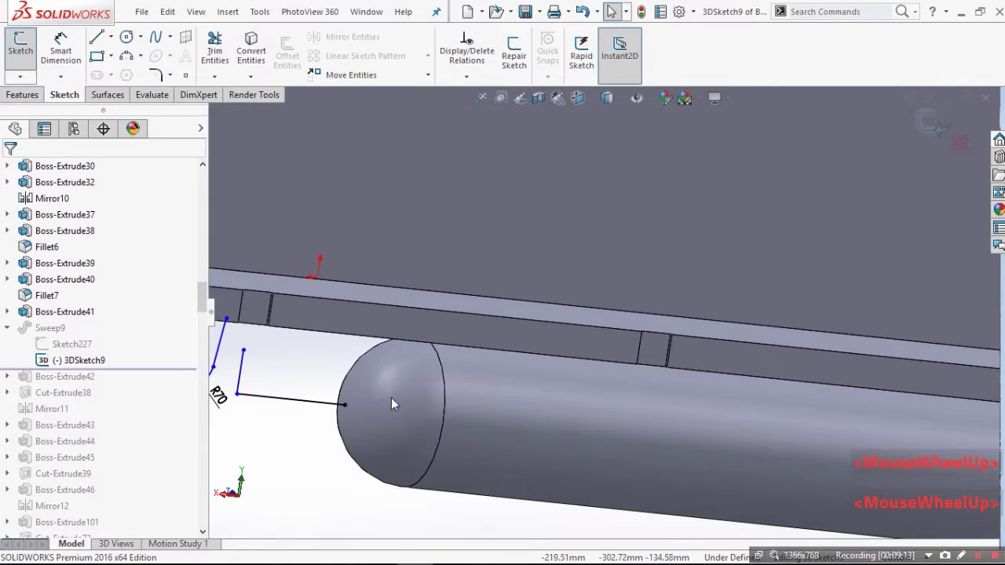
Step: Try a 40 mm sketch fillet at the corner of the two newly drawn lines and cancel it
{"action": "scroll", "coordinate": [392, 363], "scroll_direction": "down", "scroll_amount": 7}
{"action": "scroll", "coordinate": [544, 316], "scroll_direction": "up", "scroll_amount": 2}
{"action": "middle_click_drag", "start_coordinate": [435, 338], "coordinate": [375, 336]}
{"action": "scroll", "coordinate": [442, 288], "scroll_direction": "down", "scroll_amount": 6}
{"action": "scroll", "coordinate": [785, 310], "scroll_direction": "up", "scroll_amount": 3}
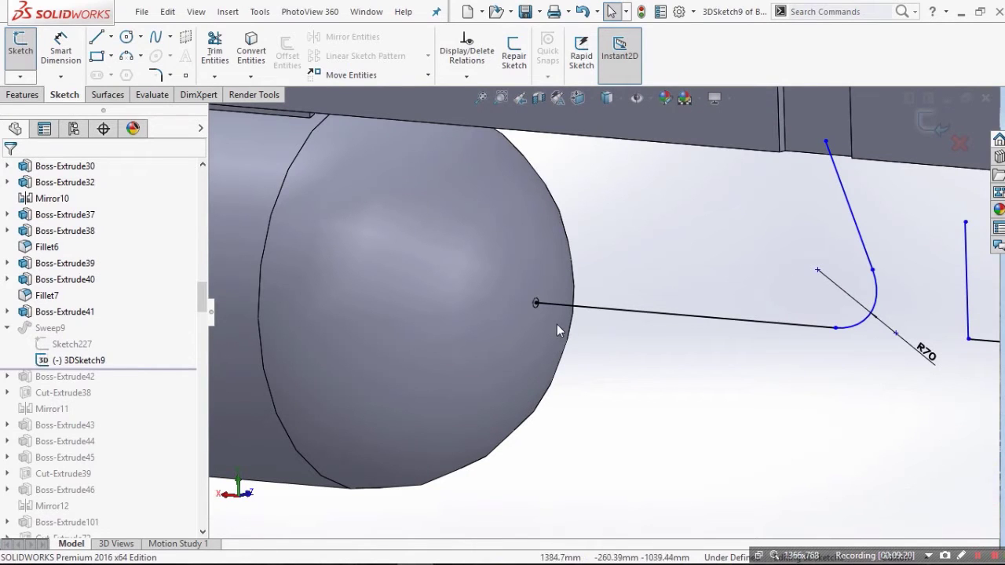
{"action": "left_click", "coordinate": [155, 74]}
{"action": "scroll", "coordinate": [683, 329], "scroll_direction": "up", "scroll_amount": 2}
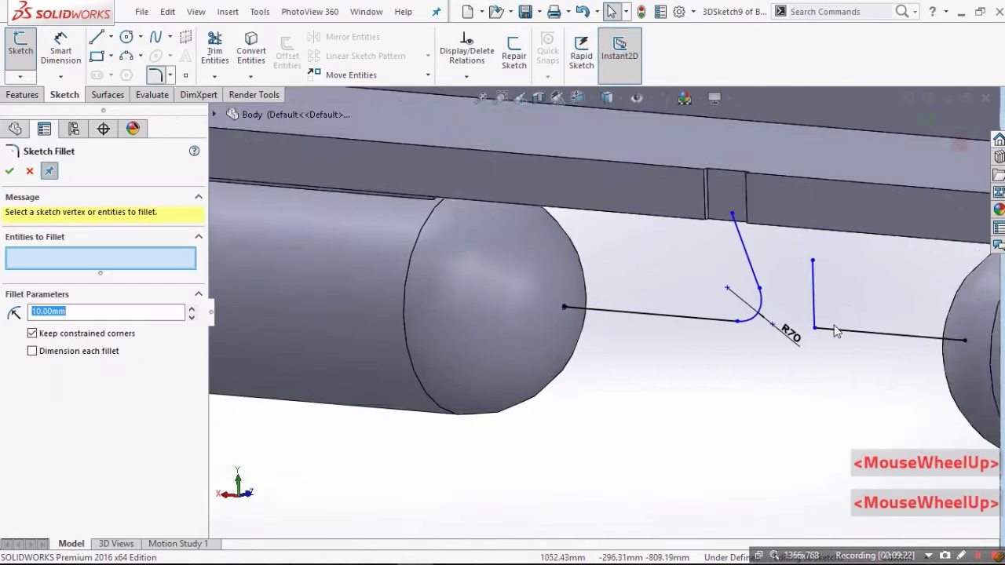
{"action": "scroll", "coordinate": [686, 328], "scroll_direction": "down", "scroll_amount": 3}
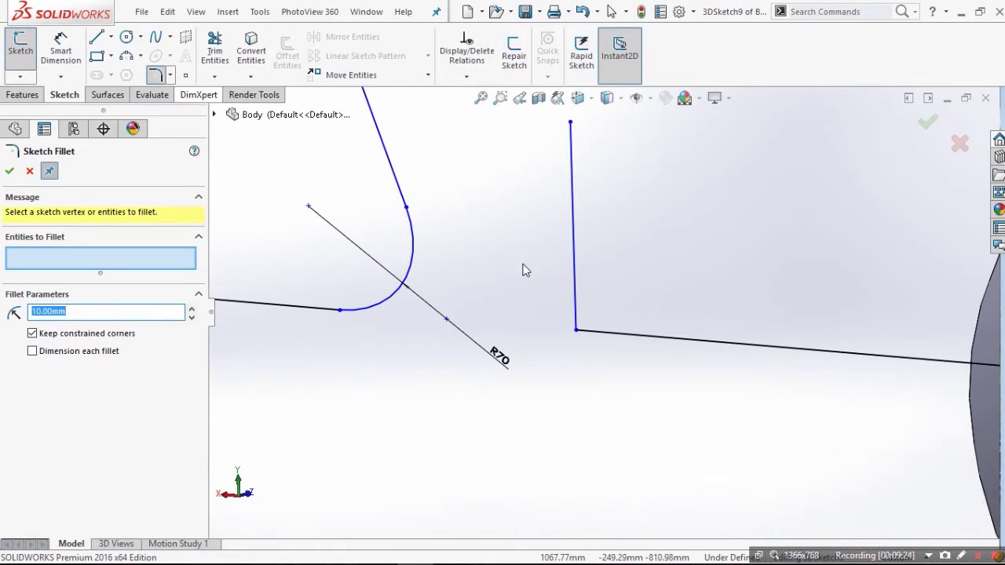
{"action": "left_click", "coordinate": [577, 334]}
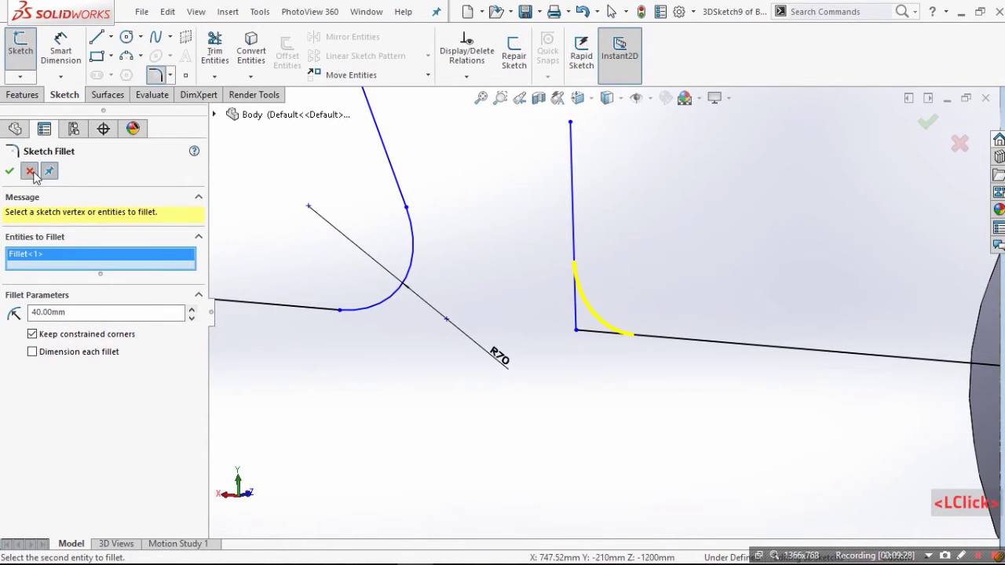
{"action": "left_click", "coordinate": [34, 172]}
Step: Exit 3DSketch9 and discard the changes made to it
{"action": "middle_click", "coordinate": [448, 225]}
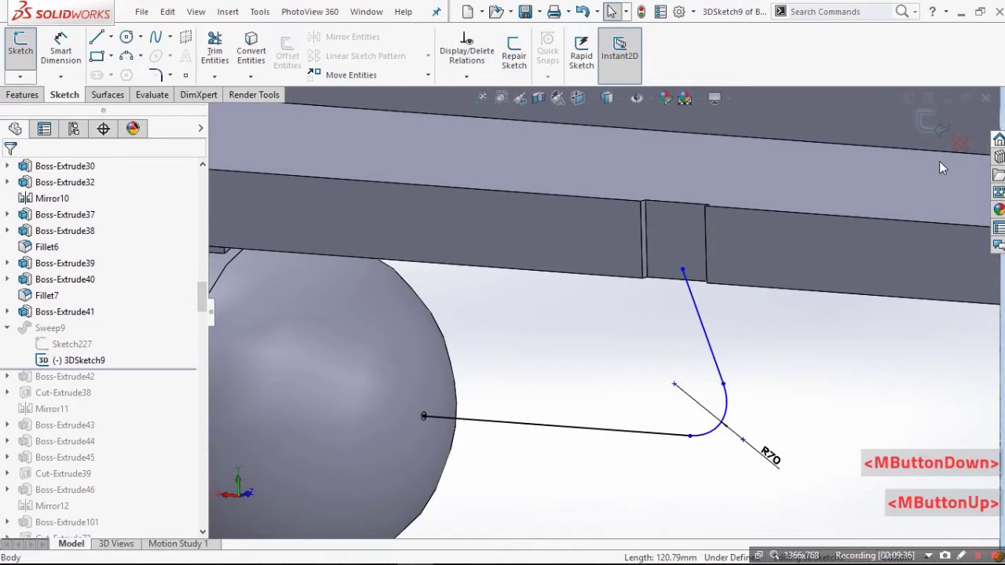
{"action": "left_click", "coordinate": [952, 146]}
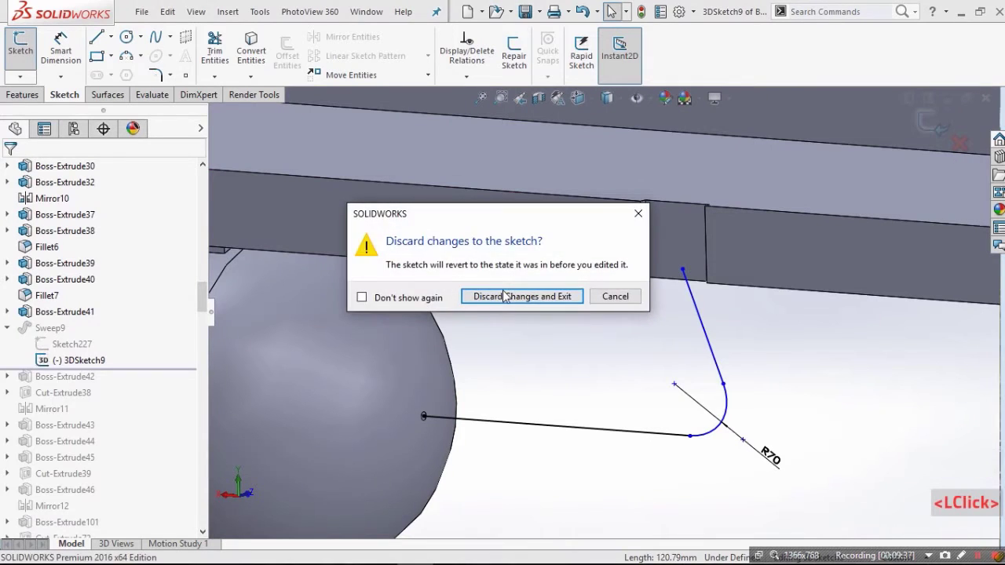
{"action": "left_click", "coordinate": [506, 296]}
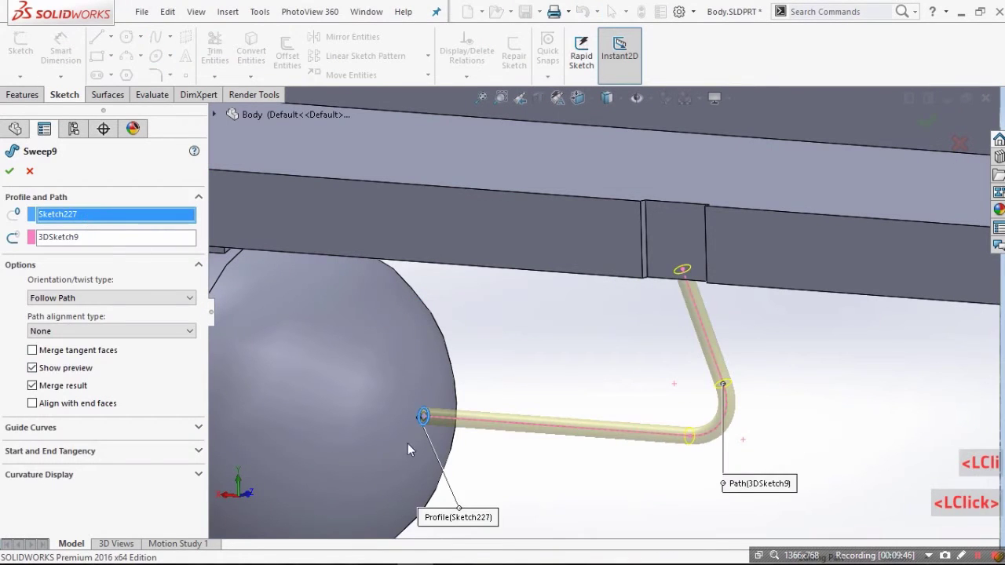
Step: Clear the profile and path selections of Sweep9
{"action": "scroll", "coordinate": [440, 405], "scroll_direction": "down", "scroll_amount": 3}
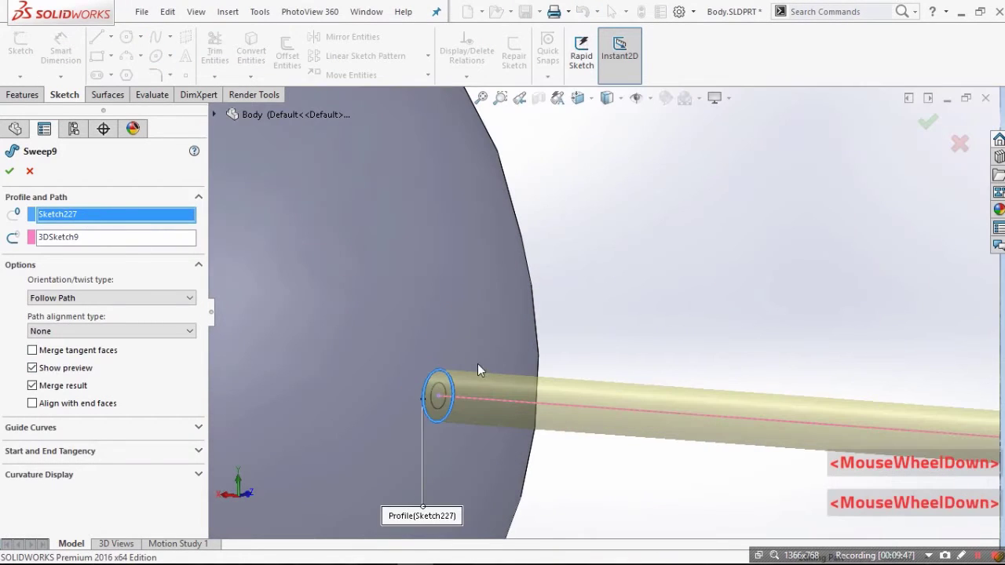
{"action": "right_click", "coordinate": [88, 214]}
{"action": "left_click", "coordinate": [111, 226]}
{"action": "right_click", "coordinate": [111, 245]}
{"action": "left_click", "coordinate": [142, 250]}
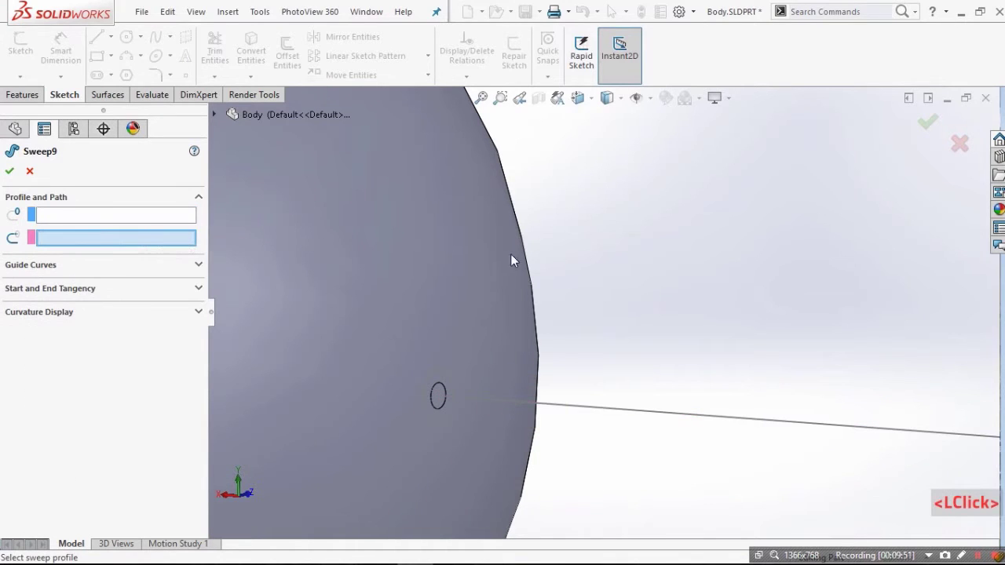
Step: Select Sketch227 on the tank end as Sweep9's profile and 3DSketch9 as its path
{"action": "left_click", "coordinate": [103, 216]}
{"action": "scroll", "coordinate": [426, 388], "scroll_direction": "down", "scroll_amount": 3}
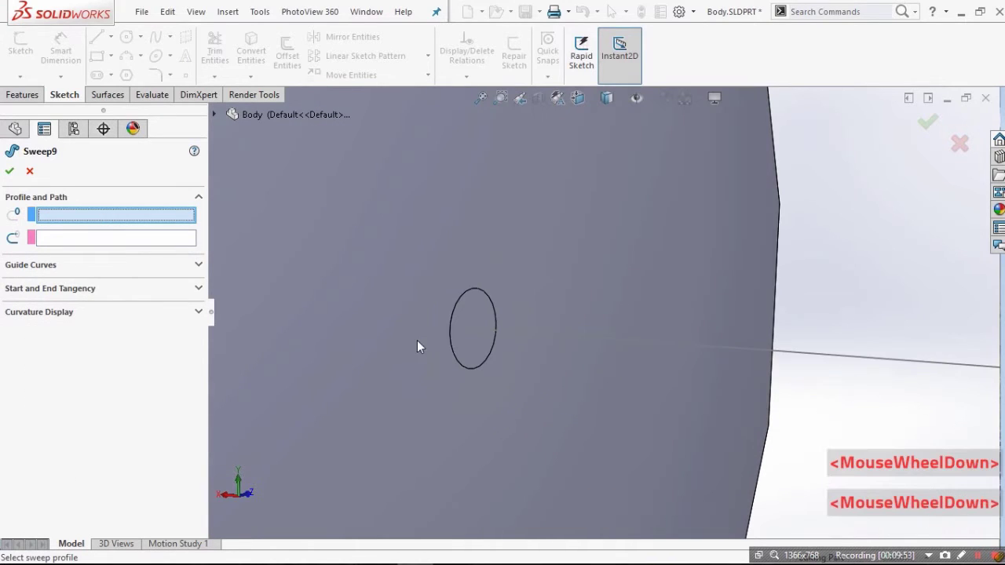
{"action": "left_click", "coordinate": [427, 335]}
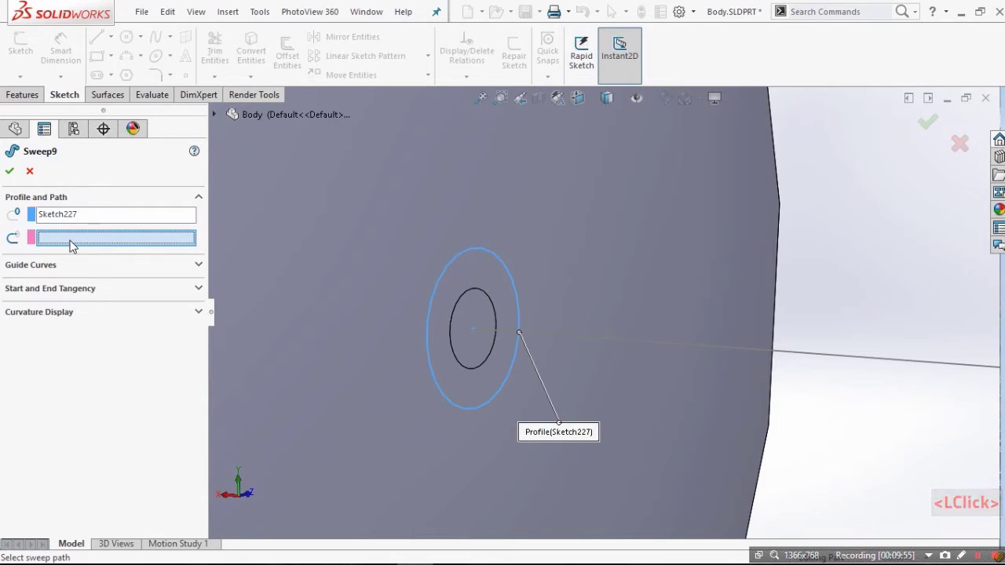
{"action": "left_click", "coordinate": [742, 349]}
{"action": "scroll", "coordinate": [684, 326], "scroll_direction": "up", "scroll_amount": 3}
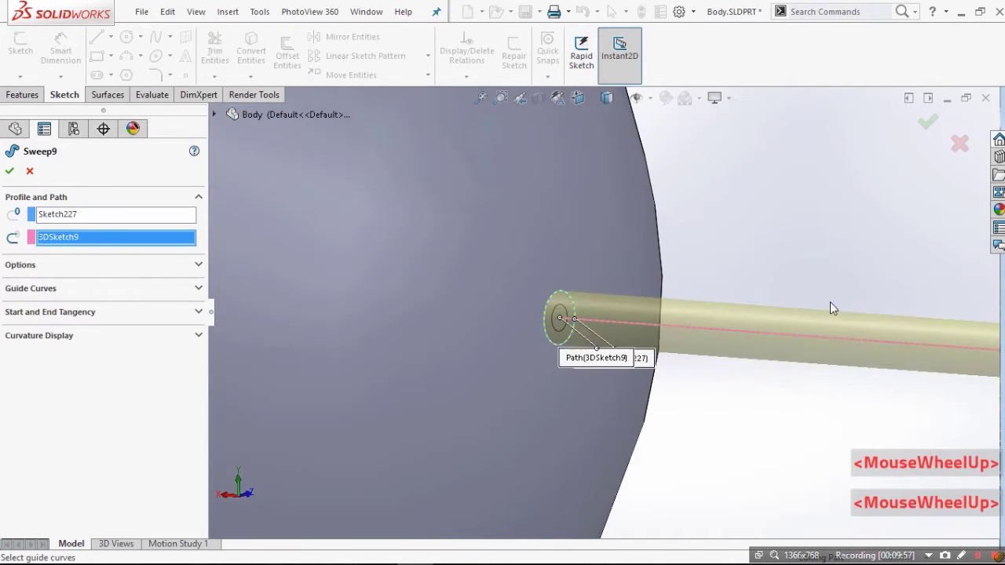
Step: Examine the preview of the bent pipe up to the frame, cancel the Sweep9 edit and view the pipe between the tanks
{"action": "scroll", "coordinate": [830, 306], "scroll_direction": "down", "scroll_amount": 5}
{"action": "middle_click_drag", "start_coordinate": [770, 259], "coordinate": [765, 255]}
{"action": "scroll", "coordinate": [764, 254], "scroll_direction": "down", "scroll_amount": 3}
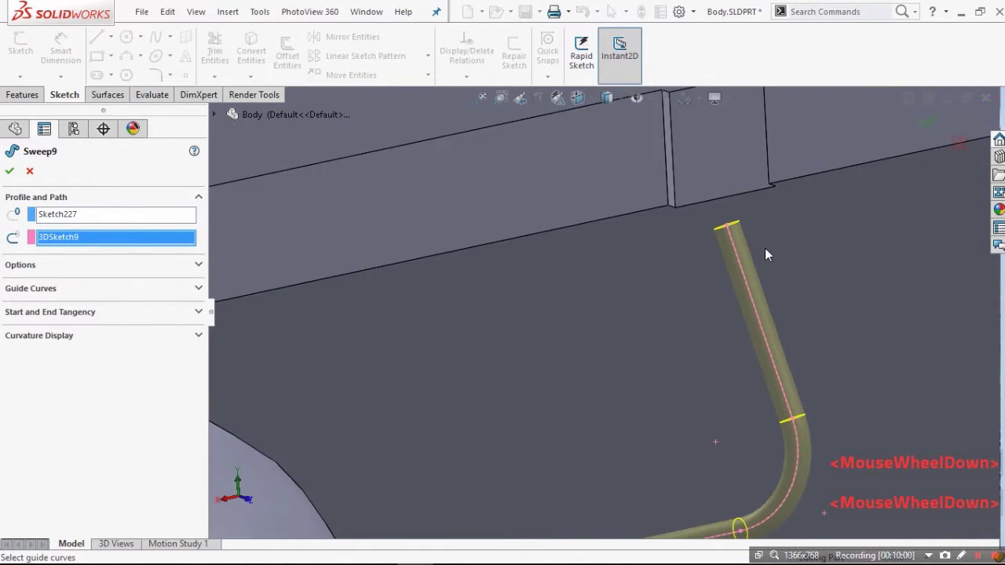
{"action": "scroll", "coordinate": [738, 260], "scroll_direction": "up", "scroll_amount": 4}
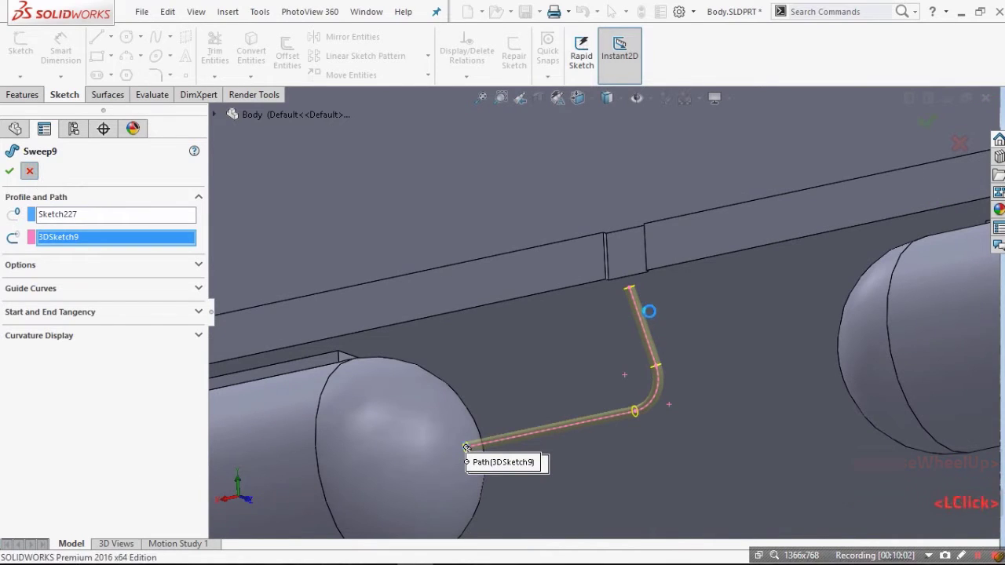
{"action": "middle_click_drag", "start_coordinate": [649, 312], "coordinate": [704, 410]}
{"action": "scroll", "coordinate": [704, 410], "scroll_direction": "up", "scroll_amount": 5}
{"action": "scroll", "coordinate": [639, 349], "scroll_direction": "down", "scroll_amount": 2}
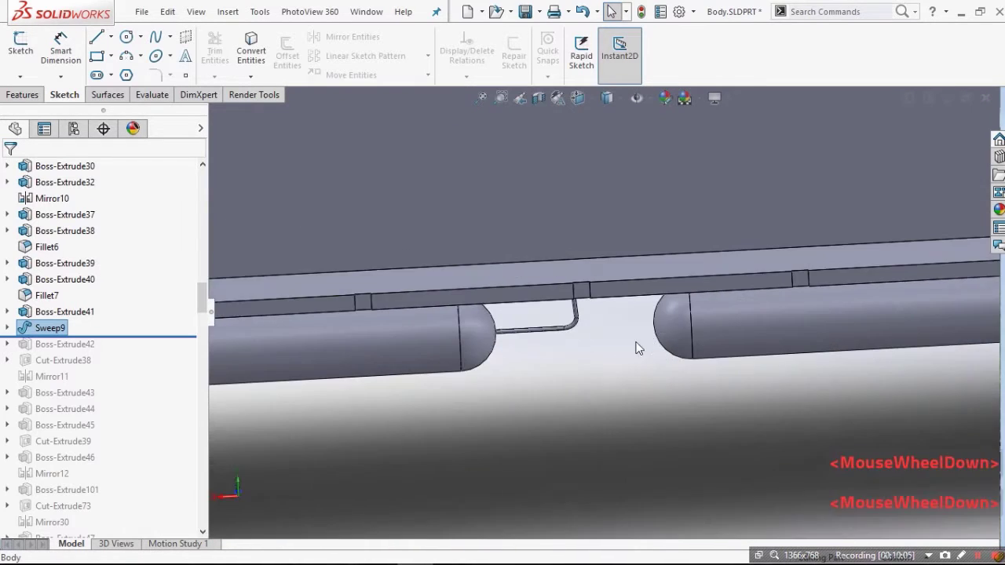
{"action": "scroll", "coordinate": [605, 335], "scroll_direction": "down", "scroll_amount": 3}
{"action": "scroll", "coordinate": [563, 373], "scroll_direction": "up", "scroll_amount": 7}
Step: Roll the feature history forward to include Boss-Extrude43 and highlight its long beams under the body
{"action": "left_click_drag", "start_coordinate": [101, 336], "coordinate": [89, 401]}
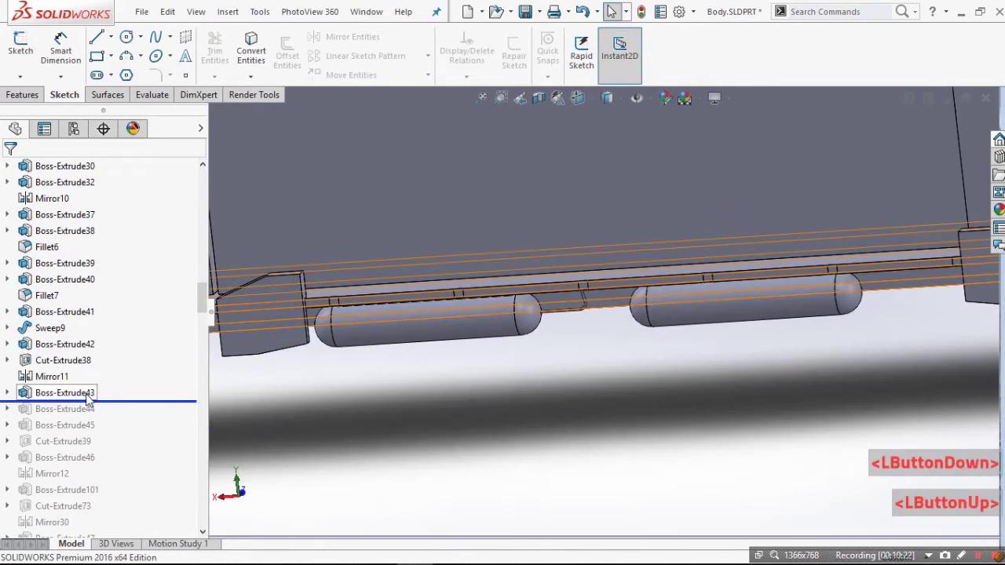
{"action": "left_click", "coordinate": [79, 393]}
{"action": "scroll", "coordinate": [474, 395], "scroll_direction": "up", "scroll_amount": 3}
{"action": "middle_click_drag", "start_coordinate": [474, 395], "coordinate": [358, 376]}
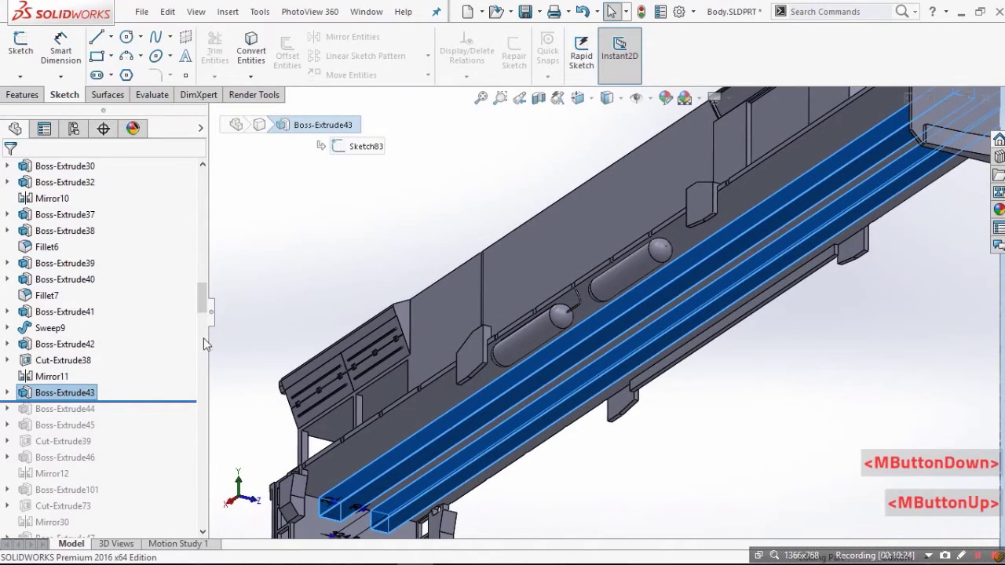
{"action": "left_click", "coordinate": [247, 340]}
Step: Open Boss-Extrude43 for editing and examine its two rectangles and 20 mm end offsets square-on from below
{"action": "left_click", "coordinate": [86, 391]}
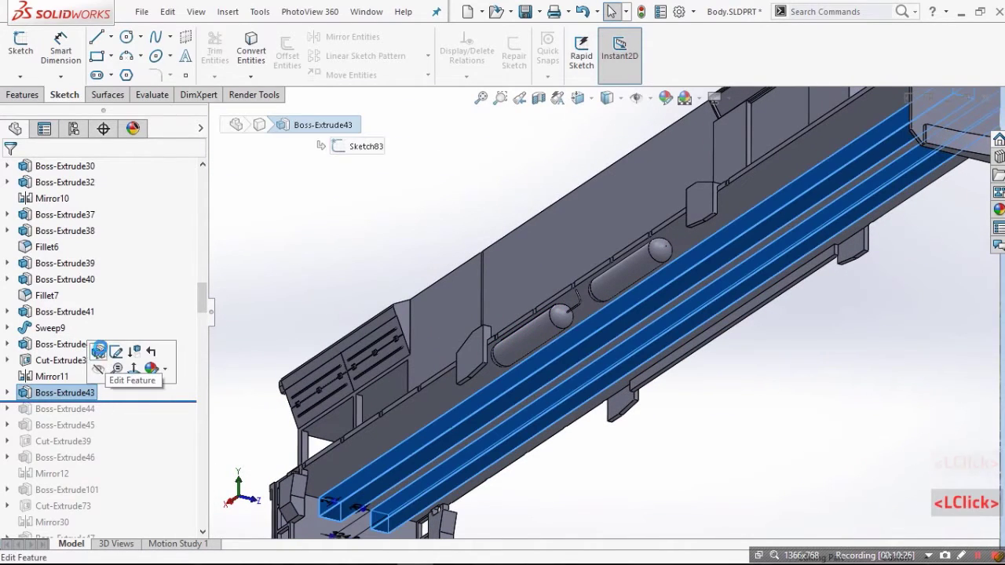
{"action": "left_click", "coordinate": [99, 351]}
{"action": "scroll", "coordinate": [537, 434], "scroll_direction": "up", "scroll_amount": 3}
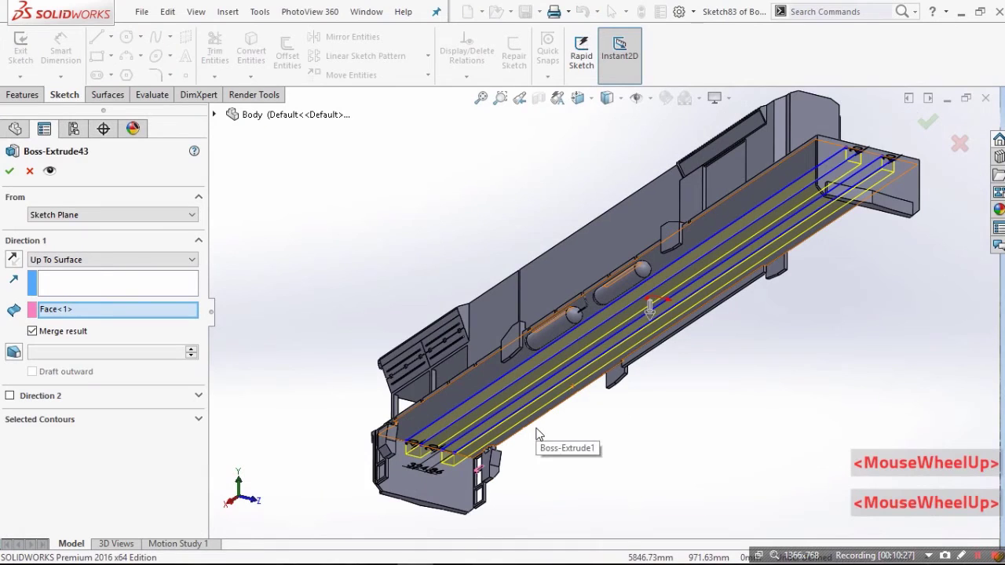
{"action": "key", "text": "ctrl+8"}
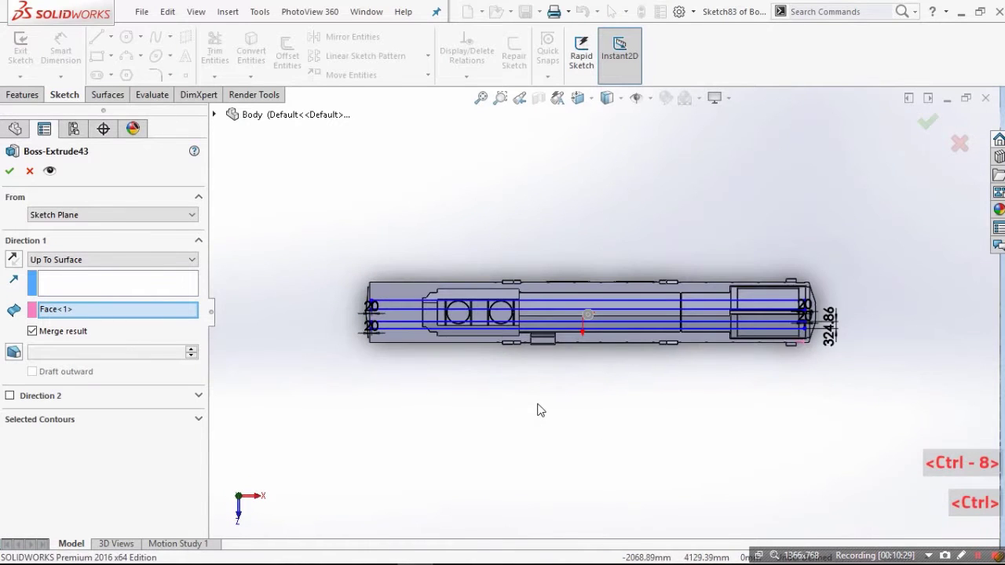
{"action": "key", "text": "ctrl+8"}
{"action": "scroll", "coordinate": [414, 310], "scroll_direction": "down", "scroll_amount": 4}
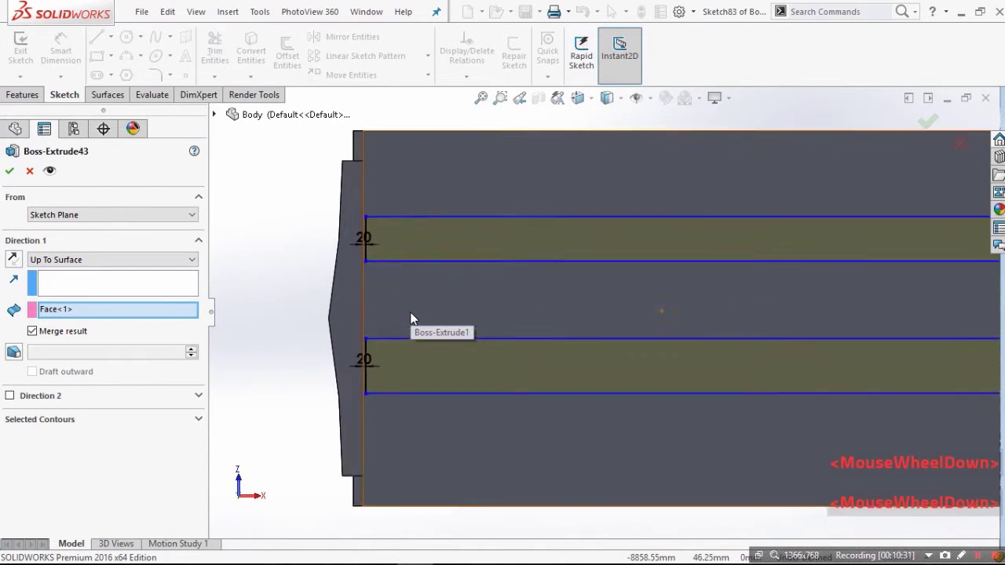
{"action": "scroll", "coordinate": [410, 312], "scroll_direction": "down", "scroll_amount": 4}
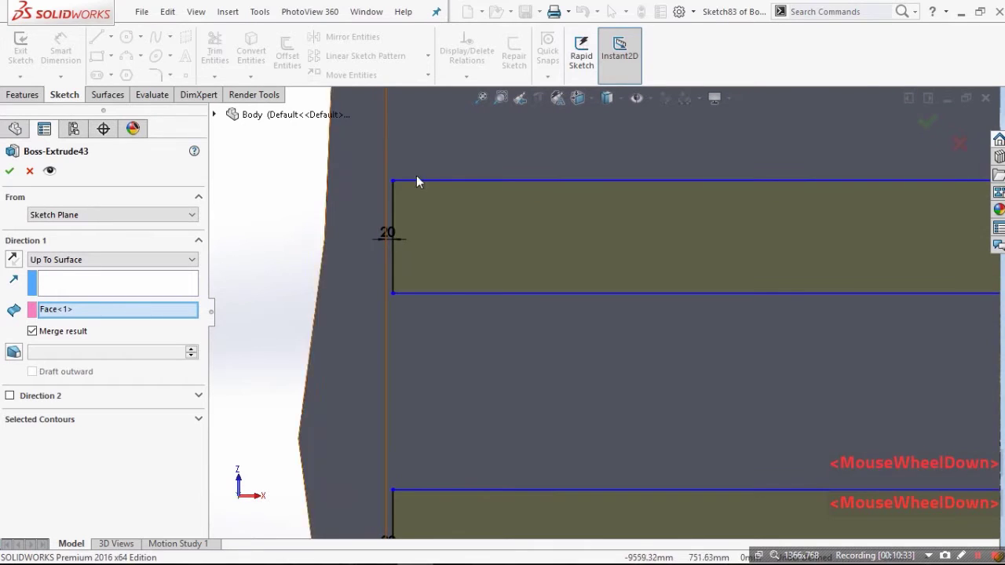
{"action": "scroll", "coordinate": [382, 453], "scroll_direction": "up", "scroll_amount": 2}
{"action": "scroll", "coordinate": [464, 385], "scroll_direction": "down", "scroll_amount": 2}
{"action": "scroll", "coordinate": [898, 366], "scroll_direction": "up", "scroll_amount": 4}
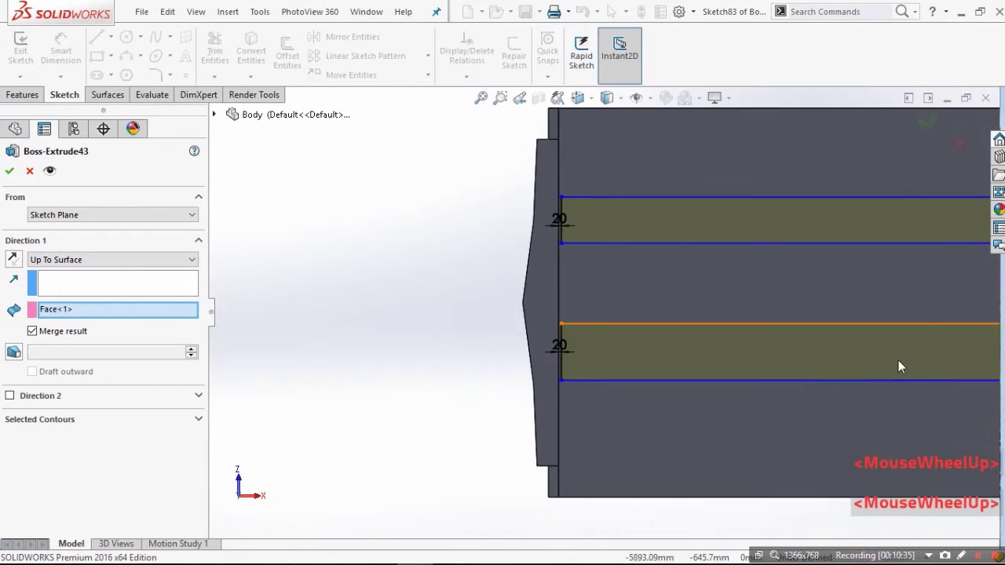
{"action": "scroll", "coordinate": [918, 309], "scroll_direction": "down", "scroll_amount": 5}
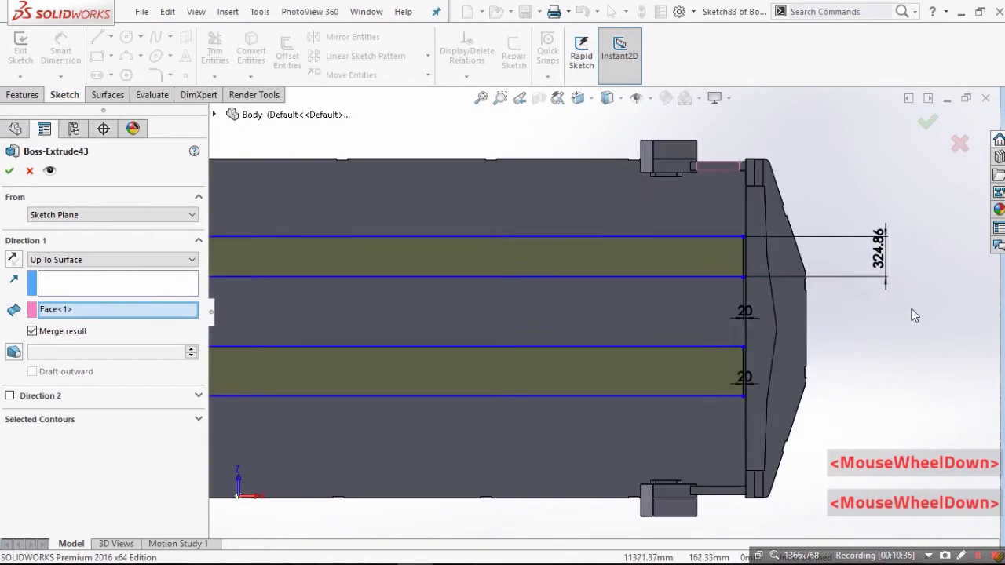
Step: Examine the ladder rung face that ends Boss-Extrude43's Up To Surface extrusion, and close the feature's settings
{"action": "middle_click_drag", "start_coordinate": [680, 253], "coordinate": [464, 309]}
{"action": "scroll", "coordinate": [750, 326], "scroll_direction": "up", "scroll_amount": 4}
{"action": "scroll", "coordinate": [683, 285], "scroll_direction": "down", "scroll_amount": 2}
{"action": "scroll", "coordinate": [674, 287], "scroll_direction": "down", "scroll_amount": 3}
{"action": "scroll", "coordinate": [743, 359], "scroll_direction": "up", "scroll_amount": 4}
{"action": "scroll", "coordinate": [744, 370], "scroll_direction": "down", "scroll_amount": 2}
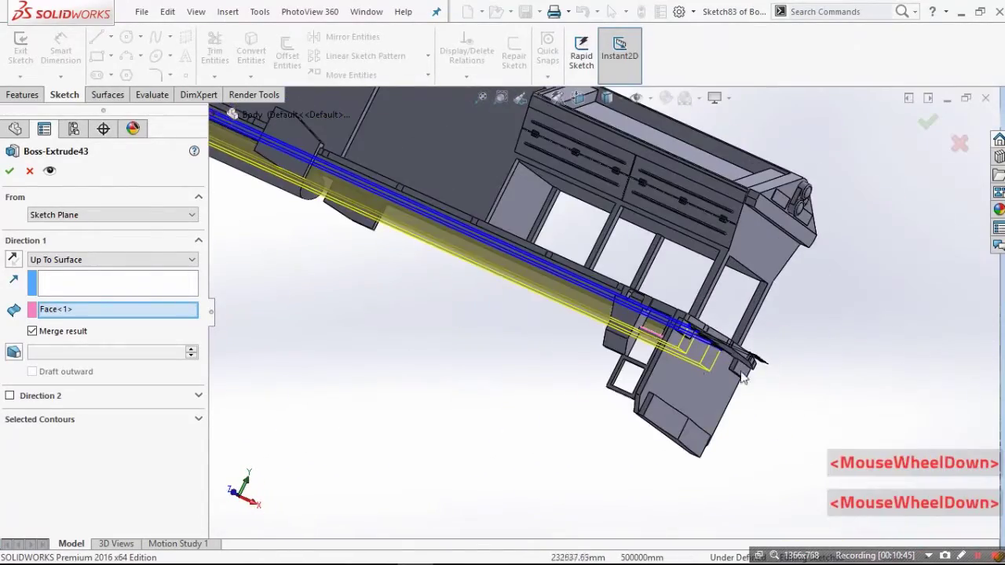
{"action": "middle_click_drag", "start_coordinate": [736, 362], "coordinate": [634, 345]}
{"action": "scroll", "coordinate": [626, 312], "scroll_direction": "down", "scroll_amount": 2}
{"action": "scroll", "coordinate": [625, 306], "scroll_direction": "down", "scroll_amount": 3}
{"action": "scroll", "coordinate": [675, 282], "scroll_direction": "down", "scroll_amount": 2}
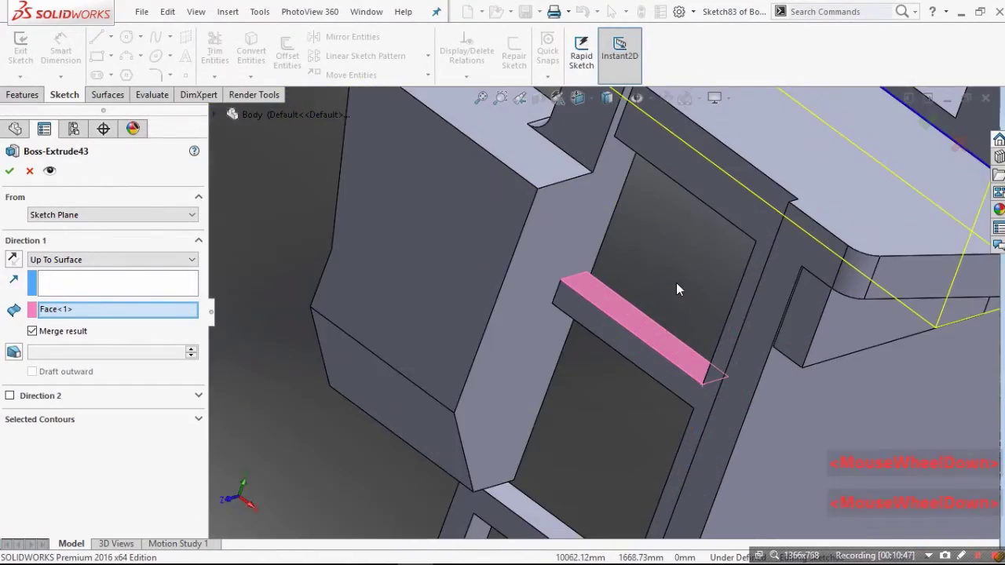
{"action": "scroll", "coordinate": [673, 284], "scroll_direction": "down", "scroll_amount": 1}
{"action": "scroll", "coordinate": [647, 323], "scroll_direction": "down", "scroll_amount": 2}
{"action": "scroll", "coordinate": [751, 231], "scroll_direction": "up", "scroll_amount": 2}
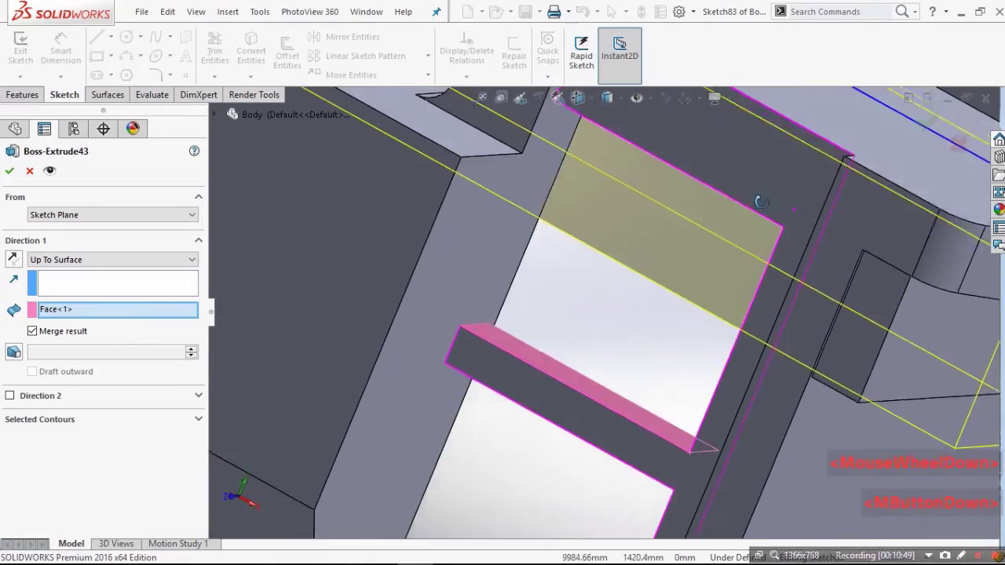
{"action": "middle_click_drag", "start_coordinate": [751, 231], "coordinate": [671, 462]}
{"action": "scroll", "coordinate": [670, 461], "scroll_direction": "up", "scroll_amount": 2}
{"action": "scroll", "coordinate": [547, 444], "scroll_direction": "up", "scroll_amount": 3}
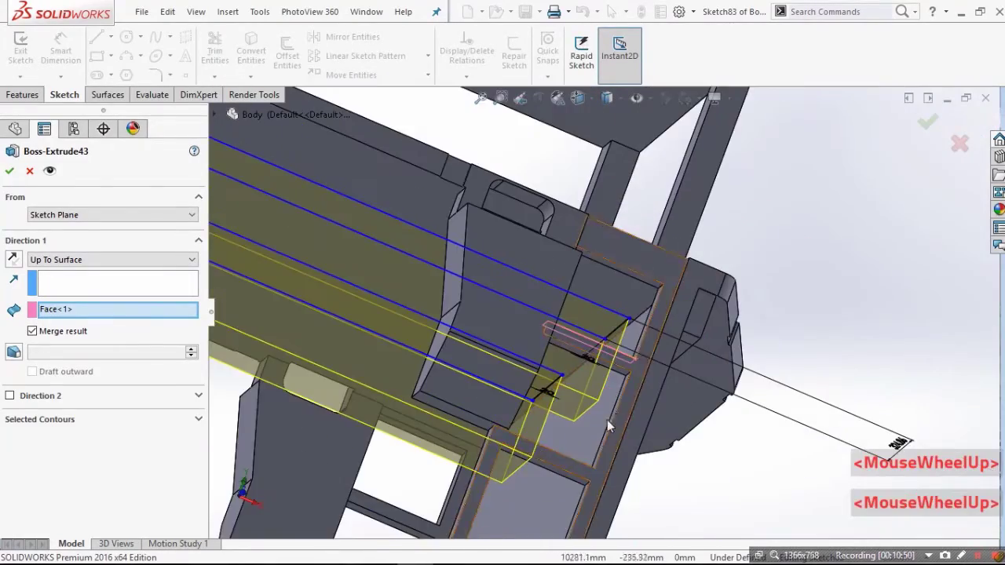
{"action": "middle_click_drag", "start_coordinate": [607, 419], "coordinate": [589, 349]}
{"action": "scroll", "coordinate": [626, 273], "scroll_direction": "down", "scroll_amount": 2}
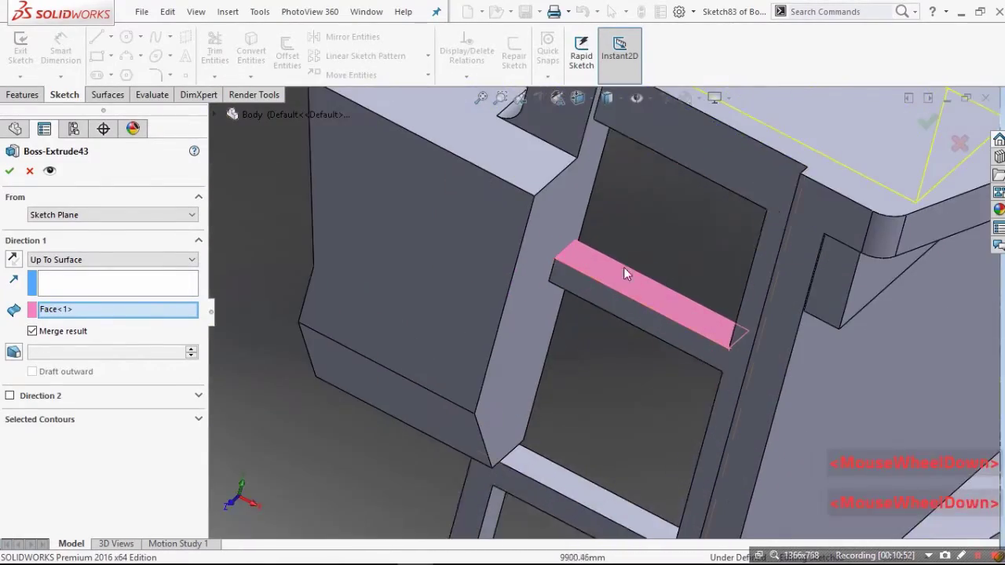
{"action": "left_click", "coordinate": [117, 310]}
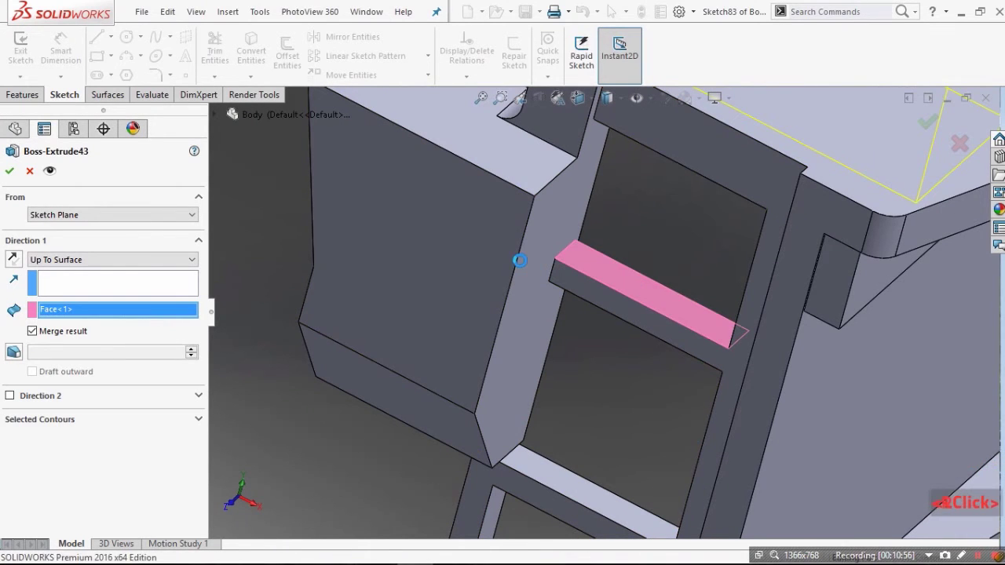
{"action": "right_click", "coordinate": [487, 326]}
{"action": "scroll", "coordinate": [612, 381], "scroll_direction": "up", "scroll_amount": 5}
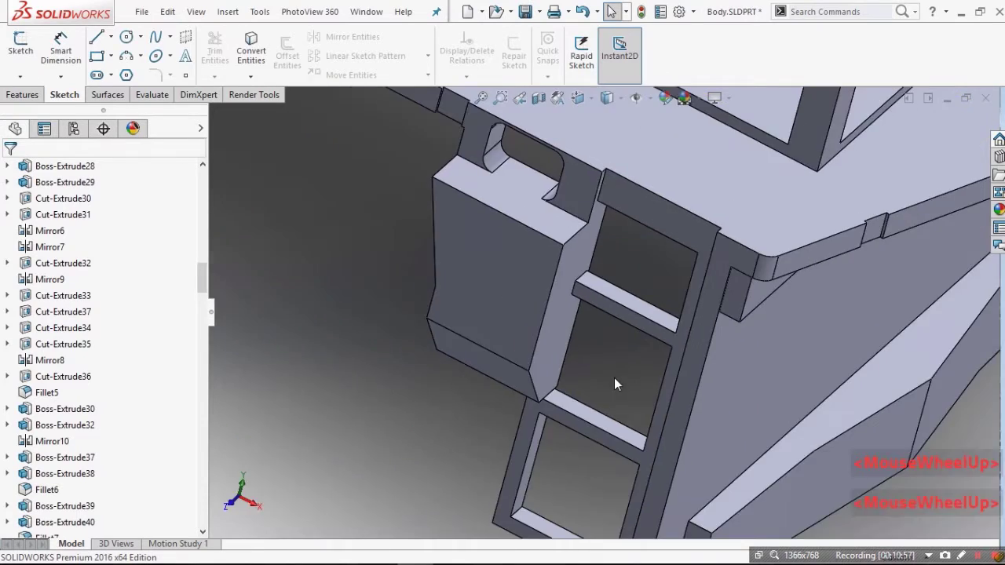
Step: Examine the extruded beams along the underside and at the end plate of the body
{"action": "middle_click_drag", "start_coordinate": [549, 338], "coordinate": [590, 209]}
{"action": "scroll", "coordinate": [482, 188], "scroll_direction": "up", "scroll_amount": 3}
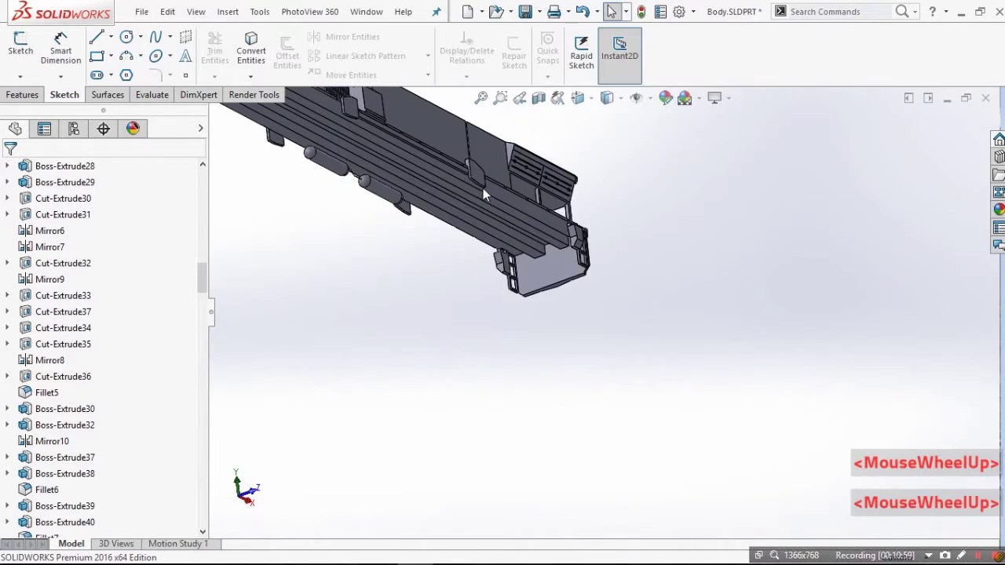
{"action": "scroll", "coordinate": [472, 178], "scroll_direction": "down", "scroll_amount": 3}
{"action": "middle_click_drag", "start_coordinate": [472, 182], "coordinate": [327, 264]}
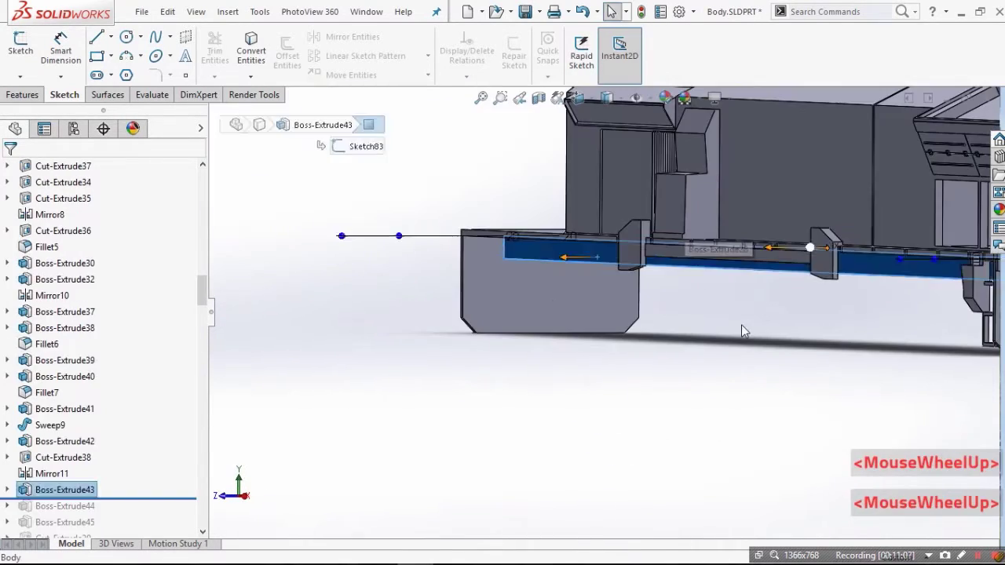
{"action": "scroll", "coordinate": [781, 267], "scroll_direction": "down", "scroll_amount": 2}
{"action": "middle_click_drag", "start_coordinate": [780, 266], "coordinate": [754, 314]}
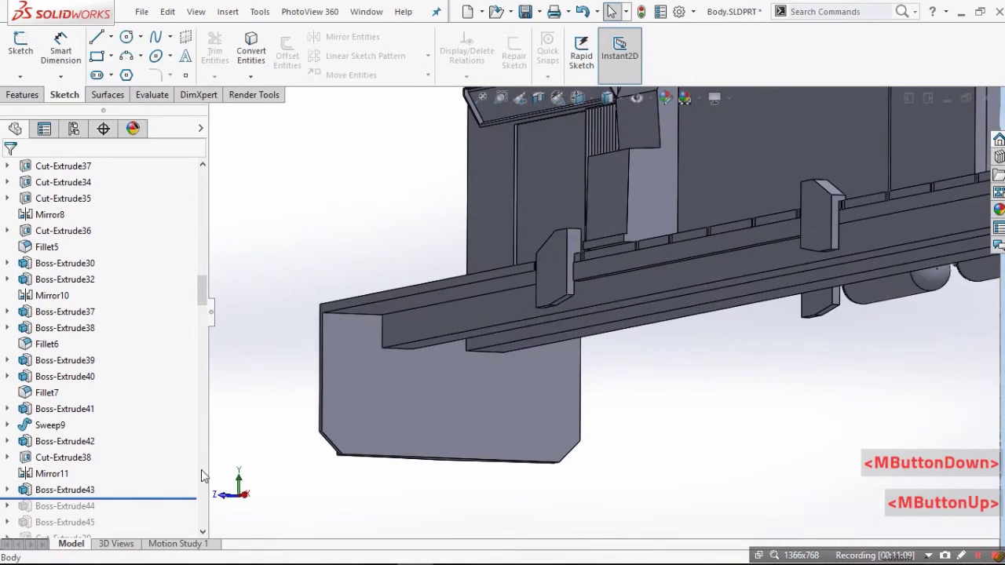
Step: Roll the feature history forward to include Boss-Extrude44
{"action": "left_click", "coordinate": [65, 425]}
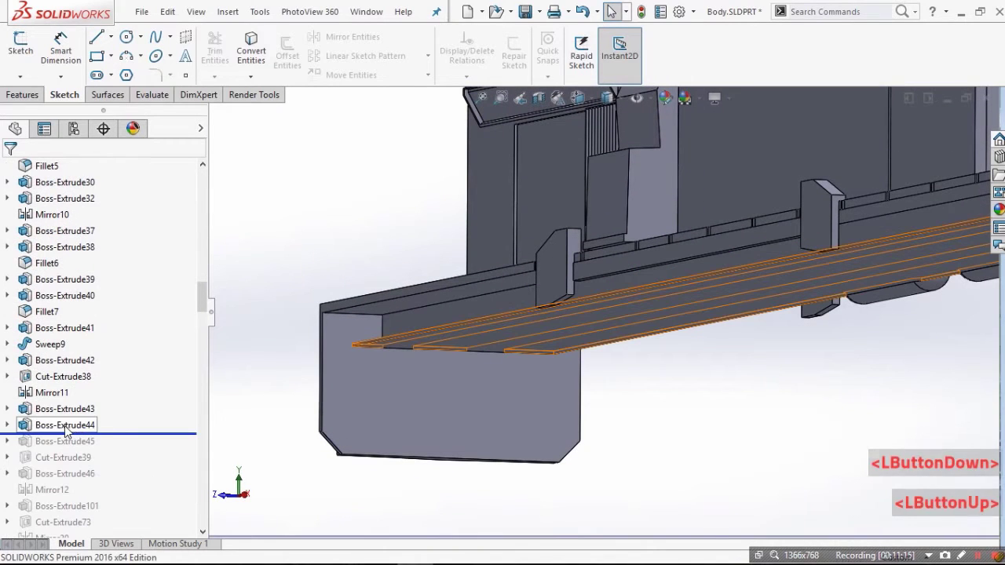
Step: Open Boss-Extrude44 for editing and examine its sketch rectangle and edge offsets square-on from below
{"action": "left_click", "coordinate": [758, 449]}
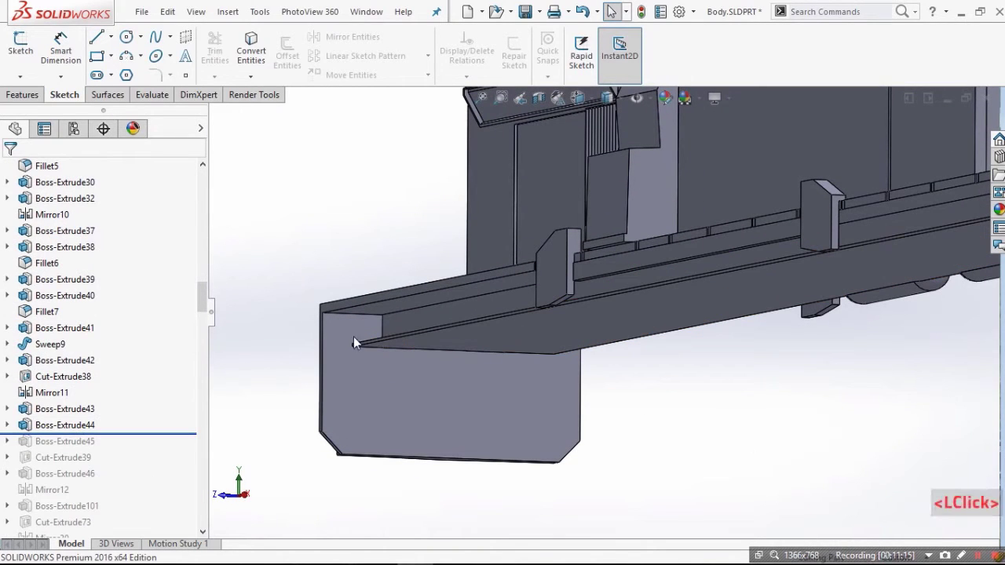
{"action": "left_click", "coordinate": [102, 426]}
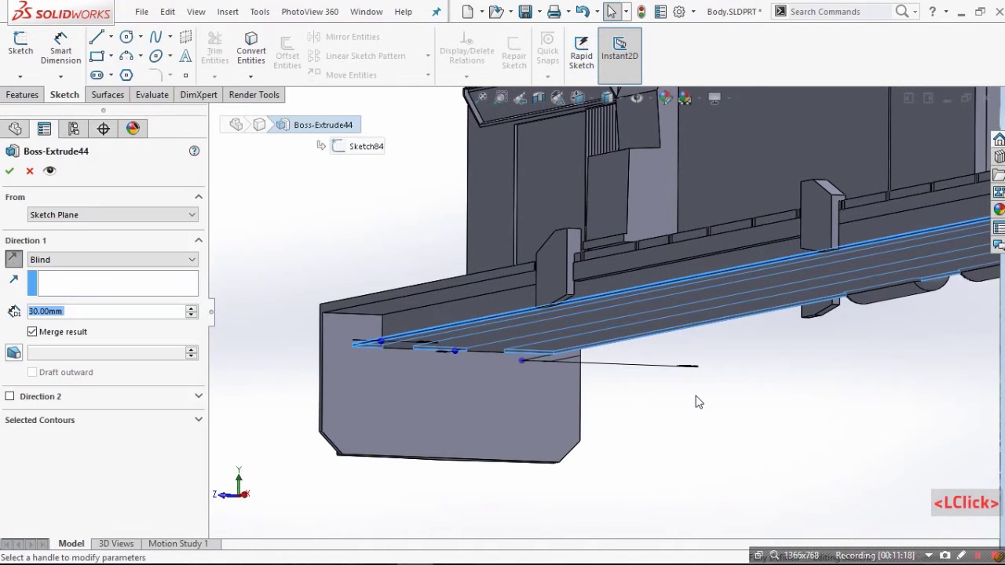
{"action": "middle_click_drag", "start_coordinate": [695, 404], "coordinate": [658, 344]}
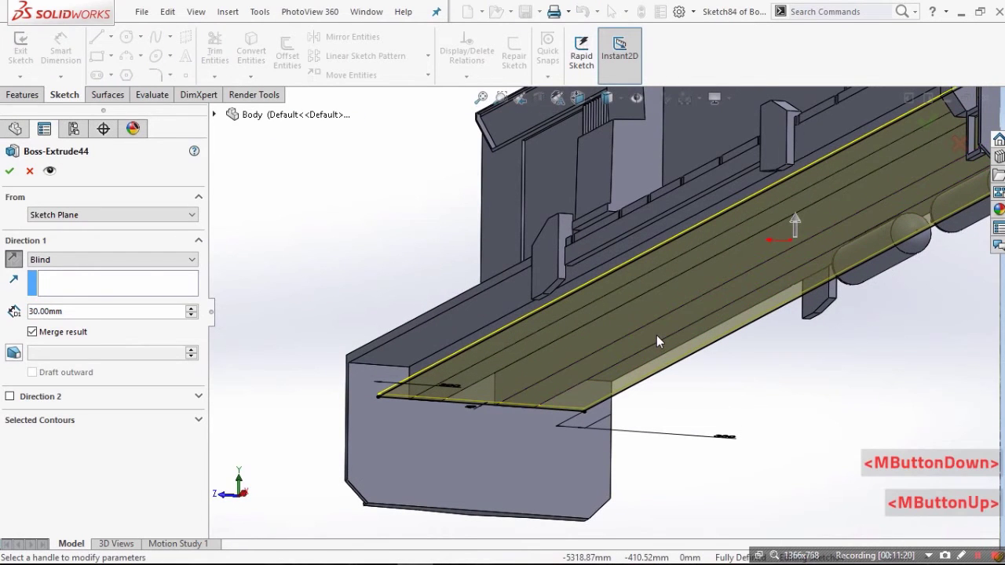
{"action": "key", "text": "ctrl+8"}
{"action": "scroll", "coordinate": [444, 262], "scroll_direction": "down", "scroll_amount": 5}
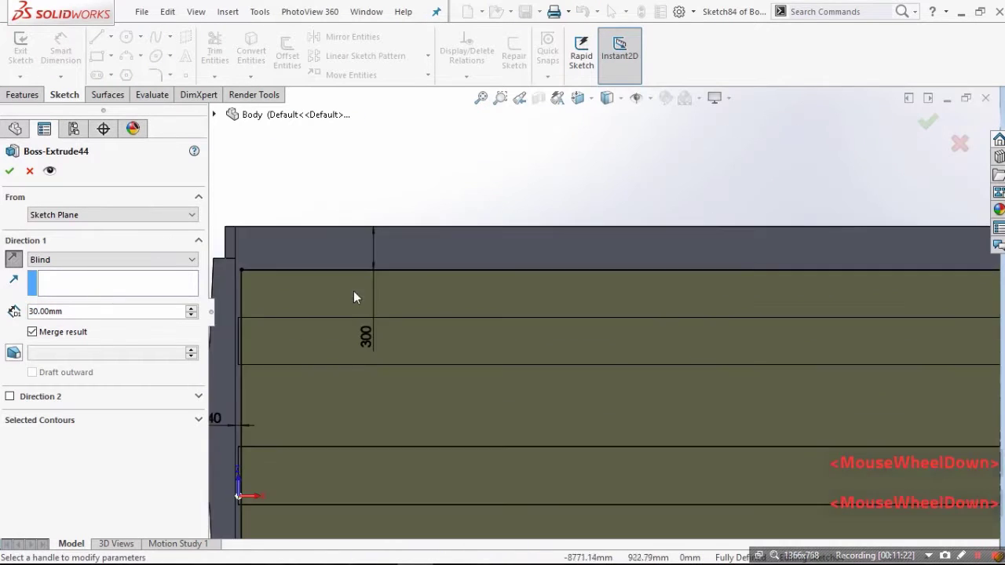
{"action": "scroll", "coordinate": [539, 487], "scroll_direction": "down", "scroll_amount": 3}
{"action": "scroll", "coordinate": [682, 308], "scroll_direction": "down", "scroll_amount": 4}
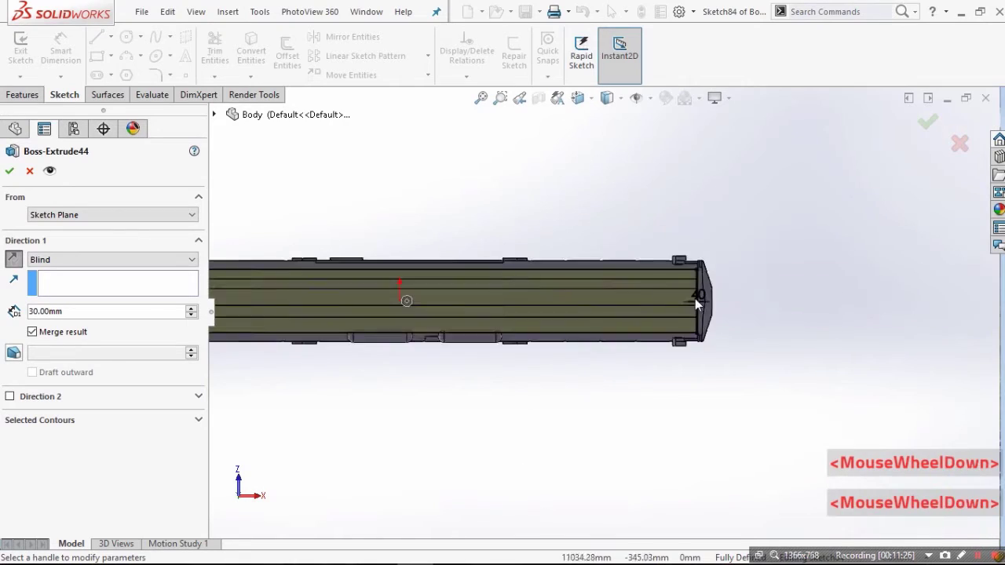
{"action": "scroll", "coordinate": [399, 292], "scroll_direction": "up", "scroll_amount": 2}
{"action": "scroll", "coordinate": [384, 314], "scroll_direction": "up", "scroll_amount": 2}
Step: Examine the extent and direction of Boss-Extrude44's Blind extrusion at the beam ends, and close the feature's settings
{"action": "middle_click_drag", "start_coordinate": [383, 345], "coordinate": [381, 395]}
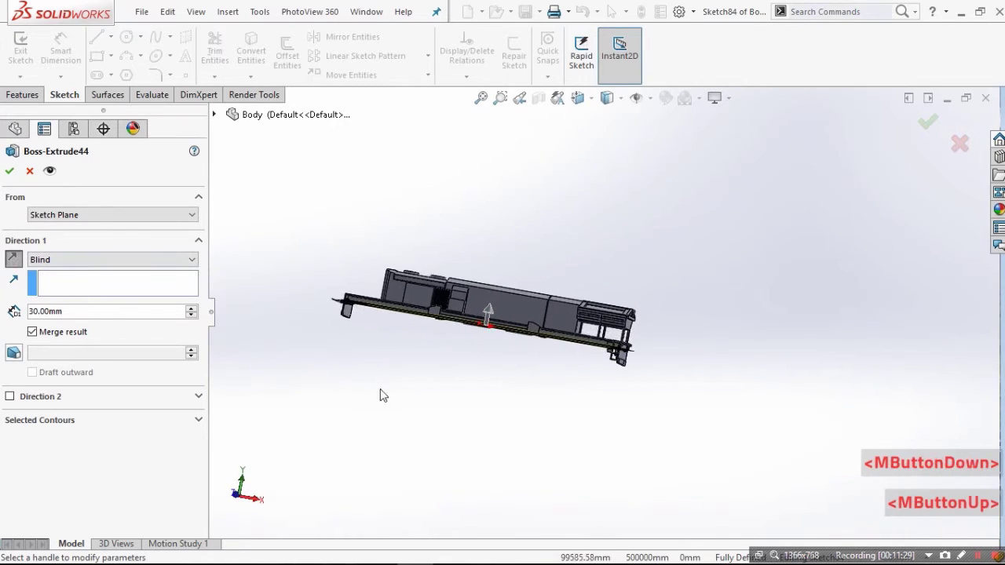
{"action": "scroll", "coordinate": [426, 318], "scroll_direction": "down", "scroll_amount": 6}
{"action": "middle_click_drag", "start_coordinate": [443, 322], "coordinate": [413, 299]}
{"action": "scroll", "coordinate": [358, 299], "scroll_direction": "down", "scroll_amount": 5}
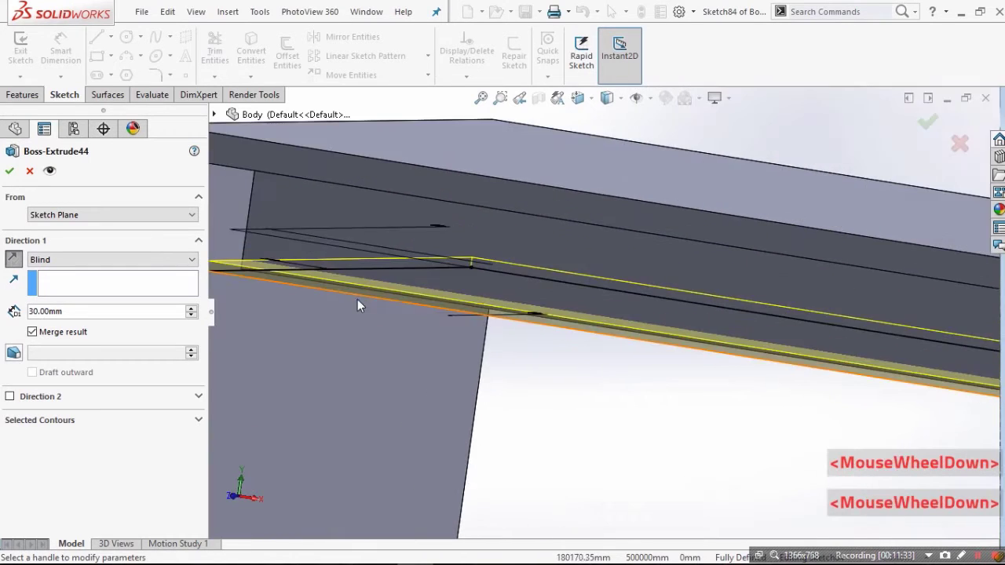
{"action": "middle_click_drag", "start_coordinate": [325, 247], "coordinate": [345, 236]}
{"action": "scroll", "coordinate": [363, 254], "scroll_direction": "up", "scroll_amount": 2}
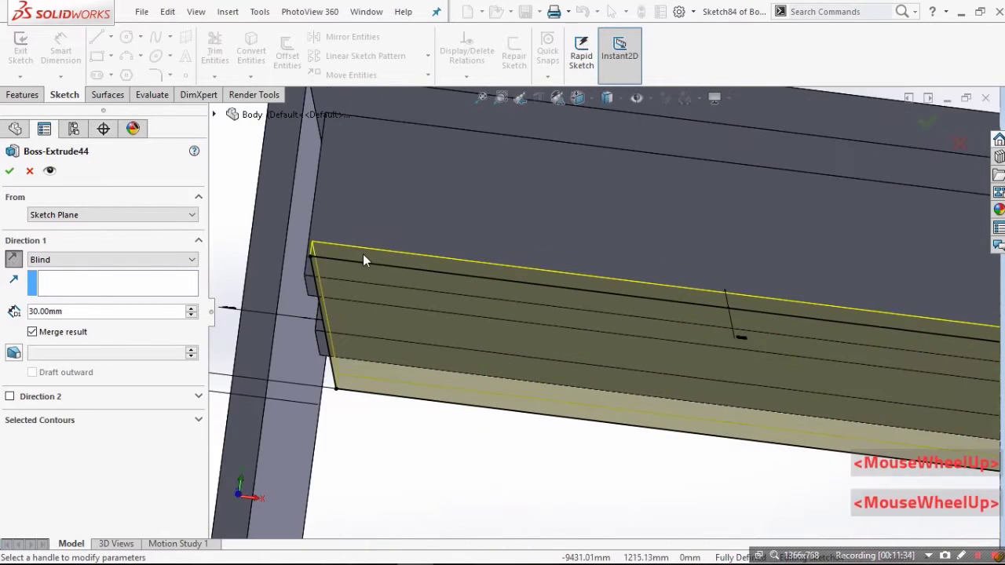
{"action": "scroll", "coordinate": [369, 265], "scroll_direction": "down", "scroll_amount": 3}
{"action": "middle_click_drag", "start_coordinate": [373, 269], "coordinate": [374, 288]}
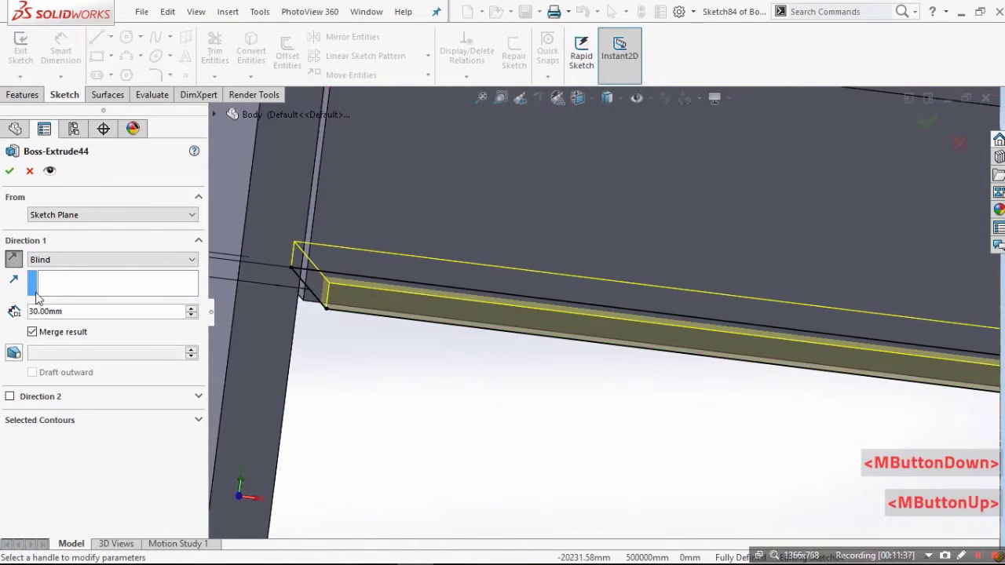
{"action": "left_click", "coordinate": [21, 267]}
{"action": "left_click", "coordinate": [14, 260]}
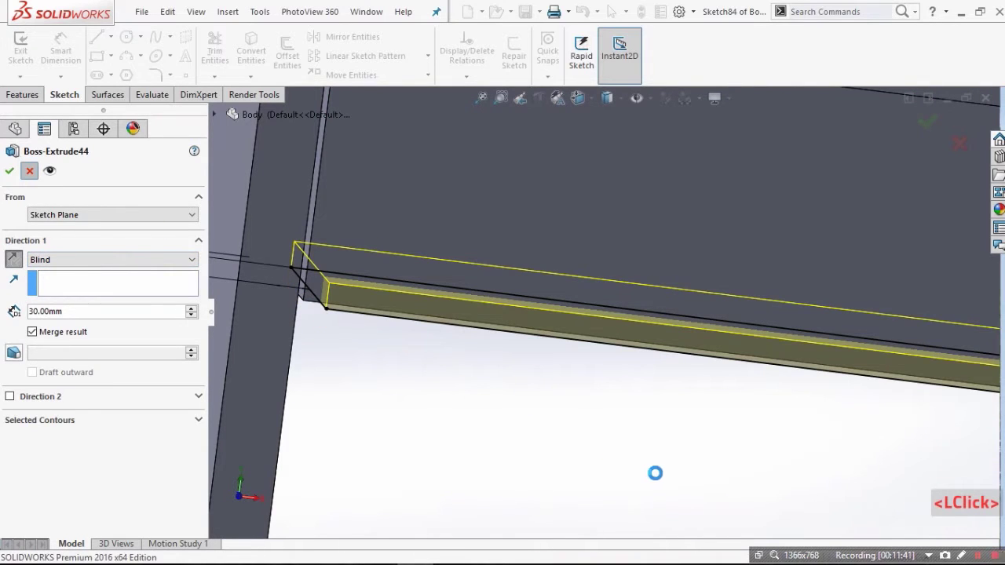
Step: Roll the feature history forward to include Boss-Extrude45
{"action": "scroll", "coordinate": [767, 437], "scroll_direction": "up", "scroll_amount": 5}
{"action": "middle_click_drag", "start_coordinate": [803, 419], "coordinate": [783, 394]}
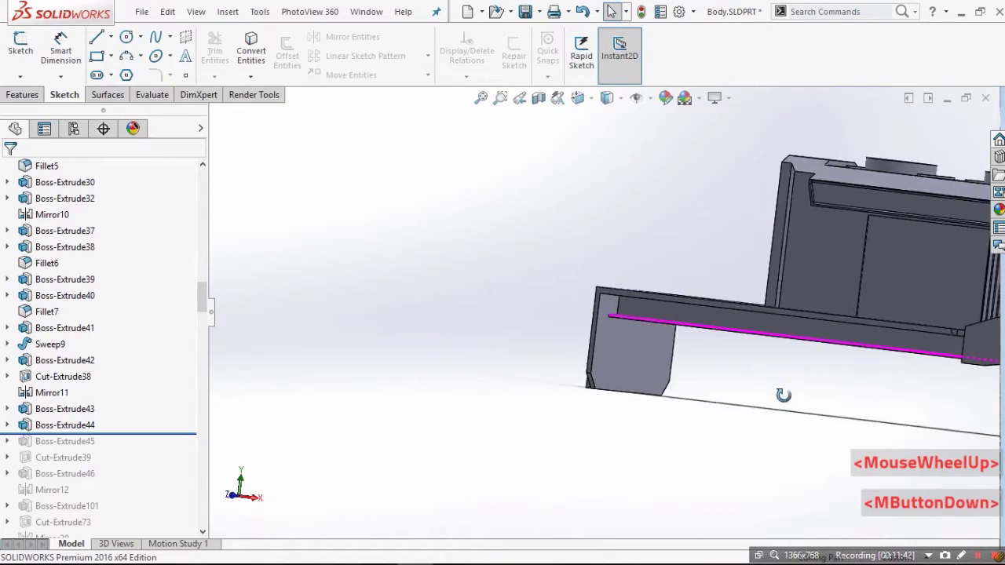
{"action": "scroll", "coordinate": [848, 373], "scroll_direction": "up", "scroll_amount": 4}
{"action": "scroll", "coordinate": [696, 264], "scroll_direction": "down", "scroll_amount": 2}
{"action": "middle_click_drag", "start_coordinate": [695, 264], "coordinate": [706, 320]}
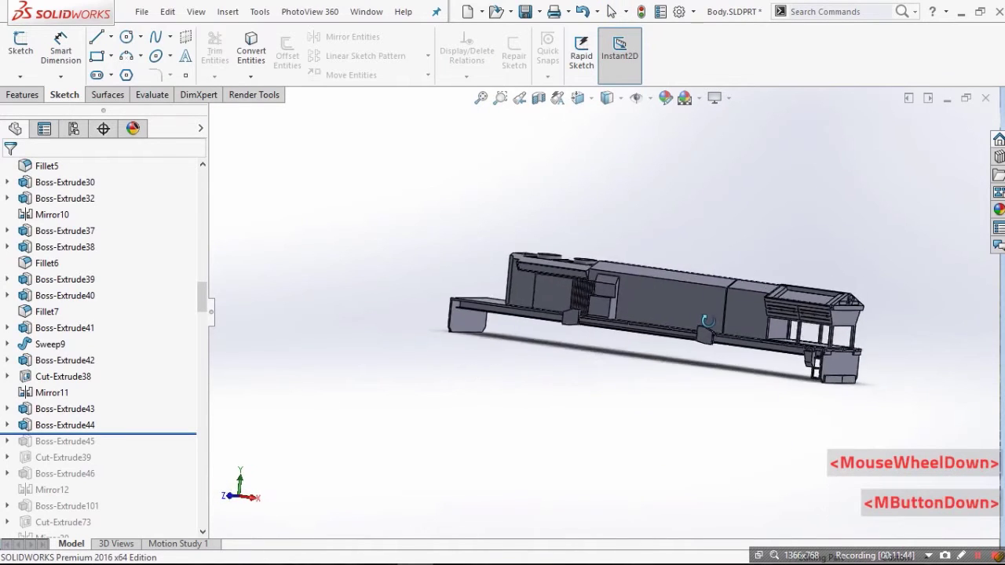
{"action": "scroll", "coordinate": [706, 320], "scroll_direction": "down", "scroll_amount": 3}
{"action": "left_click_drag", "start_coordinate": [110, 433], "coordinate": [124, 446]}
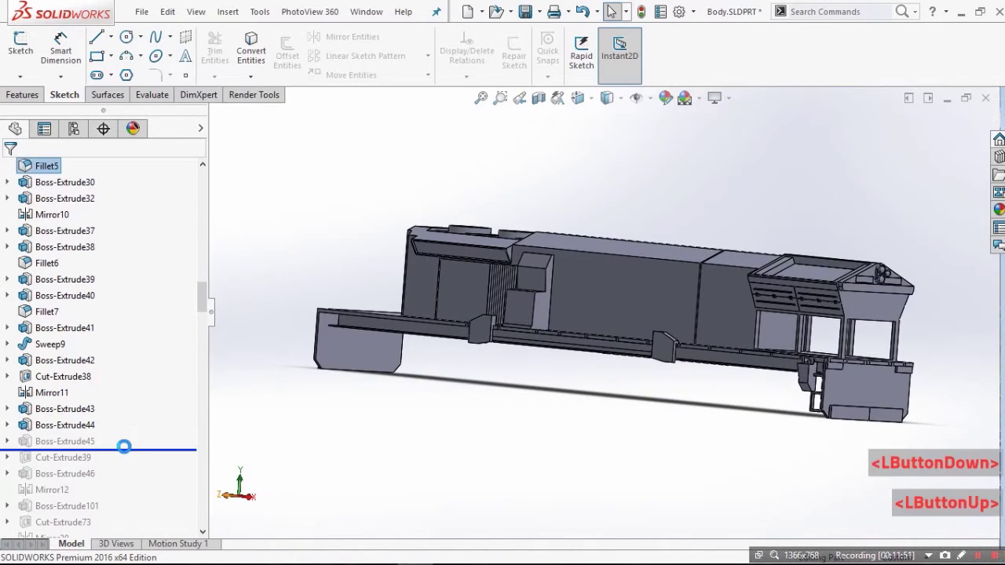
Step: Select Boss-Extrude45 and examine its two upright cross plates between the side of the body and the underside plate
{"action": "left_click", "coordinate": [31, 440]}
{"action": "middle_click_drag", "start_coordinate": [677, 398], "coordinate": [514, 369]}
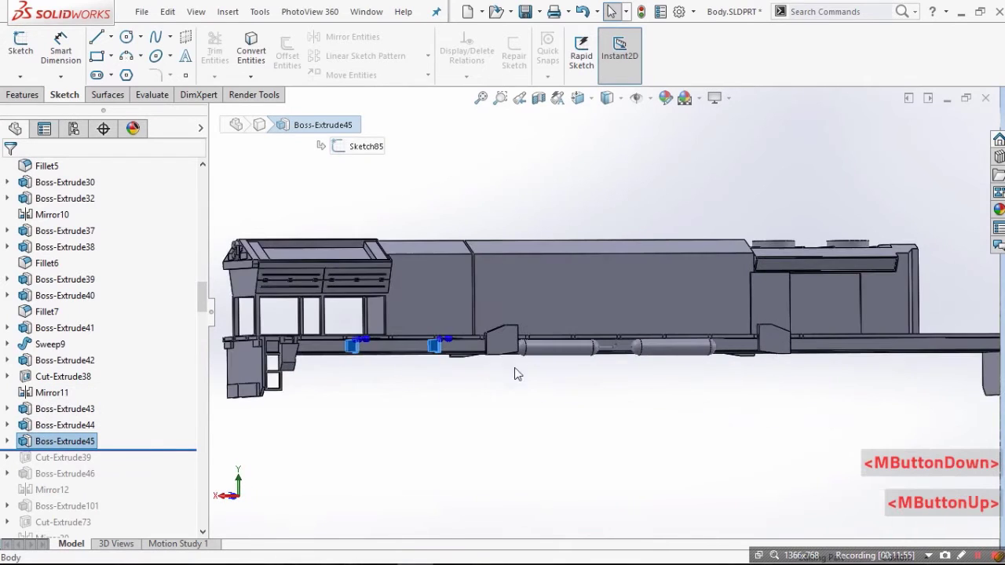
{"action": "scroll", "coordinate": [404, 363], "scroll_direction": "down", "scroll_amount": 4}
{"action": "middle_click_drag", "start_coordinate": [433, 303], "coordinate": [433, 407]}
{"action": "scroll", "coordinate": [387, 333], "scroll_direction": "down", "scroll_amount": 3}
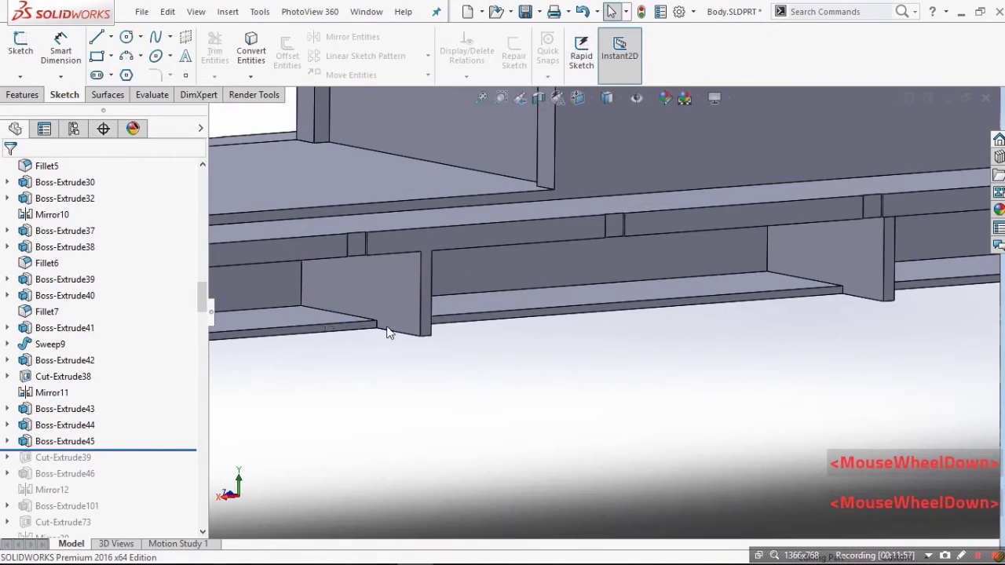
Step: Open Boss-Extrude45 for editing and view its two narrow sketch rectangles square-on from below
{"action": "left_click", "coordinate": [49, 443]}
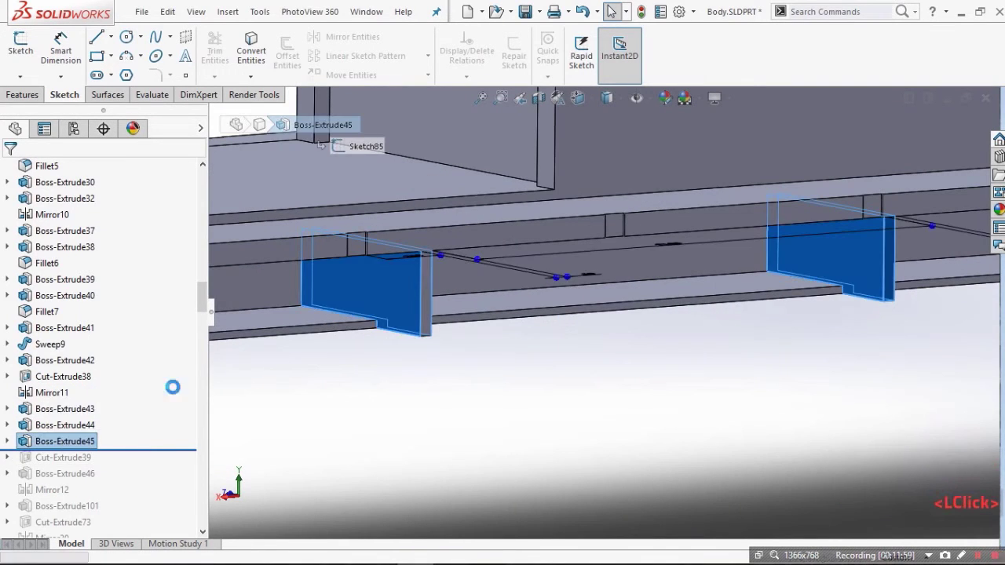
{"action": "middle_click_drag", "start_coordinate": [460, 376], "coordinate": [453, 259]}
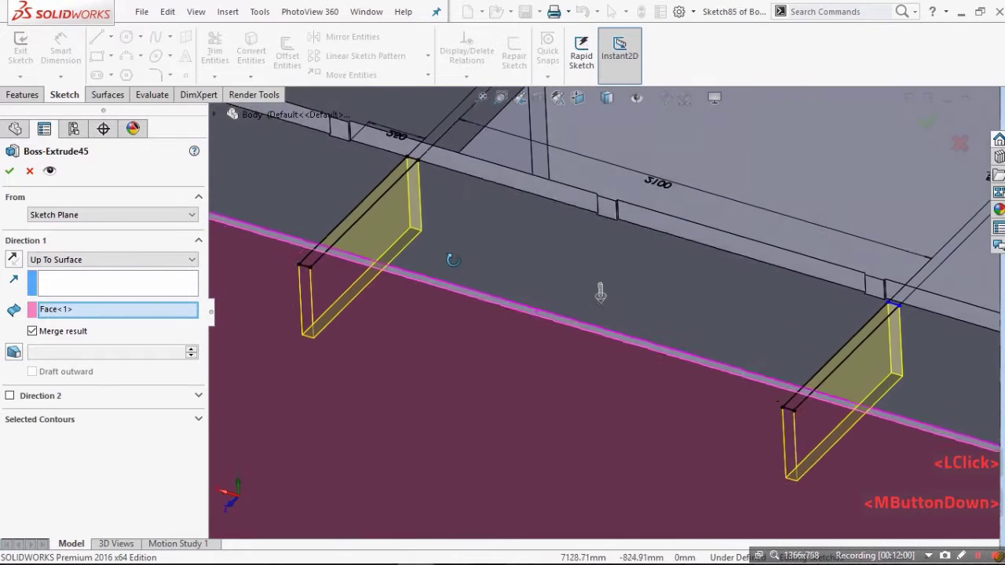
{"action": "scroll", "coordinate": [506, 269], "scroll_direction": "up", "scroll_amount": 6}
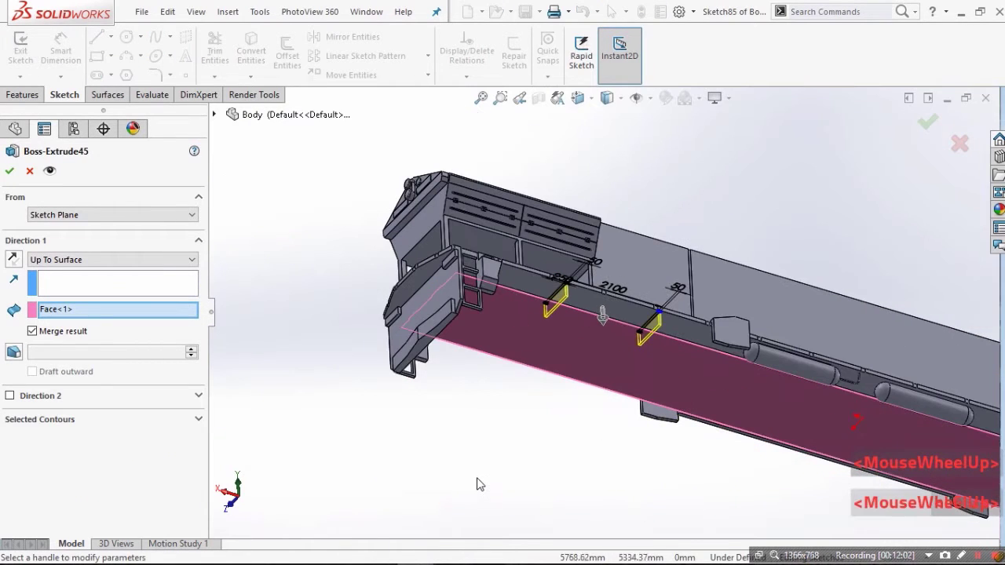
{"action": "key", "text": "ctrl+8"}
{"action": "scroll", "coordinate": [473, 301], "scroll_direction": "down", "scroll_amount": 6}
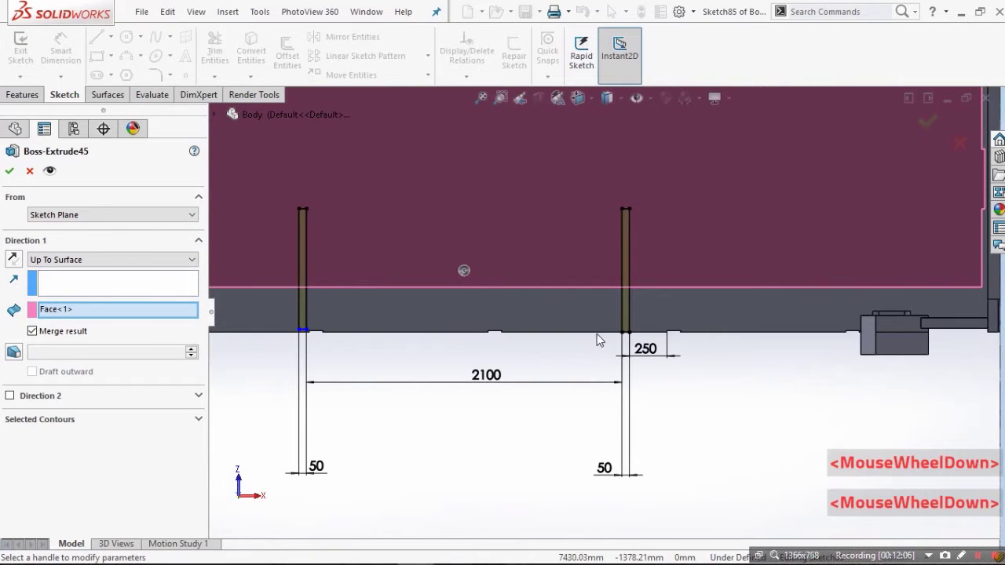
Step: Examine the spacing, width and edge-offset dimensions of Boss-Extrude45's two sketch rectangles up close
{"action": "scroll", "coordinate": [675, 342], "scroll_direction": "down", "scroll_amount": 2}
{"action": "scroll", "coordinate": [711, 364], "scroll_direction": "up", "scroll_amount": 2}
{"action": "scroll", "coordinate": [672, 327], "scroll_direction": "down", "scroll_amount": 2}
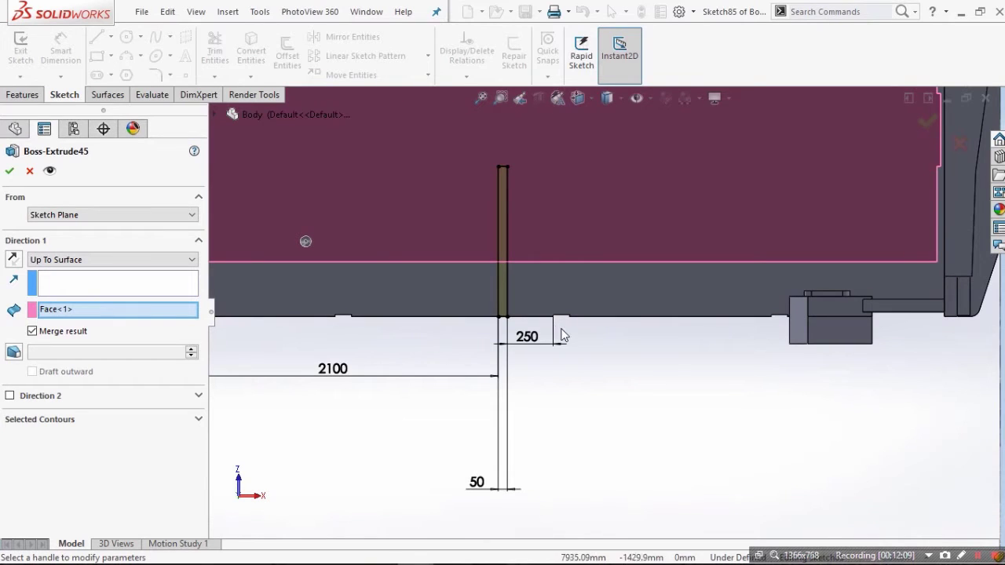
{"action": "scroll", "coordinate": [526, 349], "scroll_direction": "down", "scroll_amount": 4}
{"action": "scroll", "coordinate": [495, 330], "scroll_direction": "up", "scroll_amount": 4}
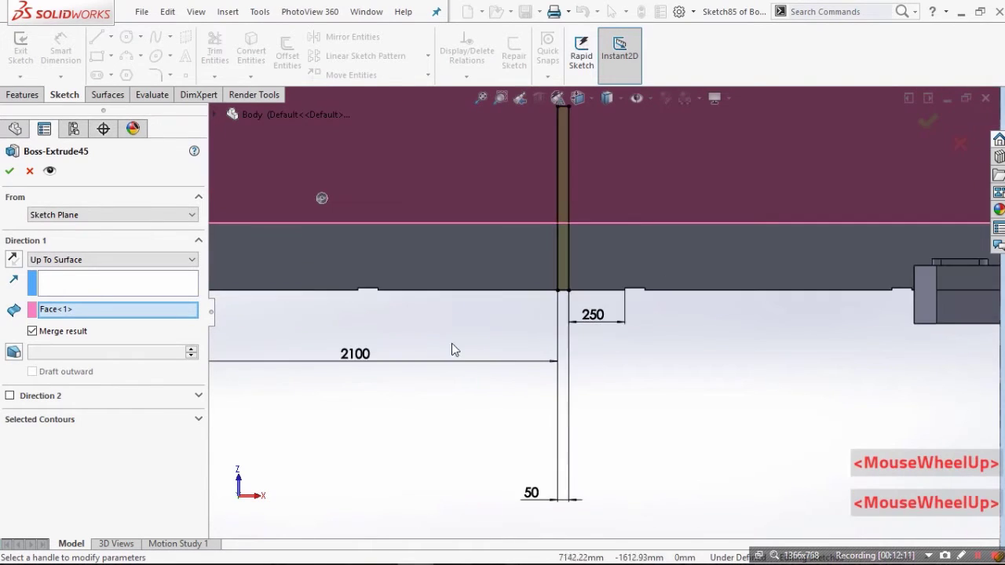
{"action": "scroll", "coordinate": [424, 333], "scroll_direction": "down", "scroll_amount": 2}
{"action": "scroll", "coordinate": [417, 281], "scroll_direction": "up", "scroll_amount": 2}
{"action": "scroll", "coordinate": [454, 231], "scroll_direction": "up", "scroll_amount": 1}
{"action": "scroll", "coordinate": [501, 222], "scroll_direction": "down", "scroll_amount": 1}
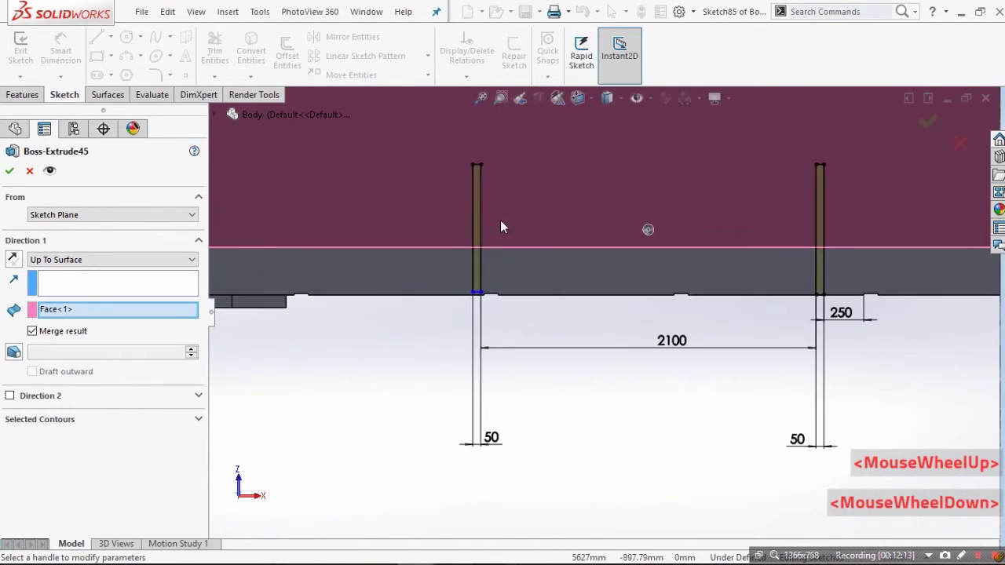
{"action": "scroll", "coordinate": [785, 310], "scroll_direction": "down", "scroll_amount": 2}
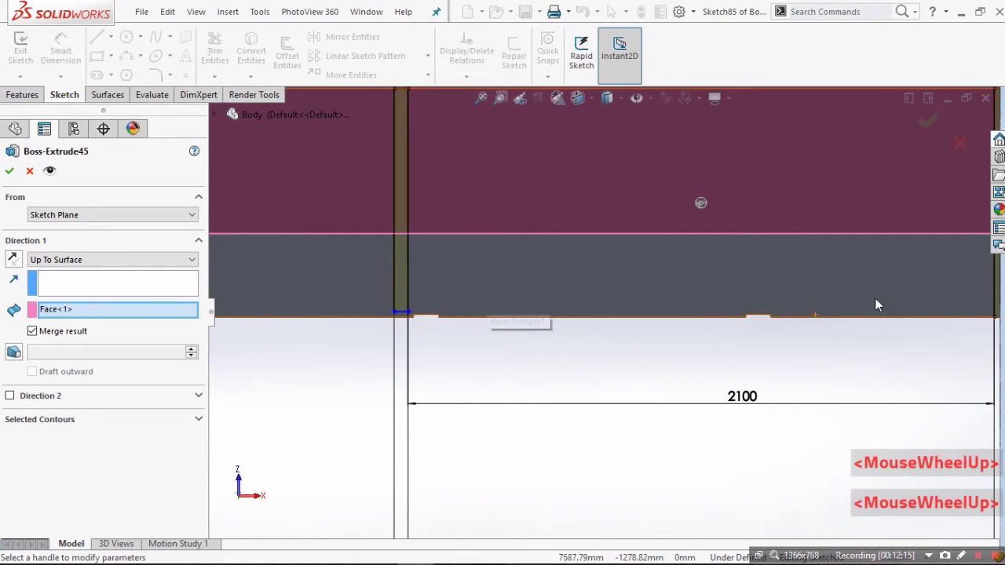
{"action": "scroll", "coordinate": [877, 306], "scroll_direction": "up", "scroll_amount": 2}
{"action": "scroll", "coordinate": [758, 236], "scroll_direction": "down", "scroll_amount": 1}
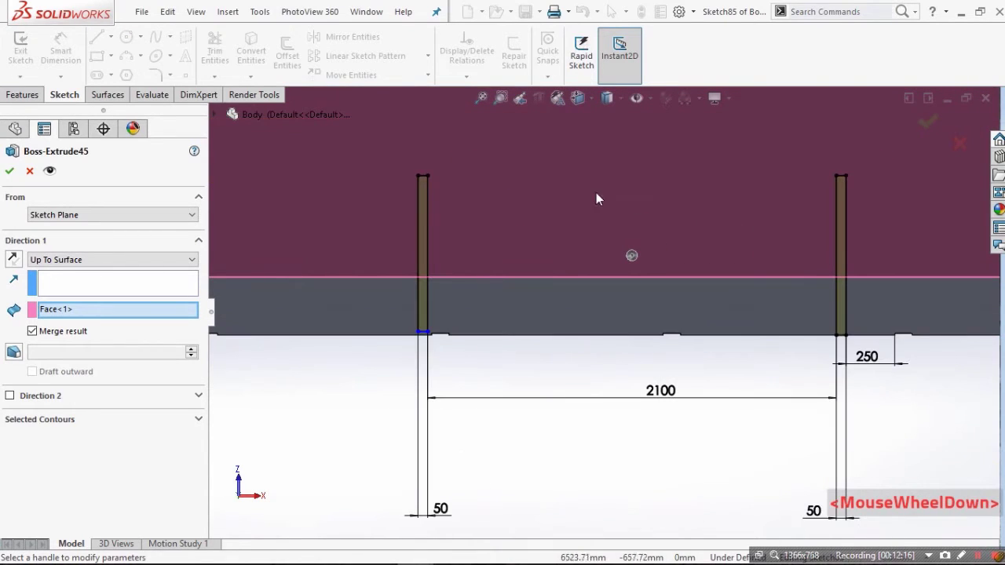
{"action": "scroll", "coordinate": [427, 181], "scroll_direction": "down", "scroll_amount": 2}
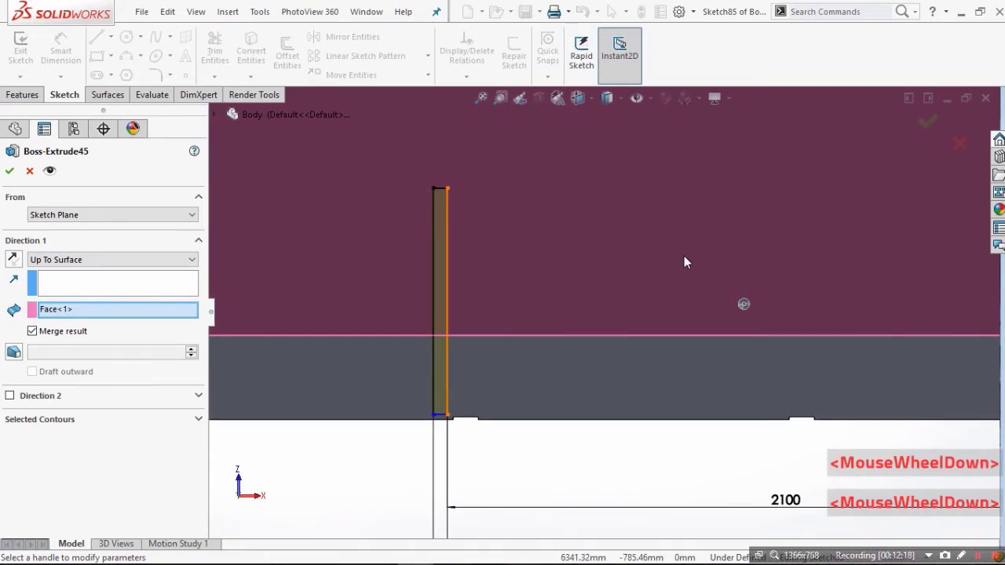
Step: Clear and reselect the body's large underside face as the end of Boss-Extrude45's Up To Surface extrusion
{"action": "middle_click_drag", "start_coordinate": [684, 257], "coordinate": [773, 313]}
{"action": "scroll", "coordinate": [680, 318], "scroll_direction": "up", "scroll_amount": 2}
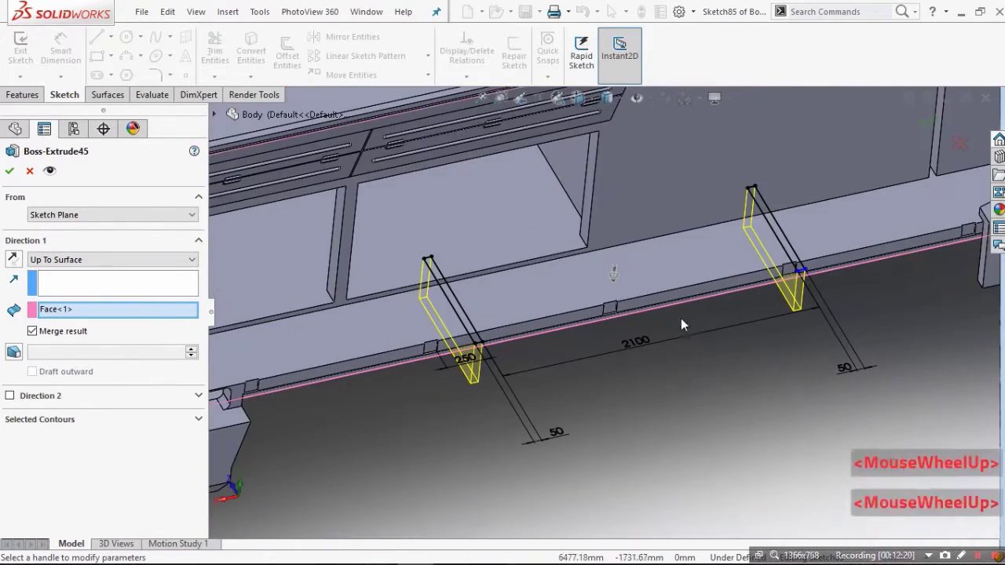
{"action": "middle_click_drag", "start_coordinate": [681, 318], "coordinate": [701, 239]}
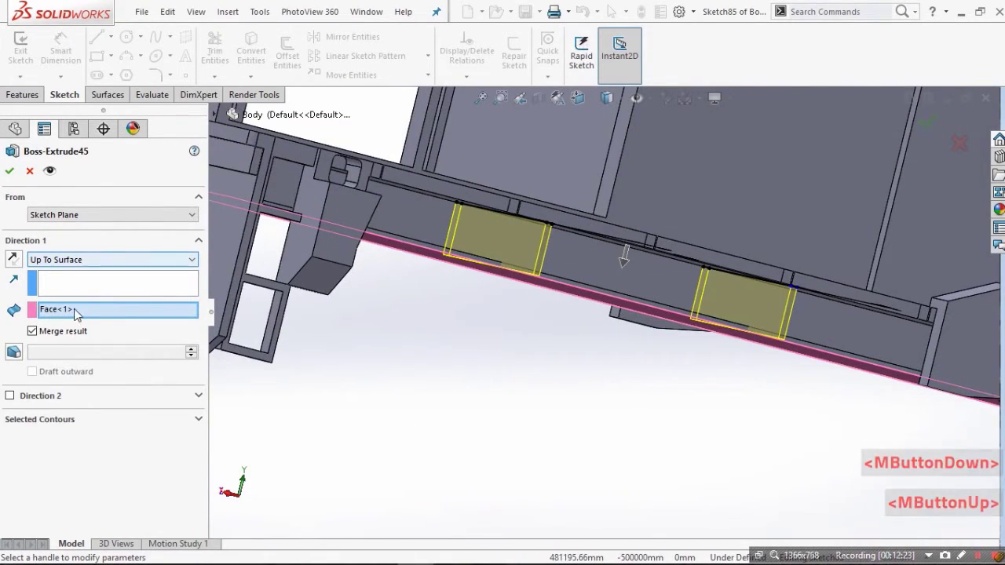
{"action": "scroll", "coordinate": [580, 323], "scroll_direction": "down", "scroll_amount": 3}
{"action": "middle_click_drag", "start_coordinate": [585, 289], "coordinate": [639, 252]}
{"action": "left_click", "coordinate": [639, 251]}
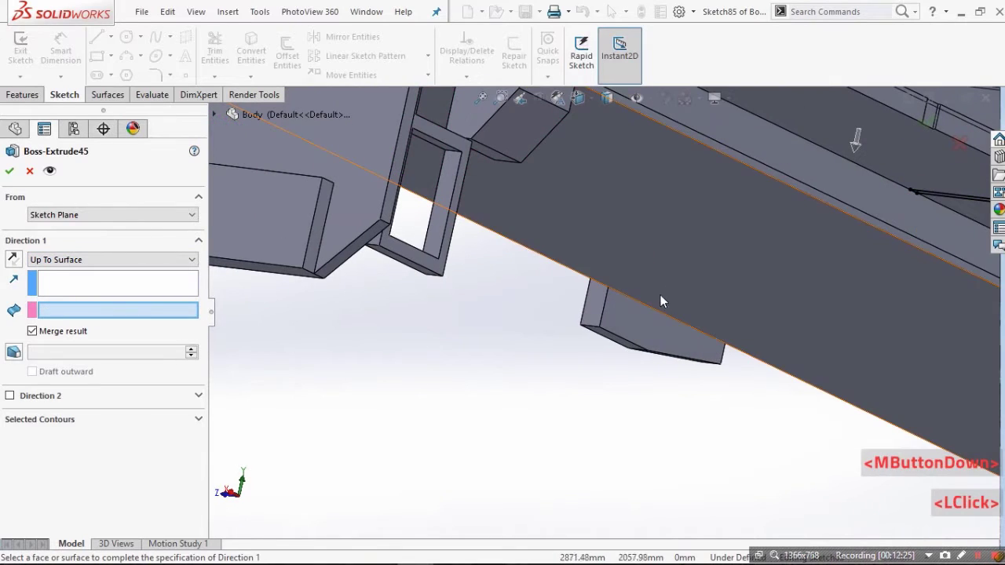
{"action": "left_click", "coordinate": [710, 261]}
{"action": "scroll", "coordinate": [707, 275], "scroll_direction": "up", "scroll_amount": 3}
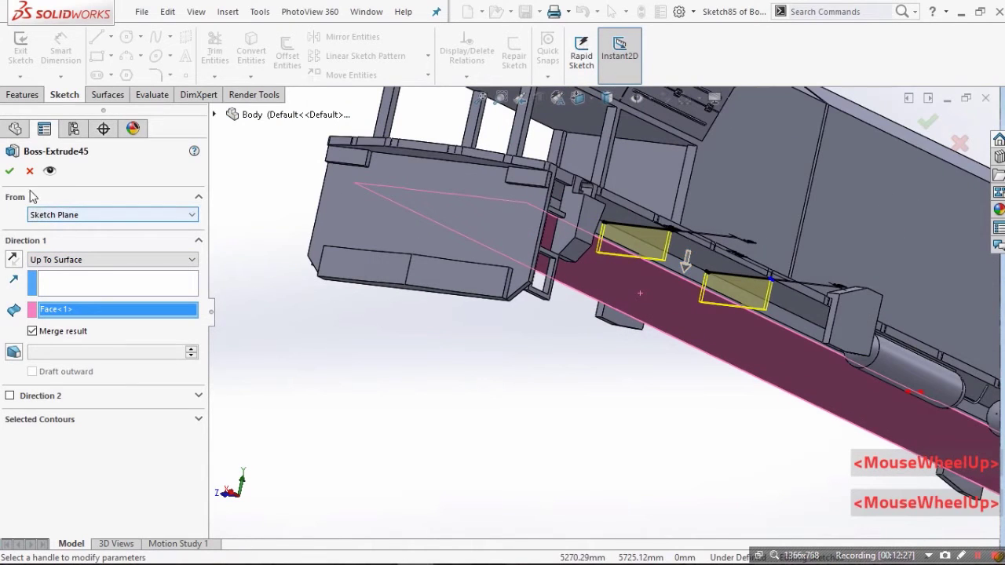
Step: Roll the feature history forward to include Cut-Extrude39 and open it for editing
{"action": "scroll", "coordinate": [716, 240], "scroll_direction": "down", "scroll_amount": 2}
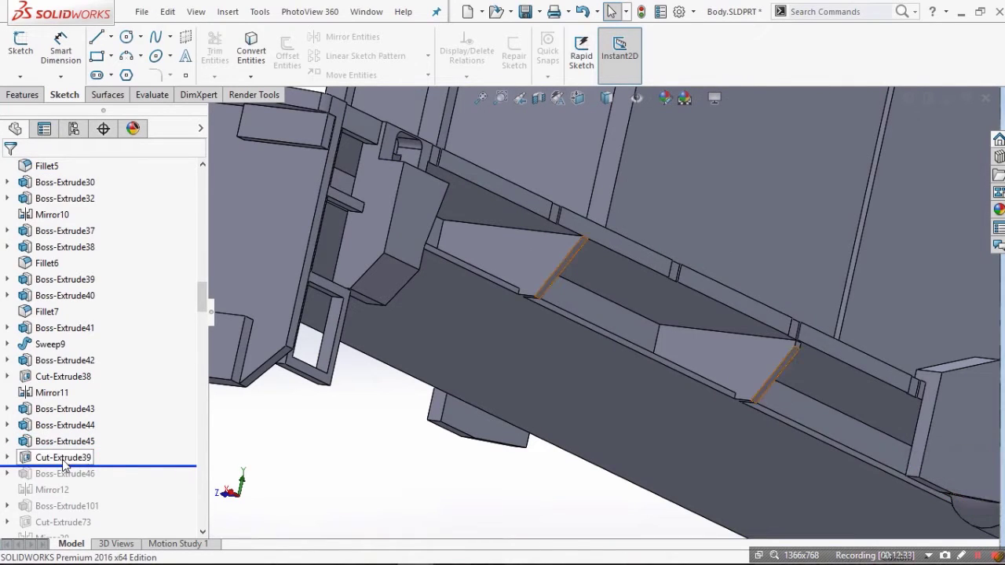
{"action": "left_click", "coordinate": [64, 460]}
{"action": "left_click", "coordinate": [72, 420]}
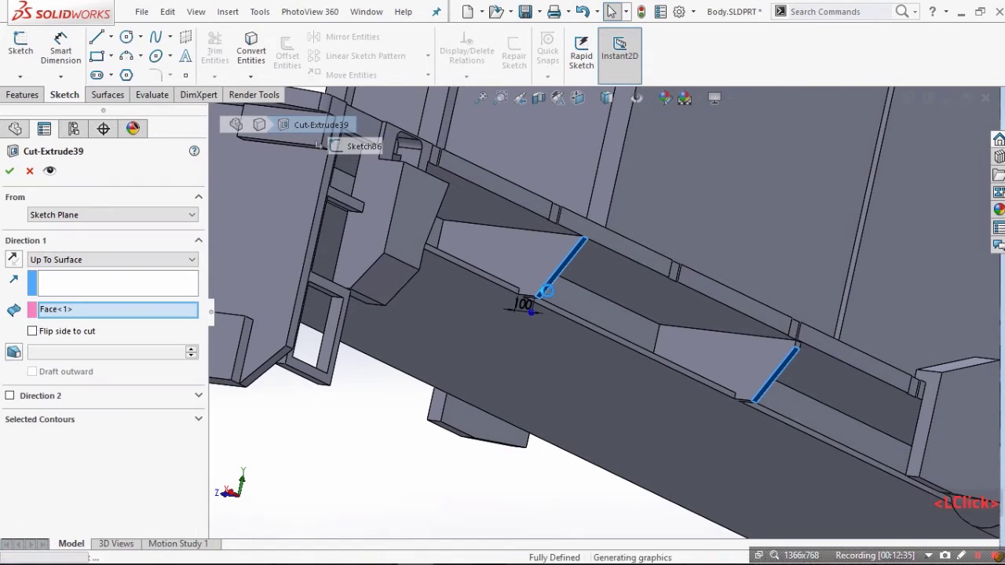
Step: Examine Cut-Extrude39's triangular profile and its Up To Surface cut across both cross plates, and close the feature without changes
{"action": "scroll", "coordinate": [577, 302], "scroll_direction": "down", "scroll_amount": 2}
{"action": "scroll", "coordinate": [590, 239], "scroll_direction": "down", "scroll_amount": 2}
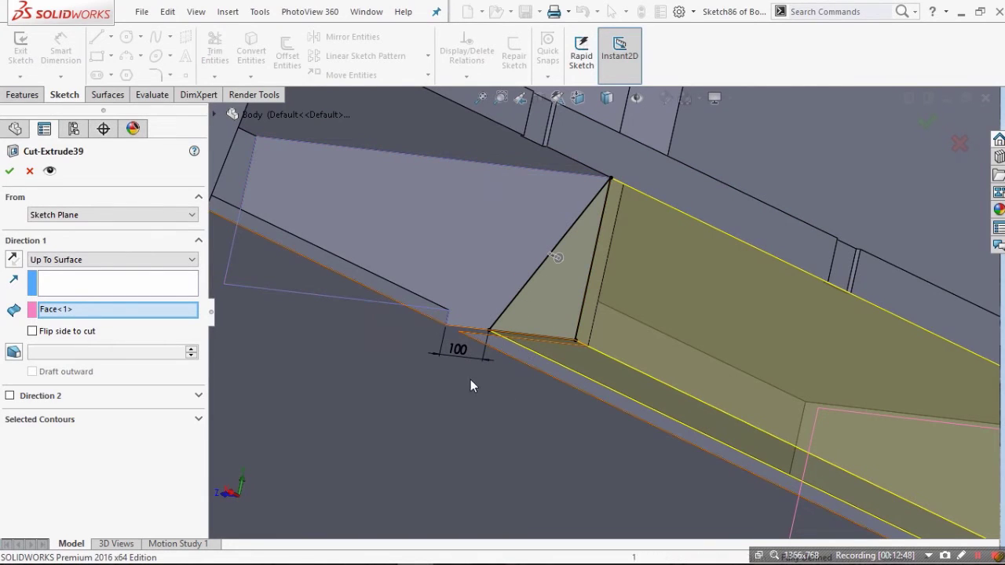
{"action": "scroll", "coordinate": [740, 391], "scroll_direction": "up", "scroll_amount": 2}
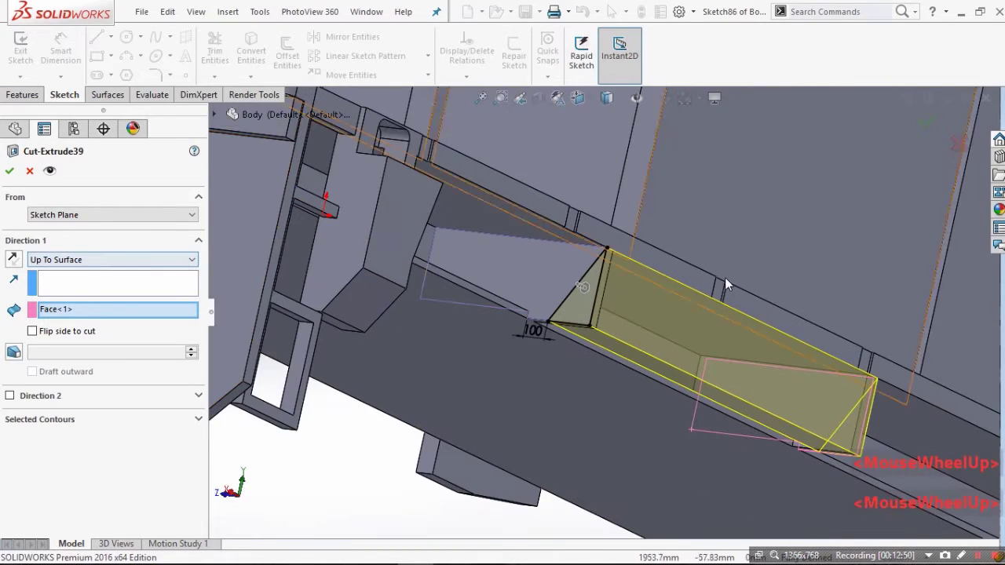
{"action": "middle_click_drag", "start_coordinate": [725, 277], "coordinate": [657, 296]}
{"action": "scroll", "coordinate": [658, 297], "scroll_direction": "down", "scroll_amount": 8}
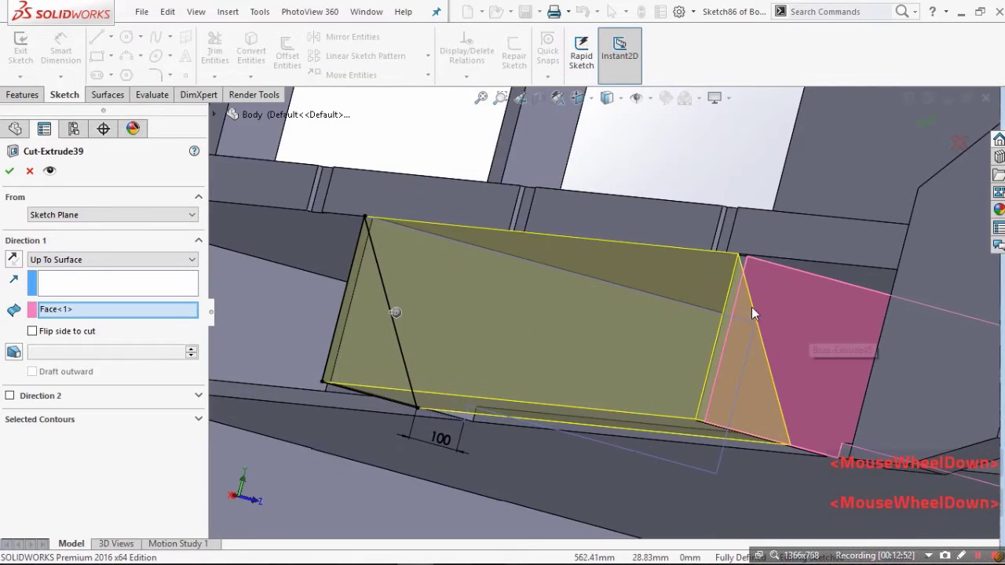
{"action": "scroll", "coordinate": [694, 361], "scroll_direction": "down", "scroll_amount": 2}
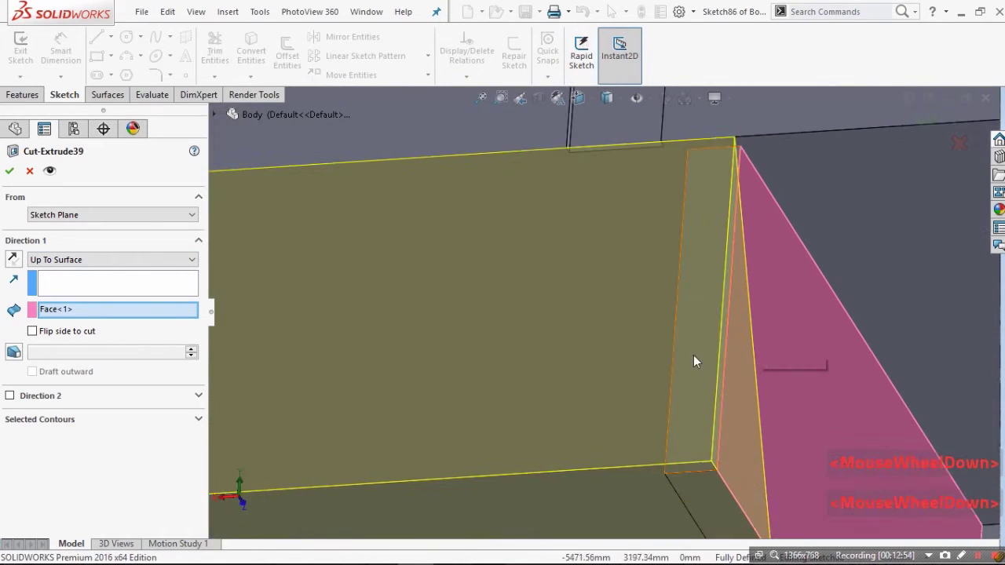
{"action": "scroll", "coordinate": [596, 424], "scroll_direction": "up", "scroll_amount": 3}
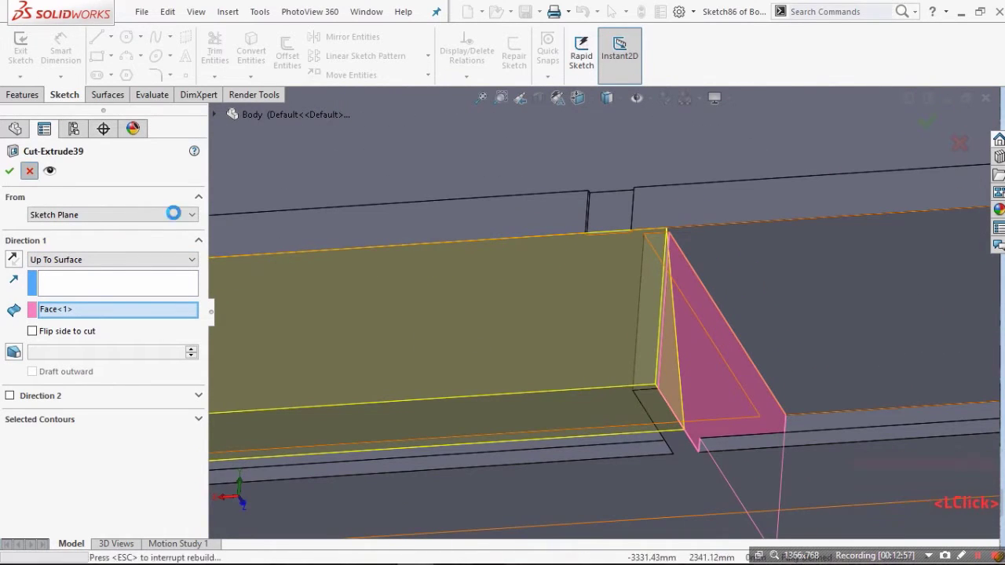
Step: Roll the feature history forward to include Boss-Extrude46 and open it for editing
{"action": "scroll", "coordinate": [599, 403], "scroll_direction": "up", "scroll_amount": 5}
{"action": "middle_click_drag", "start_coordinate": [532, 385], "coordinate": [612, 420]}
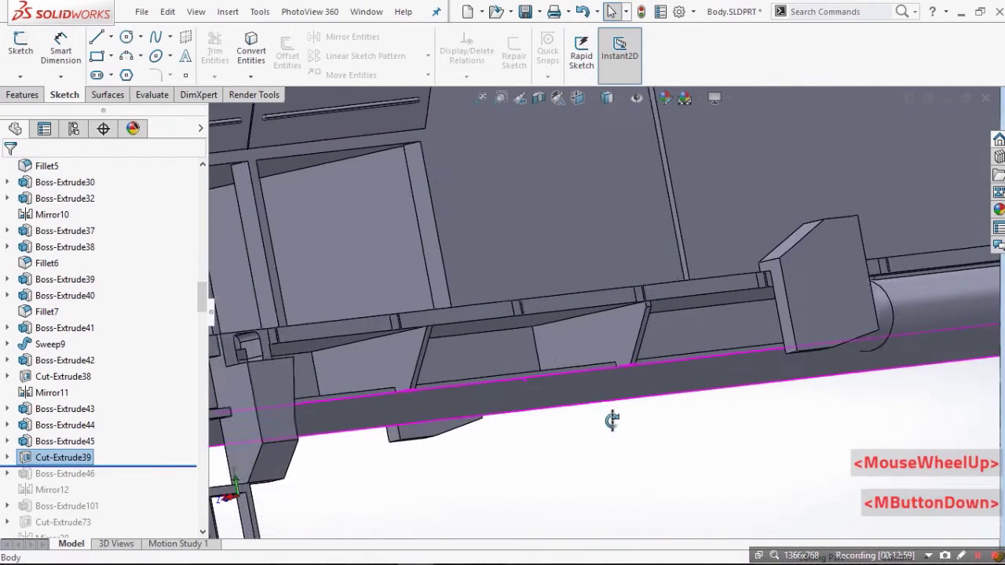
{"action": "left_click_drag", "start_coordinate": [110, 466], "coordinate": [125, 477]}
{"action": "scroll", "coordinate": [441, 403], "scroll_direction": "down", "scroll_amount": 5}
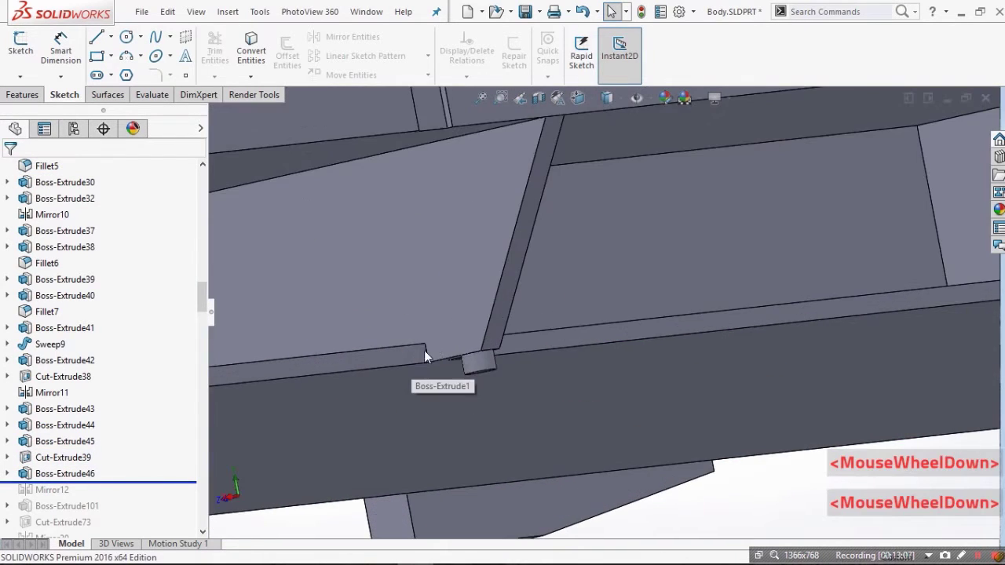
{"action": "middle_click_drag", "start_coordinate": [424, 350], "coordinate": [206, 332]}
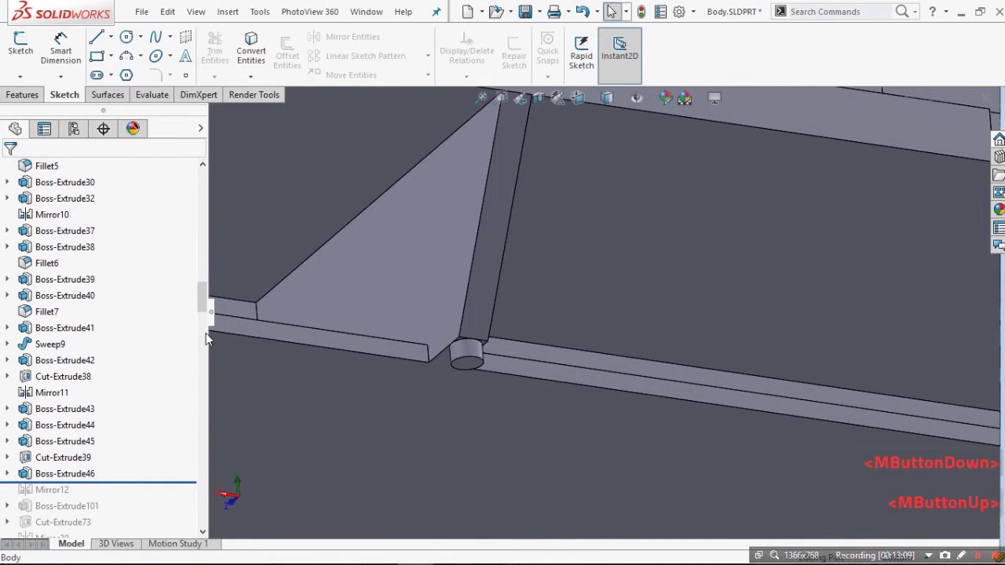
{"action": "left_click", "coordinate": [55, 462]}
{"action": "left_click", "coordinate": [59, 475]}
{"action": "left_click", "coordinate": [66, 429]}
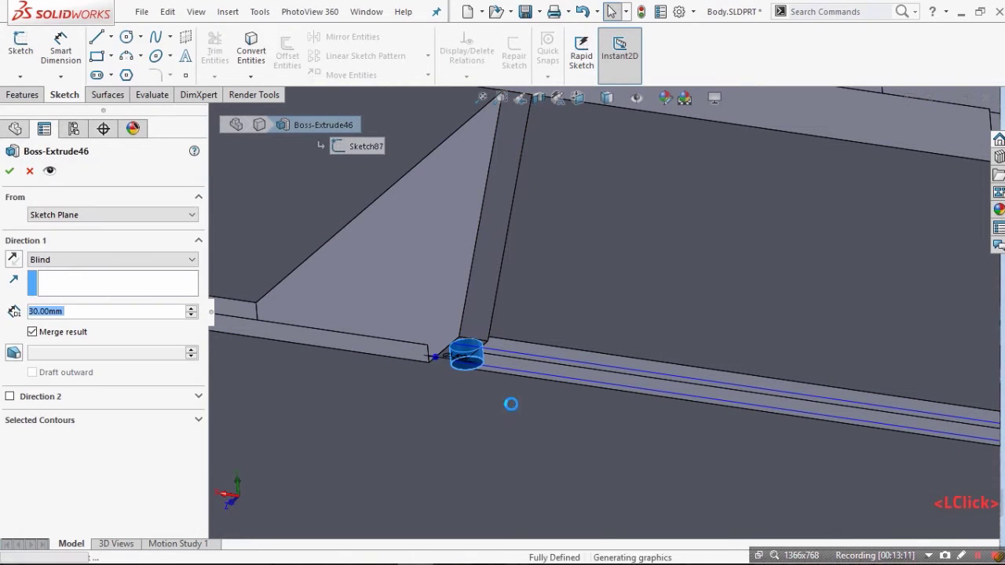
Step: Examine Boss-Extrude46's circular sketch and blind extrusion at the lower tip of the cross plate from several angles
{"action": "mouse_move", "coordinate": [512, 397]}
{"action": "middle_mouse_down"}
{"action": "mouse_move", "coordinate": [464, 329]}
{"action": "mouse_move", "coordinate": [442, 258]}
{"action": "mouse_move", "coordinate": [486, 267]}
{"action": "middle_mouse_up"}
{"action": "scroll", "coordinate": [486, 267], "scroll_direction": "up", "scroll_amount": 2}
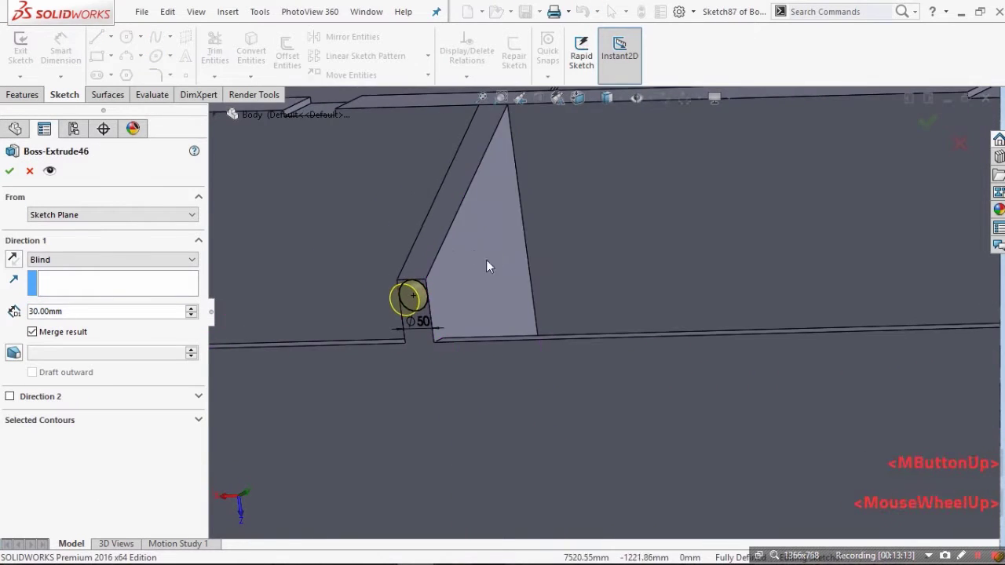
{"action": "scroll", "coordinate": [566, 298], "scroll_direction": "up", "scroll_amount": 3}
{"action": "scroll", "coordinate": [863, 290], "scroll_direction": "up", "scroll_amount": 2}
{"action": "scroll", "coordinate": [785, 297], "scroll_direction": "down", "scroll_amount": 3}
{"action": "scroll", "coordinate": [628, 330], "scroll_direction": "up", "scroll_amount": 2}
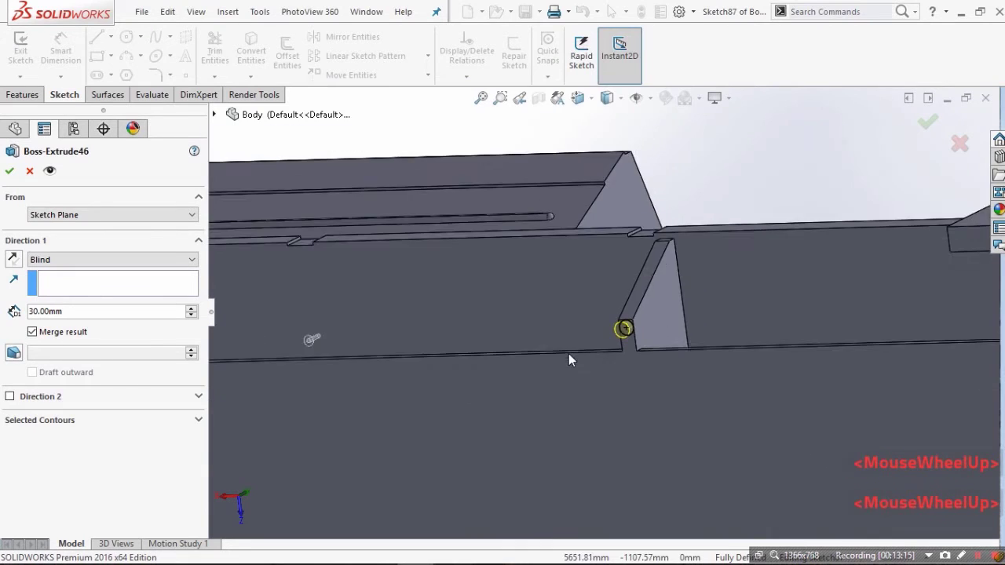
{"action": "scroll", "coordinate": [471, 329], "scroll_direction": "up", "scroll_amount": 2}
{"action": "scroll", "coordinate": [375, 308], "scroll_direction": "down", "scroll_amount": 1}
{"action": "scroll", "coordinate": [374, 304], "scroll_direction": "up", "scroll_amount": 2}
{"action": "scroll", "coordinate": [376, 304], "scroll_direction": "down", "scroll_amount": 4}
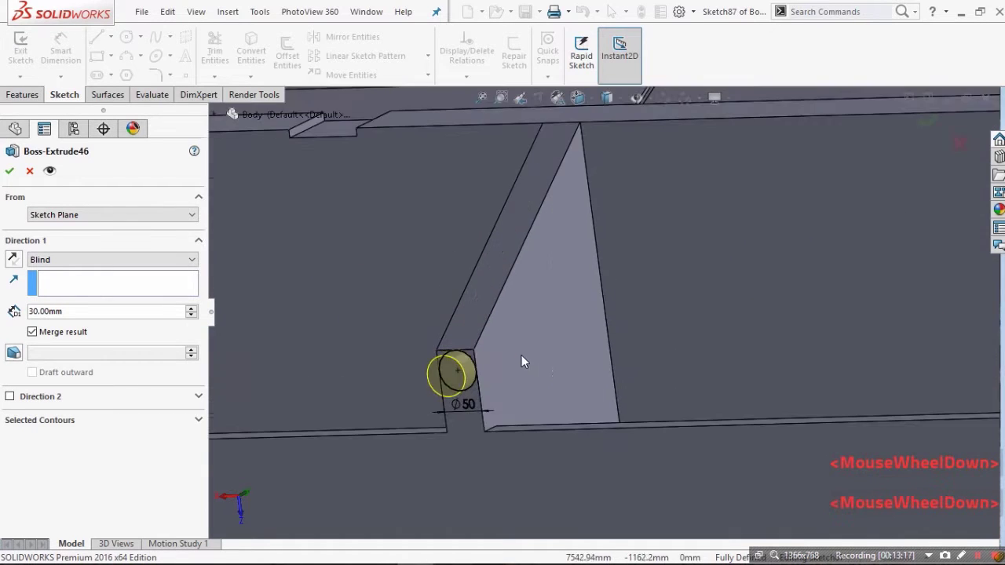
{"action": "middle_click_drag", "start_coordinate": [521, 361], "coordinate": [511, 466]}
{"action": "scroll", "coordinate": [544, 417], "scroll_direction": "down", "scroll_amount": 3}
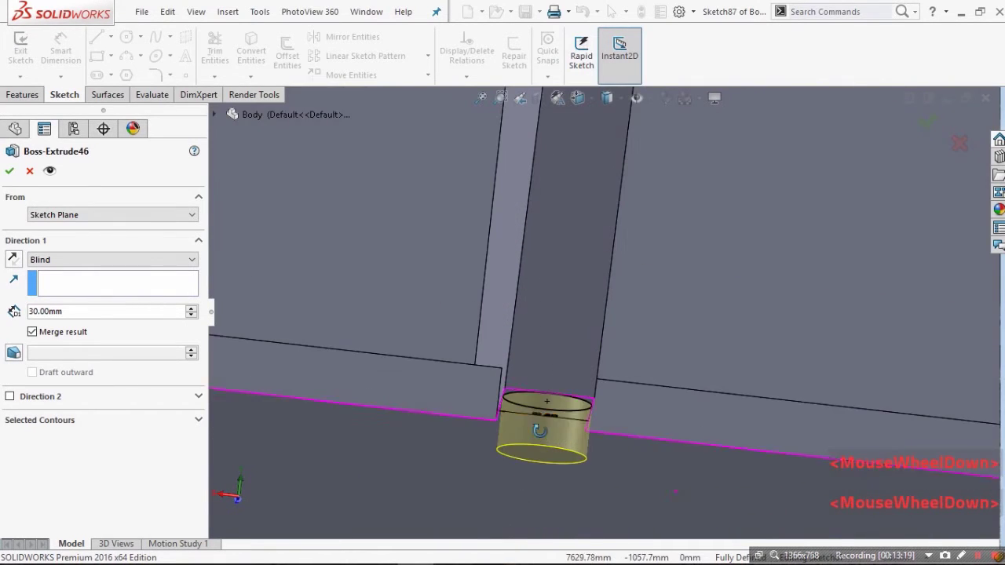
{"action": "middle_click_drag", "start_coordinate": [544, 417], "coordinate": [381, 443]}
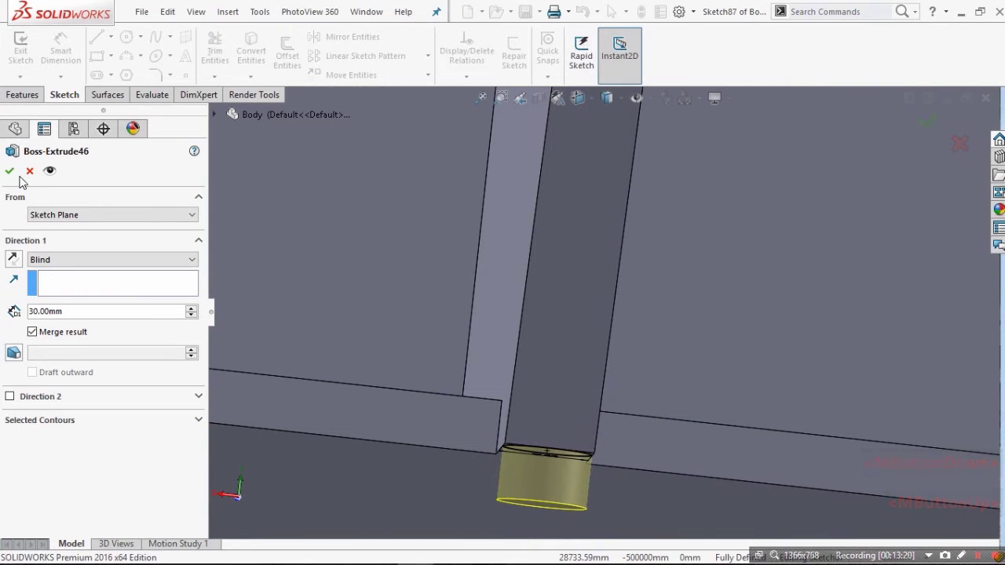
Step: Close Boss-Extrude46, roll the feature history forward to include Mirror12 and open it for editing
{"action": "scroll", "coordinate": [94, 363], "scroll_direction": "down", "scroll_amount": 3}
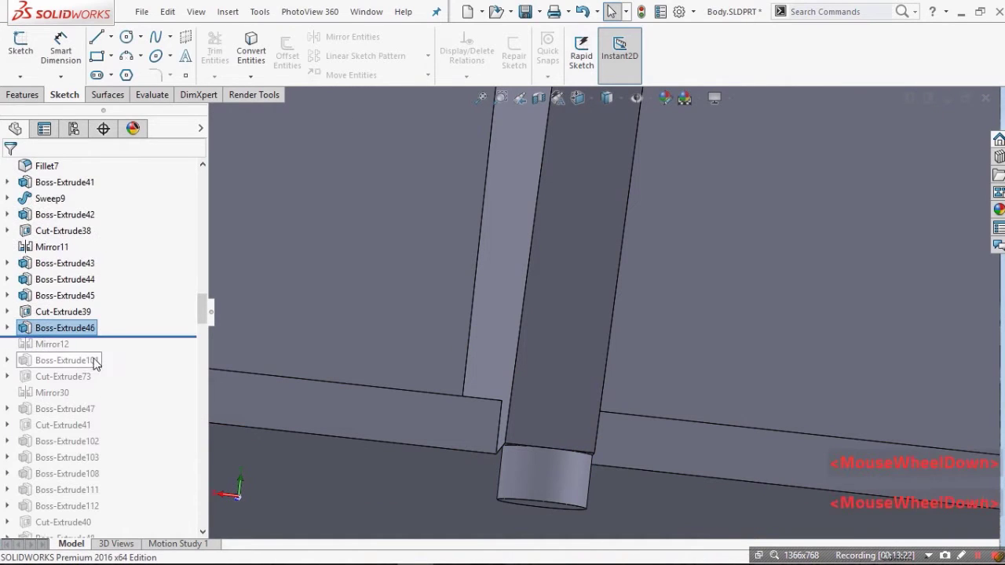
{"action": "scroll", "coordinate": [471, 355], "scroll_direction": "up", "scroll_amount": 6}
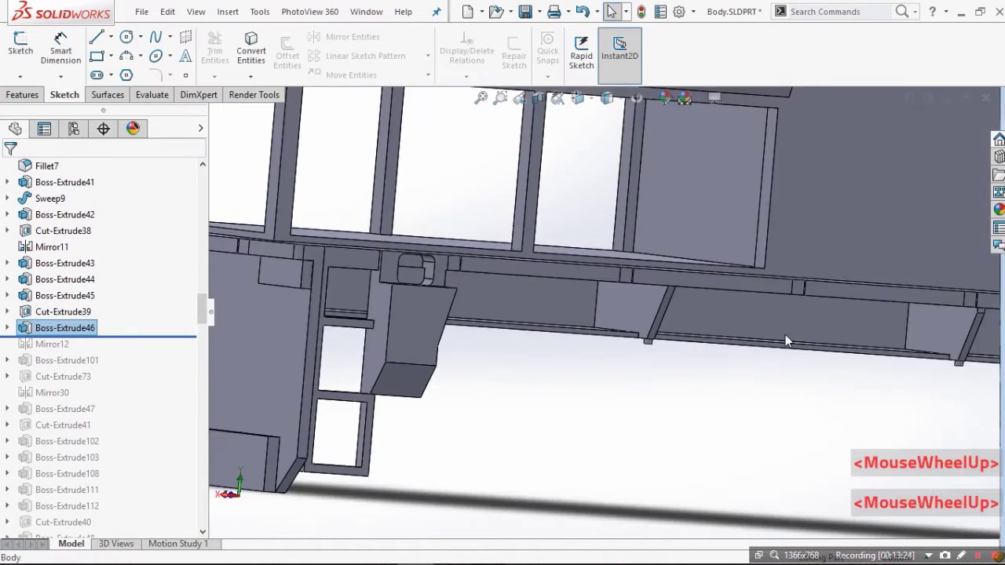
{"action": "scroll", "coordinate": [751, 330], "scroll_direction": "down", "scroll_amount": 2}
{"action": "scroll", "coordinate": [367, 335], "scroll_direction": "down", "scroll_amount": 2}
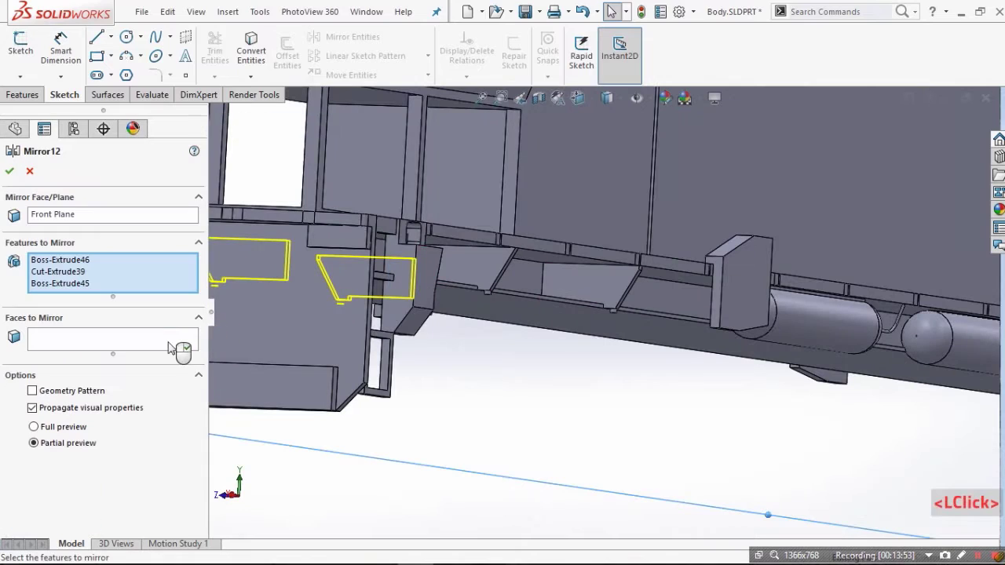
Step: Compare the partial and full previews of Mirror12's cross-plate features across the Front Plane, and cancel the edit
{"action": "scroll", "coordinate": [257, 376], "scroll_direction": "down", "scroll_amount": 2}
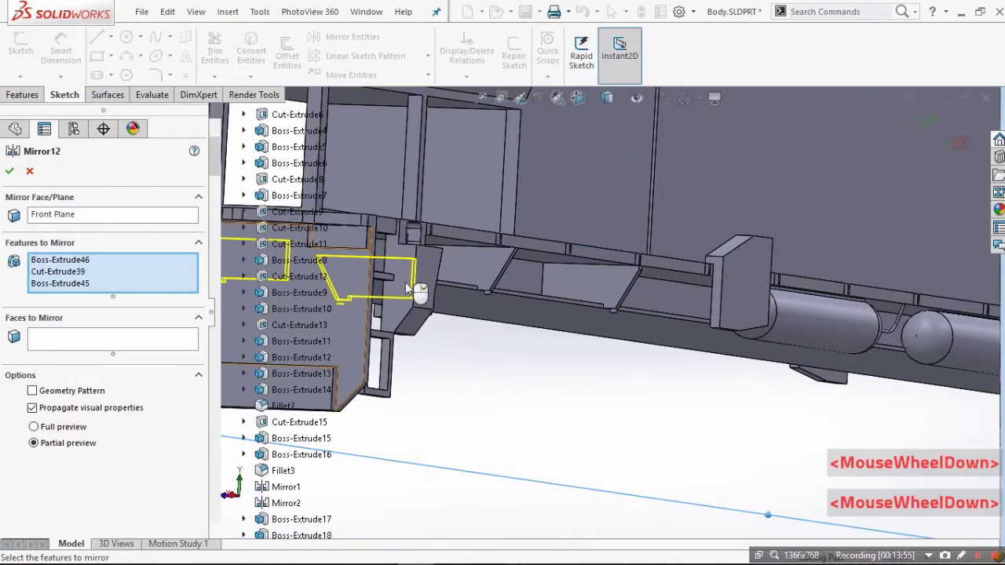
{"action": "scroll", "coordinate": [520, 363], "scroll_direction": "up", "scroll_amount": 3}
{"action": "scroll", "coordinate": [528, 314], "scroll_direction": "down", "scroll_amount": 3}
{"action": "middle_click_drag", "start_coordinate": [528, 314], "coordinate": [590, 279]}
{"action": "scroll", "coordinate": [591, 279], "scroll_direction": "up", "scroll_amount": 3}
{"action": "scroll", "coordinate": [555, 312], "scroll_direction": "down", "scroll_amount": 2}
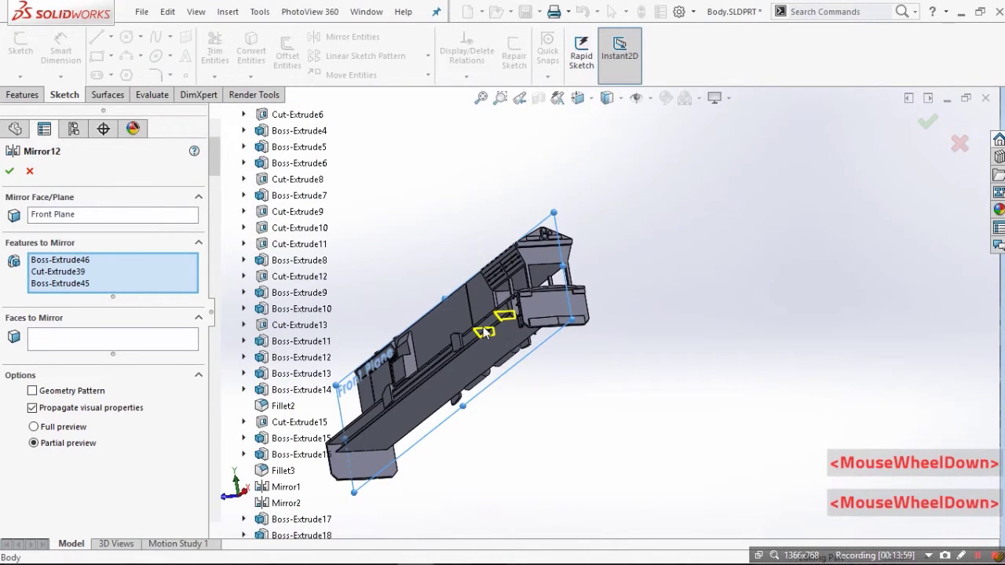
{"action": "scroll", "coordinate": [485, 333], "scroll_direction": "down", "scroll_amount": 6}
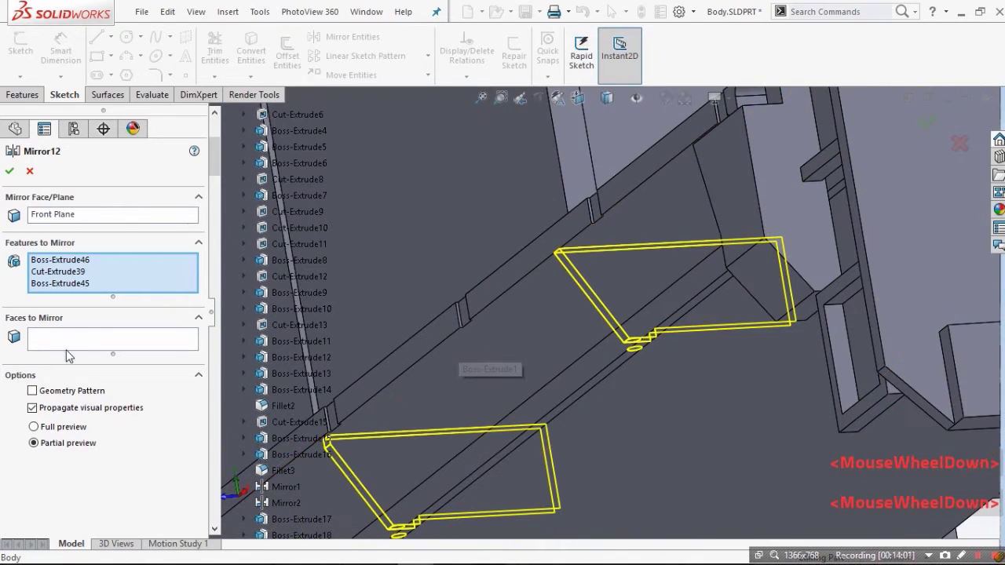
{"action": "scroll", "coordinate": [317, 422], "scroll_direction": "up", "scroll_amount": 5}
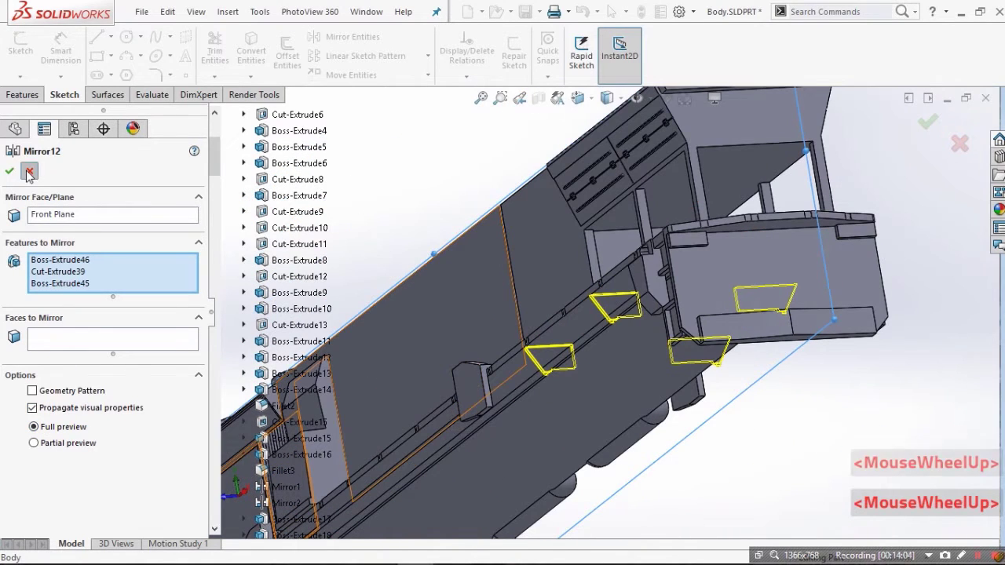
Step: Roll the feature history forward to include Boss-Extrude101 and open it for editing
{"action": "scroll", "coordinate": [879, 337], "scroll_direction": "up", "scroll_amount": 2}
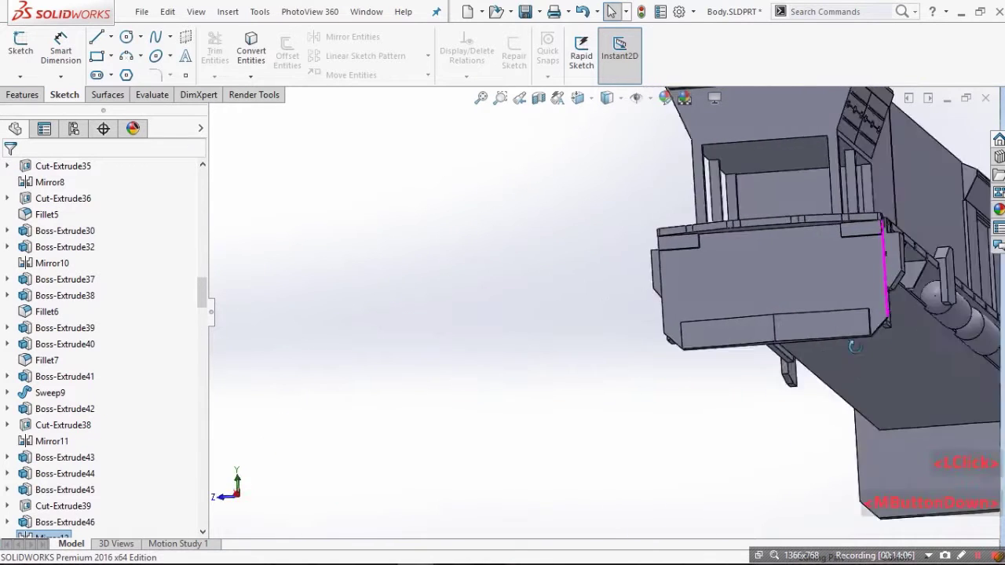
{"action": "scroll", "coordinate": [931, 274], "scroll_direction": "up", "scroll_amount": 7}
{"action": "scroll", "coordinate": [911, 272], "scroll_direction": "down", "scroll_amount": 3}
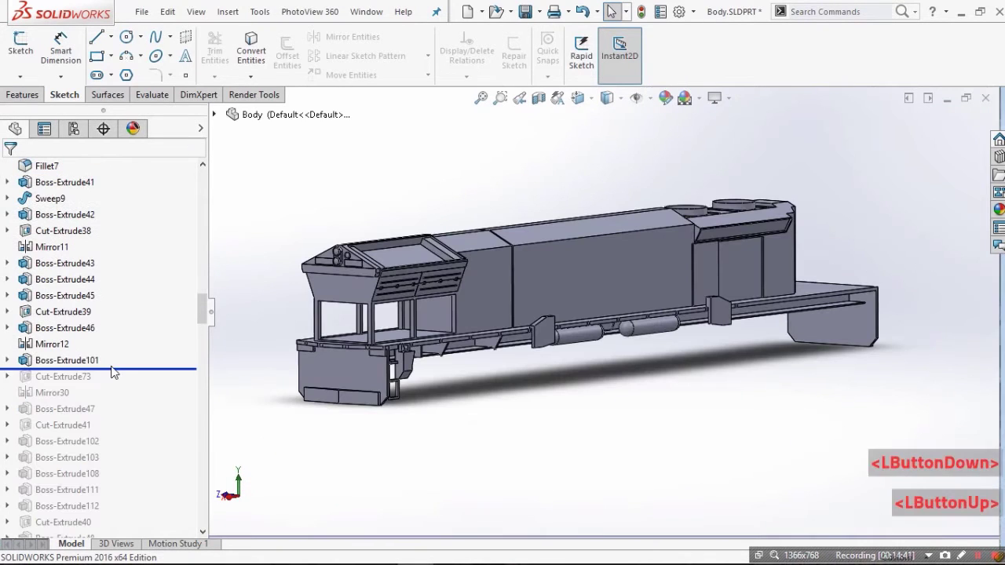
{"action": "scroll", "coordinate": [430, 358], "scroll_direction": "down", "scroll_amount": 8}
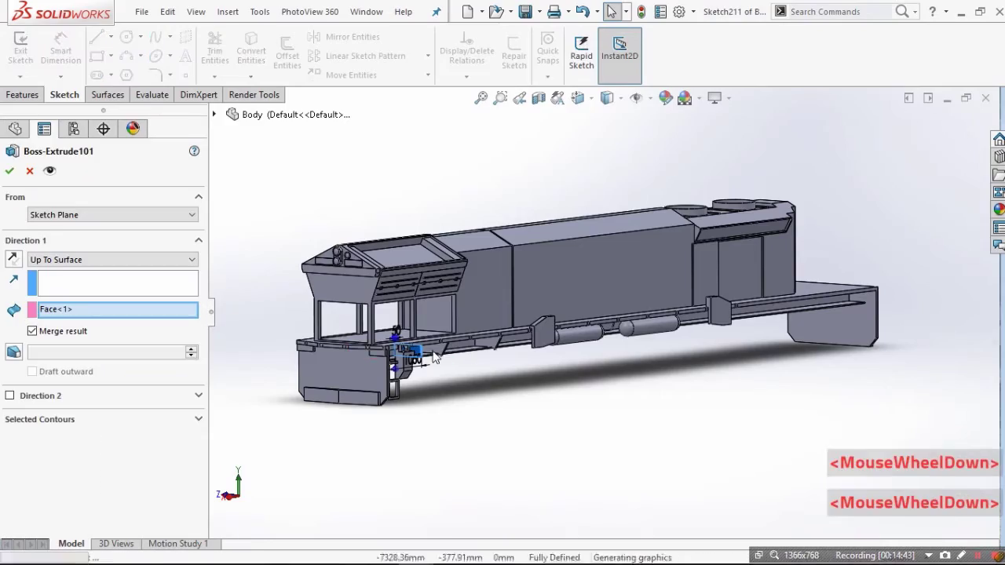
Step: Examine Boss-Extrude101's narrow rectangle, its dimensions and its Up To Surface end face from below, and close the feature
{"action": "mouse_move", "coordinate": [455, 352]}
{"action": "middle_mouse_down"}
{"action": "mouse_move", "coordinate": [465, 336]}
{"action": "mouse_move", "coordinate": [426, 259]}
{"action": "middle_mouse_up"}
{"action": "scroll", "coordinate": [548, 342], "scroll_direction": "down", "scroll_amount": 4}
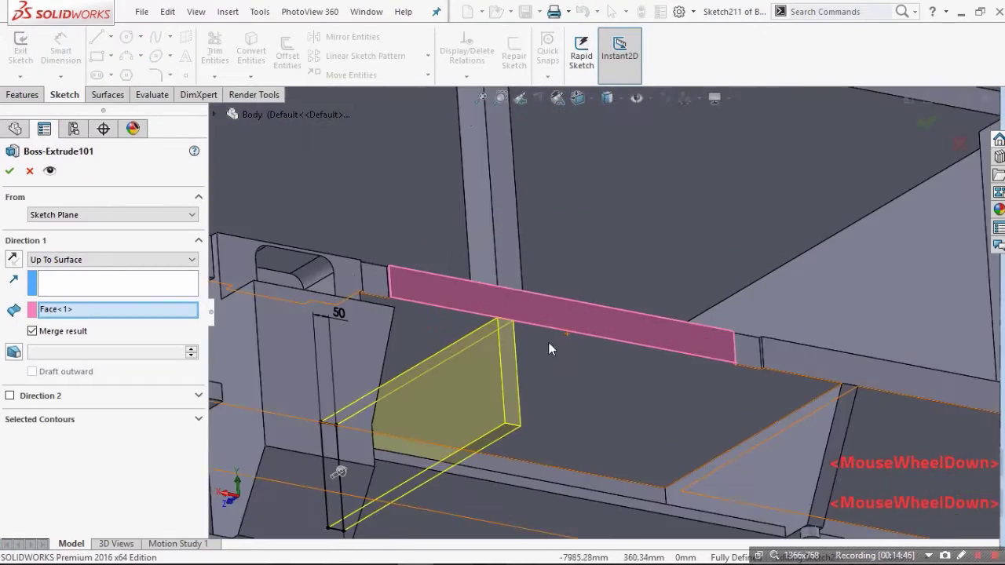
{"action": "middle_click_drag", "start_coordinate": [530, 337], "coordinate": [475, 394]}
{"action": "scroll", "coordinate": [475, 394], "scroll_direction": "up", "scroll_amount": 4}
{"action": "scroll", "coordinate": [477, 392], "scroll_direction": "down", "scroll_amount": 2}
{"action": "scroll", "coordinate": [498, 380], "scroll_direction": "down", "scroll_amount": 2}
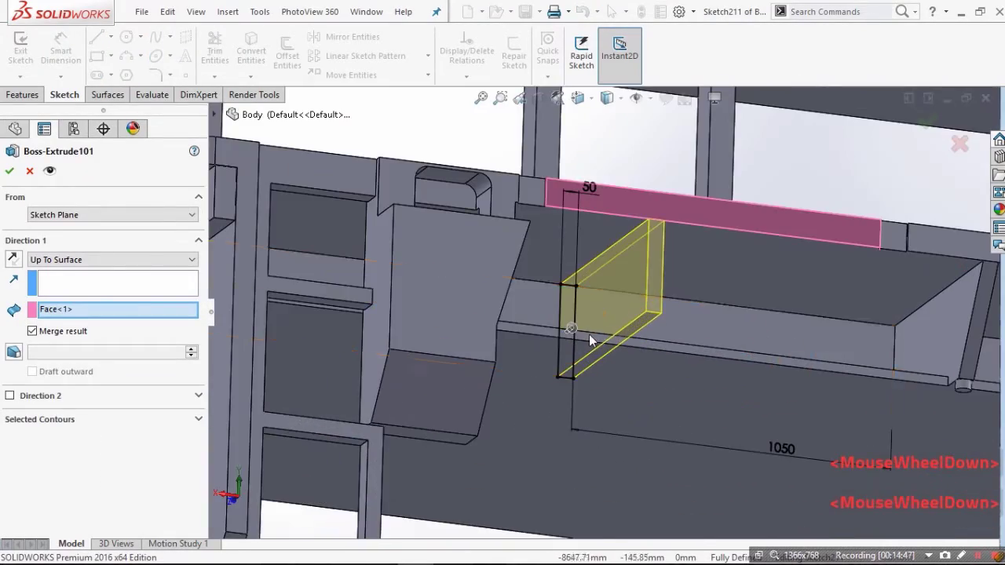
{"action": "middle_click_drag", "start_coordinate": [592, 338], "coordinate": [572, 306]}
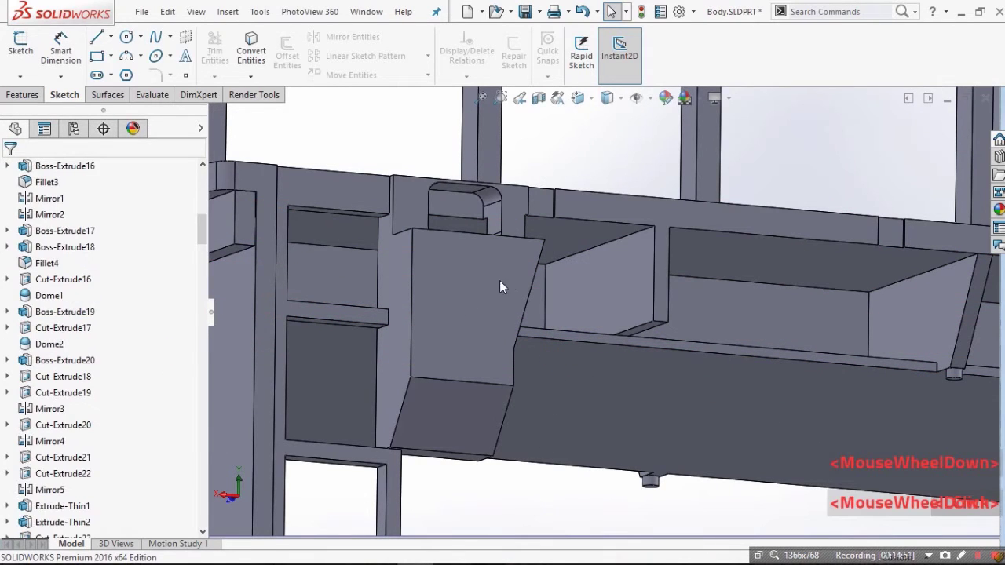
Step: Select the large side face of the newest cross plate to locate Boss-Extrude101 in the feature history
{"action": "scroll", "coordinate": [157, 384], "scroll_direction": "down", "scroll_amount": 3}
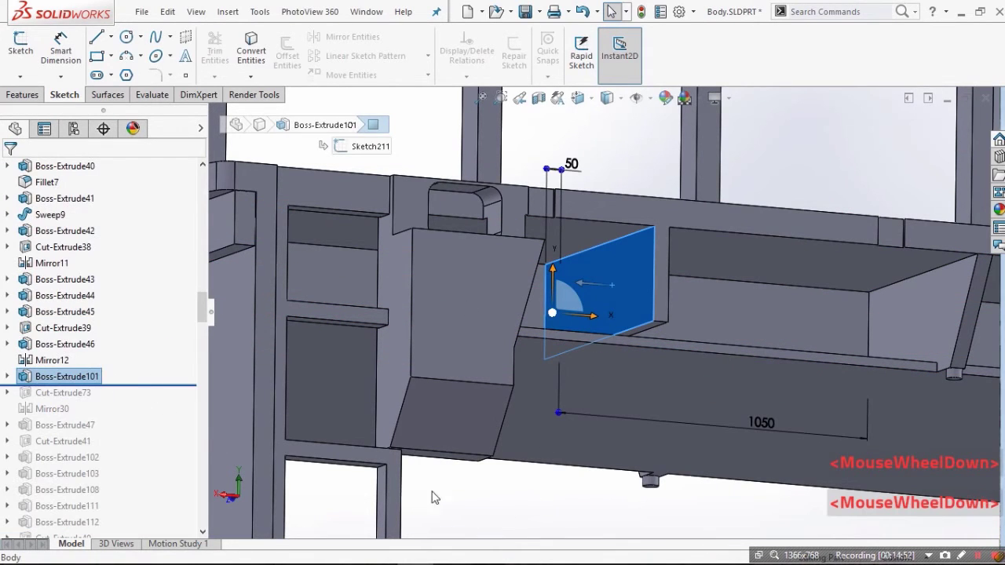
{"action": "left_click", "coordinate": [526, 509]}
{"action": "left_click", "coordinate": [602, 297]}
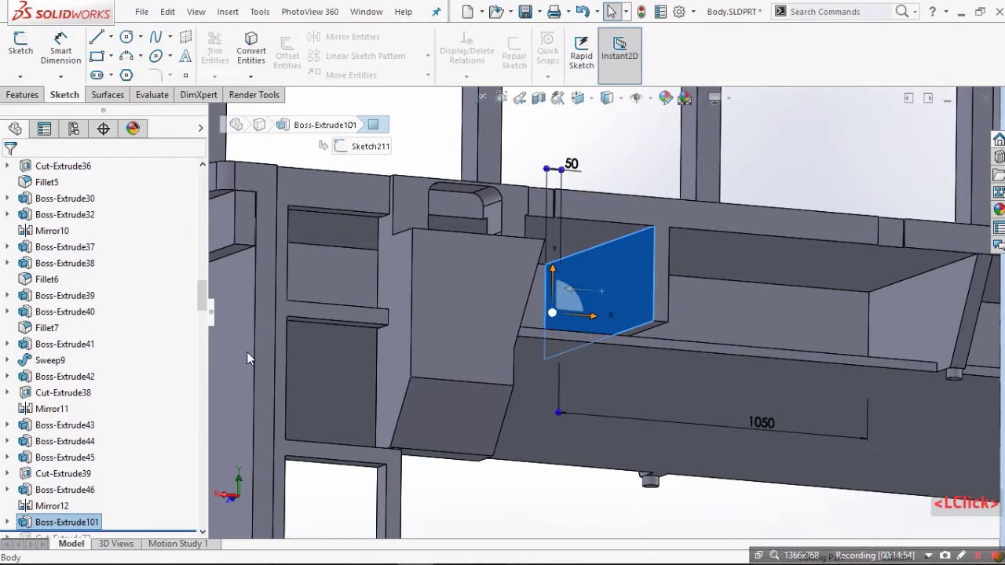
Step: Roll the feature history forward to include Cut-Extrude73, open it for editing and inspect its angled Up To Next cut
{"action": "scroll", "coordinate": [155, 362], "scroll_direction": "down", "scroll_amount": 3}
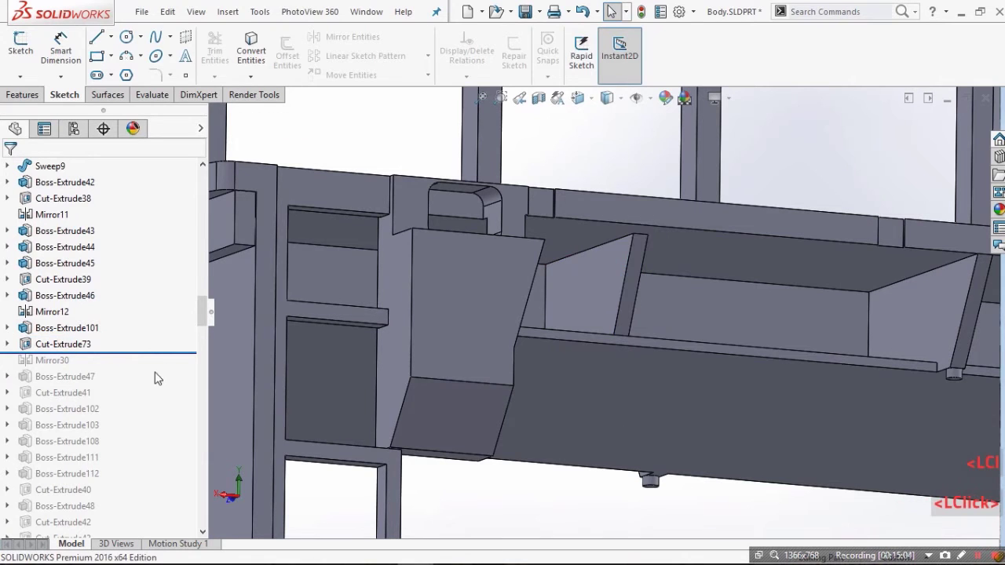
{"action": "left_click", "coordinate": [78, 305]}
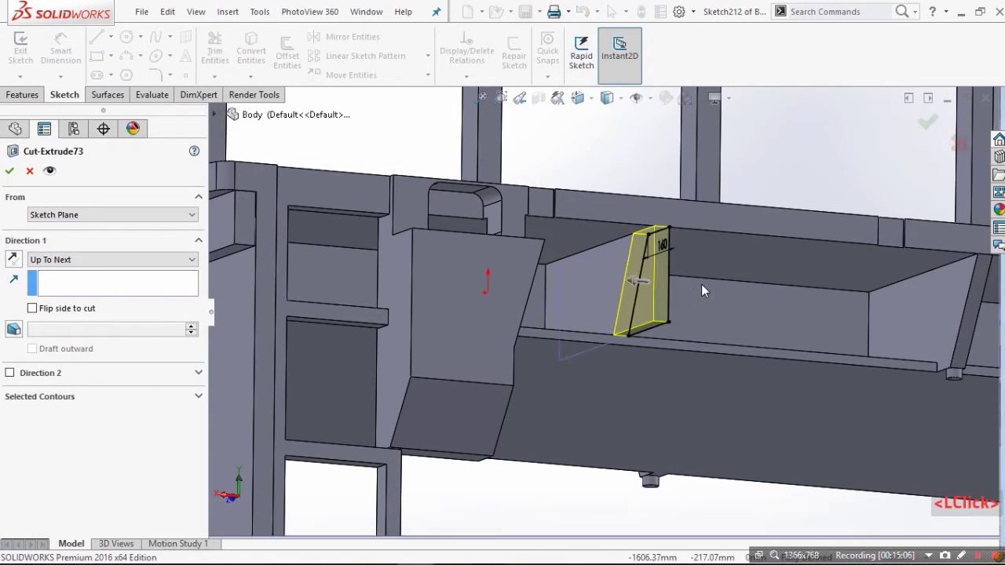
{"action": "middle_click_drag", "start_coordinate": [701, 284], "coordinate": [766, 318]}
{"action": "scroll", "coordinate": [767, 325], "scroll_direction": "down", "scroll_amount": 2}
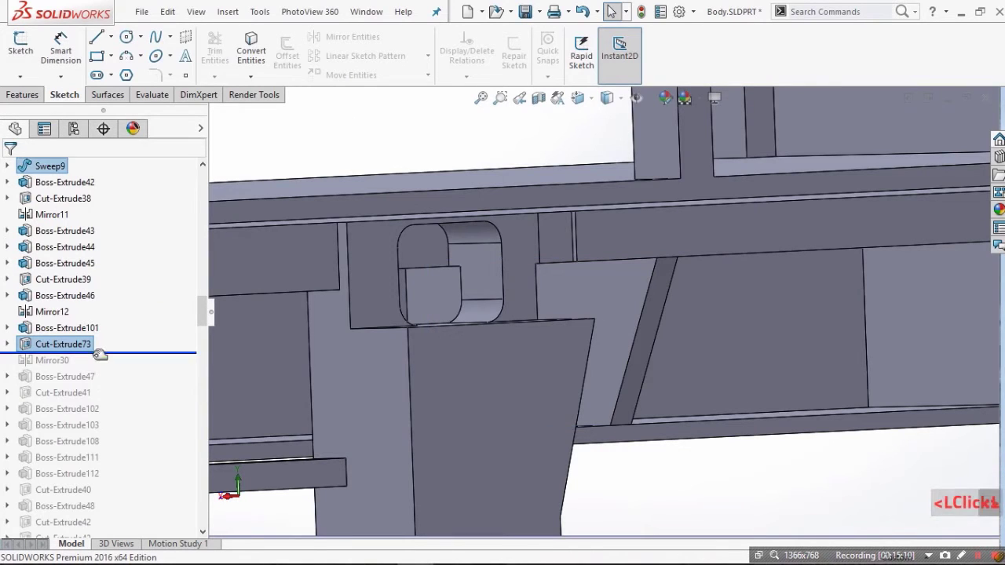
Step: Roll the feature history forward to include Mirror30, open it for editing and view its Front Plane mirror preview from below
{"action": "left_click", "coordinate": [52, 360]}
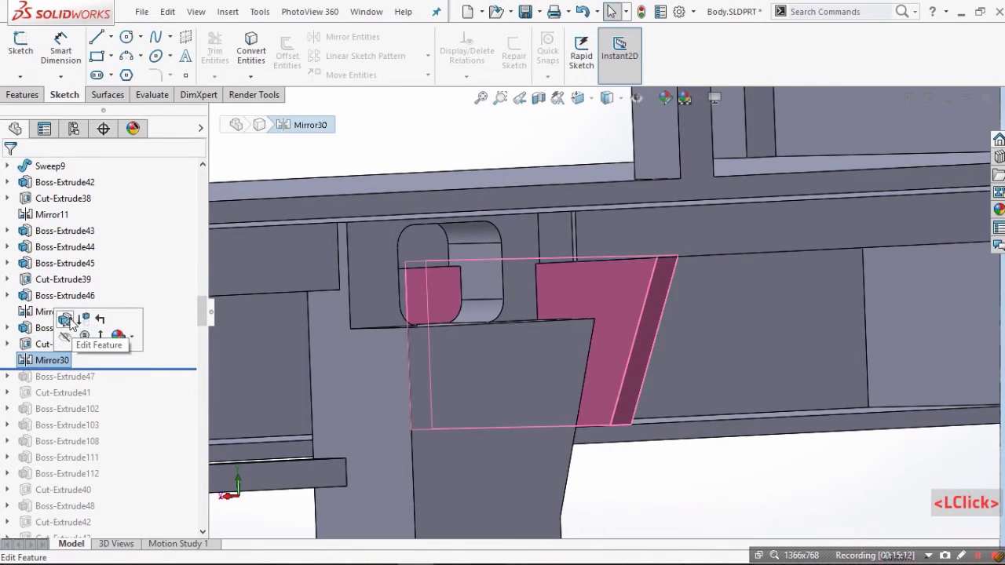
{"action": "left_click", "coordinate": [79, 317]}
{"action": "scroll", "coordinate": [498, 331], "scroll_direction": "up", "scroll_amount": 3}
{"action": "scroll", "coordinate": [499, 330], "scroll_direction": "up", "scroll_amount": 2}
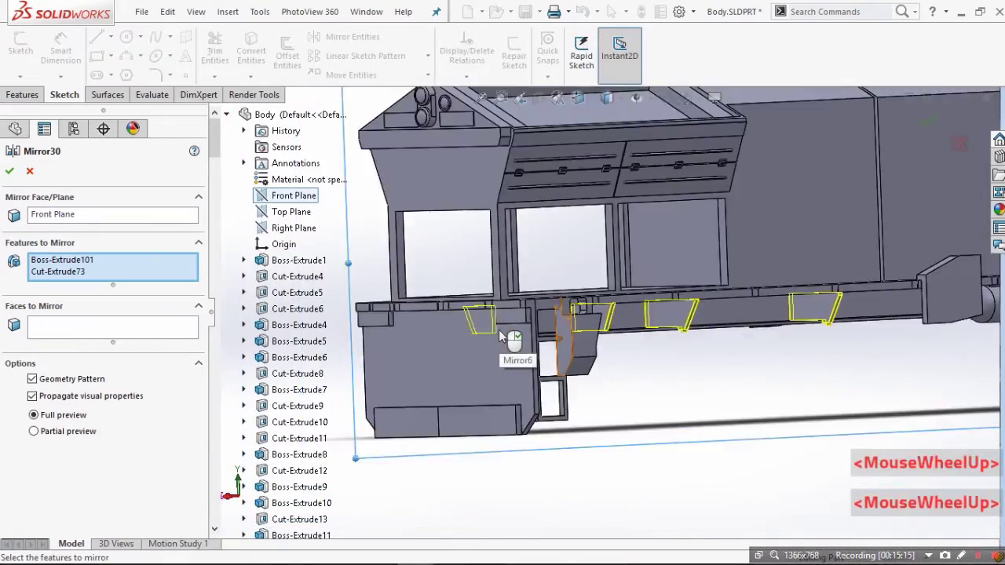
{"action": "middle_click_drag", "start_coordinate": [498, 330], "coordinate": [506, 216]}
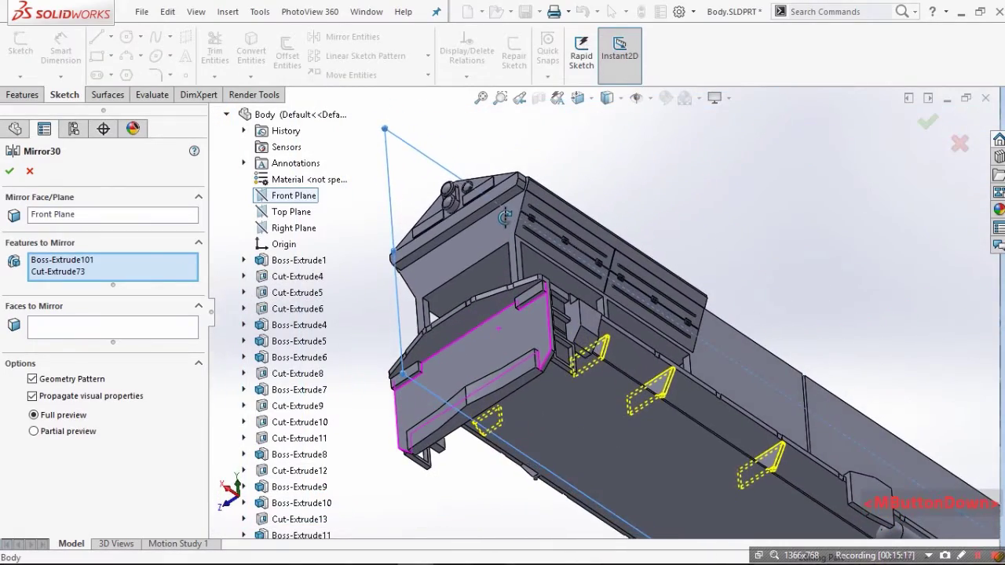
Step: Open Cut-Extrude41 for editing and inspect its cut on the side cross plates
{"action": "middle_click_drag", "start_coordinate": [541, 354], "coordinate": [549, 345]}
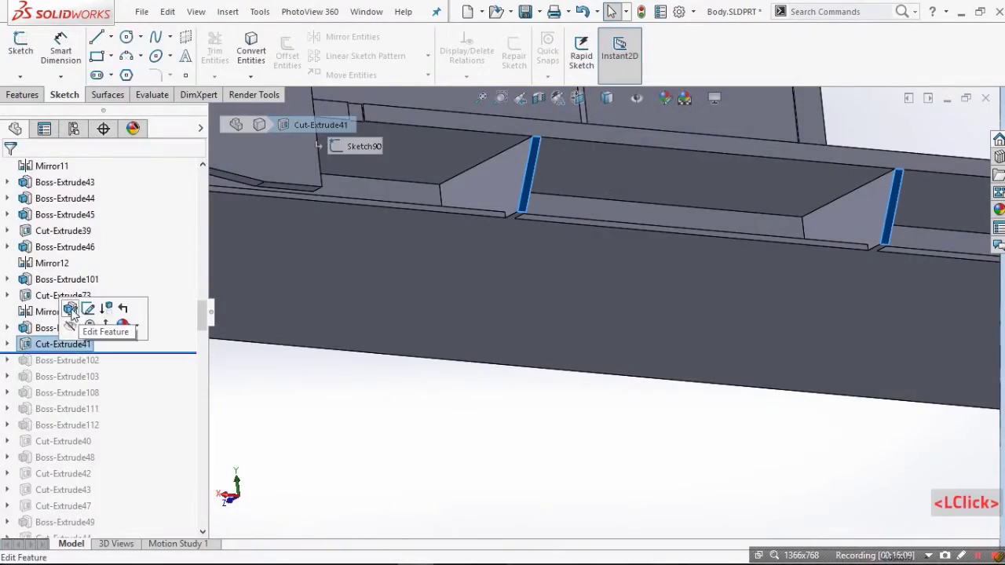
{"action": "left_click", "coordinate": [73, 312]}
{"action": "scroll", "coordinate": [903, 211], "scroll_direction": "down", "scroll_amount": 4}
{"action": "middle_click_drag", "start_coordinate": [788, 222], "coordinate": [750, 239]}
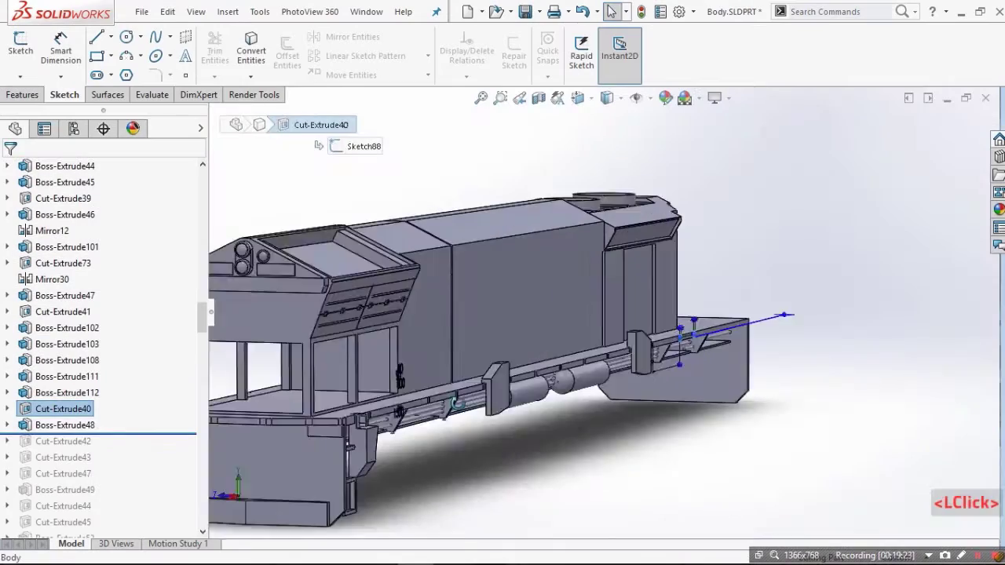
Step: Open Boss-Extrude48 for editing, inspect its two cross plates extruded Up To Surface beneath the deck edge, and close it
{"action": "scroll", "coordinate": [870, 333], "scroll_direction": "down", "scroll_amount": 3}
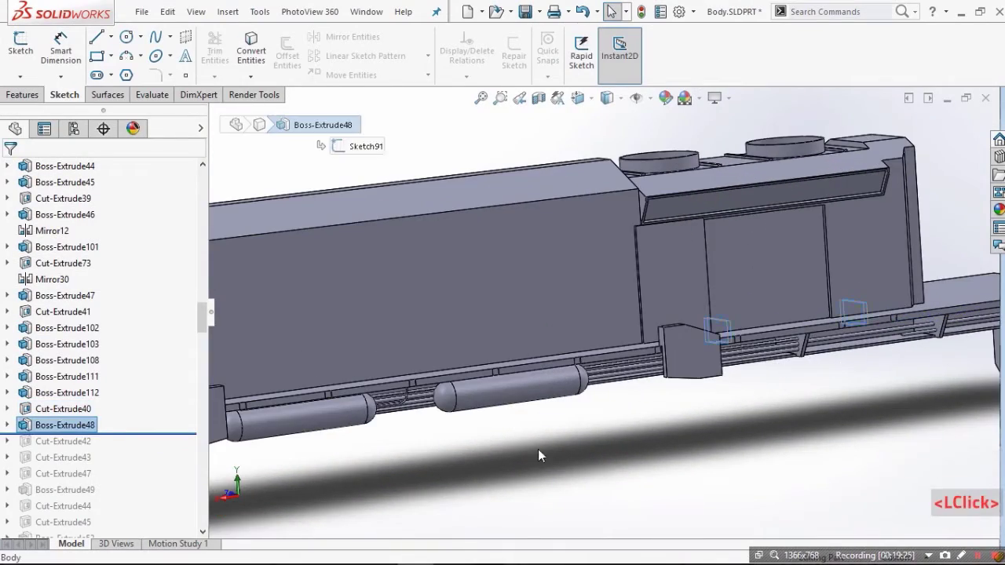
{"action": "middle_click_drag", "start_coordinate": [550, 439], "coordinate": [624, 408]}
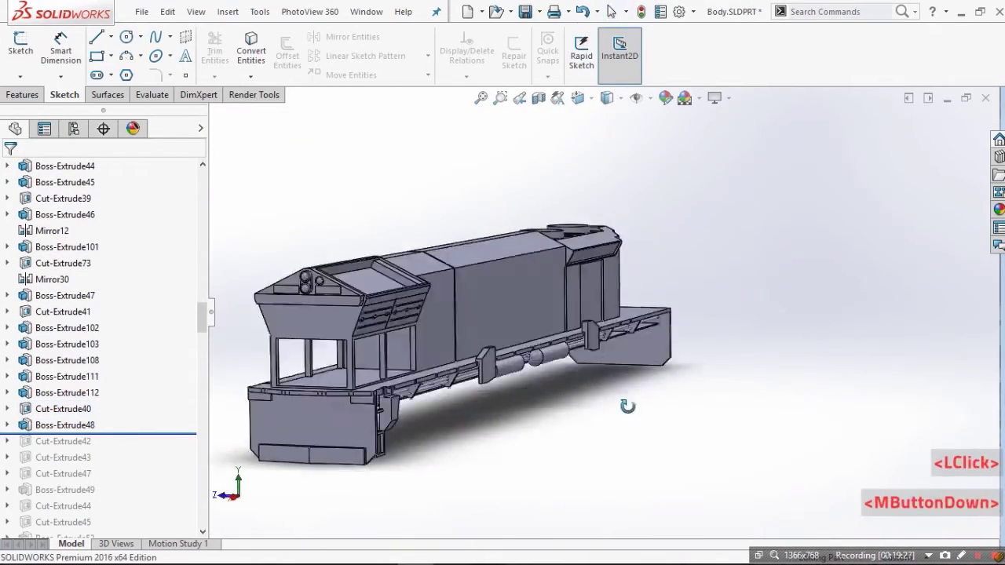
{"action": "left_click", "coordinate": [65, 425]}
{"action": "left_click", "coordinate": [105, 388]}
{"action": "scroll", "coordinate": [314, 348], "scroll_direction": "down", "scroll_amount": 2}
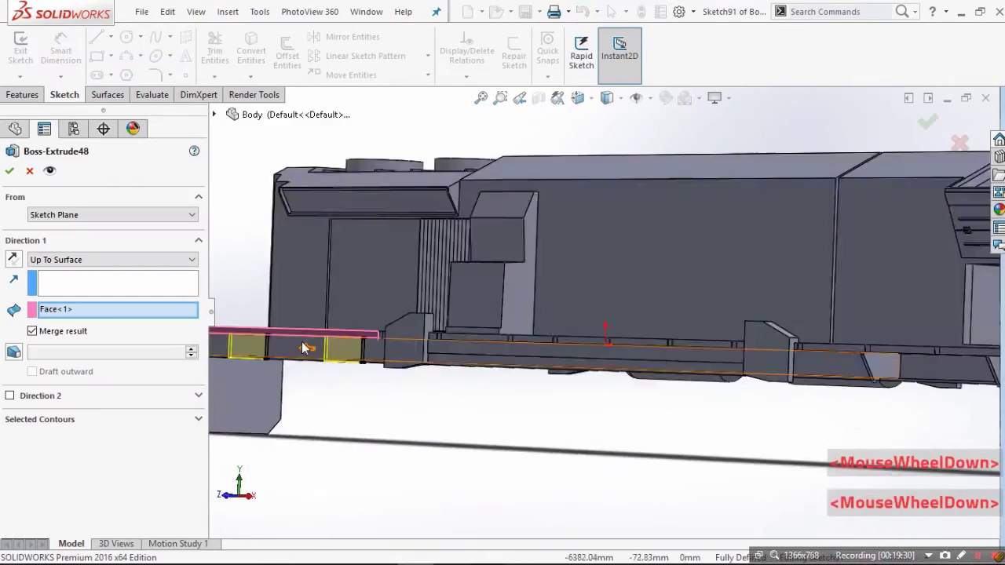
{"action": "scroll", "coordinate": [302, 347], "scroll_direction": "down", "scroll_amount": 2}
{"action": "middle_click_drag", "start_coordinate": [657, 343], "coordinate": [560, 377]}
{"action": "scroll", "coordinate": [752, 379], "scroll_direction": "up", "scroll_amount": 1}
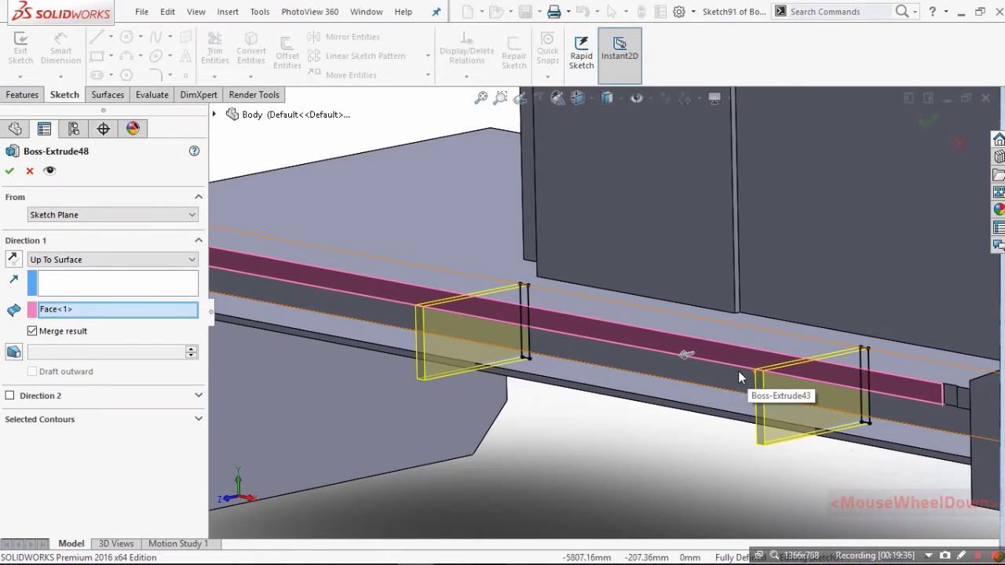
{"action": "left_click", "coordinate": [29, 172]}
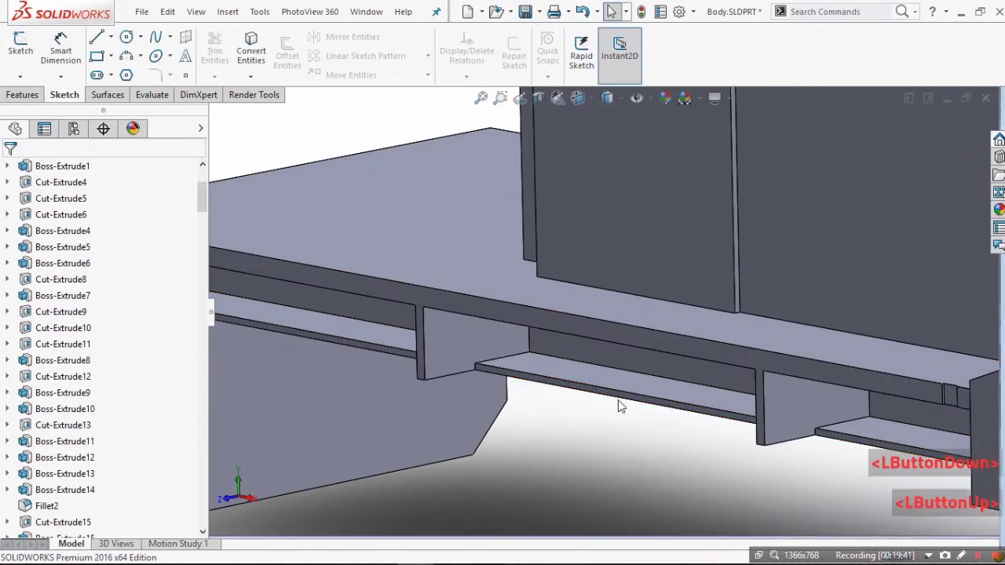
Step: Select the large side face of the outer new cross plate to locate Boss-Extrude48 in the feature history
{"action": "scroll", "coordinate": [620, 401], "scroll_direction": "up", "scroll_amount": 3}
{"action": "scroll", "coordinate": [562, 385], "scroll_direction": "down", "scroll_amount": 3}
{"action": "left_click", "coordinate": [512, 383]}
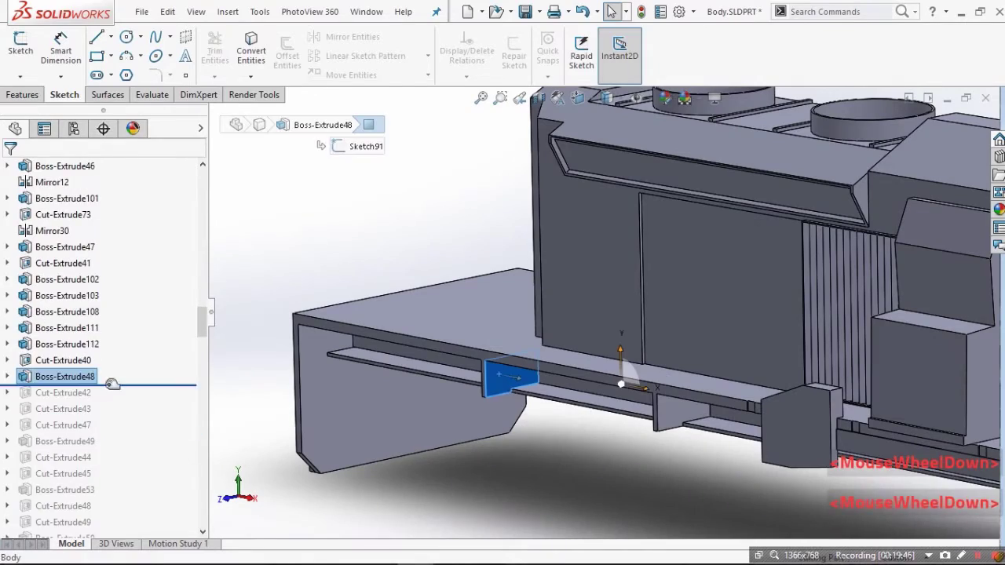
Step: Roll the feature history forward to include Cut-Extrude42, open it for editing and inspect its angled Up To Surface cut
{"action": "left_click_drag", "start_coordinate": [113, 384], "coordinate": [86, 401]}
{"action": "left_click", "coordinate": [76, 394]}
{"action": "left_click", "coordinate": [99, 355]}
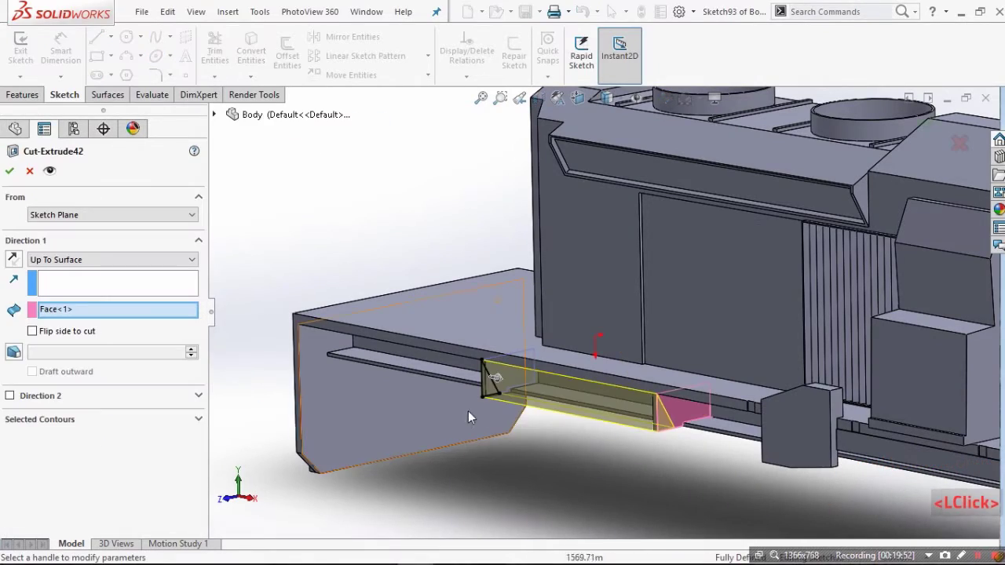
{"action": "scroll", "coordinate": [503, 393], "scroll_direction": "down", "scroll_amount": 4}
{"action": "middle_click_drag", "start_coordinate": [541, 376], "coordinate": [592, 341]}
{"action": "scroll", "coordinate": [592, 345], "scroll_direction": "up", "scroll_amount": 4}
{"action": "scroll", "coordinate": [592, 341], "scroll_direction": "up", "scroll_amount": 5}
{"action": "scroll", "coordinate": [435, 319], "scroll_direction": "down", "scroll_amount": 5}
{"action": "middle_click_drag", "start_coordinate": [435, 319], "coordinate": [471, 345]}
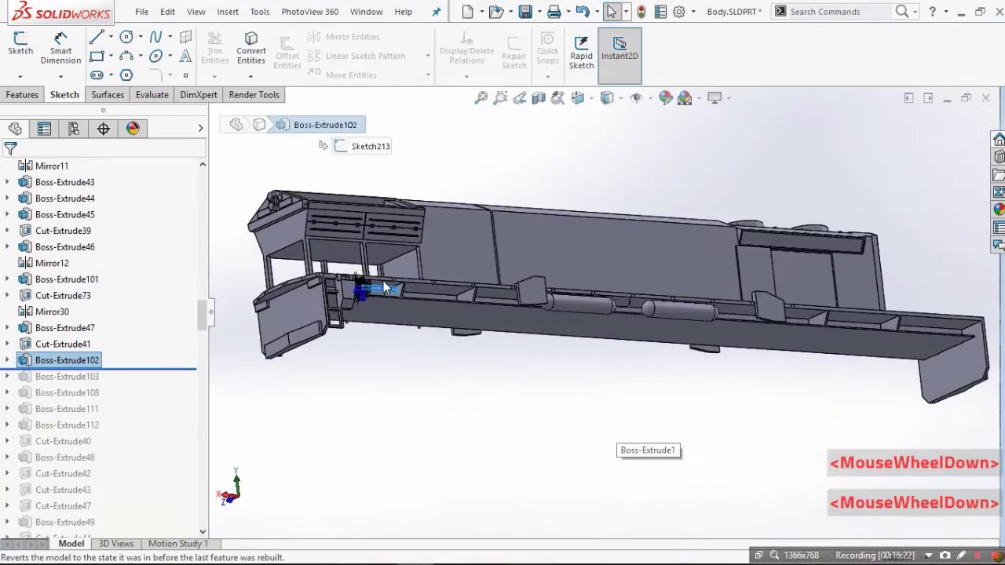
Step: Open Boss-Extrude102 for editing and examine the two-circle sketch and dimensions of the rods between the cross plates
{"action": "scroll", "coordinate": [416, 325], "scroll_direction": "down", "scroll_amount": 5}
{"action": "scroll", "coordinate": [416, 325], "scroll_direction": "down", "scroll_amount": 3}
{"action": "left_click", "coordinate": [458, 468]}
{"action": "middle_click_drag", "start_coordinate": [466, 263], "coordinate": [408, 328]}
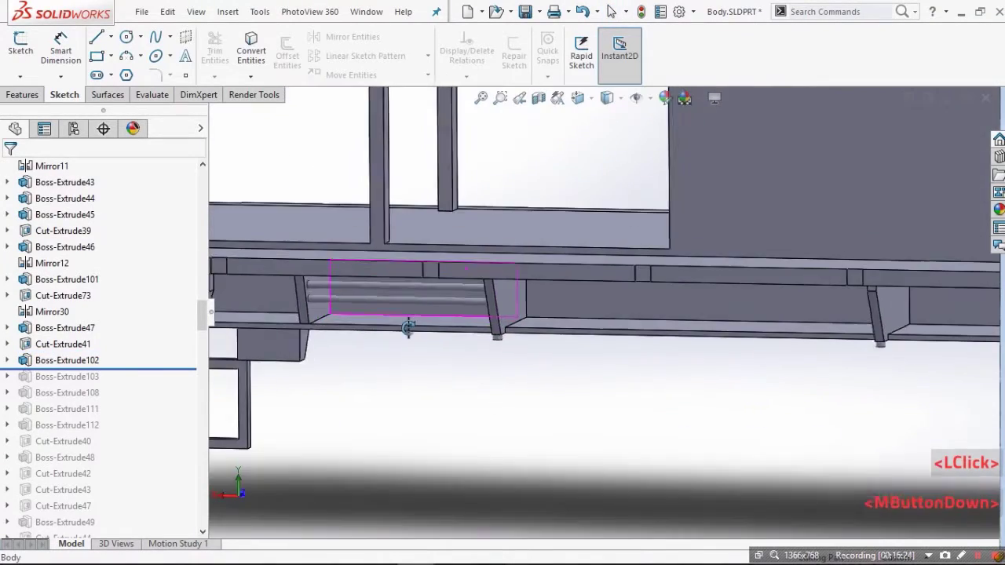
{"action": "scroll", "coordinate": [330, 323], "scroll_direction": "down", "scroll_amount": 4}
{"action": "left_click", "coordinate": [48, 361]}
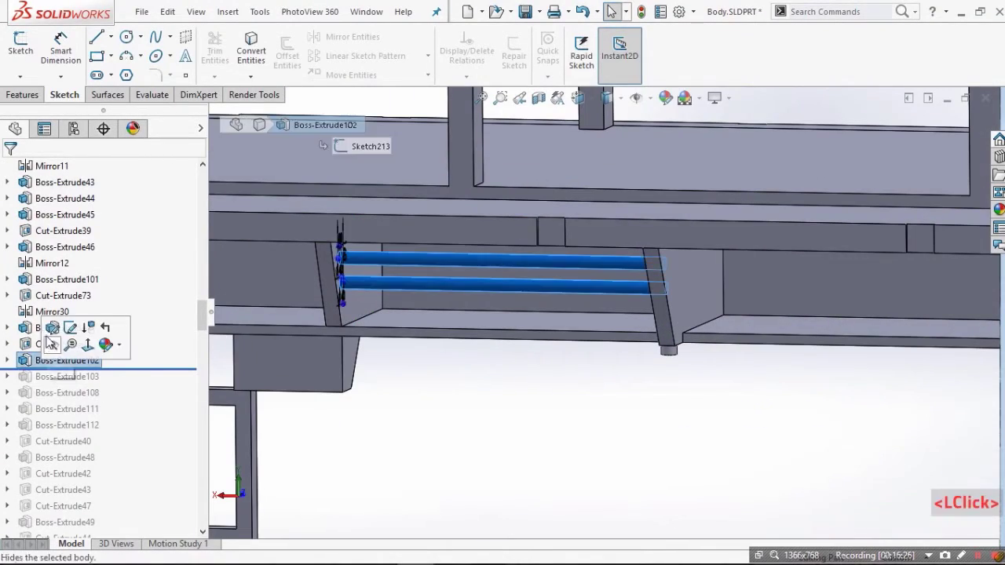
{"action": "left_click", "coordinate": [84, 329]}
{"action": "middle_click_drag", "start_coordinate": [368, 287], "coordinate": [310, 236]}
{"action": "scroll", "coordinate": [375, 273], "scroll_direction": "down", "scroll_amount": 3}
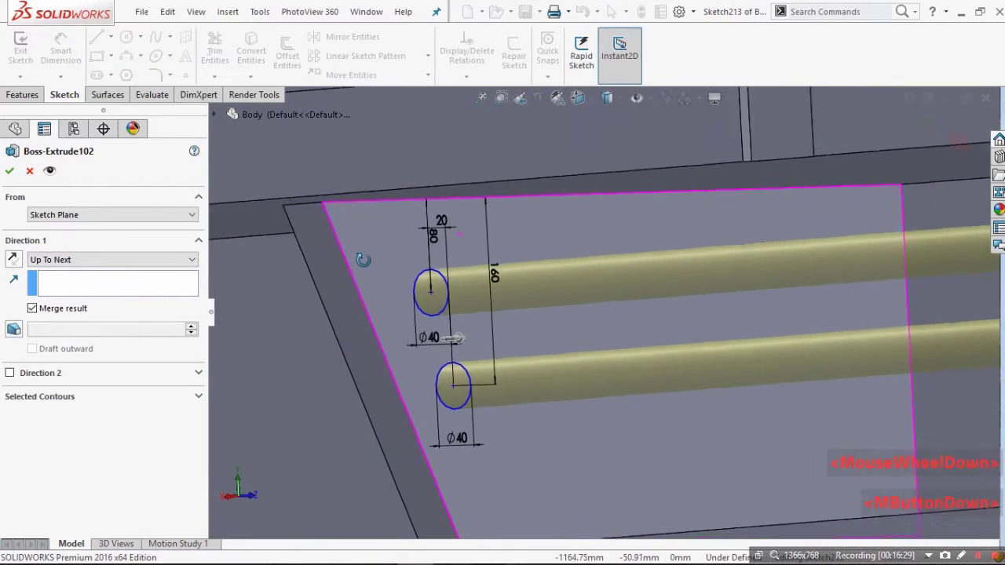
{"action": "scroll", "coordinate": [355, 259], "scroll_direction": "down", "scroll_amount": 5}
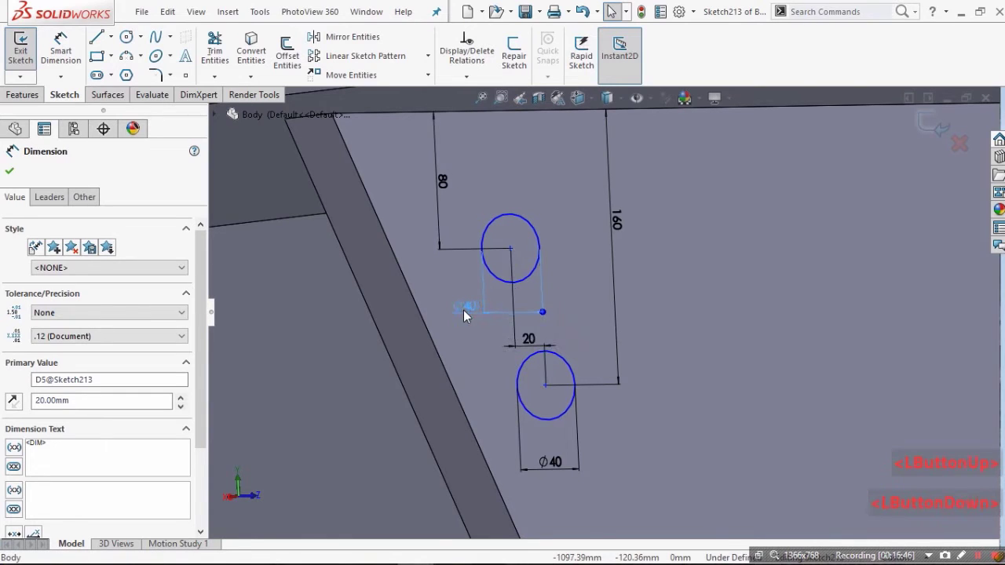
Step: Close the dimension properties and leave the two-circle sketch, discarding its changes
{"action": "left_click", "coordinate": [10, 172]}
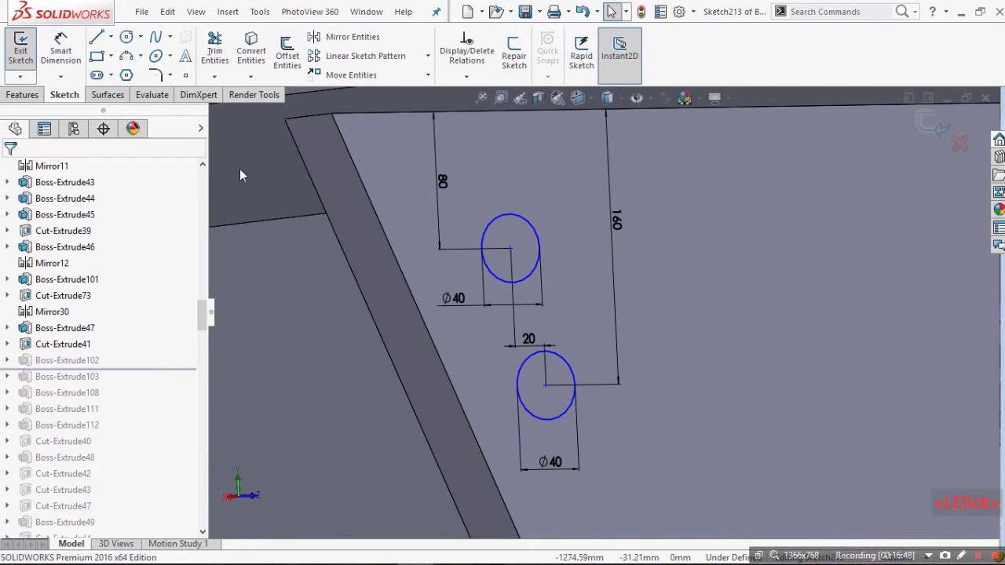
{"action": "left_click", "coordinate": [958, 145]}
{"action": "left_click", "coordinate": [521, 295]}
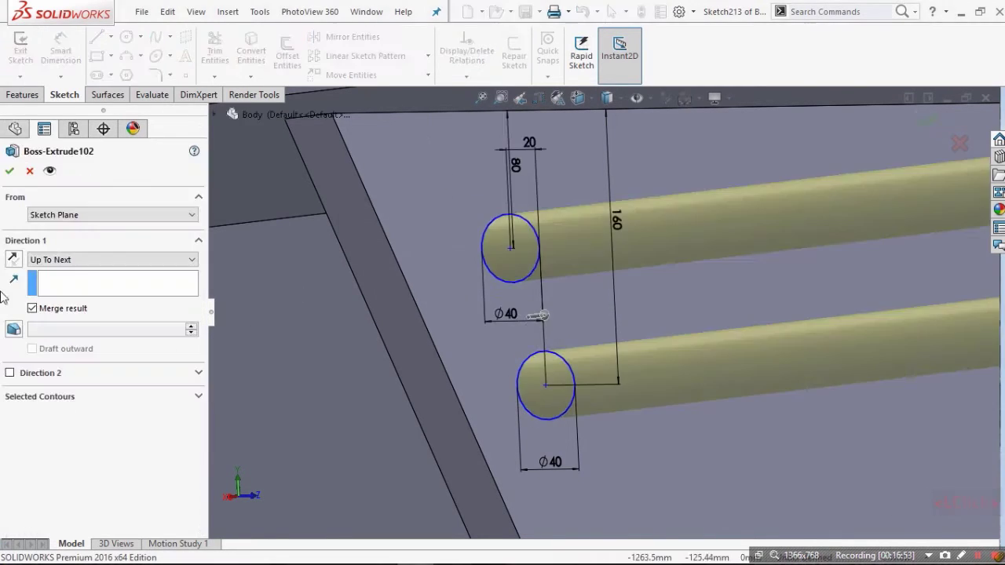
Step: Inspect Boss-Extrude102's Up To Next end condition and where both rods meet the next plate, and close the feature
{"action": "left_click", "coordinate": [52, 263]}
{"action": "scroll", "coordinate": [837, 262], "scroll_direction": "up", "scroll_amount": 5}
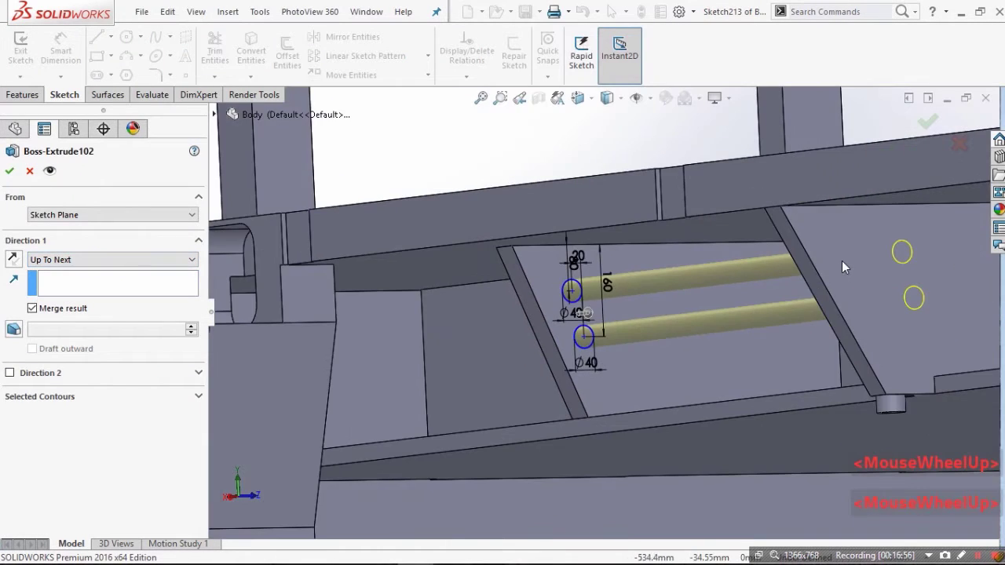
{"action": "middle_click_drag", "start_coordinate": [841, 261], "coordinate": [818, 267]}
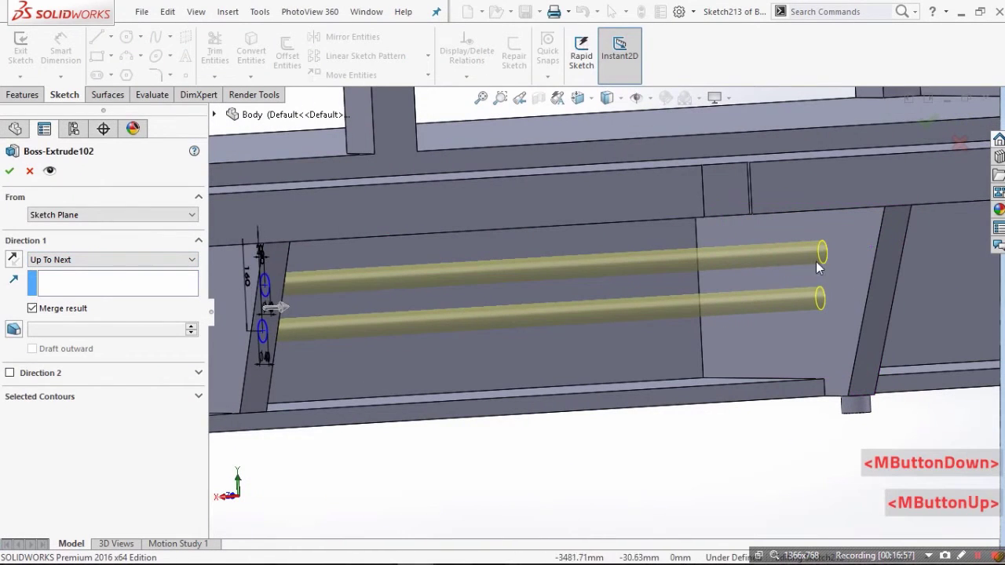
{"action": "left_click", "coordinate": [30, 171]}
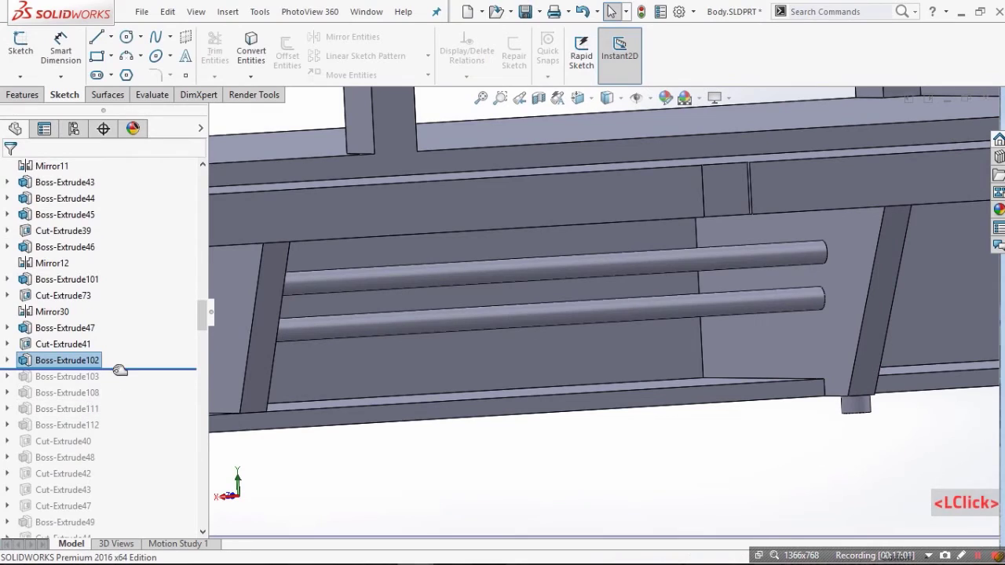
Step: Roll the feature history forward to include Boss-Extrude103 and open this lower rod feature for editing
{"action": "scroll", "coordinate": [367, 397], "scroll_direction": "up", "scroll_amount": 5}
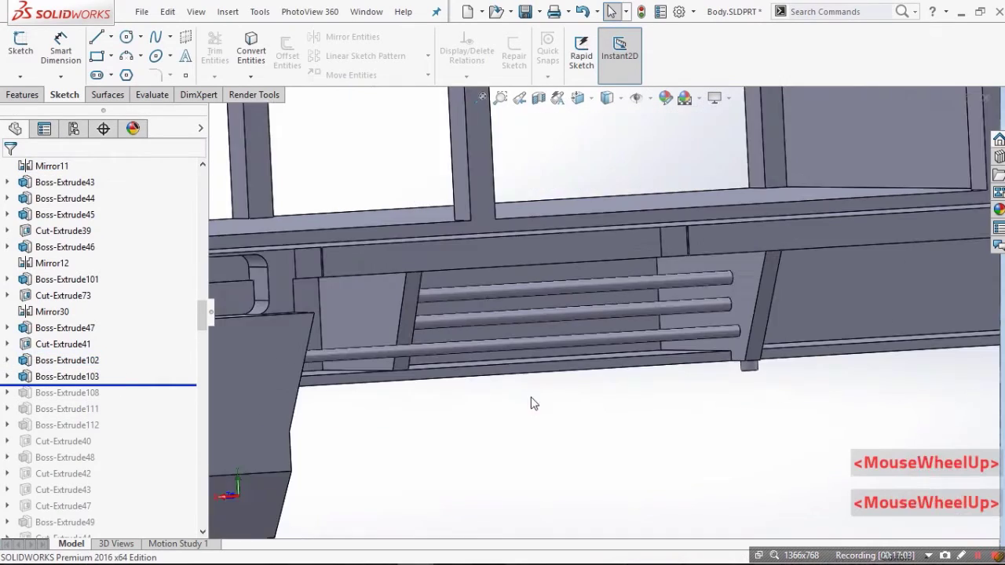
{"action": "middle_click_drag", "start_coordinate": [467, 369], "coordinate": [359, 410]}
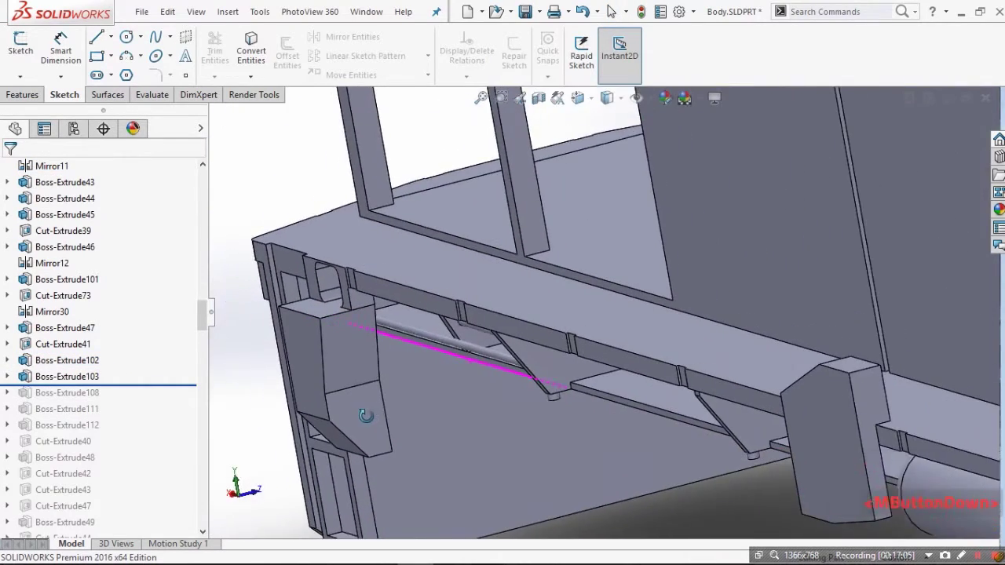
{"action": "scroll", "coordinate": [470, 328], "scroll_direction": "up", "scroll_amount": 5}
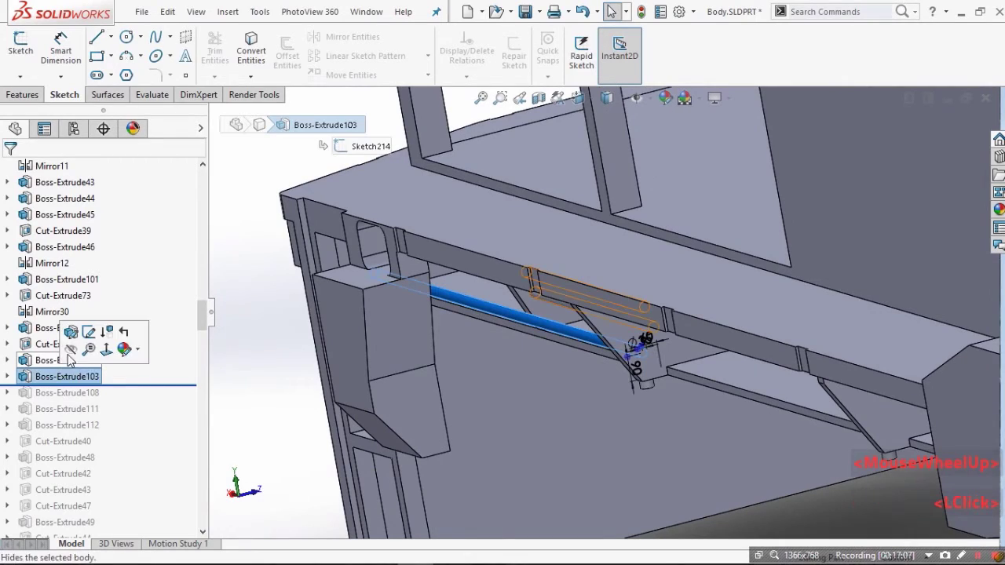
{"action": "left_click", "coordinate": [93, 332]}
Step: Examine Boss-Extrude103's rod preview from below and the circle's dimensions near the cross plate's lower corner
{"action": "middle_click_drag", "start_coordinate": [597, 181], "coordinate": [766, 255]}
{"action": "scroll", "coordinate": [604, 243], "scroll_direction": "down", "scroll_amount": 5}
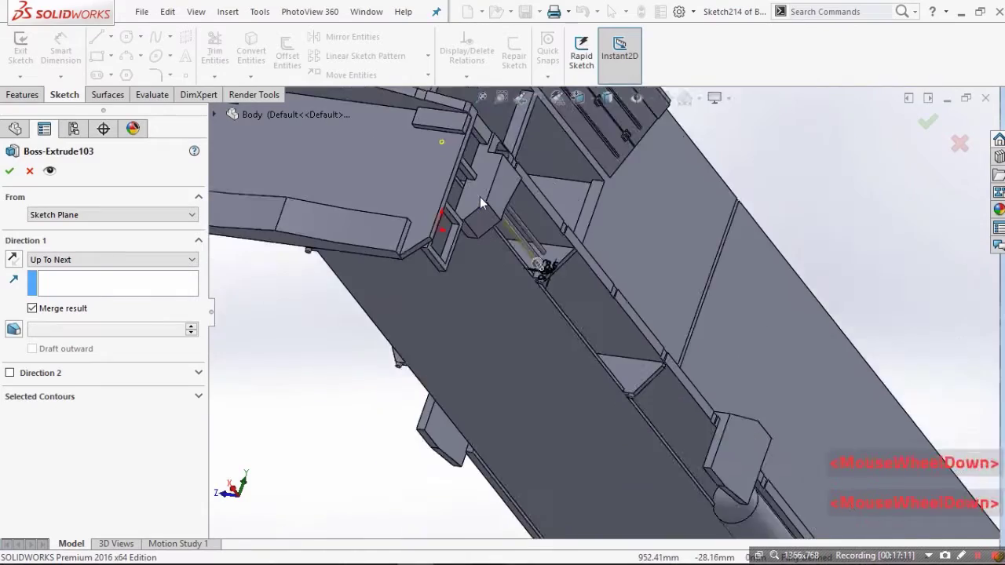
{"action": "scroll", "coordinate": [503, 200], "scroll_direction": "down", "scroll_amount": 7}
{"action": "middle_click_drag", "start_coordinate": [511, 201], "coordinate": [466, 201]}
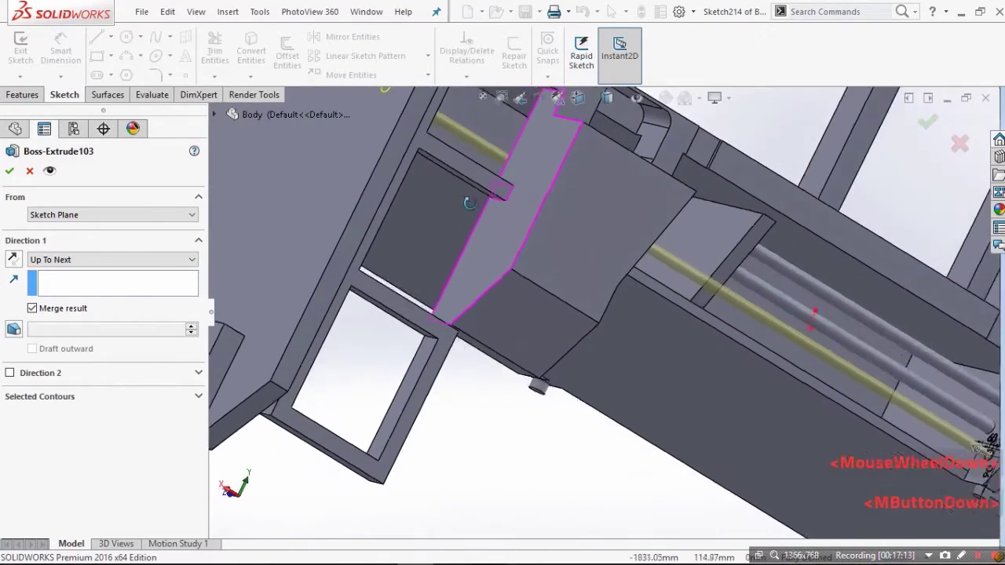
{"action": "scroll", "coordinate": [721, 296], "scroll_direction": "down", "scroll_amount": 1}
{"action": "scroll", "coordinate": [721, 303], "scroll_direction": "down", "scroll_amount": 5}
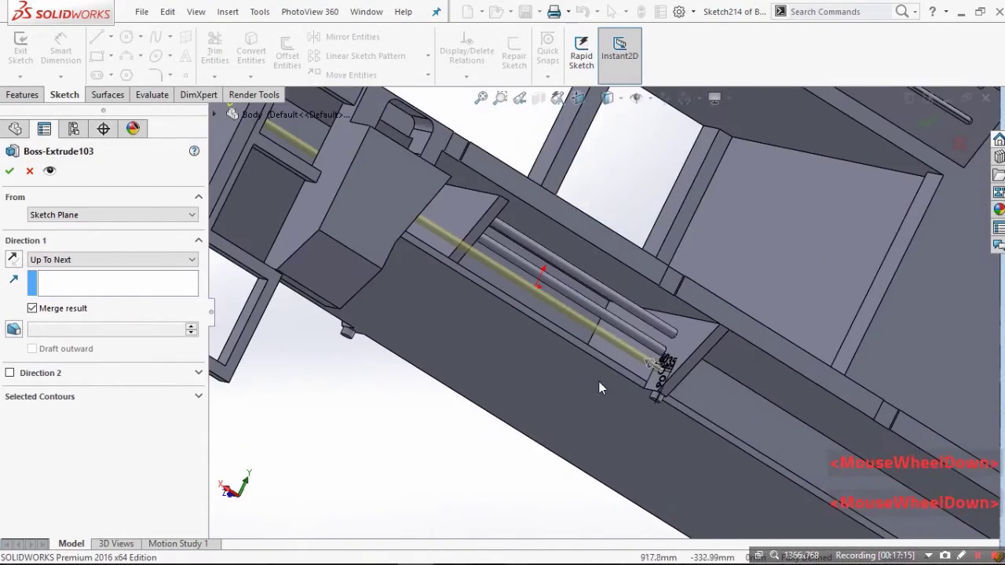
{"action": "scroll", "coordinate": [687, 346], "scroll_direction": "down", "scroll_amount": 5}
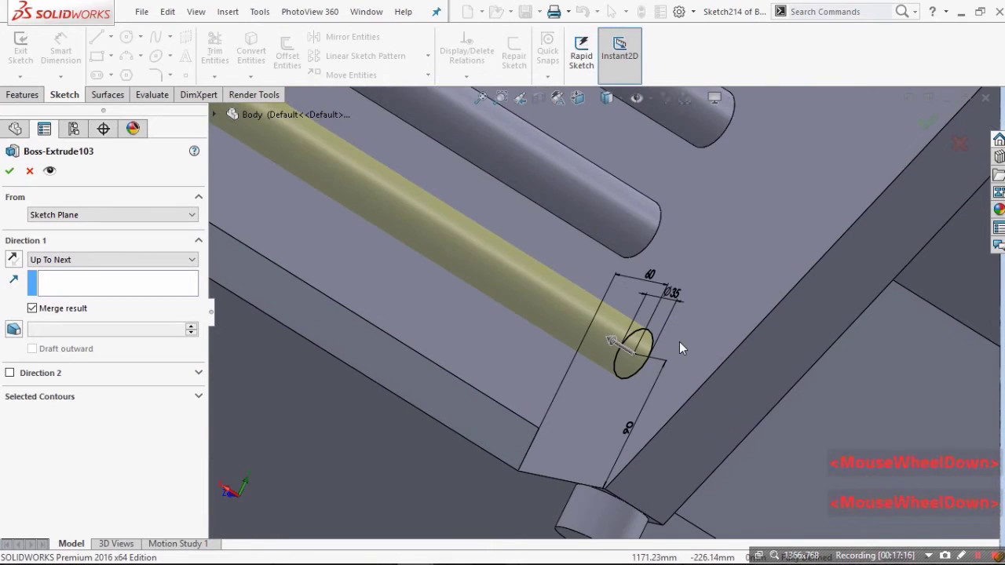
Step: Follow Boss-Extrude103's Up To Next rod preview behind the side bracket to its end face, and close the feature
{"action": "middle_click_drag", "start_coordinate": [679, 343], "coordinate": [573, 314]}
{"action": "scroll", "coordinate": [740, 357], "scroll_direction": "up", "scroll_amount": 2}
{"action": "scroll", "coordinate": [624, 284], "scroll_direction": "up", "scroll_amount": 4}
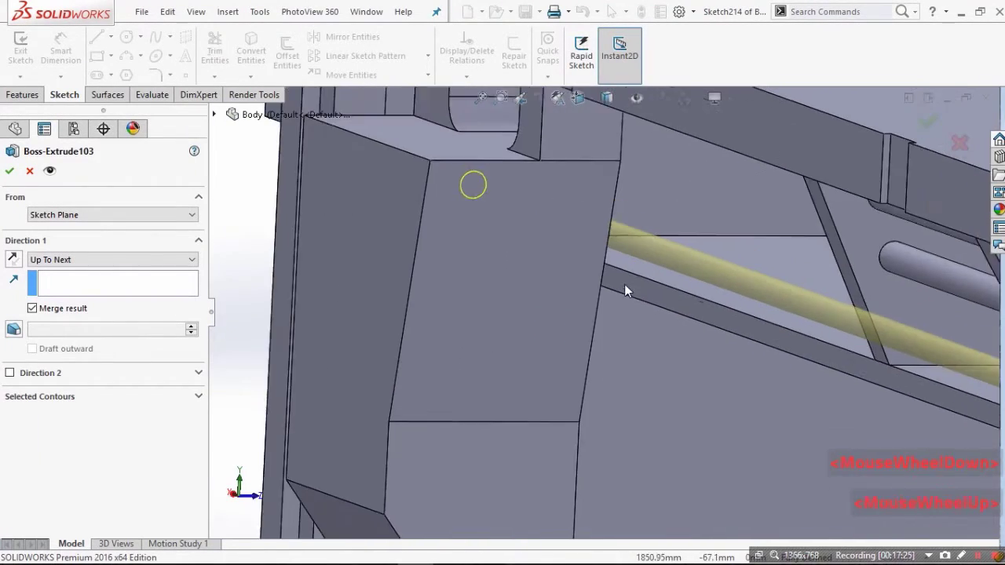
{"action": "middle_click_drag", "start_coordinate": [508, 274], "coordinate": [511, 295]}
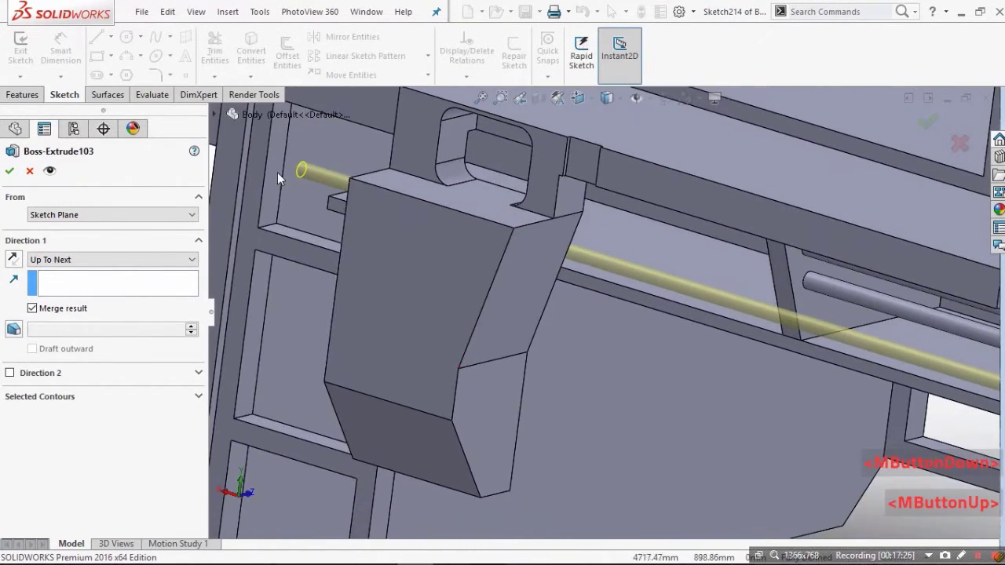
{"action": "scroll", "coordinate": [277, 171], "scroll_direction": "down", "scroll_amount": 2}
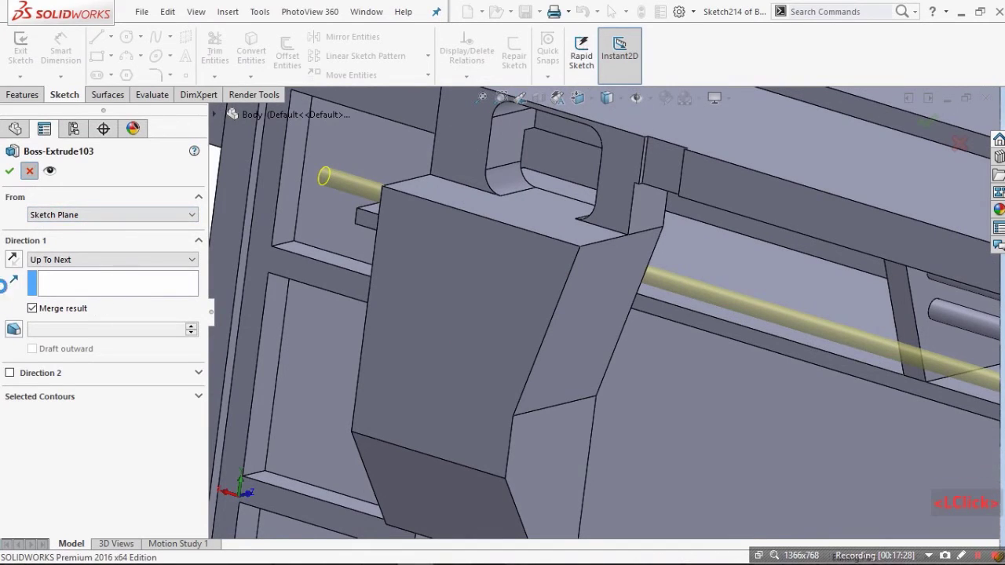
Step: Roll the feature history forward to include Boss-Extrude108 and open this three-rod feature for editing
{"action": "left_click", "coordinate": [180, 393]}
{"action": "scroll", "coordinate": [748, 374], "scroll_direction": "up", "scroll_amount": 3}
{"action": "scroll", "coordinate": [659, 321], "scroll_direction": "down", "scroll_amount": 5}
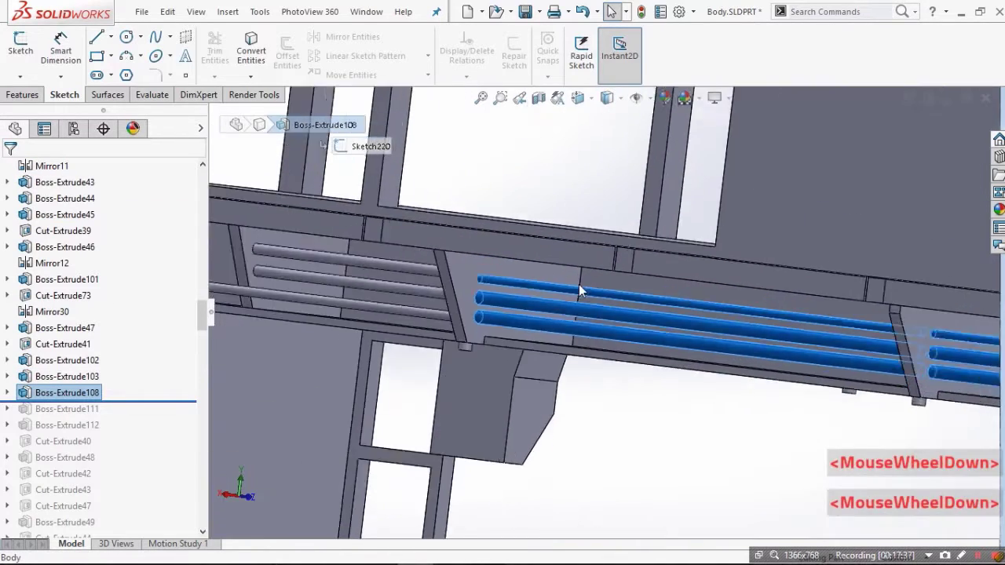
{"action": "scroll", "coordinate": [580, 290], "scroll_direction": "down", "scroll_amount": 1}
{"action": "left_click", "coordinate": [66, 378]}
{"action": "left_click", "coordinate": [67, 392]}
{"action": "left_click", "coordinate": [74, 353]}
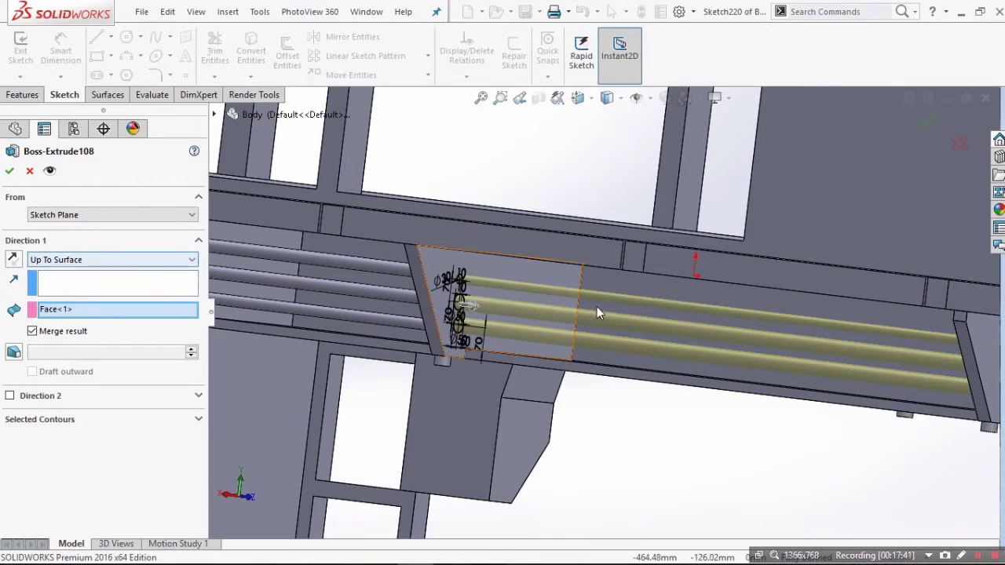
Step: View Boss-Extrude108's sketch head-on and examine the diameters, spacing and offsets of its three circles
{"action": "scroll", "coordinate": [448, 334], "scroll_direction": "up", "scroll_amount": 5}
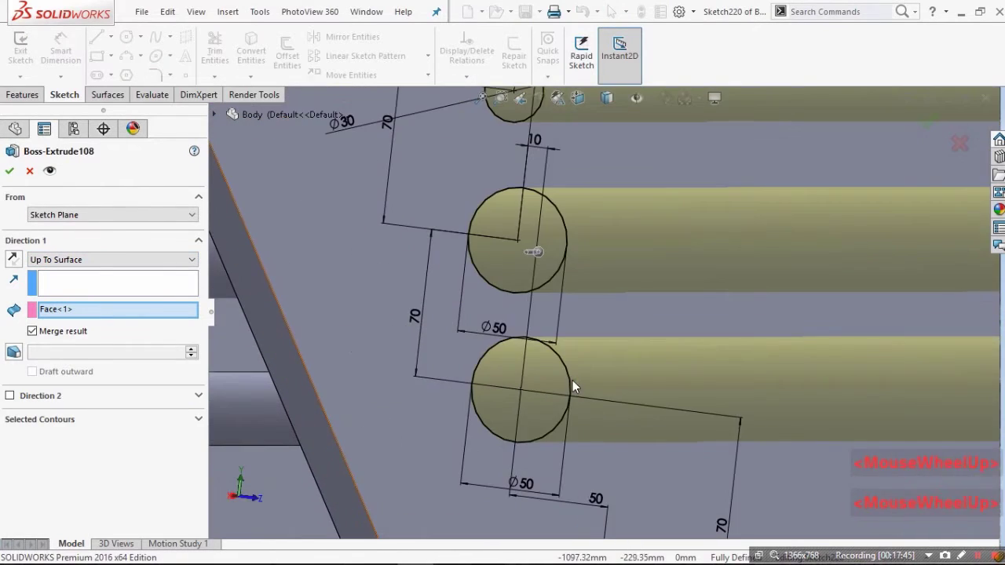
{"action": "scroll", "coordinate": [572, 380], "scroll_direction": "up", "scroll_amount": 2}
{"action": "key", "text": "ctrl+8"}
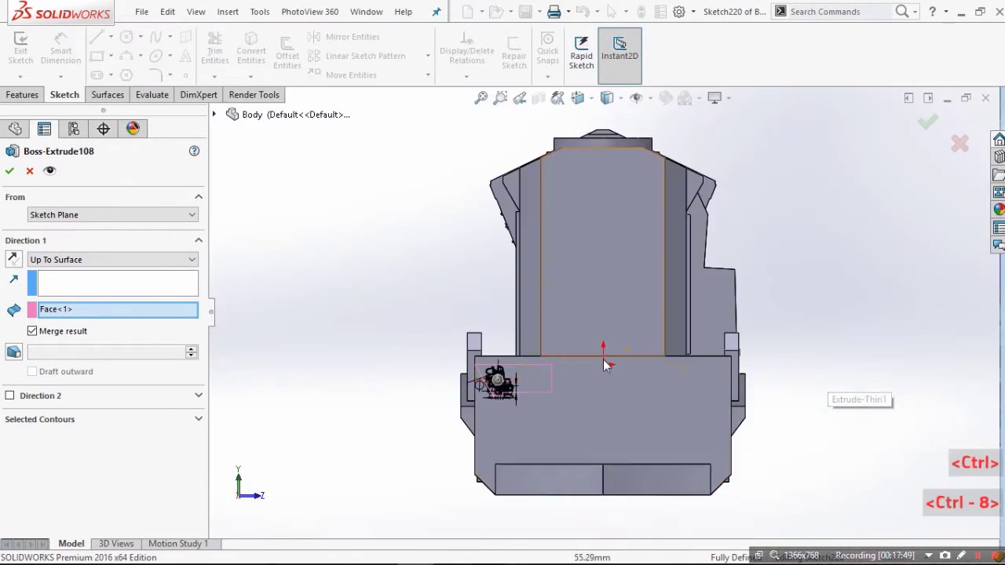
{"action": "scroll", "coordinate": [511, 325], "scroll_direction": "down", "scroll_amount": 5}
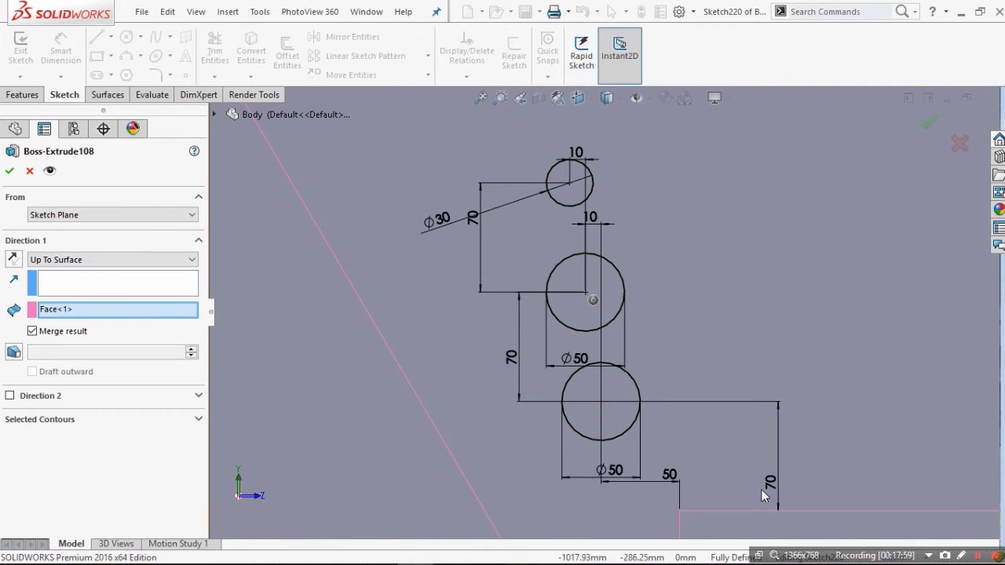
{"action": "scroll", "coordinate": [545, 331], "scroll_direction": "up", "scroll_amount": 3}
Step: Follow Boss-Extrude108's Up To Surface rod preview from its sketch along the body side to the end face
{"action": "middle_click_drag", "start_coordinate": [545, 331], "coordinate": [563, 330]}
{"action": "scroll", "coordinate": [563, 331], "scroll_direction": "up", "scroll_amount": 5}
{"action": "scroll", "coordinate": [372, 308], "scroll_direction": "down", "scroll_amount": 4}
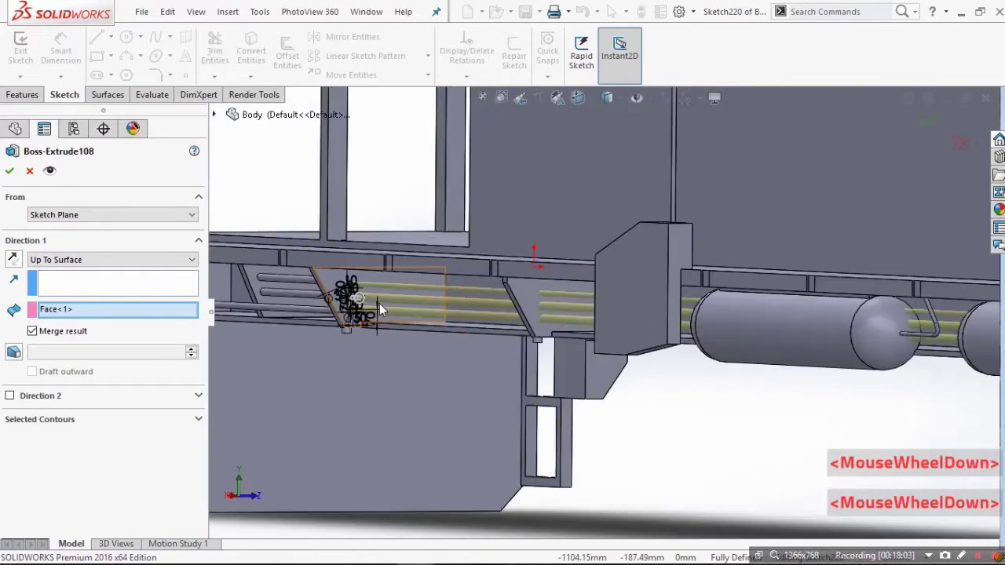
{"action": "scroll", "coordinate": [379, 306], "scroll_direction": "down", "scroll_amount": 4}
{"action": "scroll", "coordinate": [785, 341], "scroll_direction": "up", "scroll_amount": 10}
{"action": "middle_click_drag", "start_coordinate": [793, 337], "coordinate": [815, 305]}
{"action": "scroll", "coordinate": [816, 304], "scroll_direction": "down", "scroll_amount": 1}
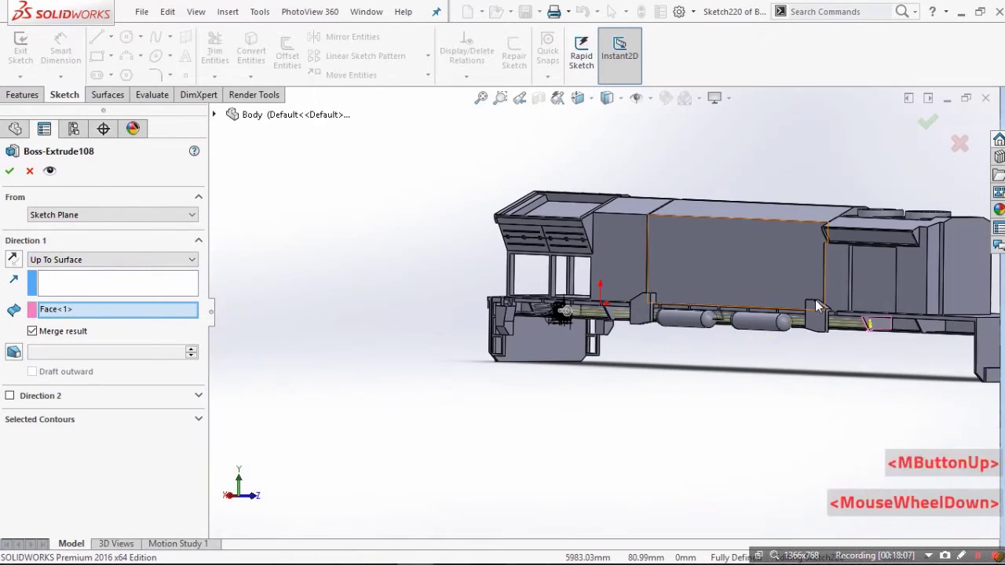
{"action": "scroll", "coordinate": [815, 304], "scroll_direction": "down", "scroll_amount": 2}
{"action": "scroll", "coordinate": [346, 266], "scroll_direction": "down", "scroll_amount": 3}
Step: Try the Up To Next end condition for Boss-Extrude108's three rods
{"action": "left_click", "coordinate": [94, 259]}
{"action": "left_click", "coordinate": [90, 295]}
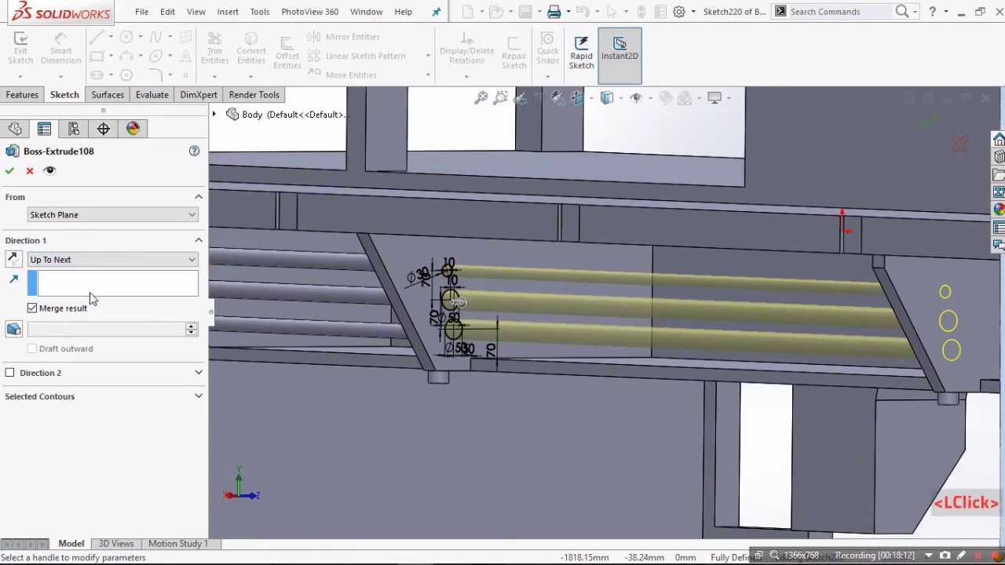
{"action": "scroll", "coordinate": [90, 298], "scroll_direction": "up", "scroll_amount": 1}
Step: Set Boss-Extrude108's end condition to Up To Surface, ending at the far cross plate's face, and accept the feature
{"action": "left_click", "coordinate": [102, 262]}
{"action": "left_click", "coordinate": [82, 311]}
{"action": "scroll", "coordinate": [606, 314], "scroll_direction": "up", "scroll_amount": 2}
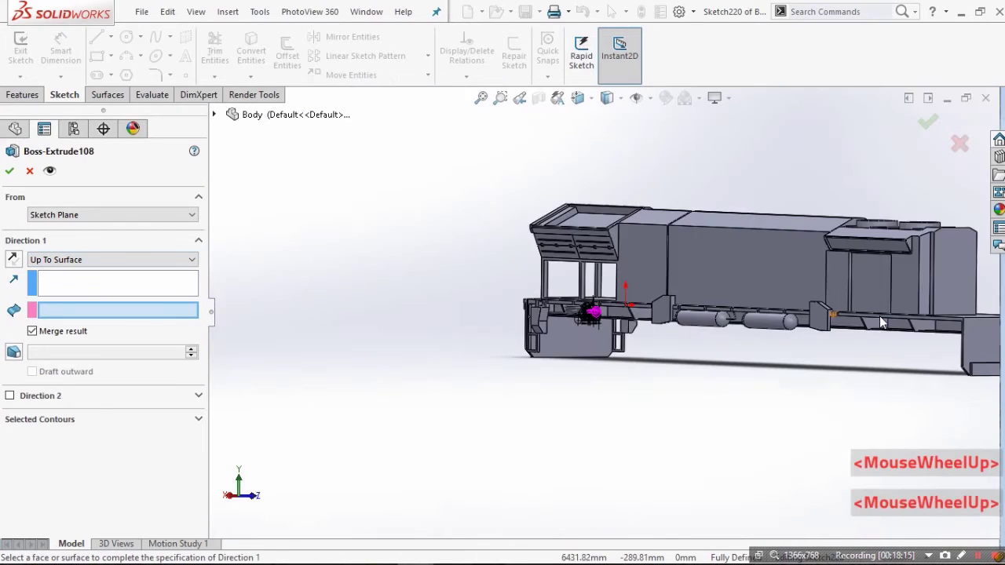
{"action": "middle_click_drag", "start_coordinate": [606, 314], "coordinate": [521, 303]}
{"action": "scroll", "coordinate": [727, 330], "scroll_direction": "down", "scroll_amount": 2}
{"action": "scroll", "coordinate": [727, 330], "scroll_direction": "down", "scroll_amount": 5}
{"action": "left_click", "coordinate": [336, 340]}
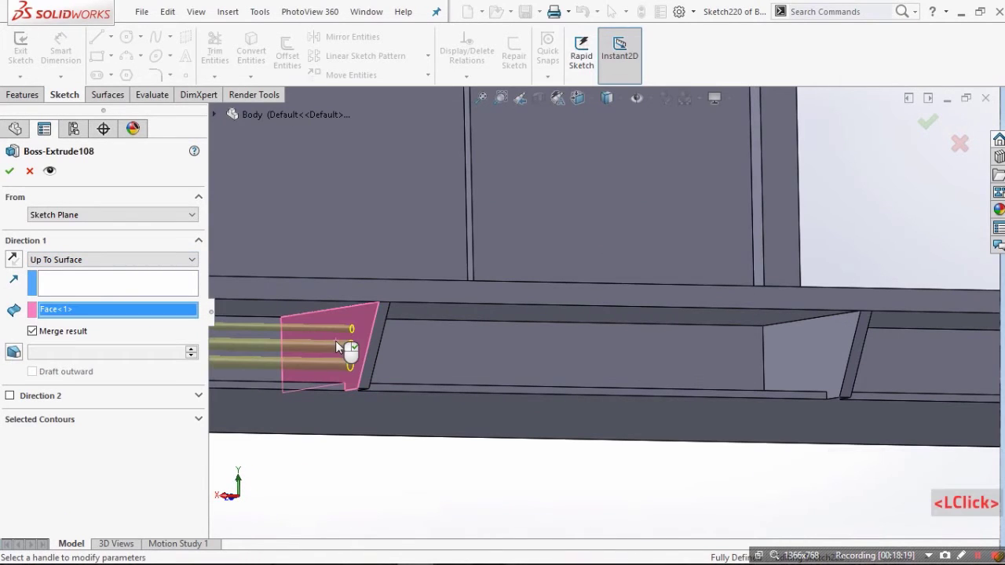
{"action": "right_click", "coordinate": [442, 342]}
Step: Roll the feature history forward to include Boss-Extrude111 and open this single-rod feature for editing
{"action": "scroll", "coordinate": [442, 342], "scroll_direction": "up", "scroll_amount": 2}
{"action": "middle_click_drag", "start_coordinate": [442, 345], "coordinate": [364, 408]}
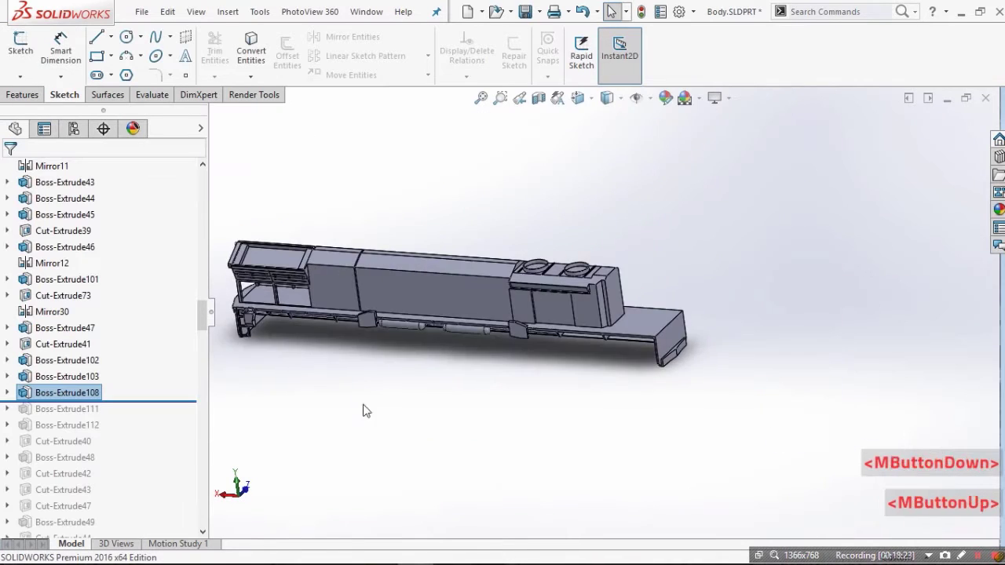
{"action": "scroll", "coordinate": [334, 333], "scroll_direction": "down", "scroll_amount": 2}
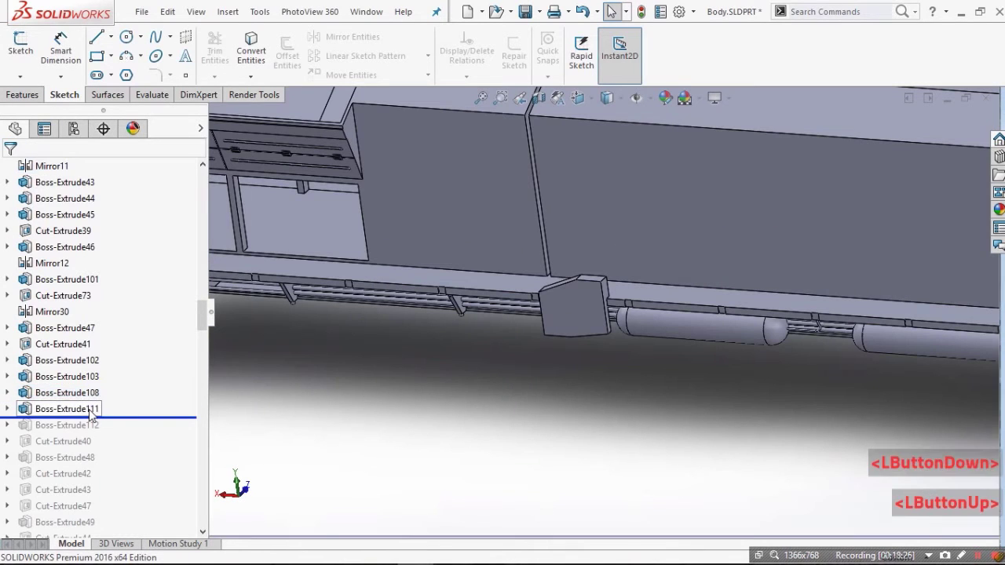
{"action": "scroll", "coordinate": [462, 362], "scroll_direction": "up", "scroll_amount": 4}
{"action": "middle_click_drag", "start_coordinate": [742, 310], "coordinate": [713, 274]}
{"action": "scroll", "coordinate": [712, 334], "scroll_direction": "down", "scroll_amount": 7}
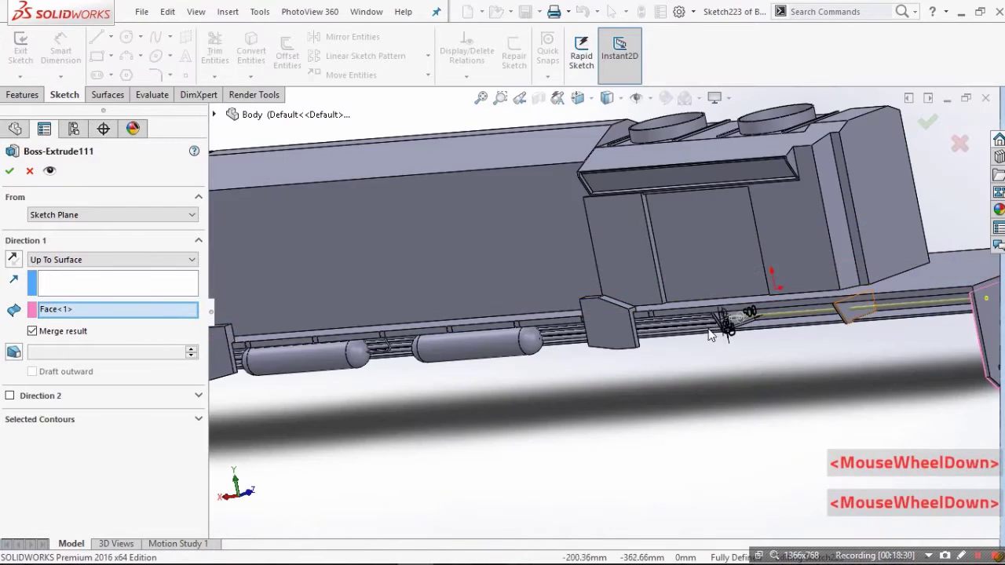
Step: Examine Boss-Extrude111's circle dimensions and its Up To Surface rod preview toward the end plate, and close the feature
{"action": "middle_click_drag", "start_coordinate": [506, 346], "coordinate": [648, 358]}
{"action": "scroll", "coordinate": [783, 293], "scroll_direction": "up", "scroll_amount": 2}
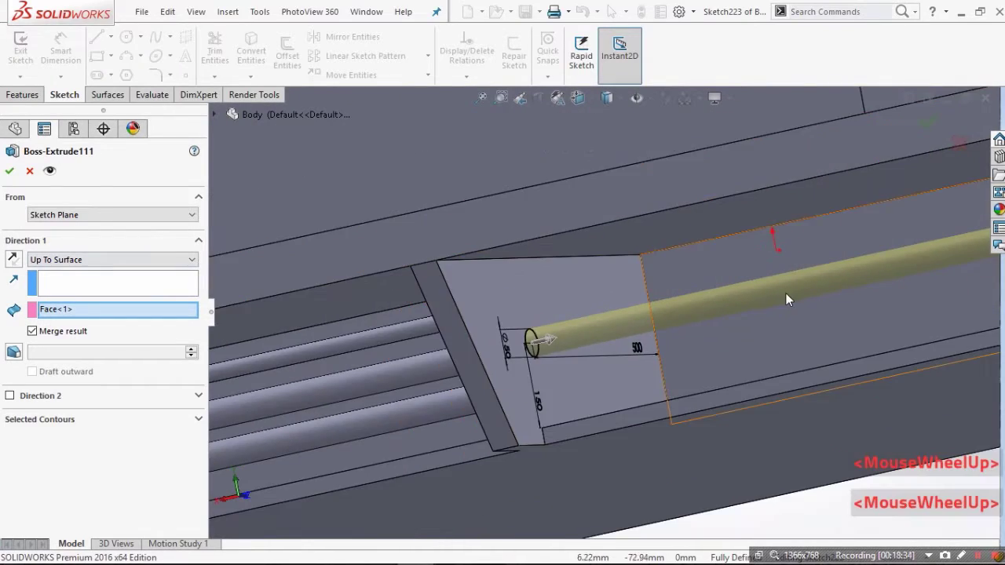
{"action": "scroll", "coordinate": [559, 349], "scroll_direction": "down", "scroll_amount": 2}
{"action": "middle_click_drag", "start_coordinate": [559, 350], "coordinate": [663, 304]}
{"action": "scroll", "coordinate": [720, 336], "scroll_direction": "up", "scroll_amount": 2}
{"action": "scroll", "coordinate": [664, 305], "scroll_direction": "down", "scroll_amount": 2}
{"action": "scroll", "coordinate": [239, 425], "scroll_direction": "down", "scroll_amount": 2}
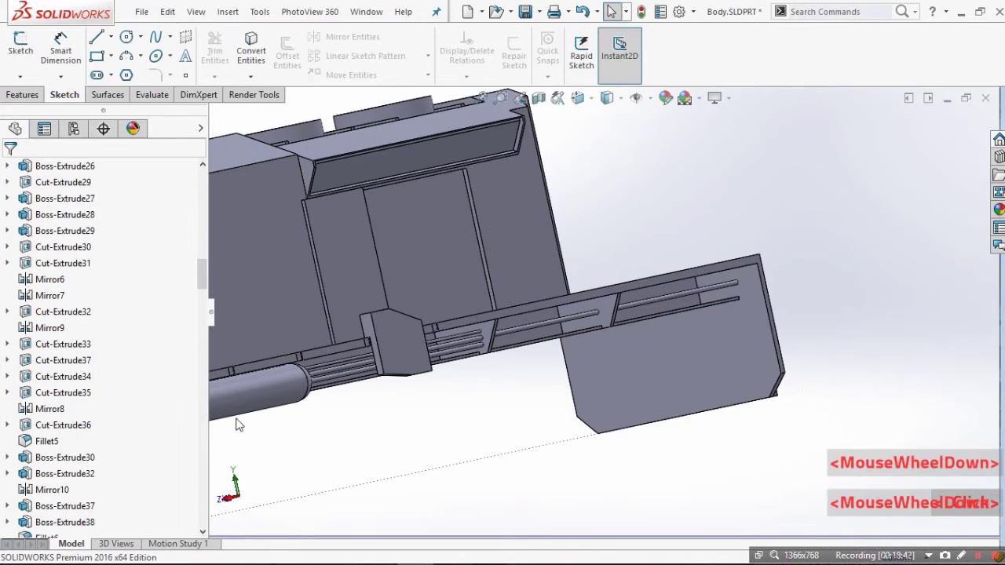
Step: Roll the feature history forward to include Boss-Extrude112 and open this short-rod feature for editing
{"action": "left_click", "coordinate": [642, 306]}
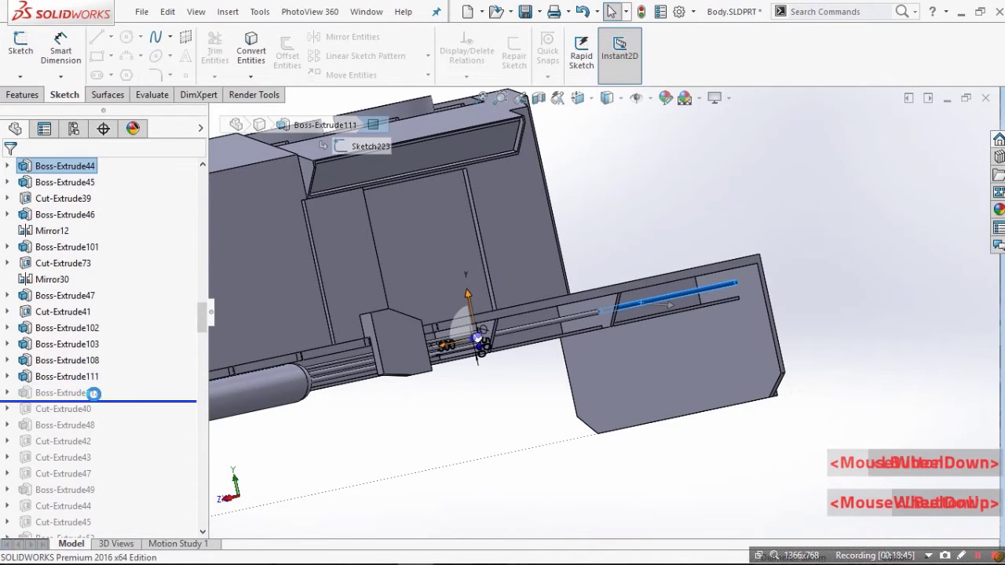
{"action": "left_click_drag", "start_coordinate": [94, 393], "coordinate": [83, 400]}
{"action": "left_click", "coordinate": [93, 351]}
Step: Examine Boss-Extrude112's circle dimensions and Blind depth beside the longer rod, and cancel the feature edit
{"action": "scroll", "coordinate": [611, 322], "scroll_direction": "down", "scroll_amount": 4}
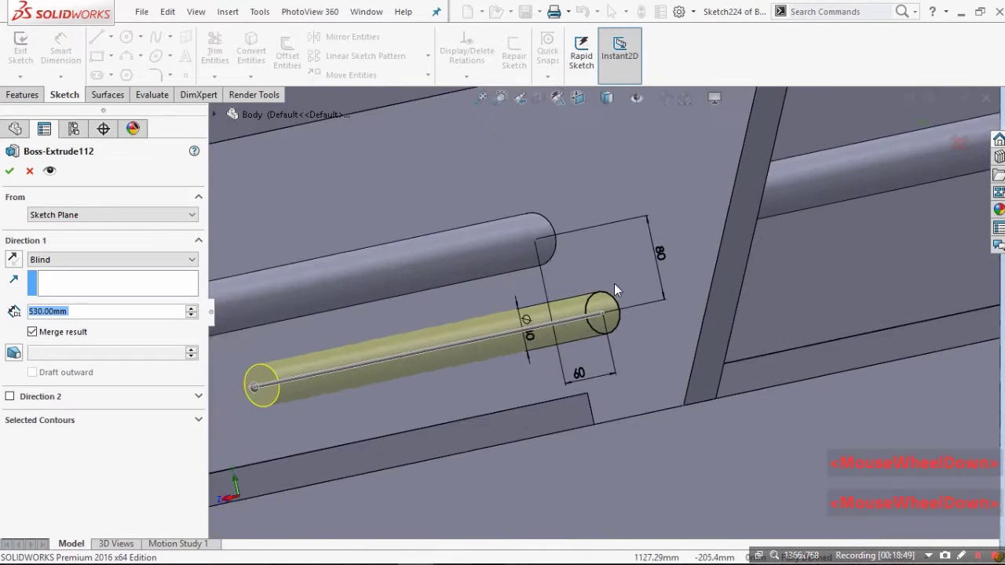
{"action": "middle_click_drag", "start_coordinate": [614, 283], "coordinate": [518, 345]}
{"action": "scroll", "coordinate": [603, 310], "scroll_direction": "up", "scroll_amount": 3}
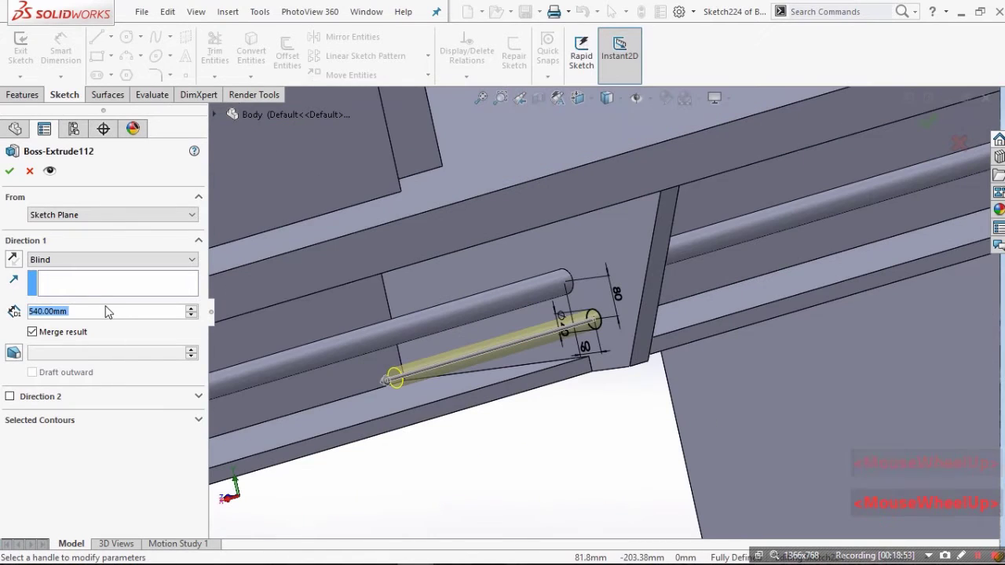
{"action": "left_click", "coordinate": [32, 172]}
{"action": "scroll", "coordinate": [556, 431], "scroll_direction": "up", "scroll_amount": 6}
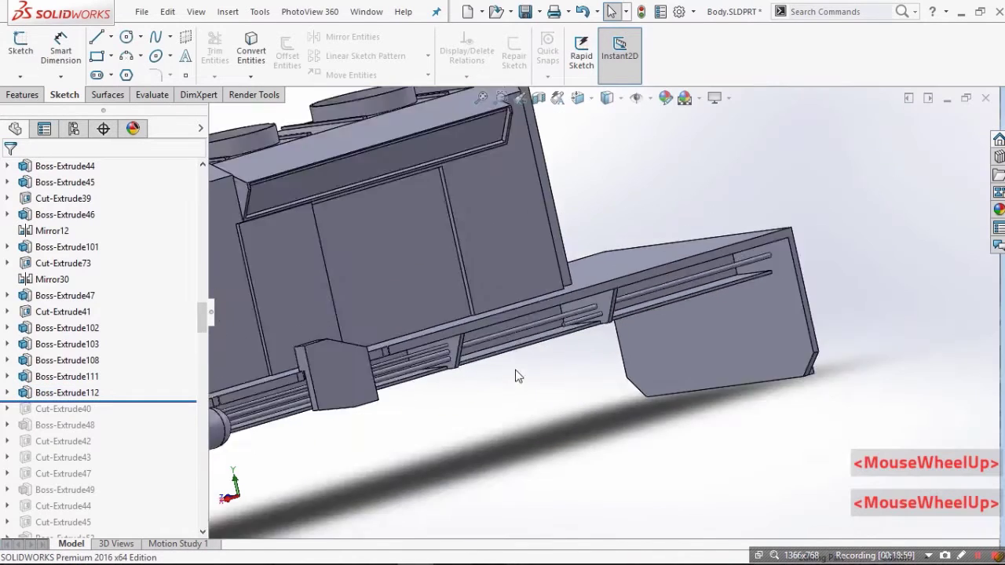
Step: Toggle a view display setting and roll the feature history forward to include Cut-Extrude43
{"action": "middle_click_drag", "start_coordinate": [516, 375], "coordinate": [457, 321]}
{"action": "scroll", "coordinate": [599, 288], "scroll_direction": "down", "scroll_amount": 4}
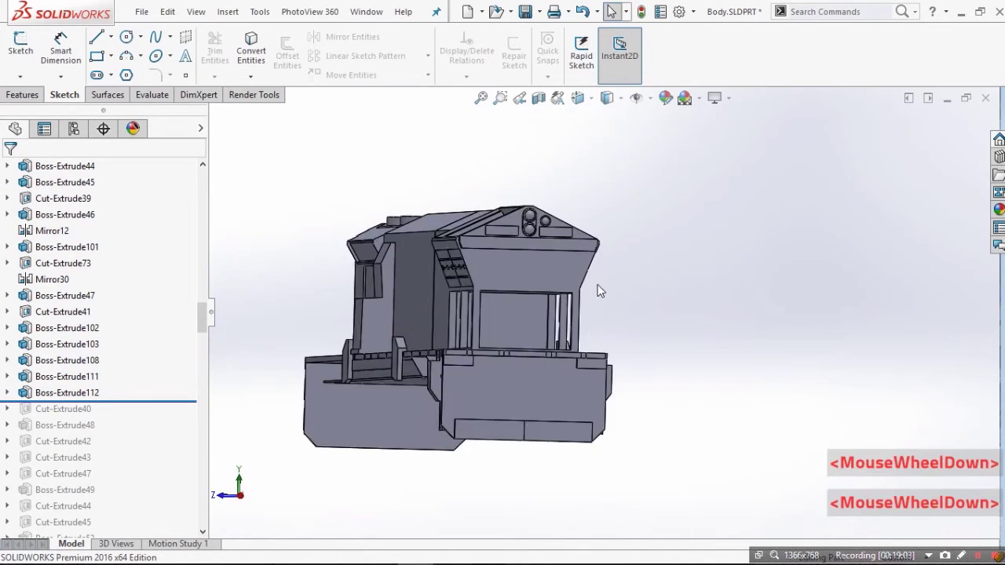
{"action": "left_click", "coordinate": [714, 98]}
{"action": "left_click", "coordinate": [765, 150]}
{"action": "scroll", "coordinate": [385, 293], "scroll_direction": "down", "scroll_amount": 2}
{"action": "middle_click_drag", "start_coordinate": [385, 293], "coordinate": [424, 294]}
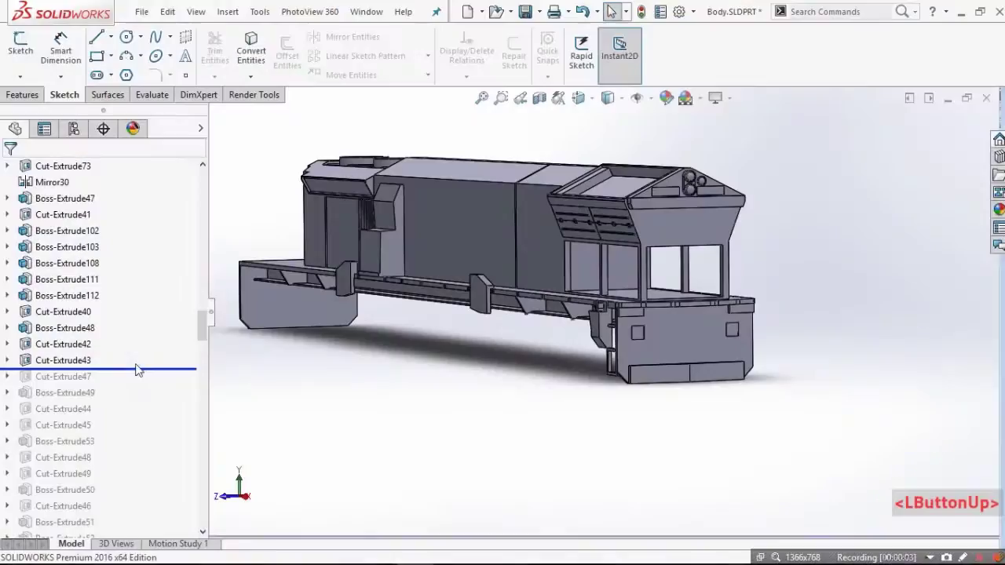
Step: Open Cut-Extrude43, the two square recesses in the cab-end plate, for editing
{"action": "scroll", "coordinate": [714, 341], "scroll_direction": "down", "scroll_amount": 3}
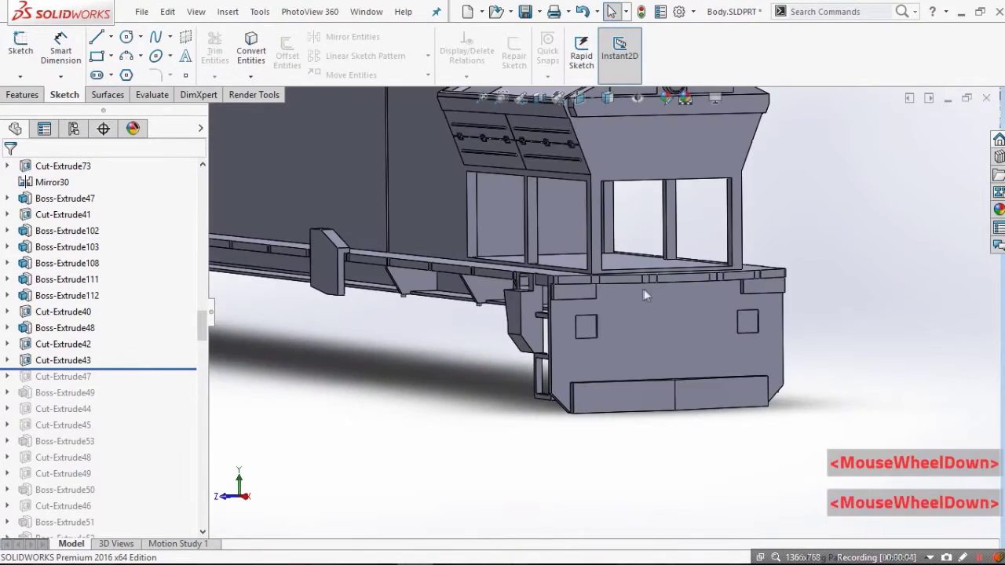
{"action": "middle_click_drag", "start_coordinate": [644, 288], "coordinate": [594, 301]}
{"action": "left_click", "coordinate": [100, 321]}
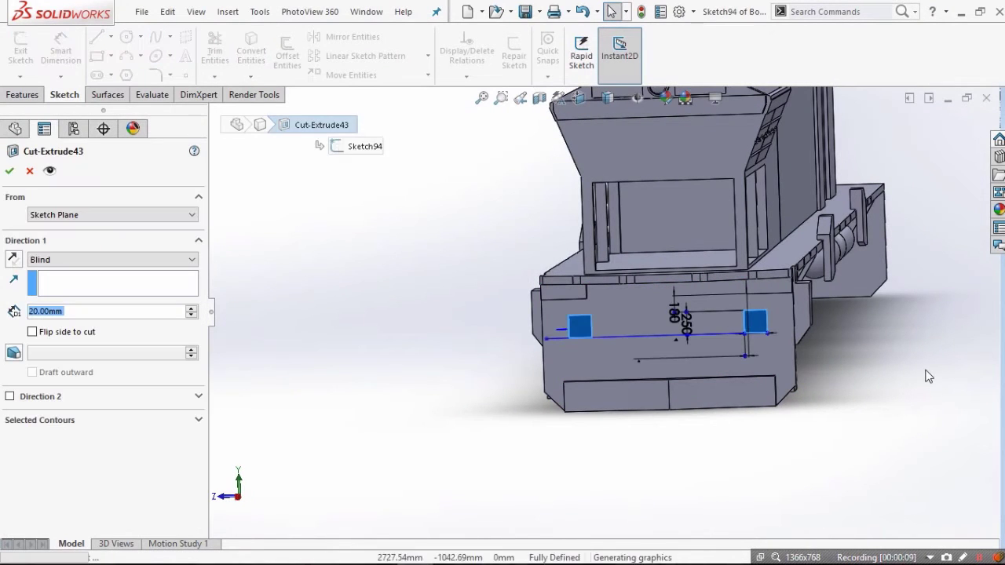
Step: View Cut-Extrude43's sketch head-on and examine the size, offsets and centreline symmetry of its two squares
{"action": "key", "text": "ctrl+8"}
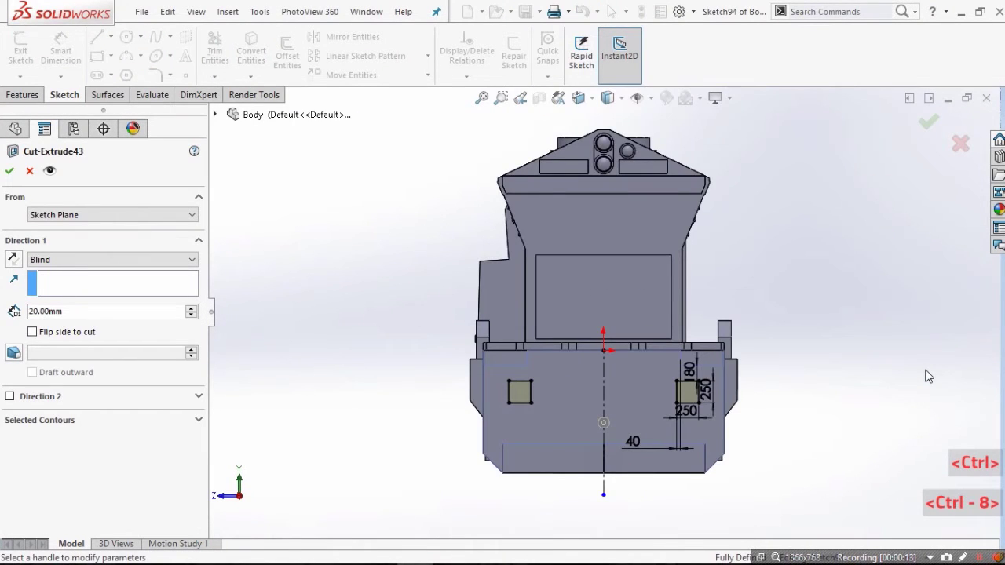
{"action": "scroll", "coordinate": [653, 448], "scroll_direction": "down", "scroll_amount": 2}
{"action": "scroll", "coordinate": [534, 262], "scroll_direction": "down", "scroll_amount": 2}
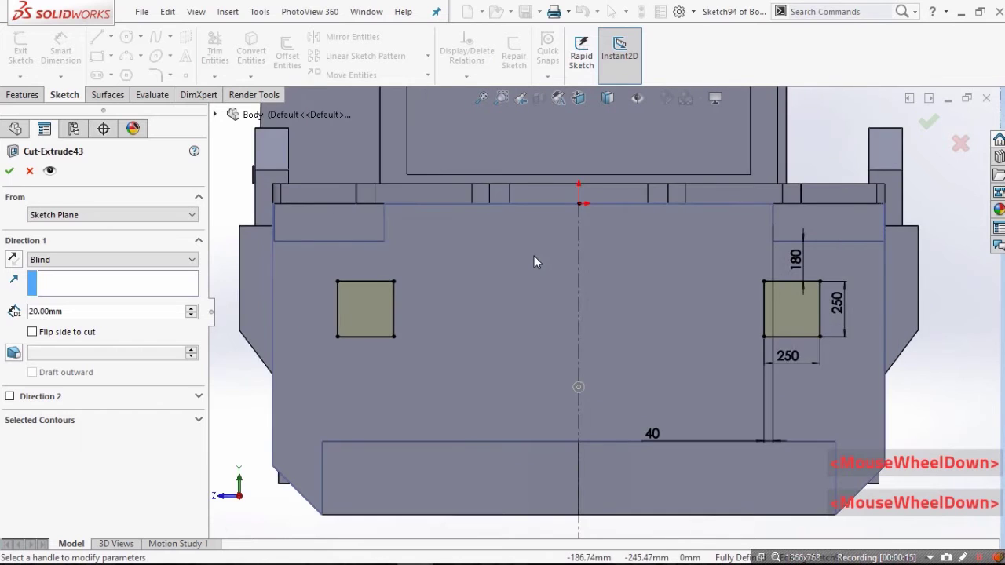
{"action": "middle_click_drag", "start_coordinate": [515, 263], "coordinate": [510, 262]}
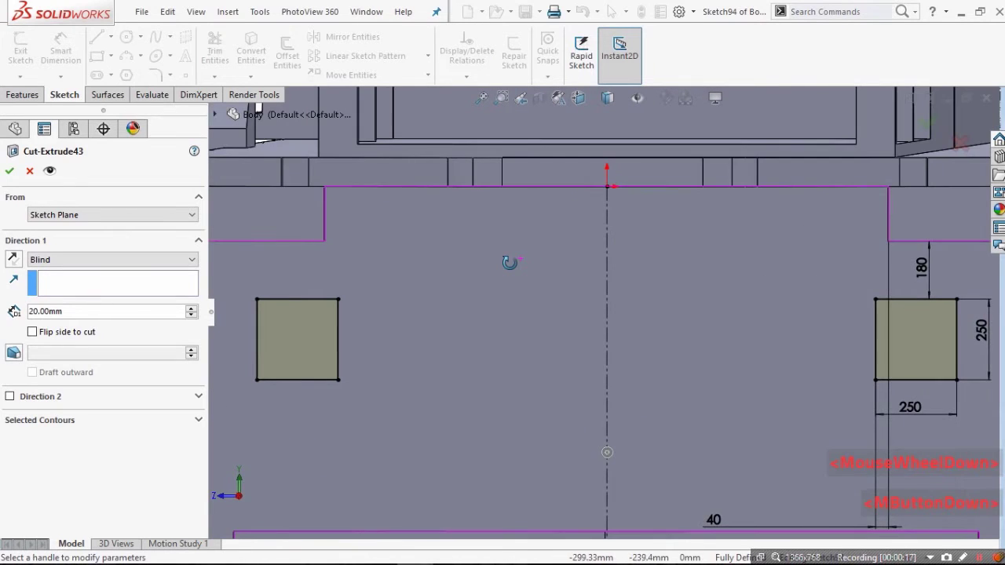
{"action": "scroll", "coordinate": [614, 322], "scroll_direction": "up", "scroll_amount": 3}
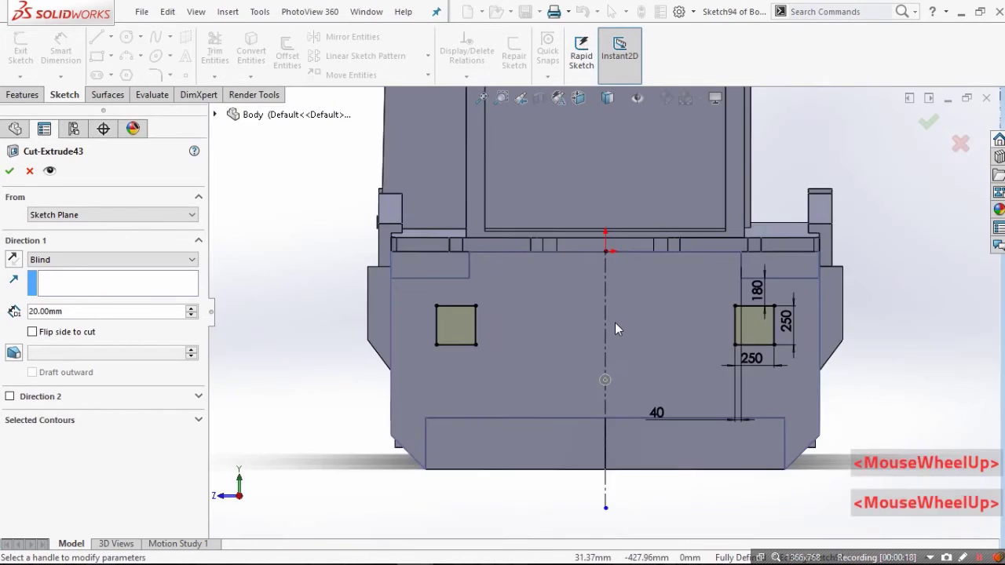
{"action": "scroll", "coordinate": [615, 323], "scroll_direction": "down", "scroll_amount": 1}
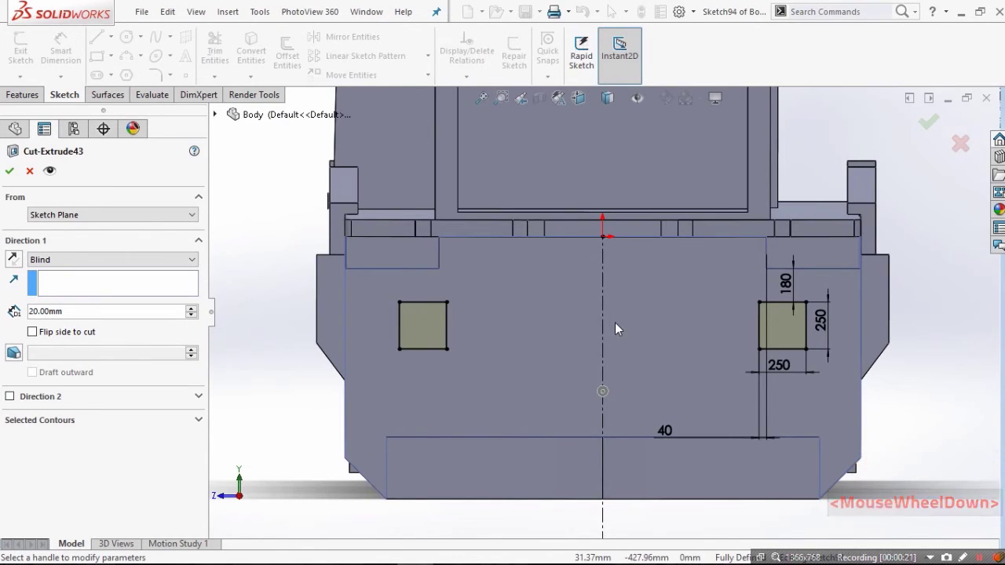
Step: Examine Cut-Extrude43's Blind depth preview at one square recess from an angle, and close the feature
{"action": "middle_click_drag", "start_coordinate": [615, 323], "coordinate": [687, 375]}
{"action": "scroll", "coordinate": [682, 379], "scroll_direction": "down", "scroll_amount": 4}
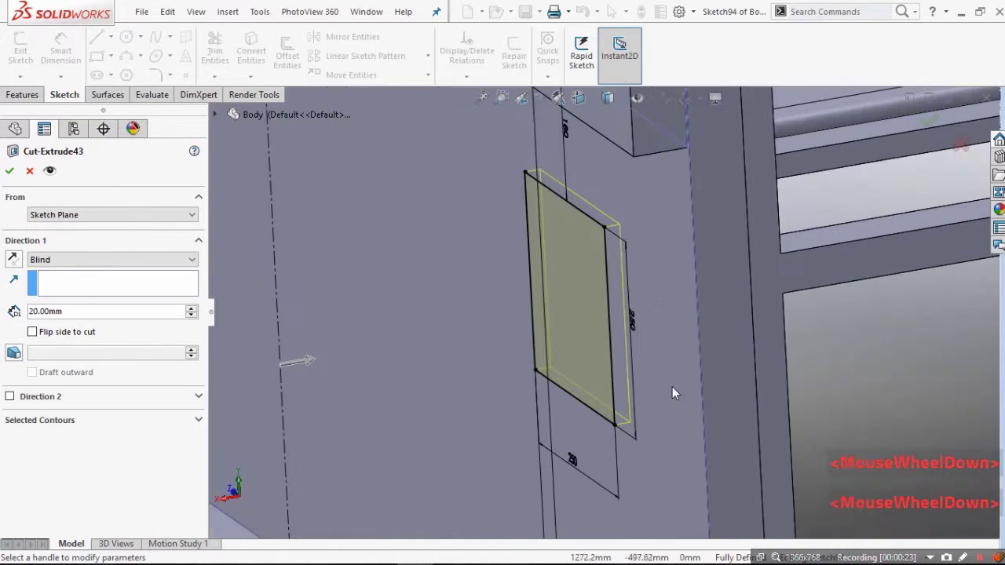
{"action": "scroll", "coordinate": [573, 368], "scroll_direction": "up", "scroll_amount": 5}
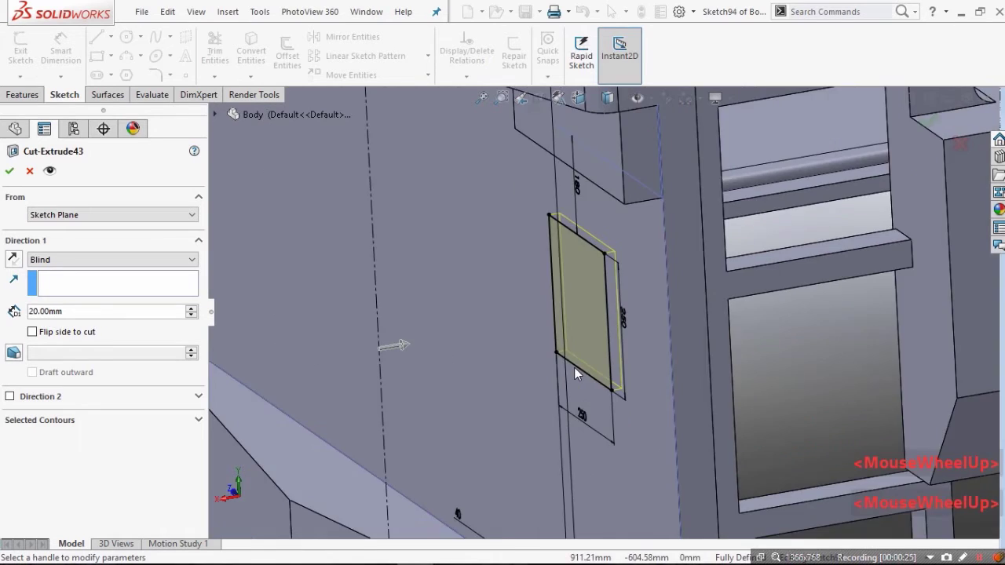
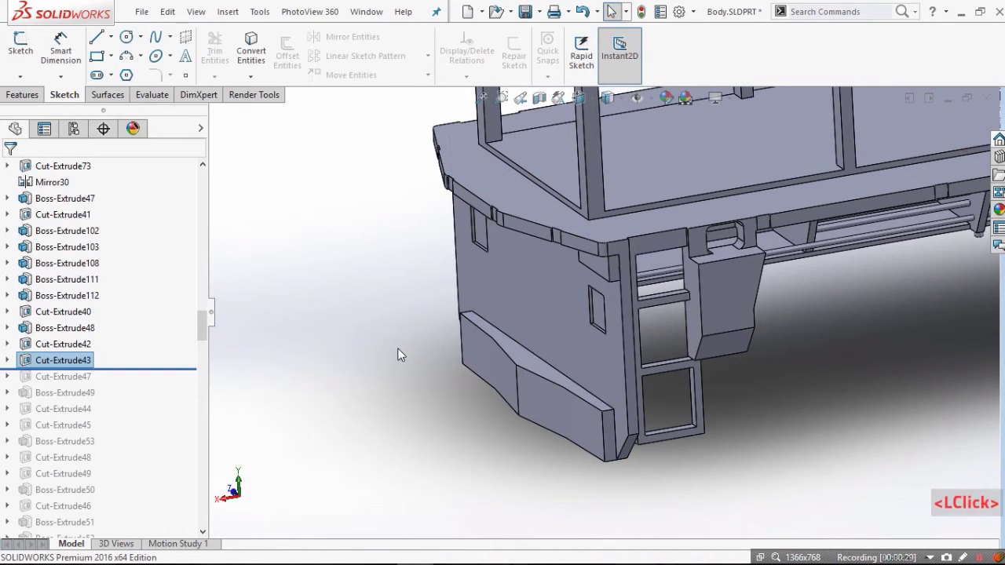
Step: Roll the feature history forward to include Cut-Extrude47 and open this cut in the opposite end plate for editing
{"action": "scroll", "coordinate": [398, 348], "scroll_direction": "up", "scroll_amount": 1}
{"action": "middle_click_drag", "start_coordinate": [397, 347], "coordinate": [507, 298]}
{"action": "scroll", "coordinate": [507, 298], "scroll_direction": "up", "scroll_amount": 1}
{"action": "scroll", "coordinate": [525, 238], "scroll_direction": "down", "scroll_amount": 2}
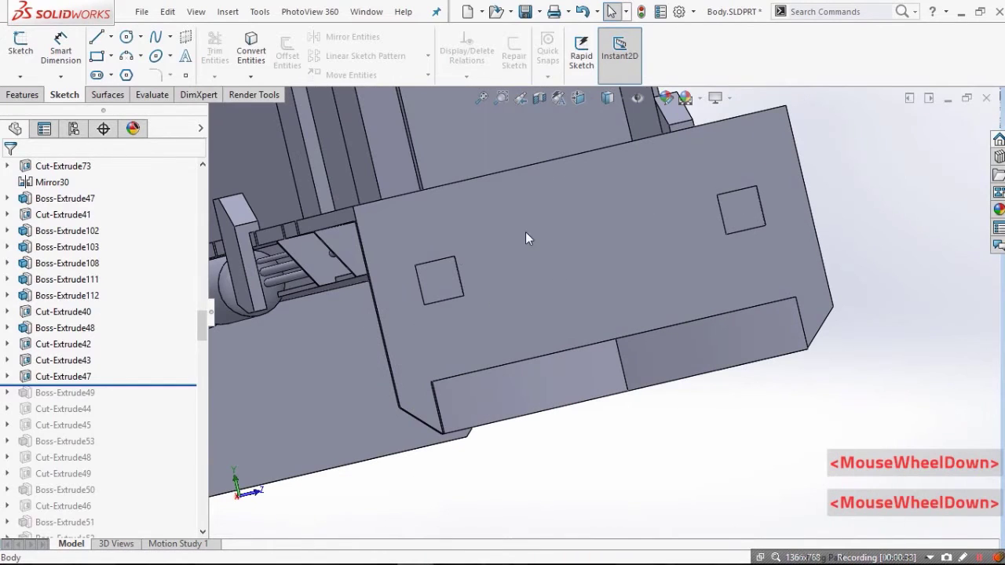
{"action": "left_click", "coordinate": [79, 330]}
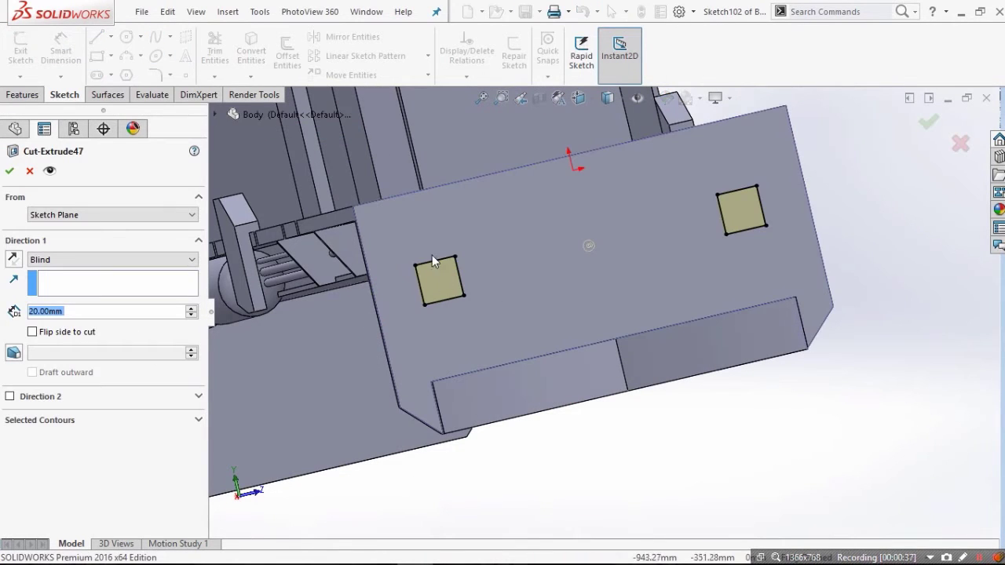
Step: Examine Cut-Extrude47's two square profiles and Blind depth on the end plate, and close the feature
{"action": "middle_click_drag", "start_coordinate": [328, 442], "coordinate": [340, 380]}
{"action": "scroll", "coordinate": [339, 379], "scroll_direction": "up", "scroll_amount": 1}
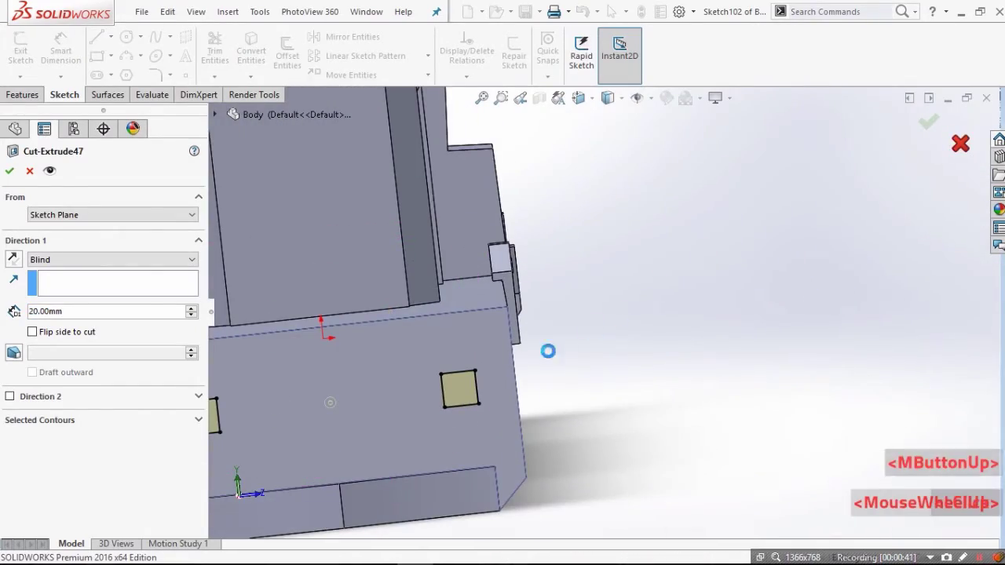
{"action": "left_click", "coordinate": [485, 351]}
Step: Roll the feature history forward to include Boss-Extrude49 and open this central block on the cab-end plate for editing
{"action": "scroll", "coordinate": [477, 335], "scroll_direction": "down", "scroll_amount": 1}
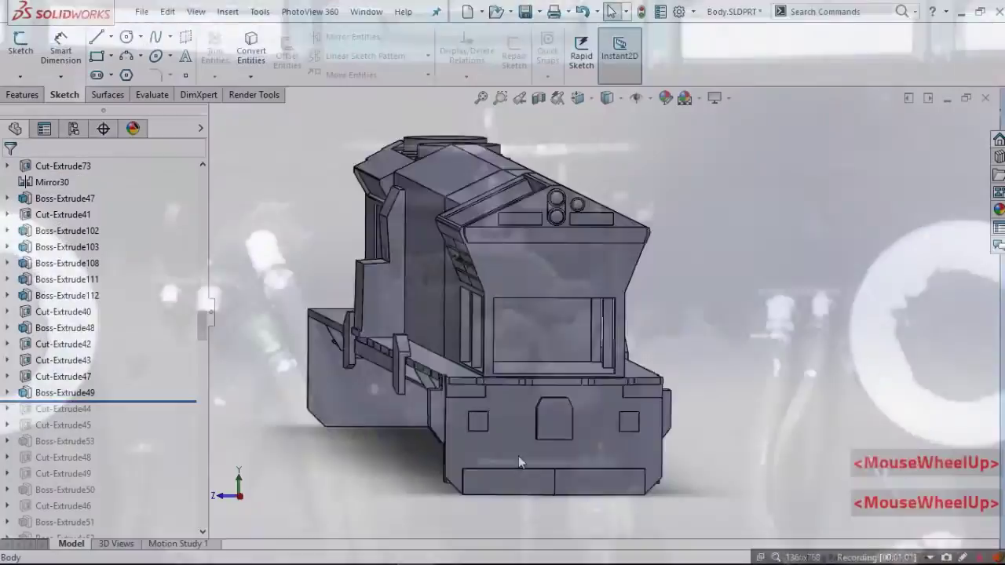
{"action": "scroll", "coordinate": [646, 287], "scroll_direction": "down", "scroll_amount": 1}
{"action": "middle_click_drag", "start_coordinate": [646, 288], "coordinate": [713, 220]}
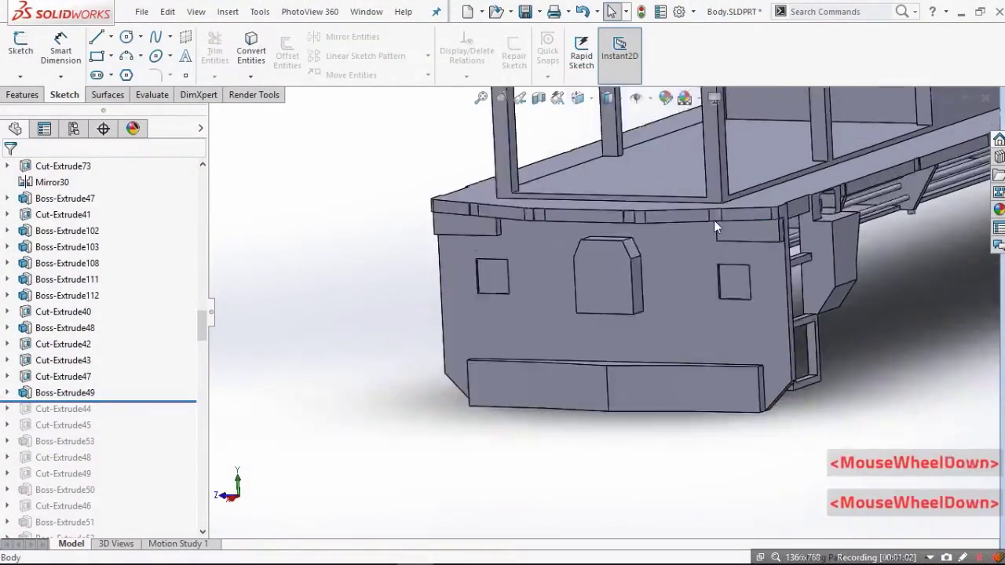
{"action": "scroll", "coordinate": [714, 220], "scroll_direction": "down", "scroll_amount": 2}
{"action": "left_click", "coordinate": [60, 395]}
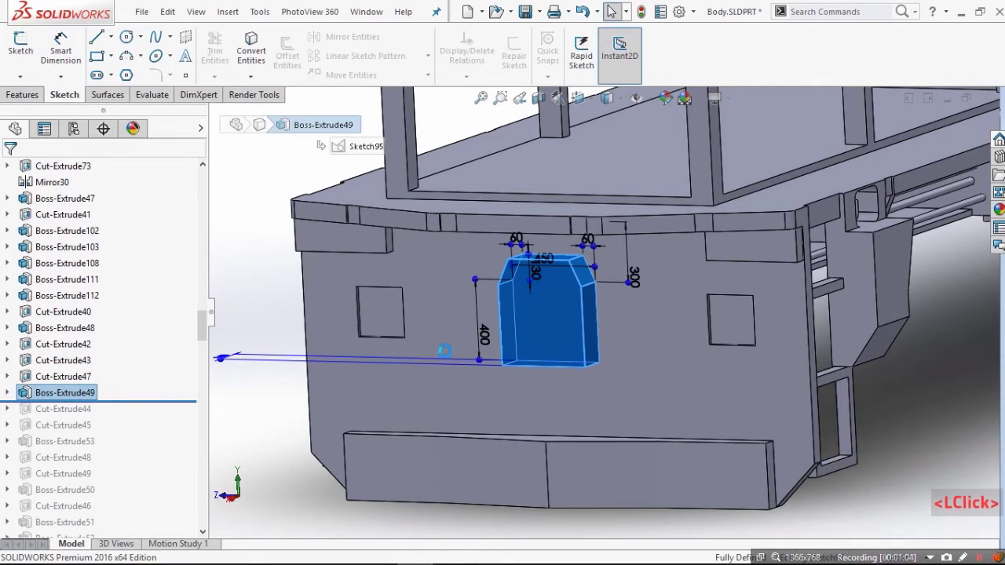
Step: Examine Boss-Extrude49's Blind preview and selected contours, and view its chamfer-topped sketch head-on to read the dimensions
{"action": "scroll", "coordinate": [593, 316], "scroll_direction": "up", "scroll_amount": 2}
{"action": "scroll", "coordinate": [567, 308], "scroll_direction": "down", "scroll_amount": 3}
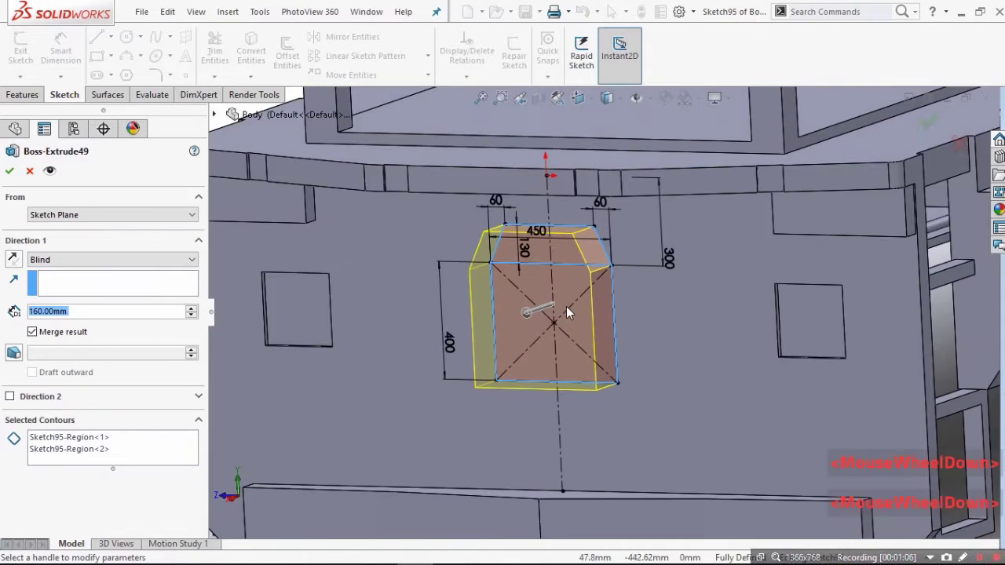
{"action": "middle_click_drag", "start_coordinate": [567, 308], "coordinate": [566, 283]}
{"action": "key", "text": "ctrl+8"}
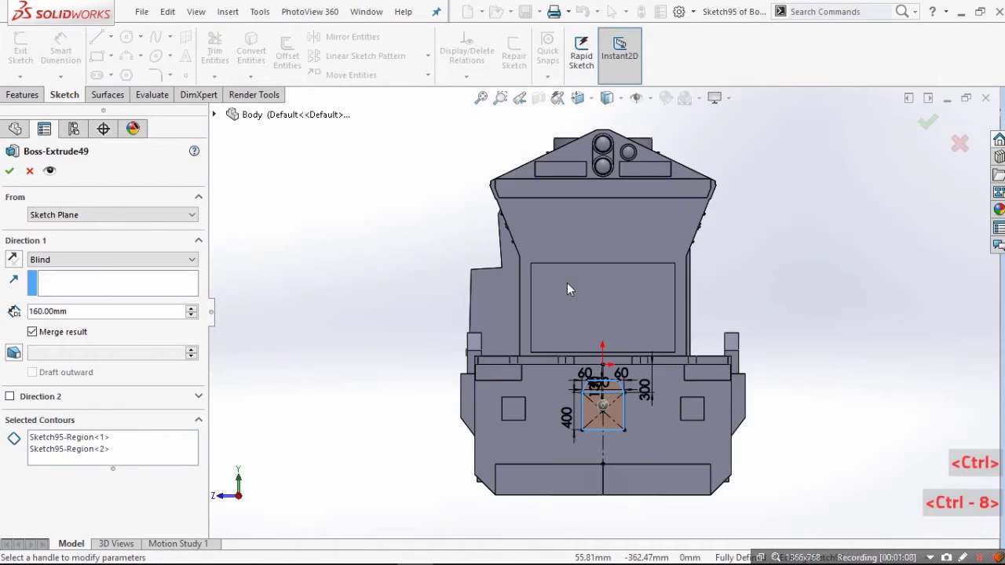
{"action": "scroll", "coordinate": [642, 430], "scroll_direction": "down", "scroll_amount": 3}
{"action": "scroll", "coordinate": [645, 454], "scroll_direction": "down", "scroll_amount": 1}
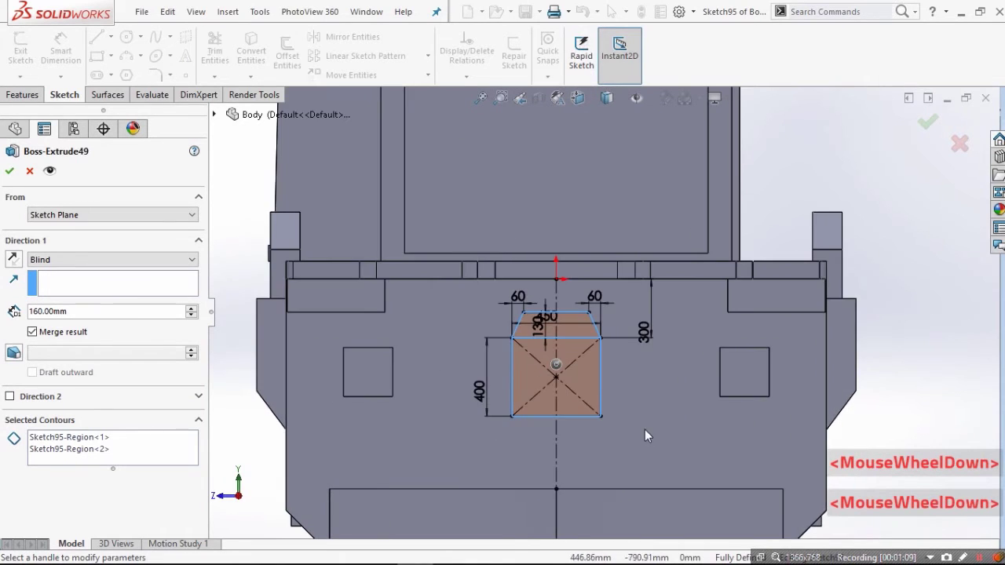
Step: Examine the dimensions and two selected contour regions of Boss-Extrude49's sketch, and close the feature
{"action": "scroll", "coordinate": [658, 347], "scroll_direction": "down", "scroll_amount": 2}
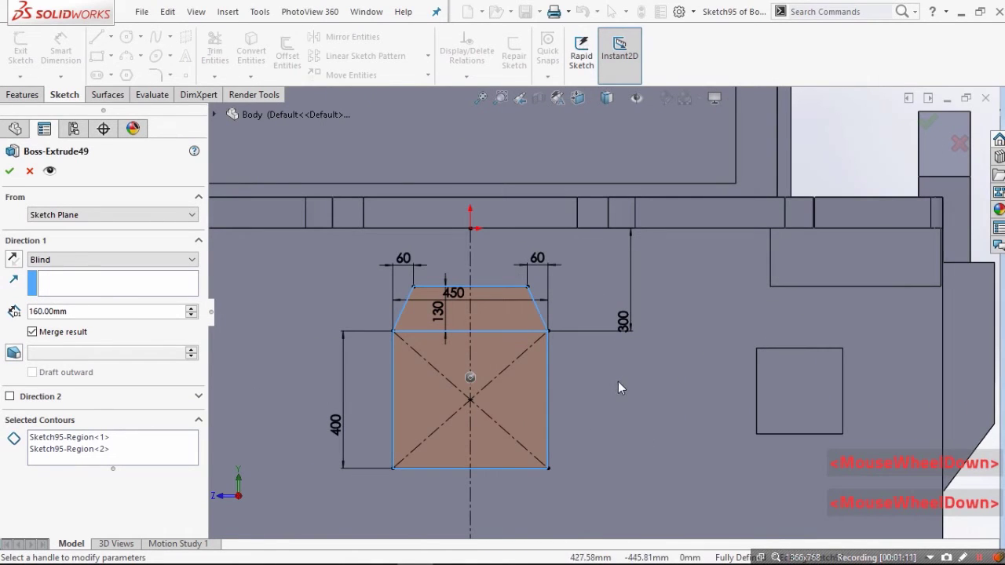
{"action": "scroll", "coordinate": [619, 365], "scroll_direction": "up", "scroll_amount": 2}
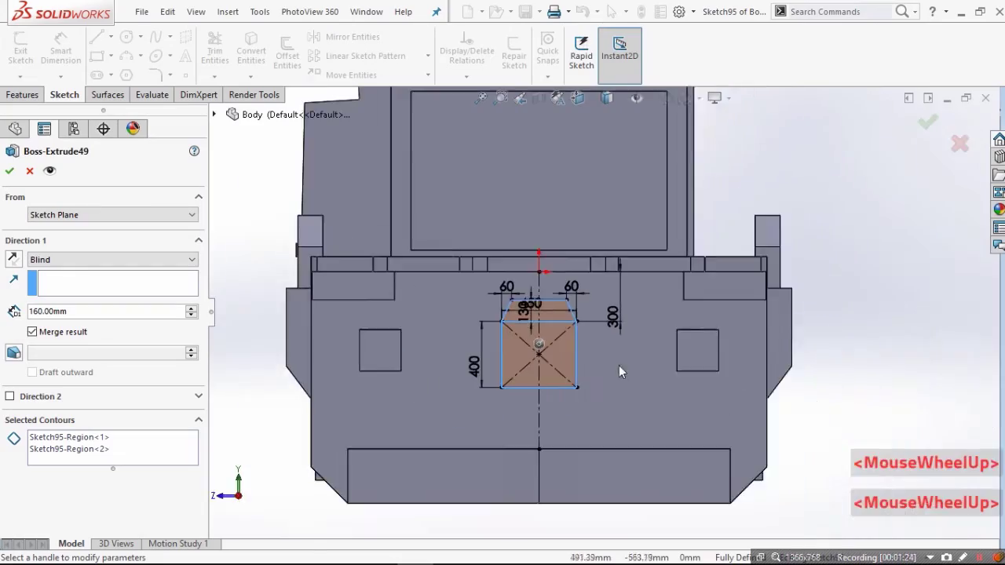
{"action": "mouse_move", "coordinate": [619, 365]}
{"action": "middle_mouse_down"}
{"action": "mouse_move", "coordinate": [525, 419]}
{"action": "mouse_move", "coordinate": [508, 353]}
{"action": "mouse_move", "coordinate": [526, 344]}
{"action": "middle_mouse_up"}
{"action": "scroll", "coordinate": [529, 428], "scroll_direction": "down", "scroll_amount": 3}
{"action": "left_click", "coordinate": [152, 452]}
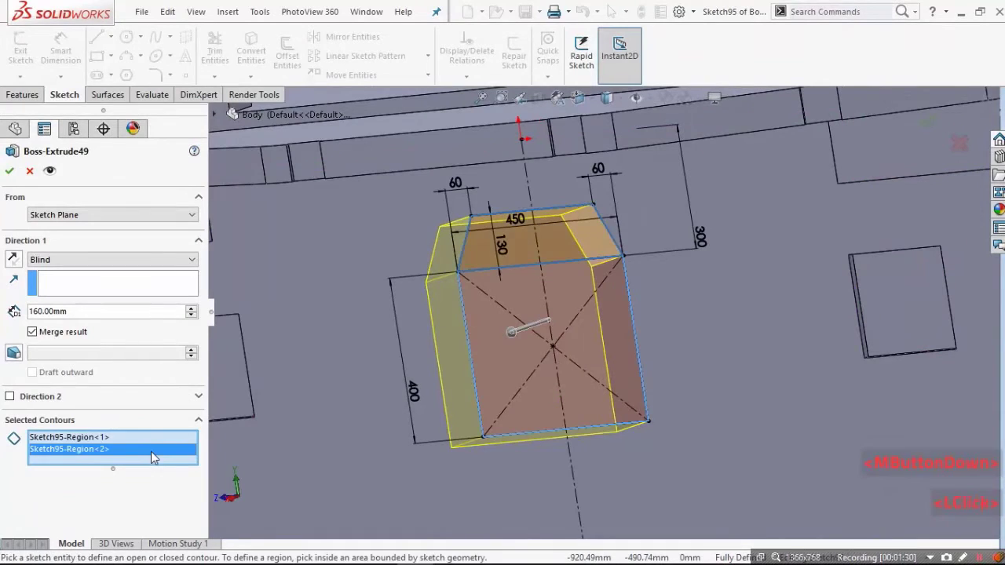
{"action": "left_click", "coordinate": [84, 441]}
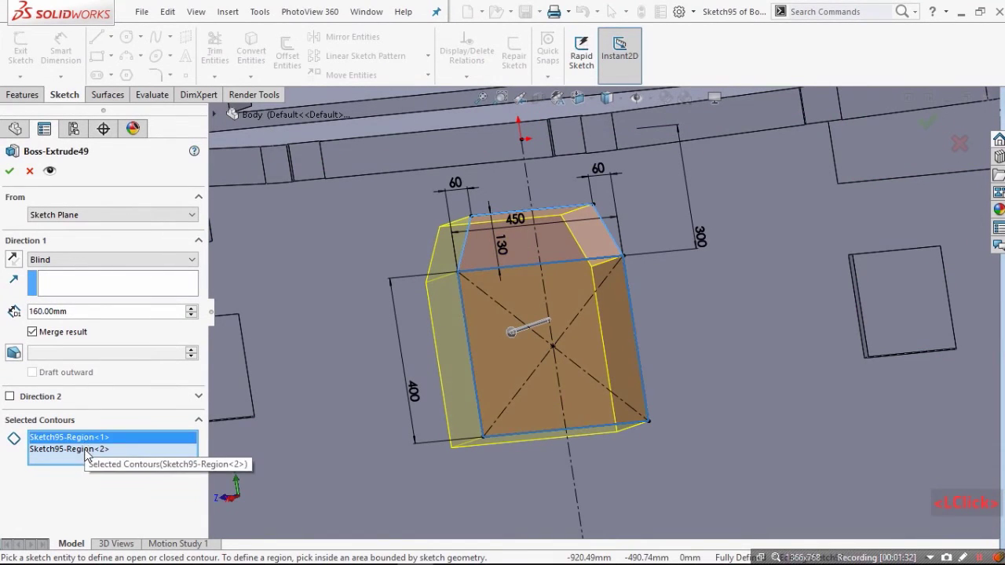
{"action": "left_click", "coordinate": [30, 171]}
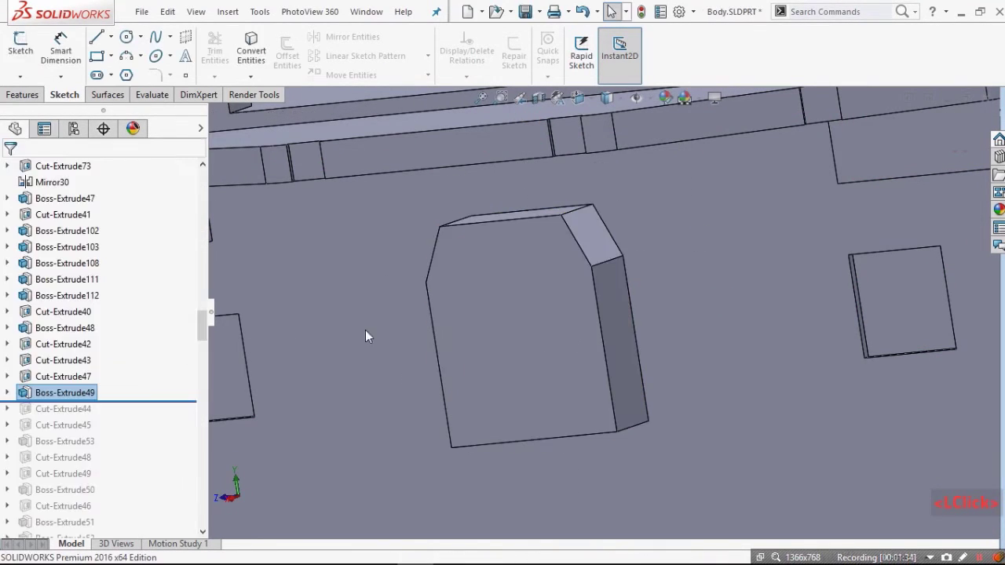
Step: Roll the feature history forward to include Cut-Extrude44 and open this cut on the central block's top for editing
{"action": "scroll", "coordinate": [556, 357], "scroll_direction": "up", "scroll_amount": 2}
{"action": "left_click", "coordinate": [290, 391]}
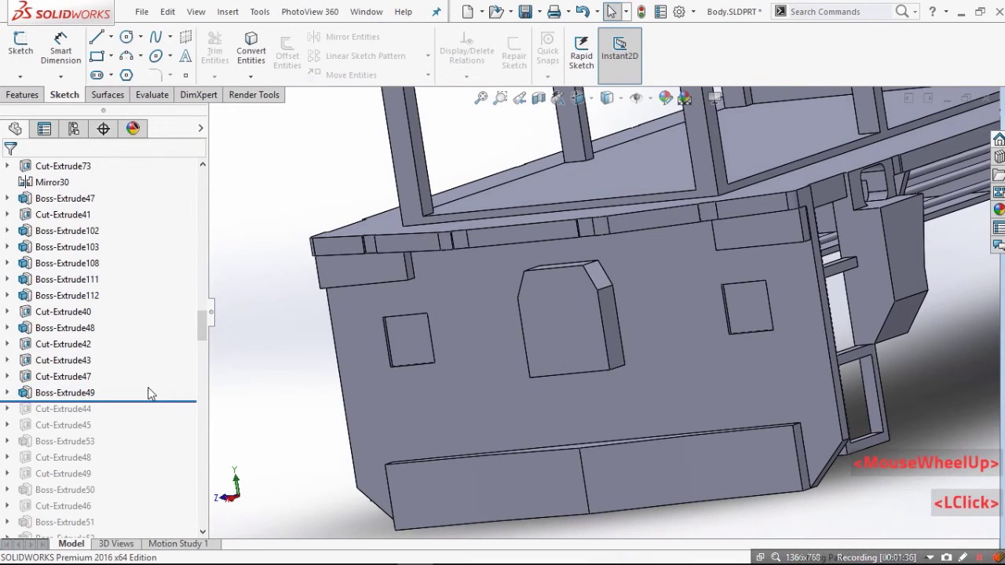
{"action": "left_click_drag", "start_coordinate": [148, 400], "coordinate": [58, 418]}
{"action": "left_click", "coordinate": [68, 415]}
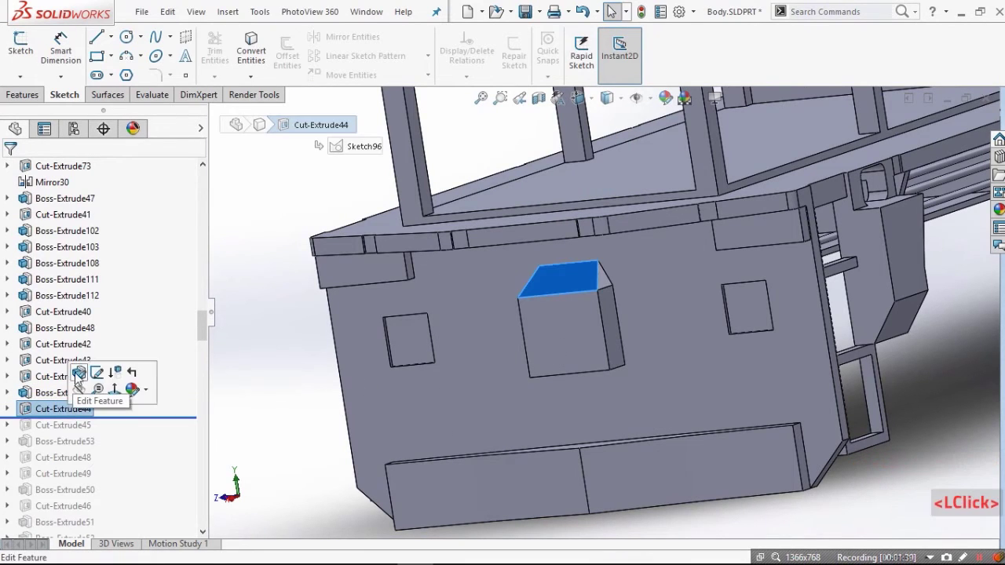
{"action": "left_click", "coordinate": [76, 375]}
Step: Examine Cut-Extrude44's triangular profile and Up To Next cut across the central block from several angles, and close the feature
{"action": "scroll", "coordinate": [638, 300], "scroll_direction": "down", "scroll_amount": 2}
{"action": "scroll", "coordinate": [635, 293], "scroll_direction": "down", "scroll_amount": 2}
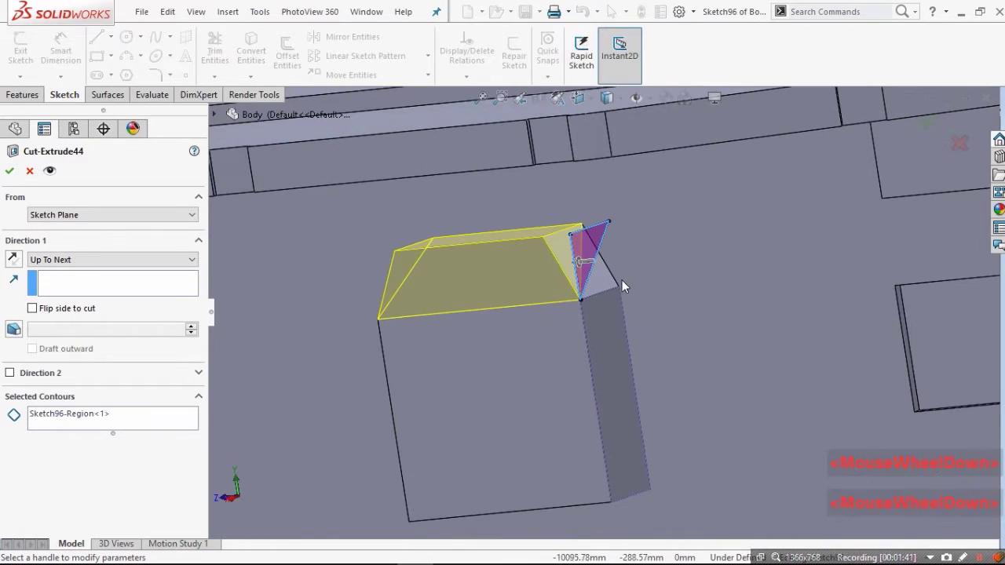
{"action": "scroll", "coordinate": [596, 311], "scroll_direction": "down", "scroll_amount": 2}
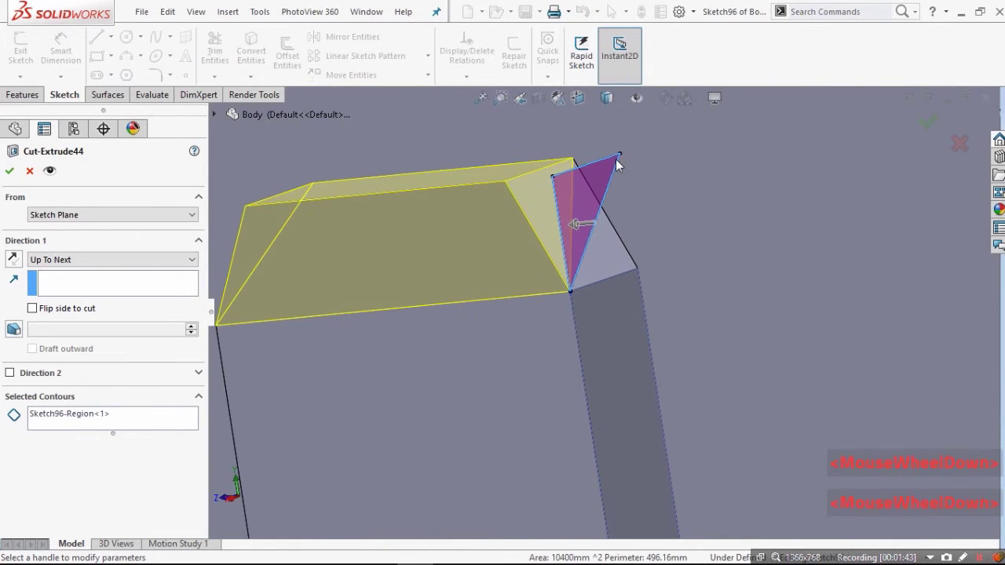
{"action": "middle_click_drag", "start_coordinate": [549, 293], "coordinate": [486, 263]}
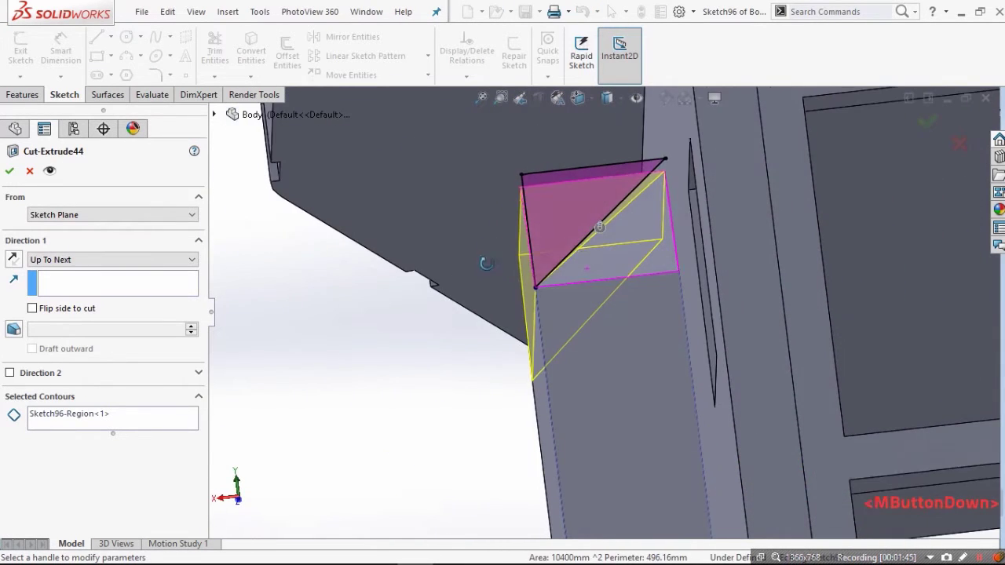
{"action": "middle_click_drag", "start_coordinate": [534, 285], "coordinate": [471, 328]}
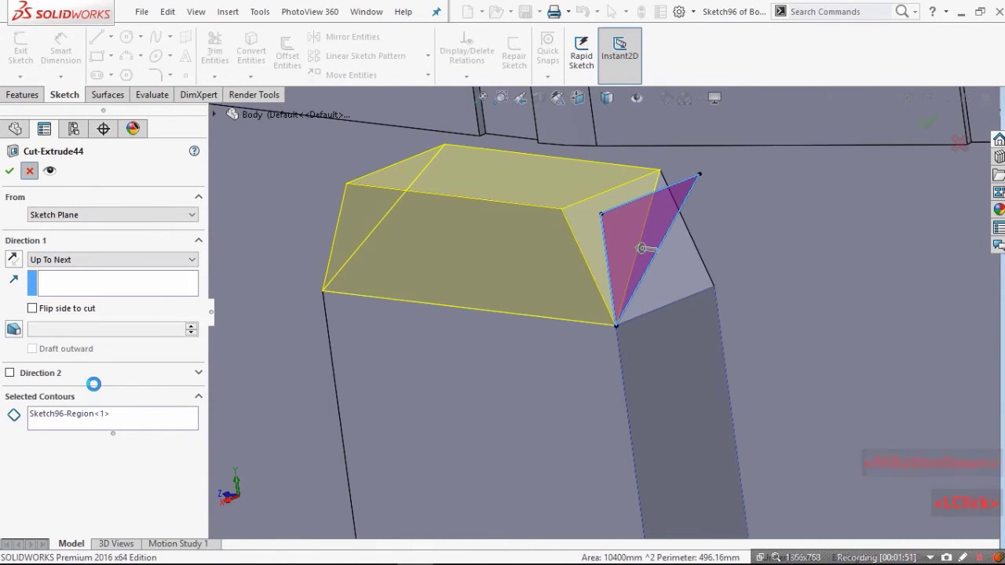
Step: Roll the feature history forward to include Cut-Extrude45 and open this cut in the central block's front face for editing
{"action": "left_click", "coordinate": [81, 425]}
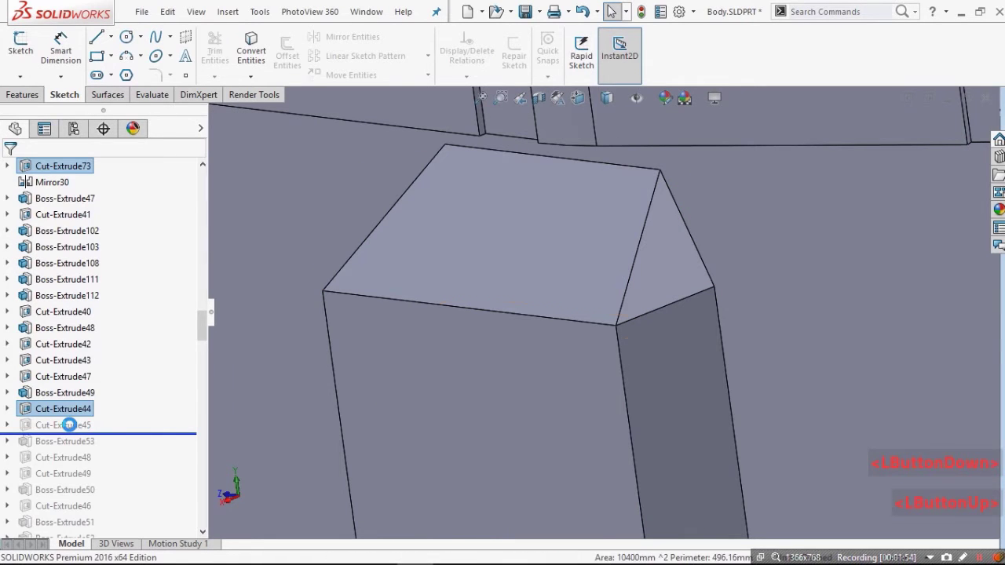
{"action": "left_click", "coordinate": [69, 425]}
{"action": "left_click", "coordinate": [79, 390]}
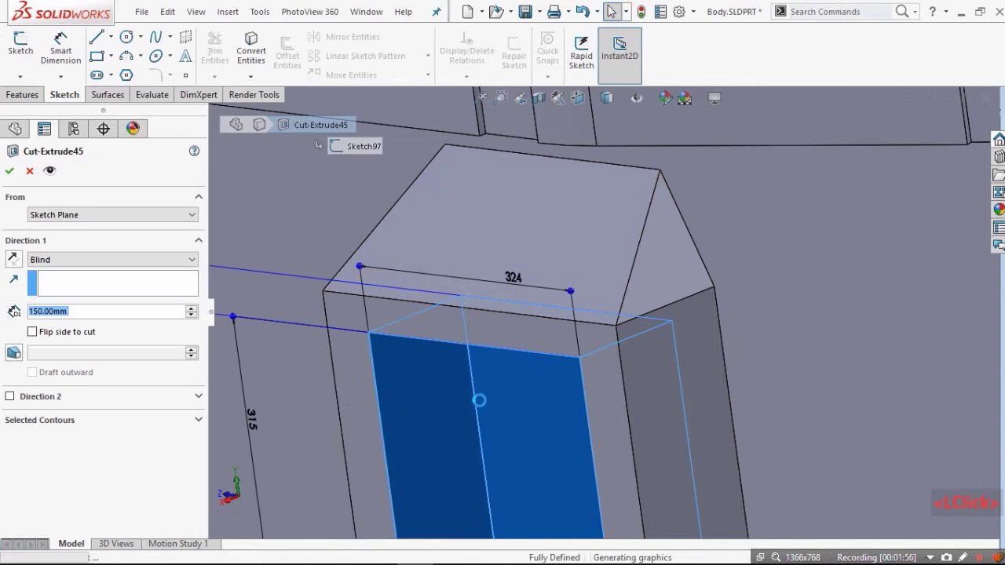
Step: Examine Cut-Extrude45's rectangular profile, its dimensions and Blind depth on the block's front face, and close the feature
{"action": "scroll", "coordinate": [497, 393], "scroll_direction": "up", "scroll_amount": 10}
{"action": "middle_click_drag", "start_coordinate": [581, 314], "coordinate": [607, 359]}
{"action": "scroll", "coordinate": [608, 359], "scroll_direction": "down", "scroll_amount": 5}
{"action": "mouse_move", "coordinate": [568, 305]}
{"action": "middle_mouse_down"}
{"action": "mouse_move", "coordinate": [554, 285]}
{"action": "mouse_move", "coordinate": [529, 291]}
{"action": "mouse_move", "coordinate": [521, 361]}
{"action": "mouse_move", "coordinate": [473, 345]}
{"action": "mouse_move", "coordinate": [498, 386]}
{"action": "mouse_move", "coordinate": [516, 314]}
{"action": "mouse_move", "coordinate": [576, 289]}
{"action": "middle_mouse_up"}
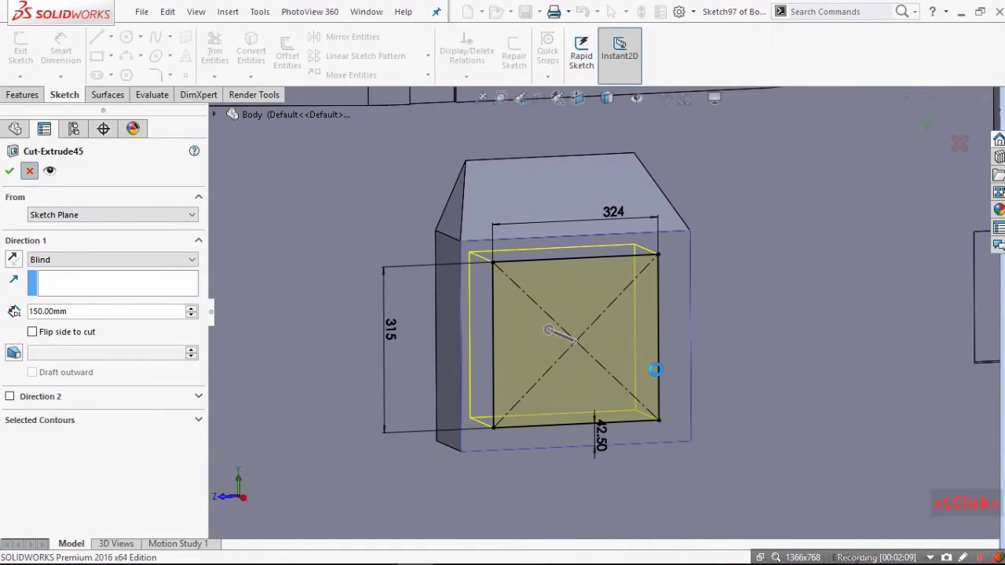
Step: Roll the feature history forward to include Boss-Extrude53 and inspect this matching central block on the opposite end plate
{"action": "scroll", "coordinate": [651, 373], "scroll_direction": "up", "scroll_amount": 10}
{"action": "middle_click_drag", "start_coordinate": [639, 346], "coordinate": [687, 219]}
{"action": "scroll", "coordinate": [539, 337], "scroll_direction": "down", "scroll_amount": 6}
{"action": "scroll", "coordinate": [88, 415], "scroll_direction": "down", "scroll_amount": 2}
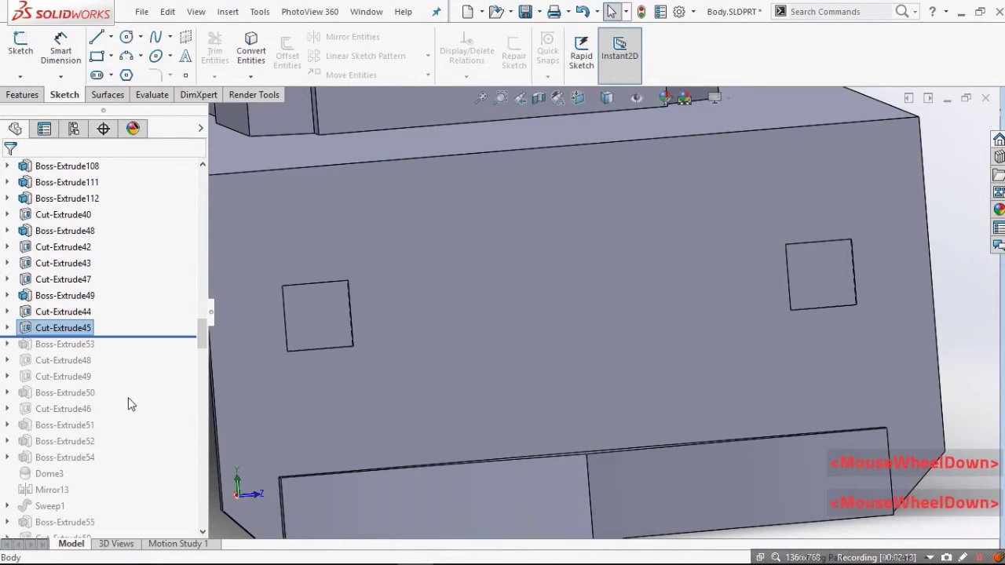
{"action": "left_click_drag", "start_coordinate": [118, 337], "coordinate": [118, 354]}
{"action": "left_click", "coordinate": [79, 344]}
{"action": "middle_click_drag", "start_coordinate": [471, 388], "coordinate": [752, 465]}
{"action": "scroll", "coordinate": [777, 271], "scroll_direction": "up", "scroll_amount": 4}
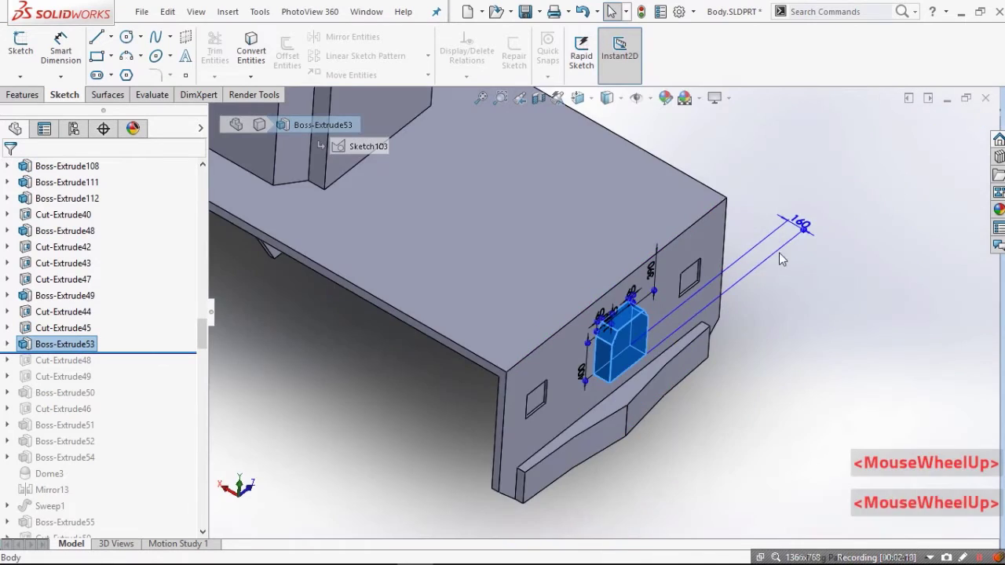
{"action": "middle_click_drag", "start_coordinate": [781, 258], "coordinate": [762, 179]}
{"action": "left_click", "coordinate": [762, 179]}
Step: Roll the feature history forward to include Cut-Extrude48 and Cut-Extrude49, the slanted top and front recess of the opposite block
{"action": "left_click_drag", "start_coordinate": [149, 354], "coordinate": [87, 380]}
{"action": "left_click", "coordinate": [87, 361]}
{"action": "left_click", "coordinate": [732, 277]}
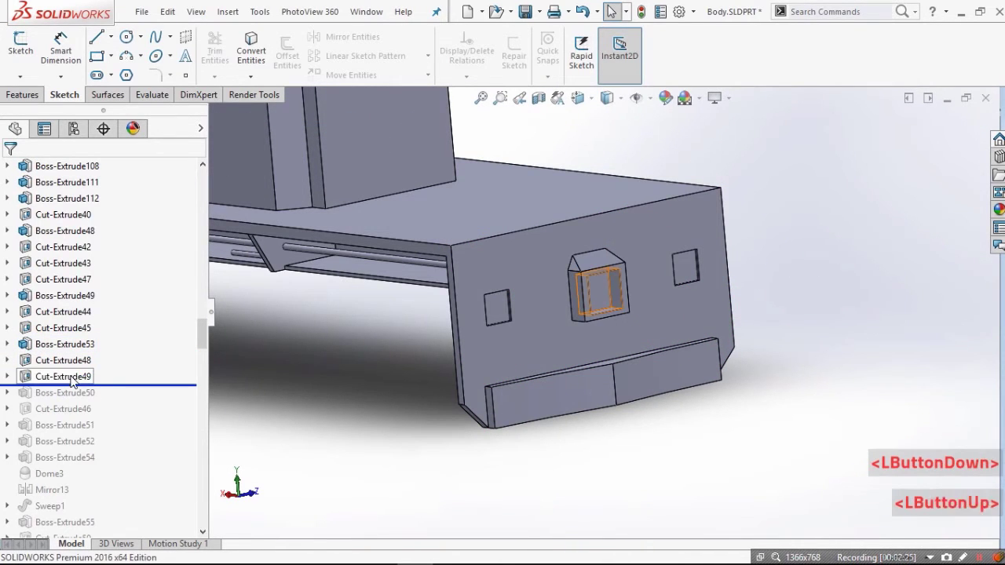
{"action": "left_click", "coordinate": [72, 380]}
{"action": "scroll", "coordinate": [652, 272], "scroll_direction": "down", "scroll_amount": 3}
{"action": "mouse_move", "coordinate": [505, 282]}
{"action": "middle_mouse_down"}
{"action": "mouse_move", "coordinate": [526, 380]}
{"action": "mouse_move", "coordinate": [402, 357]}
{"action": "mouse_move", "coordinate": [435, 322]}
{"action": "middle_mouse_up"}
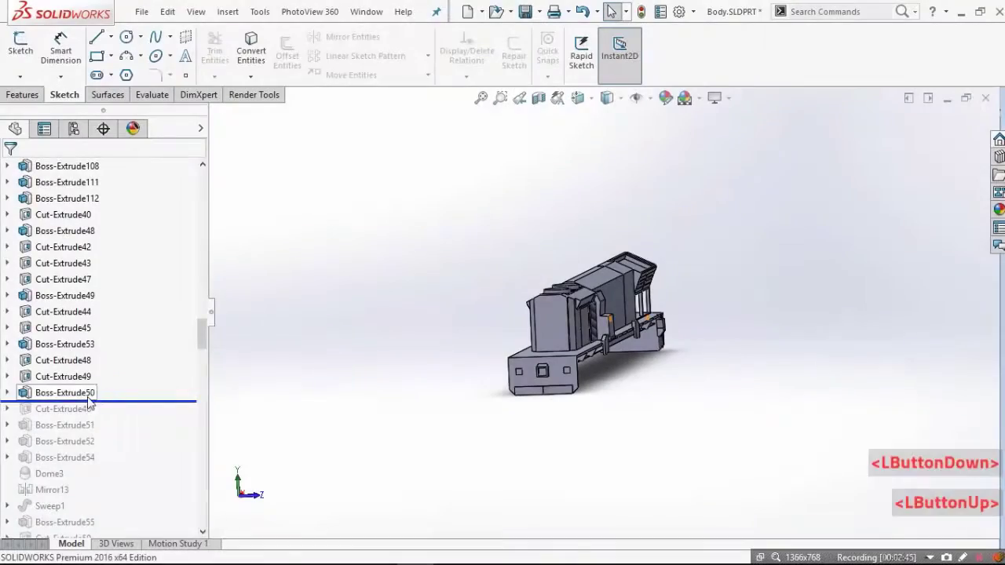
Step: Roll the feature history forward to include Boss-Extrude50 and inspect its two small brackets under the cab-end platform
{"action": "left_click", "coordinate": [79, 392]}
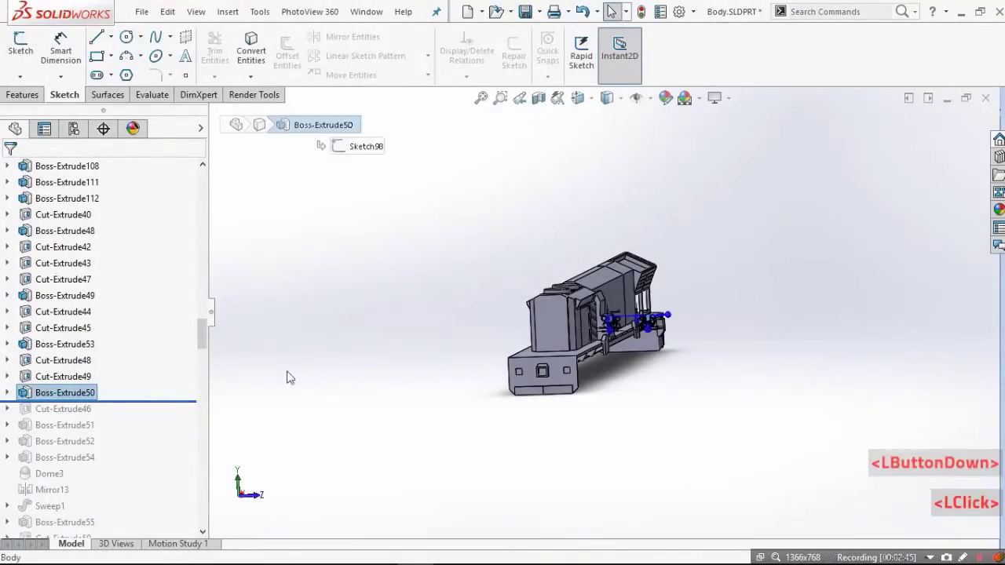
{"action": "middle_click_drag", "start_coordinate": [286, 378], "coordinate": [341, 423]}
{"action": "scroll", "coordinate": [642, 306], "scroll_direction": "down", "scroll_amount": 5}
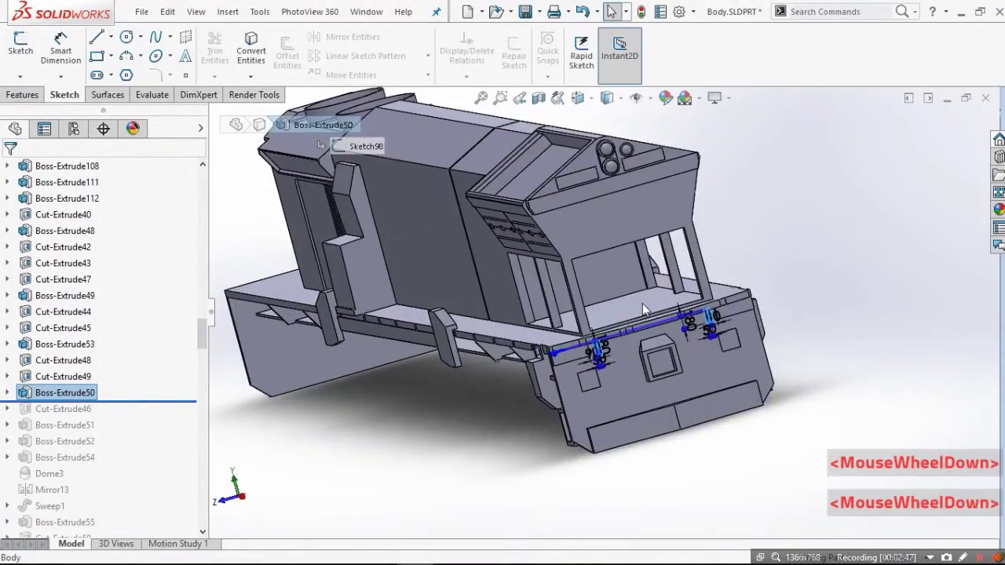
{"action": "scroll", "coordinate": [650, 339], "scroll_direction": "down", "scroll_amount": 4}
{"action": "scroll", "coordinate": [651, 339], "scroll_direction": "up", "scroll_amount": 3}
{"action": "left_click", "coordinate": [865, 253]}
{"action": "middle_click_drag", "start_coordinate": [598, 257], "coordinate": [487, 331]}
{"action": "scroll", "coordinate": [487, 332], "scroll_direction": "up", "scroll_amount": 3}
{"action": "scroll", "coordinate": [446, 316], "scroll_direction": "down", "scroll_amount": 5}
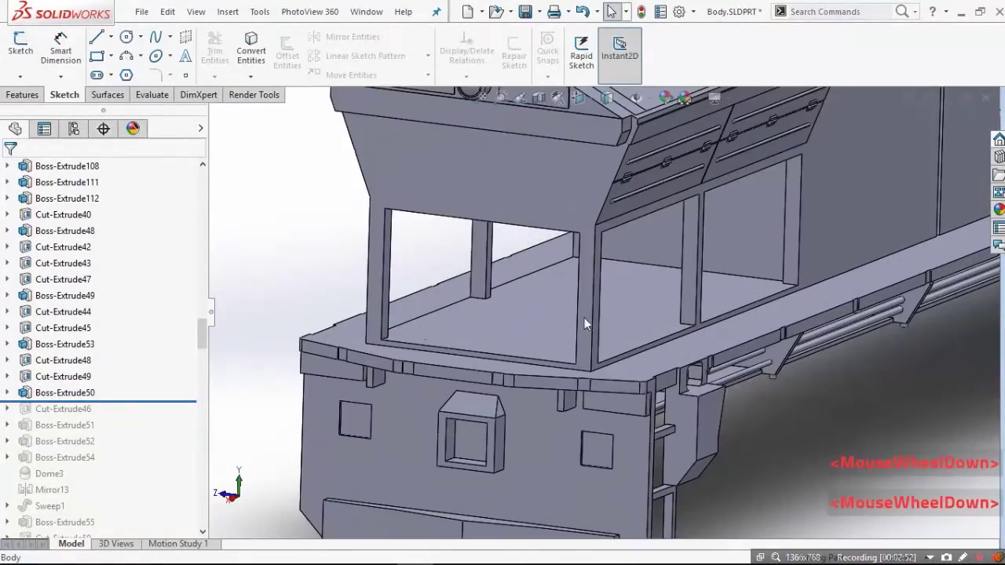
Step: Open Boss-Extrude50 for editing and view its sketch head-on
{"action": "left_click", "coordinate": [94, 393]}
{"action": "left_click", "coordinate": [119, 349]}
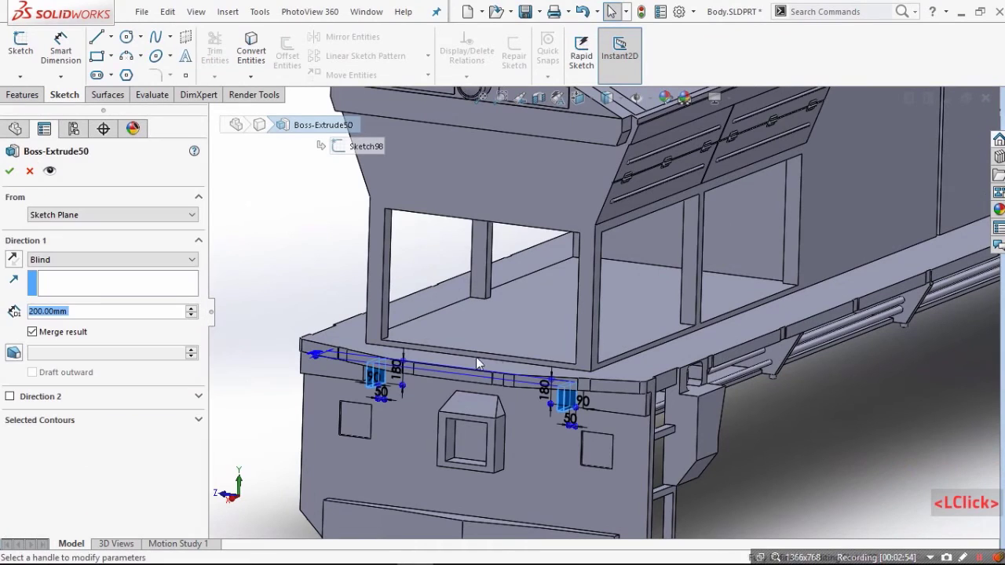
{"action": "left_click", "coordinate": [865, 448]}
{"action": "key", "text": "ctrl+8"}
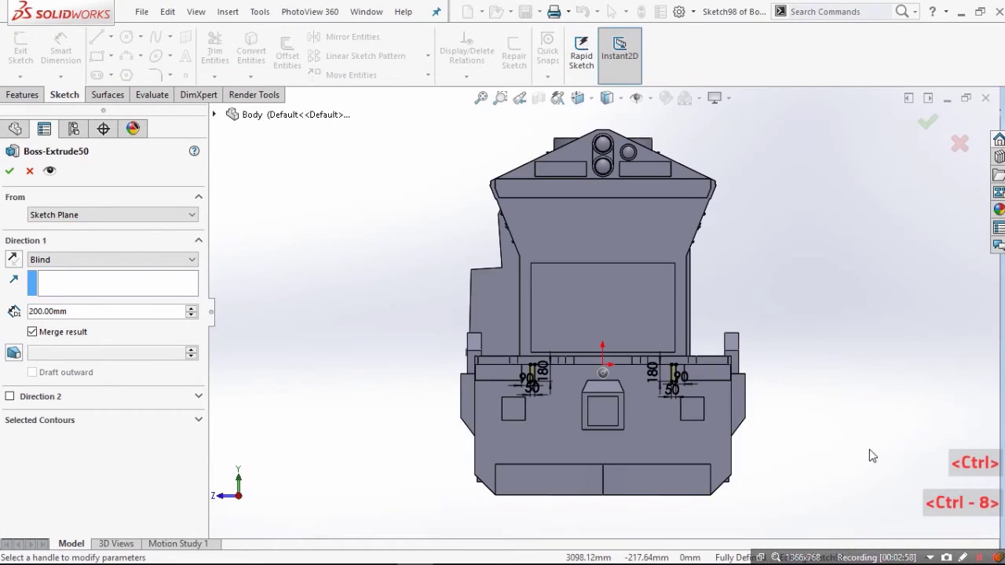
Step: Examine the dimensions of Boss-Extrude50's two narrow rectangles and the extrusion preview, and close the feature
{"action": "scroll", "coordinate": [666, 331], "scroll_direction": "down", "scroll_amount": 2}
{"action": "scroll", "coordinate": [662, 262], "scroll_direction": "down", "scroll_amount": 2}
{"action": "scroll", "coordinate": [676, 262], "scroll_direction": "down", "scroll_amount": 1}
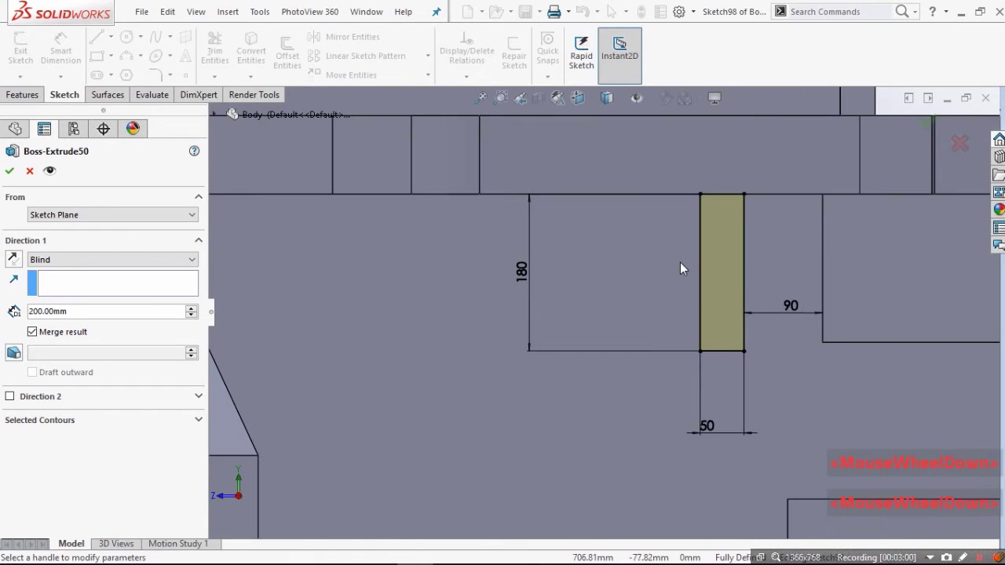
{"action": "scroll", "coordinate": [464, 291], "scroll_direction": "up", "scroll_amount": 9}
{"action": "scroll", "coordinate": [358, 290], "scroll_direction": "down", "scroll_amount": 6}
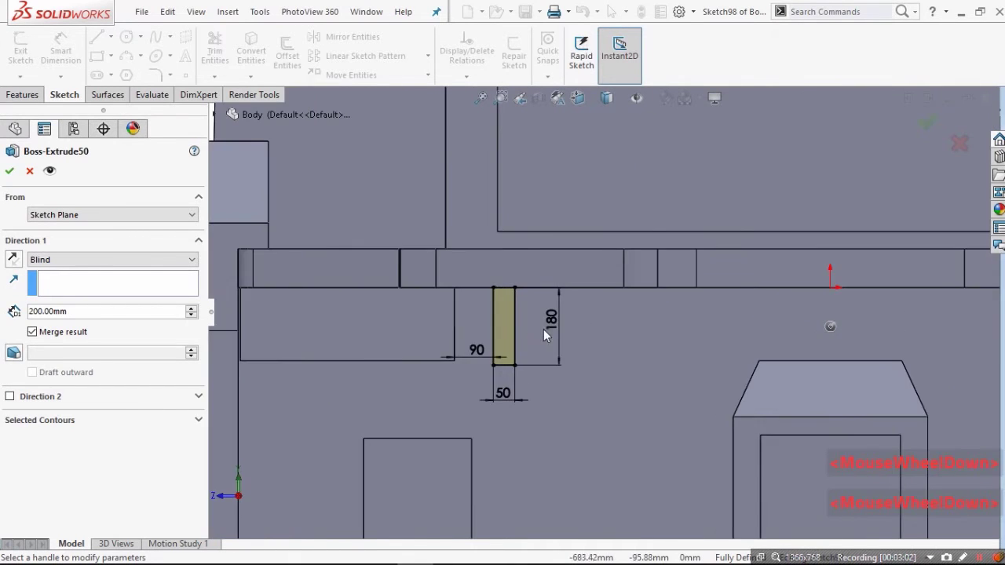
{"action": "scroll", "coordinate": [566, 326], "scroll_direction": "up", "scroll_amount": 4}
{"action": "mouse_move", "coordinate": [607, 323]}
{"action": "middle_mouse_down"}
{"action": "mouse_move", "coordinate": [520, 316]}
{"action": "mouse_move", "coordinate": [520, 283]}
{"action": "mouse_move", "coordinate": [351, 296]}
{"action": "middle_mouse_up"}
{"action": "scroll", "coordinate": [655, 223], "scroll_direction": "down", "scroll_amount": 3}
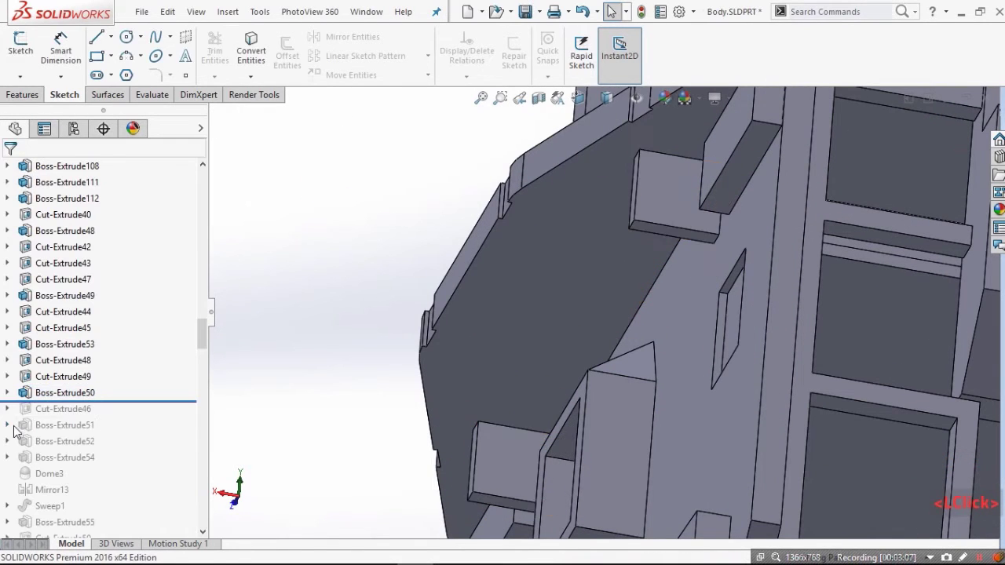
Step: Roll the feature history forward to include Cut-Extrude46, and examine its curved bracket profile and Up To Surface end condition
{"action": "left_click", "coordinate": [74, 409]}
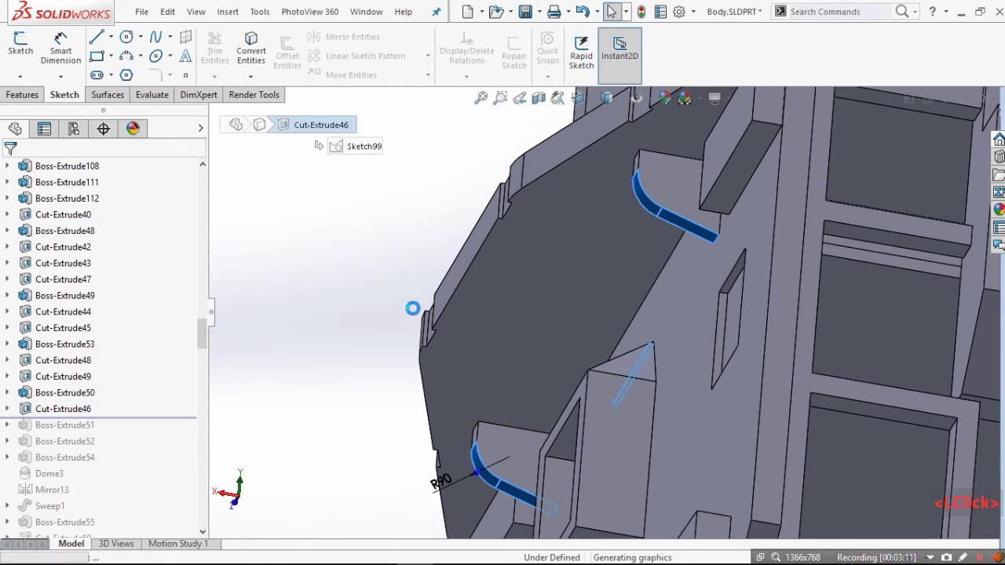
{"action": "middle_click_drag", "start_coordinate": [514, 309], "coordinate": [562, 341]}
{"action": "scroll", "coordinate": [562, 340], "scroll_direction": "down", "scroll_amount": 5}
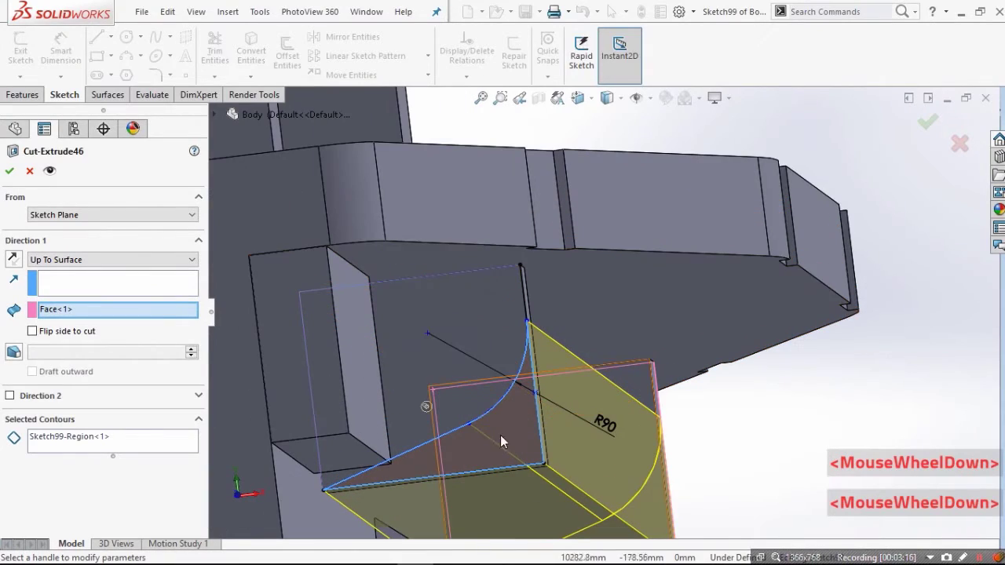
{"action": "scroll", "coordinate": [562, 362], "scroll_direction": "up", "scroll_amount": 3}
{"action": "mouse_move", "coordinate": [562, 362]}
{"action": "middle_mouse_down"}
{"action": "mouse_move", "coordinate": [477, 376]}
{"action": "mouse_move", "coordinate": [377, 326]}
{"action": "mouse_move", "coordinate": [512, 332]}
{"action": "middle_mouse_up"}
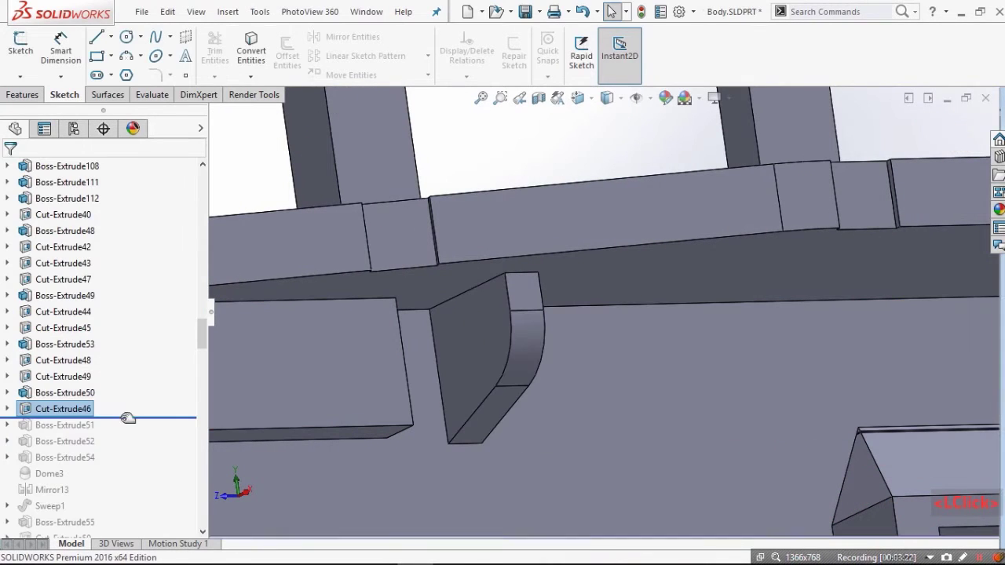
Step: Open Cut-Extrude46's sketch for editing on the side face of the small bracket
{"action": "left_click", "coordinate": [78, 406]}
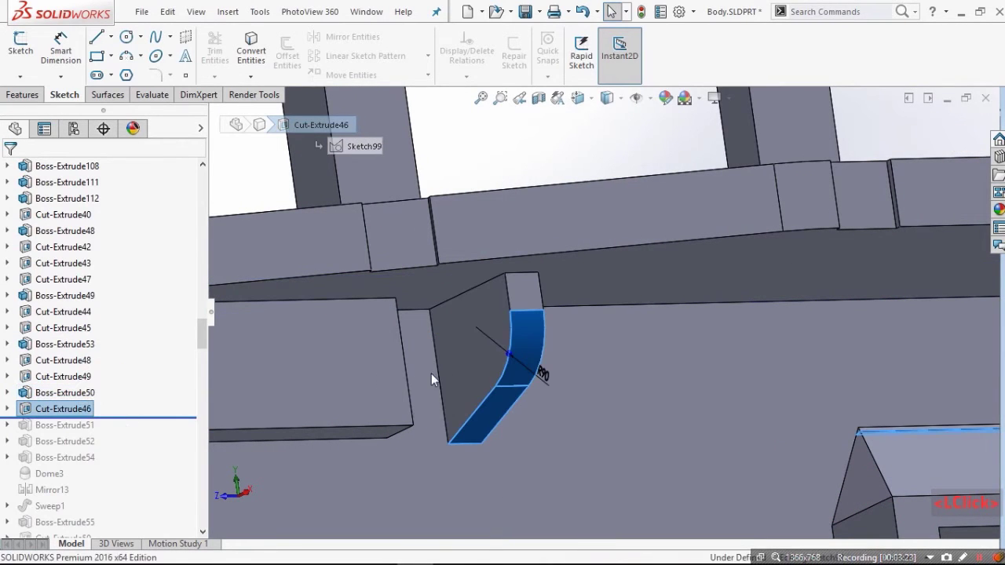
{"action": "middle_click_drag", "start_coordinate": [542, 317], "coordinate": [526, 310]}
{"action": "scroll", "coordinate": [519, 293], "scroll_direction": "down", "scroll_amount": 2}
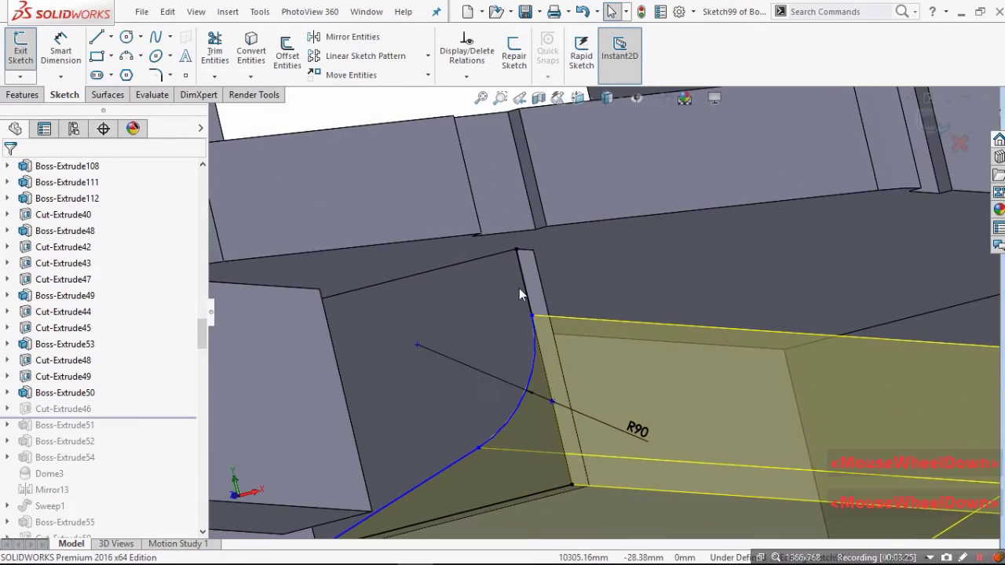
Step: Check the relations of the short line above the R90 arc, and shift their shared endpoint along the bracket's front edge
{"action": "left_click", "coordinate": [530, 295]}
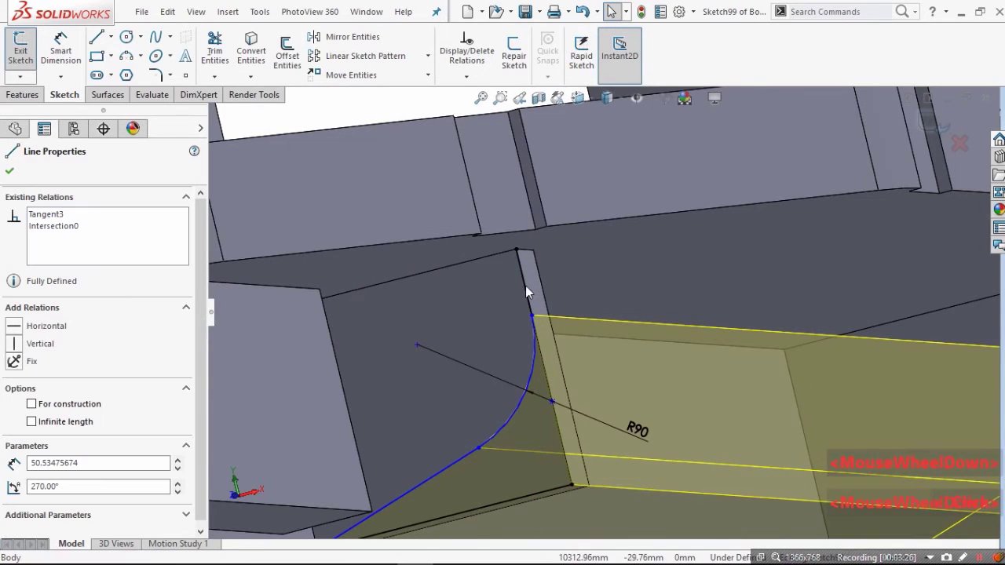
{"action": "left_click", "coordinate": [44, 216]}
{"action": "key", "text": "Escape"}
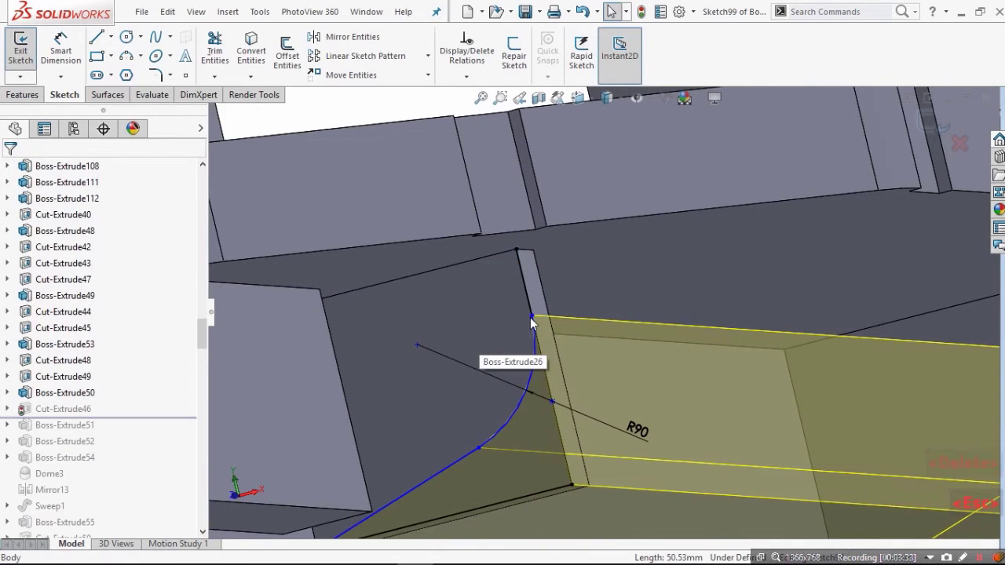
{"action": "mouse_move", "coordinate": [531, 318]}
{"action": "left_mouse_down"}
{"action": "mouse_move", "coordinate": [538, 348]}
{"action": "mouse_move", "coordinate": [509, 371]}
{"action": "left_mouse_up"}
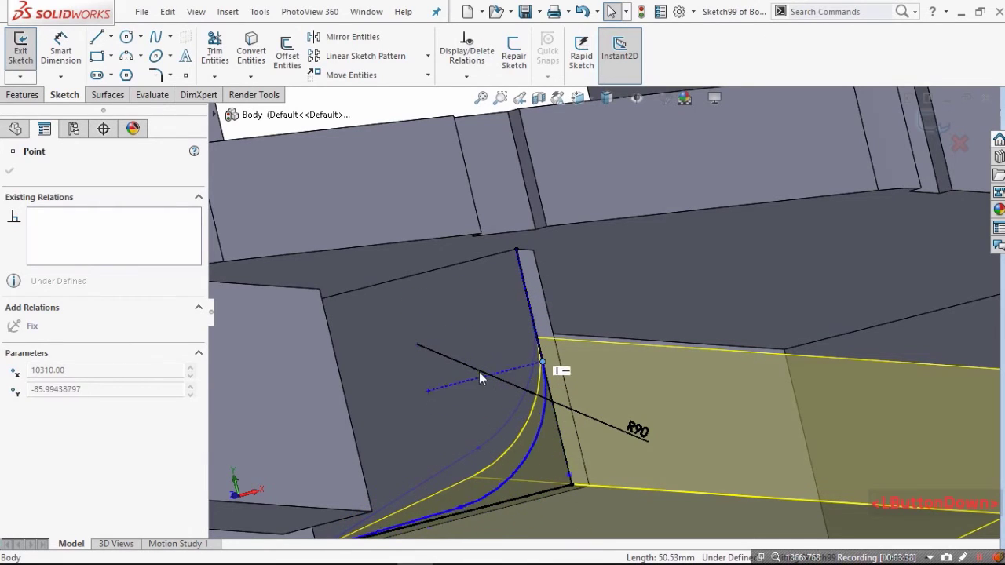
{"action": "left_click_drag", "start_coordinate": [469, 345], "coordinate": [463, 339]}
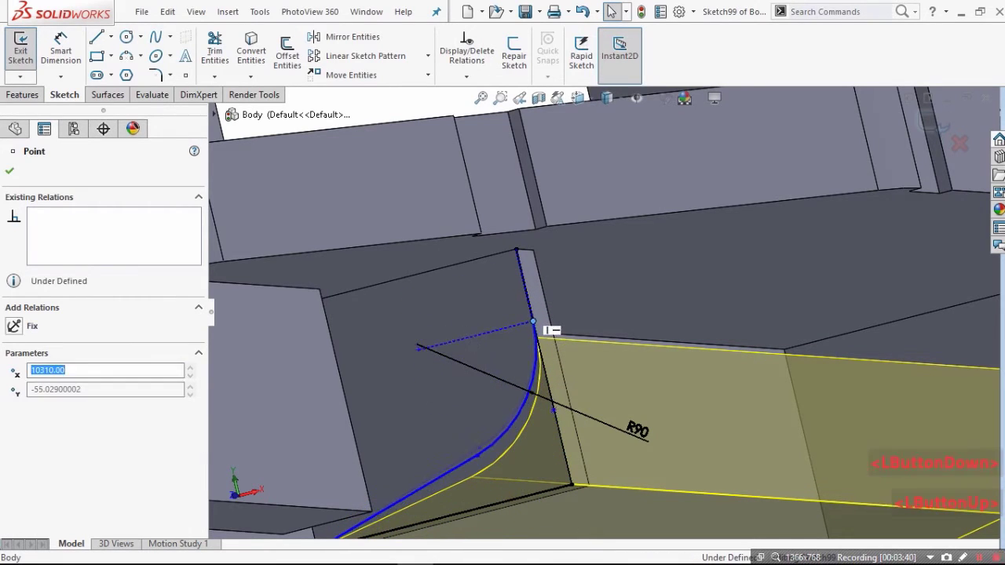
Step: Add a Tangent relation between the R90 arc and the short line above it, and exit the sketch
{"action": "left_click", "coordinate": [531, 353]}
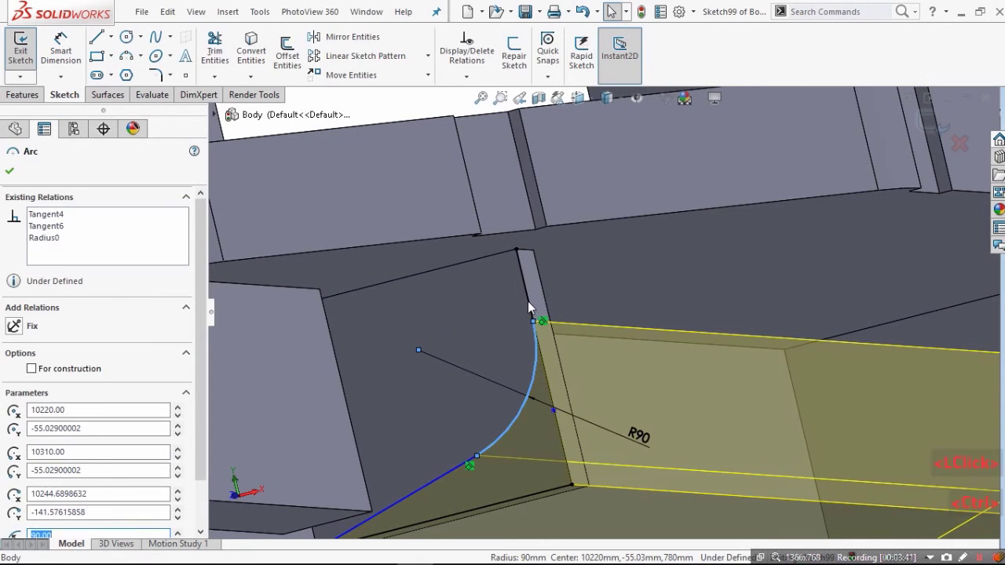
{"action": "left_click", "coordinate": [527, 300], "text": "ctrl"}
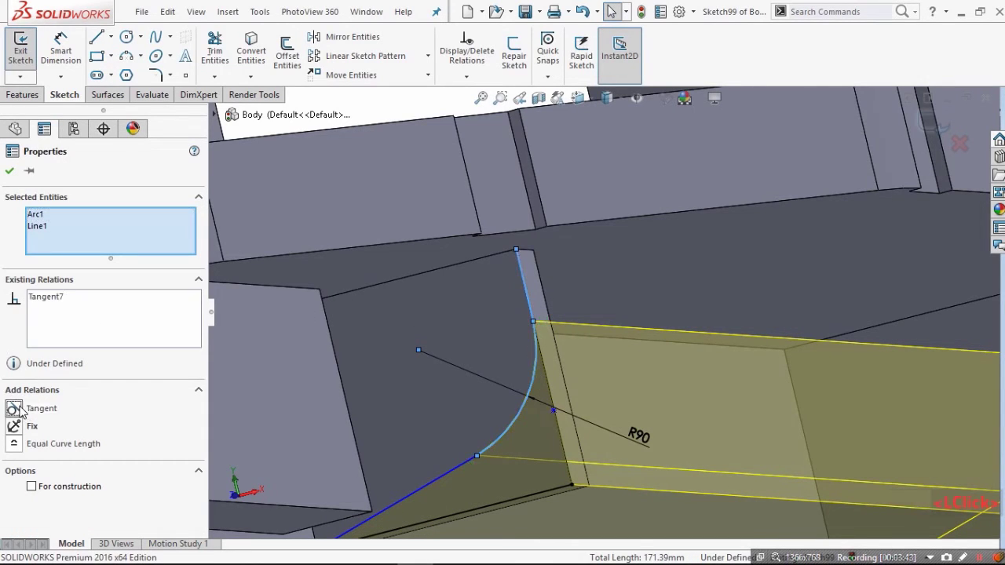
{"action": "key", "text": "Escape"}
{"action": "scroll", "coordinate": [604, 404], "scroll_direction": "up", "scroll_amount": 1}
{"action": "scroll", "coordinate": [549, 385], "scroll_direction": "down", "scroll_amount": 1}
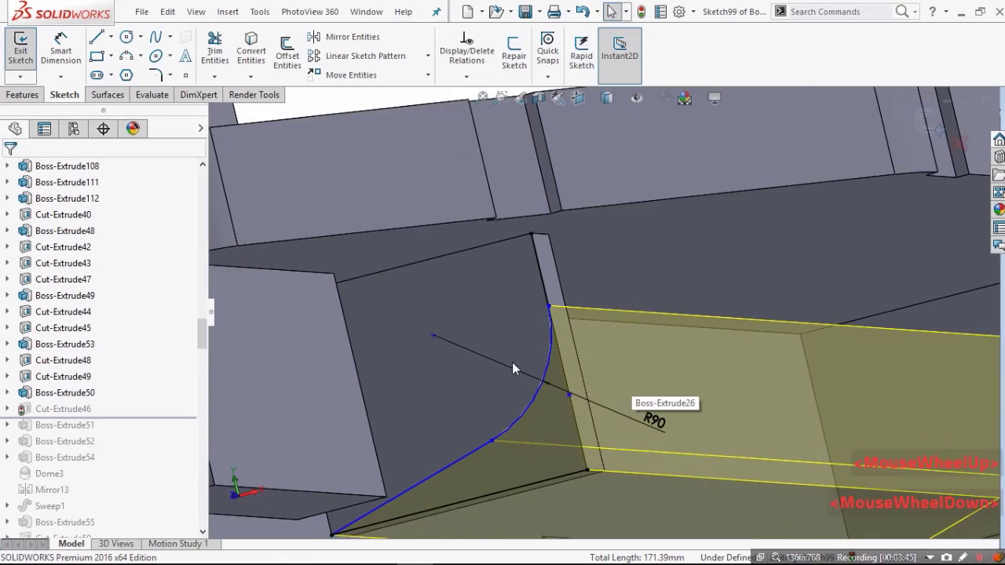
{"action": "left_click", "coordinate": [929, 122]}
Step: Examine how Cut-Extrude46 runs from one bracket up to the face of the opposite bracket, and close the feature
{"action": "scroll", "coordinate": [551, 373], "scroll_direction": "up", "scroll_amount": 2}
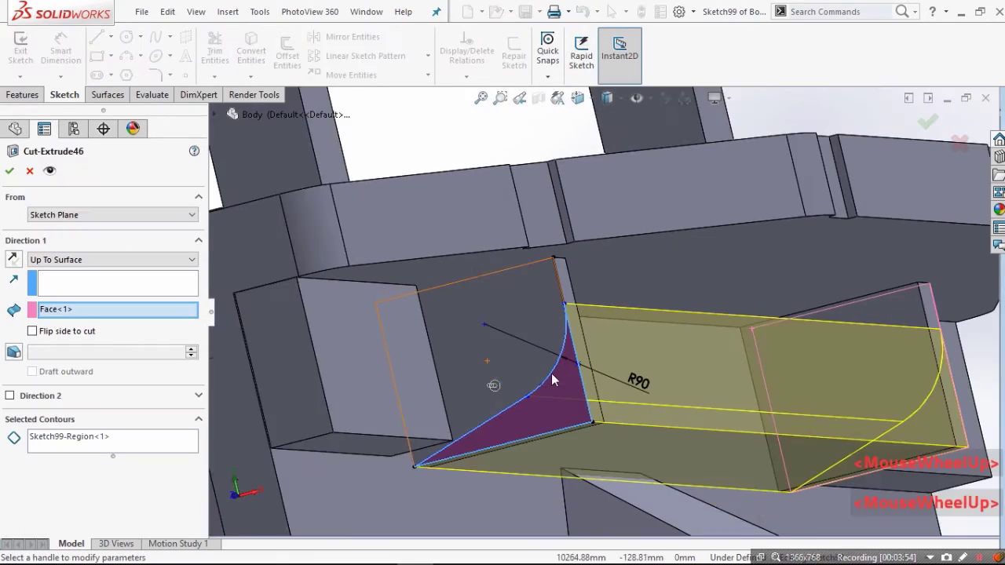
{"action": "mouse_move", "coordinate": [551, 373]}
{"action": "middle_mouse_down"}
{"action": "mouse_move", "coordinate": [347, 372]}
{"action": "mouse_move", "coordinate": [373, 359]}
{"action": "middle_mouse_up"}
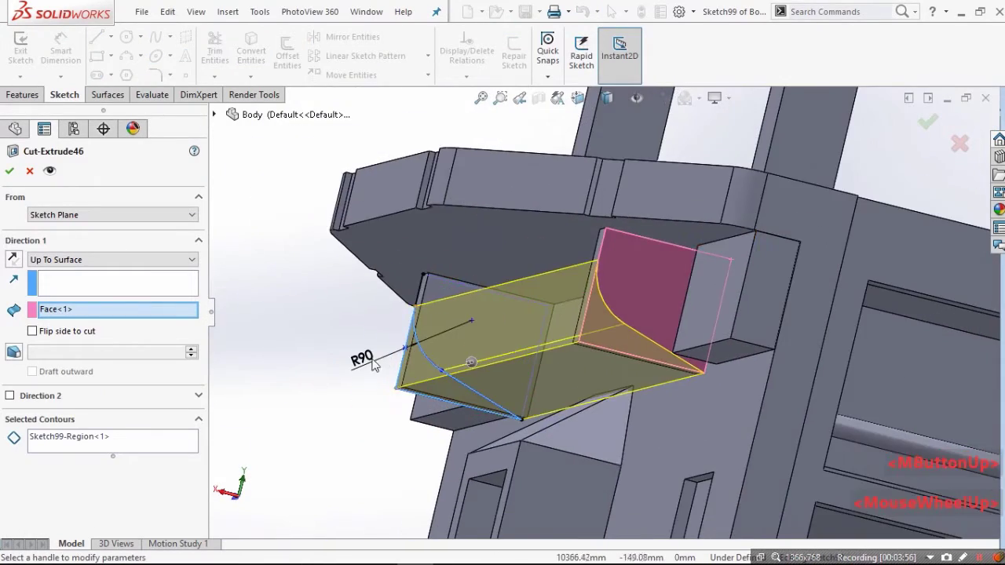
{"action": "scroll", "coordinate": [680, 343], "scroll_direction": "up", "scroll_amount": 3}
{"action": "middle_click_drag", "start_coordinate": [680, 343], "coordinate": [704, 341]}
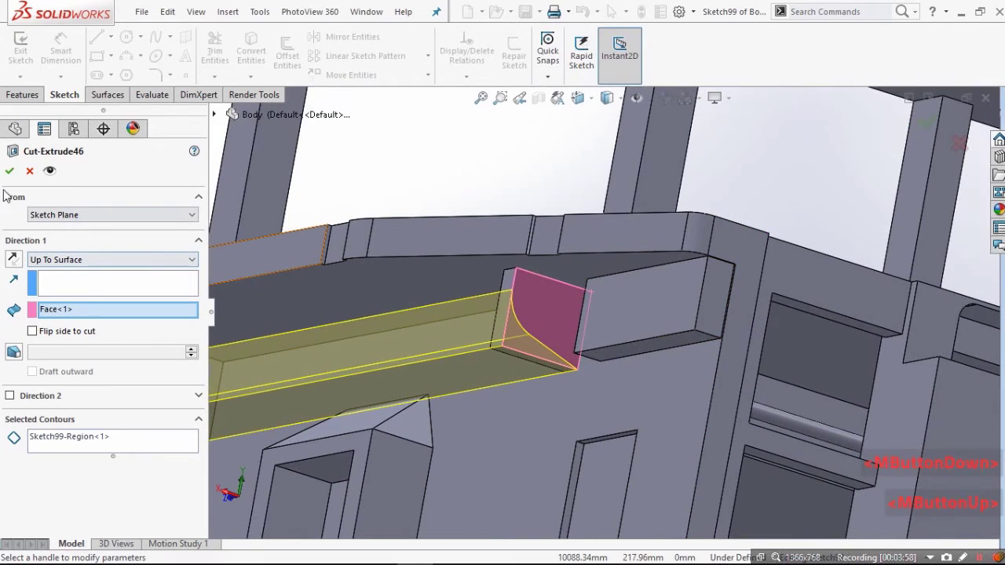
{"action": "scroll", "coordinate": [402, 348], "scroll_direction": "up", "scroll_amount": 5}
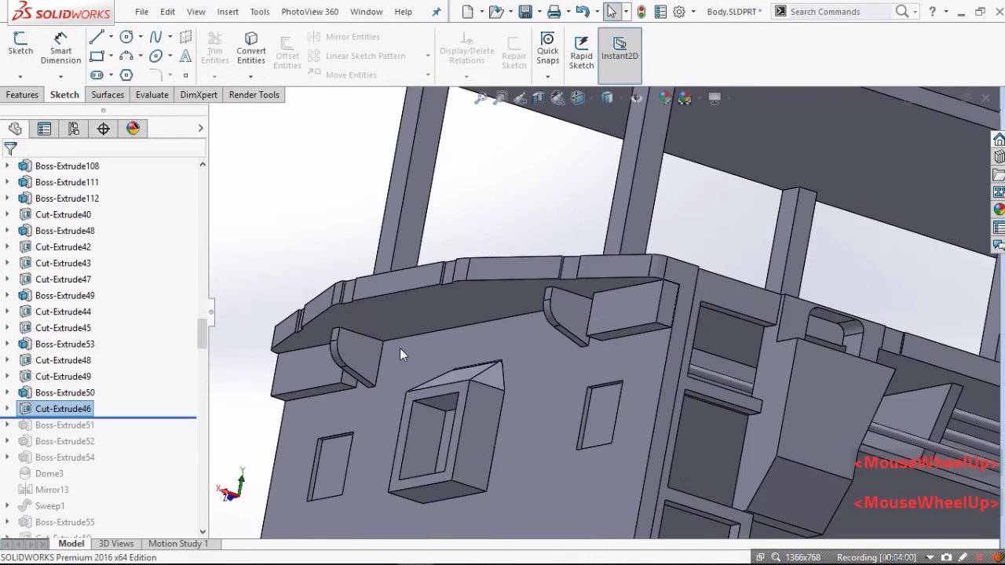
{"action": "middle_click_drag", "start_coordinate": [422, 328], "coordinate": [419, 335]}
{"action": "scroll", "coordinate": [199, 405], "scroll_direction": "down", "scroll_amount": 2}
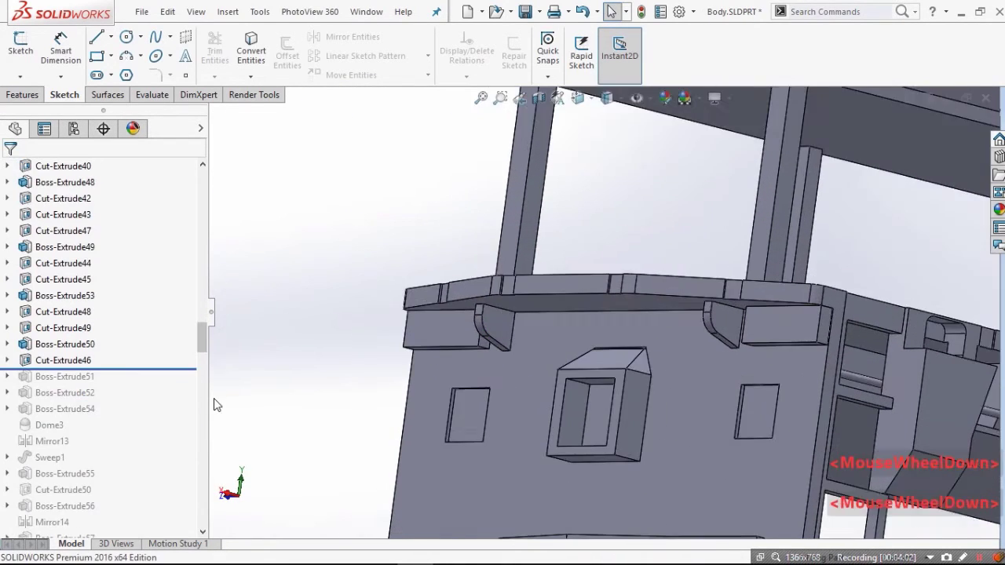
Step: Roll the feature history forward to include Boss-Extrude51, and examine the square block's sketch dimensions beside the curved bracket
{"action": "scroll", "coordinate": [511, 279], "scroll_direction": "down", "scroll_amount": 2}
{"action": "left_click_drag", "start_coordinate": [96, 368], "coordinate": [94, 384]}
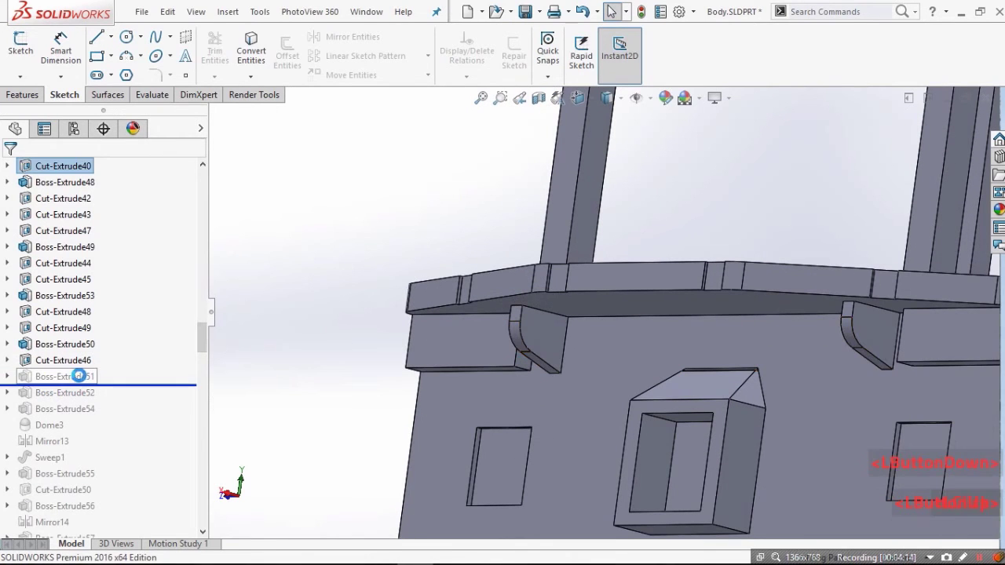
{"action": "left_click", "coordinate": [65, 376]}
{"action": "scroll", "coordinate": [579, 366], "scroll_direction": "up", "scroll_amount": 3}
{"action": "scroll", "coordinate": [579, 367], "scroll_direction": "down", "scroll_amount": 6}
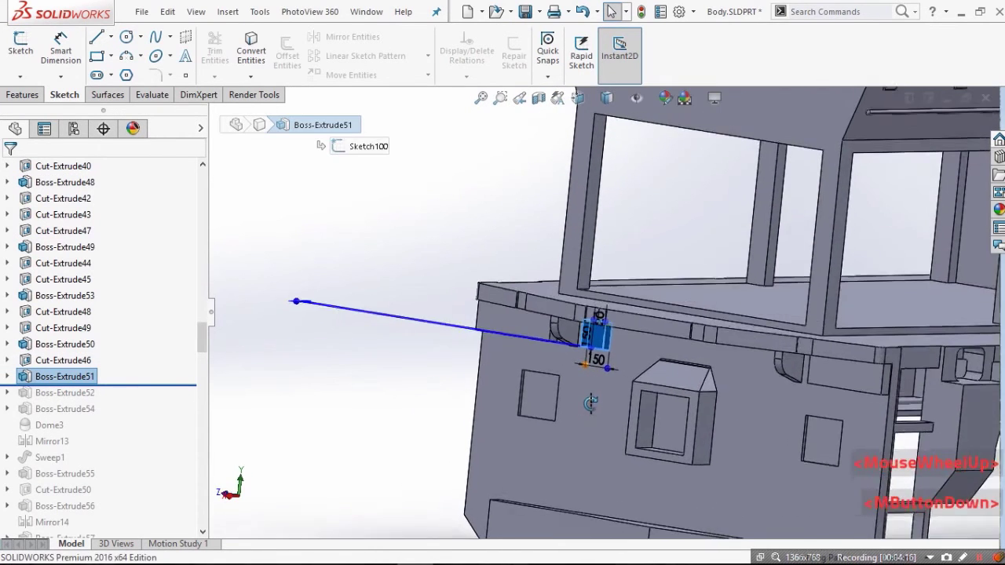
{"action": "mouse_move", "coordinate": [576, 333]}
{"action": "middle_mouse_down"}
{"action": "mouse_move", "coordinate": [582, 284]}
{"action": "mouse_move", "coordinate": [565, 286]}
{"action": "middle_mouse_up"}
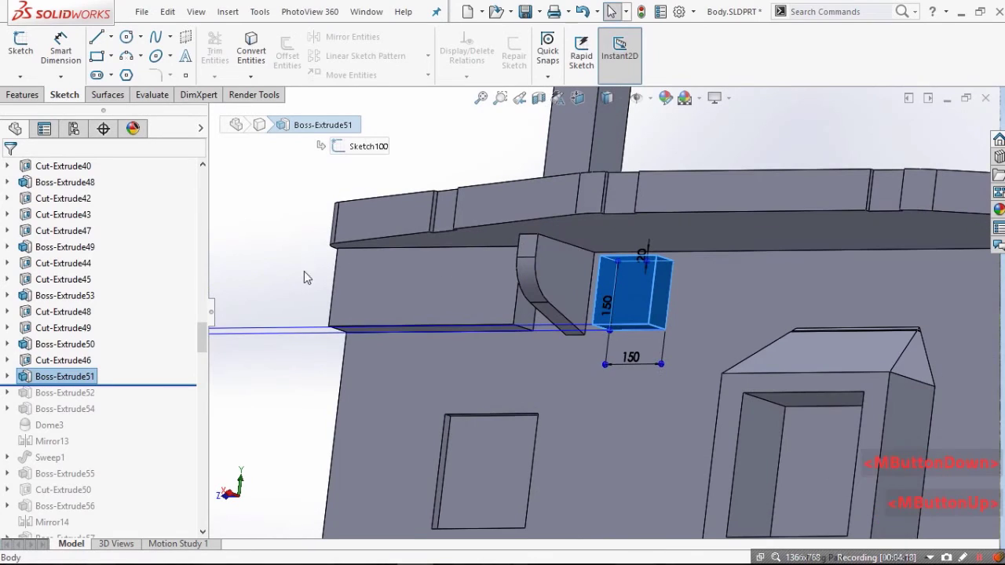
{"action": "middle_click_drag", "start_coordinate": [405, 276], "coordinate": [599, 291]}
{"action": "scroll", "coordinate": [599, 290], "scroll_direction": "up", "scroll_amount": 8}
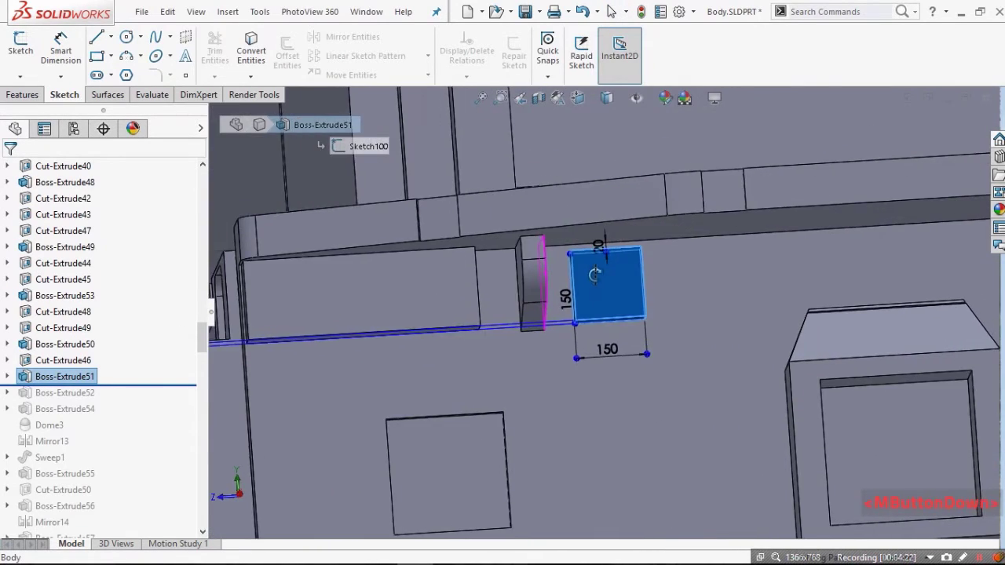
Step: Examine Boss-Extrude51's extrusion depth dimension at the far end of its extension lines and the block's placement under the platform
{"action": "middle_click_drag", "start_coordinate": [337, 369], "coordinate": [352, 329]}
{"action": "scroll", "coordinate": [352, 328], "scroll_direction": "down", "scroll_amount": 2}
{"action": "scroll", "coordinate": [439, 416], "scroll_direction": "down", "scroll_amount": 2}
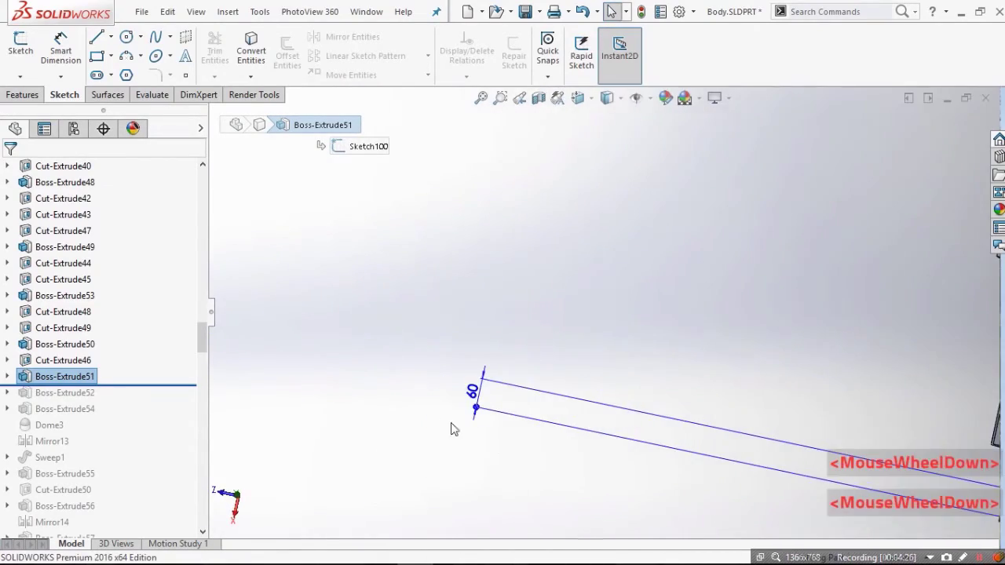
{"action": "scroll", "coordinate": [518, 444], "scroll_direction": "up", "scroll_amount": 4}
{"action": "middle_click_drag", "start_coordinate": [691, 399], "coordinate": [691, 408]}
{"action": "middle_click_drag", "start_coordinate": [723, 366], "coordinate": [759, 385]}
{"action": "scroll", "coordinate": [783, 471], "scroll_direction": "down", "scroll_amount": 8}
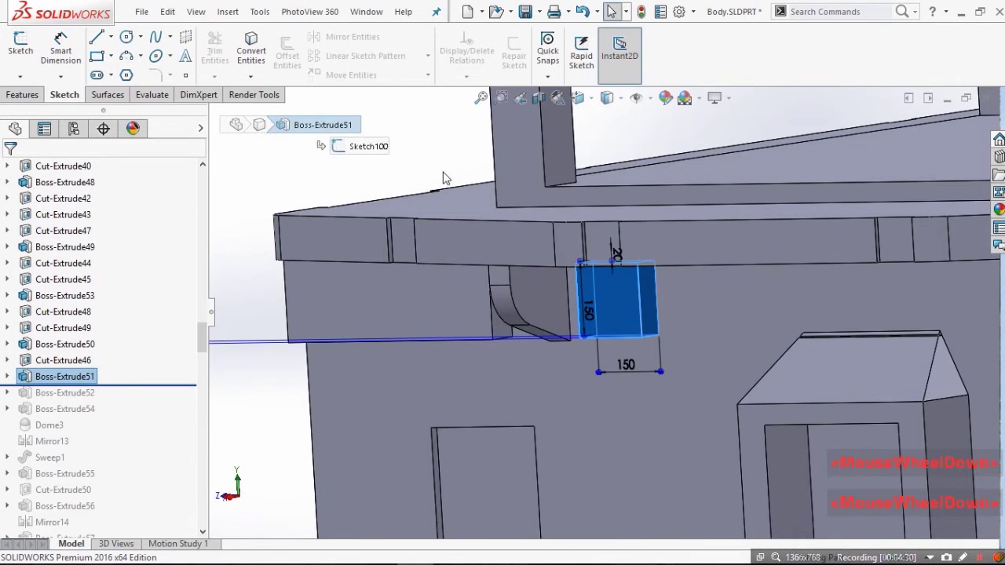
Step: Roll the feature history forward to include Boss-Extrude52, and open the sketch of its round disc for editing
{"action": "left_click", "coordinate": [443, 178]}
{"action": "left_click_drag", "start_coordinate": [122, 384], "coordinate": [121, 395]}
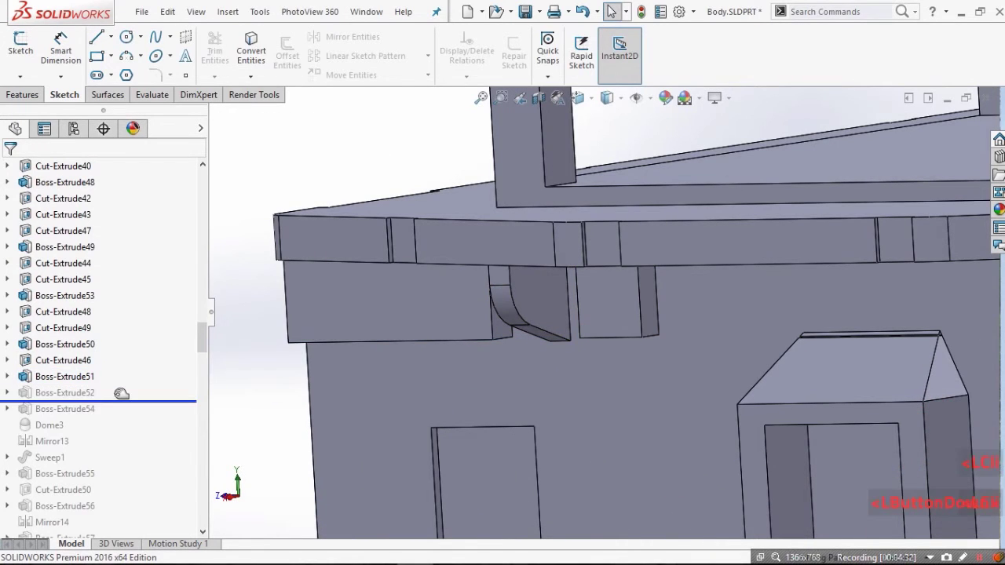
{"action": "left_click", "coordinate": [70, 392]}
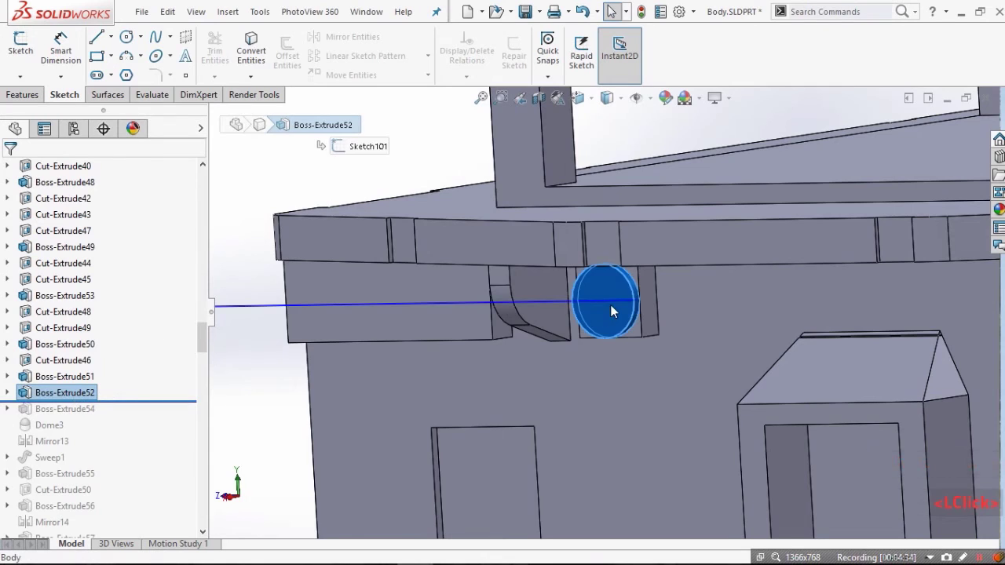
{"action": "scroll", "coordinate": [609, 304], "scroll_direction": "down", "scroll_amount": 5}
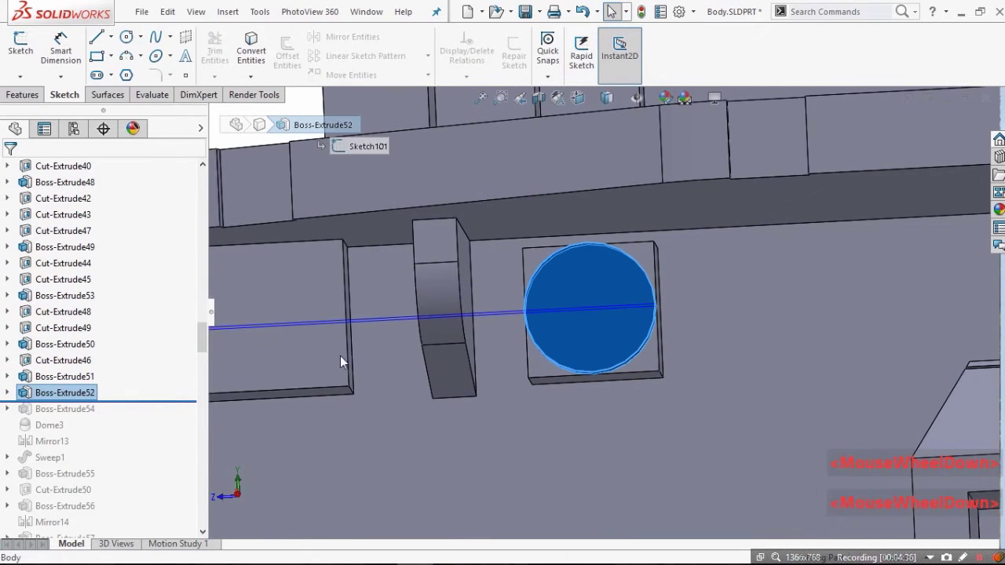
{"action": "double_click", "coordinate": [75, 392]}
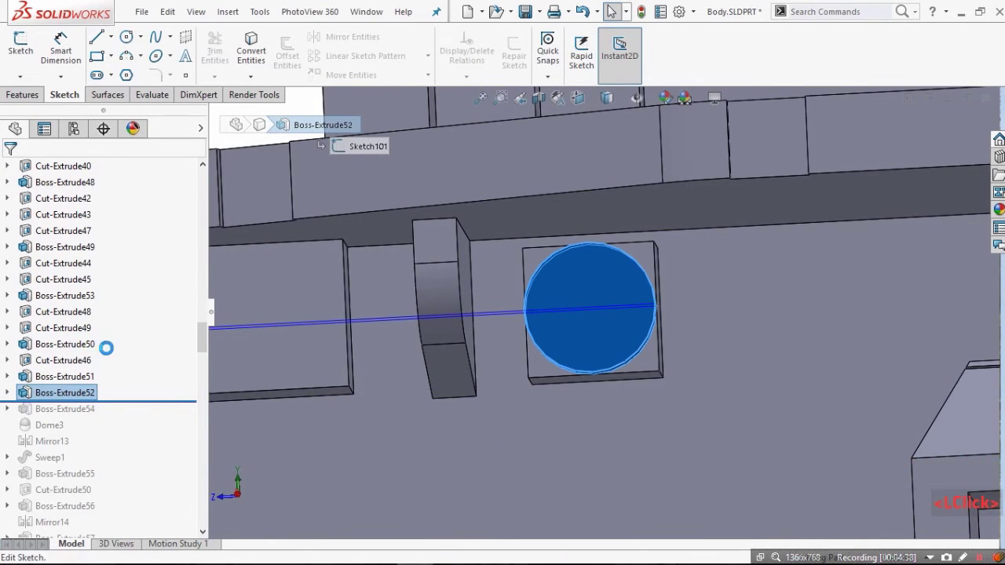
Step: Examine the circle on the square block, exit its sketch, review Boss-Extrude52's Blind extrusion settings and close the feature
{"action": "middle_click_drag", "start_coordinate": [563, 292], "coordinate": [598, 328]}
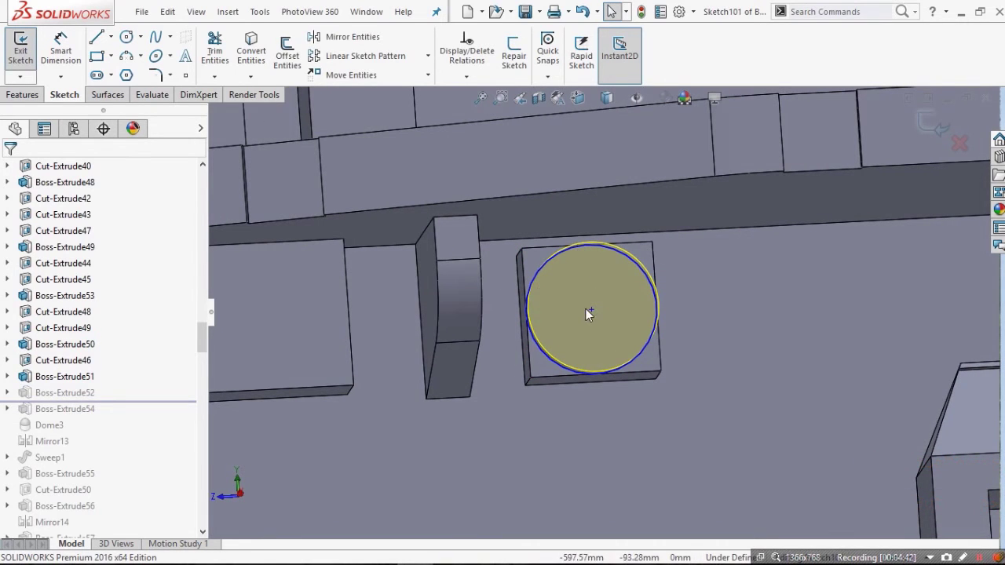
{"action": "middle_click_drag", "start_coordinate": [722, 238], "coordinate": [511, 330]}
{"action": "key", "text": "Return"}
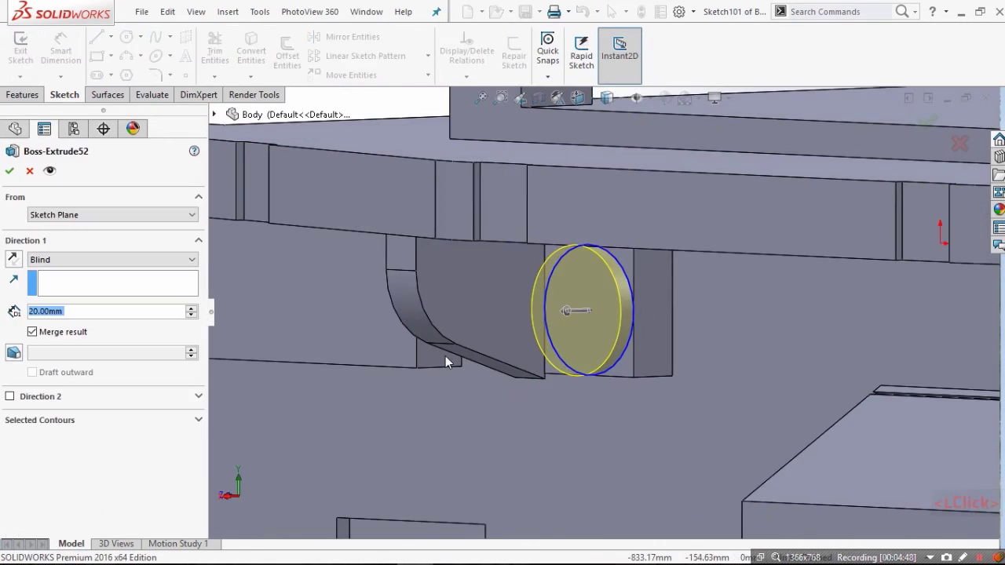
{"action": "scroll", "coordinate": [445, 355], "scroll_direction": "up", "scroll_amount": 8}
{"action": "middle_click_drag", "start_coordinate": [424, 345], "coordinate": [103, 220]}
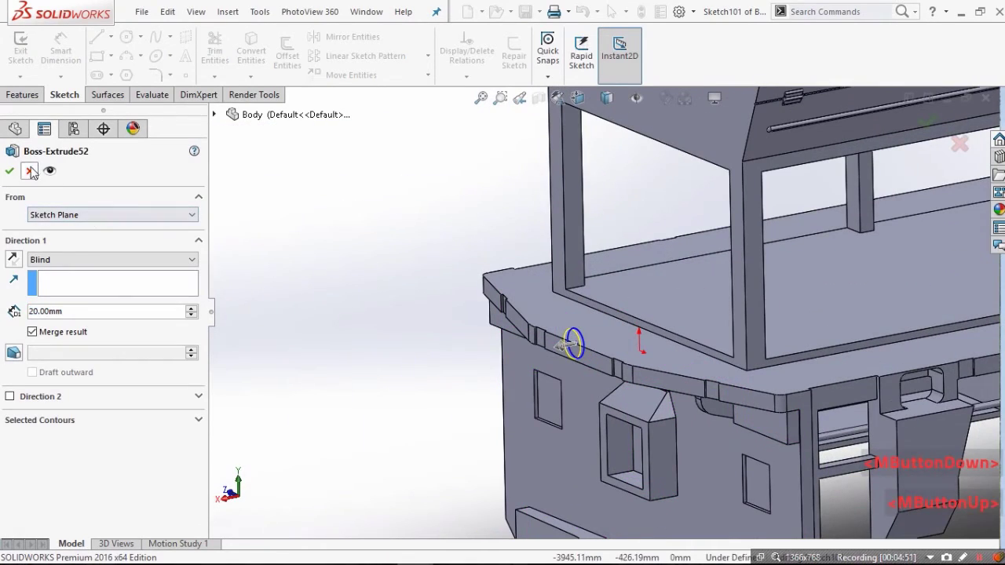
{"action": "key", "text": "Return"}
Step: Roll the feature history forward through Sweep1, and open its profile sketch, Sketch107, for editing
{"action": "scroll", "coordinate": [594, 330], "scroll_direction": "down", "scroll_amount": 4}
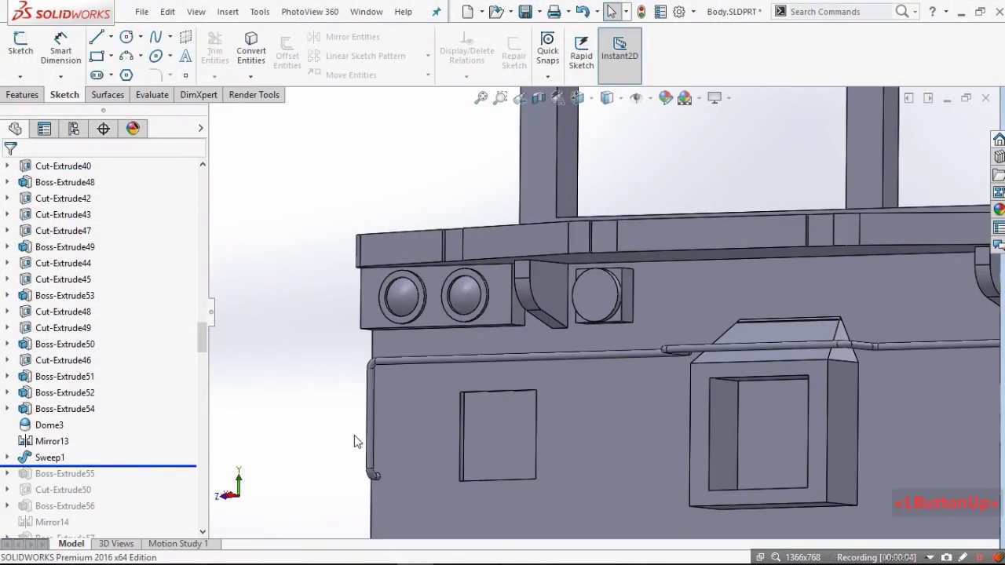
{"action": "left_click", "coordinate": [81, 457]}
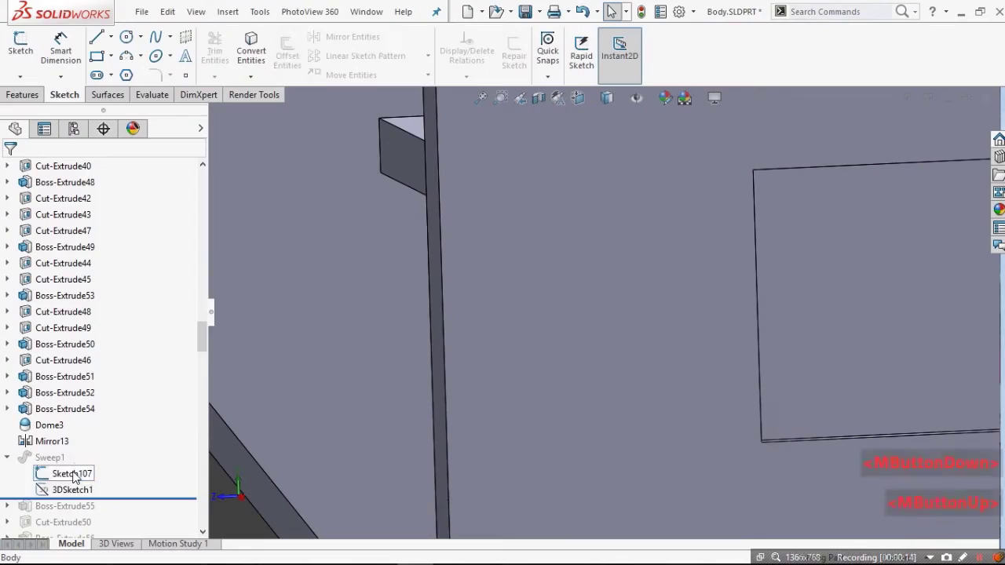
{"action": "left_click", "coordinate": [72, 475]}
{"action": "left_click", "coordinate": [89, 439]}
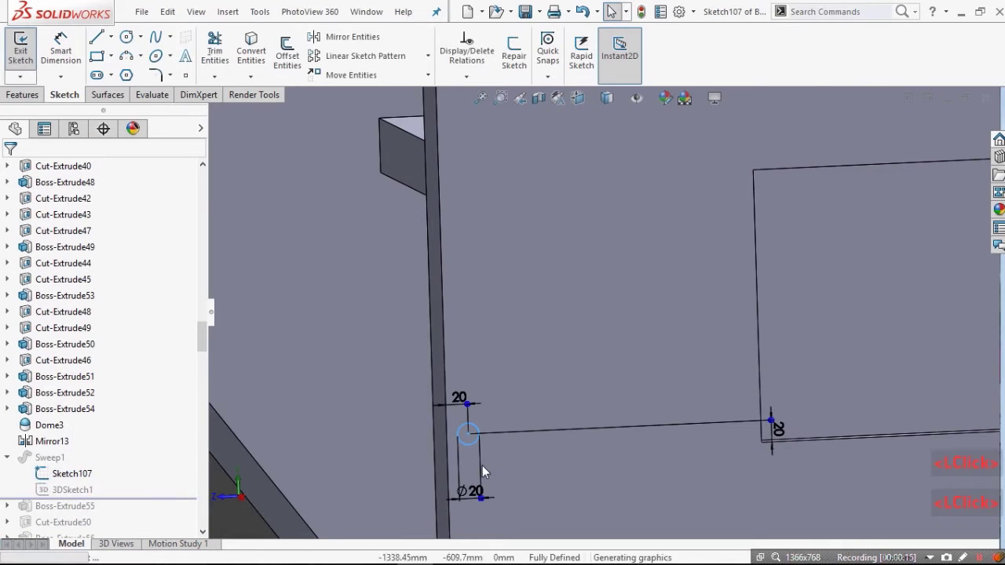
Step: Examine the profile circle's diameter and position dimensions normal to the wall, and leave Sketch107 discarding any changes
{"action": "scroll", "coordinate": [483, 461], "scroll_direction": "up", "scroll_amount": 2}
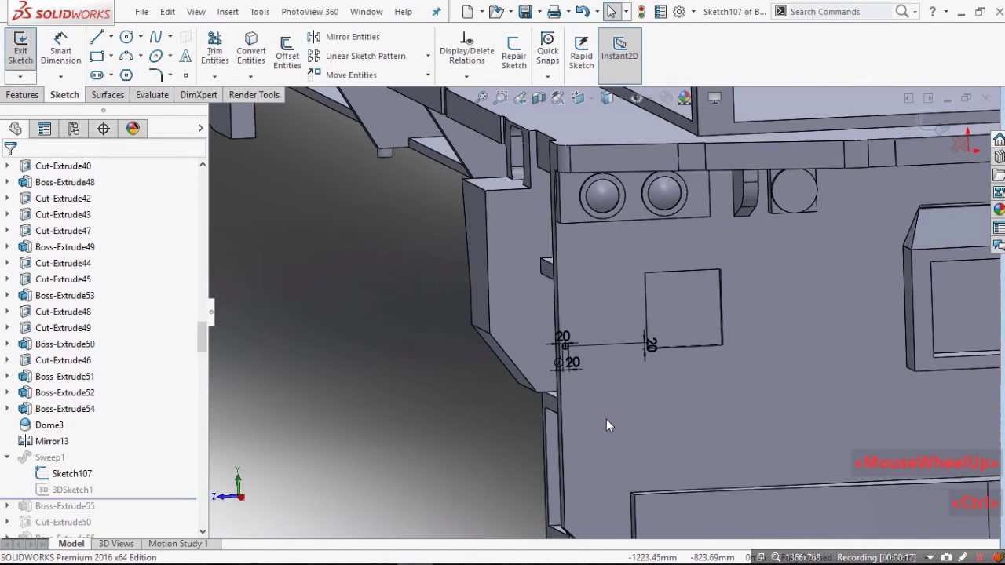
{"action": "key", "text": "ctrl+8"}
{"action": "scroll", "coordinate": [596, 407], "scroll_direction": "down", "scroll_amount": 2}
{"action": "scroll", "coordinate": [559, 317], "scroll_direction": "down", "scroll_amount": 2}
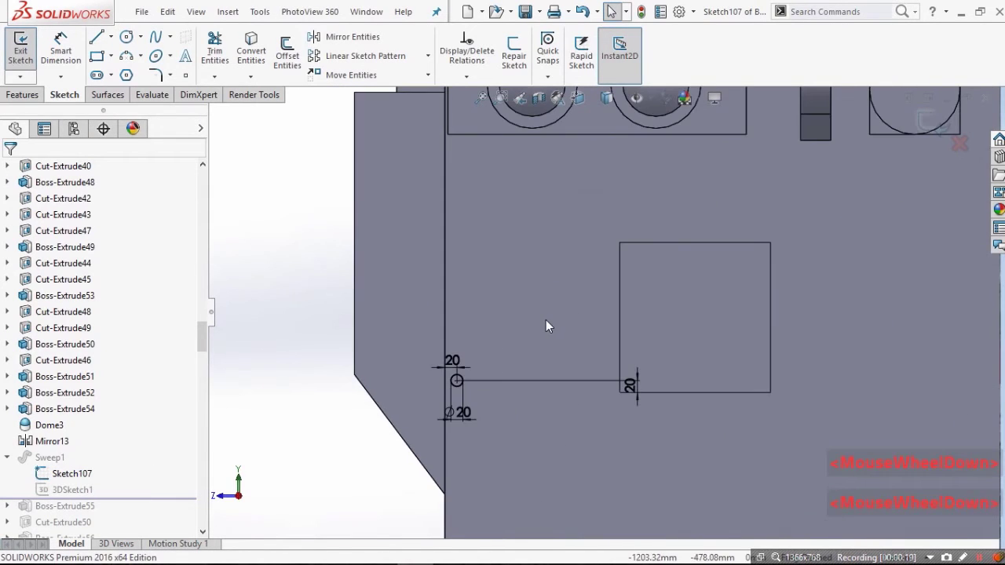
{"action": "scroll", "coordinate": [546, 327], "scroll_direction": "down", "scroll_amount": 1}
{"action": "scroll", "coordinate": [641, 368], "scroll_direction": "up", "scroll_amount": 4}
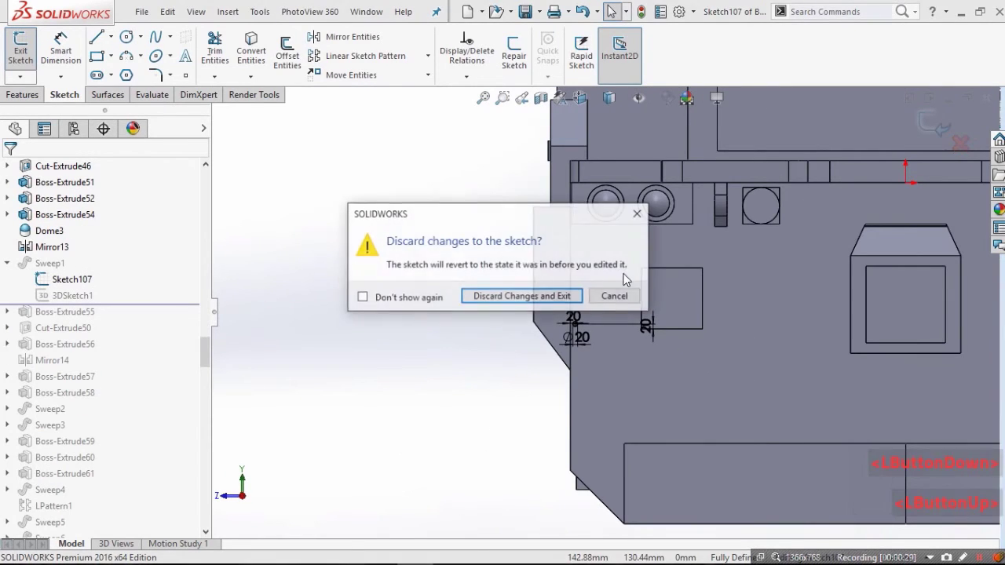
{"action": "left_click", "coordinate": [547, 293]}
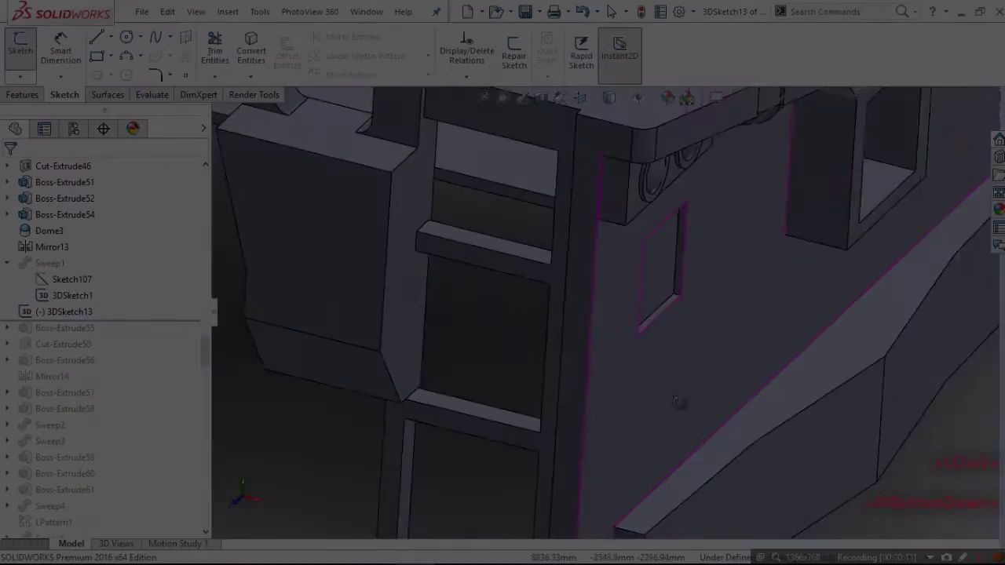
Step: Examine the straight and curved segments at the hooked lower end of Sweep1's path, 3DSketch1
{"action": "scroll", "coordinate": [464, 323], "scroll_direction": "down", "scroll_amount": 3}
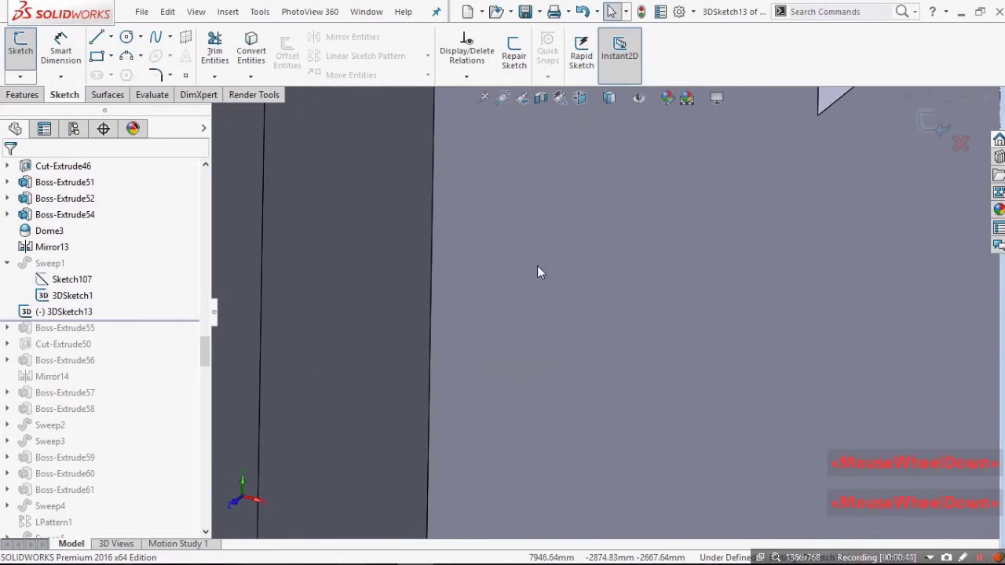
{"action": "left_click", "coordinate": [558, 300]}
{"action": "left_click", "coordinate": [546, 343]}
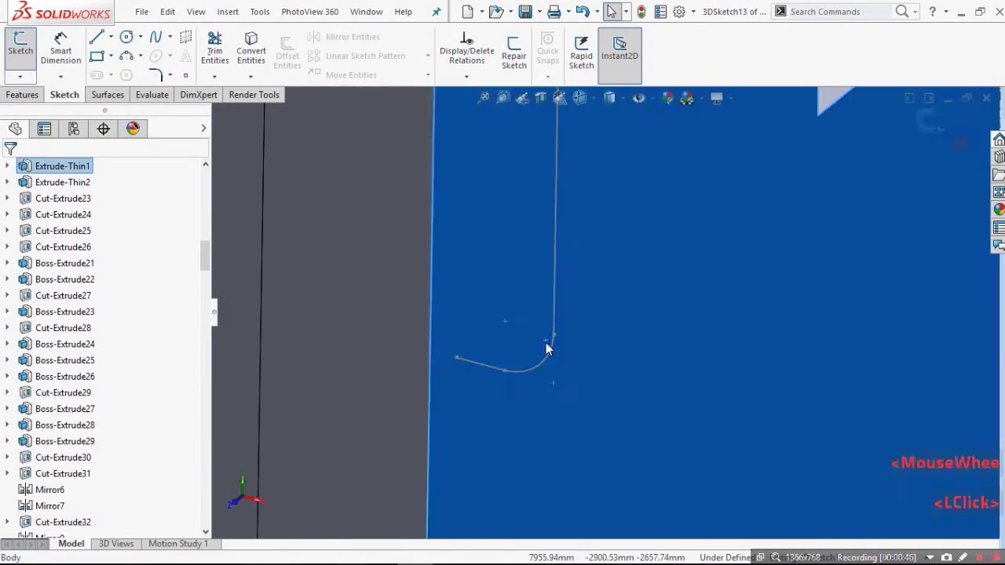
{"action": "left_click", "coordinate": [544, 348]}
{"action": "double_click", "coordinate": [494, 374]}
{"action": "scroll", "coordinate": [494, 370], "scroll_direction": "up", "scroll_amount": 3}
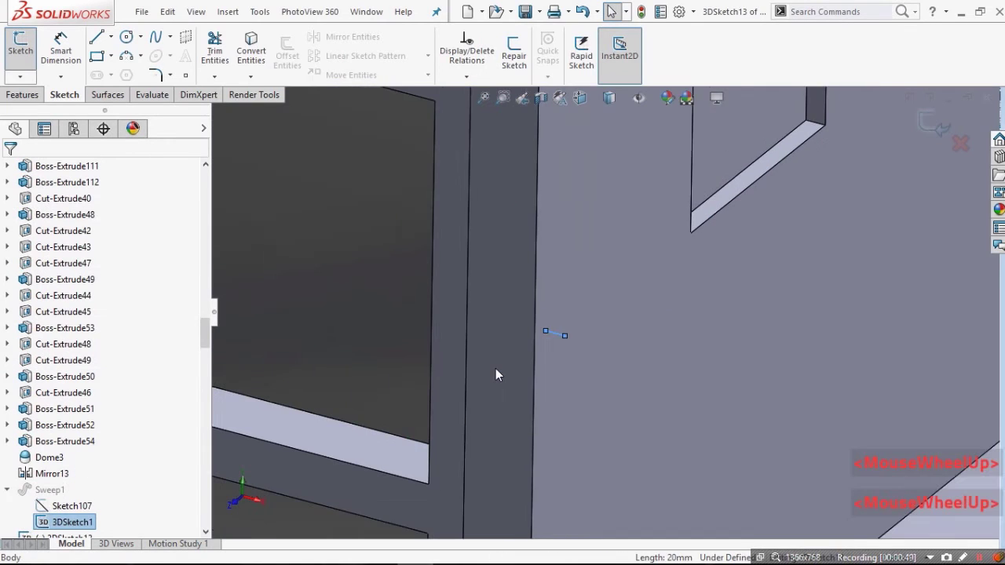
{"action": "scroll", "coordinate": [599, 340], "scroll_direction": "down", "scroll_amount": 2}
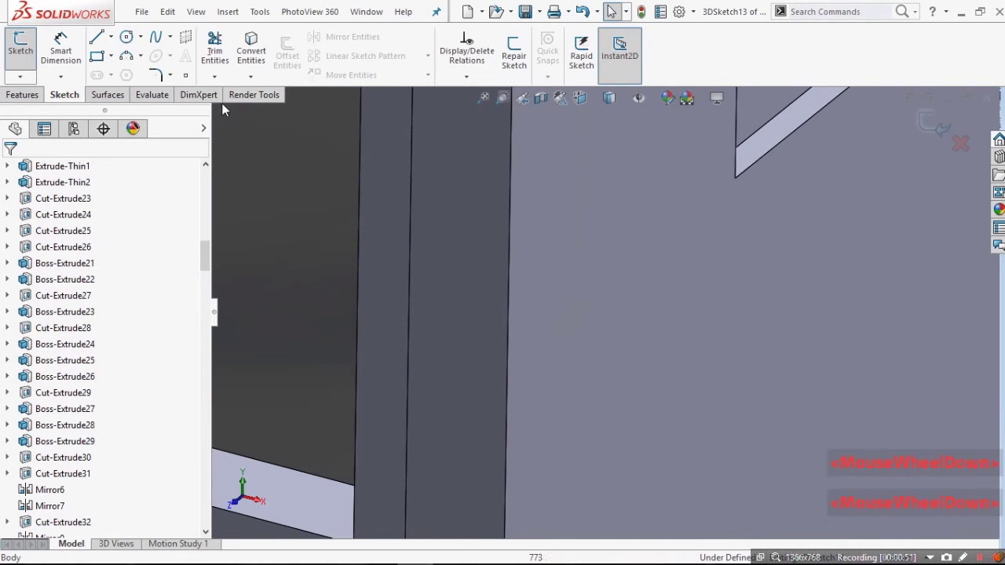
Step: In the new 3D sketch, draw a 40 mm line outward along X from the wall at the handrail path's lower hook
{"action": "left_click", "coordinate": [97, 37]}
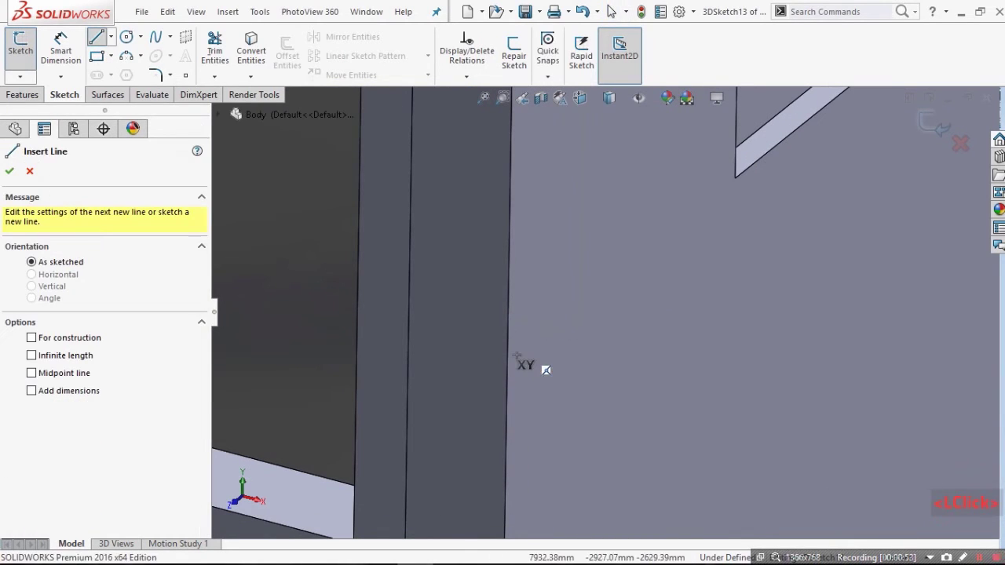
{"action": "mouse_move", "coordinate": [536, 339]}
{"action": "middle_mouse_down"}
{"action": "mouse_move", "coordinate": [531, 353]}
{"action": "mouse_move", "coordinate": [412, 285]}
{"action": "mouse_move", "coordinate": [380, 312]}
{"action": "mouse_move", "coordinate": [388, 352]}
{"action": "middle_mouse_up"}
{"action": "scroll", "coordinate": [388, 352], "scroll_direction": "down", "scroll_amount": 2}
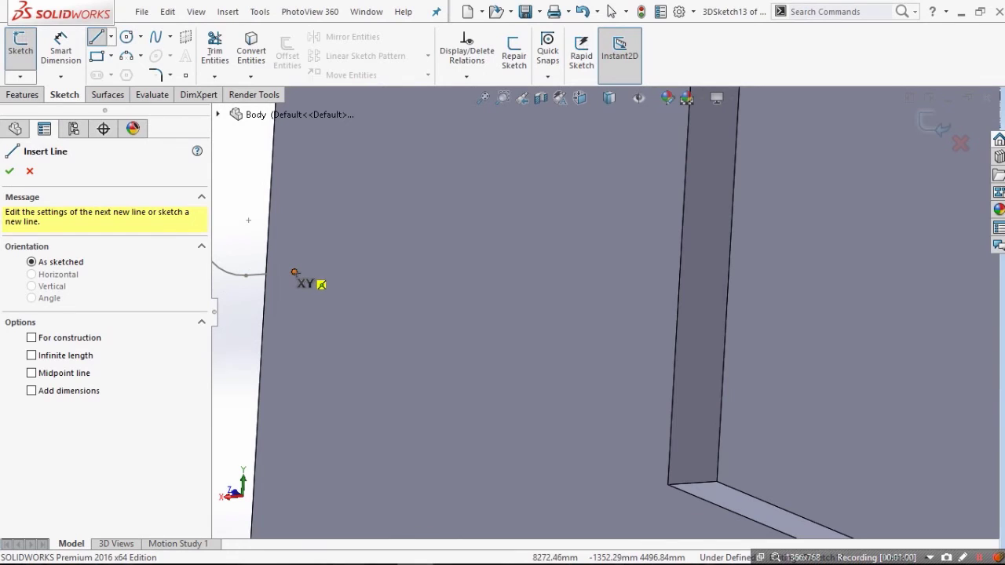
{"action": "left_click", "coordinate": [294, 272]}
{"action": "scroll", "coordinate": [280, 286], "scroll_direction": "down", "scroll_amount": 2}
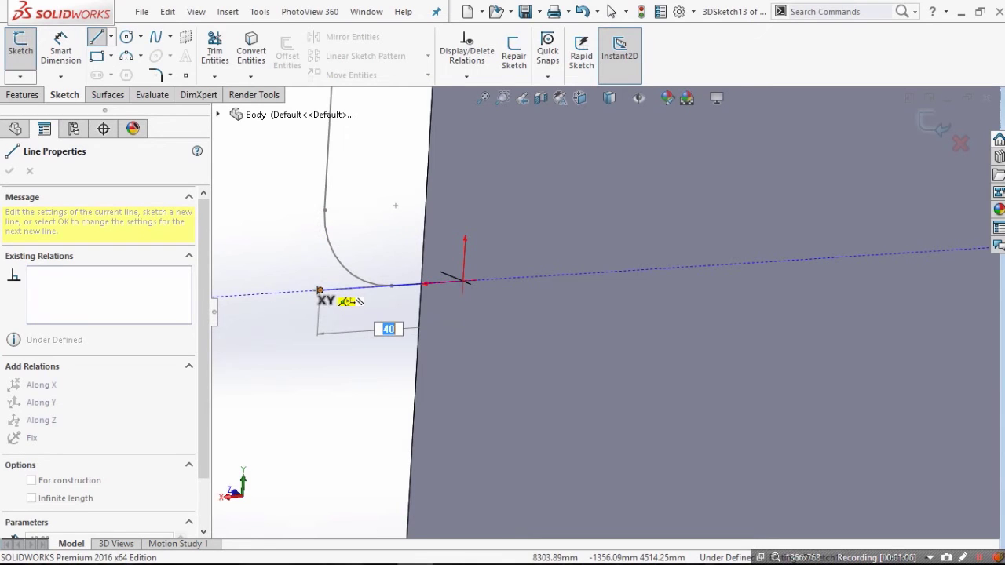
{"action": "left_click", "coordinate": [319, 290]}
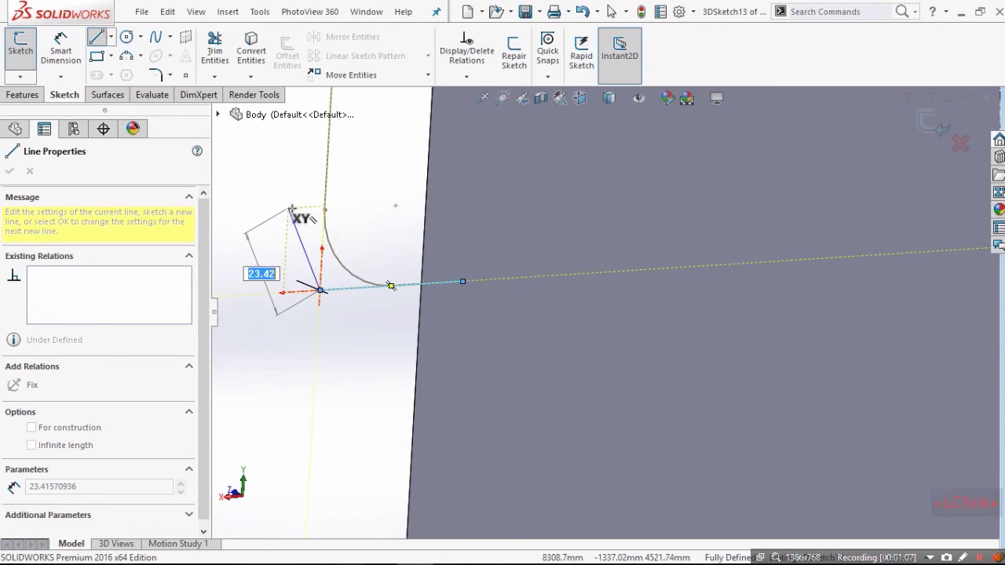
Step: Continue the path with a 320 mm line upward along Y to the upper corner of the handrail
{"action": "scroll", "coordinate": [391, 286], "scroll_direction": "down", "scroll_amount": 4}
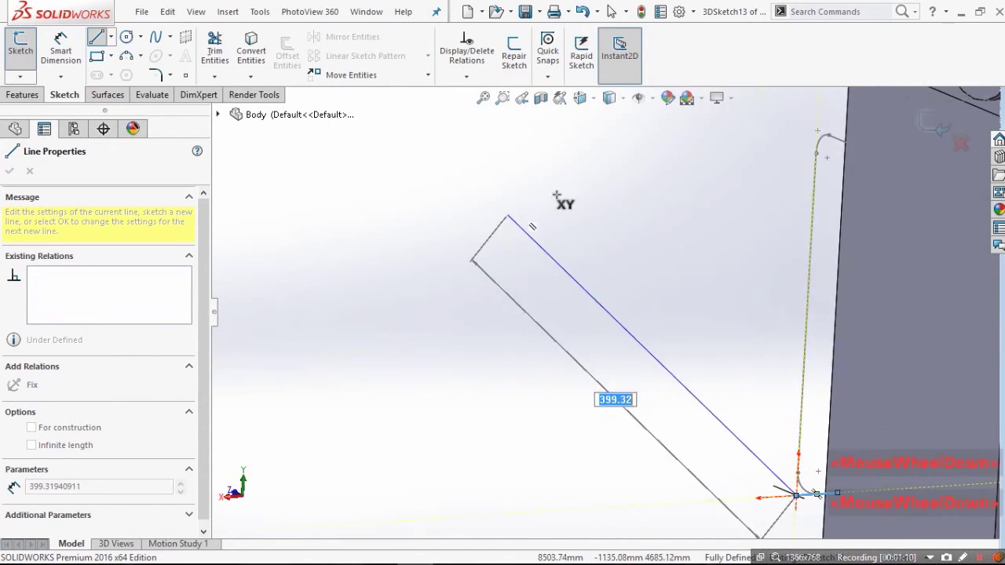
{"action": "scroll", "coordinate": [556, 195], "scroll_direction": "down", "scroll_amount": 4}
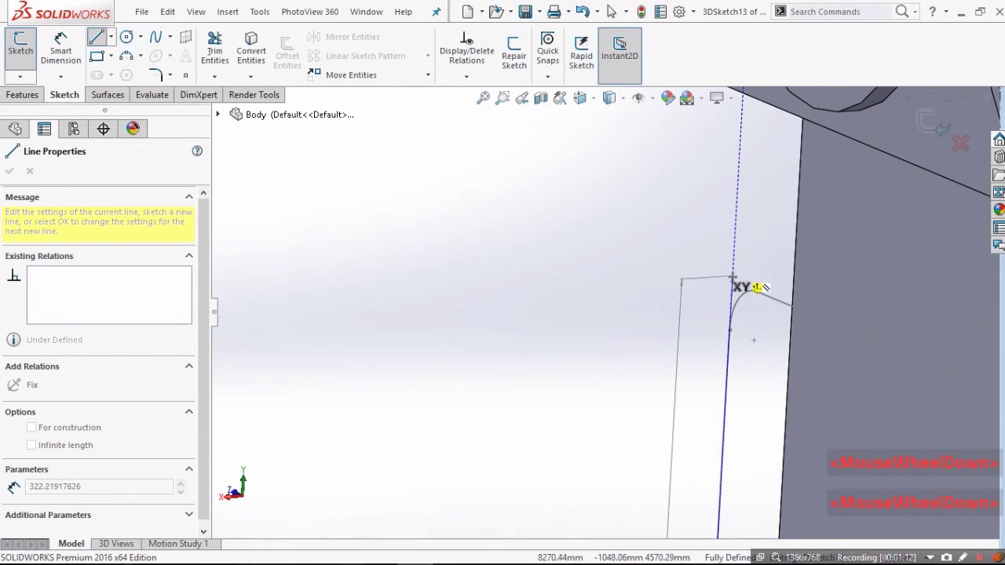
{"action": "scroll", "coordinate": [773, 292], "scroll_direction": "up", "scroll_amount": 3}
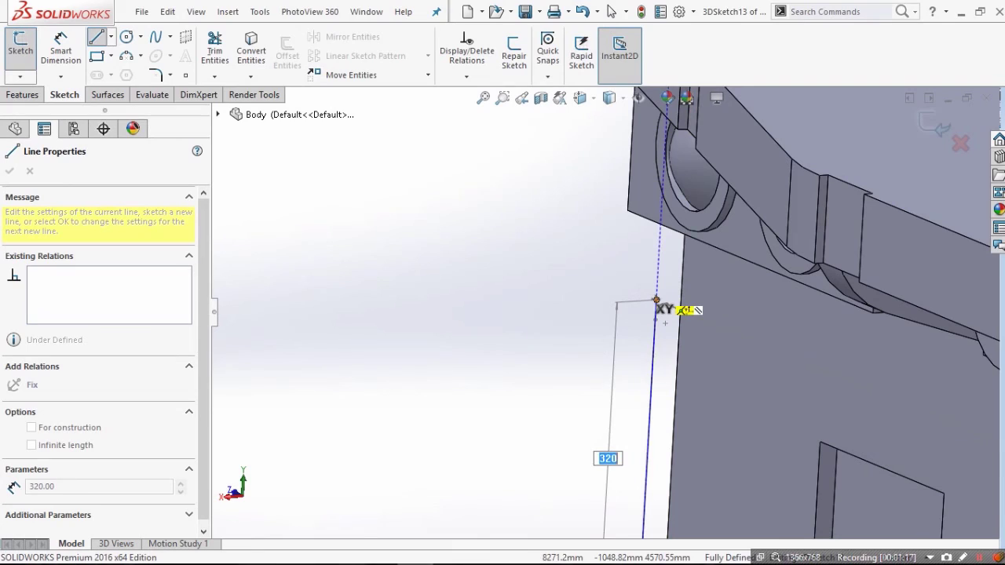
{"action": "left_click", "coordinate": [656, 301]}
Step: Continue the path with a 1050 mm line along Z across the wall, ending short of the central box
{"action": "middle_click_drag", "start_coordinate": [651, 303], "coordinate": [725, 347]}
{"action": "scroll", "coordinate": [800, 346], "scroll_direction": "up", "scroll_amount": 4}
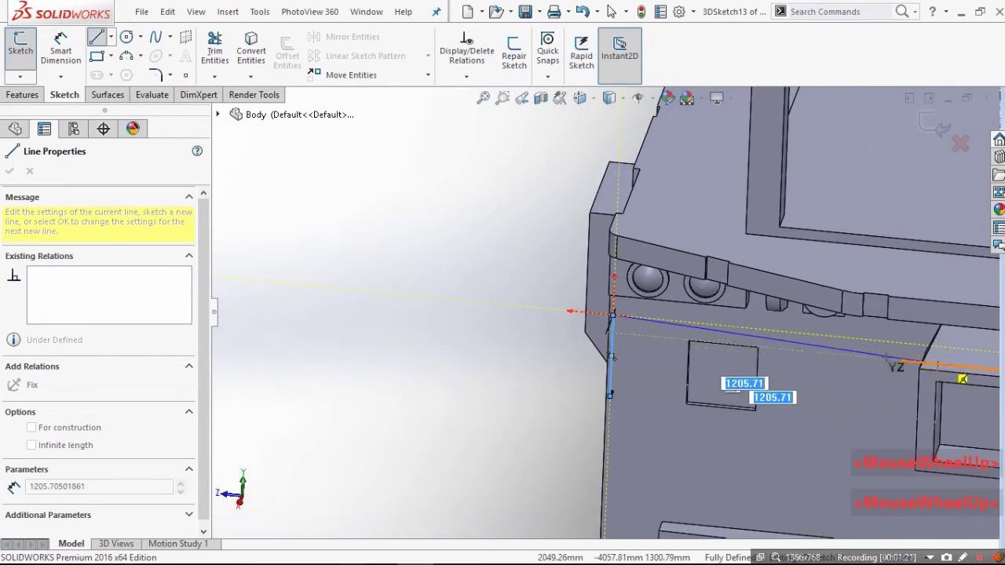
{"action": "scroll", "coordinate": [887, 360], "scroll_direction": "down", "scroll_amount": 5}
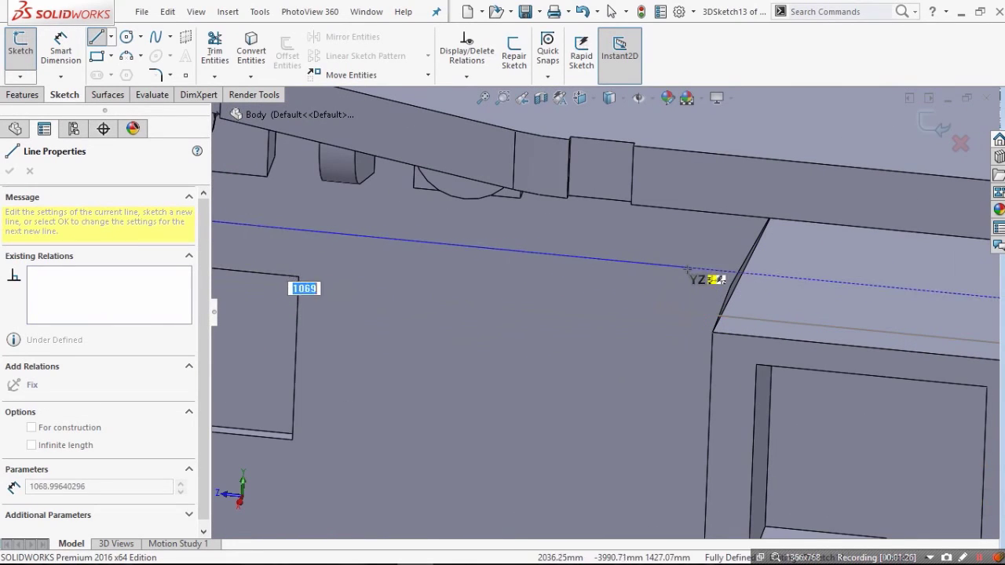
{"action": "scroll", "coordinate": [687, 271], "scroll_direction": "down", "scroll_amount": 2}
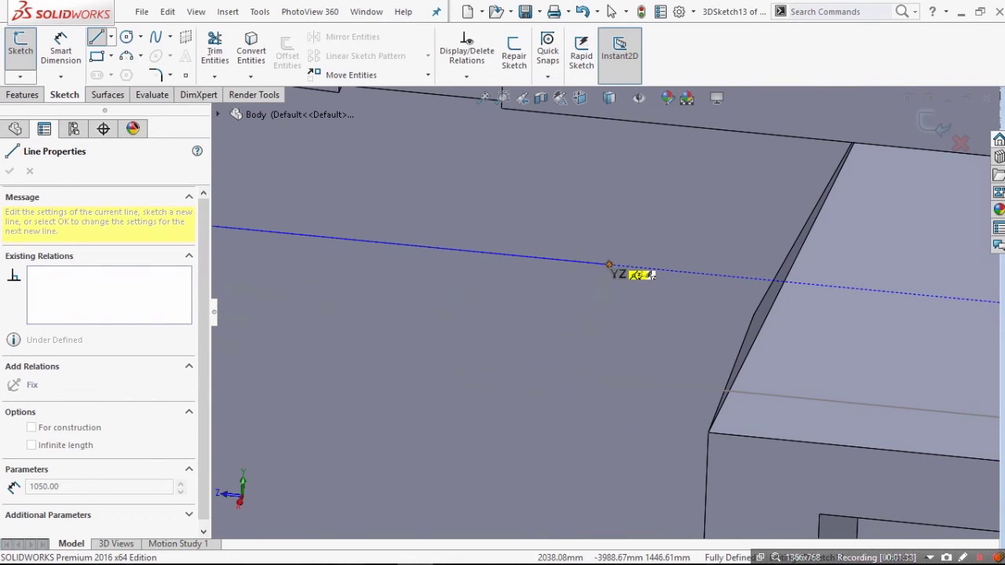
{"action": "left_click", "coordinate": [651, 274]}
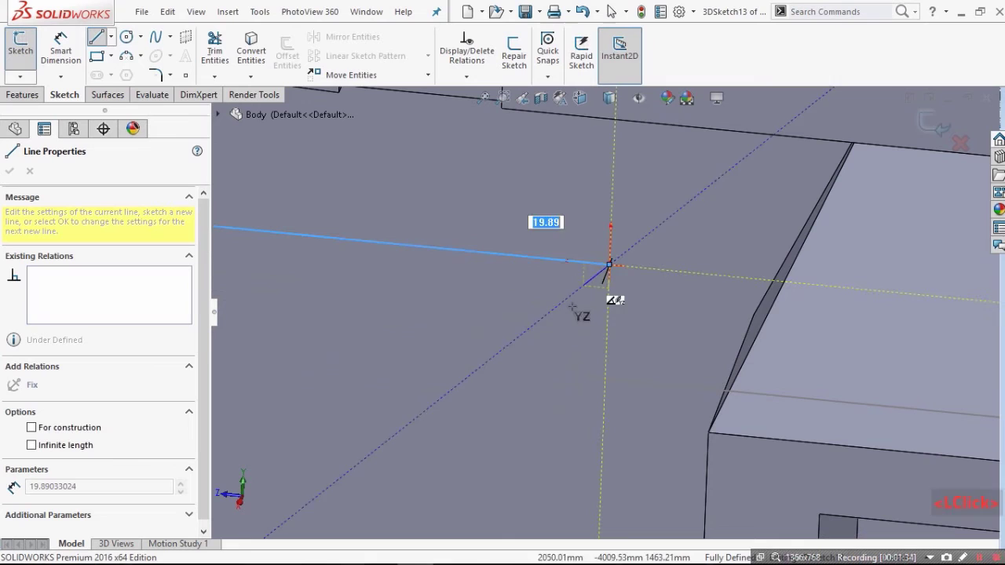
Step: Extend the path outward from the wall, and sketch a 600 mm line along Z past the central box
{"action": "left_click", "coordinate": [567, 376]}
{"action": "scroll", "coordinate": [903, 397], "scroll_direction": "up", "scroll_amount": 7}
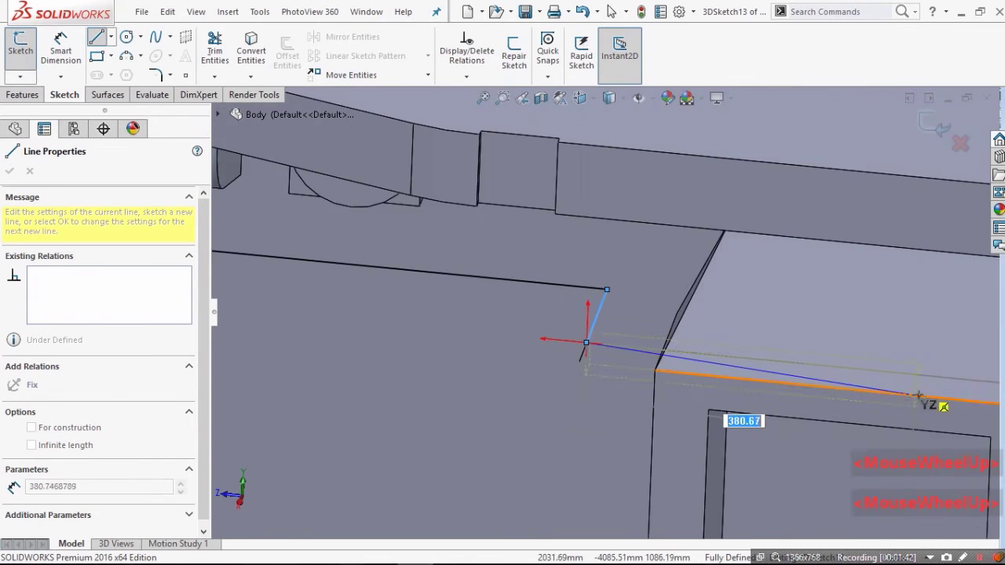
{"action": "scroll", "coordinate": [859, 362], "scroll_direction": "down", "scroll_amount": 8}
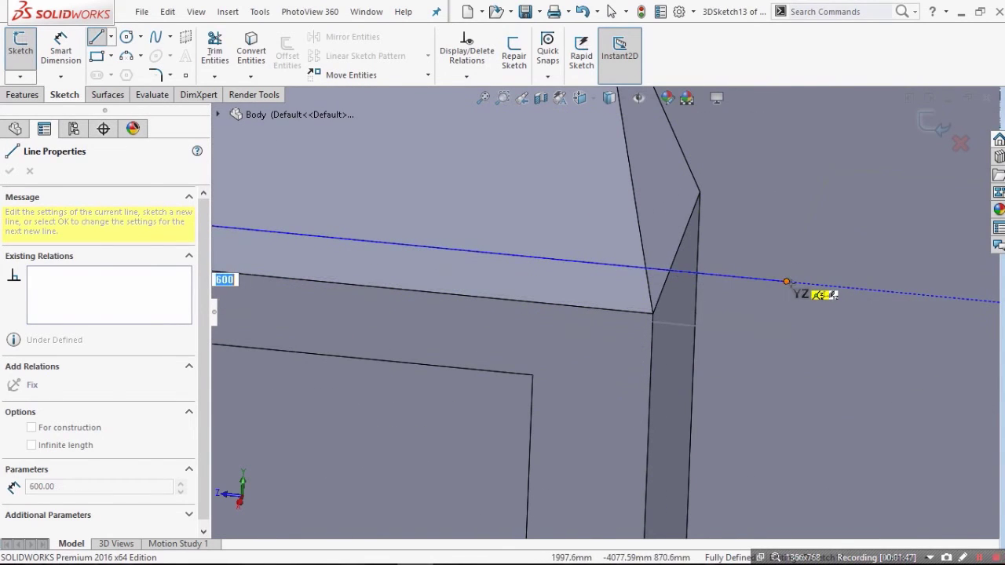
{"action": "left_click", "coordinate": [786, 281]}
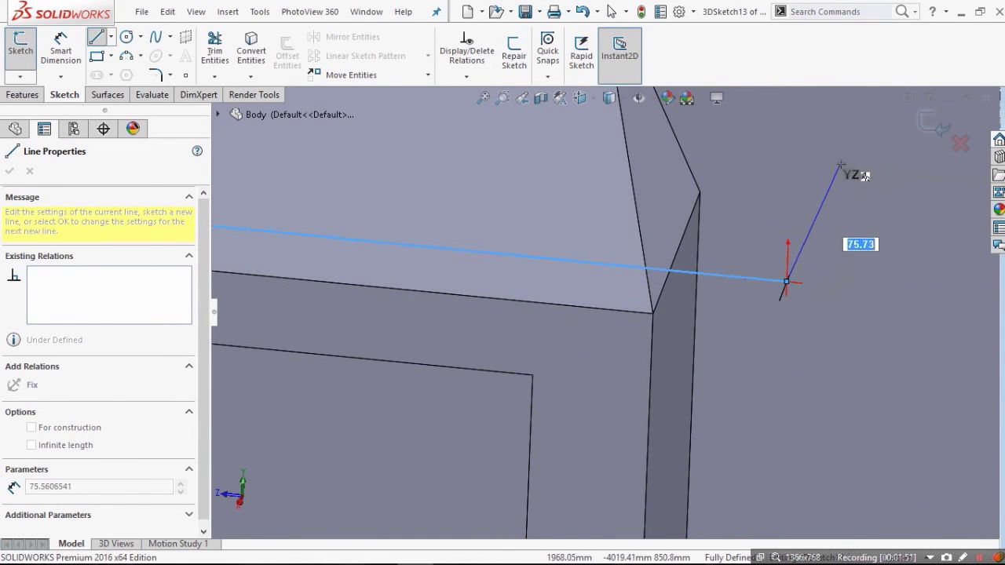
Step: Continue the path 1050 mm along Z to the far side of the wall and add a vertical line down to the hook
{"action": "scroll", "coordinate": [830, 168], "scroll_direction": "down", "scroll_amount": 6}
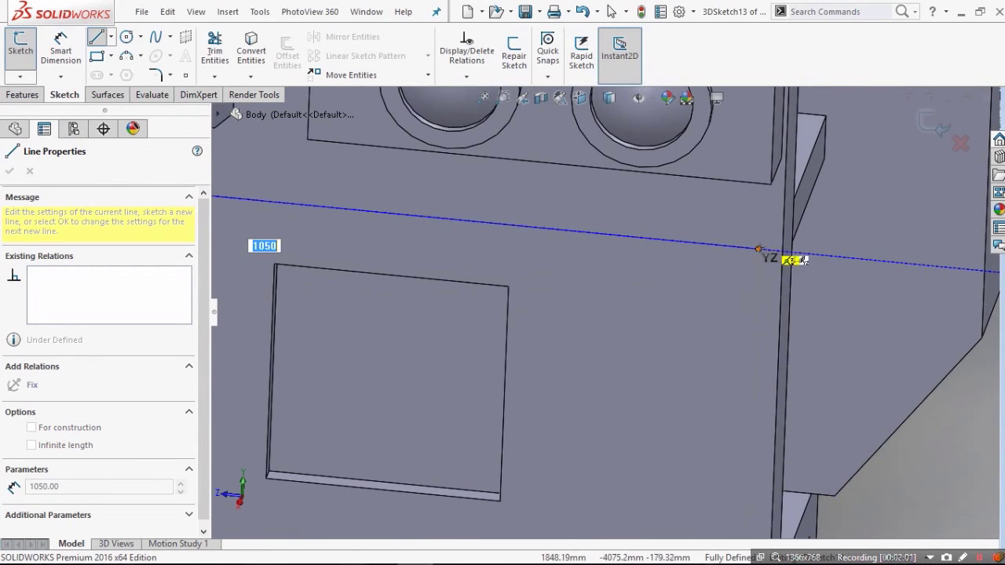
{"action": "left_click", "coordinate": [758, 246]}
{"action": "scroll", "coordinate": [763, 290], "scroll_direction": "down", "scroll_amount": 3}
{"action": "scroll", "coordinate": [556, 312], "scroll_direction": "up", "scroll_amount": 2}
{"action": "scroll", "coordinate": [561, 291], "scroll_direction": "down", "scroll_amount": 4}
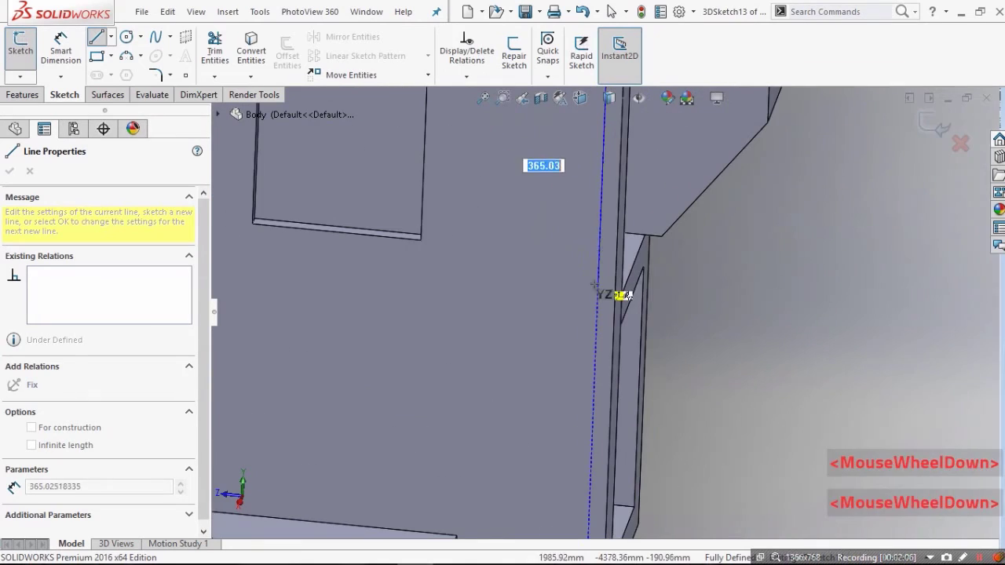
{"action": "middle_click_drag", "start_coordinate": [605, 274], "coordinate": [641, 266]}
{"action": "middle_click_drag", "start_coordinate": [640, 204], "coordinate": [619, 257]}
{"action": "scroll", "coordinate": [617, 257], "scroll_direction": "down", "scroll_amount": 2}
{"action": "left_click", "coordinate": [608, 272]}
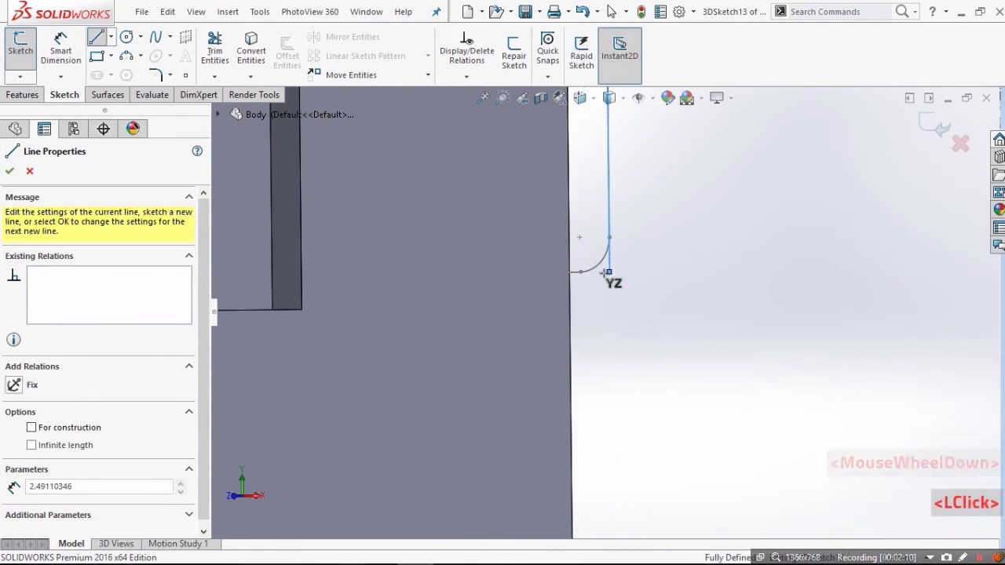
Step: Add a short line from the lower end of the far vertical line toward the wall and end the Line command
{"action": "middle_click_drag", "start_coordinate": [528, 273], "coordinate": [465, 302]}
{"action": "scroll", "coordinate": [680, 294], "scroll_direction": "up", "scroll_amount": 2}
{"action": "middle_click_drag", "start_coordinate": [679, 294], "coordinate": [673, 267]}
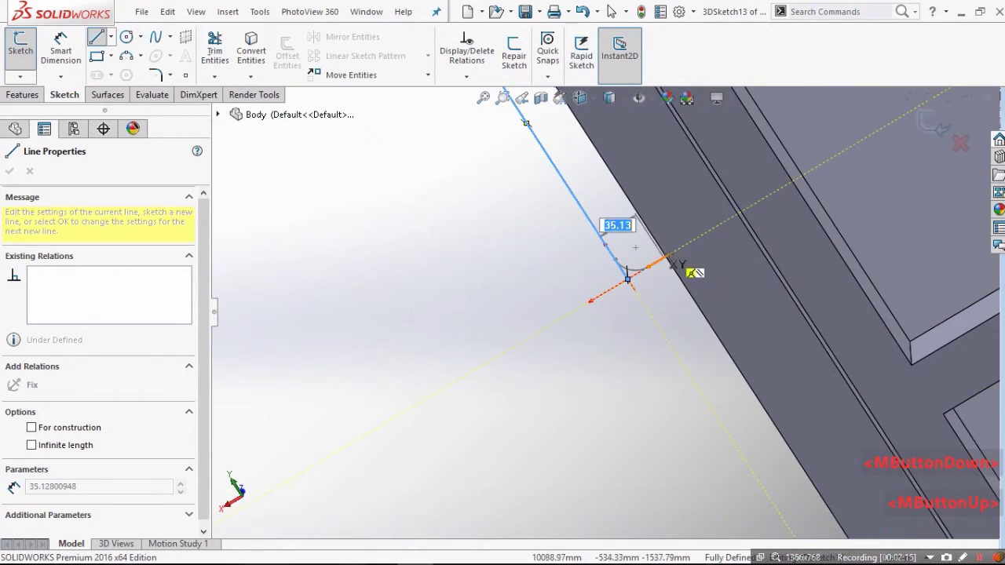
{"action": "left_click", "coordinate": [627, 277]}
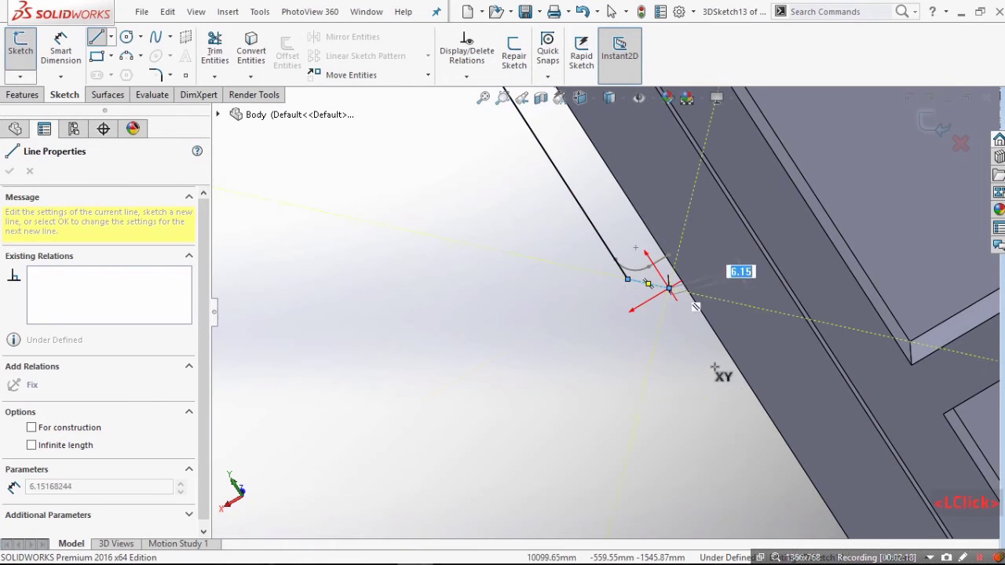
{"action": "key", "text": "Escape"}
Step: Constrain the short end line's free endpoint onto the wall face and make the line run along X
{"action": "middle_click_drag", "start_coordinate": [665, 332], "coordinate": [816, 233]}
{"action": "left_click", "coordinate": [834, 240]}
{"action": "scroll", "coordinate": [833, 240], "scroll_direction": "down", "scroll_amount": 2}
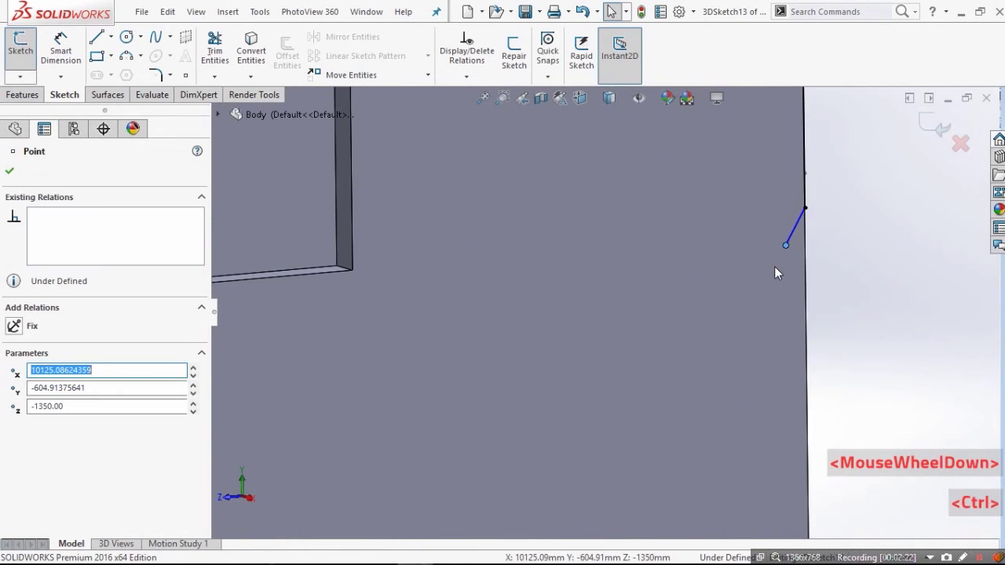
{"action": "left_click", "coordinate": [716, 276], "text": "ctrl"}
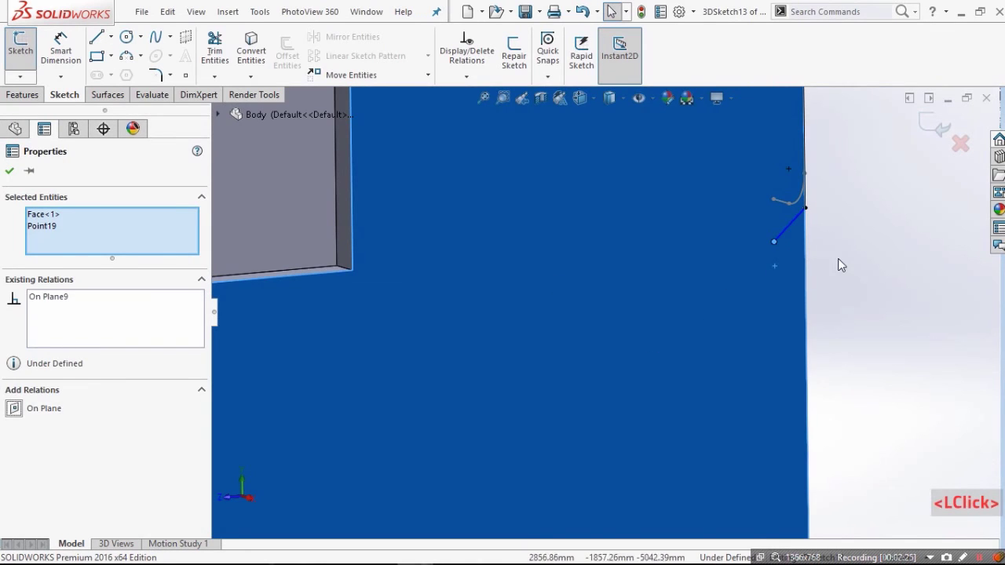
{"action": "left_click", "coordinate": [840, 265]}
{"action": "left_click", "coordinate": [798, 216]}
{"action": "mouse_move", "coordinate": [798, 216]}
{"action": "middle_mouse_down"}
{"action": "mouse_move", "coordinate": [843, 260]}
{"action": "mouse_move", "coordinate": [309, 307]}
{"action": "middle_mouse_up"}
{"action": "left_click", "coordinate": [20, 330]}
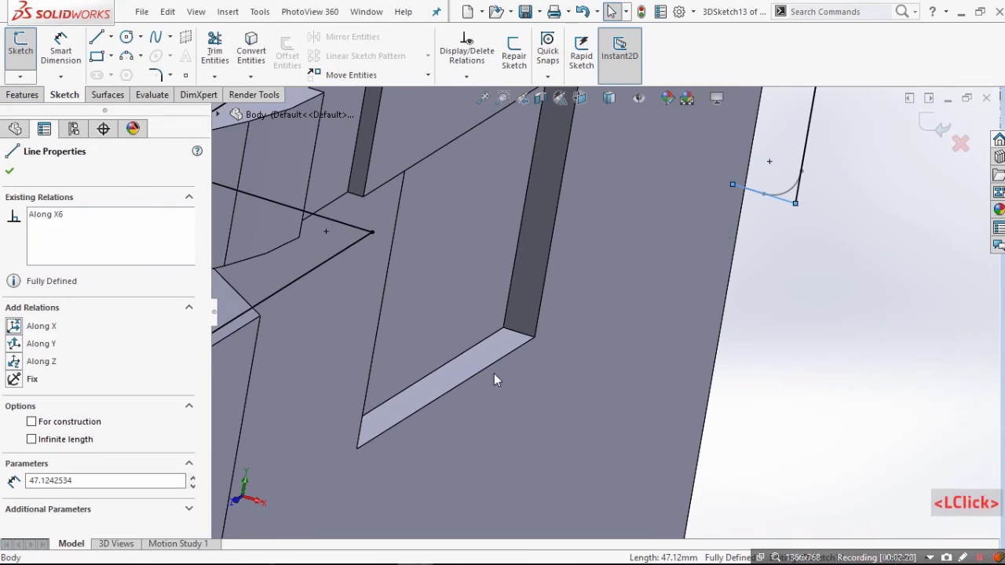
{"action": "left_click", "coordinate": [839, 314]}
Step: Apply 20 mm sketch fillets to the lower and upper corners of the path's first vertical line
{"action": "scroll", "coordinate": [782, 298], "scroll_direction": "up", "scroll_amount": 3}
{"action": "middle_click_drag", "start_coordinate": [535, 391], "coordinate": [380, 344]}
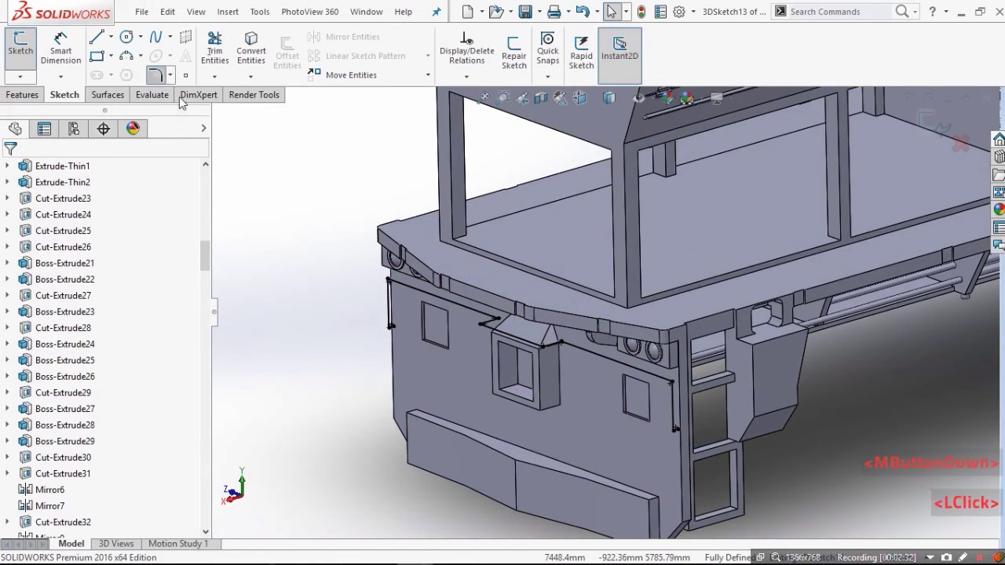
{"action": "scroll", "coordinate": [440, 343], "scroll_direction": "down", "scroll_amount": 10}
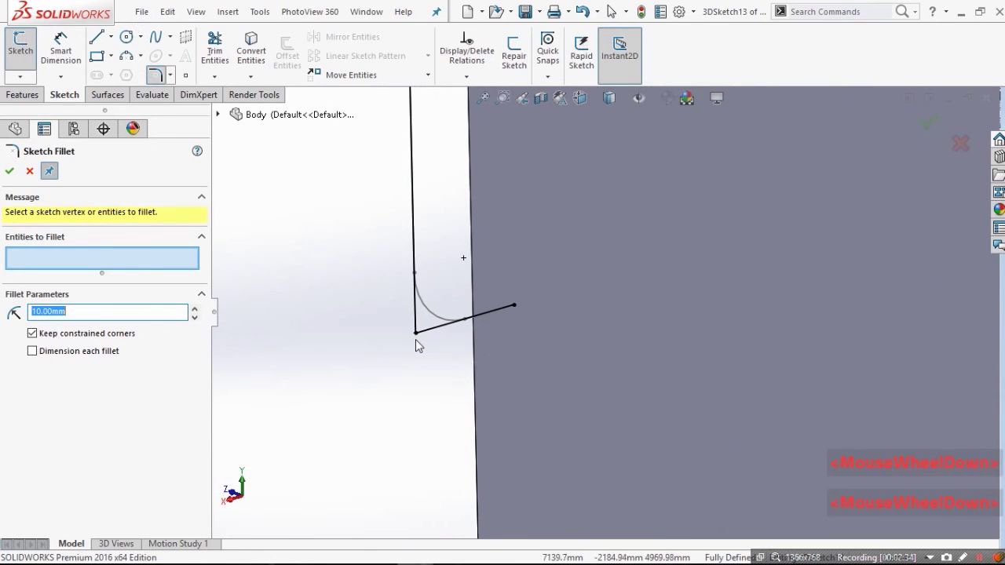
{"action": "left_click", "coordinate": [417, 334]}
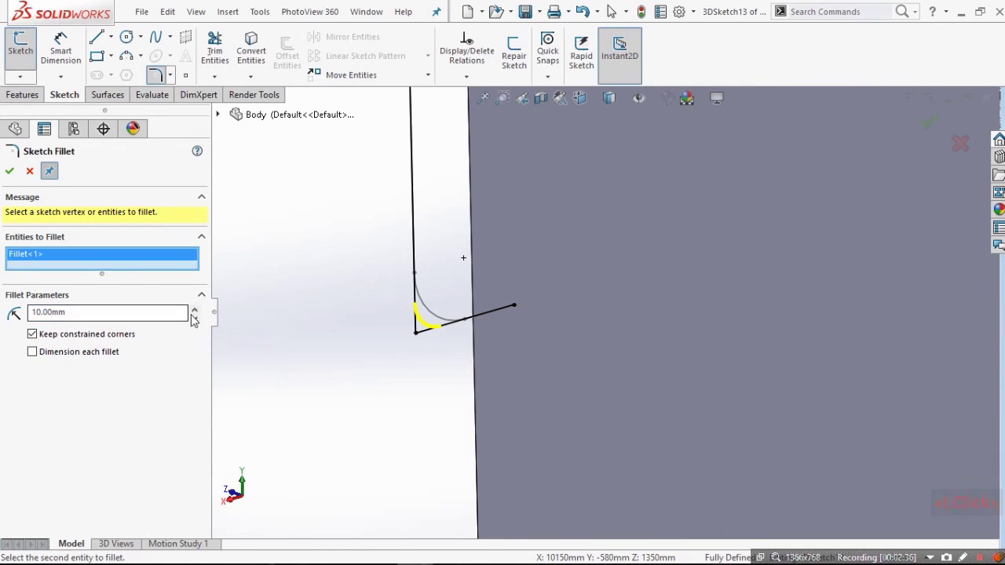
{"action": "scroll", "coordinate": [596, 193], "scroll_direction": "down", "scroll_amount": 10}
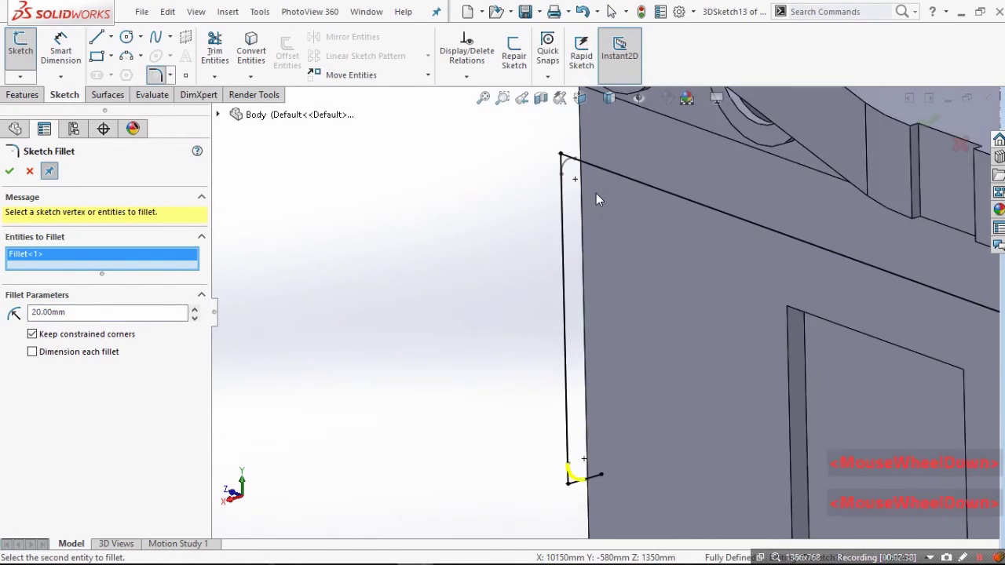
{"action": "left_click", "coordinate": [596, 236]}
Step: Add 20 mm fillets at the four path corners on either side of the central box
{"action": "scroll", "coordinate": [785, 377], "scroll_direction": "down", "scroll_amount": 5}
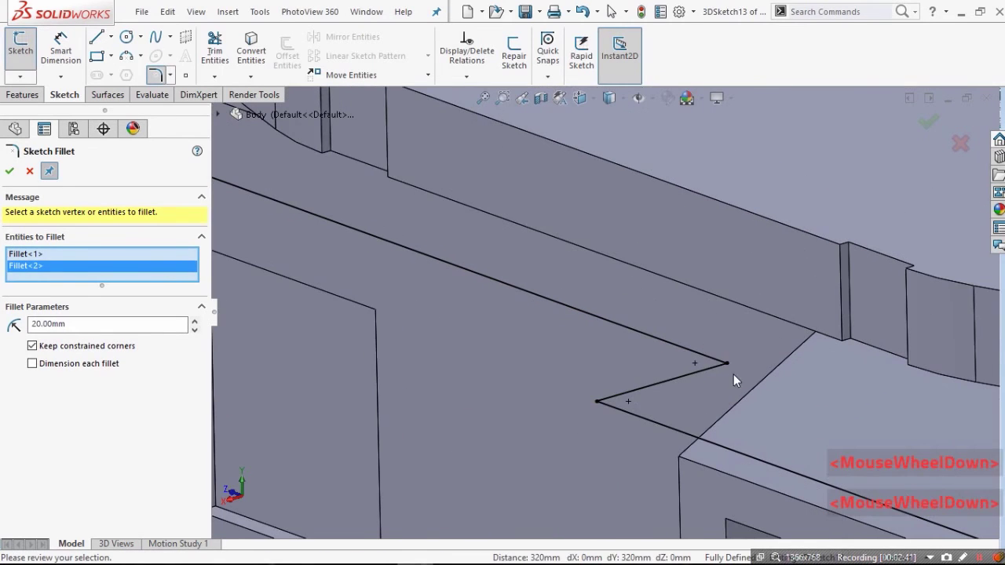
{"action": "left_click", "coordinate": [713, 361]}
{"action": "left_click", "coordinate": [603, 401]}
{"action": "scroll", "coordinate": [628, 398], "scroll_direction": "up", "scroll_amount": 2}
{"action": "scroll", "coordinate": [717, 438], "scroll_direction": "down", "scroll_amount": 3}
{"action": "left_click", "coordinate": [698, 302]}
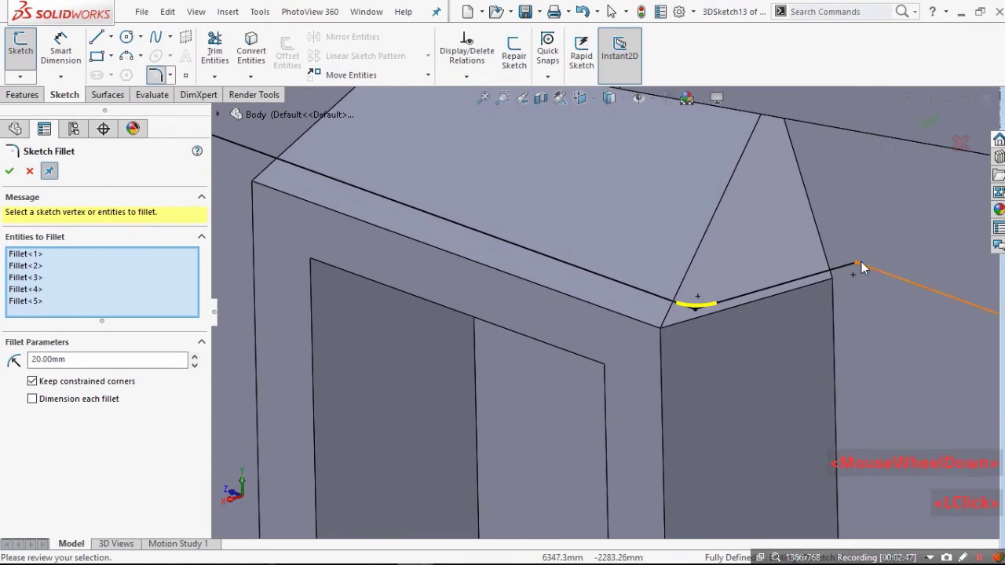
{"action": "left_click", "coordinate": [858, 264]}
Step: Add 20 mm fillets at the upper and lower corners of the far vertical line and apply all the fillets
{"action": "scroll", "coordinate": [867, 345], "scroll_direction": "up", "scroll_amount": 3}
{"action": "scroll", "coordinate": [716, 330], "scroll_direction": "down", "scroll_amount": 2}
{"action": "left_click", "coordinate": [714, 329]}
{"action": "left_click", "coordinate": [721, 496]}
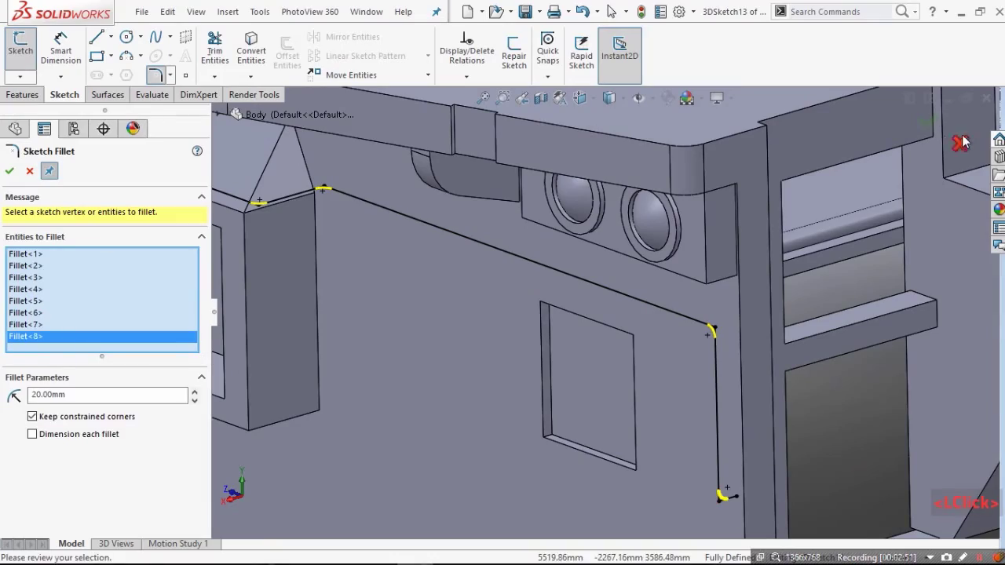
{"action": "left_click", "coordinate": [928, 122]}
Step: Look over the filleted path, leave its sketch and open Sweep1's path, 3DSketch1, for editing
{"action": "scroll", "coordinate": [800, 321], "scroll_direction": "up", "scroll_amount": 5}
{"action": "middle_click_drag", "start_coordinate": [506, 307], "coordinate": [549, 338]}
{"action": "scroll", "coordinate": [523, 350], "scroll_direction": "up", "scroll_amount": 3}
{"action": "scroll", "coordinate": [530, 314], "scroll_direction": "down", "scroll_amount": 5}
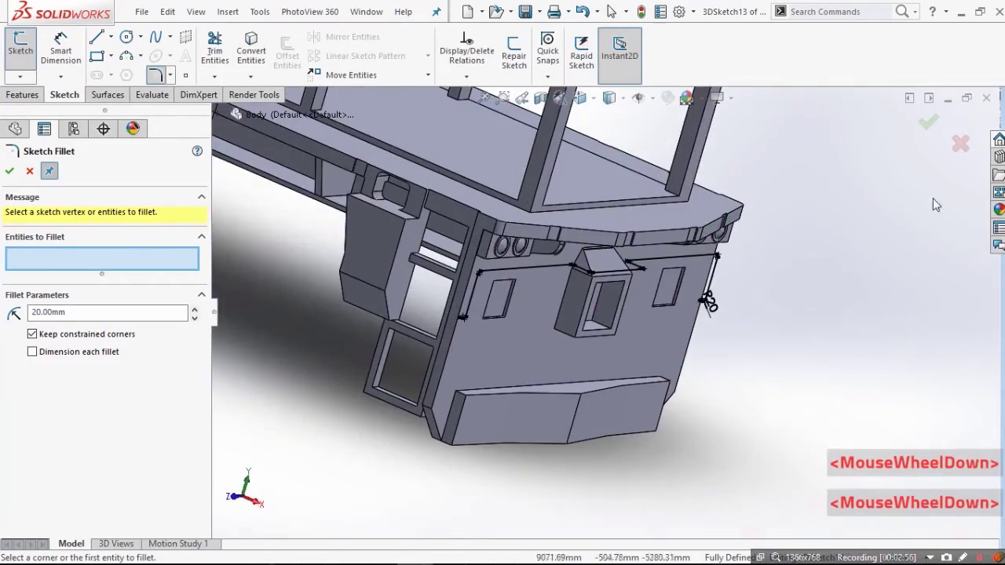
{"action": "scroll", "coordinate": [415, 328], "scroll_direction": "down", "scroll_amount": 3}
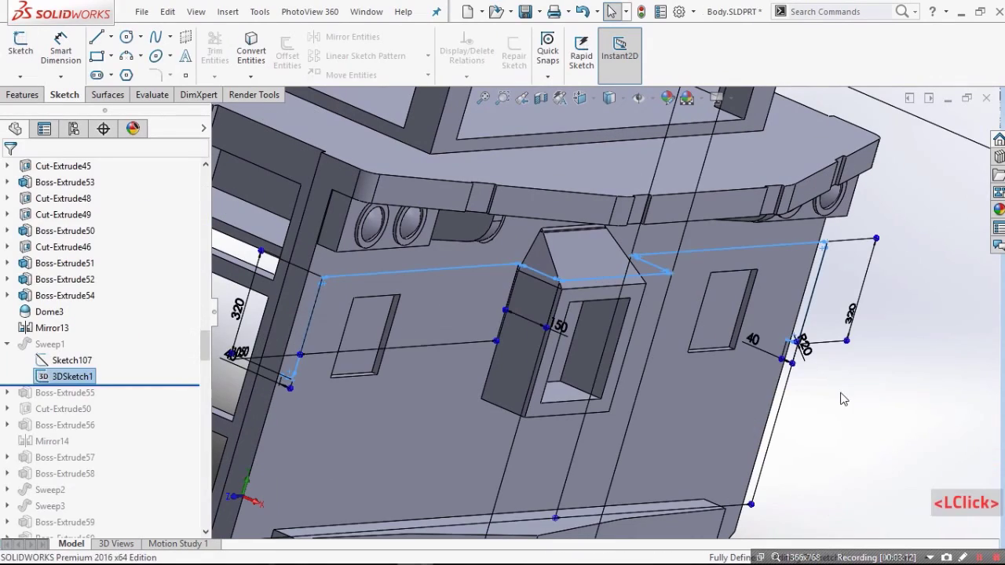
{"action": "left_click", "coordinate": [851, 399]}
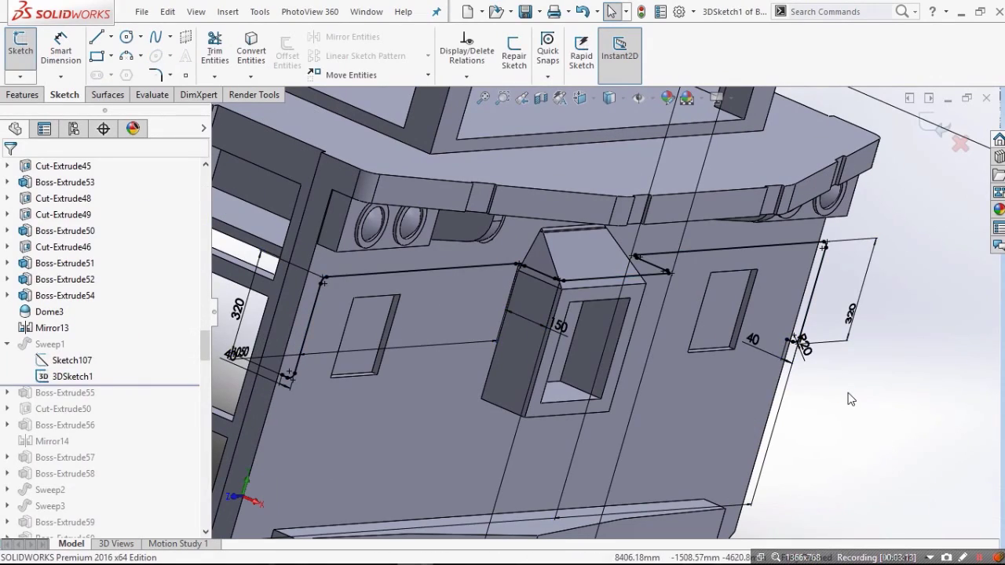
Step: Examine the length and position dimensions of 3DSketch1 from several angles and normal to the end wall
{"action": "scroll", "coordinate": [545, 338], "scroll_direction": "up", "scroll_amount": 3}
{"action": "mouse_move", "coordinate": [545, 337]}
{"action": "middle_mouse_down"}
{"action": "mouse_move", "coordinate": [518, 339]}
{"action": "mouse_move", "coordinate": [707, 223]}
{"action": "mouse_move", "coordinate": [541, 439]}
{"action": "middle_mouse_up"}
{"action": "scroll", "coordinate": [533, 333], "scroll_direction": "down", "scroll_amount": 3}
{"action": "scroll", "coordinate": [528, 458], "scroll_direction": "up", "scroll_amount": 2}
{"action": "scroll", "coordinate": [541, 432], "scroll_direction": "down", "scroll_amount": 5}
{"action": "middle_click_drag", "start_coordinate": [562, 398], "coordinate": [776, 336]}
{"action": "scroll", "coordinate": [776, 336], "scroll_direction": "up", "scroll_amount": 2}
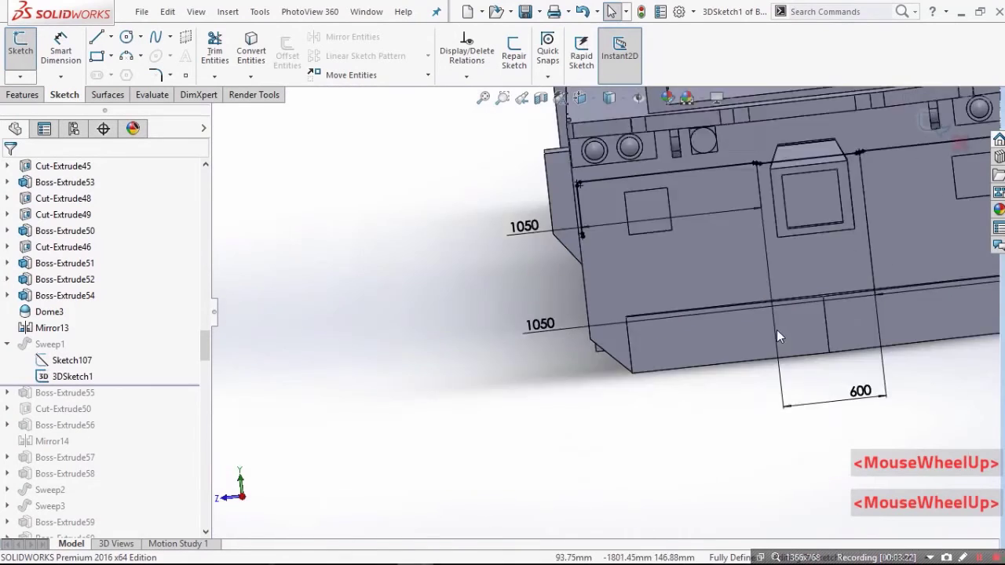
{"action": "scroll", "coordinate": [805, 262], "scroll_direction": "up", "scroll_amount": 2}
{"action": "scroll", "coordinate": [706, 269], "scroll_direction": "down", "scroll_amount": 3}
{"action": "left_click", "coordinate": [772, 295]}
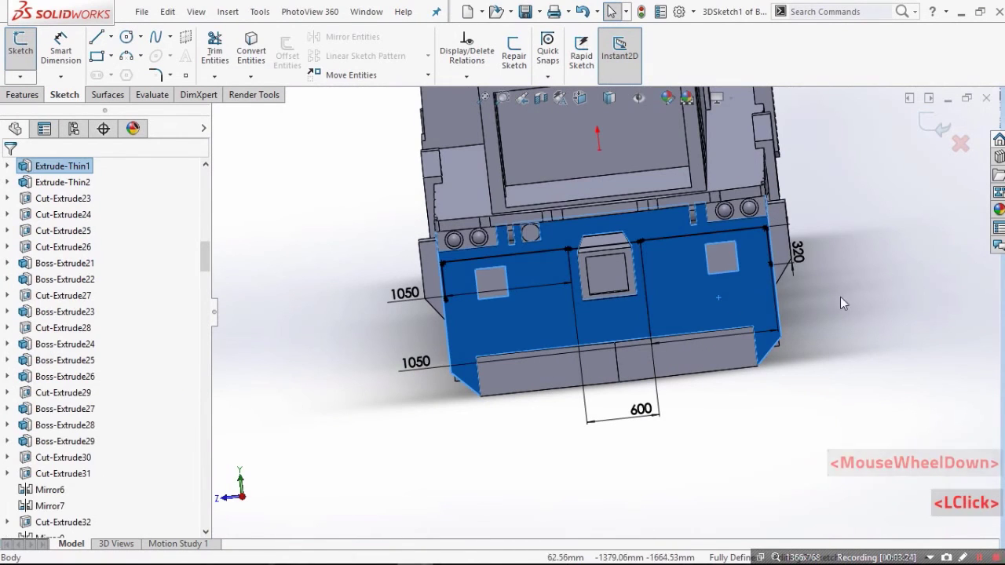
{"action": "key", "text": "ctrl+8"}
{"action": "left_click", "coordinate": [692, 436]}
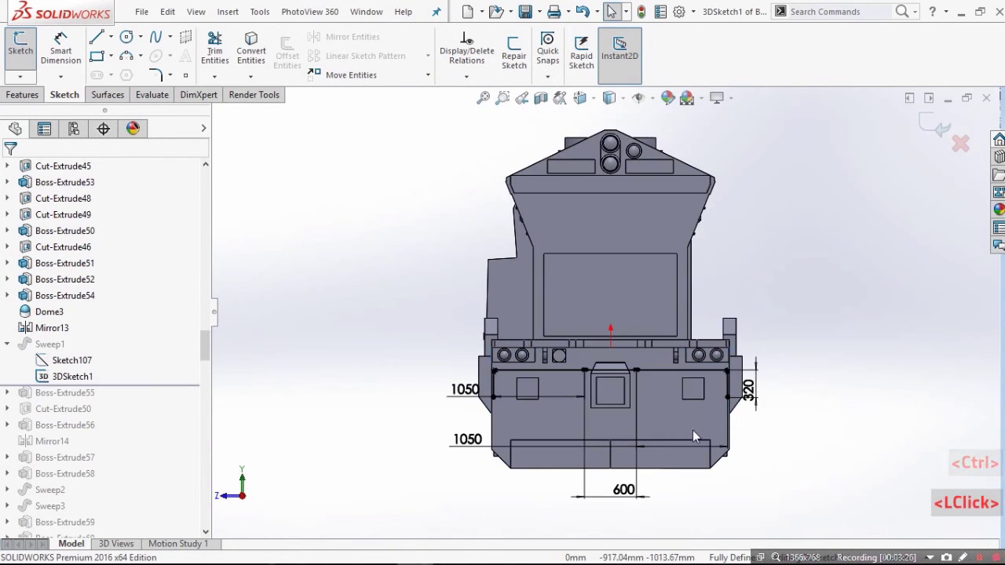
Step: Examine 3DSketch1's offset and height dimensions from the side of the body and in close-up around the path's bends
{"action": "scroll", "coordinate": [573, 429], "scroll_direction": "down", "scroll_amount": 3}
{"action": "middle_click_drag", "start_coordinate": [569, 430], "coordinate": [555, 314]}
{"action": "left_click", "coordinate": [556, 314]}
{"action": "key", "text": "ctrl+8"}
{"action": "scroll", "coordinate": [588, 273], "scroll_direction": "down", "scroll_amount": 3}
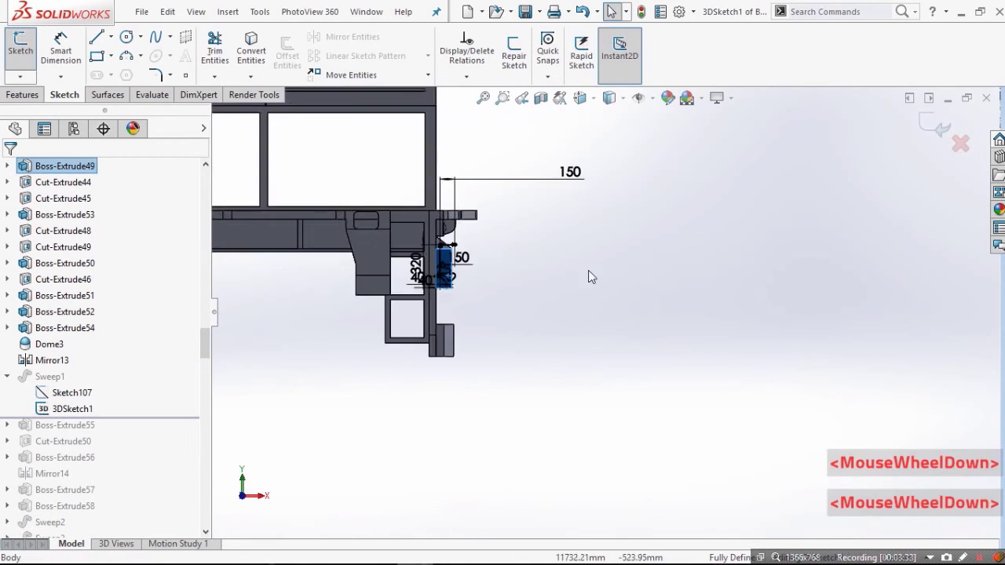
{"action": "left_click", "coordinate": [431, 234]}
{"action": "scroll", "coordinate": [380, 349], "scroll_direction": "down", "scroll_amount": 3}
{"action": "scroll", "coordinate": [447, 283], "scroll_direction": "up", "scroll_amount": 2}
{"action": "middle_click_drag", "start_coordinate": [446, 284], "coordinate": [591, 132]}
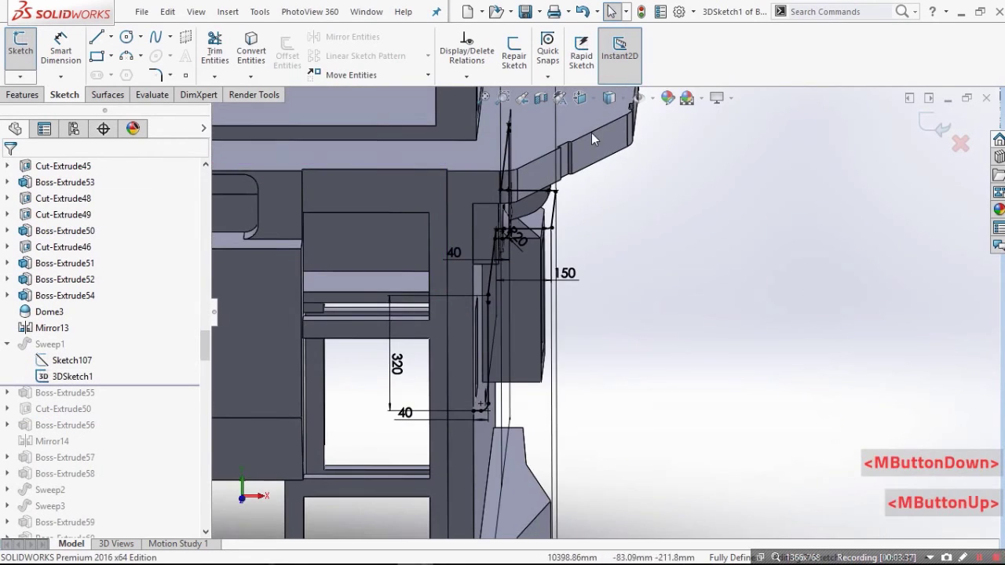
{"action": "left_click", "coordinate": [586, 126]}
{"action": "key", "text": "ctrl+8"}
{"action": "left_click", "coordinate": [861, 324]}
{"action": "scroll", "coordinate": [679, 383], "scroll_direction": "down", "scroll_amount": 3}
{"action": "scroll", "coordinate": [680, 383], "scroll_direction": "up", "scroll_amount": 5}
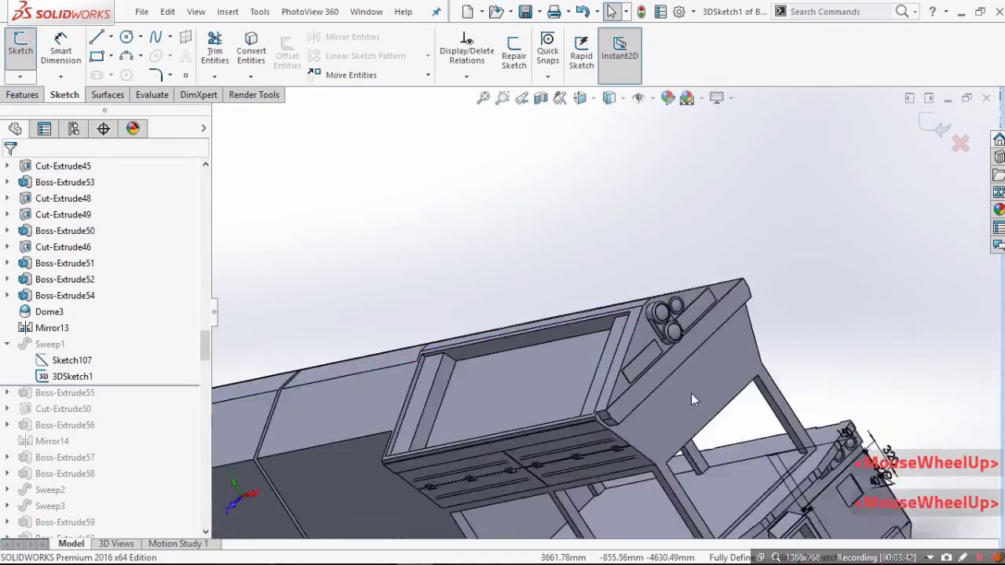
Step: Set up a swept boss with 3DSketch1 as the path and the circle of Sketch107 as the profile
{"action": "middle_click_drag", "start_coordinate": [518, 443], "coordinate": [549, 338]}
{"action": "scroll", "coordinate": [549, 338], "scroll_direction": "down", "scroll_amount": 4}
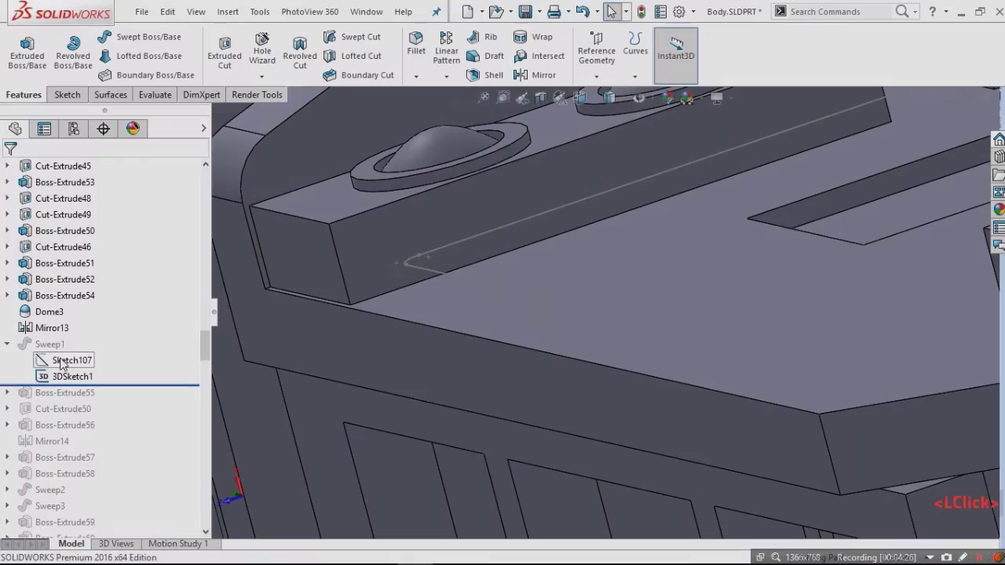
{"action": "left_click", "coordinate": [74, 359]}
{"action": "left_click", "coordinate": [393, 408]}
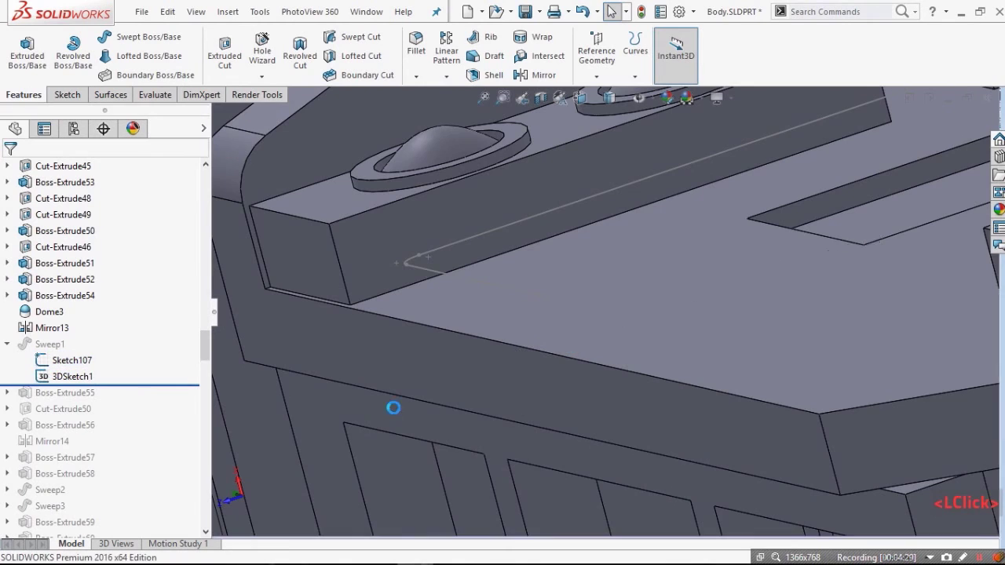
{"action": "scroll", "coordinate": [361, 355], "scroll_direction": "up", "scroll_amount": 4}
{"action": "scroll", "coordinate": [619, 325], "scroll_direction": "down", "scroll_amount": 3}
{"action": "scroll", "coordinate": [619, 322], "scroll_direction": "down", "scroll_amount": 3}
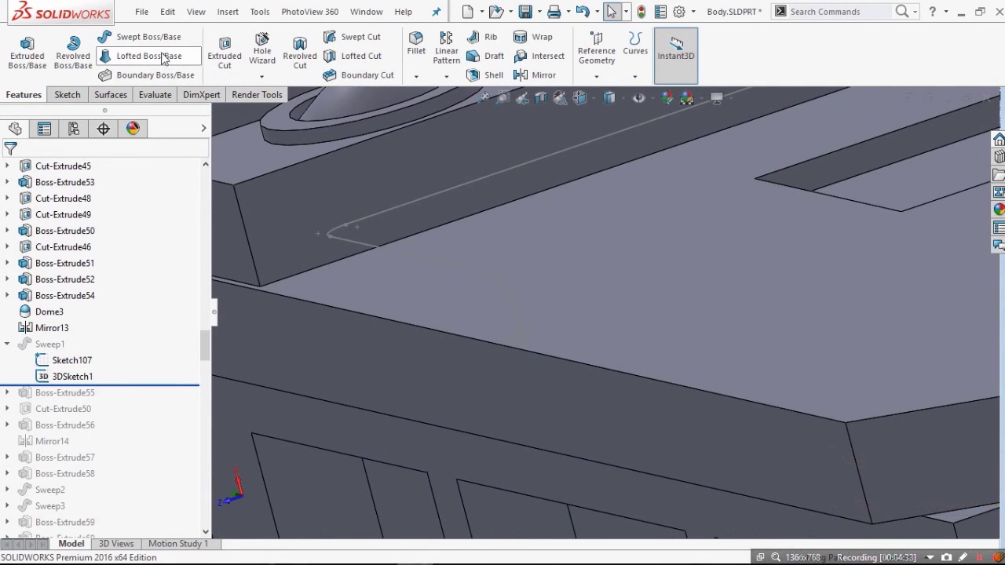
{"action": "scroll", "coordinate": [467, 281], "scroll_direction": "down", "scroll_amount": 2}
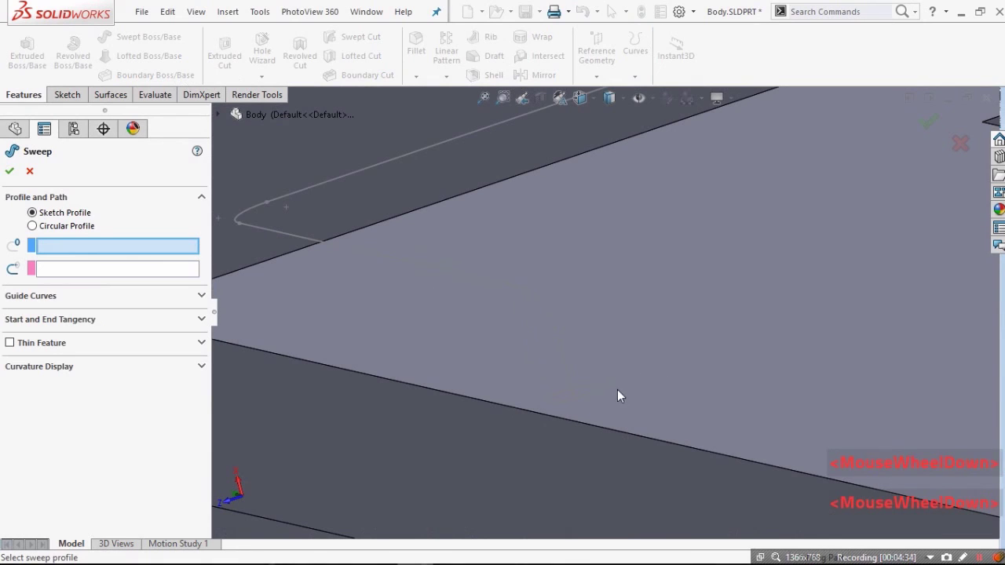
{"action": "left_click", "coordinate": [175, 270]}
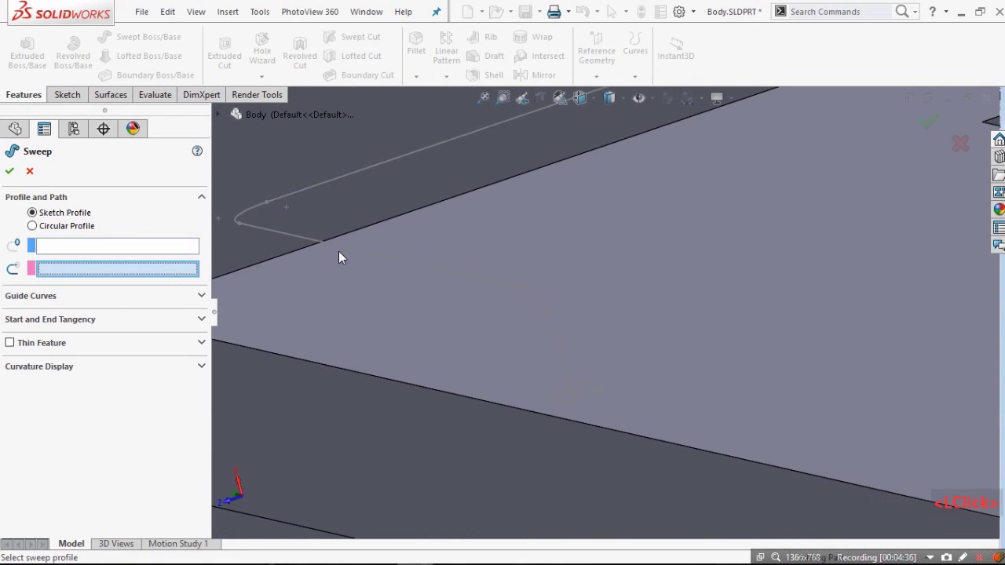
{"action": "left_click", "coordinate": [344, 249]}
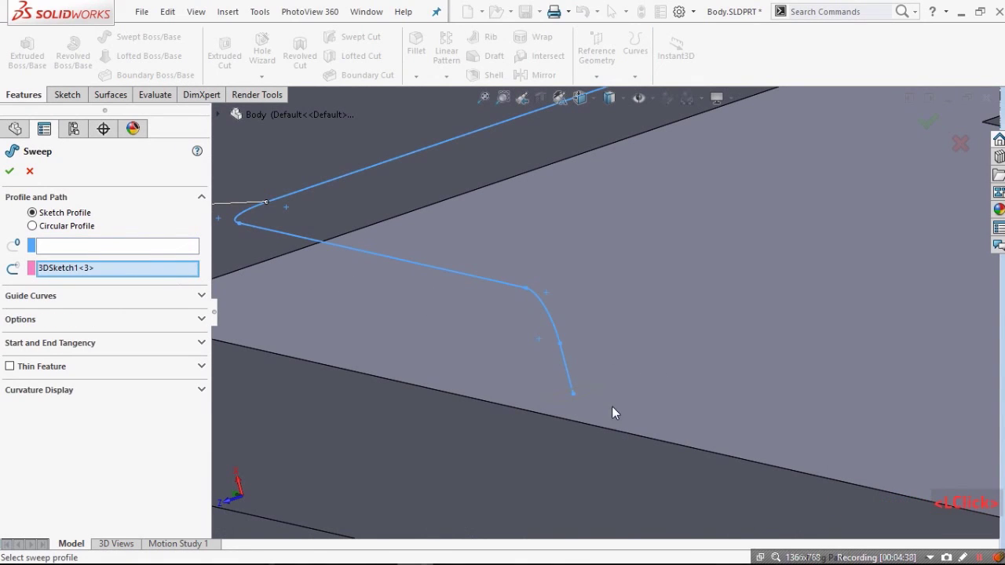
{"action": "left_click", "coordinate": [171, 250]}
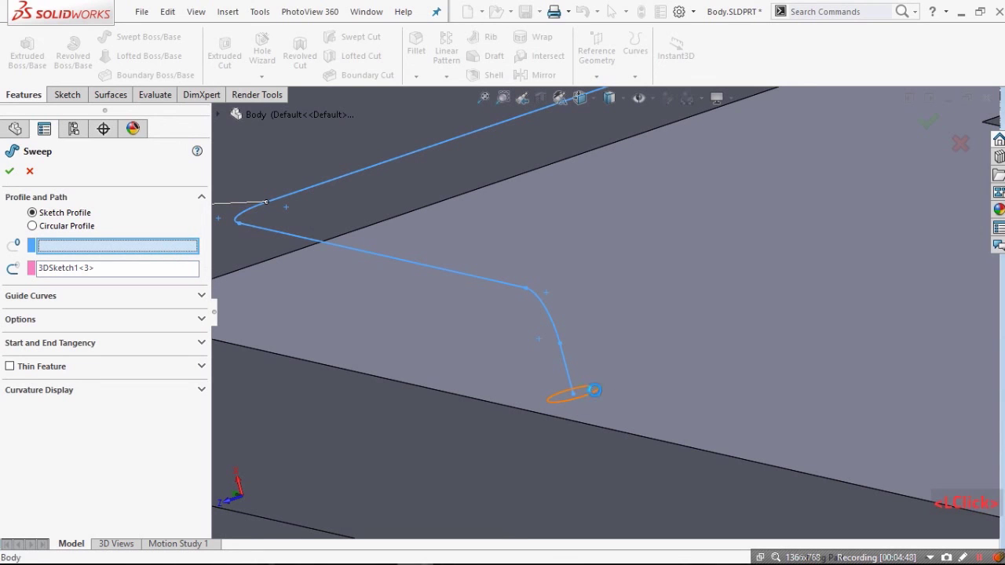
{"action": "left_click", "coordinate": [594, 390]}
Step: Inspect the selected sweep profile and path along the end wall and around the central box
{"action": "scroll", "coordinate": [694, 285], "scroll_direction": "up", "scroll_amount": 6}
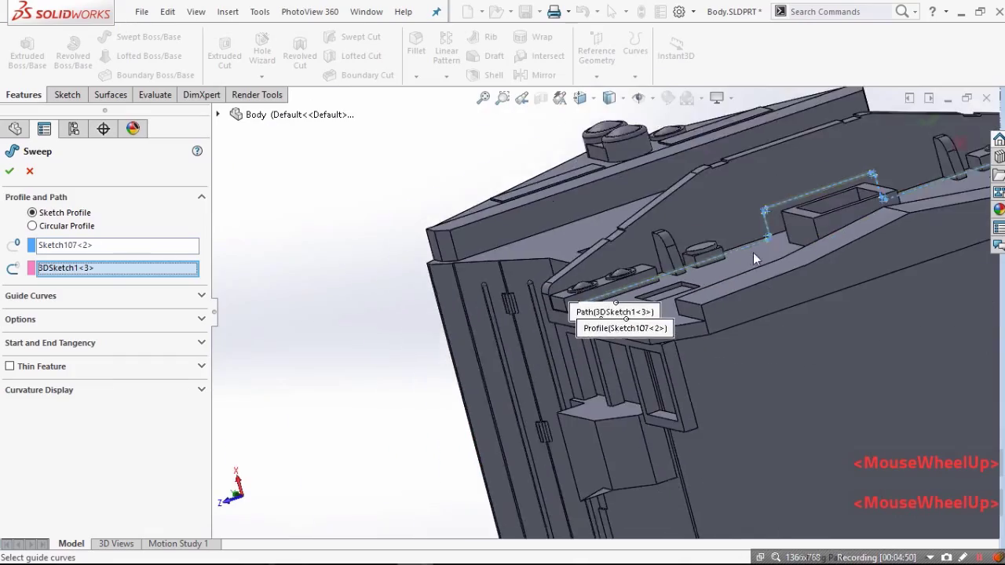
{"action": "middle_click_drag", "start_coordinate": [752, 259], "coordinate": [648, 255]}
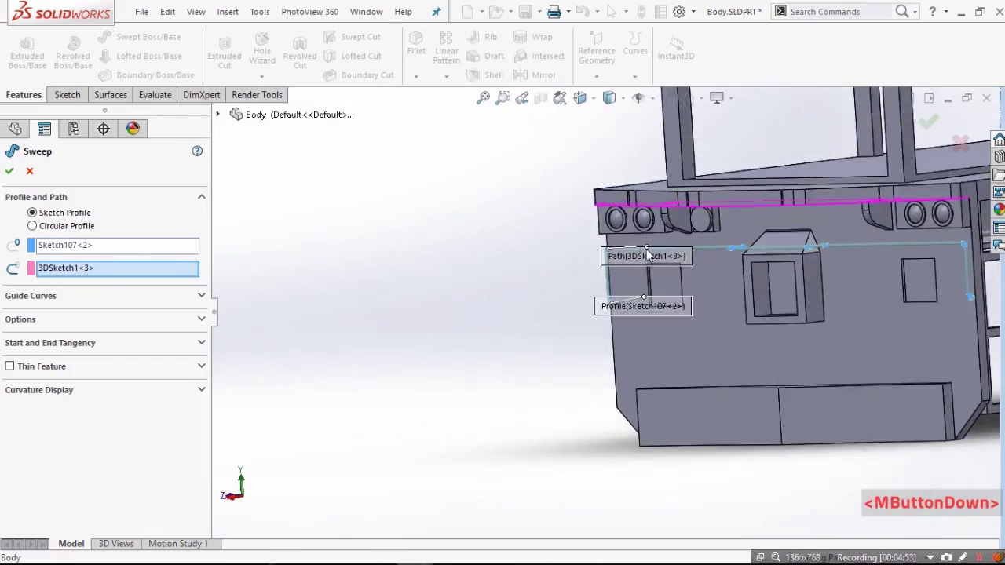
{"action": "scroll", "coordinate": [706, 271], "scroll_direction": "down", "scroll_amount": 4}
{"action": "scroll", "coordinate": [668, 314], "scroll_direction": "up", "scroll_amount": 2}
{"action": "scroll", "coordinate": [596, 302], "scroll_direction": "down", "scroll_amount": 2}
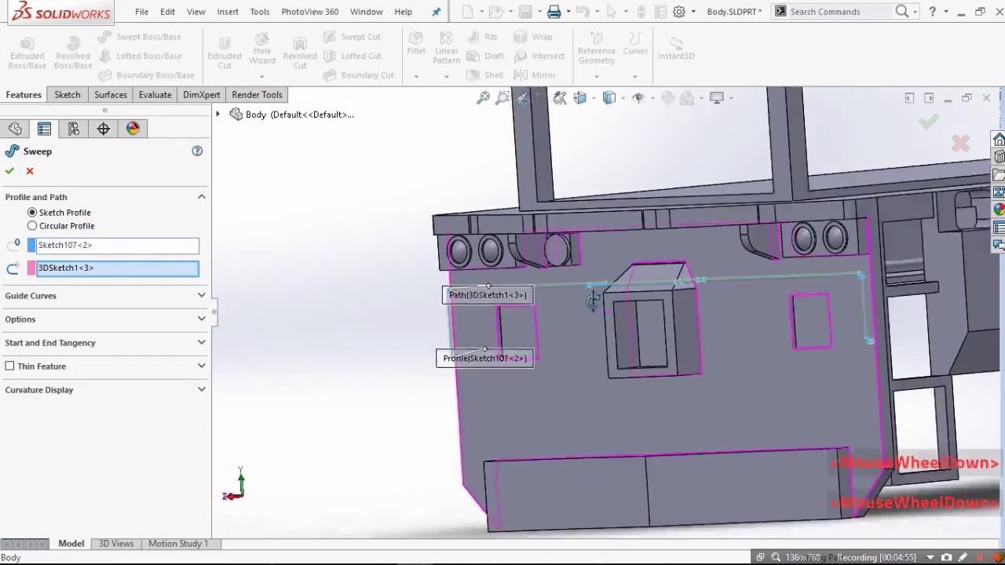
{"action": "middle_click_drag", "start_coordinate": [593, 302], "coordinate": [607, 332]}
{"action": "scroll", "coordinate": [789, 367], "scroll_direction": "down", "scroll_amount": 1}
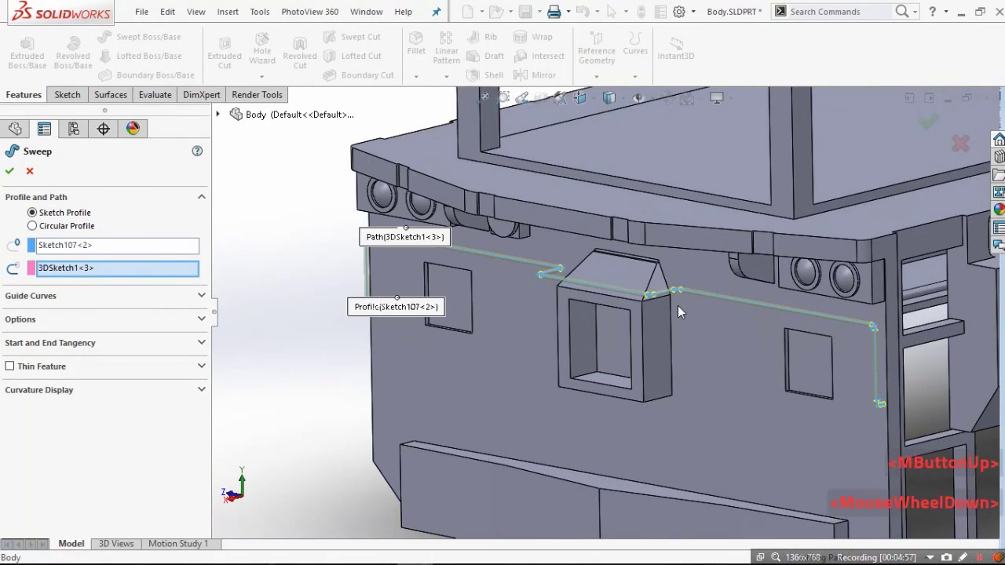
{"action": "scroll", "coordinate": [679, 312], "scroll_direction": "down", "scroll_amount": 1}
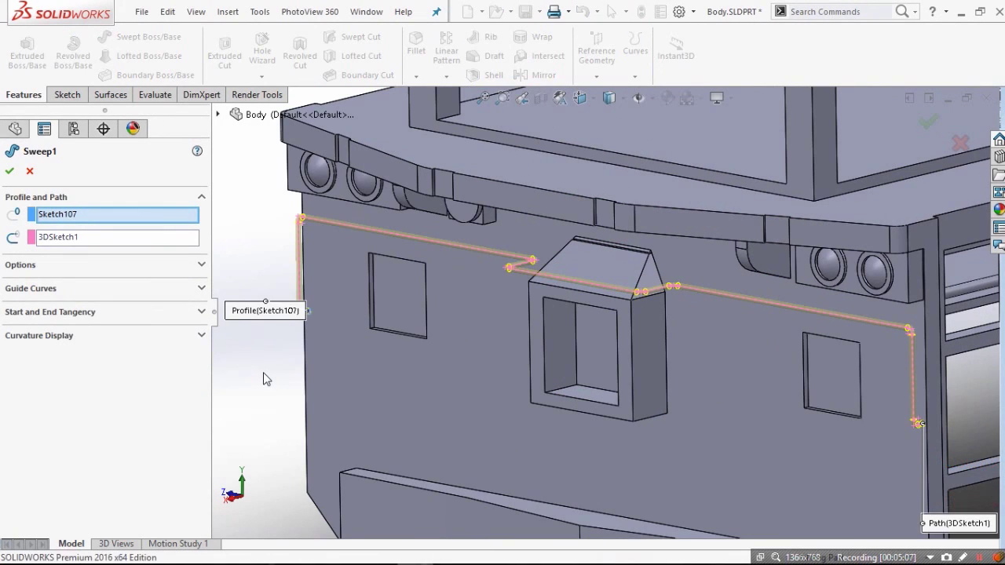
Step: Close Sweep1's definition and inspect the swept handrail tube's lower bend and its run along the end wall
{"action": "scroll", "coordinate": [736, 406], "scroll_direction": "up", "scroll_amount": 2}
{"action": "scroll", "coordinate": [473, 352], "scroll_direction": "down", "scroll_amount": 4}
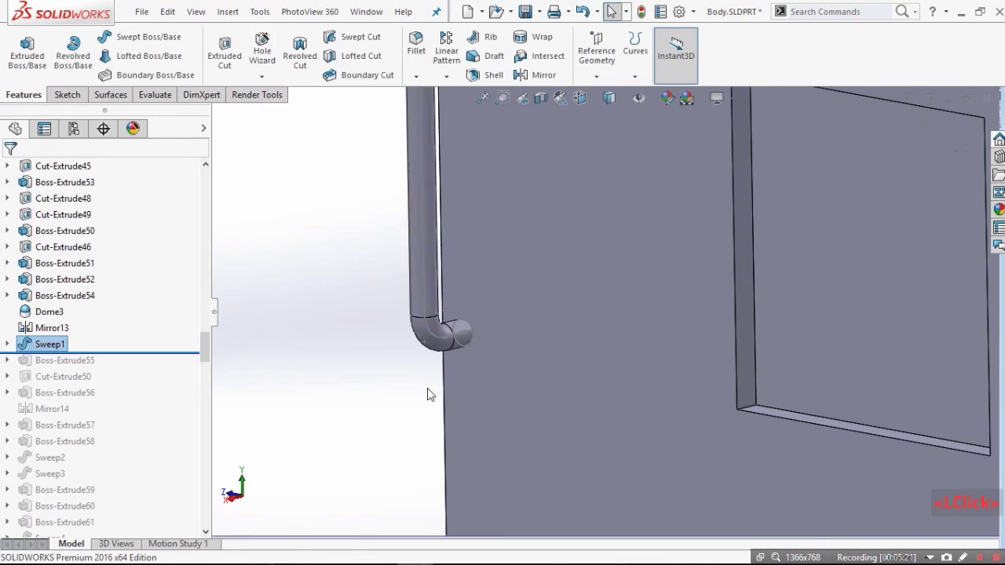
{"action": "scroll", "coordinate": [606, 386], "scroll_direction": "up", "scroll_amount": 5}
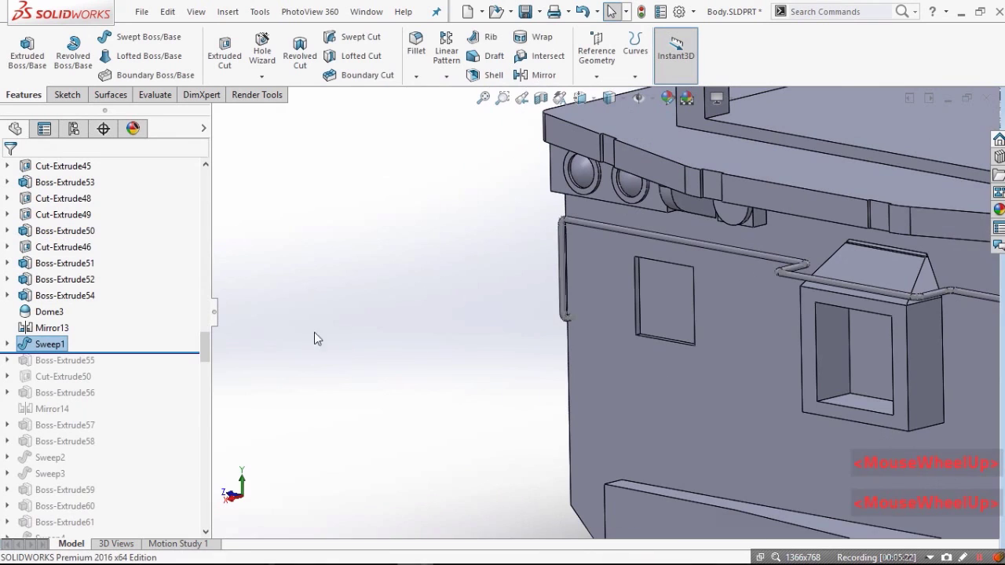
{"action": "left_click", "coordinate": [30, 337]}
{"action": "left_click", "coordinate": [8, 345]}
{"action": "scroll", "coordinate": [692, 363], "scroll_direction": "up", "scroll_amount": 5}
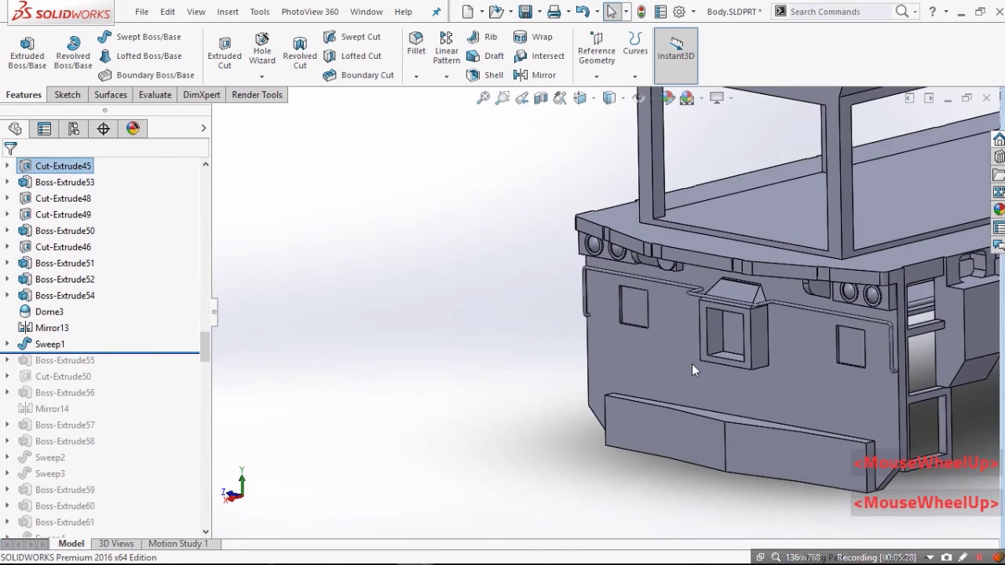
Step: View the whole locomotive body at an angle and open the view's display settings
{"action": "scroll", "coordinate": [803, 268], "scroll_direction": "down", "scroll_amount": 2}
{"action": "scroll", "coordinate": [802, 268], "scroll_direction": "down", "scroll_amount": 1}
{"action": "middle_click_drag", "start_coordinate": [803, 268], "coordinate": [737, 227]}
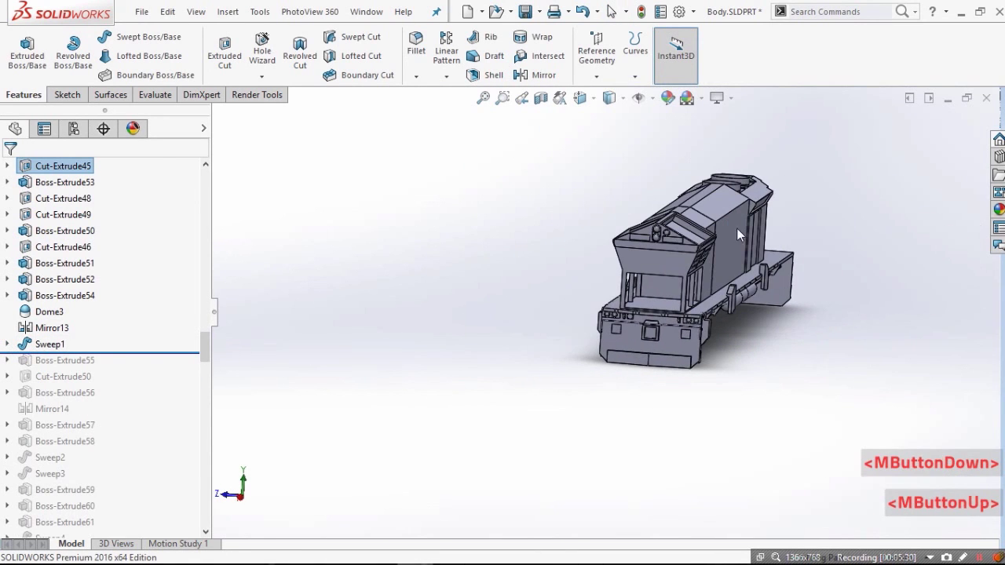
{"action": "left_click", "coordinate": [728, 99]}
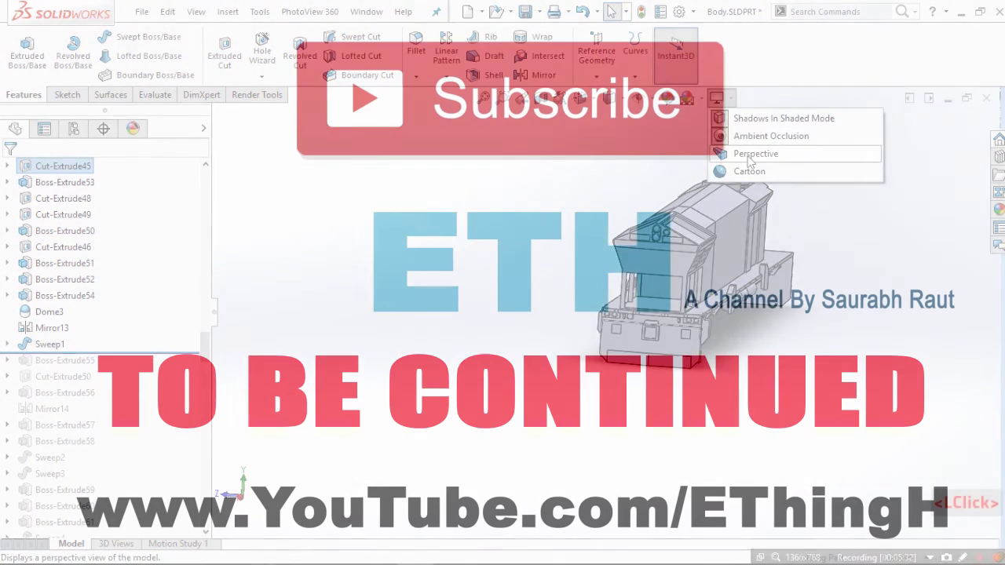